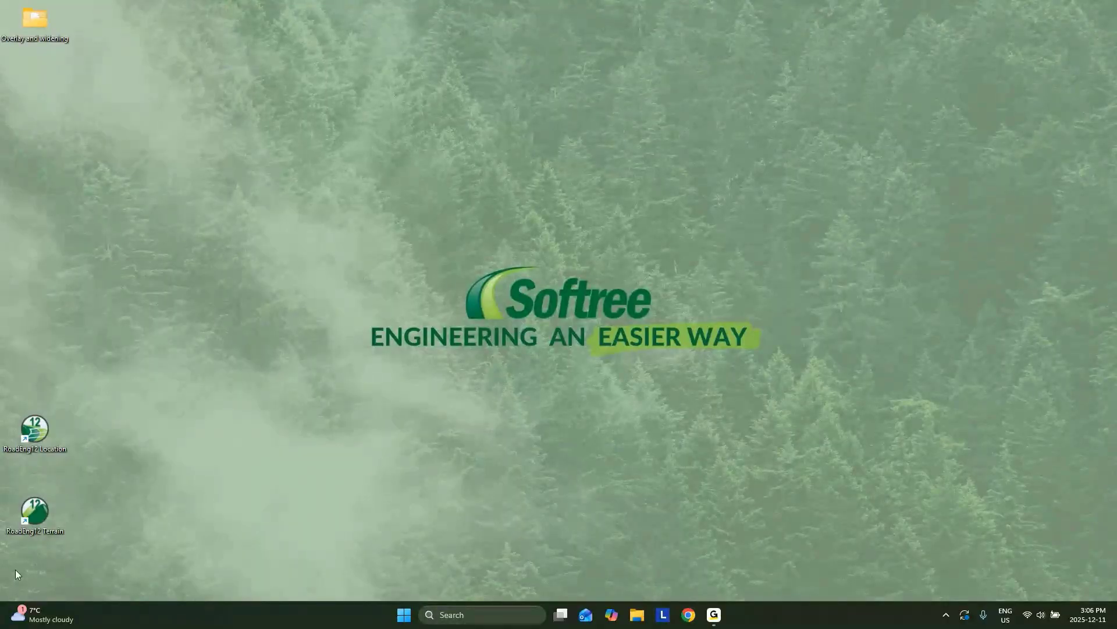
Step: Start RoadEng Terrain, dismiss the Getting Started window, and begin inserting a file
{"action": "double_click", "coordinate": [42, 510]}
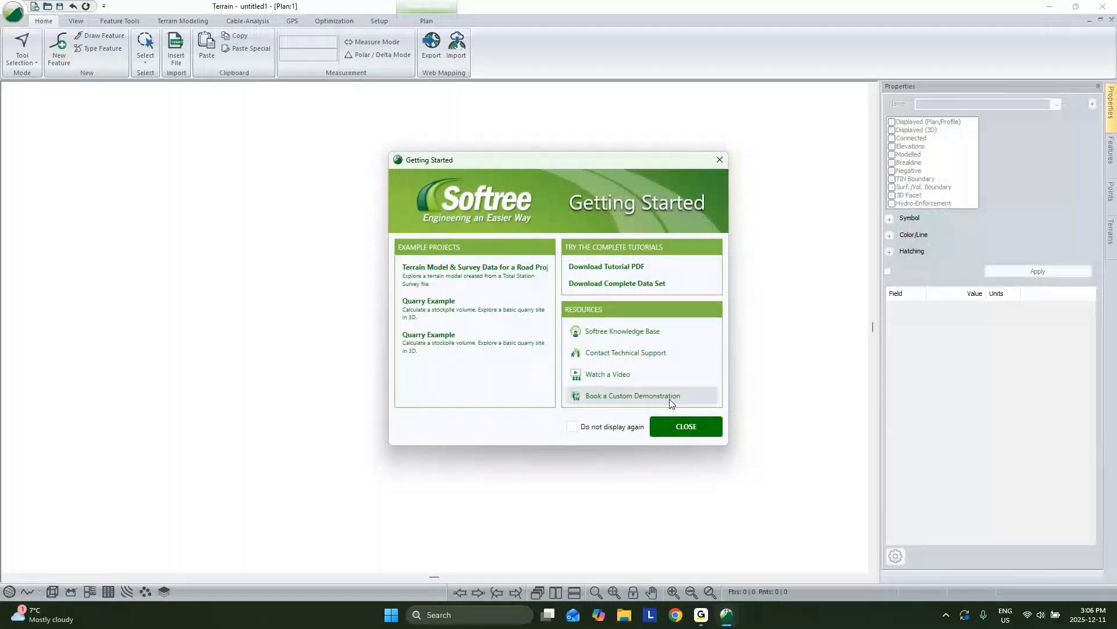
{"action": "left_click", "coordinate": [662, 428]}
{"action": "left_click", "coordinate": [176, 47]}
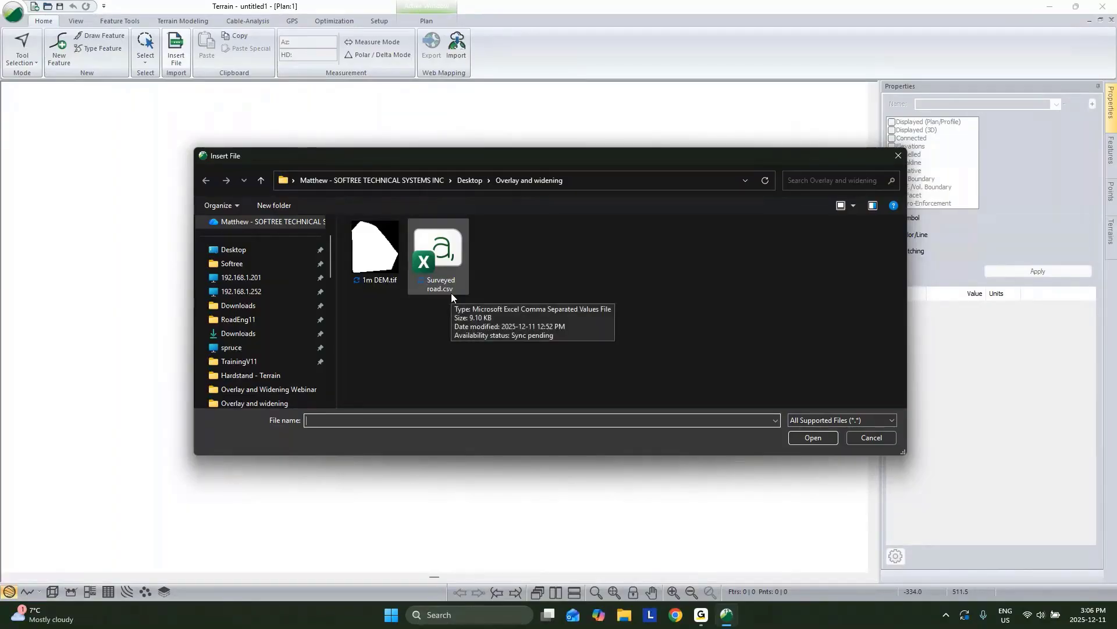
Step: Open Surveyed road.csv with the Conventional_Webinar import format
{"action": "left_click", "coordinate": [454, 264]}
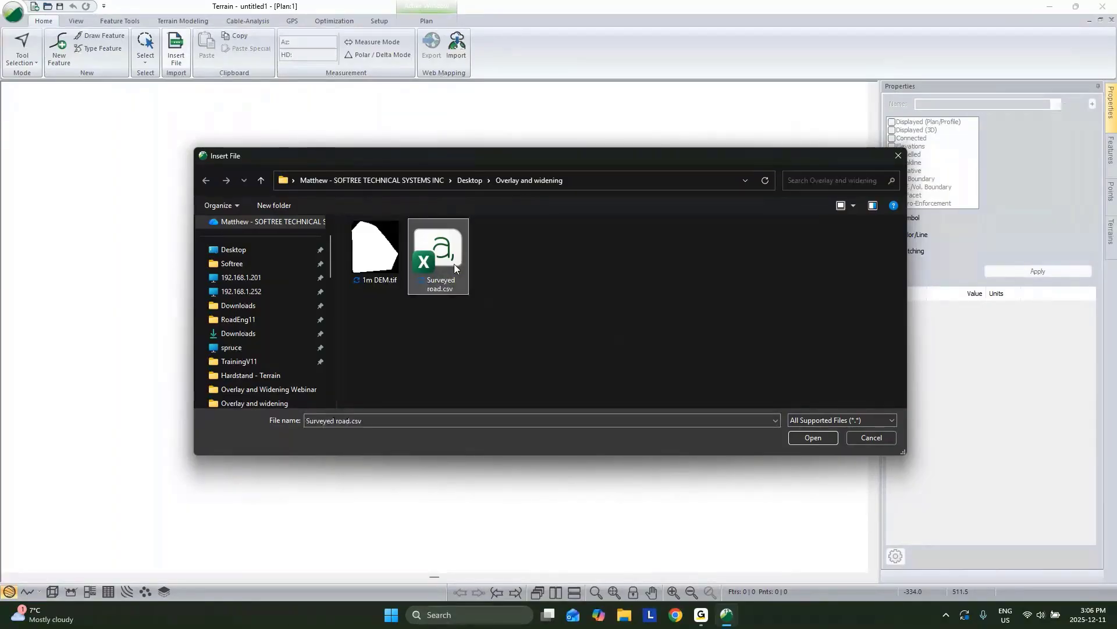
{"action": "left_click", "coordinate": [812, 438]}
{"action": "scroll", "coordinate": [592, 303], "scroll_direction": "down", "scroll_amount": 3}
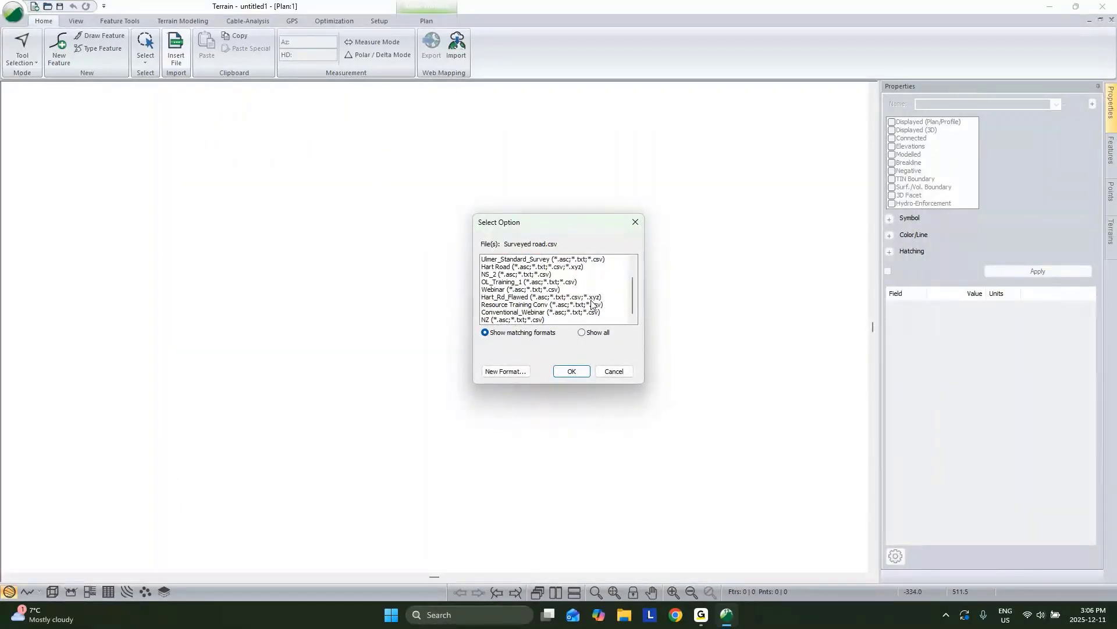
{"action": "left_click", "coordinate": [526, 312]}
{"action": "left_click", "coordinate": [571, 370]}
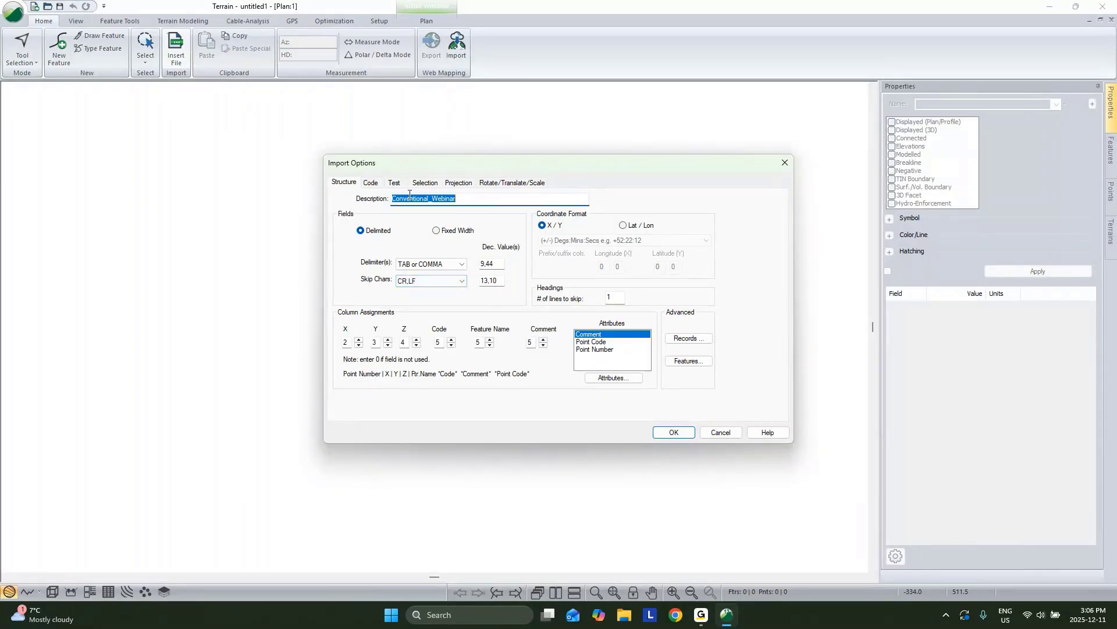
Step: Review the CL* and R* code settings and projection options, then import the survey
{"action": "left_click", "coordinate": [372, 182]}
{"action": "left_click", "coordinate": [362, 224]}
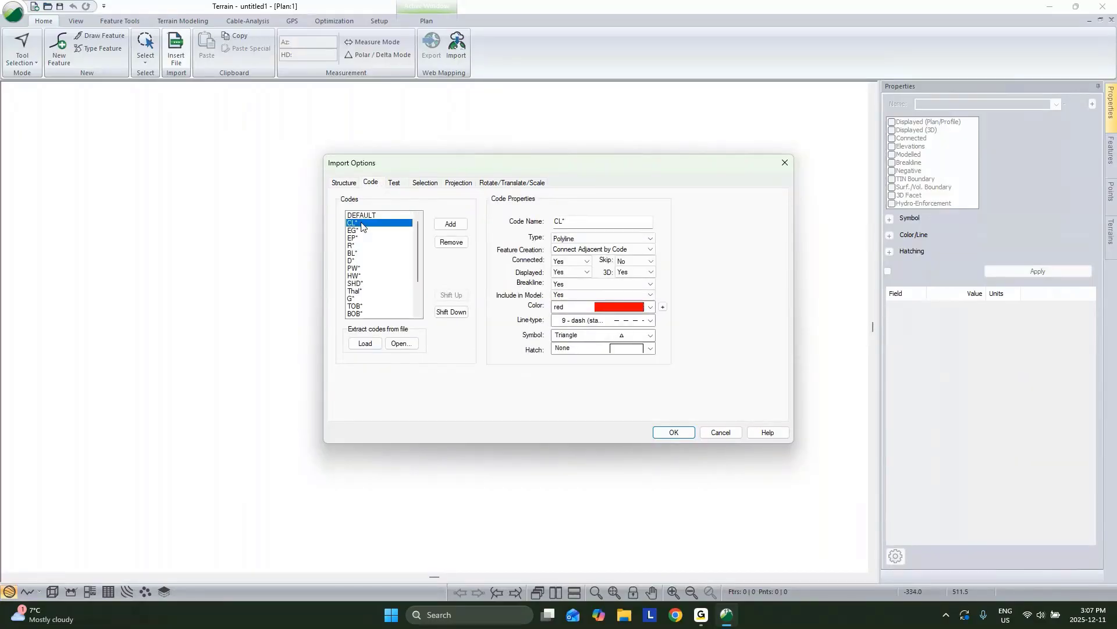
{"action": "double_click", "coordinate": [559, 221]}
{"action": "left_click", "coordinate": [355, 245]}
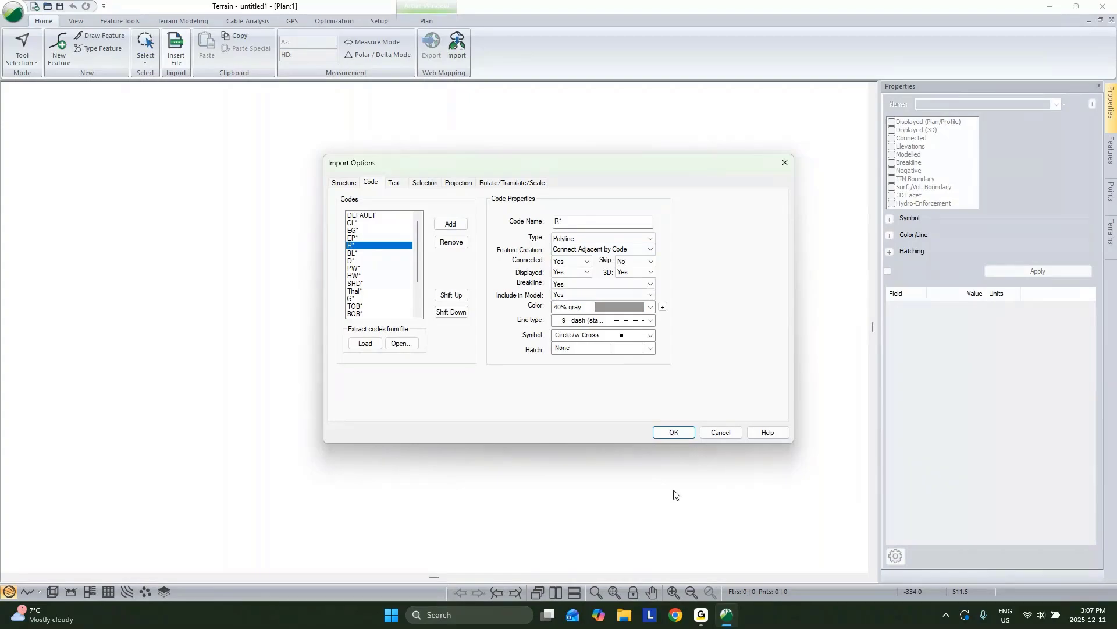
{"action": "left_click", "coordinate": [458, 182]}
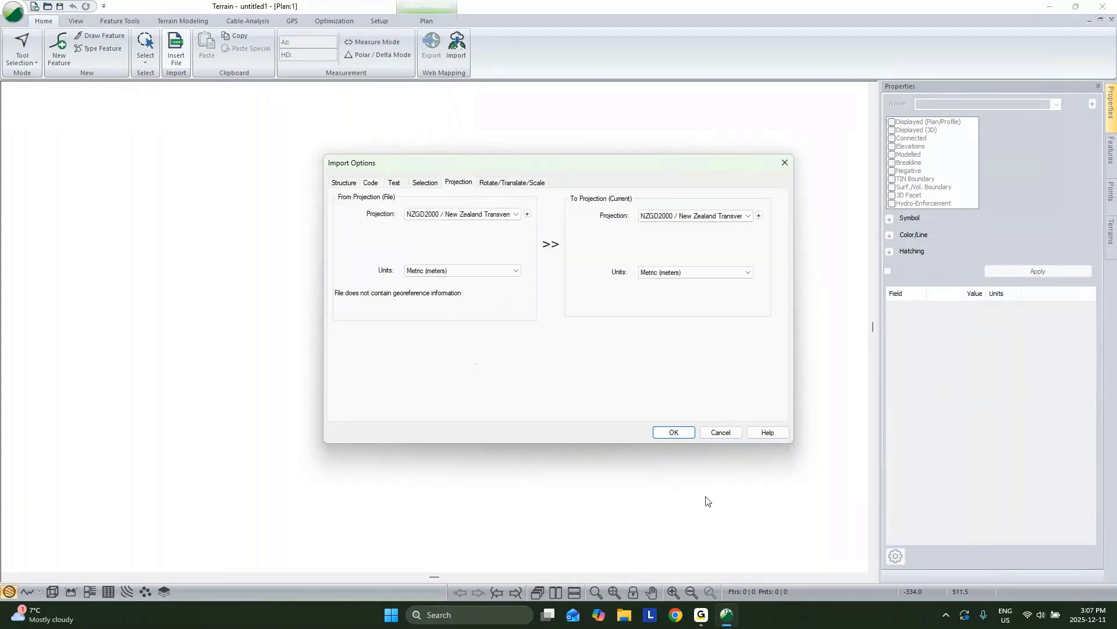
{"action": "left_click", "coordinate": [674, 431]}
{"action": "middle_click_drag", "start_coordinate": [652, 406], "coordinate": [296, 456]}
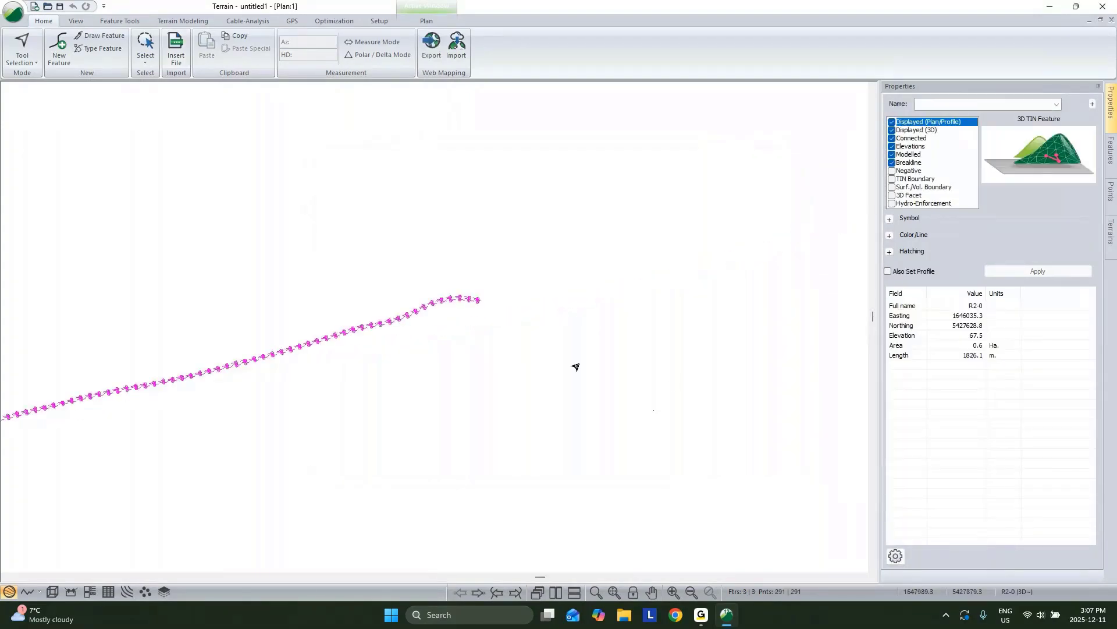
{"action": "scroll", "coordinate": [466, 303], "scroll_direction": "up", "scroll_amount": 1}
{"action": "scroll", "coordinate": [468, 300], "scroll_direction": "up", "scroll_amount": 4}
{"action": "left_click", "coordinate": [538, 320]}
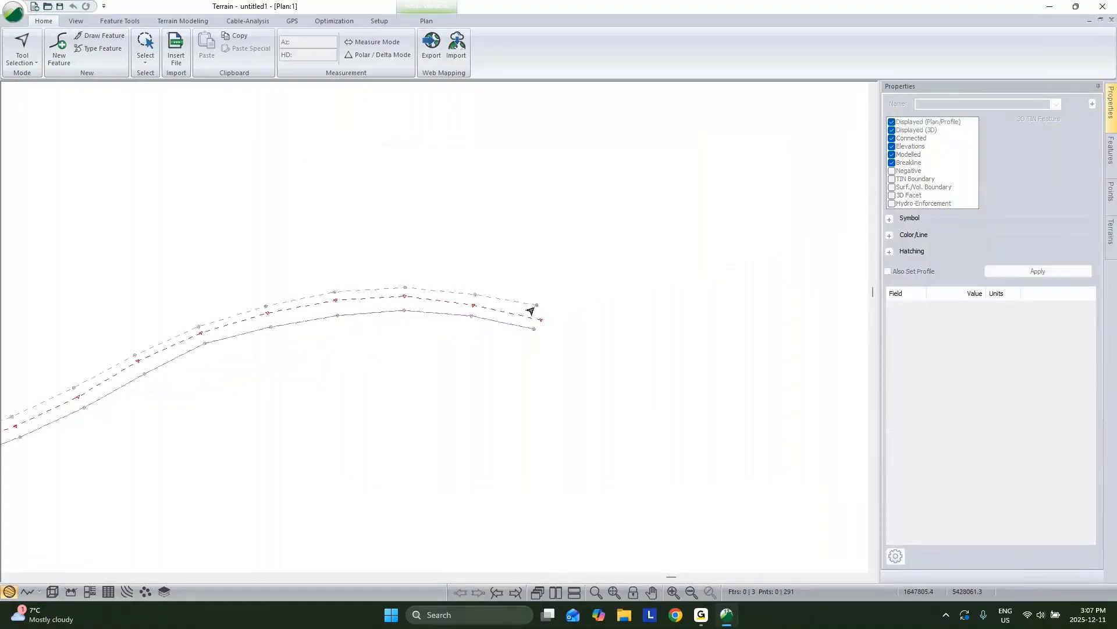
{"action": "left_click", "coordinate": [517, 303]}
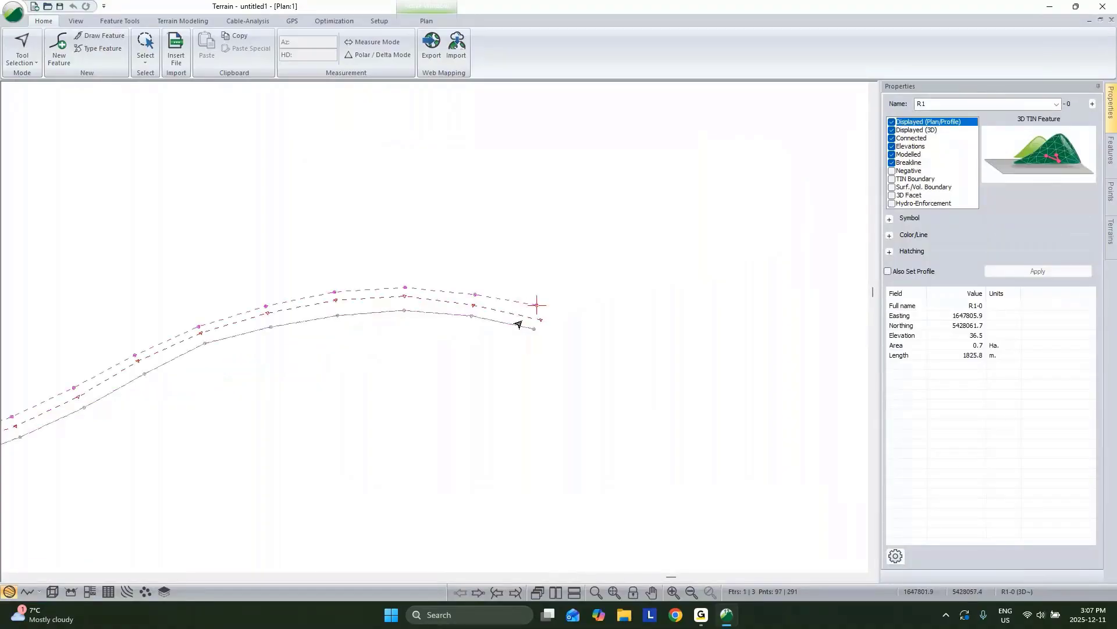
{"action": "left_click", "coordinate": [514, 326]}
{"action": "middle_click_drag", "start_coordinate": [629, 281], "coordinate": [732, 276]}
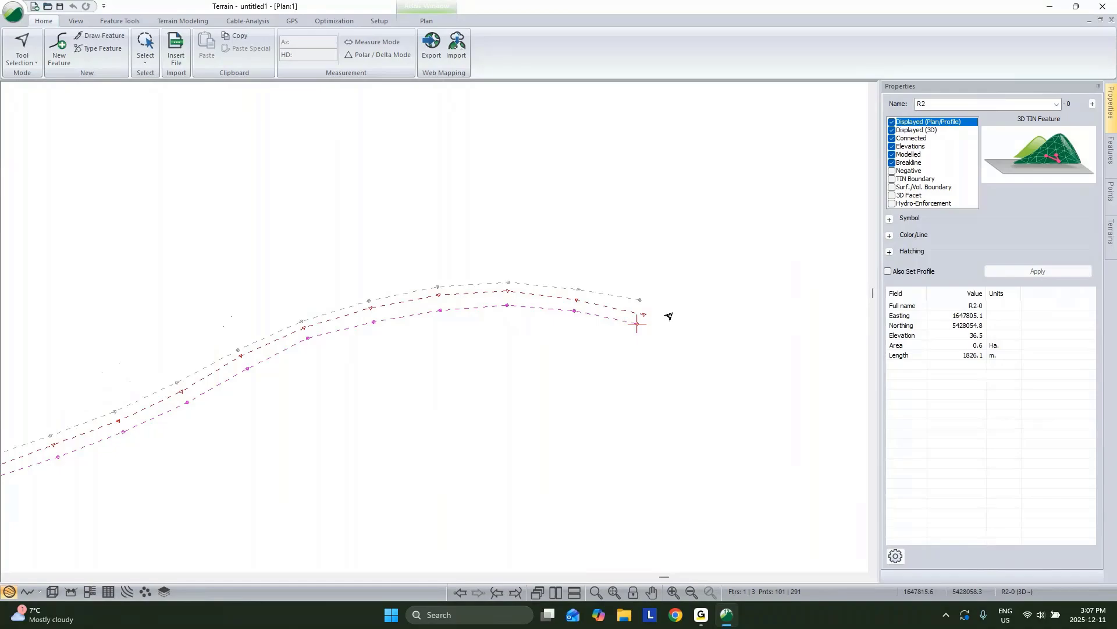
{"action": "left_click", "coordinate": [595, 296]}
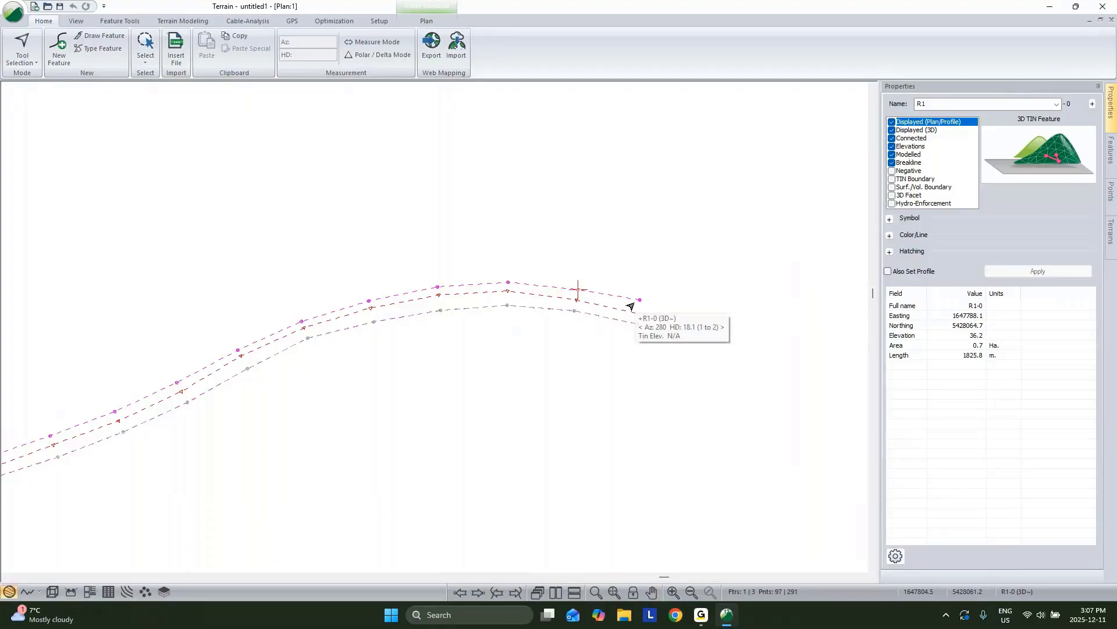
Step: Extend R1 with two new points at its end
{"action": "right_click", "coordinate": [612, 213]}
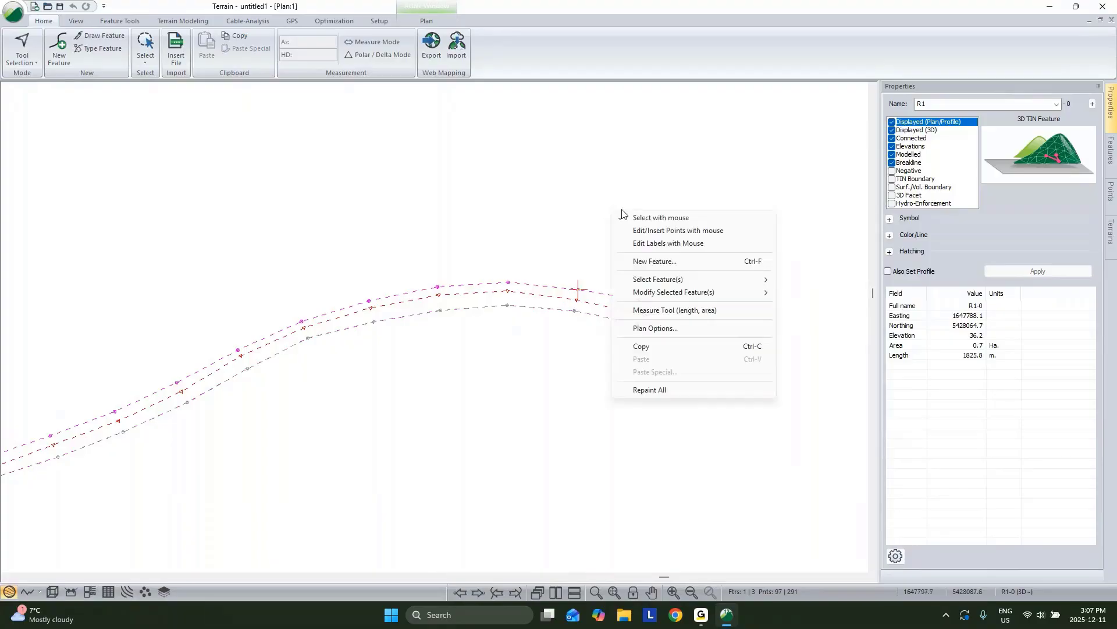
{"action": "left_click", "coordinate": [649, 230]}
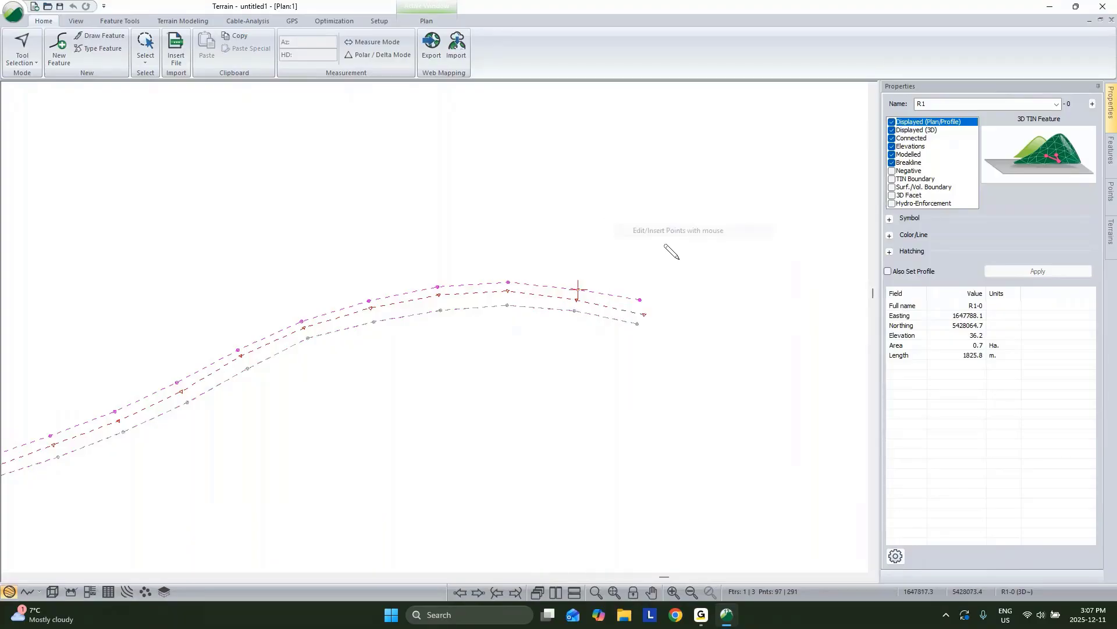
{"action": "left_click", "coordinate": [644, 314]}
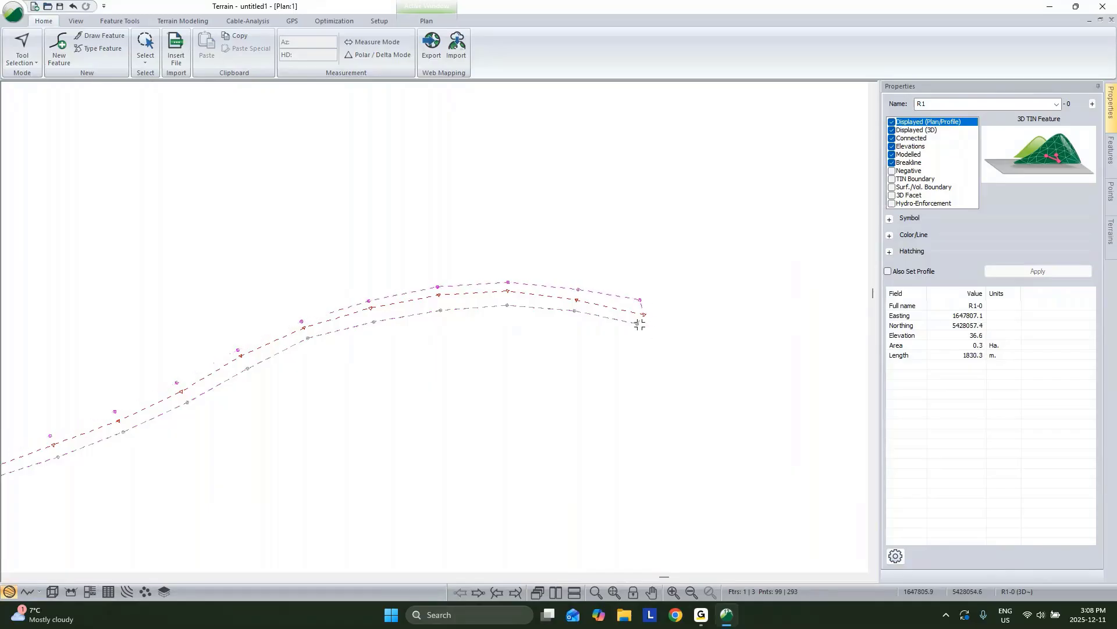
{"action": "left_click", "coordinate": [638, 323]}
{"action": "right_click", "coordinate": [660, 332]}
{"action": "left_click", "coordinate": [686, 341]}
Step: Join R1 and R2 into a single feature with Ctrl+J
{"action": "left_click", "coordinate": [606, 320]}
{"action": "key", "text": "ctrl+j"}
{"action": "scroll", "coordinate": [393, 375], "scroll_direction": "down", "scroll_amount": 3}
{"action": "middle_click_drag", "start_coordinate": [367, 391], "coordinate": [753, 302]}
{"action": "scroll", "coordinate": [523, 344], "scroll_direction": "down", "scroll_amount": 2}
{"action": "middle_click_drag", "start_coordinate": [265, 372], "coordinate": [751, 285]}
{"action": "middle_click_drag", "start_coordinate": [198, 378], "coordinate": [722, 224]}
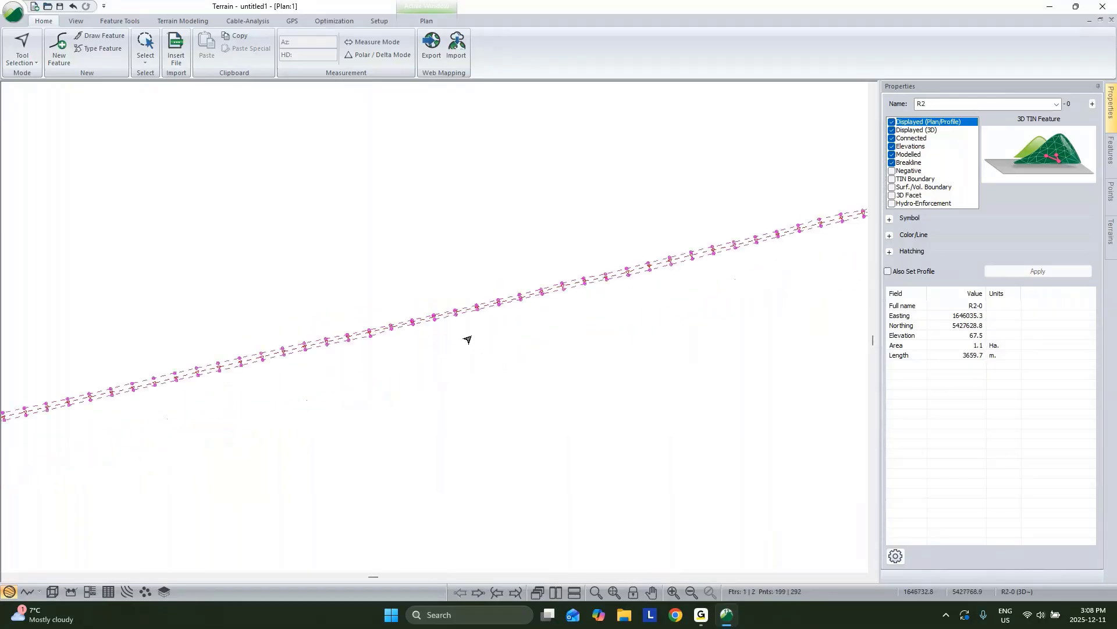
{"action": "middle_click_drag", "start_coordinate": [233, 373], "coordinate": [728, 283]}
{"action": "scroll", "coordinate": [466, 344], "scroll_direction": "up", "scroll_amount": 5}
{"action": "scroll", "coordinate": [465, 347], "scroll_direction": "up", "scroll_amount": 5}
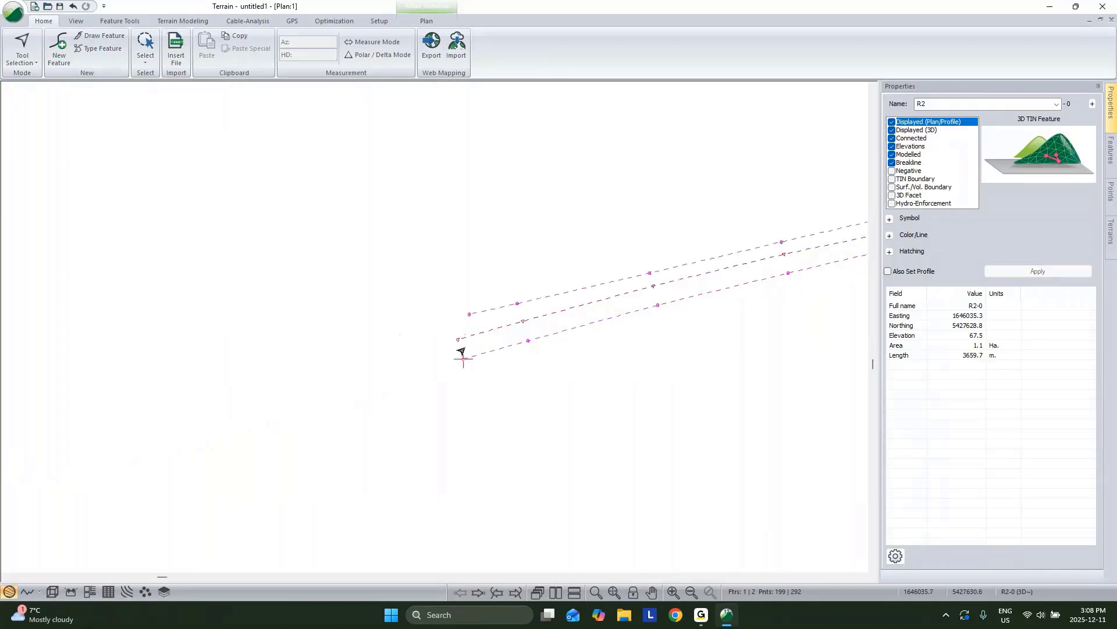
Step: Add a point at R2's start, close it into a loop, and flag it as TIN Boundary
{"action": "right_click", "coordinate": [428, 266]}
{"action": "left_click", "coordinate": [470, 289]}
{"action": "left_click_drag", "start_coordinate": [404, 355], "coordinate": [454, 333]}
{"action": "right_click", "coordinate": [479, 252]}
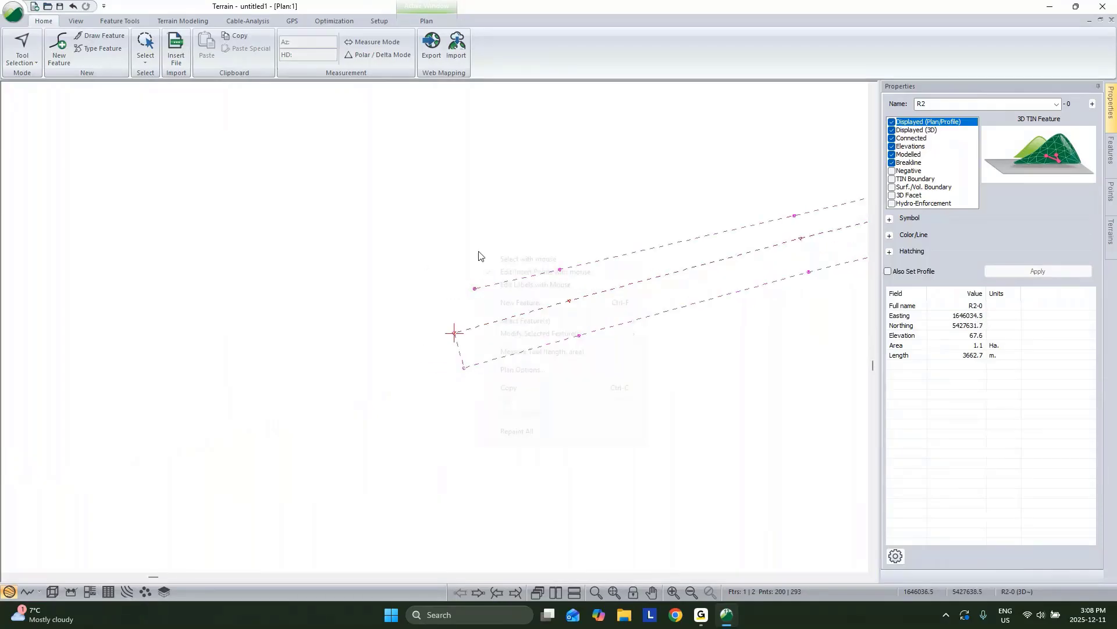
{"action": "mouse_move", "coordinate": [541, 333]}
{"action": "left_click", "coordinate": [688, 370]}
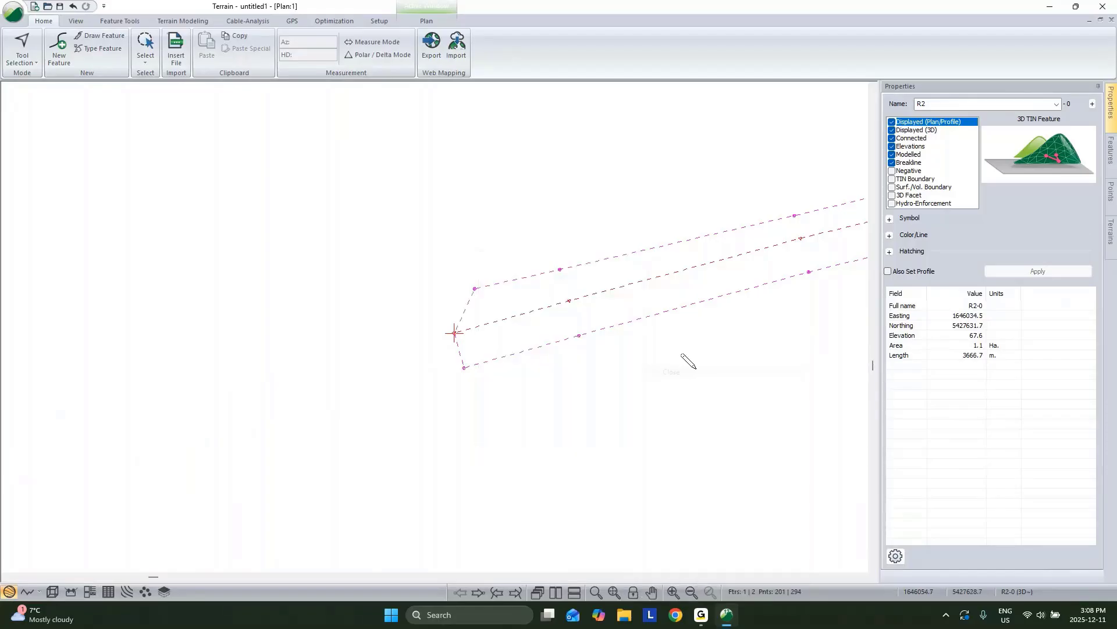
{"action": "left_click", "coordinate": [892, 179]}
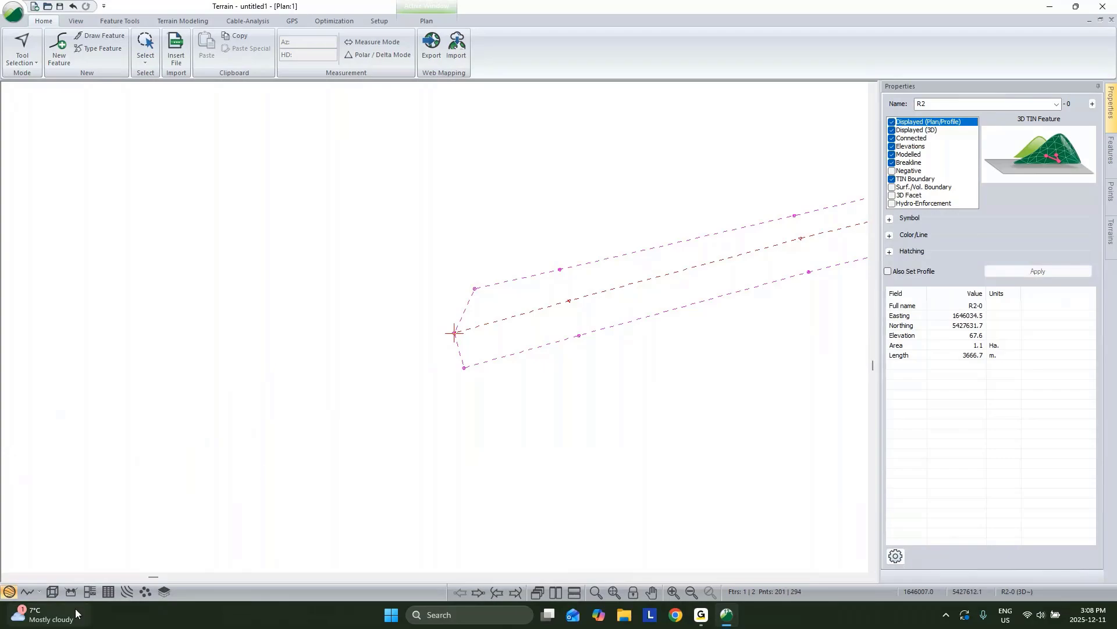
{"action": "left_click", "coordinate": [52, 591]}
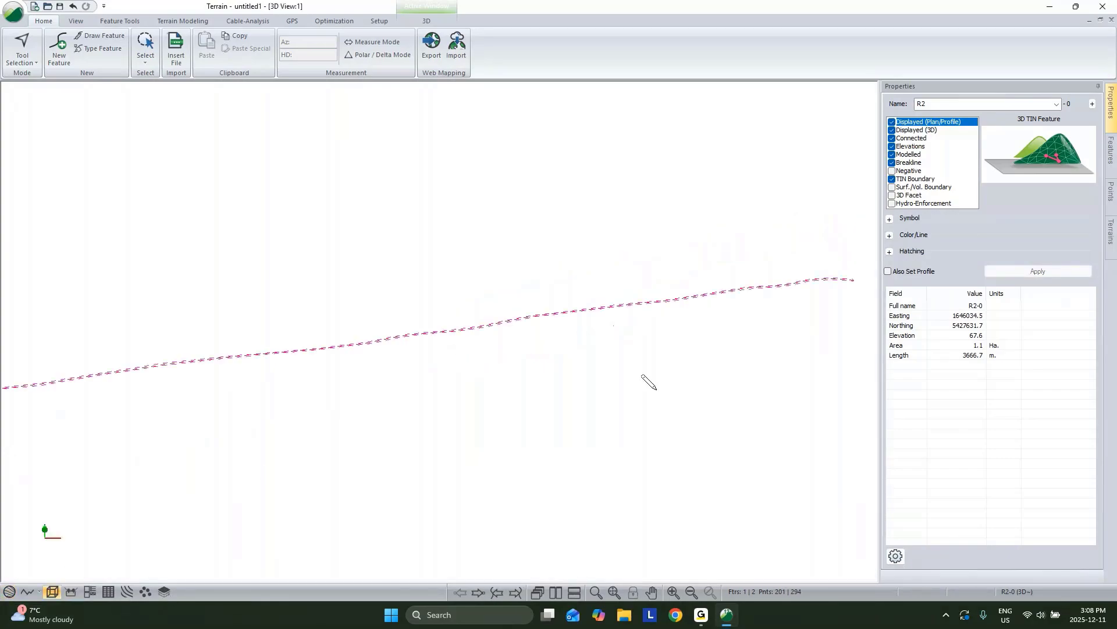
Step: Return to feature selection and orbit the 3D view along the road
{"action": "scroll", "coordinate": [648, 379], "scroll_direction": "down", "scroll_amount": 2}
{"action": "right_click", "coordinate": [656, 327]}
{"action": "left_click", "coordinate": [724, 335]}
{"action": "scroll", "coordinate": [756, 313], "scroll_direction": "up", "scroll_amount": 4}
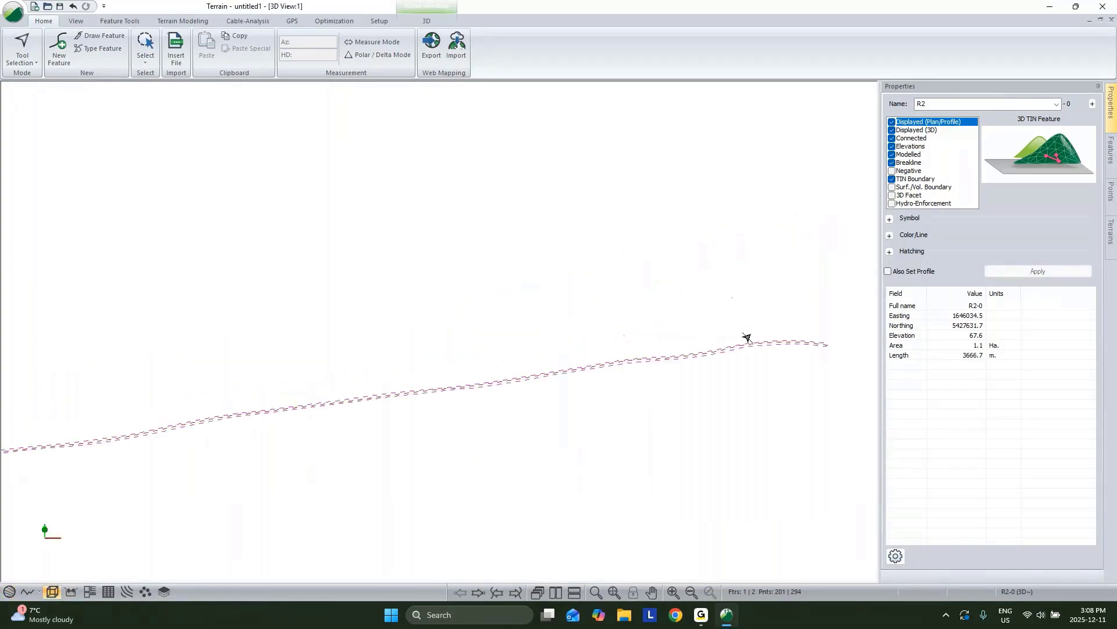
{"action": "mouse_move", "coordinate": [742, 365]}
{"action": "middle_mouse_down"}
{"action": "mouse_move", "coordinate": [621, 394]}
{"action": "mouse_move", "coordinate": [554, 366]}
{"action": "mouse_move", "coordinate": [579, 332]}
{"action": "middle_mouse_up"}
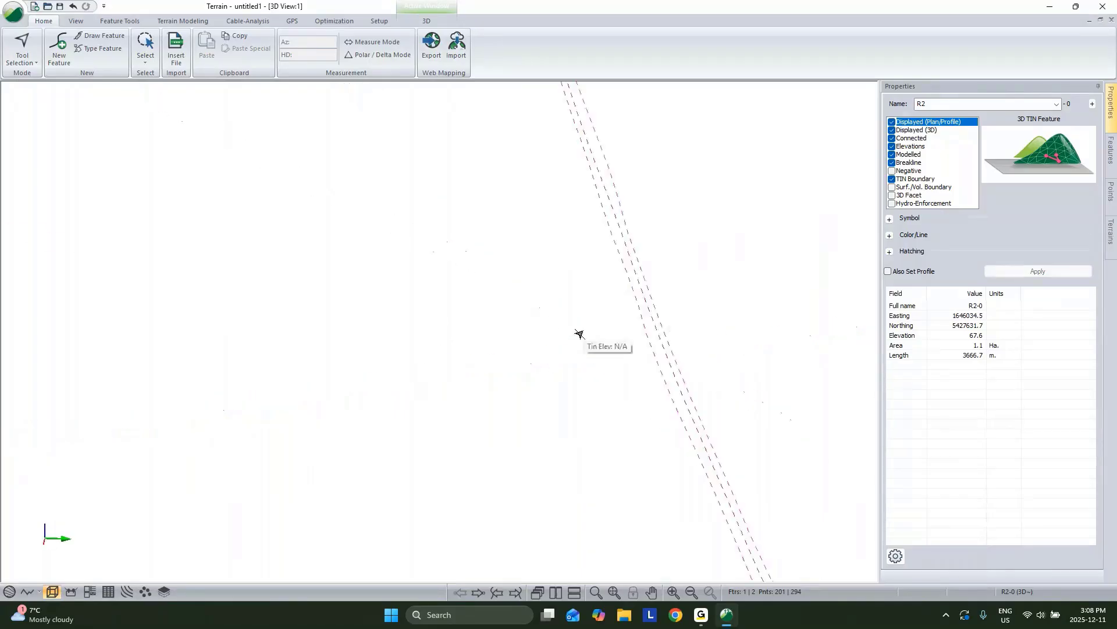
Step: Generate the terrain model with major and minor contours turned off
{"action": "left_click", "coordinate": [183, 23]}
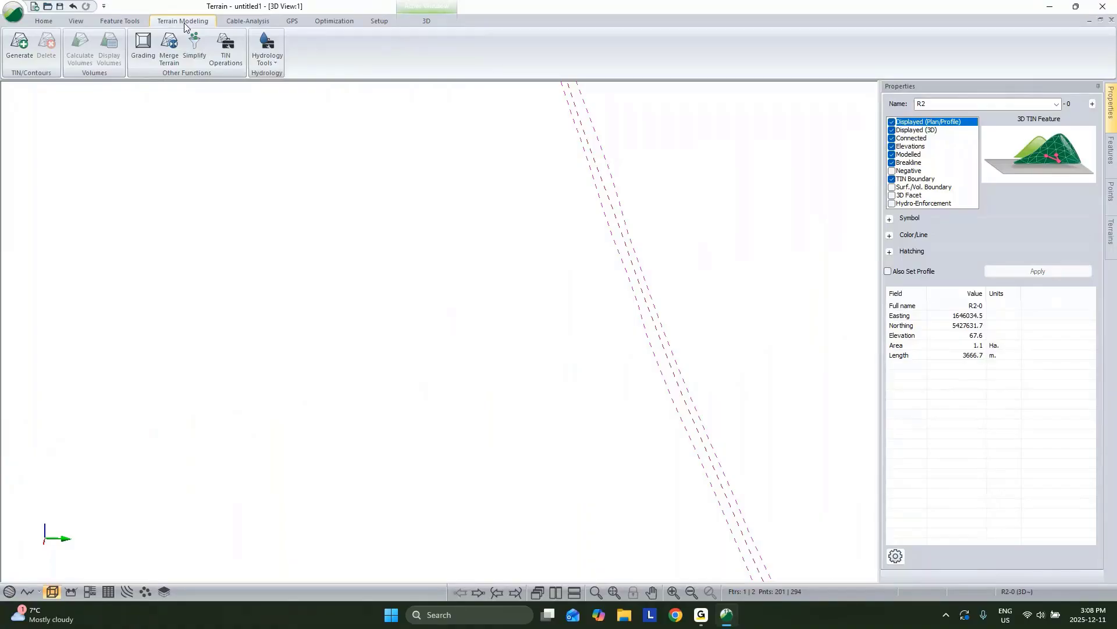
{"action": "left_click", "coordinate": [19, 46]}
{"action": "left_click", "coordinate": [452, 283]}
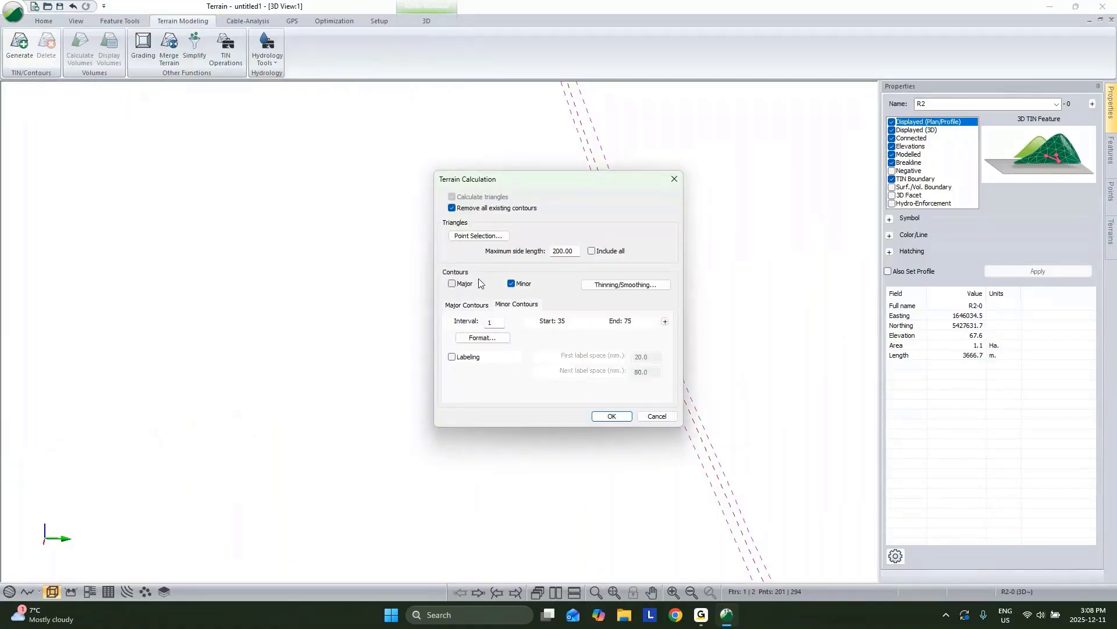
{"action": "left_click", "coordinate": [511, 283]}
{"action": "left_click", "coordinate": [611, 415]}
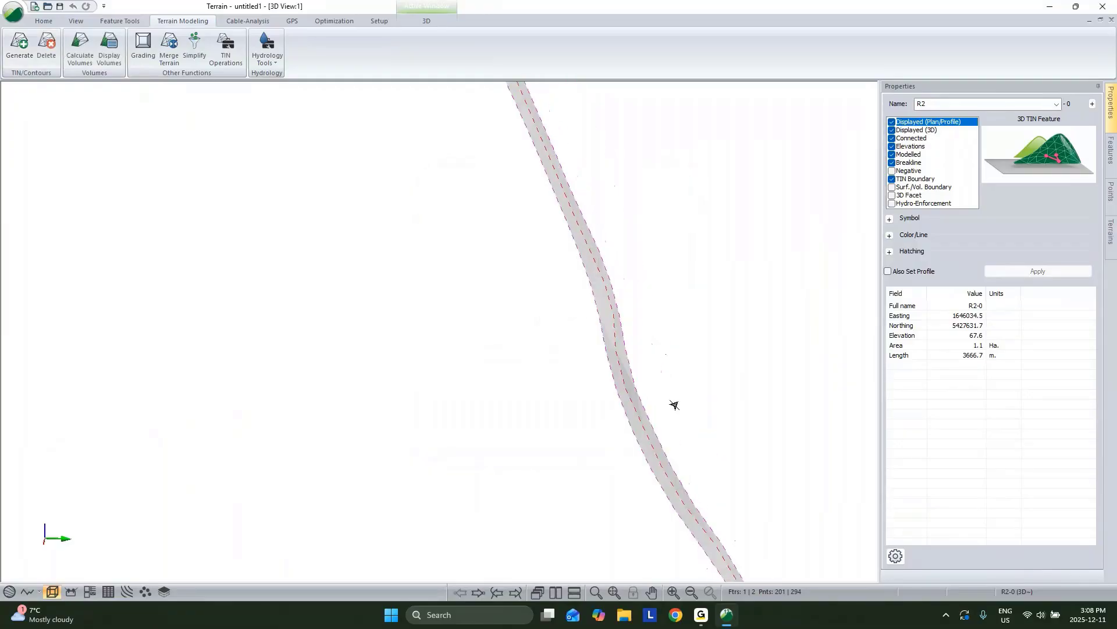
{"action": "left_click_drag", "start_coordinate": [653, 381], "coordinate": [652, 375]}
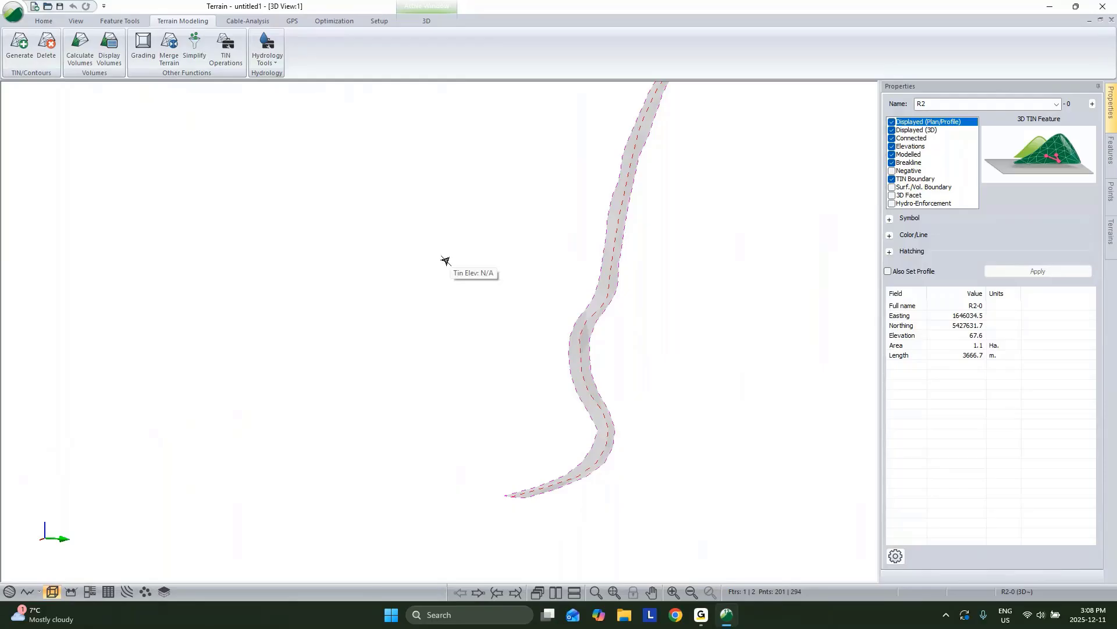
Step: Save the corridor terrain as TS Road.terx and minimize the Terrain window
{"action": "left_click", "coordinate": [13, 11]}
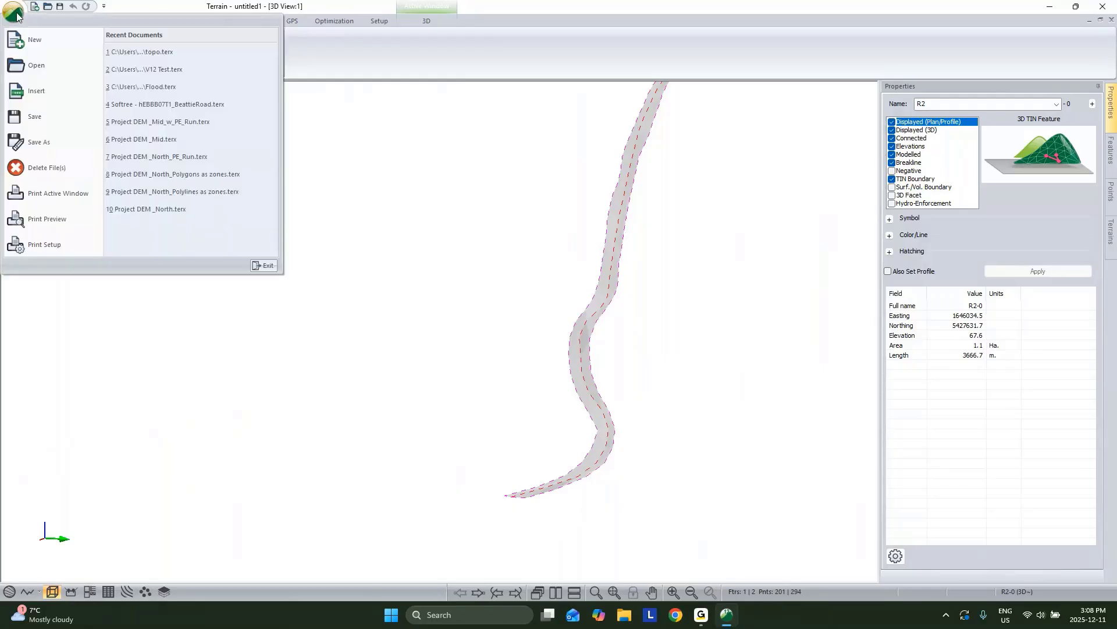
{"action": "left_click", "coordinate": [35, 141]}
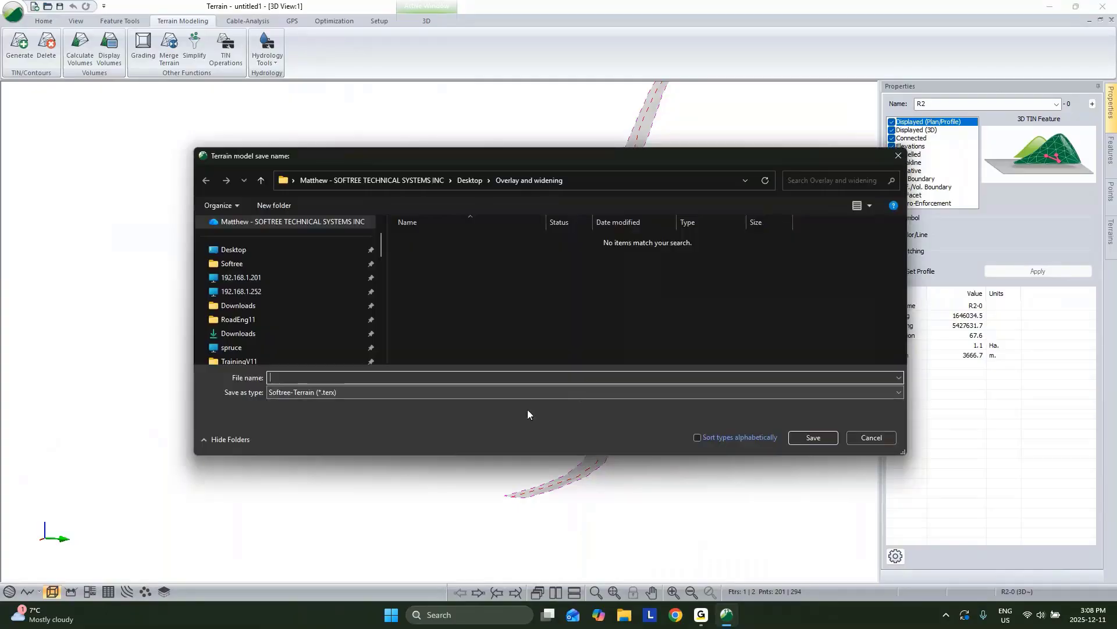
{"action": "type", "text": "TS"}
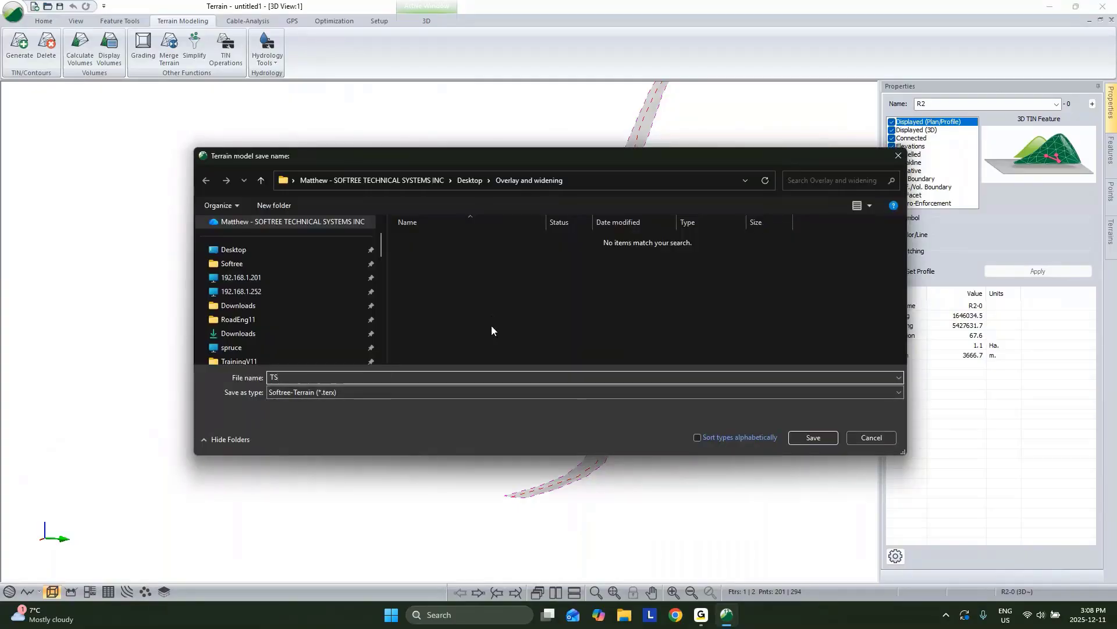
{"action": "type", "text": " Ro"}
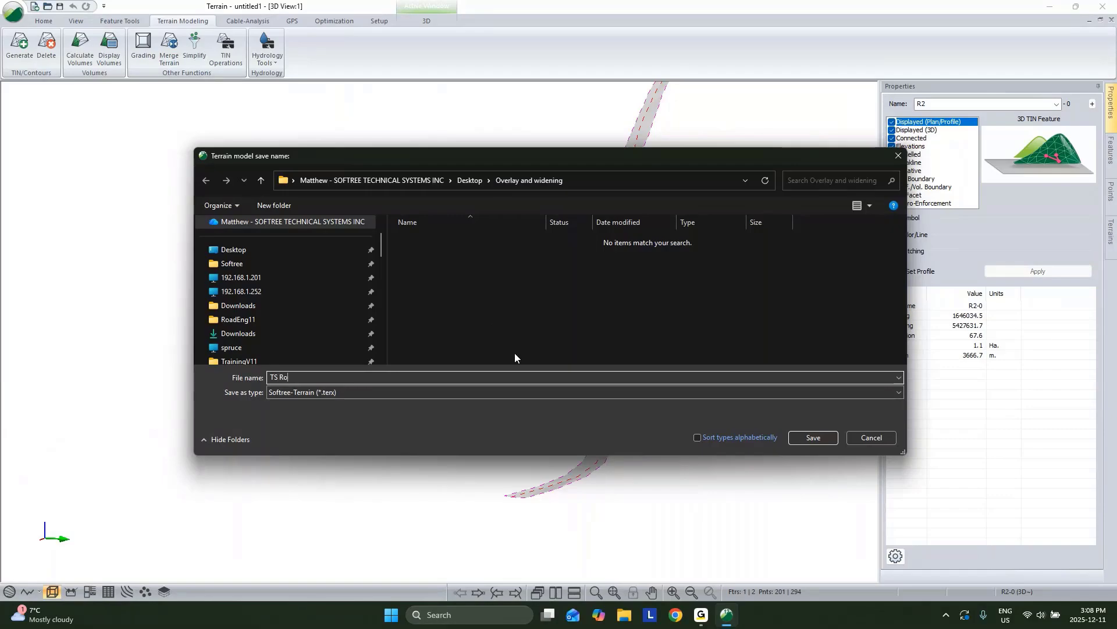
{"action": "type", "text": "ad"}
{"action": "left_click", "coordinate": [825, 437]}
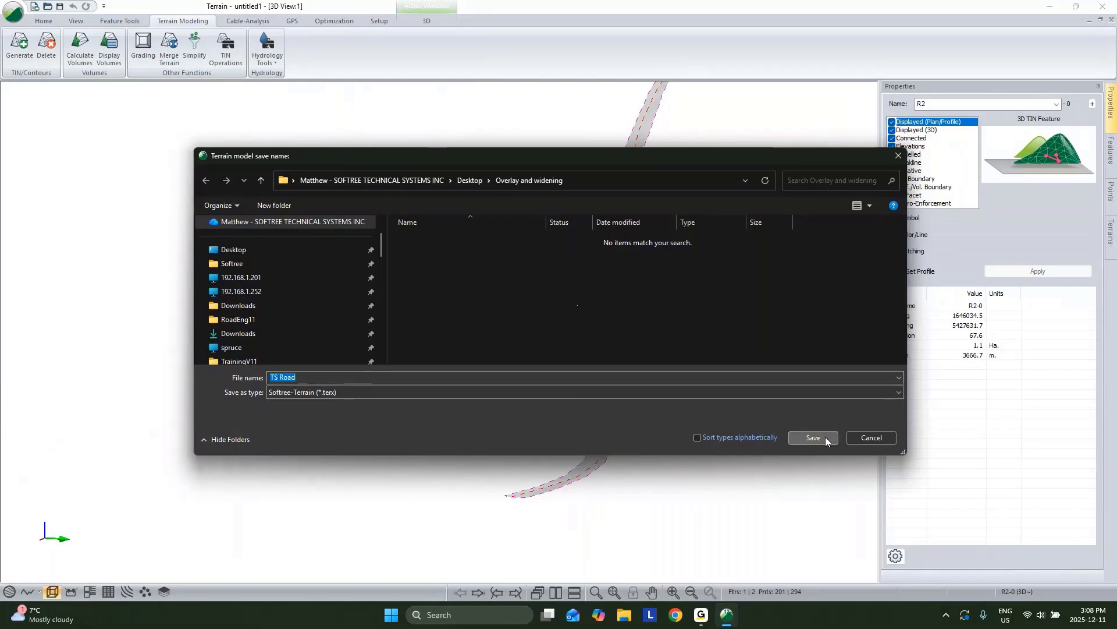
{"action": "left_click", "coordinate": [1050, 7]}
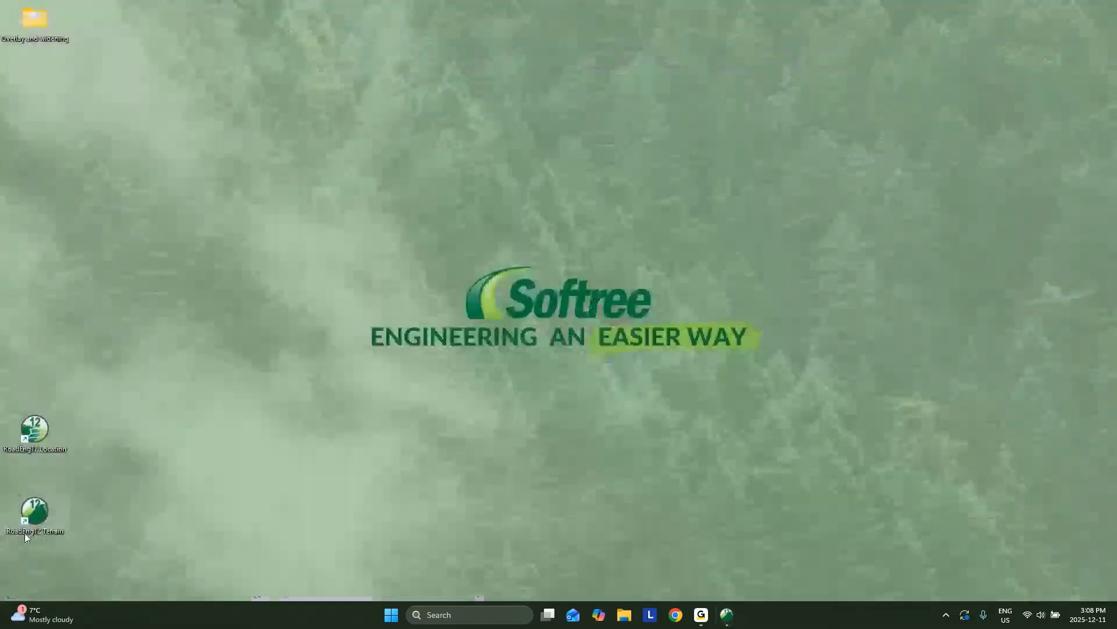
Step: Start a new Terrain session and import 1m DEM.tif as a Raster DEM
{"action": "double_click", "coordinate": [25, 533]}
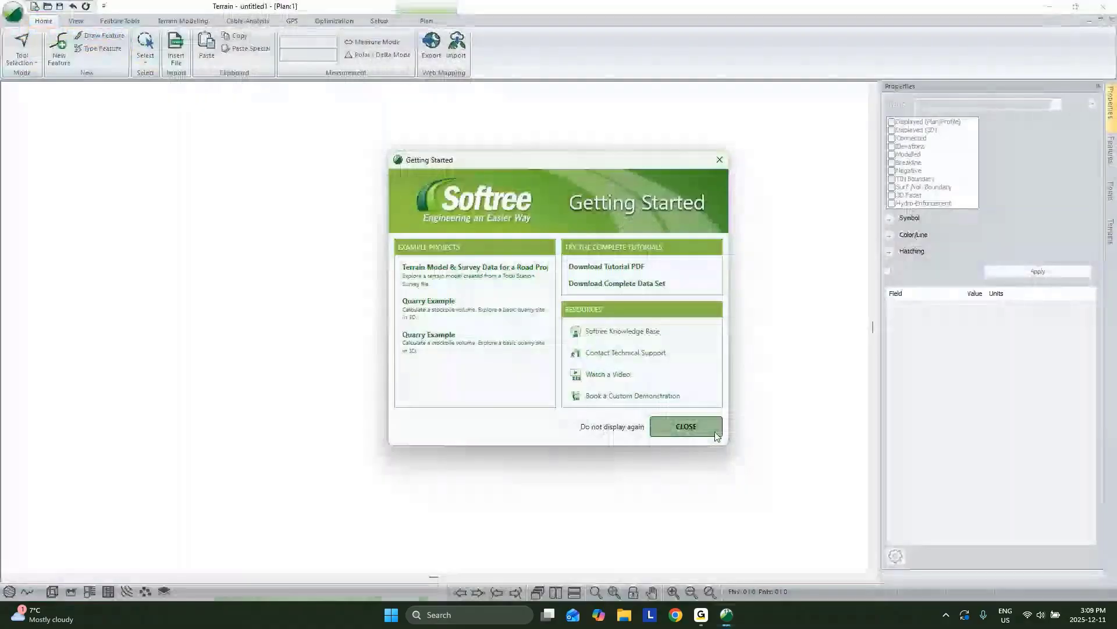
{"action": "left_click", "coordinate": [715, 428]}
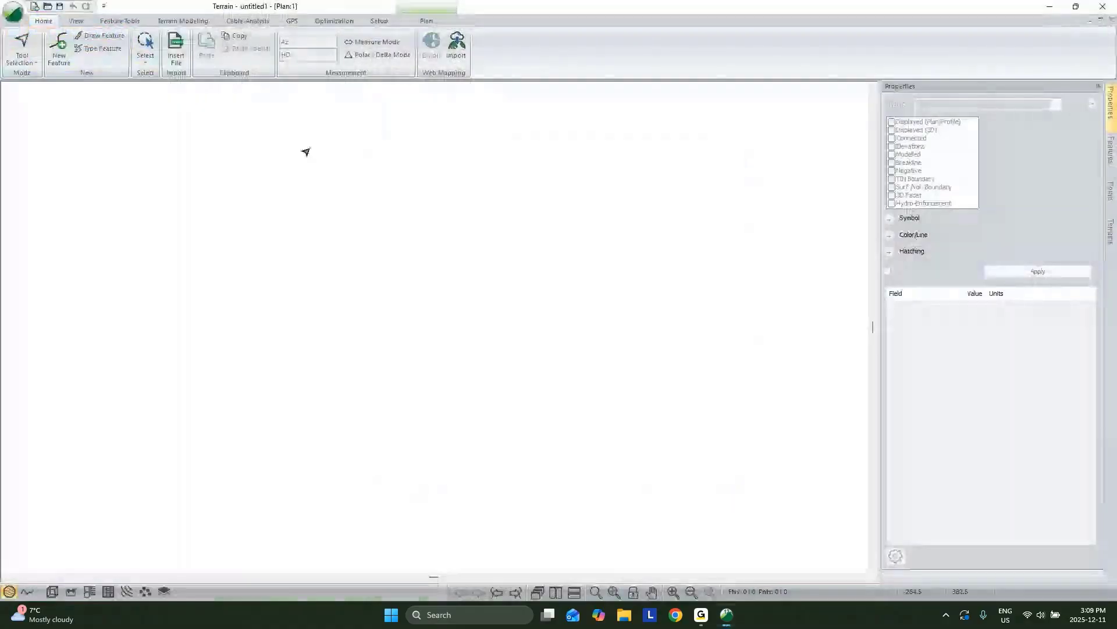
{"action": "left_click", "coordinate": [179, 62]}
{"action": "left_click", "coordinate": [377, 239]}
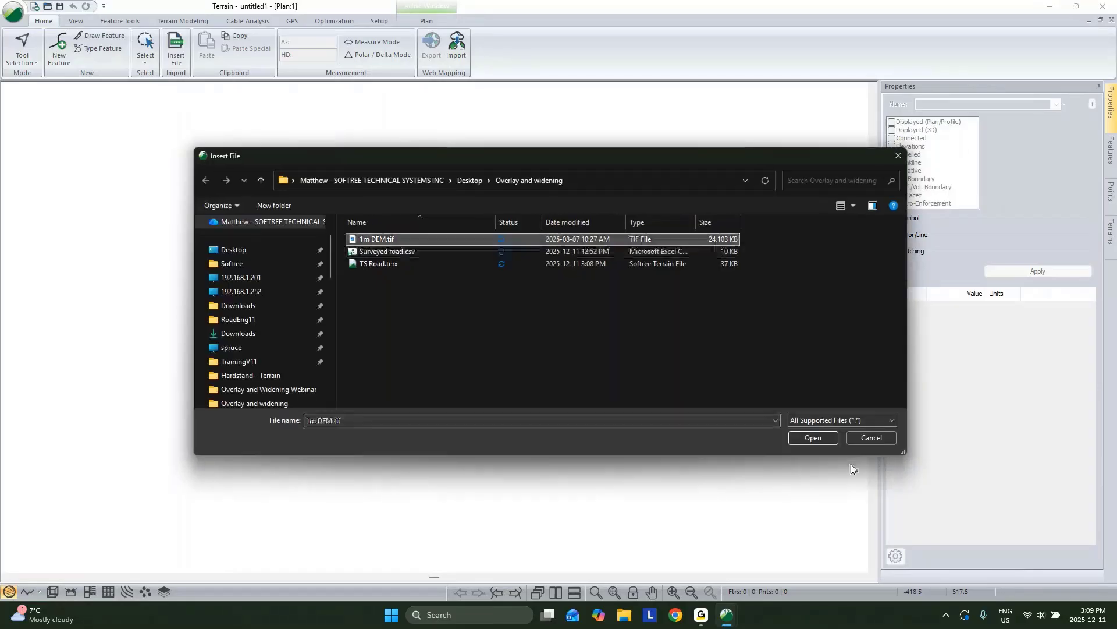
{"action": "left_click", "coordinate": [813, 438]}
{"action": "left_click", "coordinate": [540, 267]}
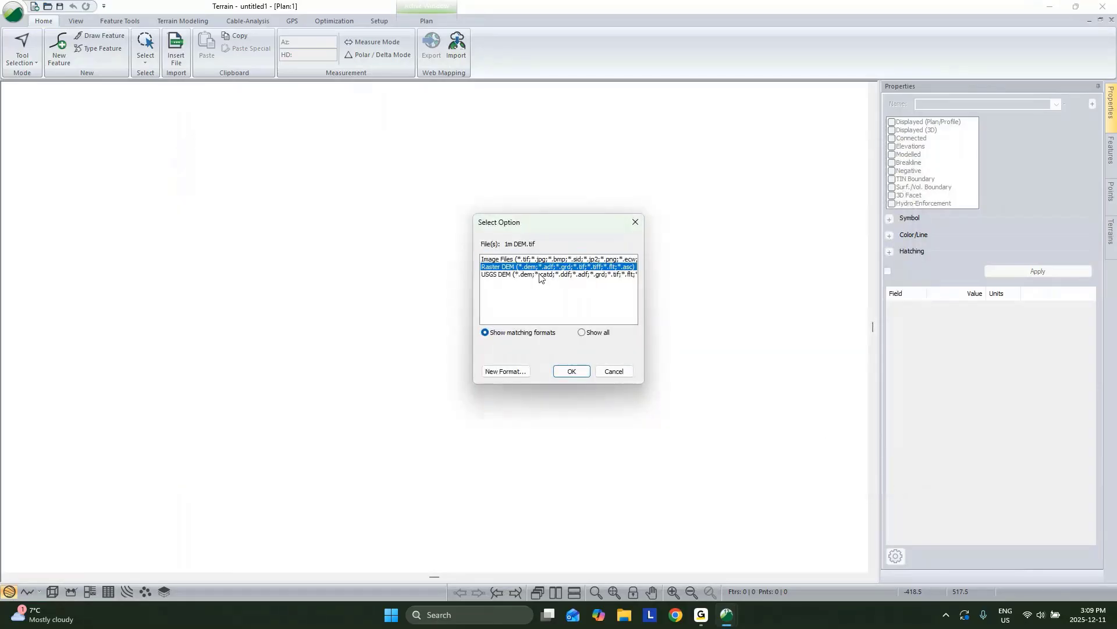
{"action": "left_click", "coordinate": [573, 371]}
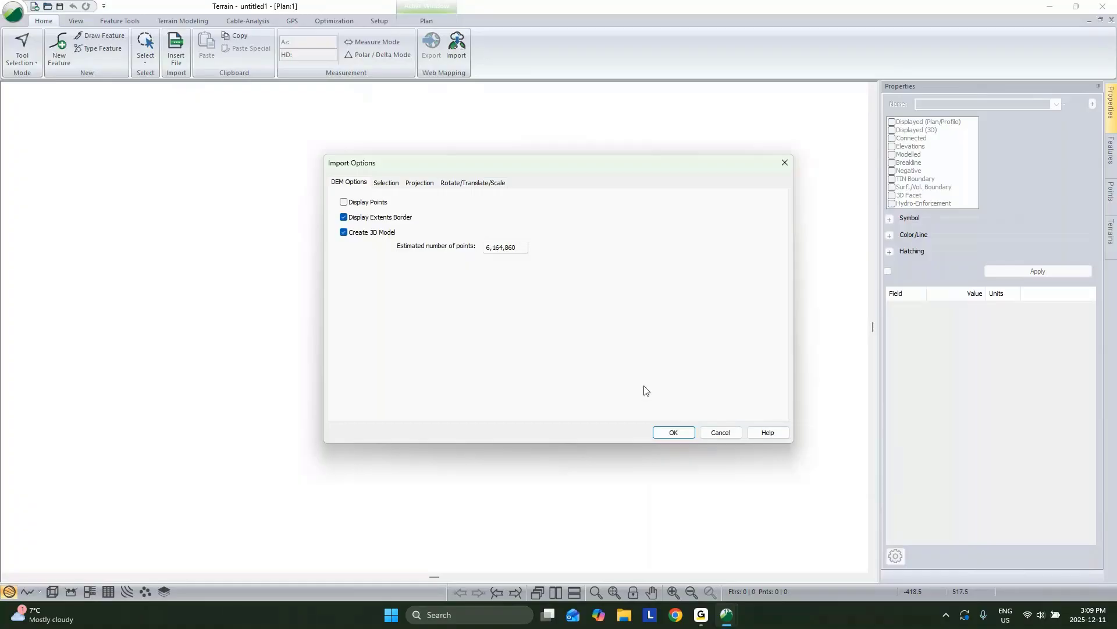
{"action": "left_click", "coordinate": [675, 433]}
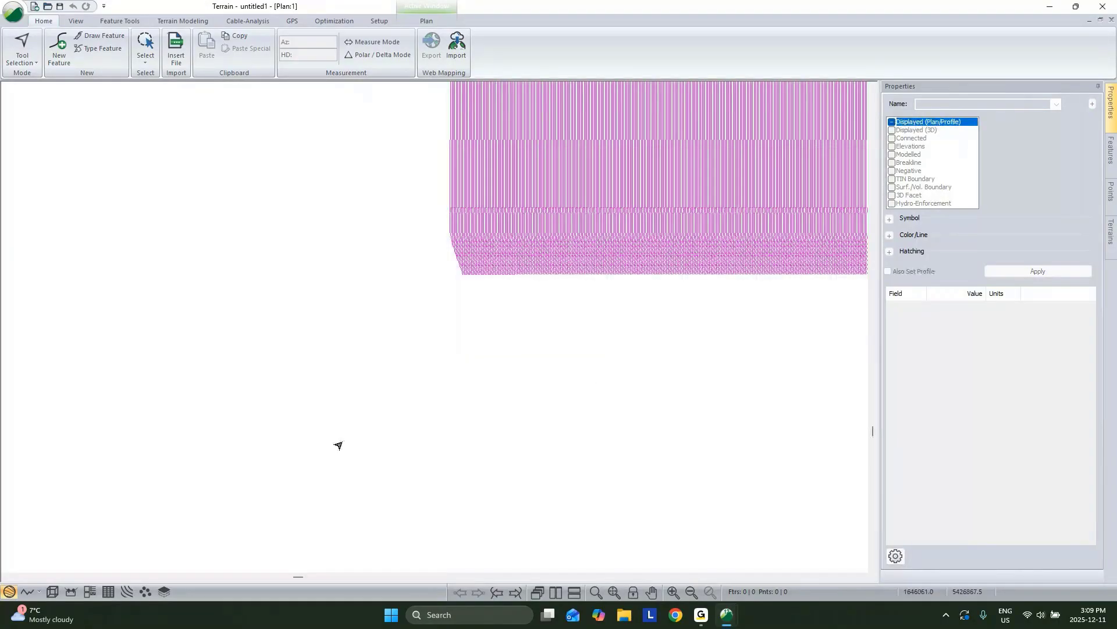
Step: Switch to the 3D view and orbit over the DEM terrain
{"action": "left_click", "coordinate": [52, 592]}
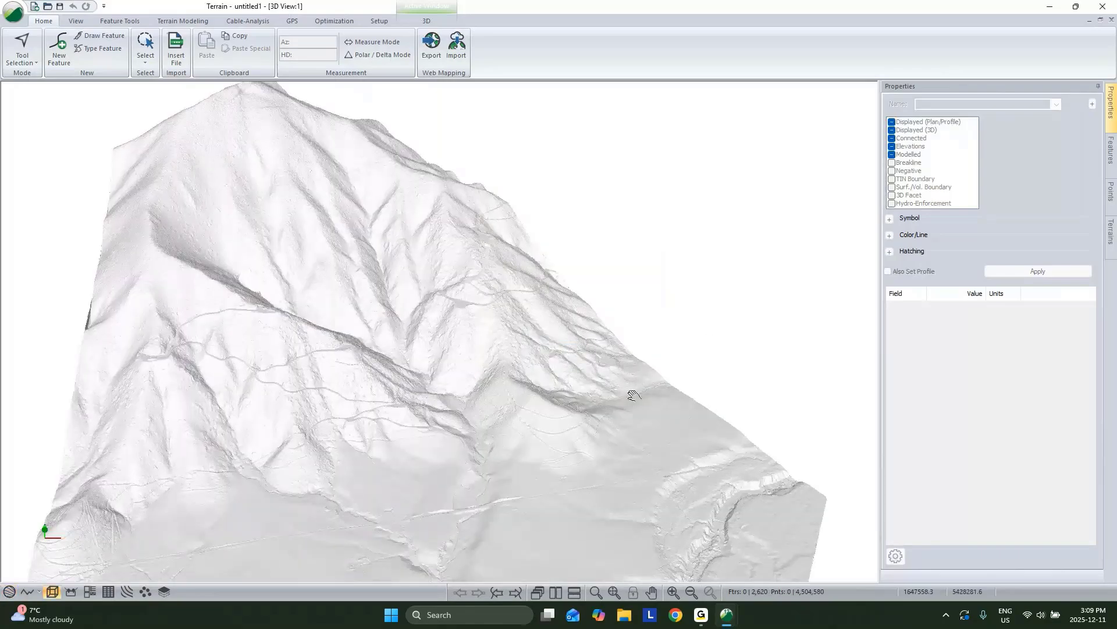
{"action": "left_click_drag", "start_coordinate": [635, 395], "coordinate": [404, 379]}
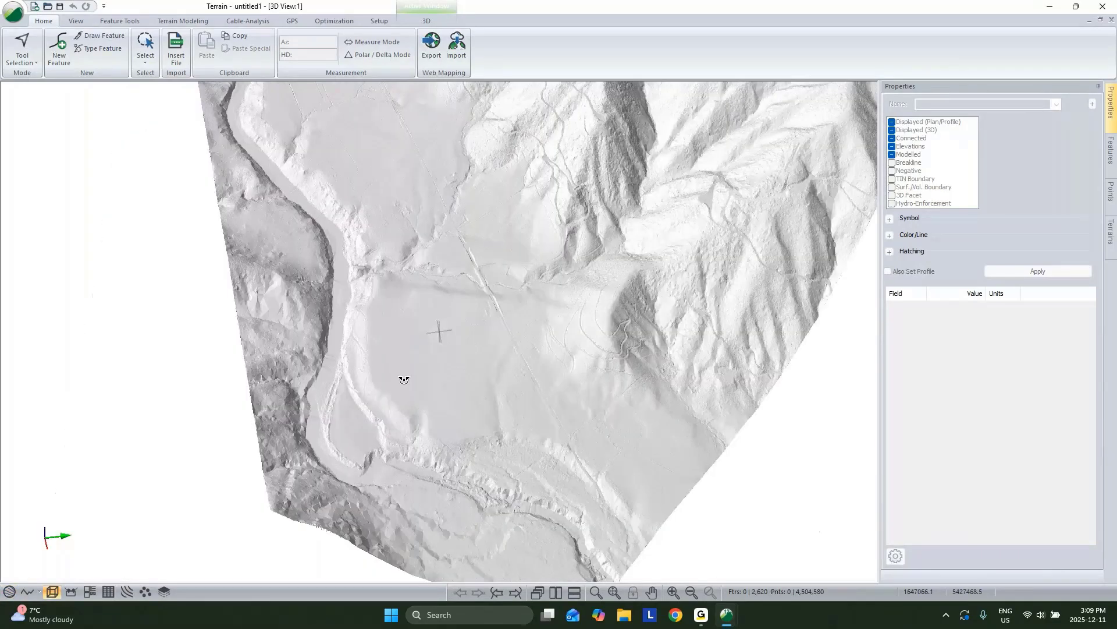
{"action": "scroll", "coordinate": [404, 378], "scroll_direction": "up", "scroll_amount": 8}
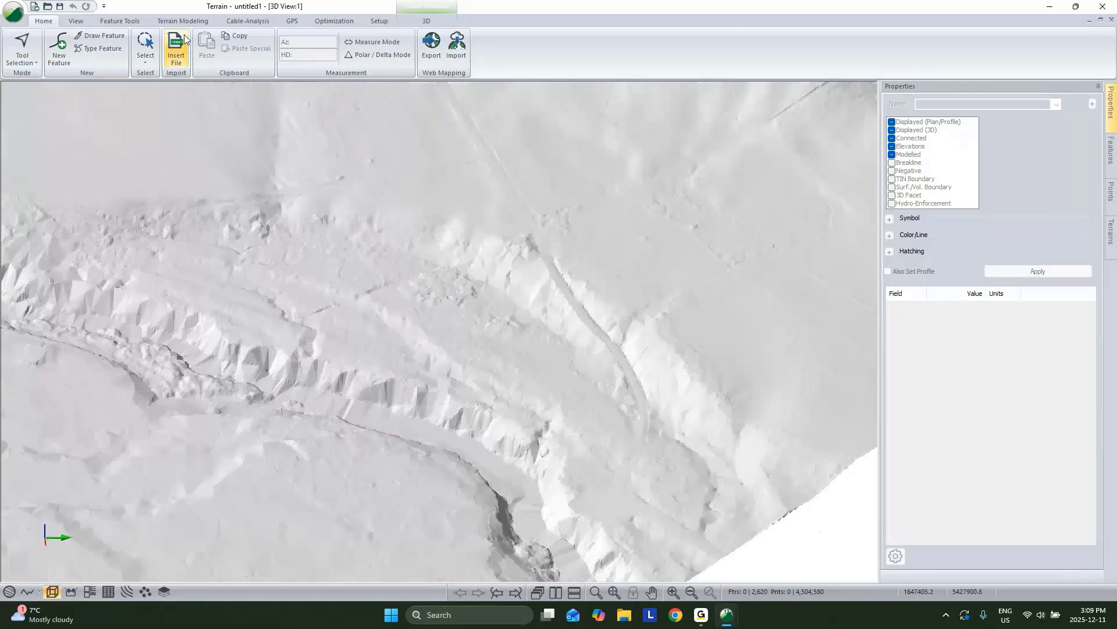
Step: Merge TS Road.terx into the DEM terrain with TIN recalculation, accepting the undo warning
{"action": "left_click", "coordinate": [182, 21]}
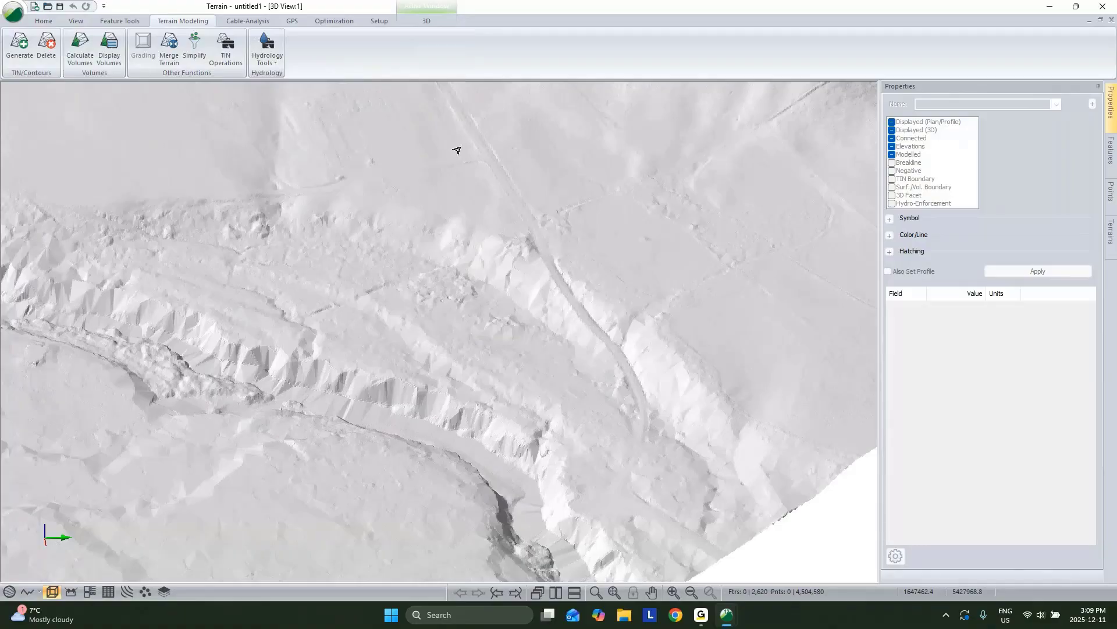
{"action": "left_click", "coordinate": [174, 44]}
{"action": "left_click", "coordinate": [647, 272]}
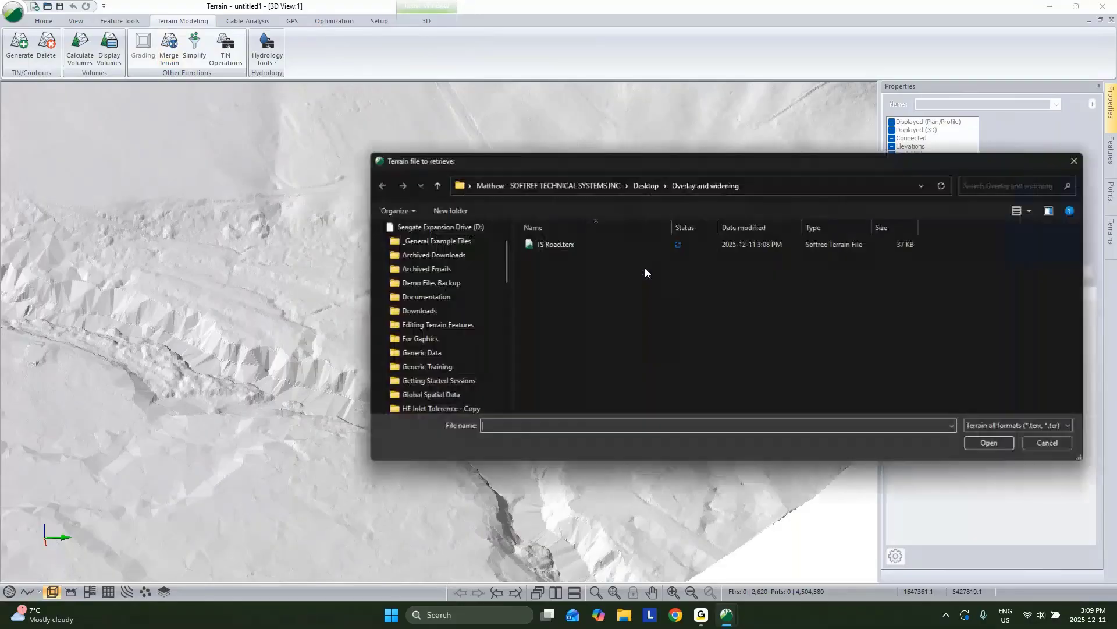
{"action": "left_click", "coordinate": [581, 249]}
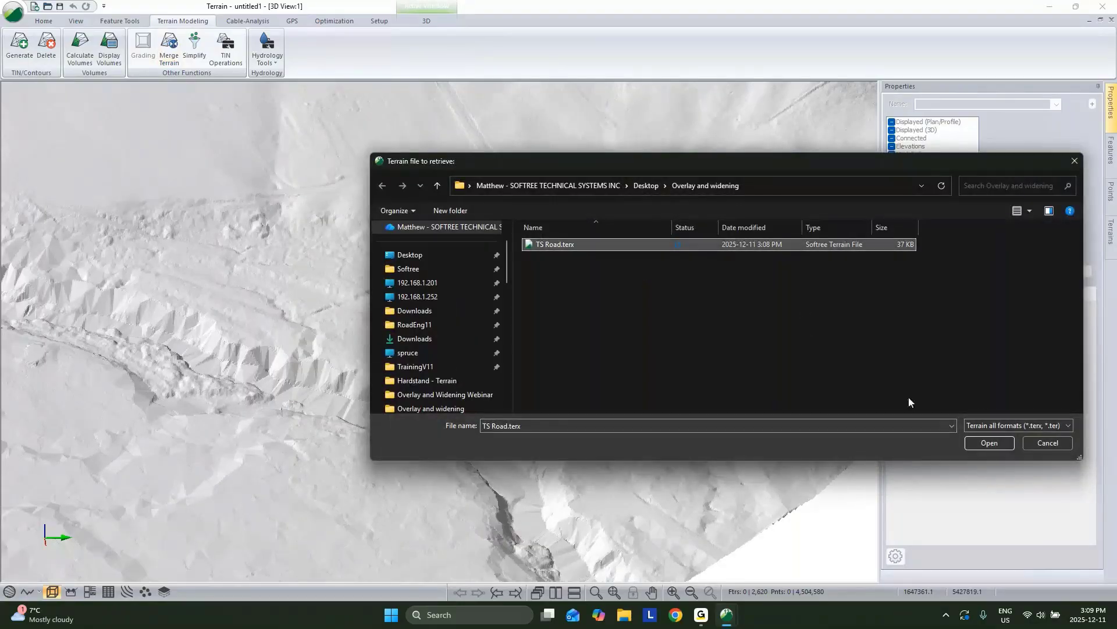
{"action": "left_click", "coordinate": [988, 444]}
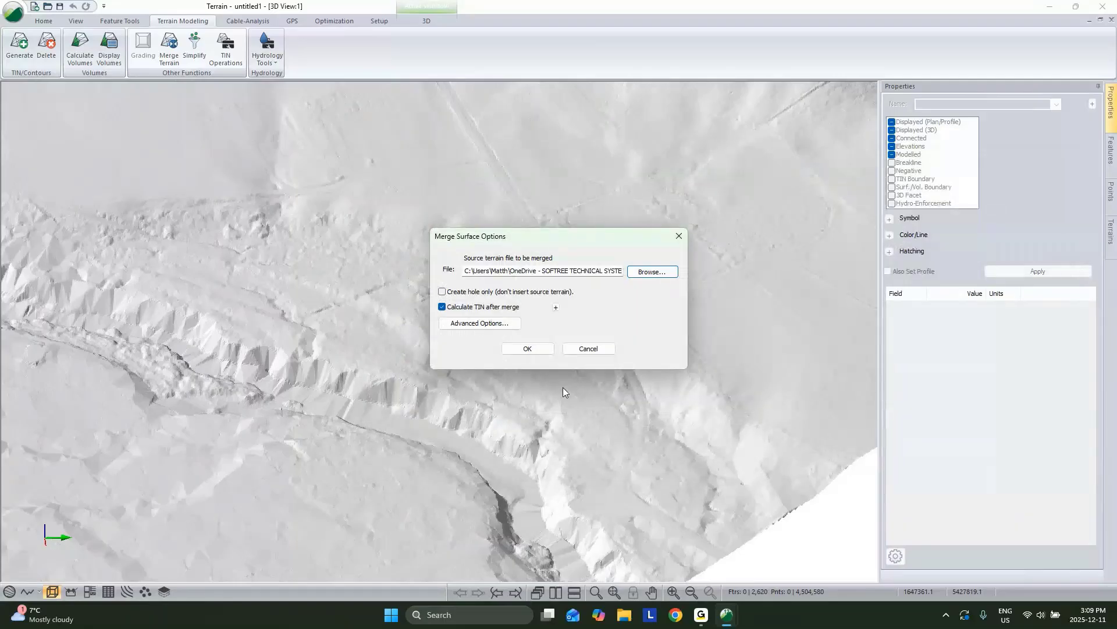
{"action": "left_click", "coordinate": [542, 351]}
{"action": "left_click", "coordinate": [610, 337]}
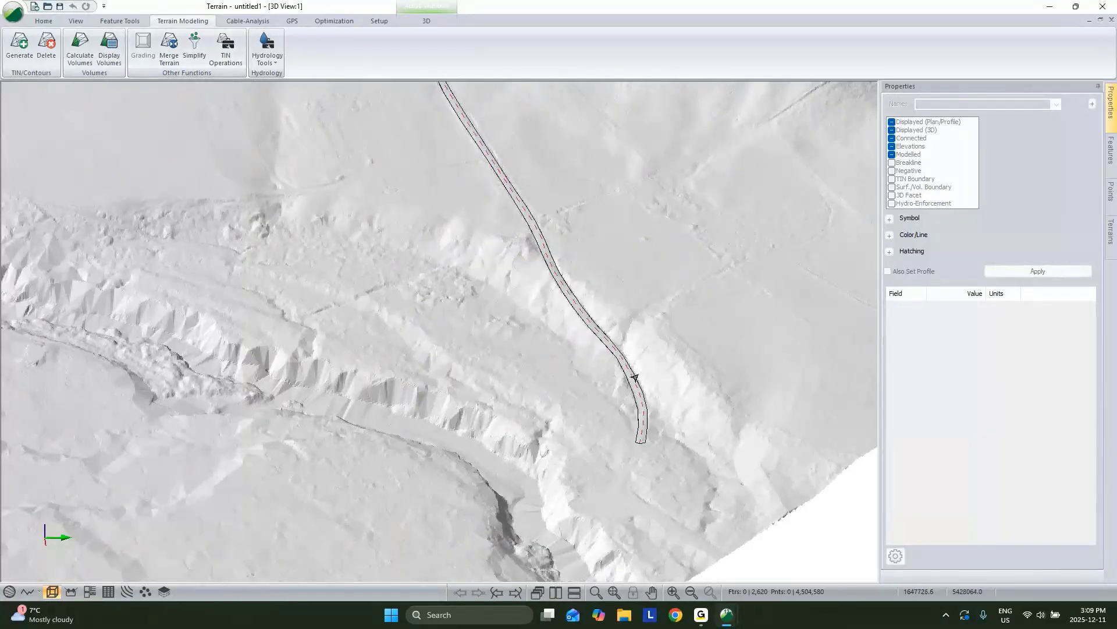
{"action": "scroll", "coordinate": [635, 377], "scroll_direction": "up", "scroll_amount": 2}
{"action": "scroll", "coordinate": [670, 366], "scroll_direction": "up", "scroll_amount": 2}
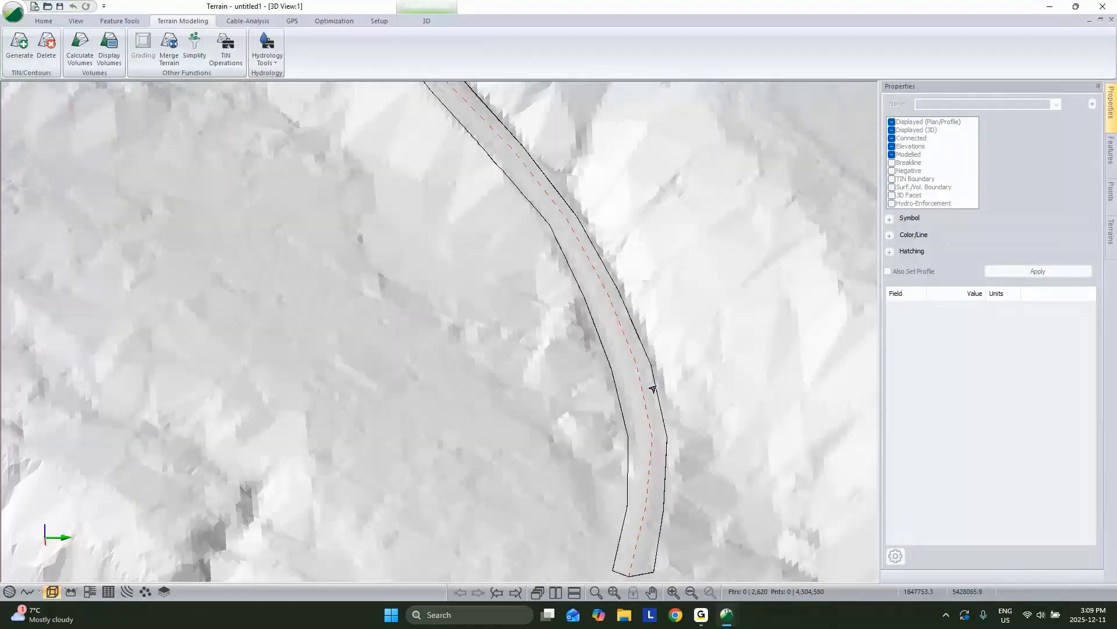
{"action": "middle_click_drag", "start_coordinate": [654, 387], "coordinate": [444, 260]}
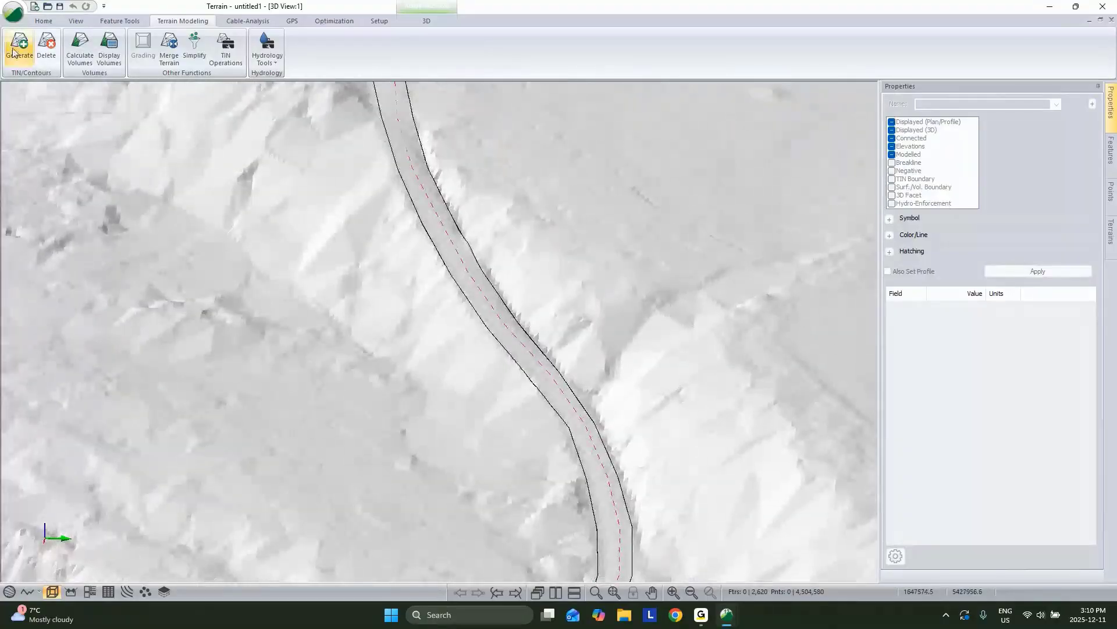
Step: Recalculate contours with a major interval of 20 and major labels off, then view the plan
{"action": "left_click", "coordinate": [8, 54]}
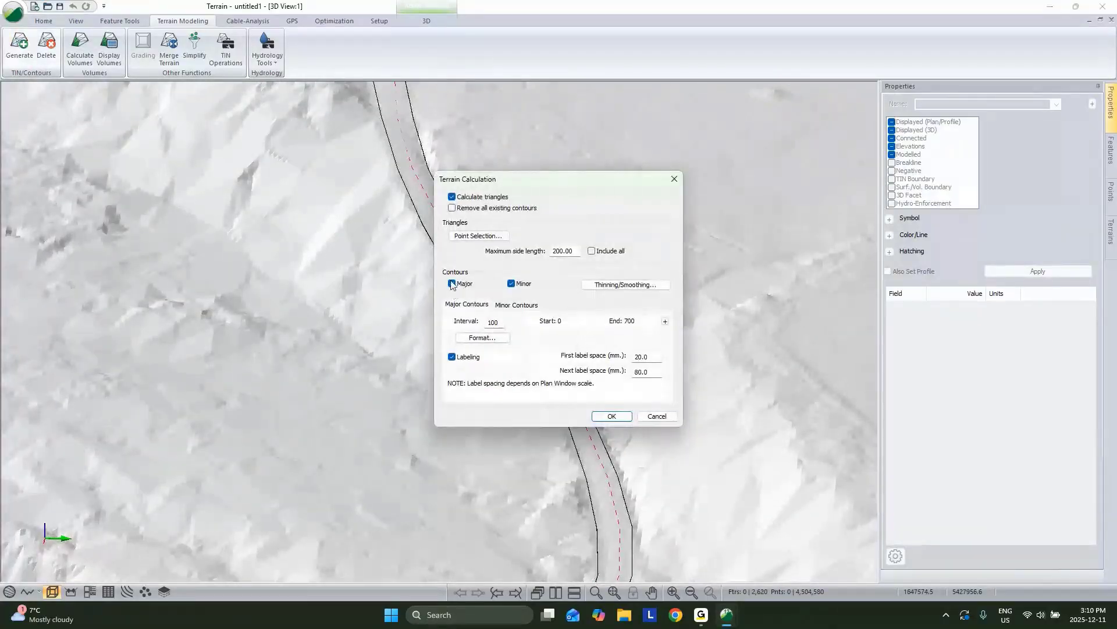
{"action": "left_click", "coordinate": [452, 357]}
{"action": "left_click", "coordinate": [516, 304]}
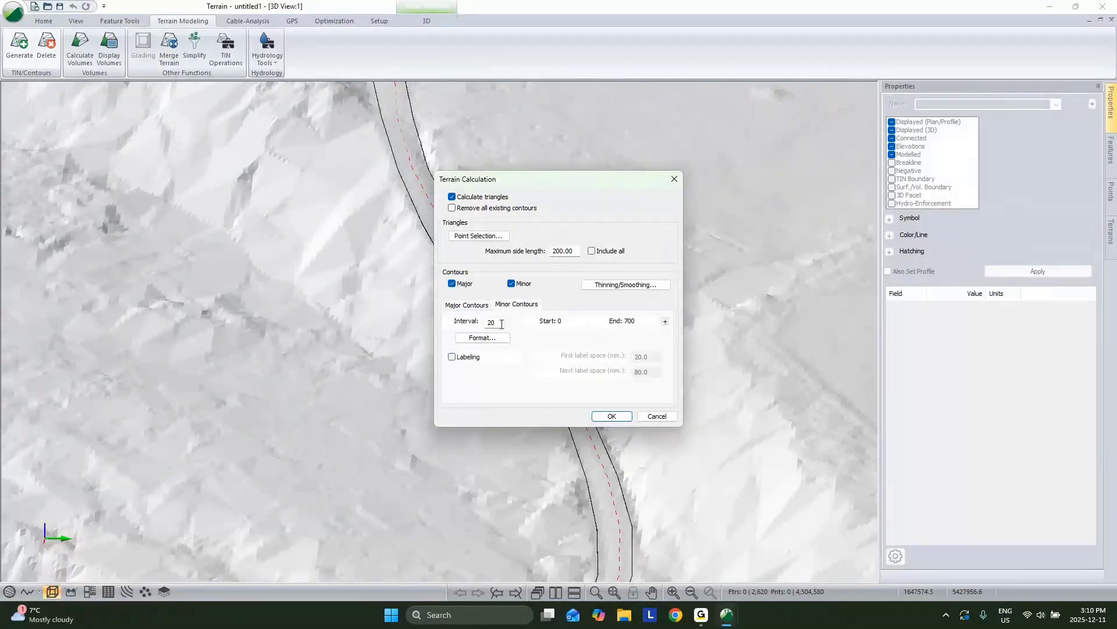
{"action": "left_click", "coordinate": [467, 304]}
{"action": "double_click", "coordinate": [504, 322]}
{"action": "type", "text": "20"}
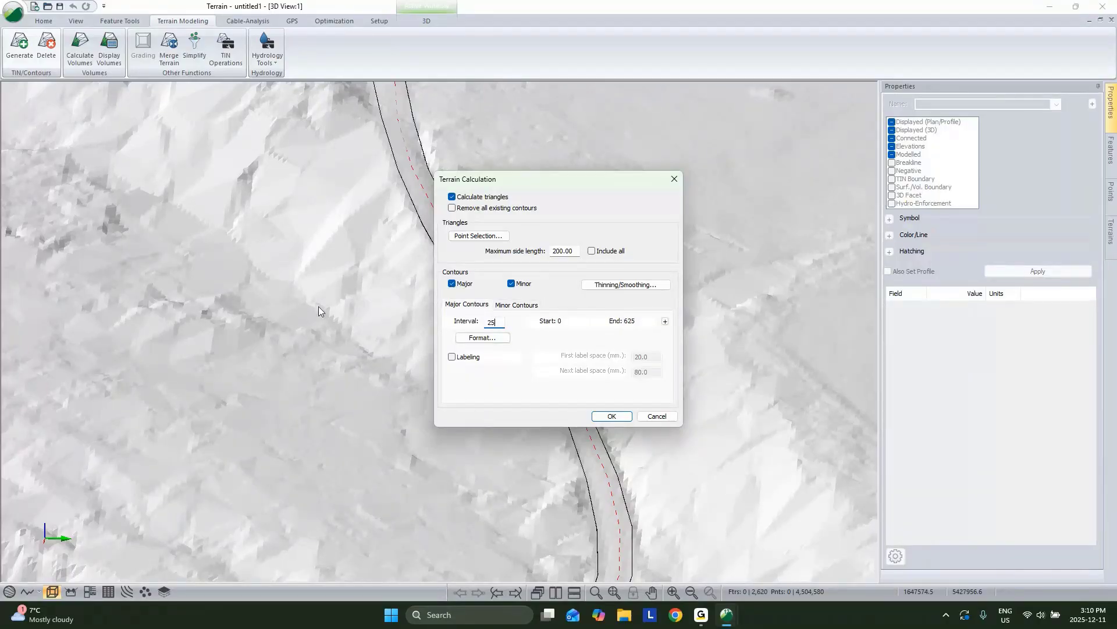
{"action": "left_click", "coordinate": [612, 417]}
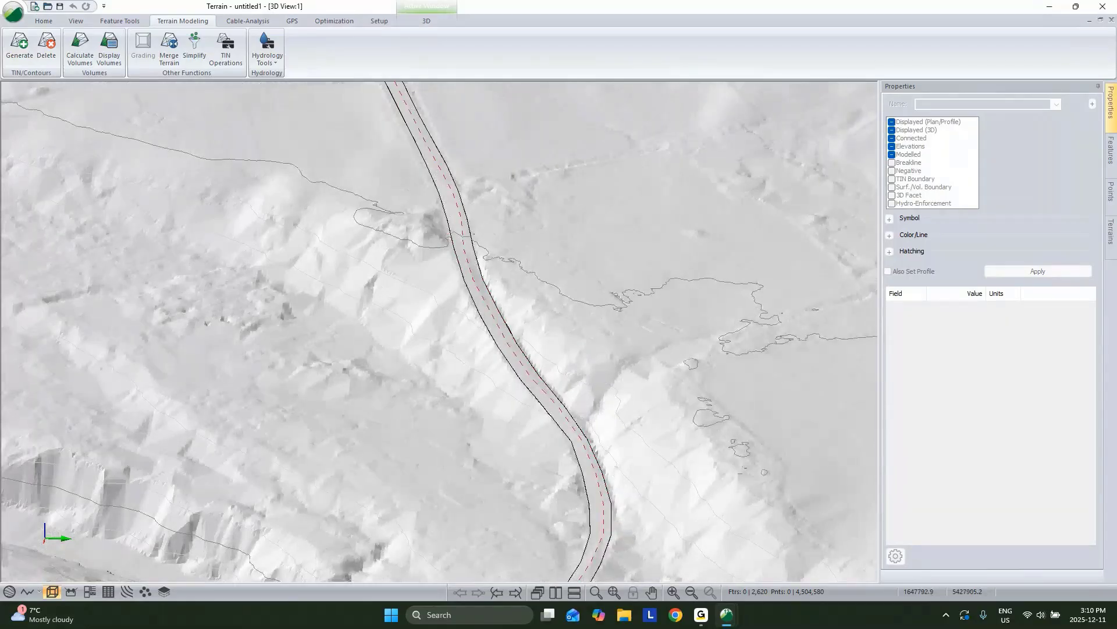
{"action": "left_click", "coordinate": [10, 591]}
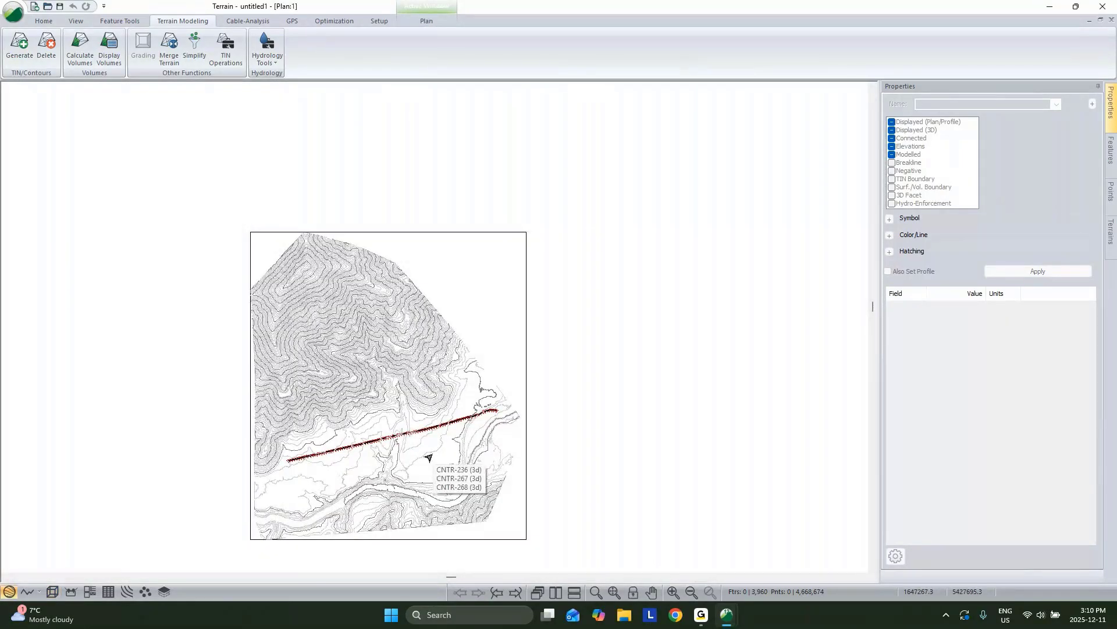
Step: Zoom in on the corridor and select its upper edge line, HULL_S-0
{"action": "scroll", "coordinate": [481, 406], "scroll_direction": "up", "scroll_amount": 5}
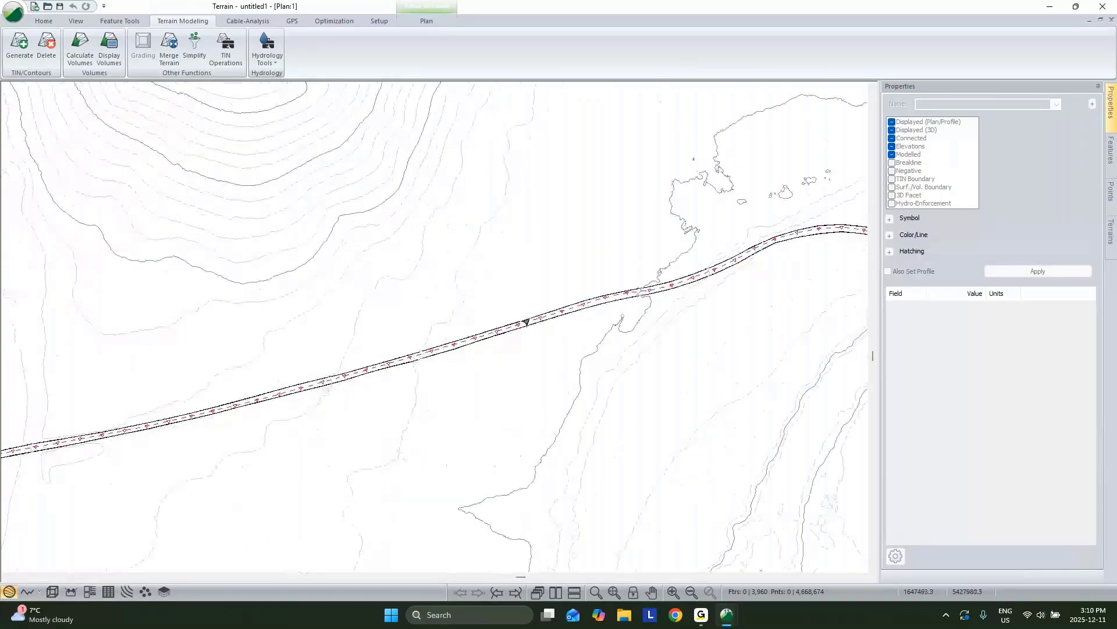
{"action": "scroll", "coordinate": [574, 313], "scroll_direction": "up", "scroll_amount": 3}
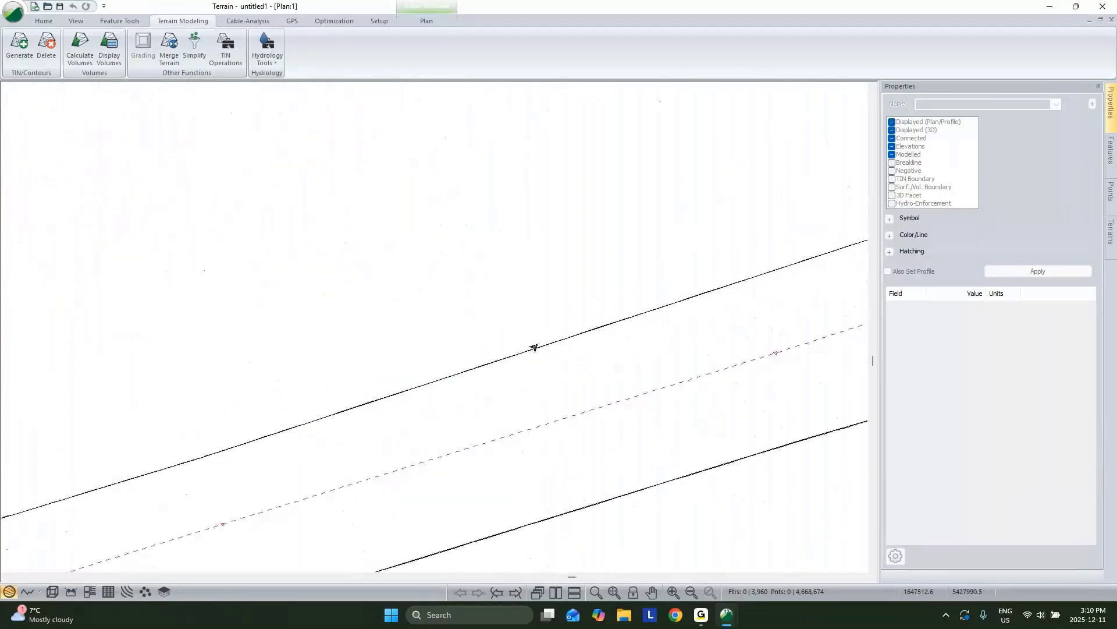
{"action": "left_click", "coordinate": [535, 348]}
{"action": "scroll", "coordinate": [627, 309], "scroll_direction": "down", "scroll_amount": 3}
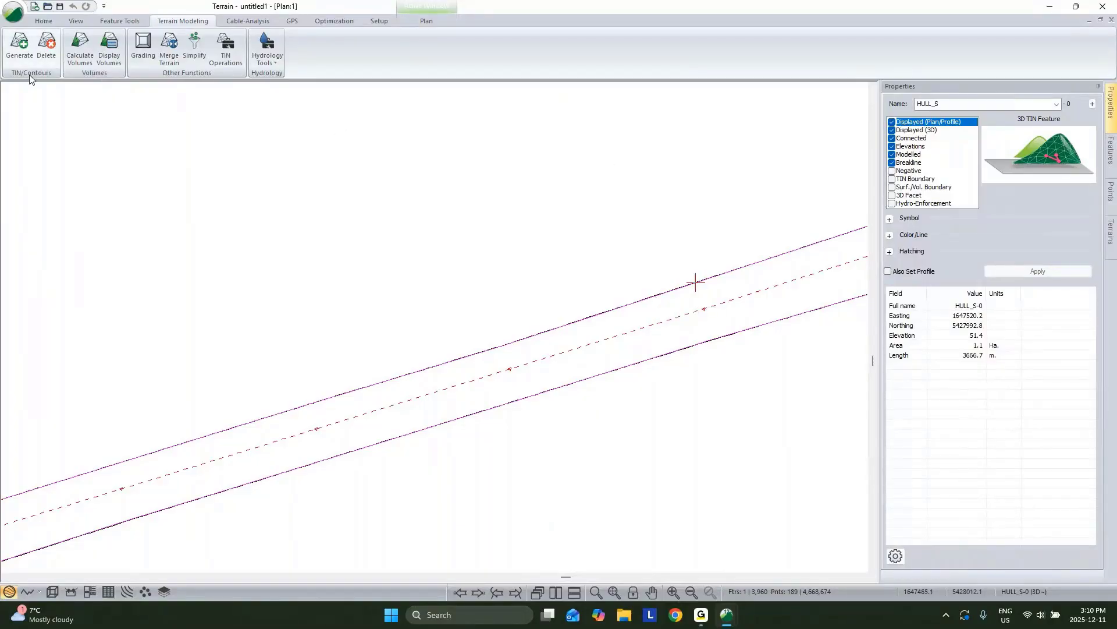
Step: Save the terrain model as Topo.terx
{"action": "left_click", "coordinate": [14, 13]}
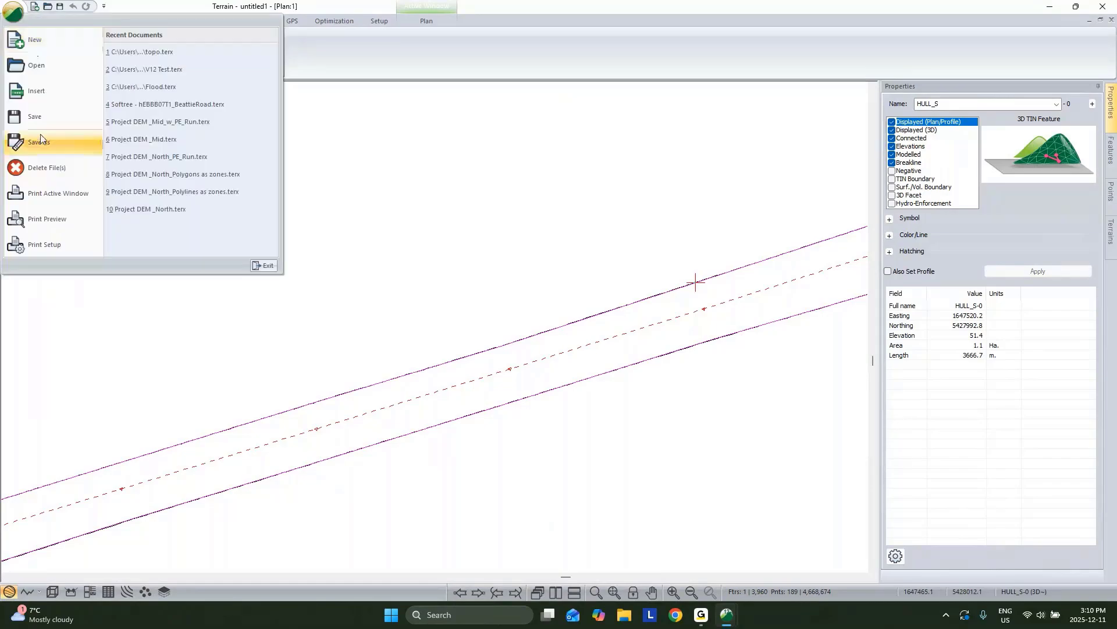
{"action": "left_click", "coordinate": [38, 142]}
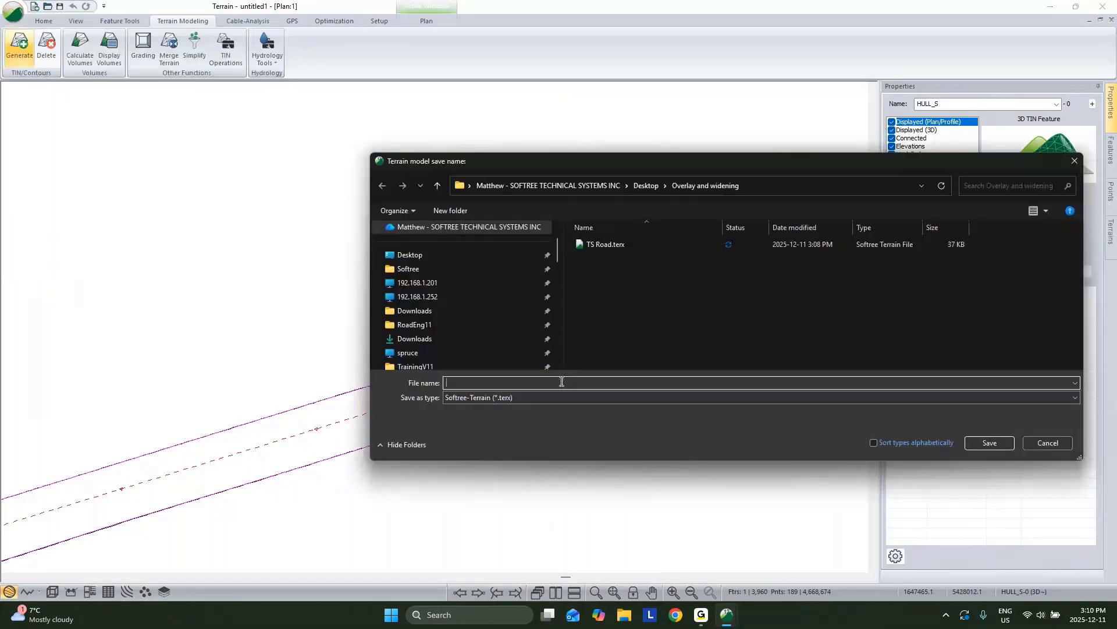
{"action": "type", "text": "Topo"}
{"action": "left_click", "coordinate": [990, 443]}
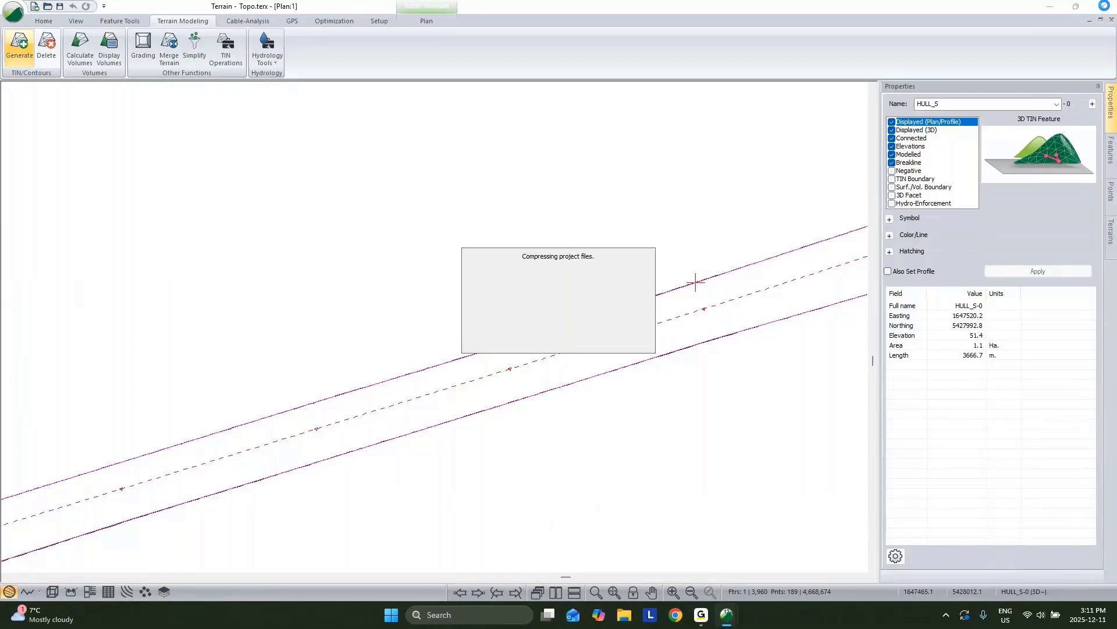
Step: Close the terrain program and start a RoadEng Location design on Topo.terx as original ground
{"action": "left_click", "coordinate": [1105, 6]}
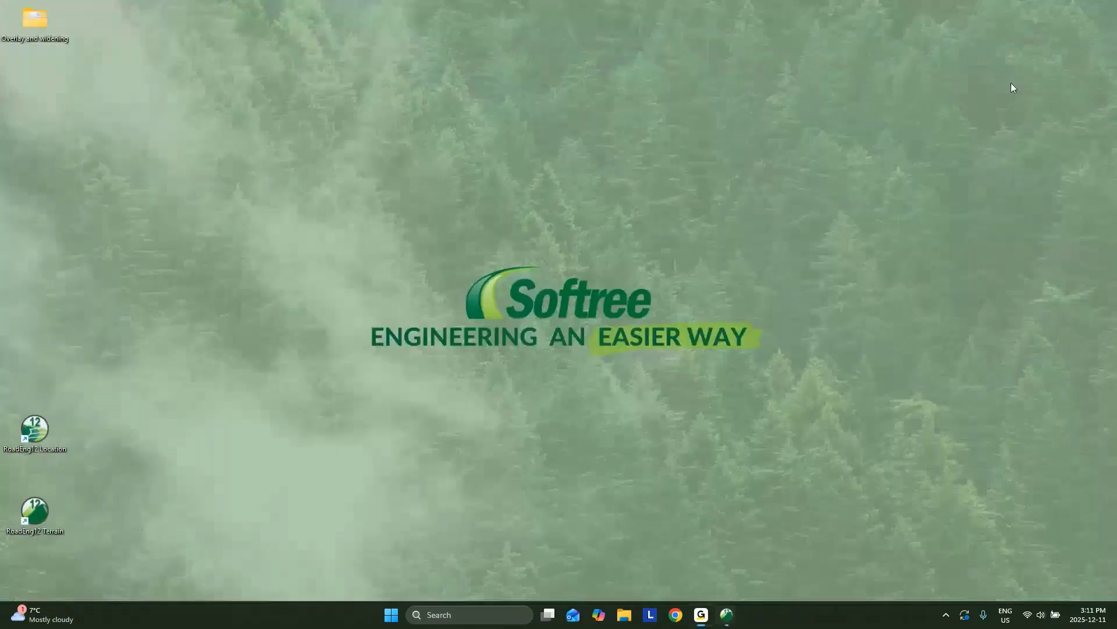
{"action": "double_click", "coordinate": [43, 441]}
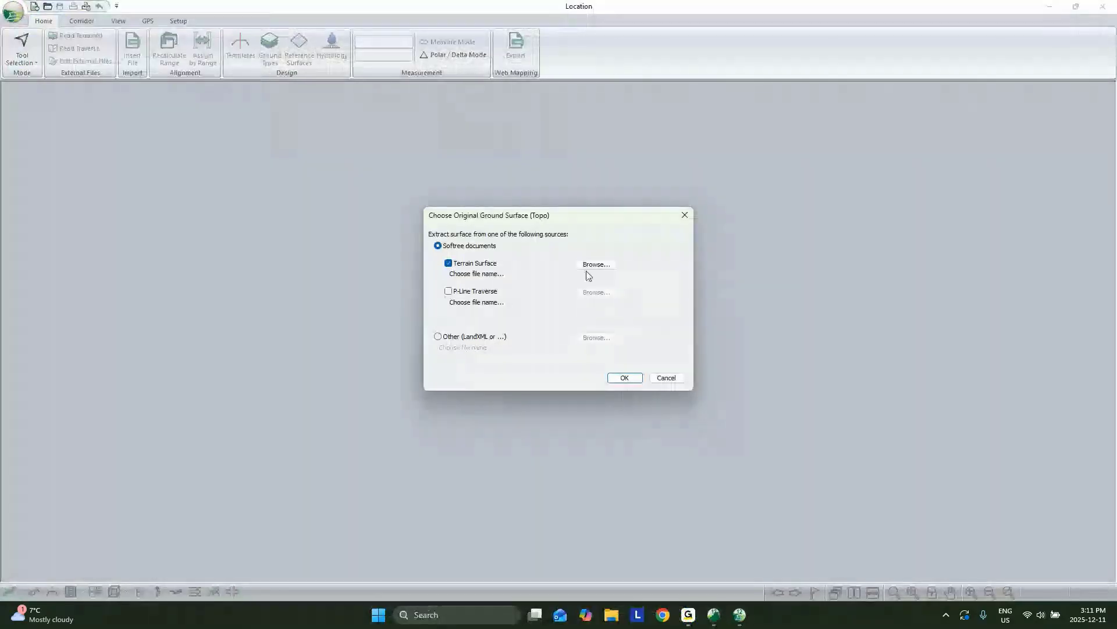
{"action": "left_click", "coordinate": [592, 263]}
{"action": "left_click", "coordinate": [551, 244]}
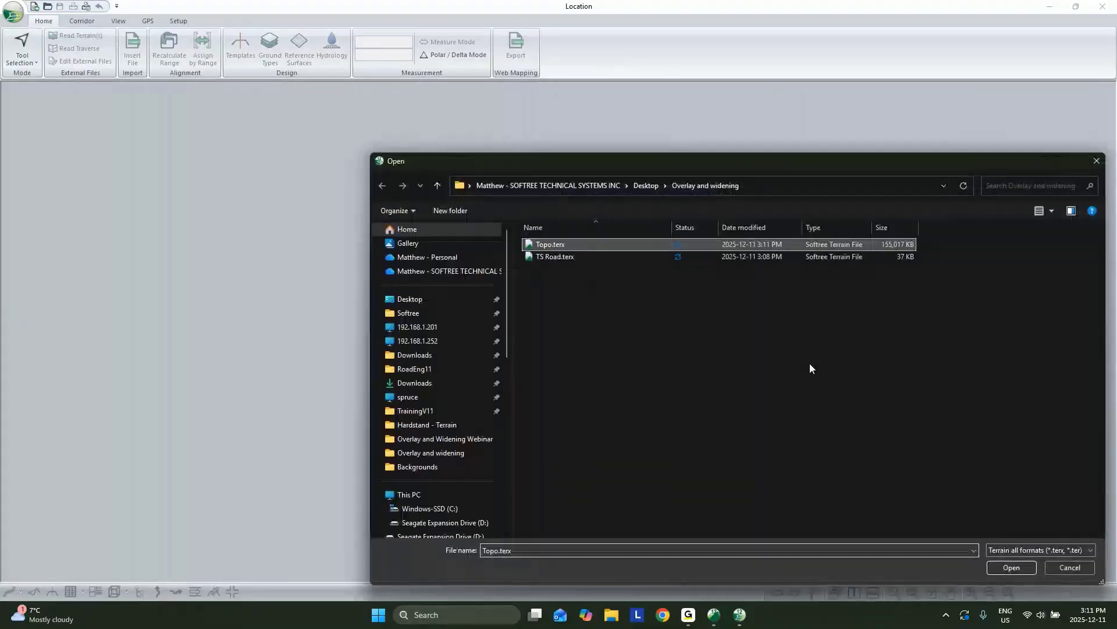
{"action": "left_click", "coordinate": [1007, 566]}
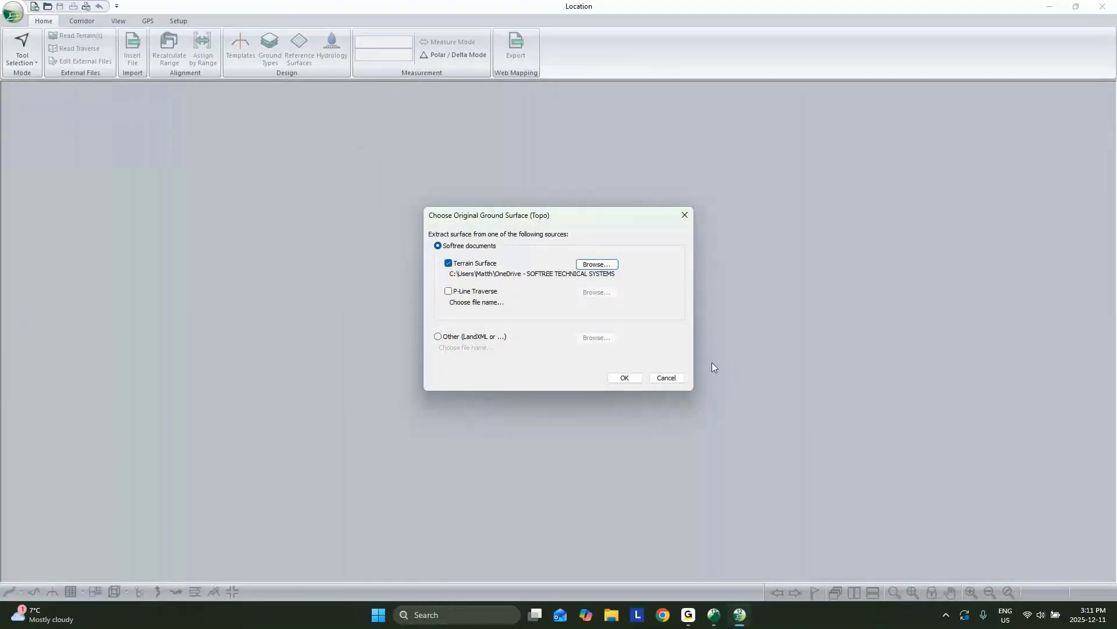
{"action": "left_click", "coordinate": [624, 378]}
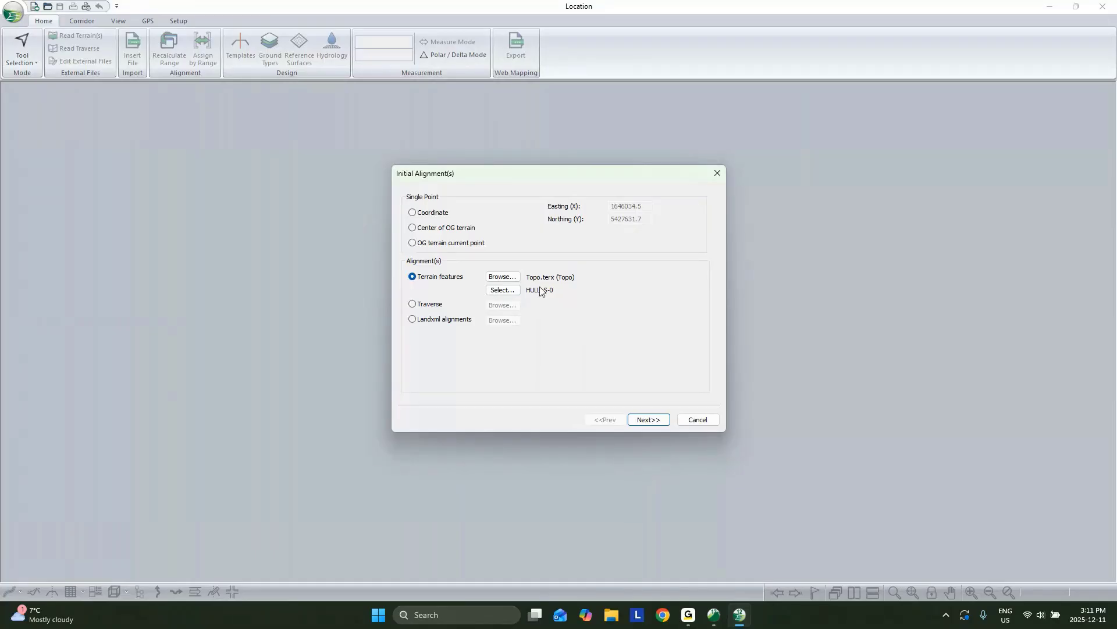
Step: Choose the cl-0 feature as the initial alignment and finish setup so it recalculates
{"action": "left_click", "coordinate": [500, 290]}
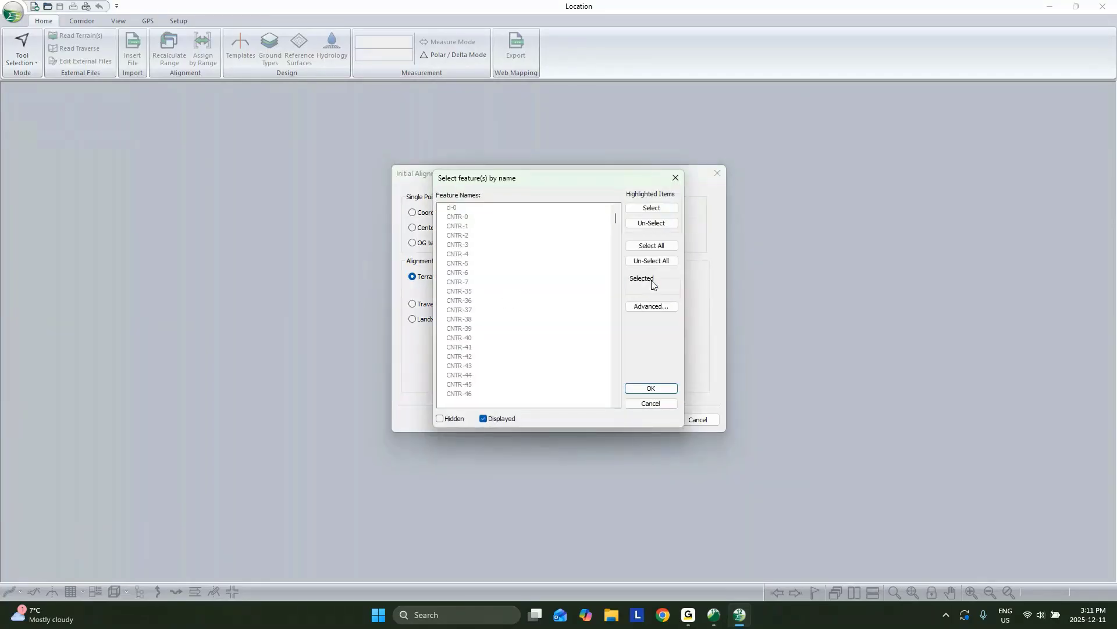
{"action": "left_click", "coordinate": [641, 261]}
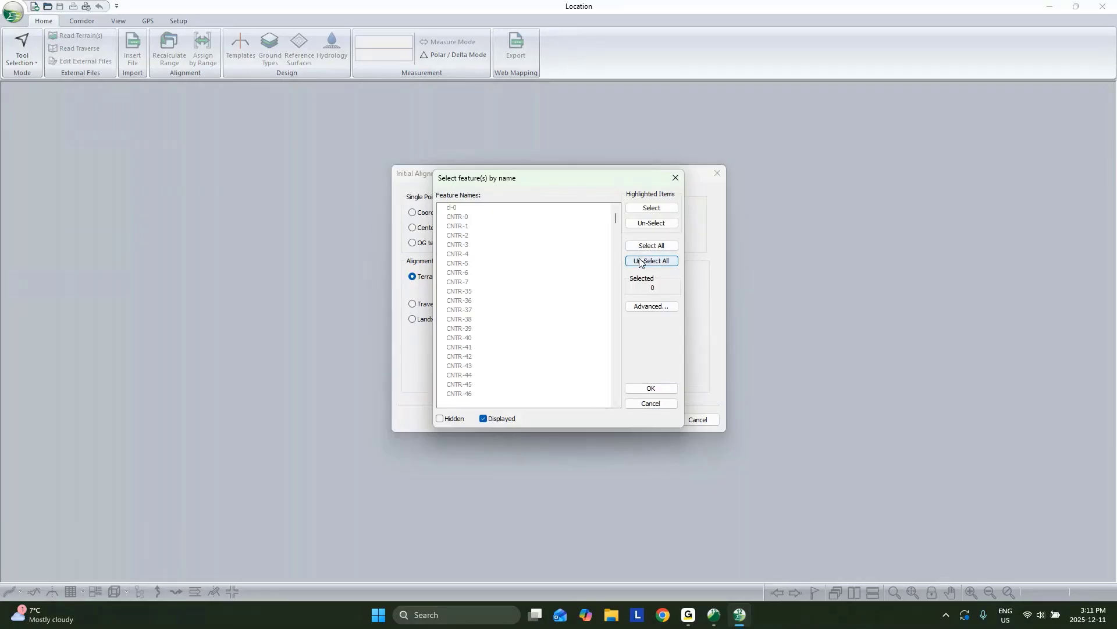
{"action": "left_click", "coordinate": [464, 210]}
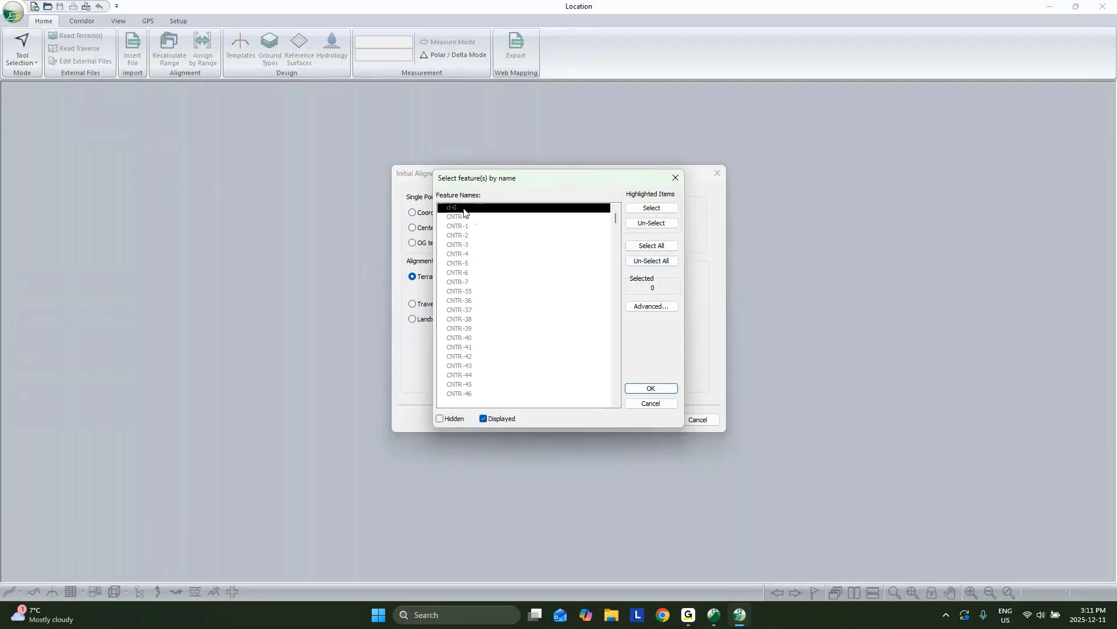
{"action": "left_click", "coordinate": [464, 210]}
{"action": "left_click", "coordinate": [650, 388]}
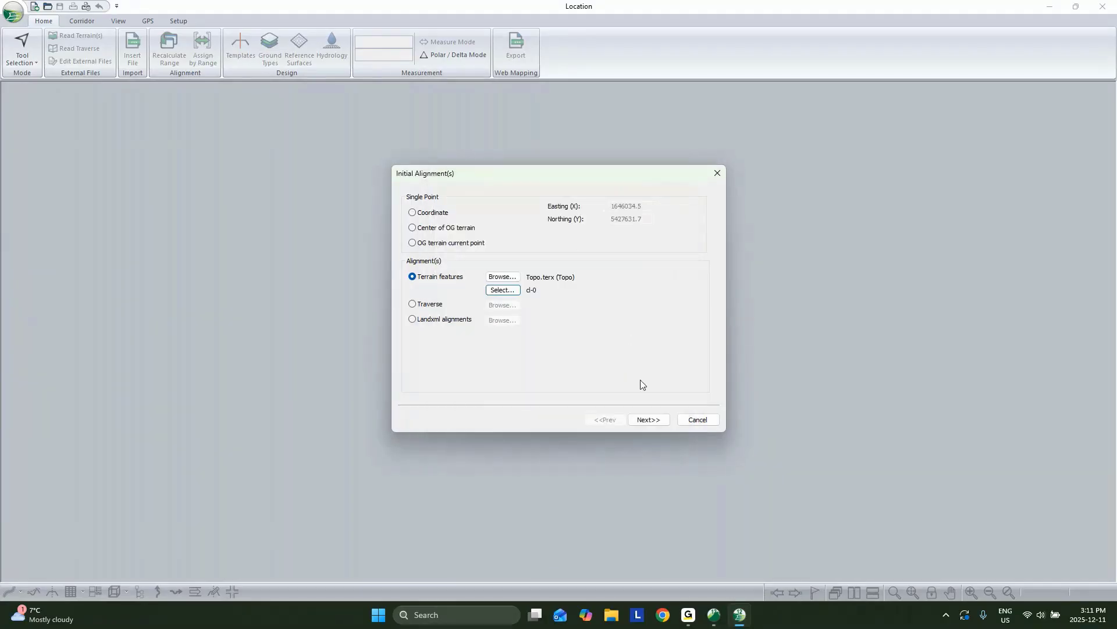
{"action": "left_click", "coordinate": [650, 423]}
{"action": "left_click", "coordinate": [662, 426]}
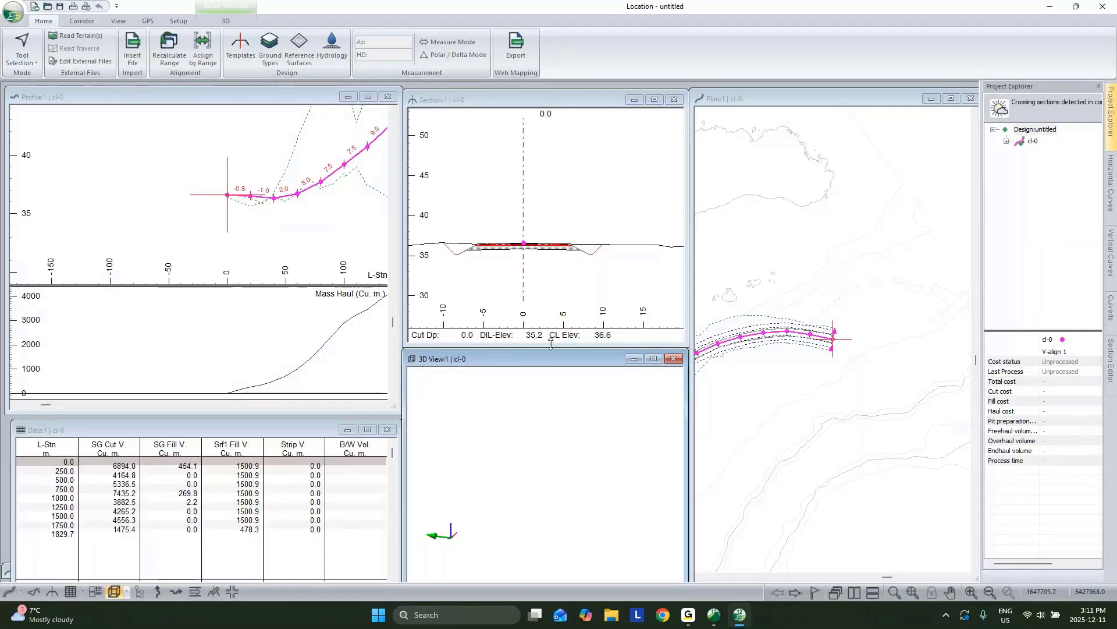
Step: Orbit and zoom the 3D view in on the cl-0 road corridor
{"action": "left_click_drag", "start_coordinate": [601, 446], "coordinate": [509, 463]}
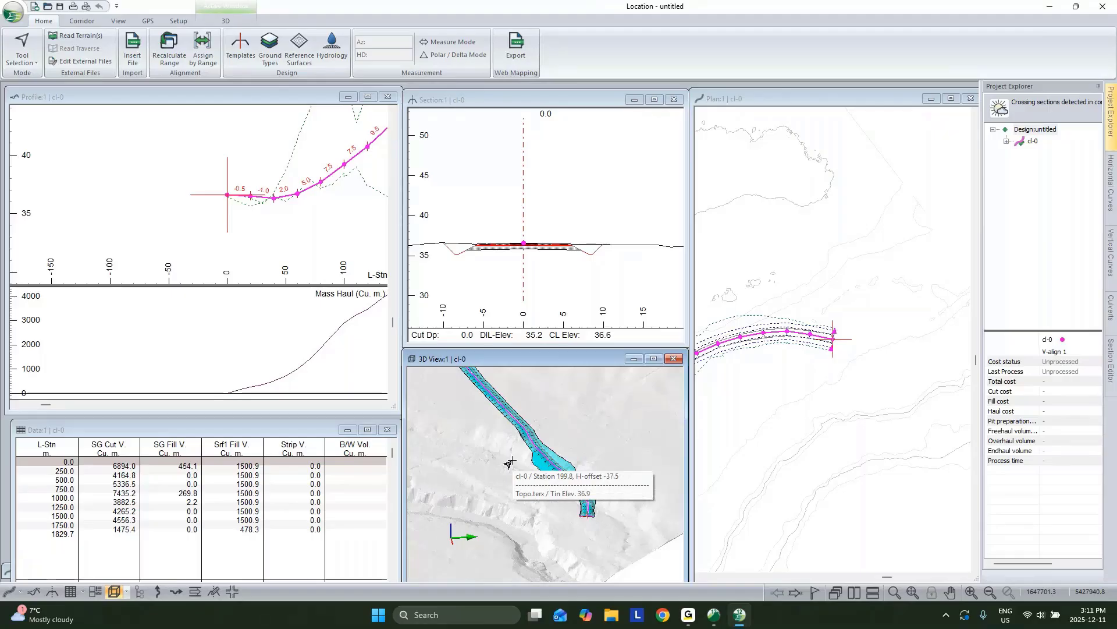
{"action": "scroll", "coordinate": [531, 463], "scroll_direction": "up", "scroll_amount": 5}
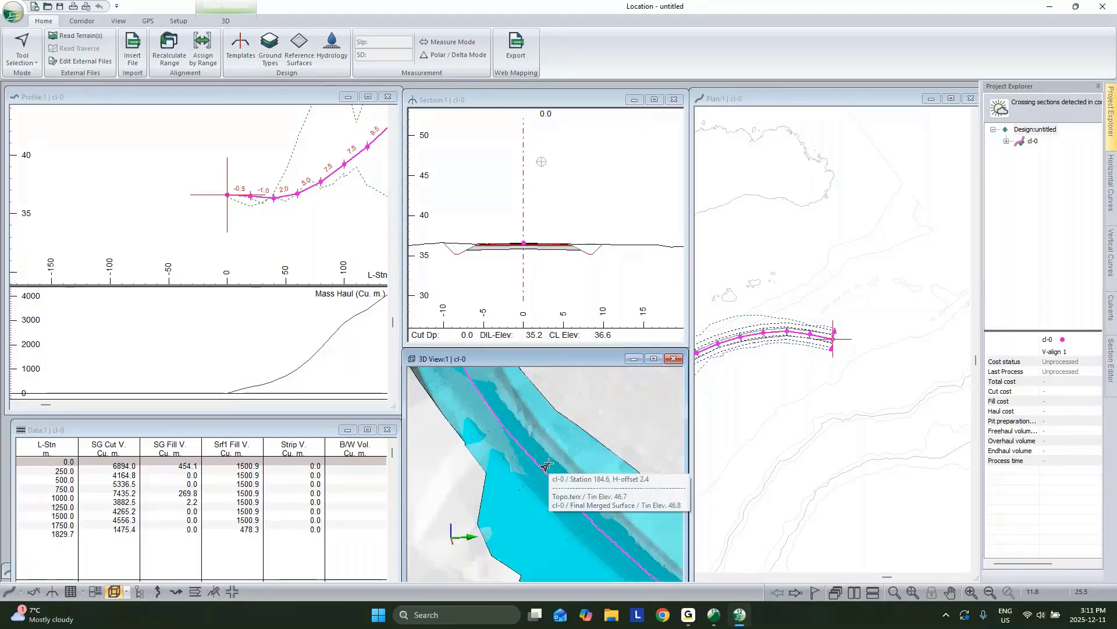
{"action": "left_click_drag", "start_coordinate": [545, 466], "coordinate": [558, 482]}
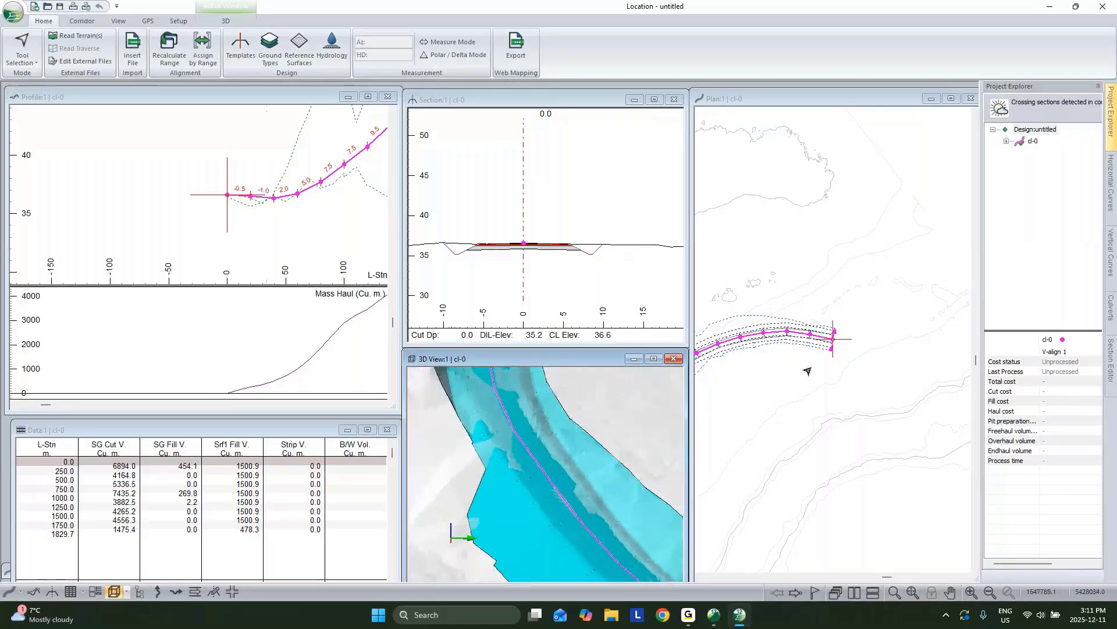
Step: Pan the plan view to station 899.8, make it current, and open Templates
{"action": "mouse_move", "coordinate": [812, 339]}
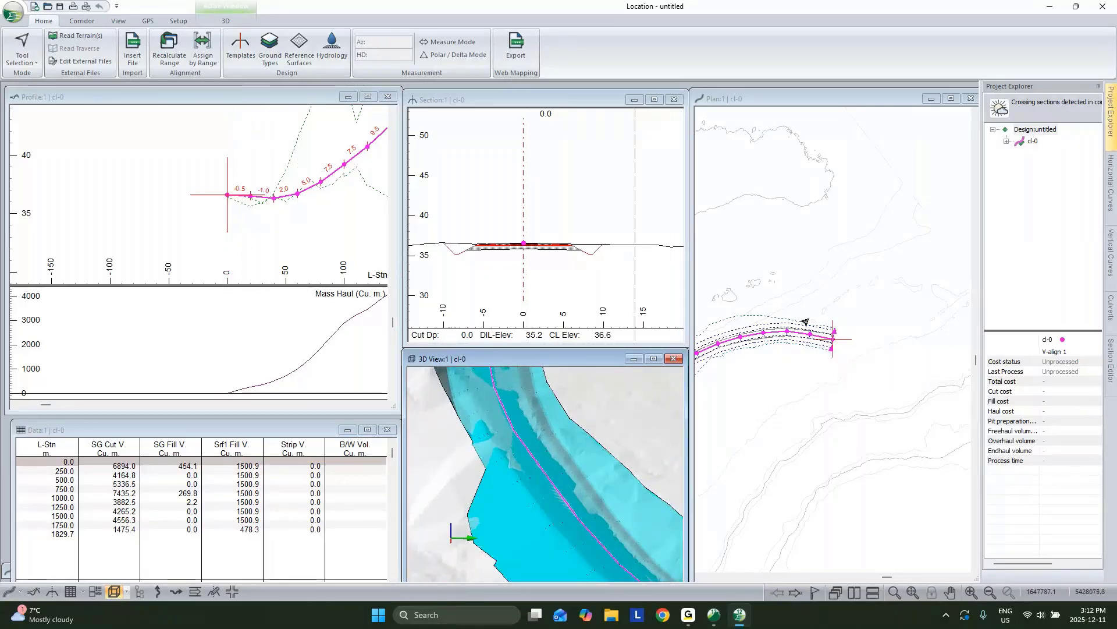
{"action": "left_click_drag", "start_coordinate": [789, 337], "coordinate": [862, 333]}
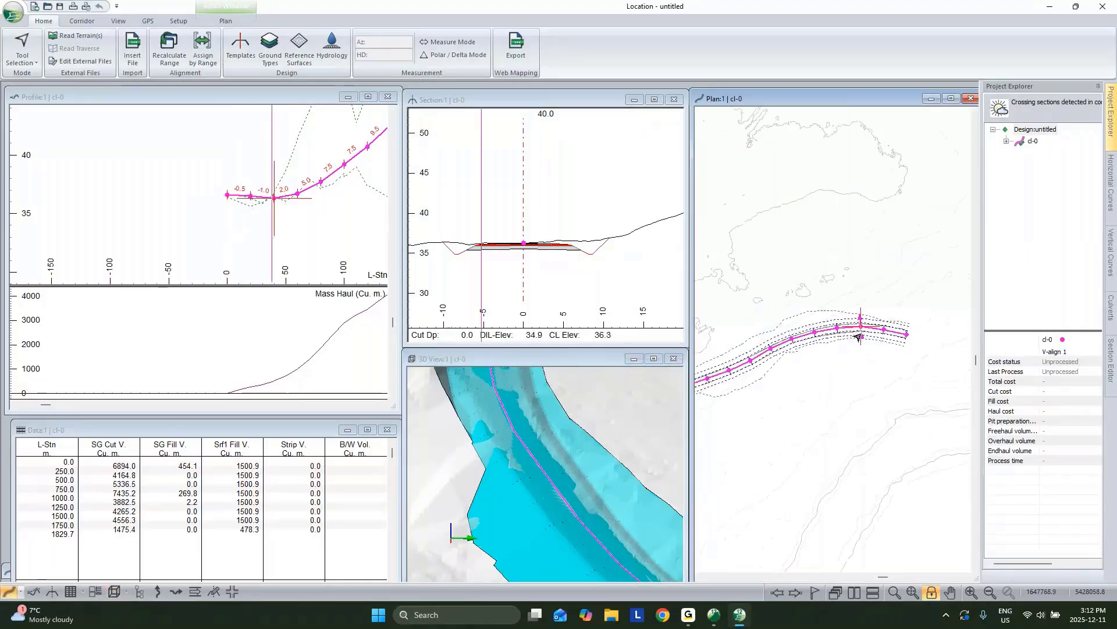
{"action": "left_click_drag", "start_coordinate": [845, 387], "coordinate": [900, 372]}
{"action": "mouse_move", "coordinate": [887, 332]}
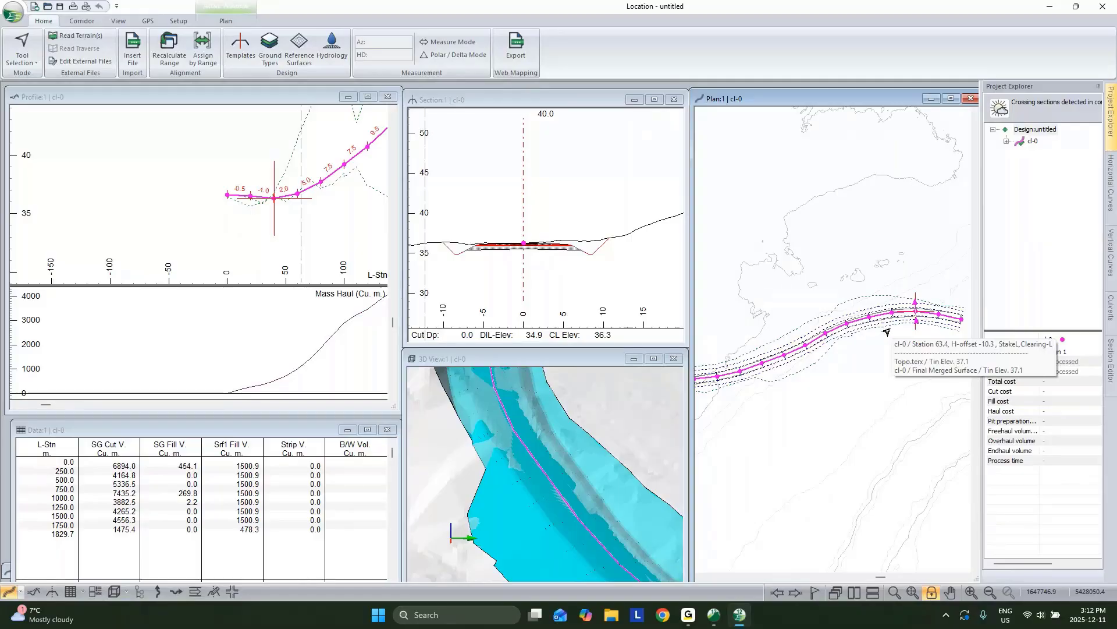
{"action": "middle_click_drag", "start_coordinate": [815, 355], "coordinate": [957, 362]}
{"action": "middle_click_drag", "start_coordinate": [816, 400], "coordinate": [937, 256]}
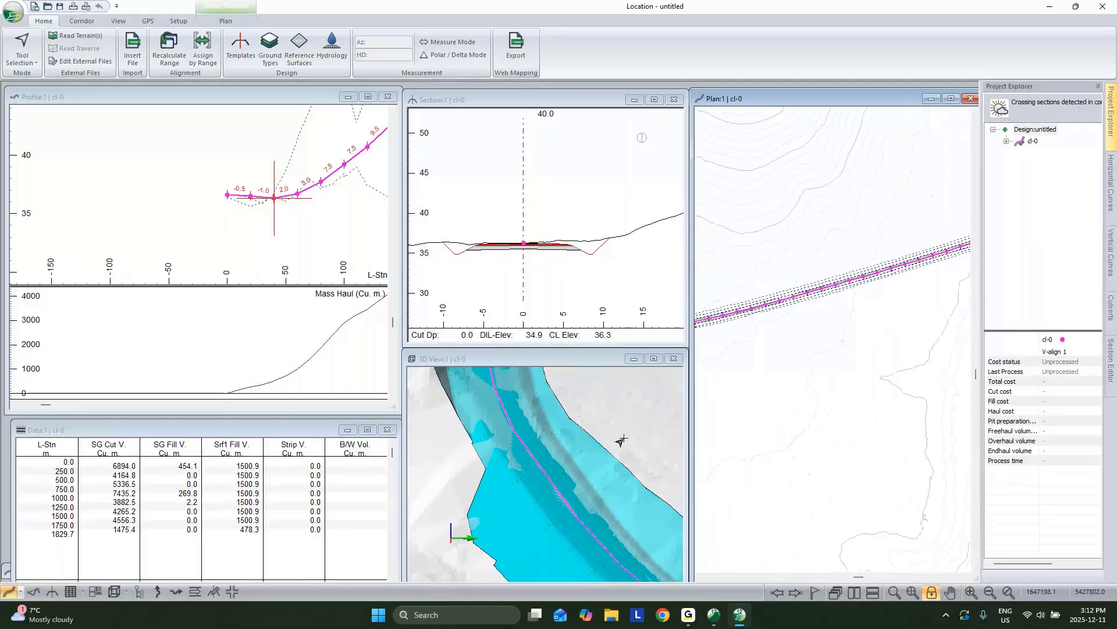
{"action": "middle_click_drag", "start_coordinate": [704, 366], "coordinate": [873, 348]}
{"action": "left_click", "coordinate": [806, 316]}
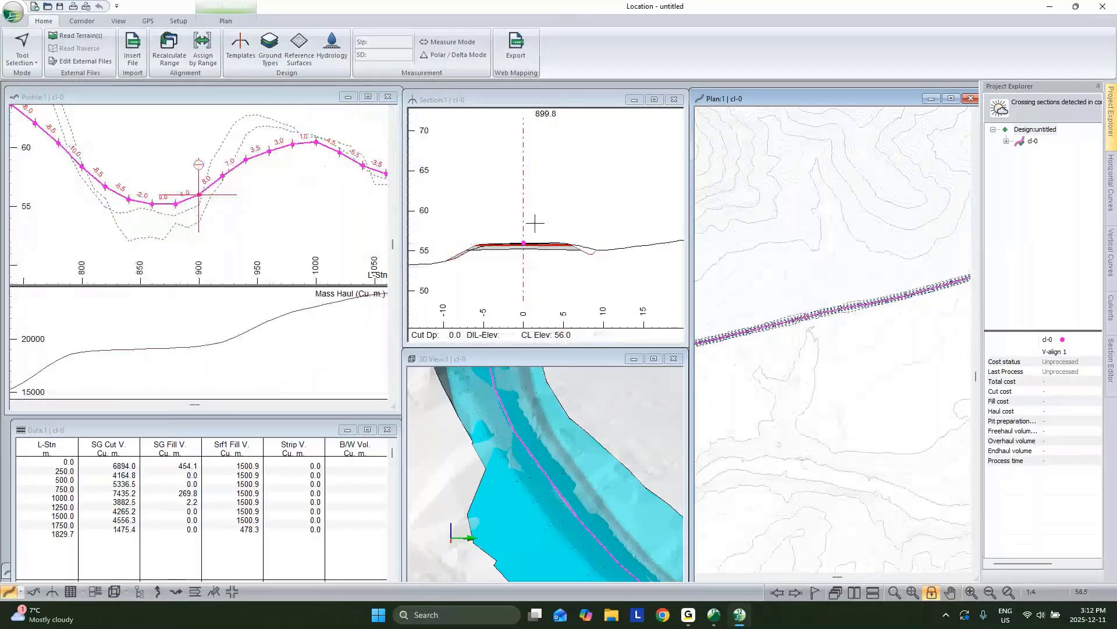
{"action": "mouse_move", "coordinate": [563, 245]}
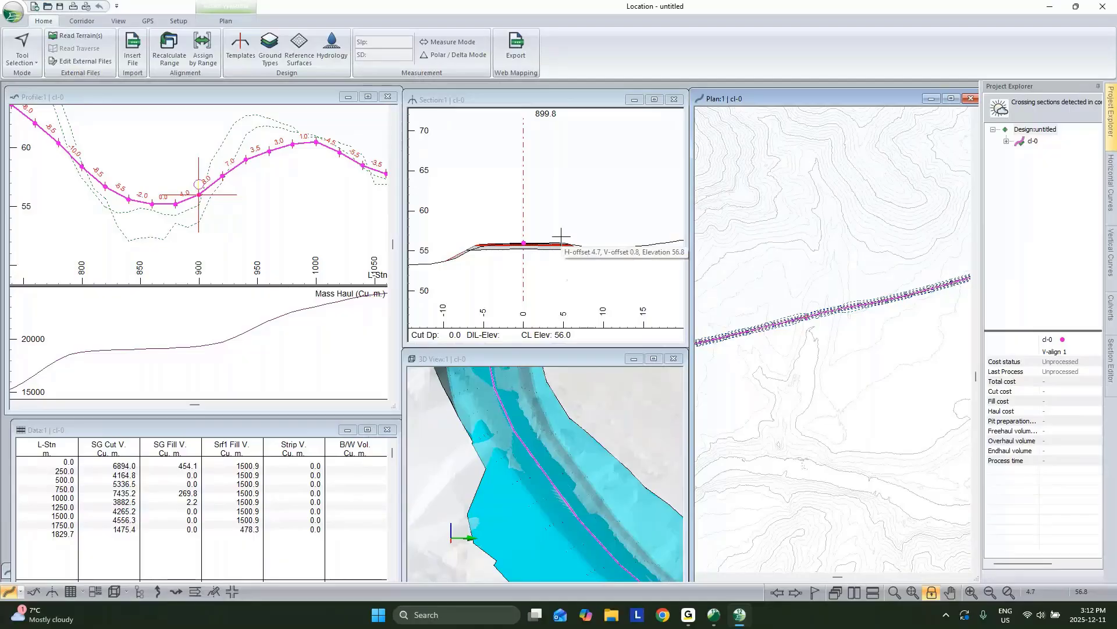
{"action": "left_click", "coordinate": [234, 48]}
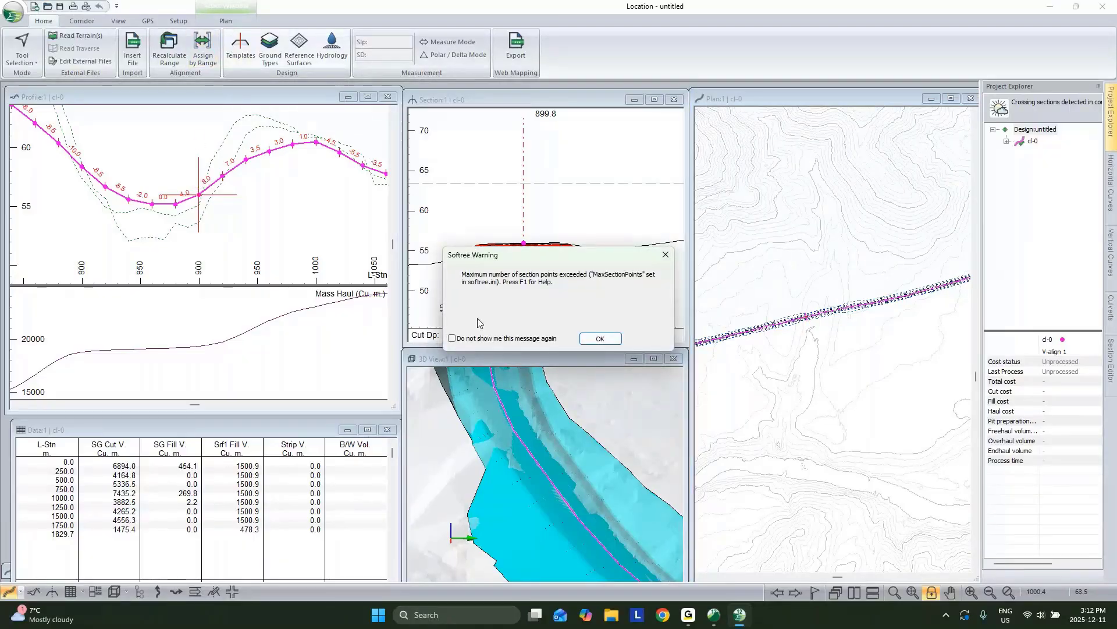
Step: Dismiss the section-points warning, preview RES - Resource Low Volume, then return to DF - Rural
{"action": "key", "text": "Return"}
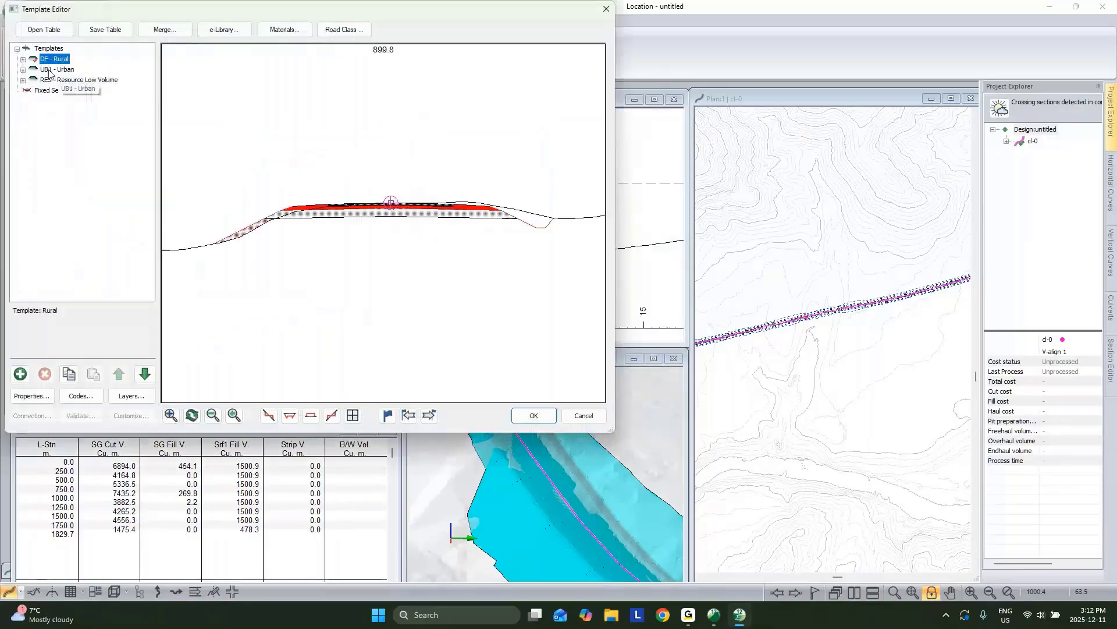
{"action": "key", "text": "Down"}
{"action": "key", "text": "Down"}
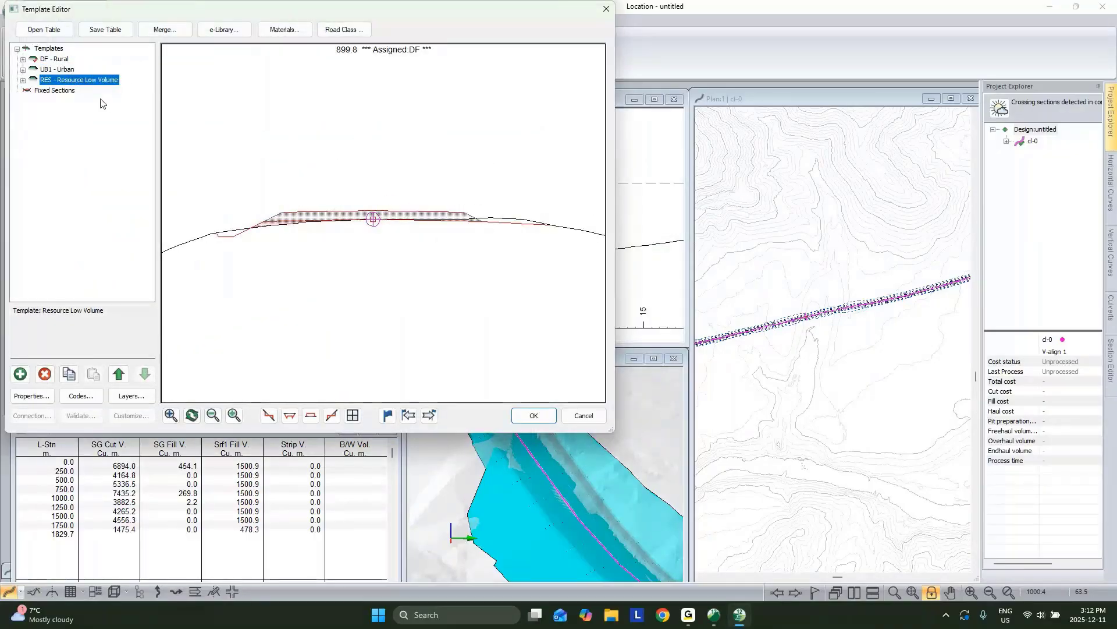
{"action": "key", "text": "Up"}
{"action": "key", "text": "Up"}
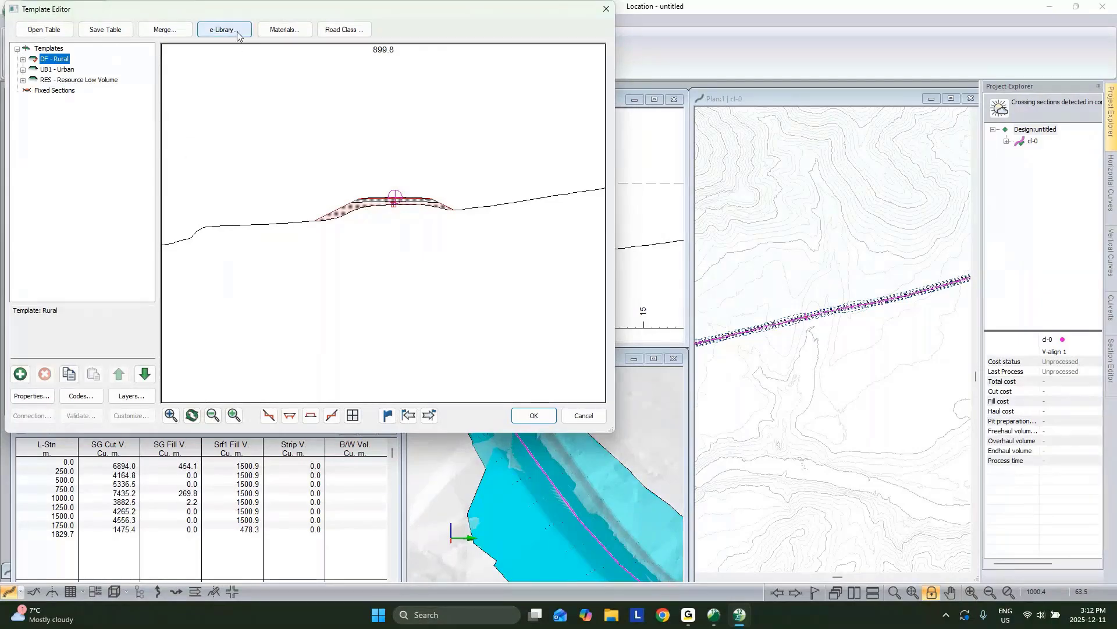
Step: Merge the Webinar and Links and Connectors templates from Desktop's Overlay and widening\Overlay Webinar.tpl
{"action": "left_click", "coordinate": [179, 36]}
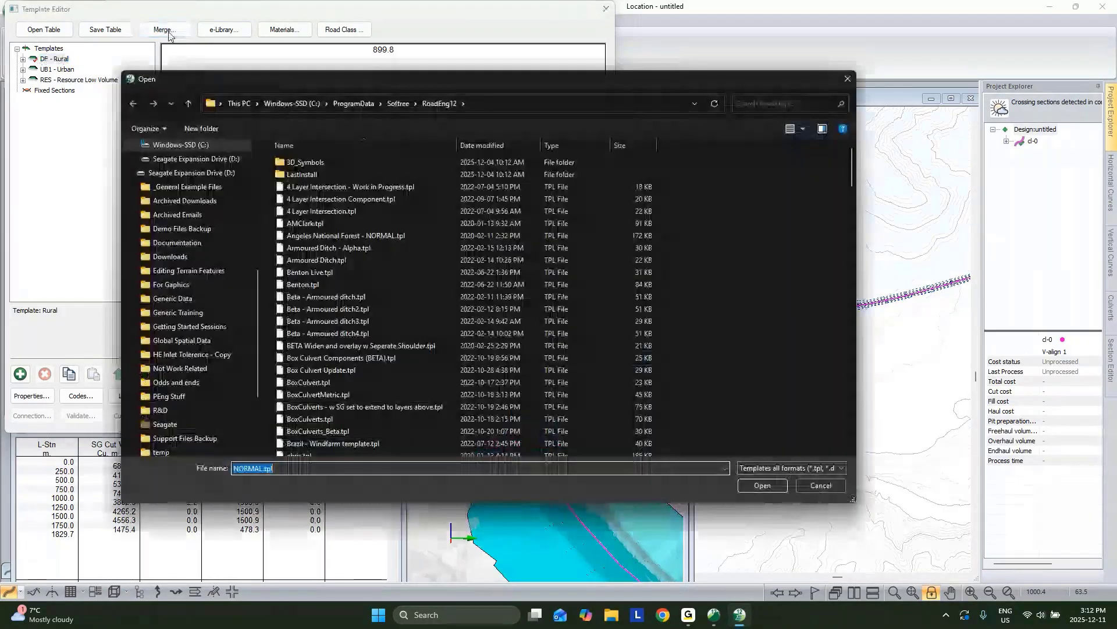
{"action": "left_click", "coordinate": [155, 103]}
{"action": "double_click", "coordinate": [307, 175]}
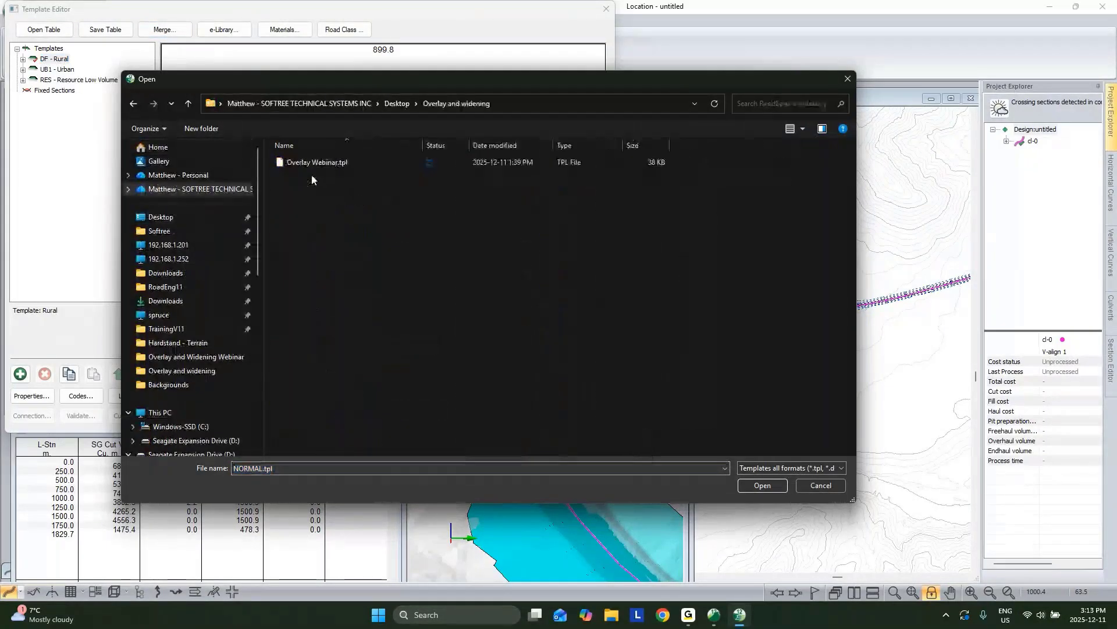
{"action": "left_click", "coordinate": [317, 162]}
{"action": "left_click", "coordinate": [762, 485]}
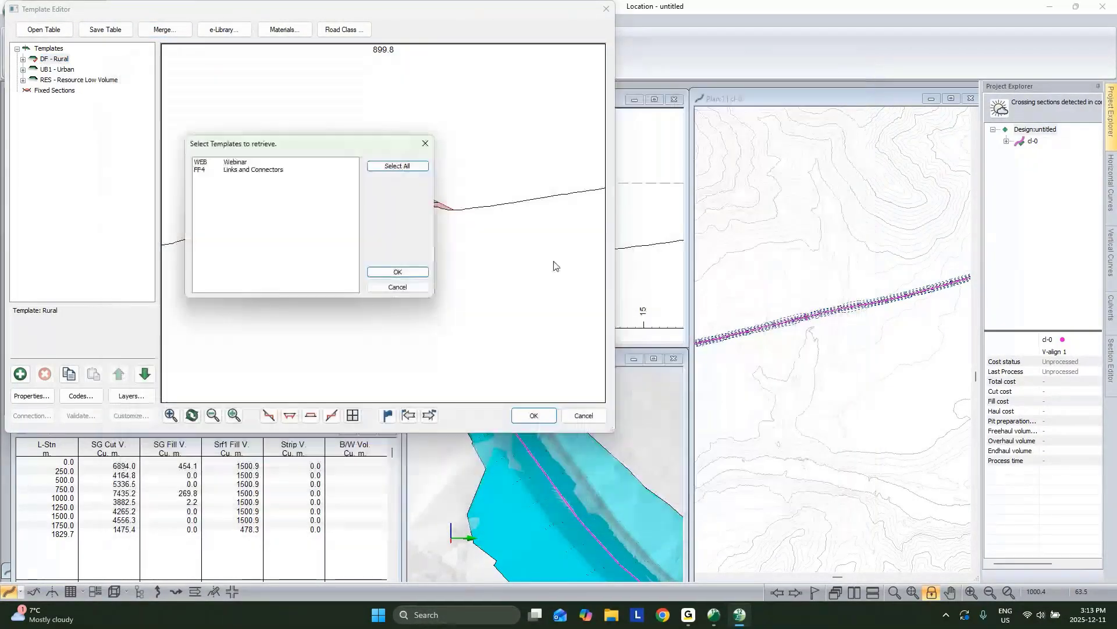
{"action": "left_click", "coordinate": [248, 163]}
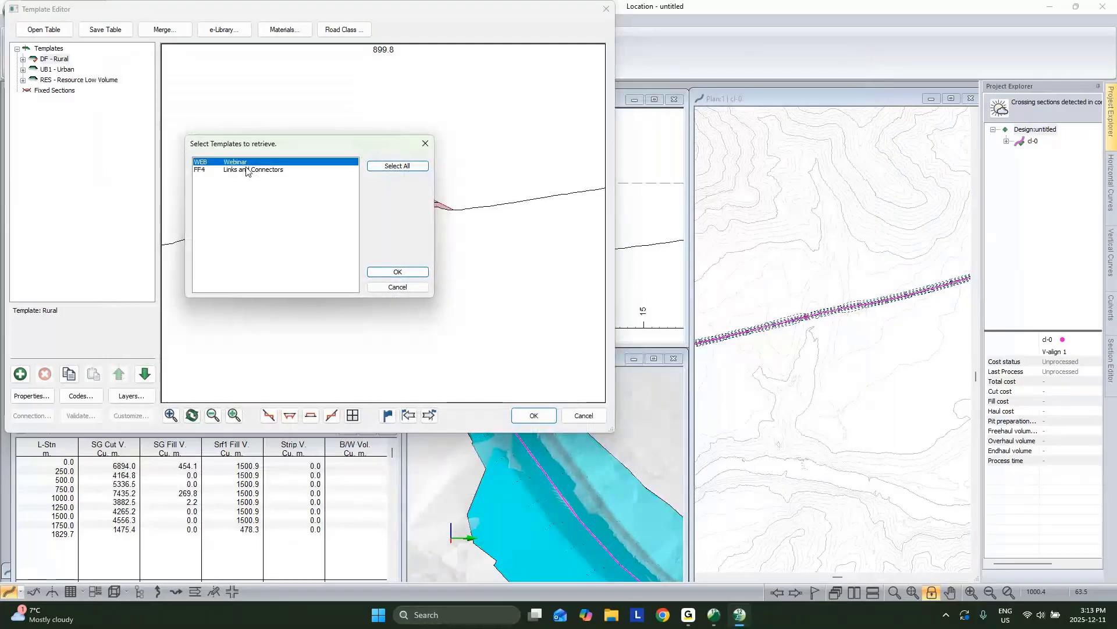
{"action": "left_click", "coordinate": [246, 170], "text": "shift"}
{"action": "left_click", "coordinate": [390, 272]}
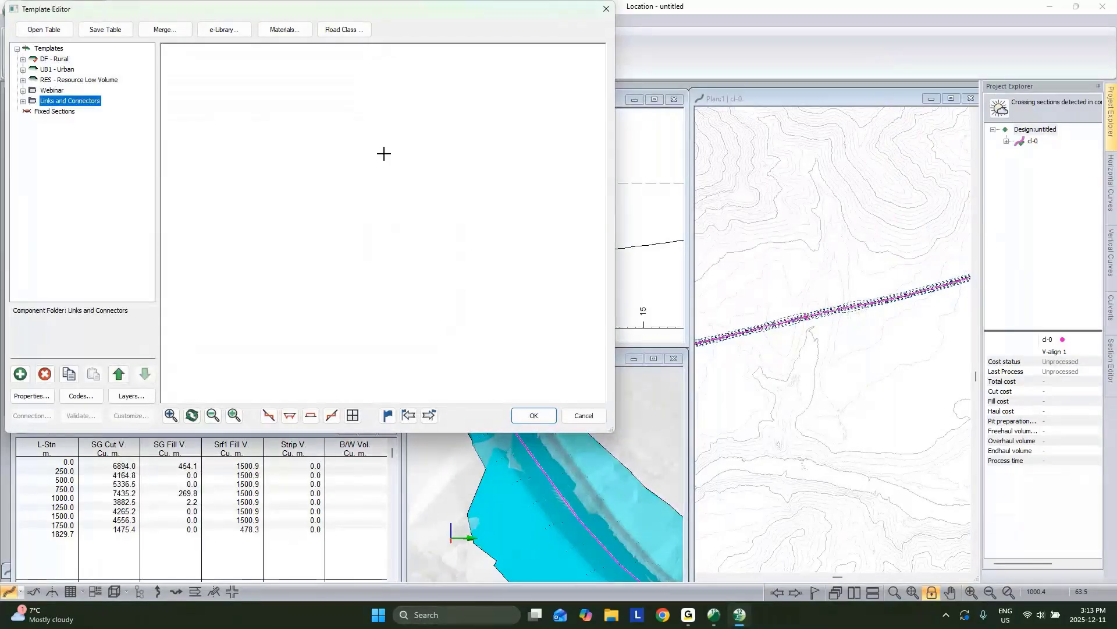
Step: Display Webinar's Overlay I - Gravel (BETA)-left and drag its section down against the ground line
{"action": "left_click", "coordinate": [22, 90]}
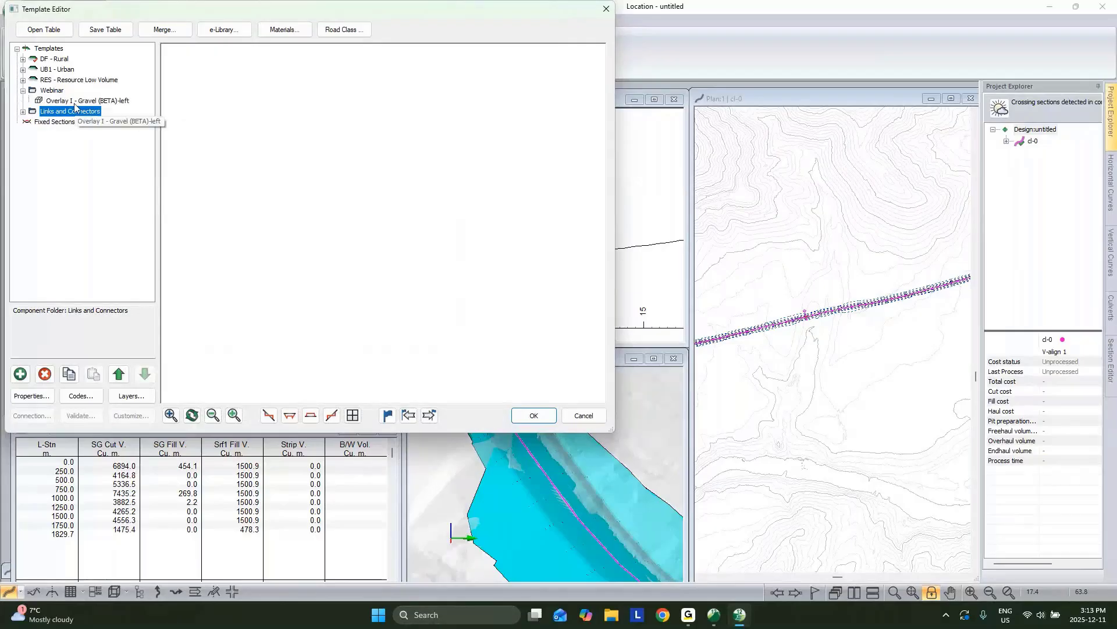
{"action": "left_click", "coordinate": [87, 100]}
{"action": "scroll", "coordinate": [384, 222], "scroll_direction": "down", "scroll_amount": 2}
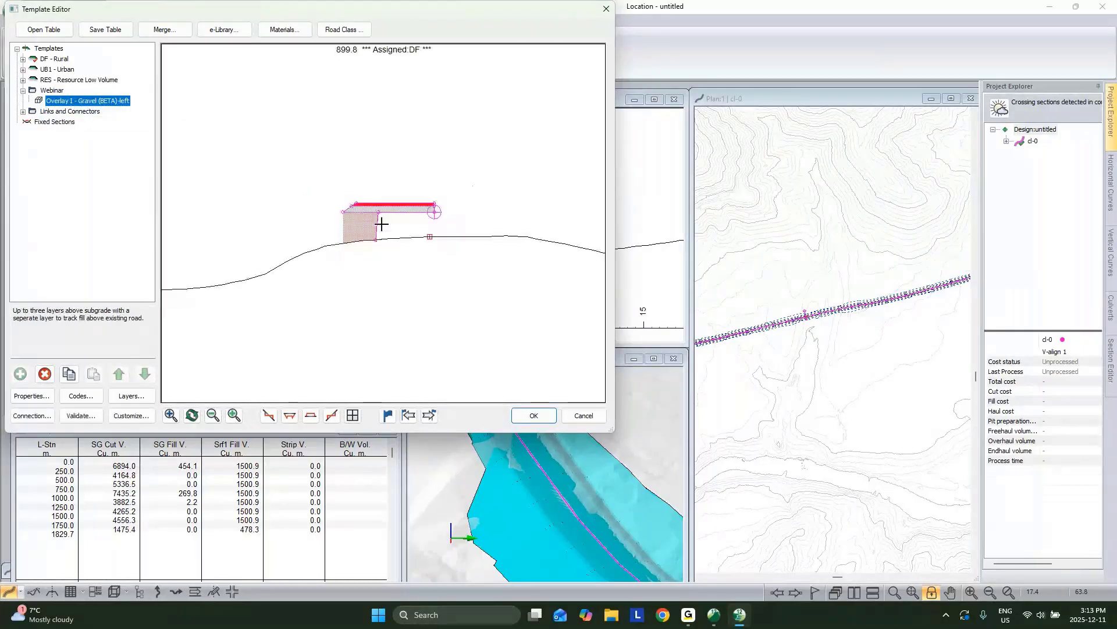
{"action": "scroll", "coordinate": [437, 265], "scroll_direction": "down", "scroll_amount": 2}
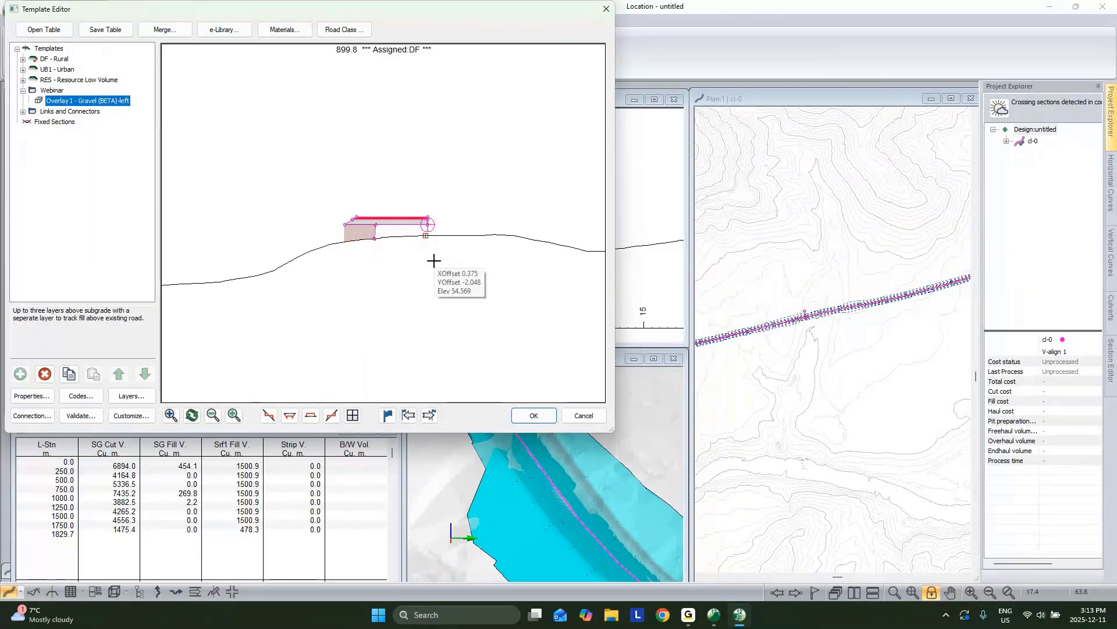
{"action": "scroll", "coordinate": [420, 246], "scroll_direction": "up", "scroll_amount": 2}
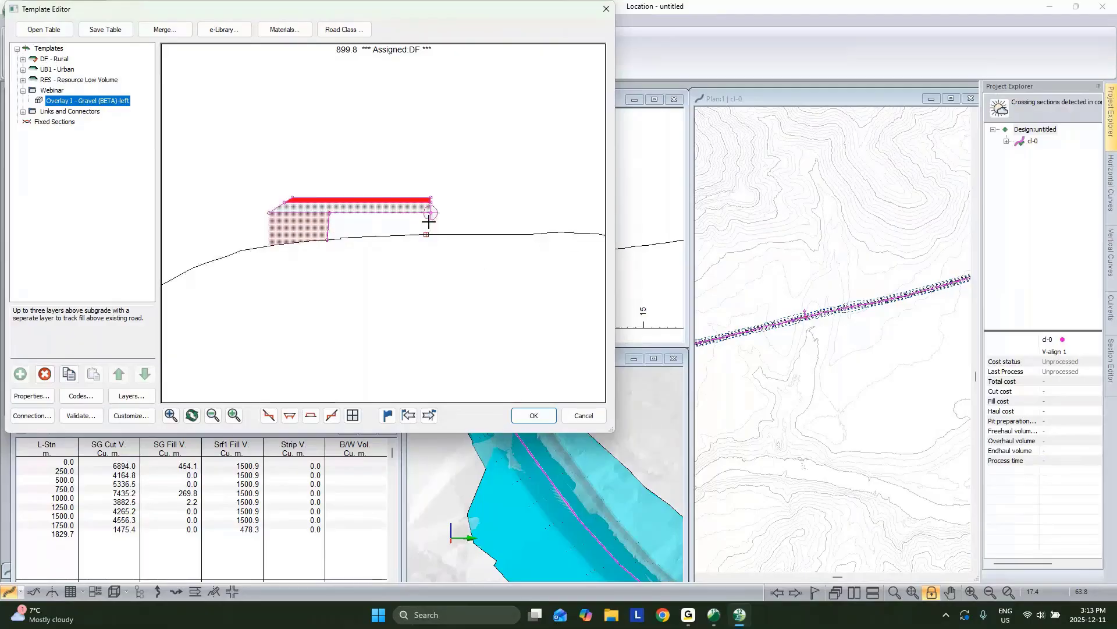
{"action": "mouse_move", "coordinate": [423, 222]}
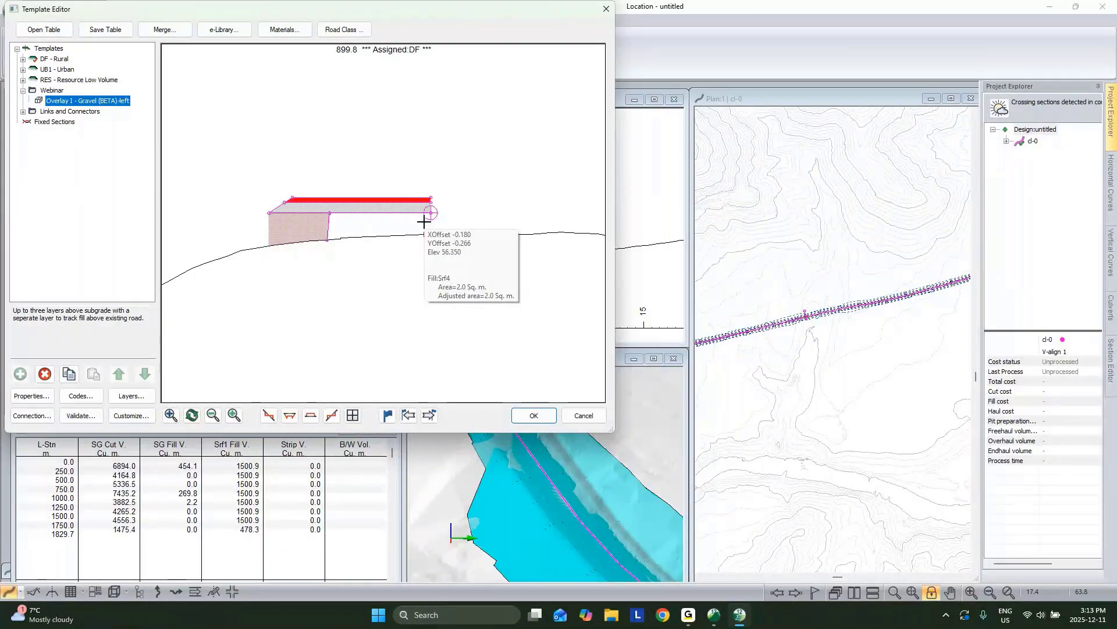
{"action": "left_click_drag", "start_coordinate": [404, 209], "coordinate": [399, 231]}
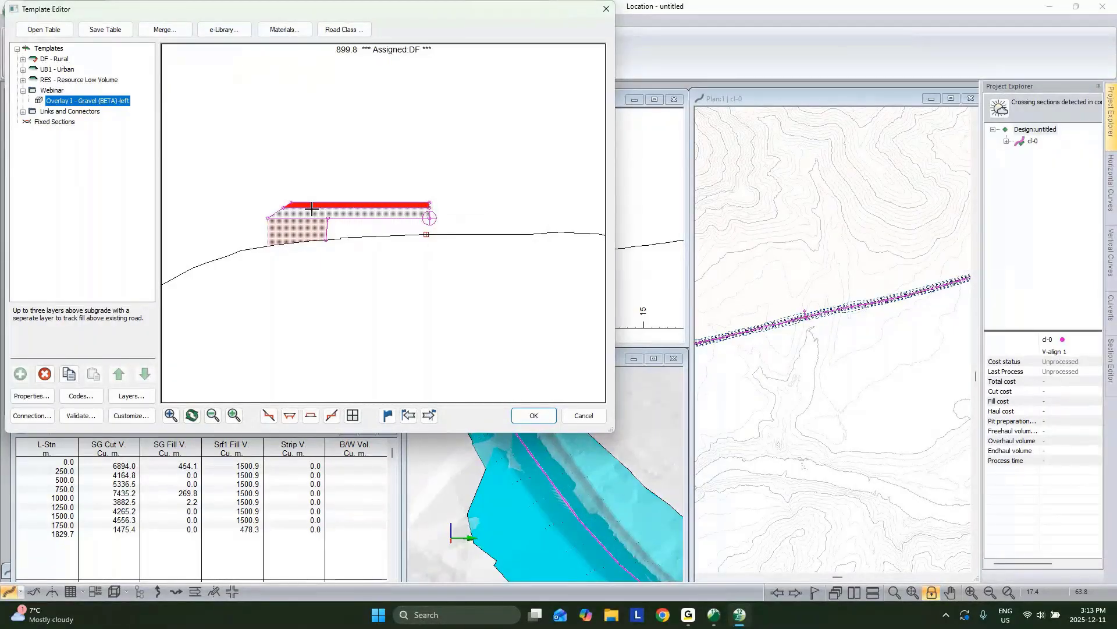
{"action": "mouse_move", "coordinate": [429, 218]}
Step: Hatch the Srf4 fill area and shift the section lower to check the 0.8 sq. m fill
{"action": "right_click", "coordinate": [363, 228]}
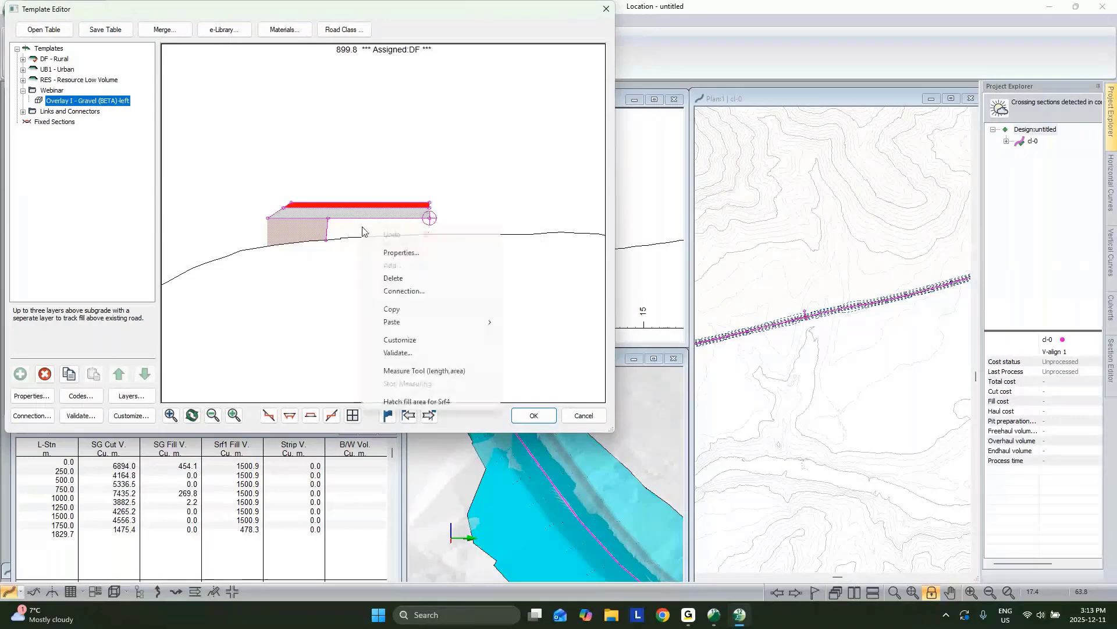
{"action": "left_click", "coordinate": [432, 402]}
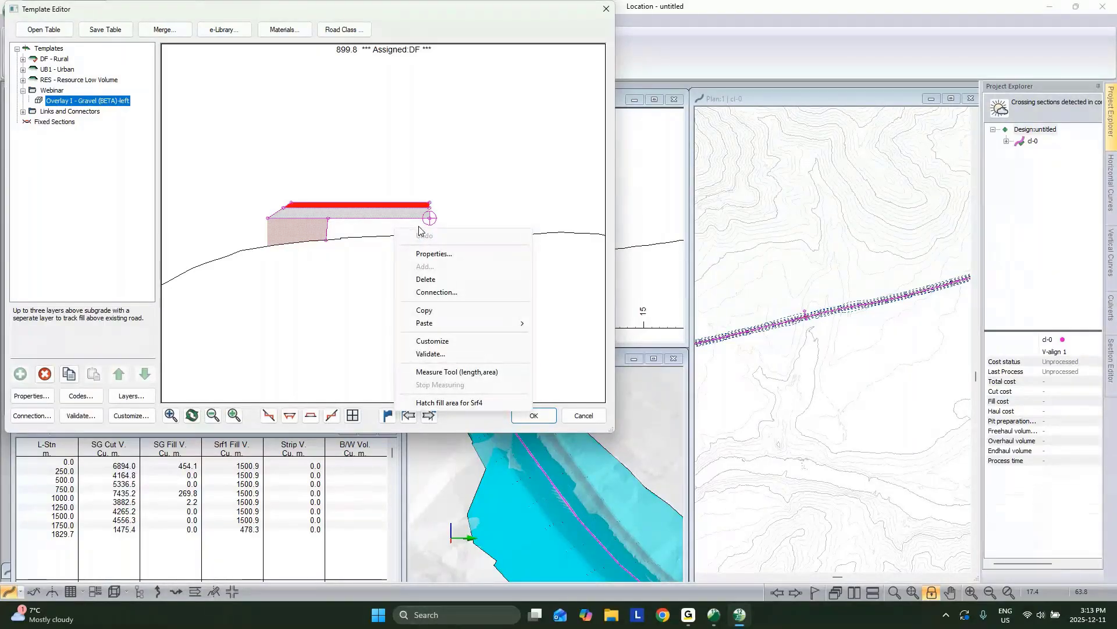
{"action": "left_click", "coordinate": [429, 403]}
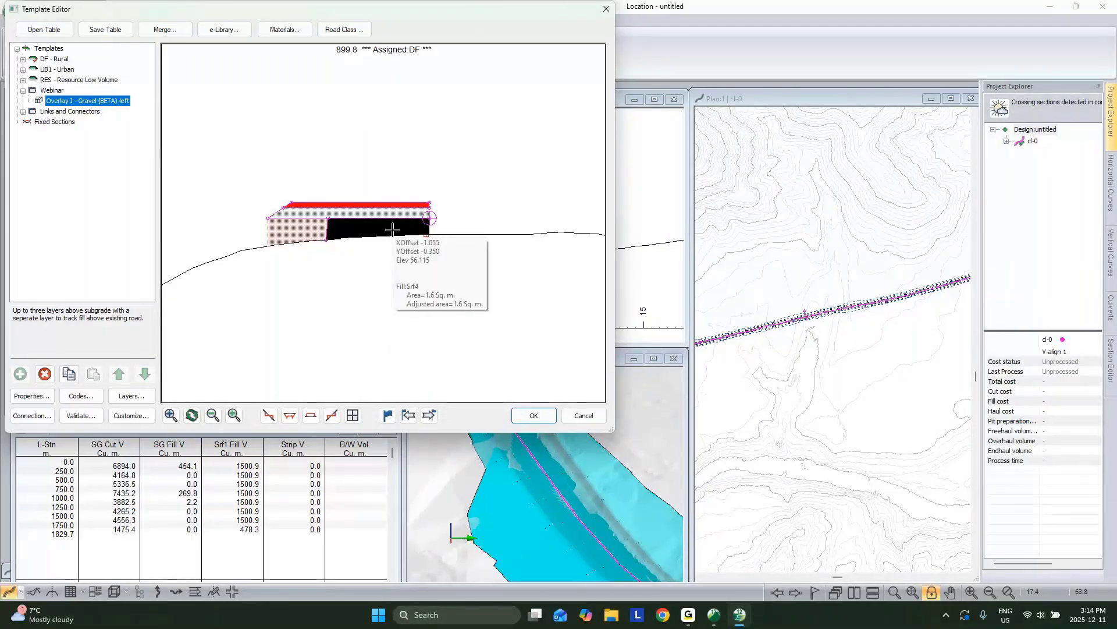
{"action": "left_click_drag", "start_coordinate": [392, 230], "coordinate": [410, 240]}
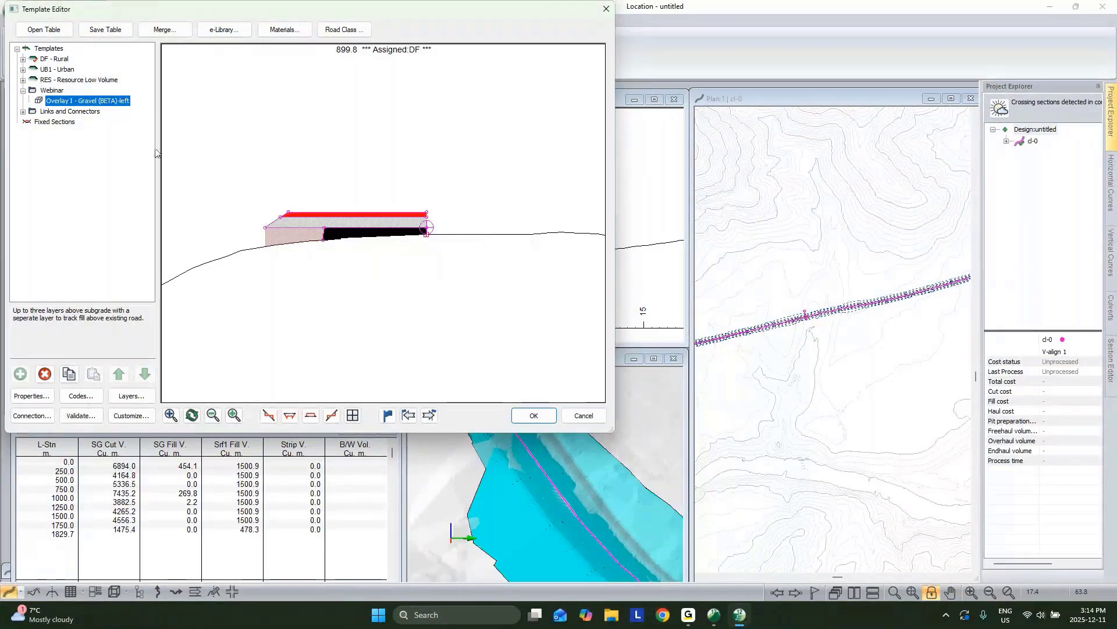
Step: Add a new template named OW with the description 'Overlay and Widening'
{"action": "left_click", "coordinate": [48, 49]}
{"action": "right_click", "coordinate": [52, 50]}
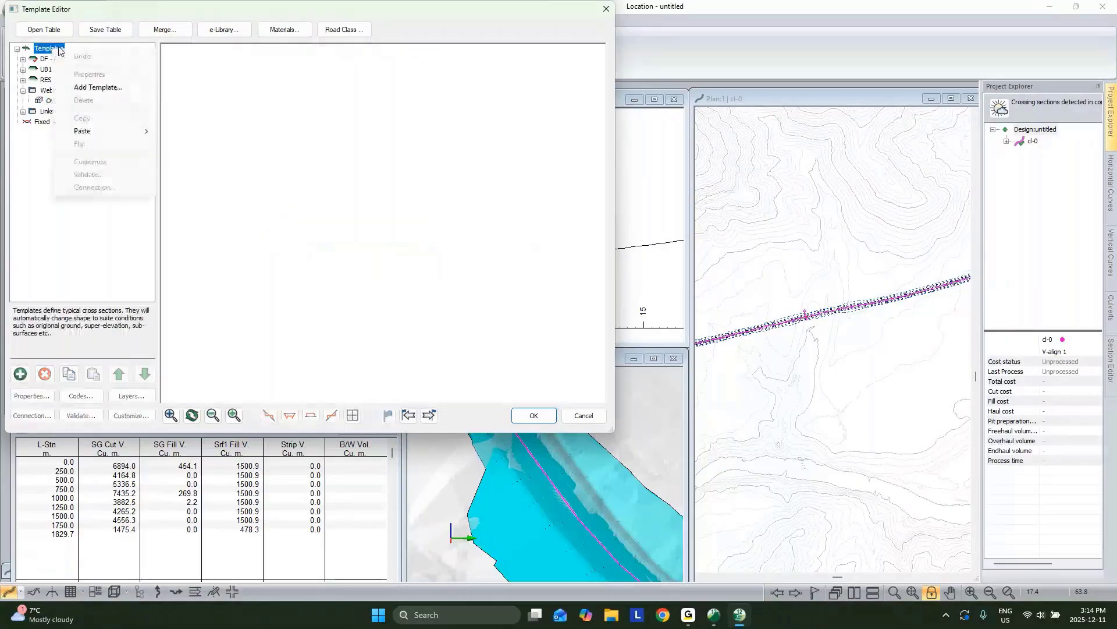
{"action": "left_click", "coordinate": [100, 92]}
{"action": "left_click", "coordinate": [332, 212]}
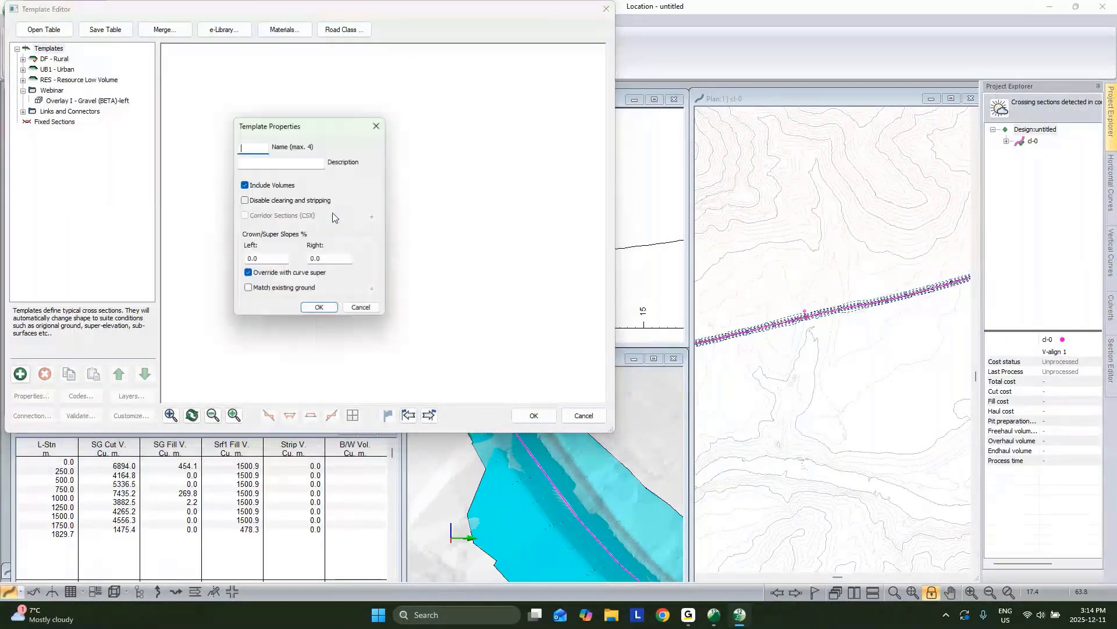
{"action": "left_click", "coordinate": [273, 166]}
{"action": "type", "text": "Over"}
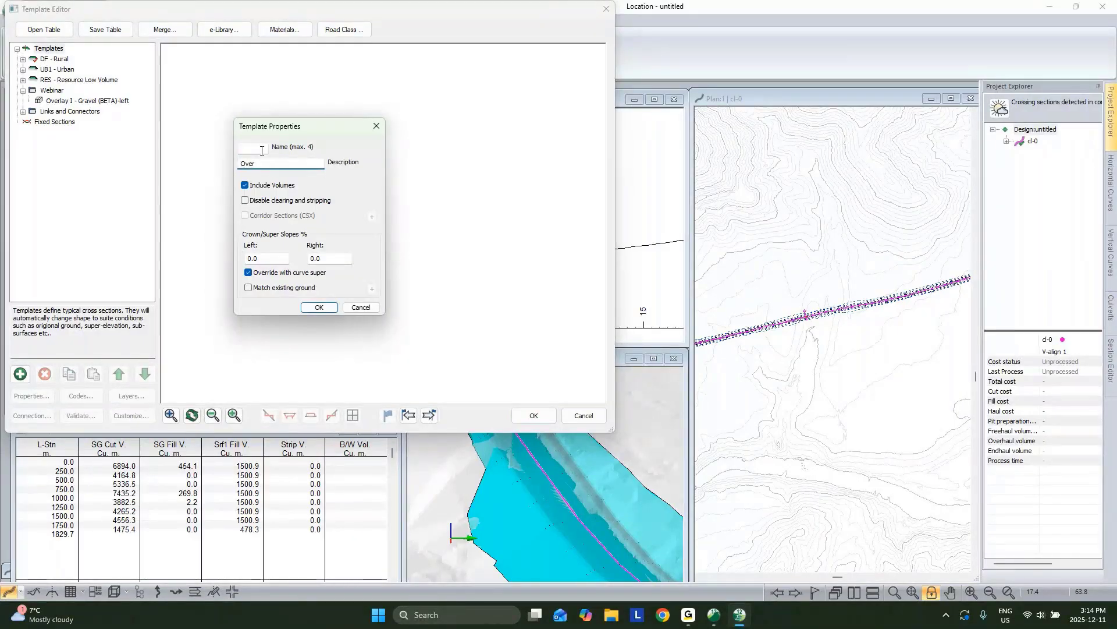
{"action": "left_click", "coordinate": [262, 150]}
{"action": "type", "text": "OW"}
{"action": "left_click", "coordinate": [277, 165]}
{"action": "type", "text": "lay and Widening"}
Step: Set the OW template's left and right crown slopes to -2% and confirm
{"action": "left_click", "coordinate": [266, 258]}
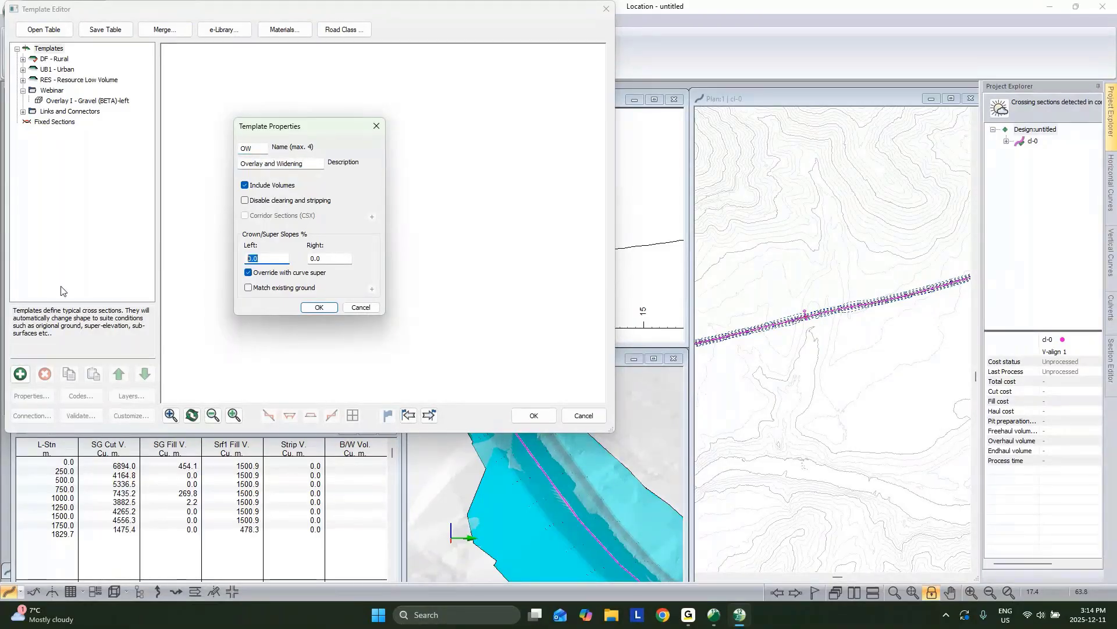
{"action": "type", "text": "-2"}
{"action": "key", "text": "Tab"}
{"action": "type", "text": "-2"}
{"action": "left_click", "coordinate": [318, 309]}
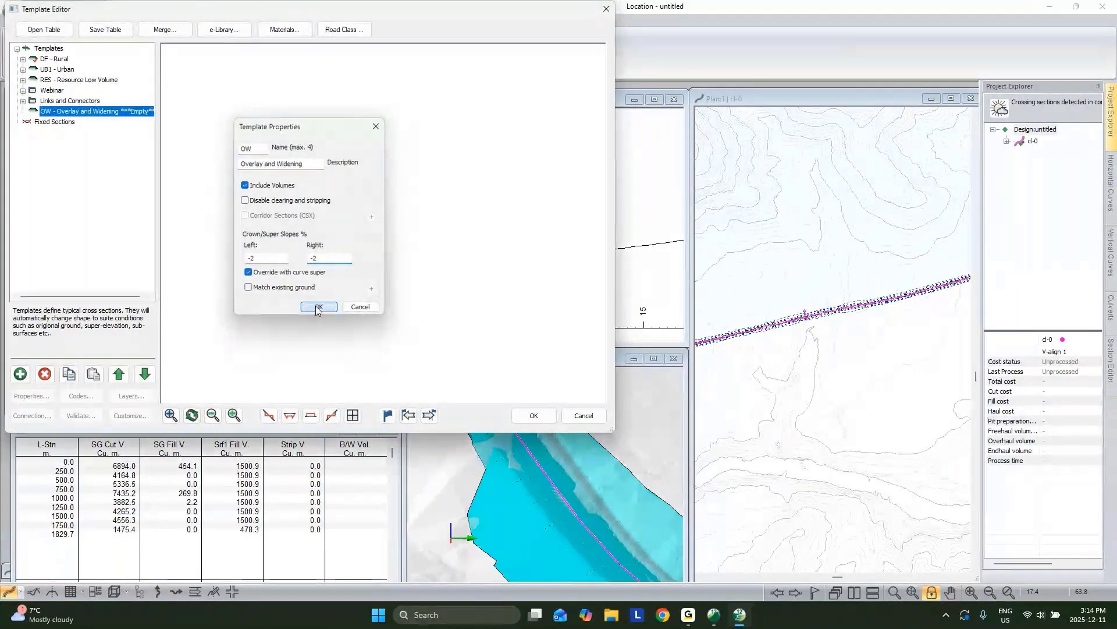
Step: Paste the Overlay I - Gravel (BETA) component into OW as new and select its ExistingRoadWidth parameter
{"action": "left_click", "coordinate": [23, 92]}
{"action": "left_click_drag", "start_coordinate": [44, 97], "coordinate": [63, 103]}
{"action": "right_click", "coordinate": [94, 123]}
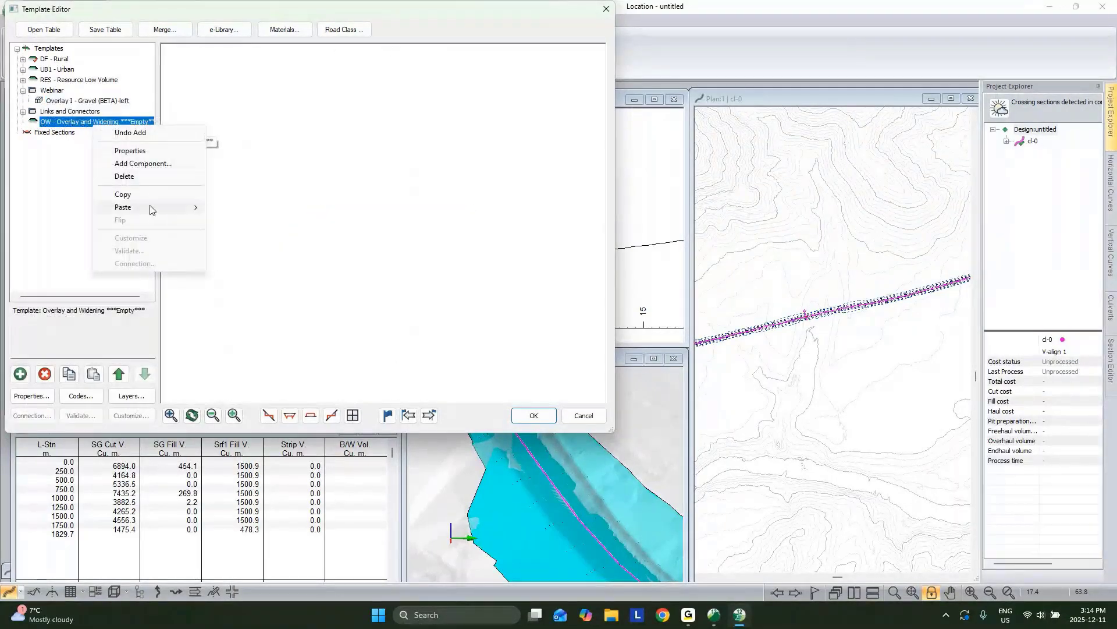
{"action": "mouse_move", "coordinate": [169, 209]}
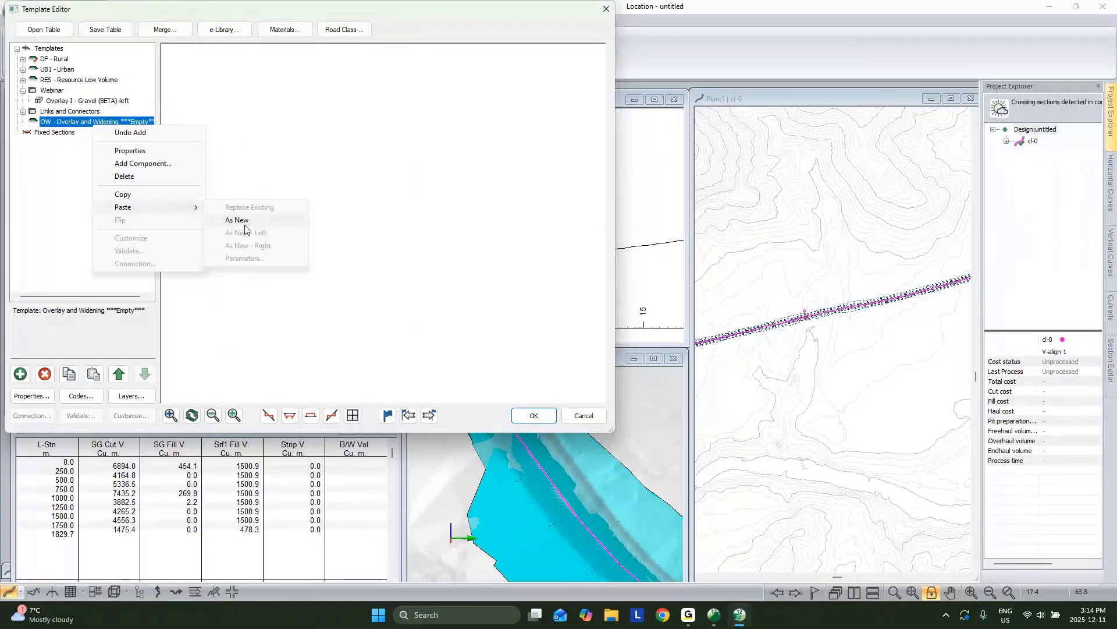
{"action": "left_click", "coordinate": [245, 225]}
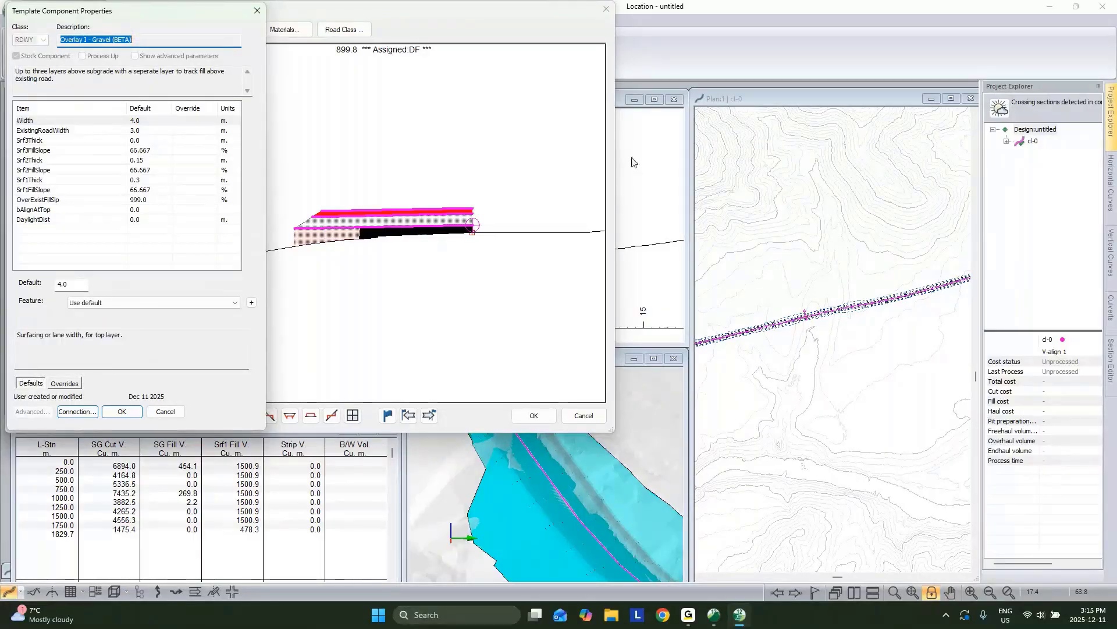
{"action": "scroll", "coordinate": [526, 241], "scroll_direction": "down", "scroll_amount": 3}
{"action": "scroll", "coordinate": [523, 241], "scroll_direction": "down", "scroll_amount": 1}
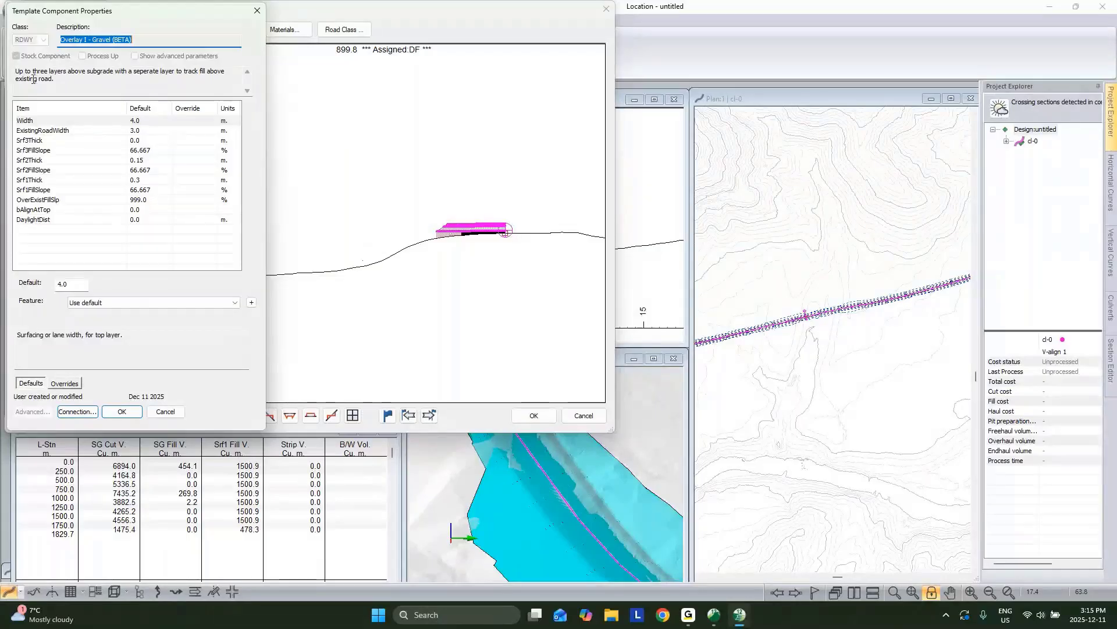
{"action": "left_click", "coordinate": [133, 124]}
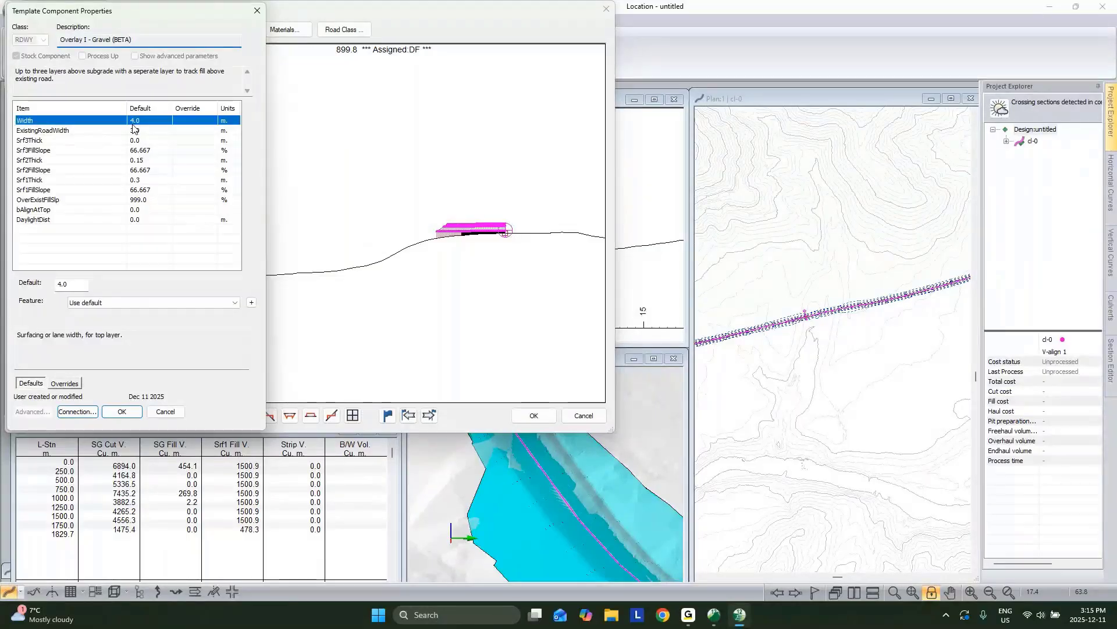
{"action": "left_click", "coordinate": [138, 131]}
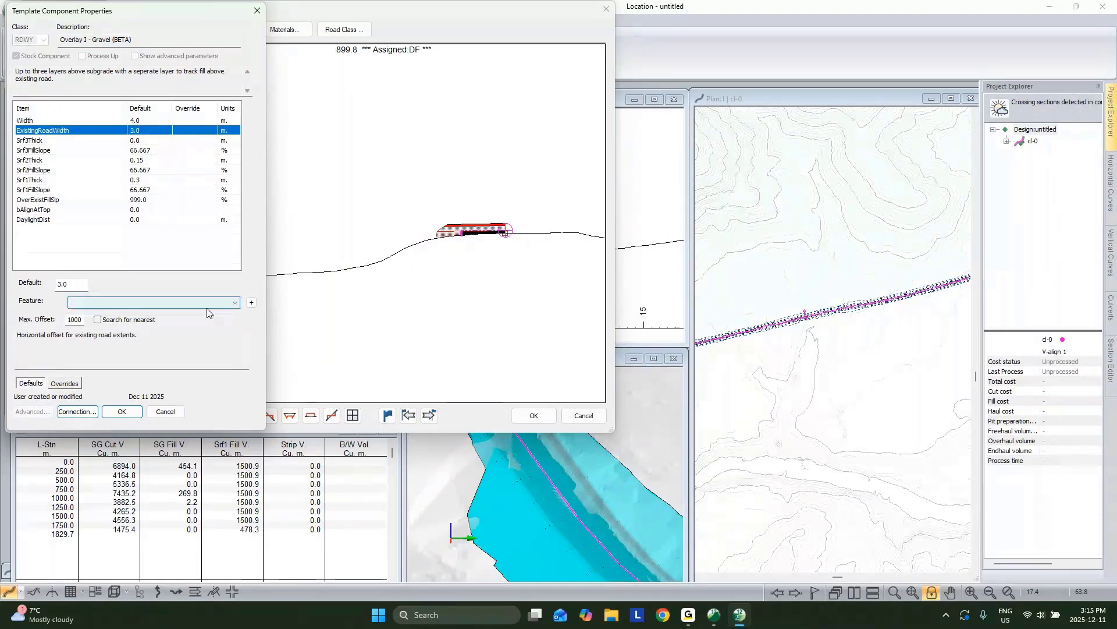
Step: Create reference feature RF-1 from the Topo surface's HULL_S-0 feature
{"action": "left_click", "coordinate": [251, 302]}
{"action": "left_click_drag", "start_coordinate": [206, 116], "coordinate": [571, 149]}
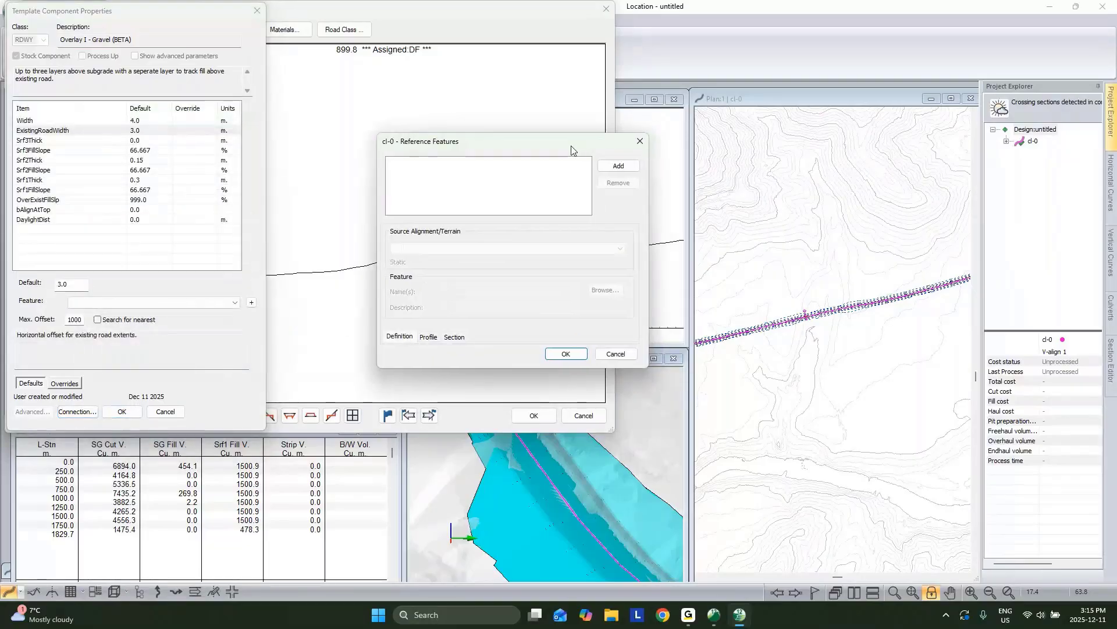
{"action": "left_click", "coordinate": [622, 169]}
{"action": "left_click", "coordinate": [501, 248]}
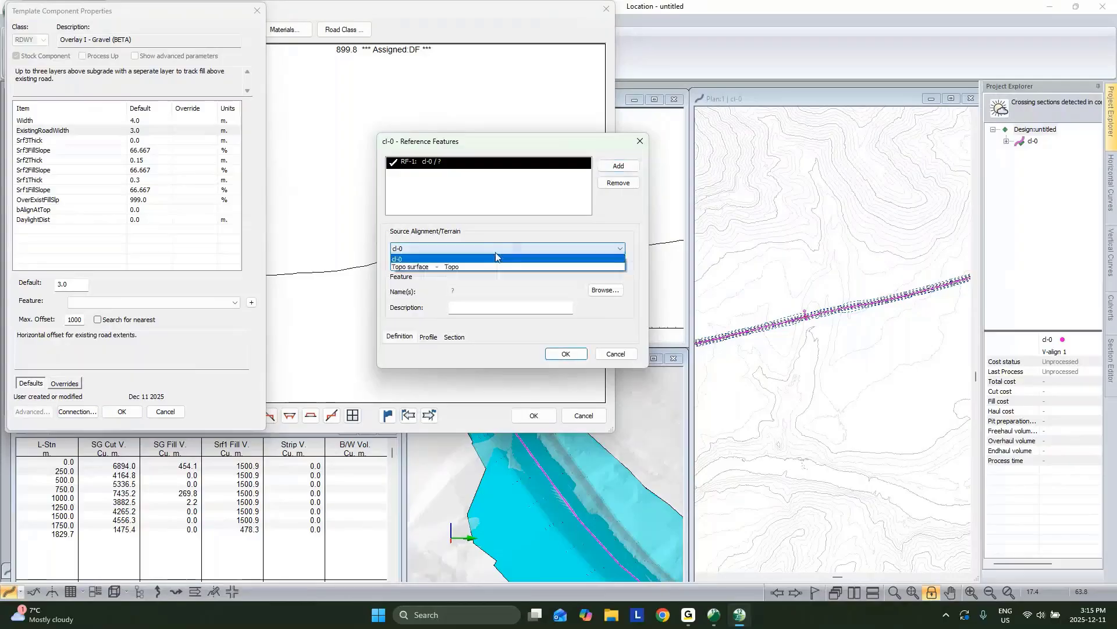
{"action": "left_click", "coordinate": [495, 267]}
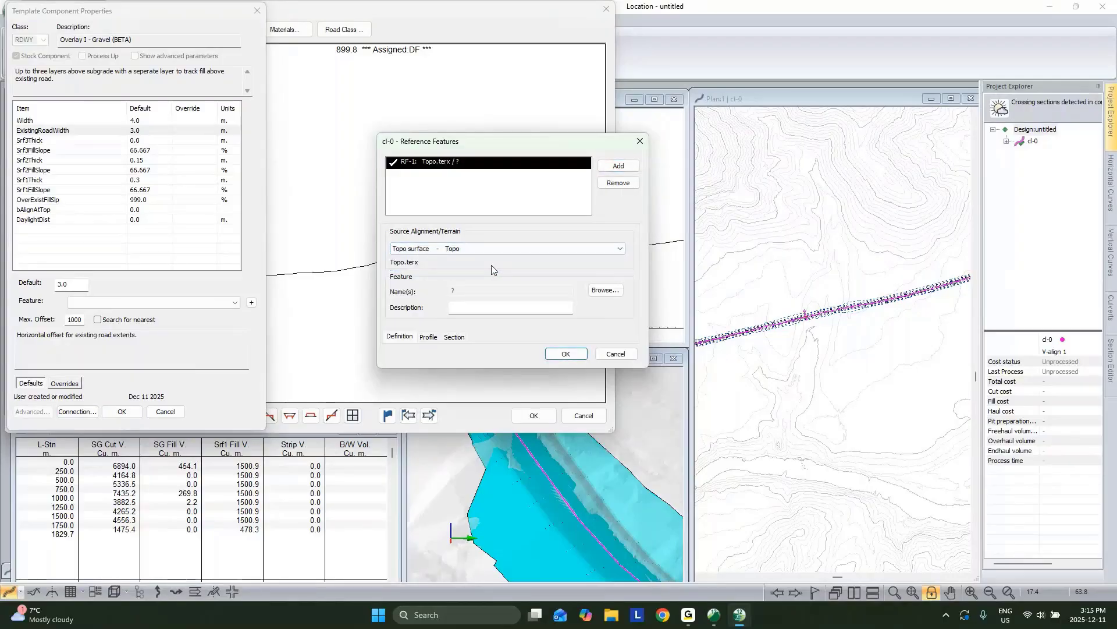
{"action": "left_click", "coordinate": [605, 290]}
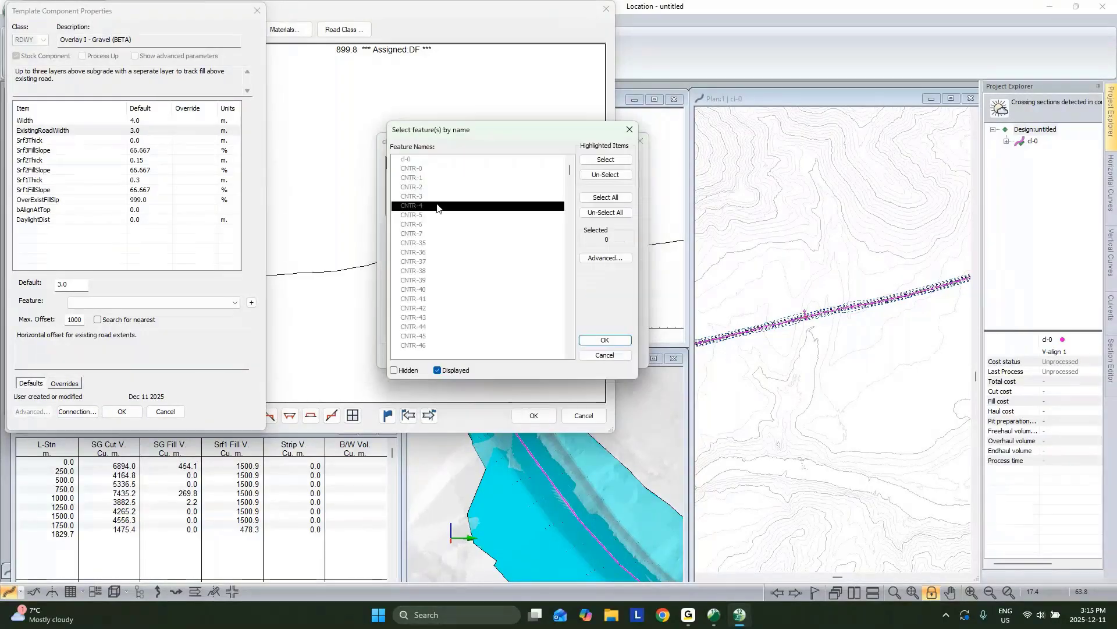
{"action": "left_click", "coordinate": [415, 337]}
{"action": "left_click", "coordinate": [415, 345]}
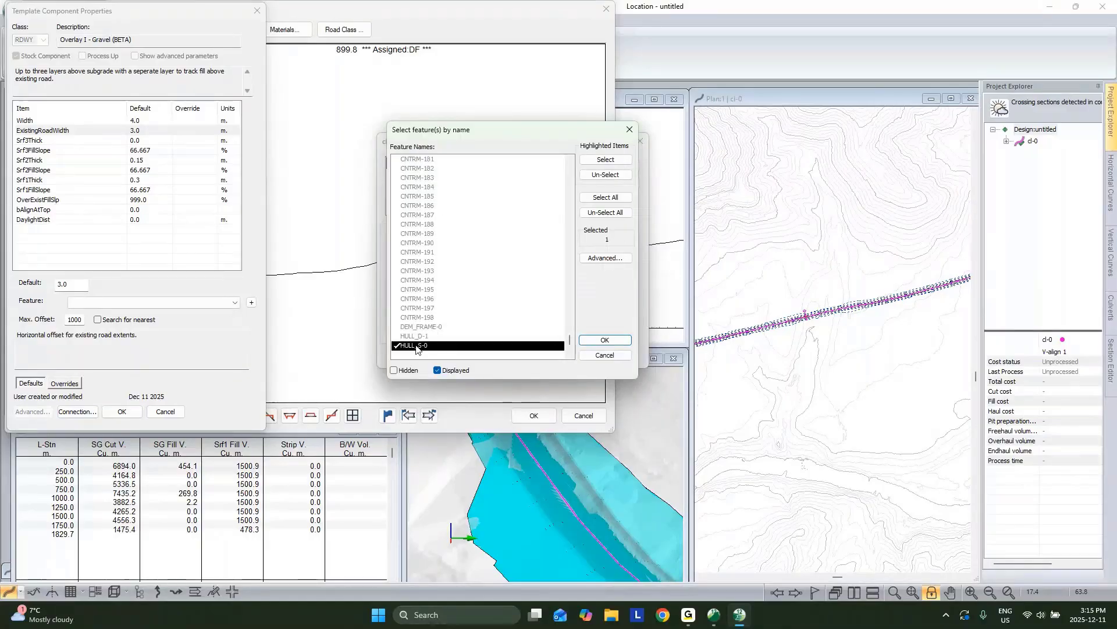
{"action": "left_click", "coordinate": [606, 340]}
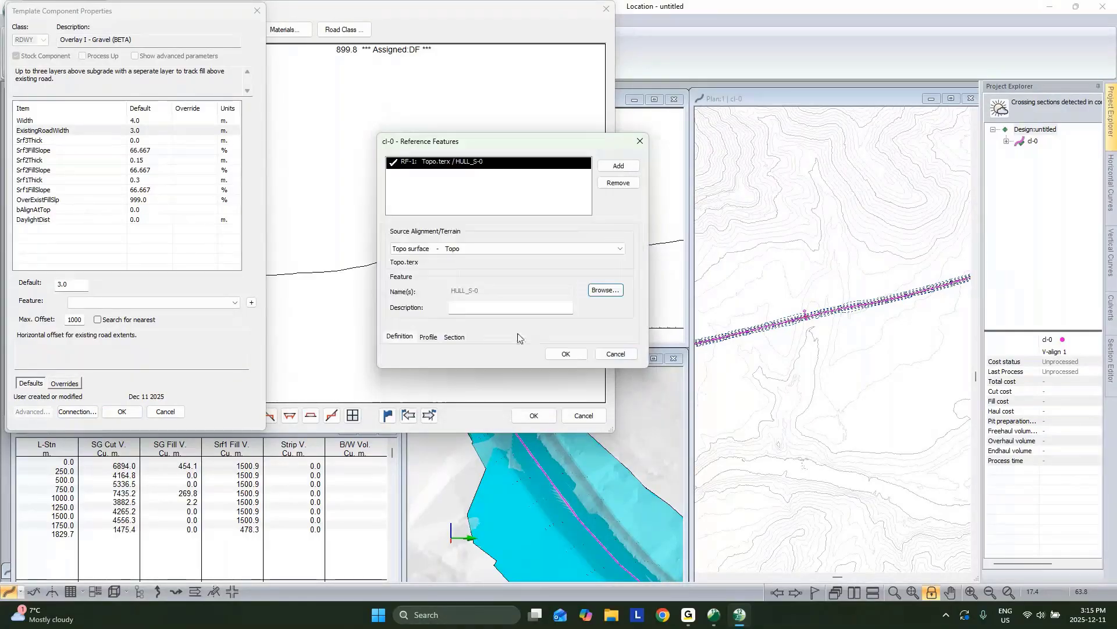
{"action": "left_click", "coordinate": [566, 354]}
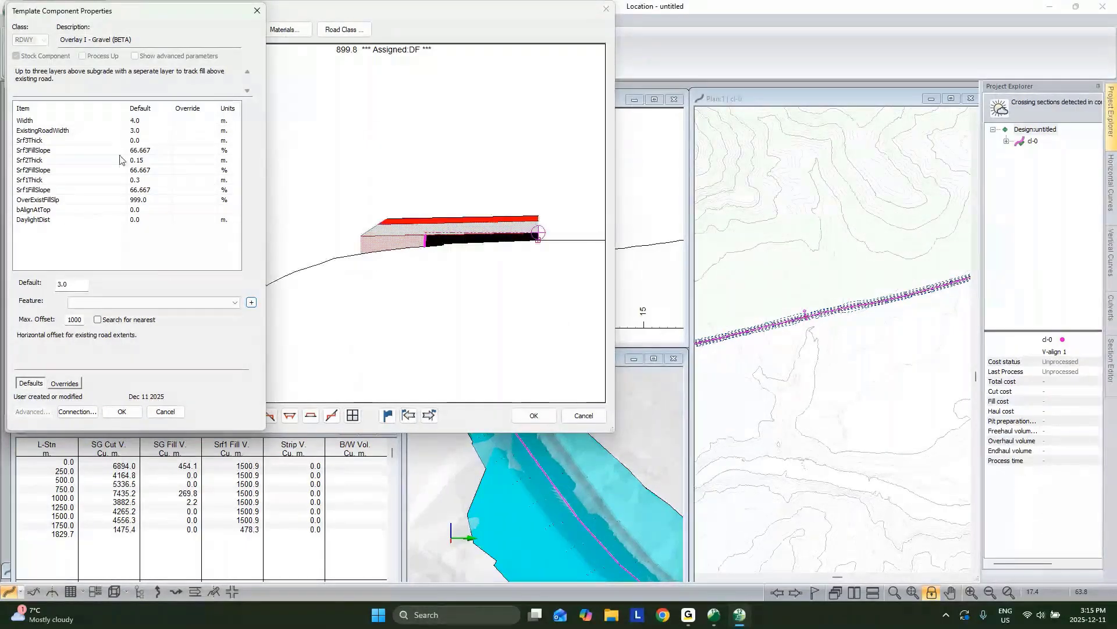
Step: Assign RF-1: Topo.terx / HULL_S-0 as the ExistingRoadWidth feature
{"action": "left_click", "coordinate": [130, 130]}
{"action": "left_click", "coordinate": [148, 302]}
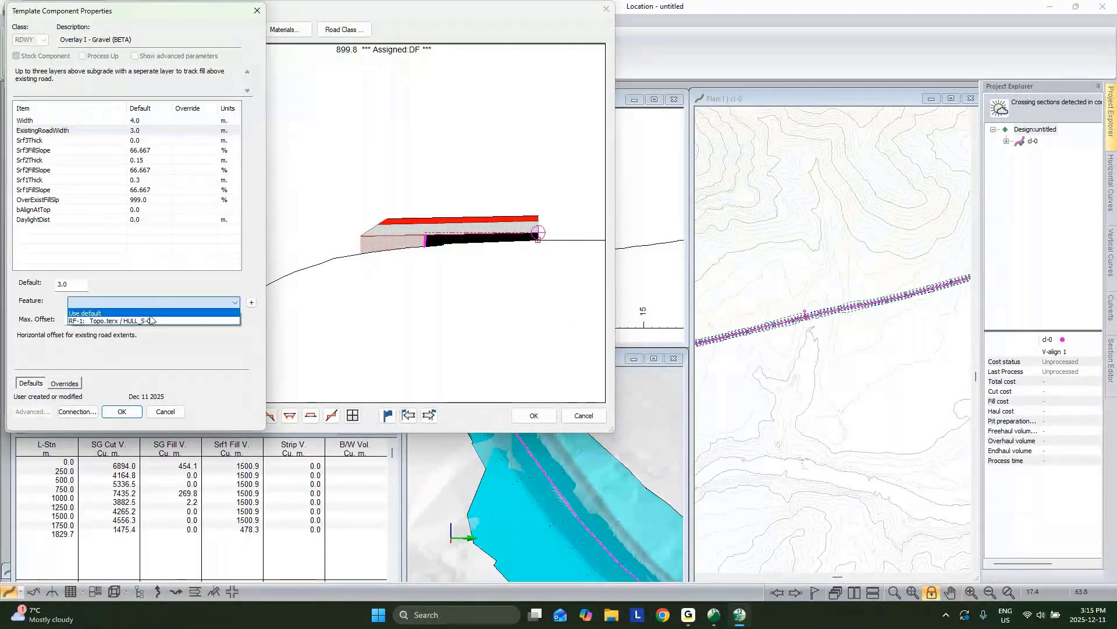
{"action": "left_click", "coordinate": [151, 321]}
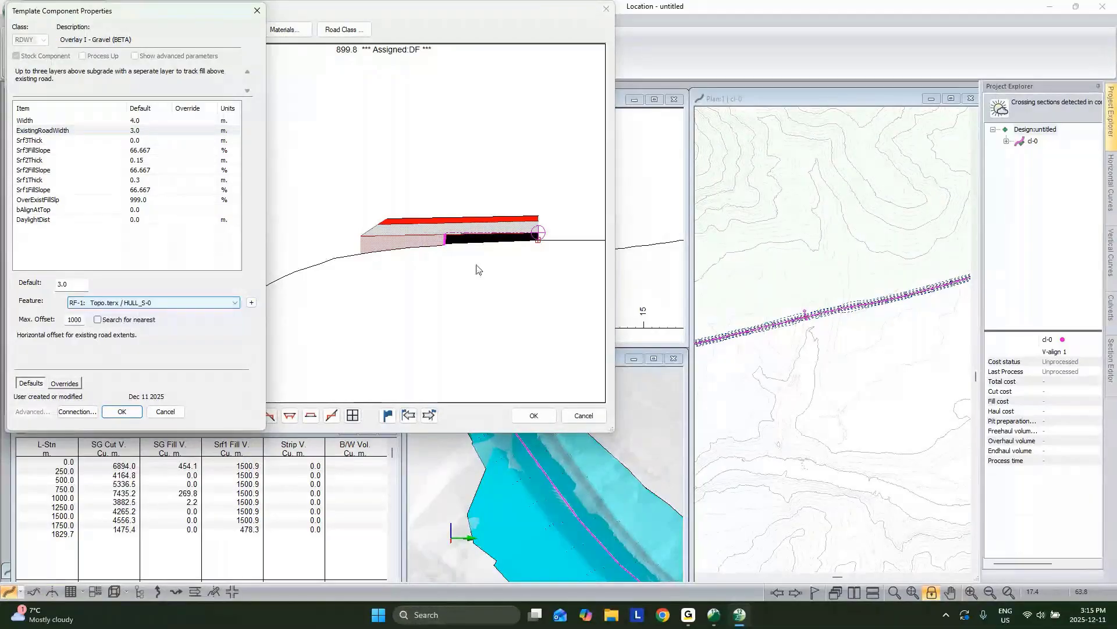
Step: Apply the component property changes and nudge the cross-section slightly left
{"action": "left_click", "coordinate": [121, 412]}
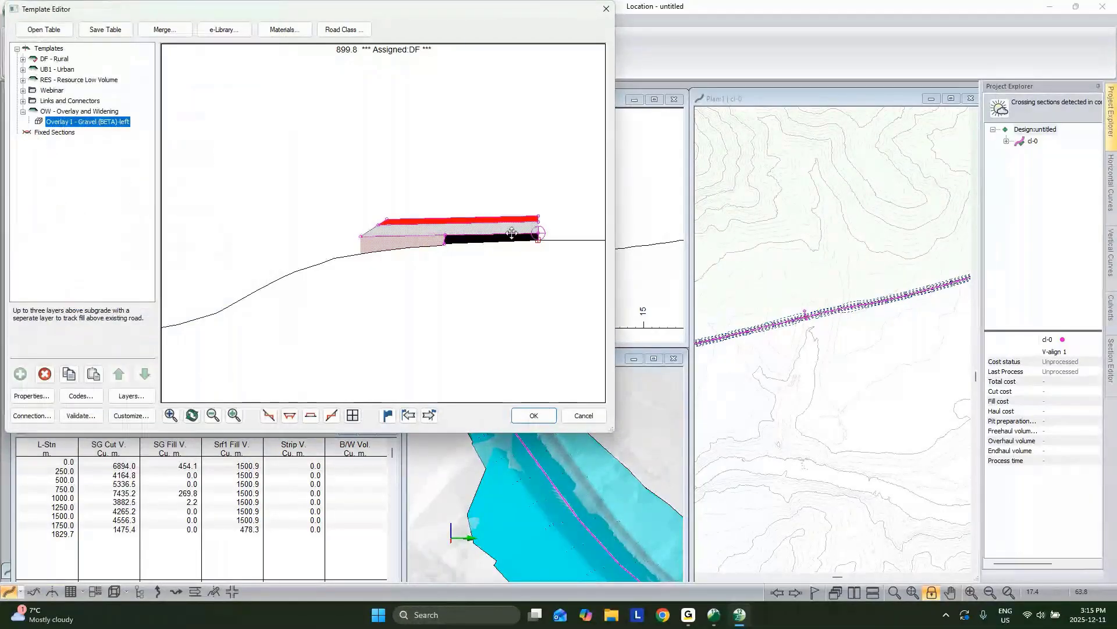
{"action": "left_click_drag", "start_coordinate": [512, 233], "coordinate": [489, 235]}
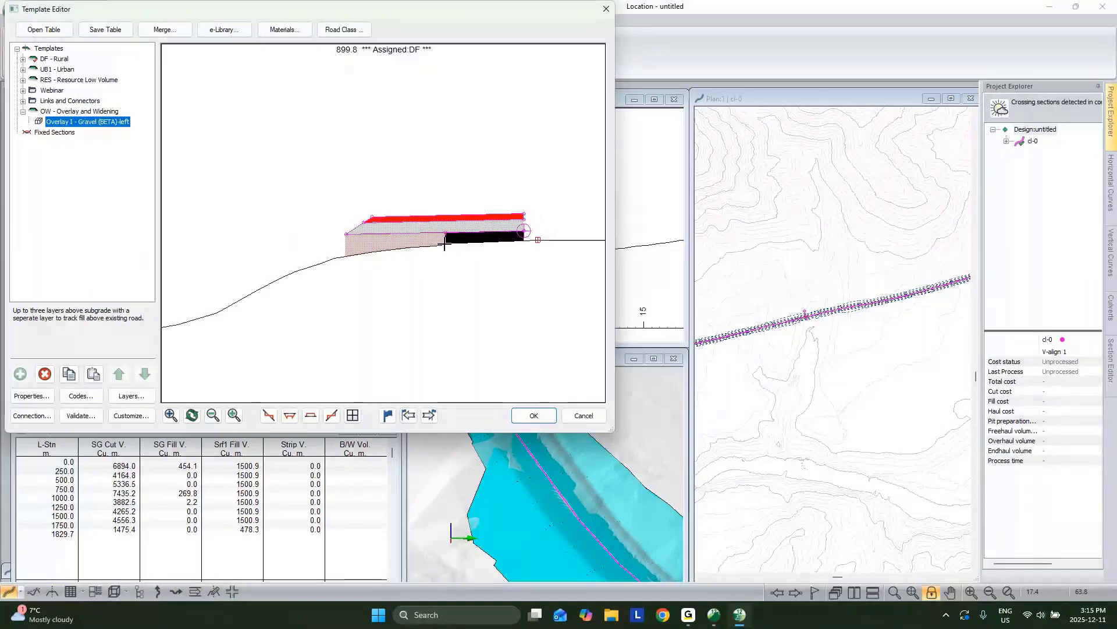
{"action": "mouse_move", "coordinate": [444, 244]}
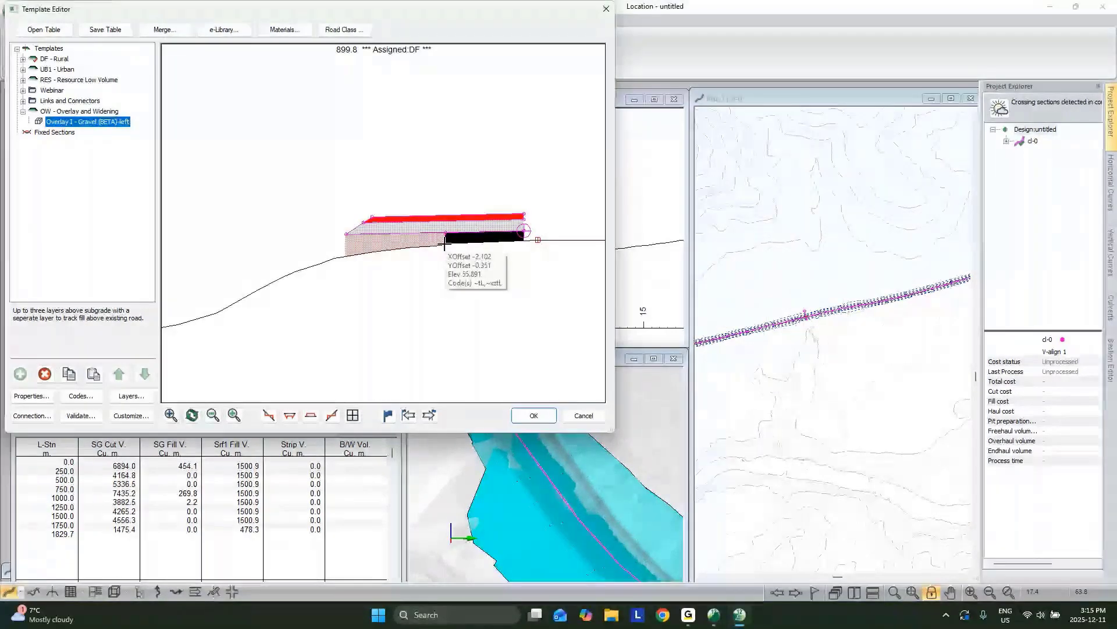
Step: Set Srf3, Srf2 and Srf1 fill slopes of Overlay I - Gravel (BETA)-left to 4:1
{"action": "double_click", "coordinate": [90, 122]}
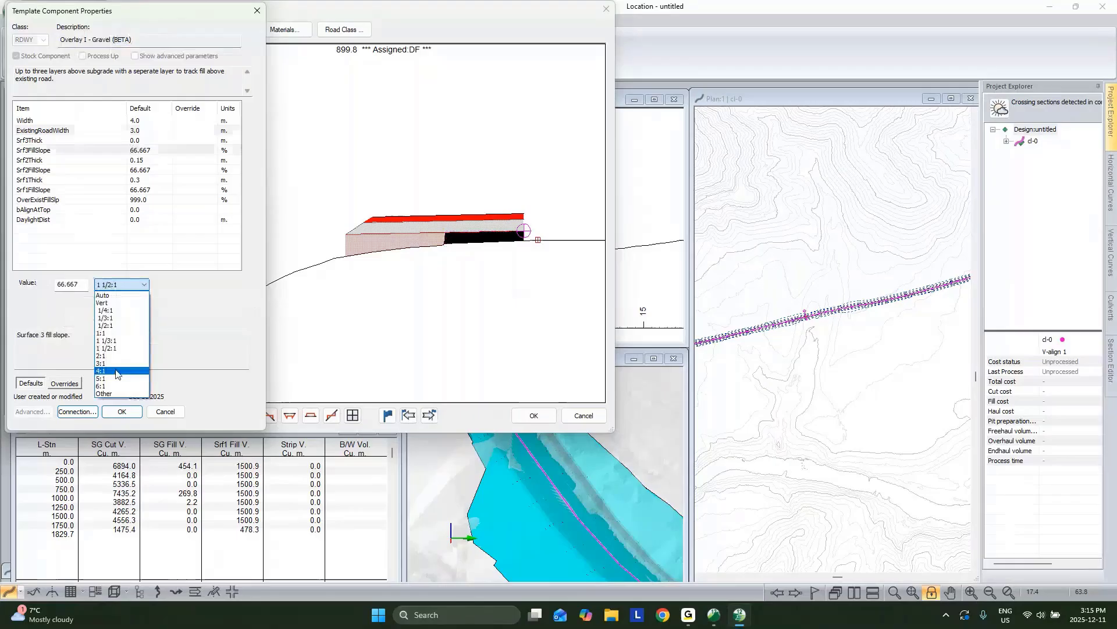
{"action": "left_click", "coordinate": [118, 374]}
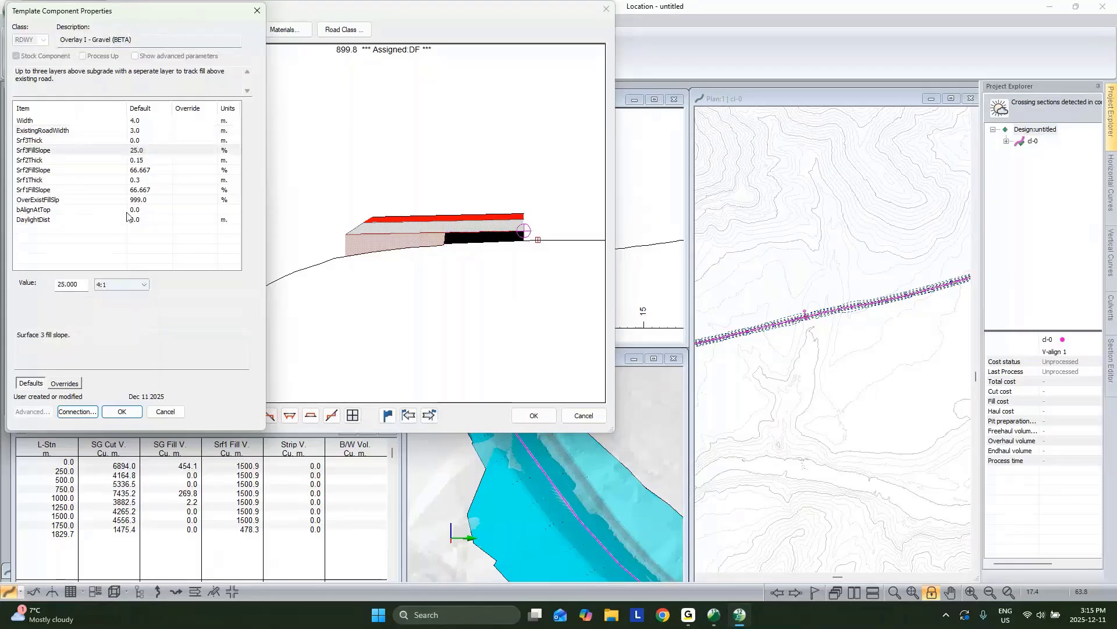
{"action": "left_click", "coordinate": [144, 168]}
{"action": "left_click", "coordinate": [144, 169]}
{"action": "left_click", "coordinate": [140, 284]}
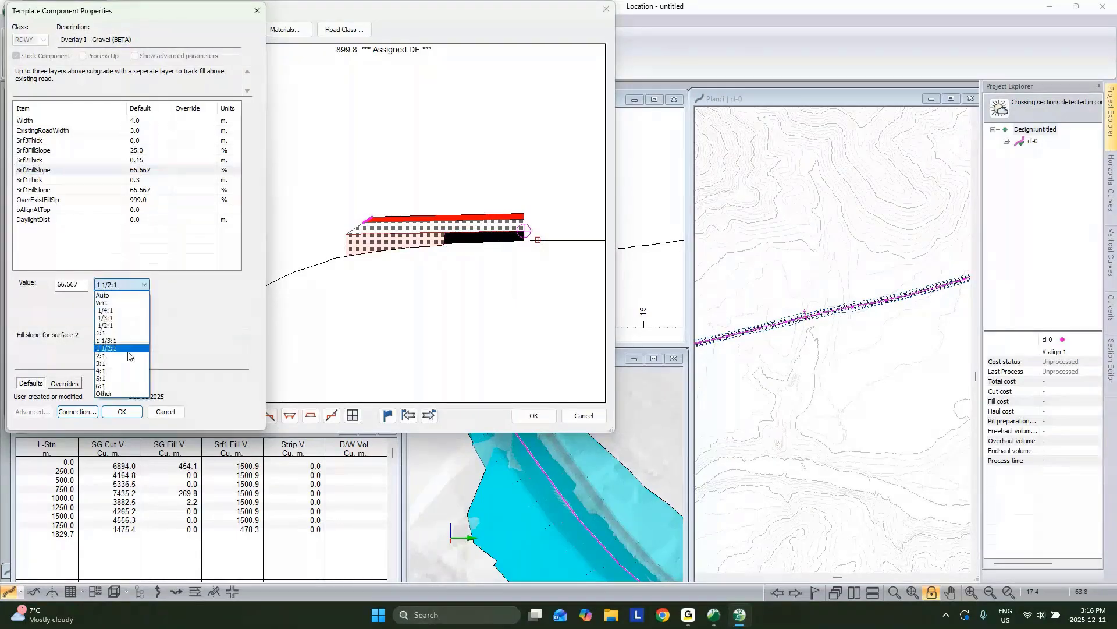
{"action": "left_click", "coordinate": [123, 372]}
{"action": "left_click", "coordinate": [145, 190]}
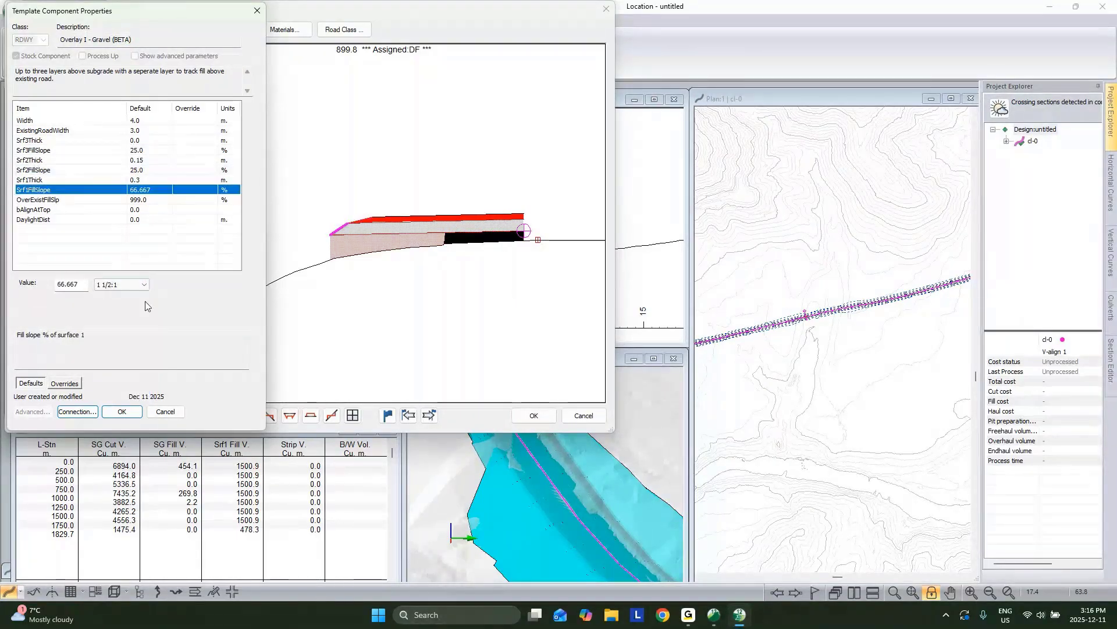
{"action": "left_click", "coordinate": [144, 285]}
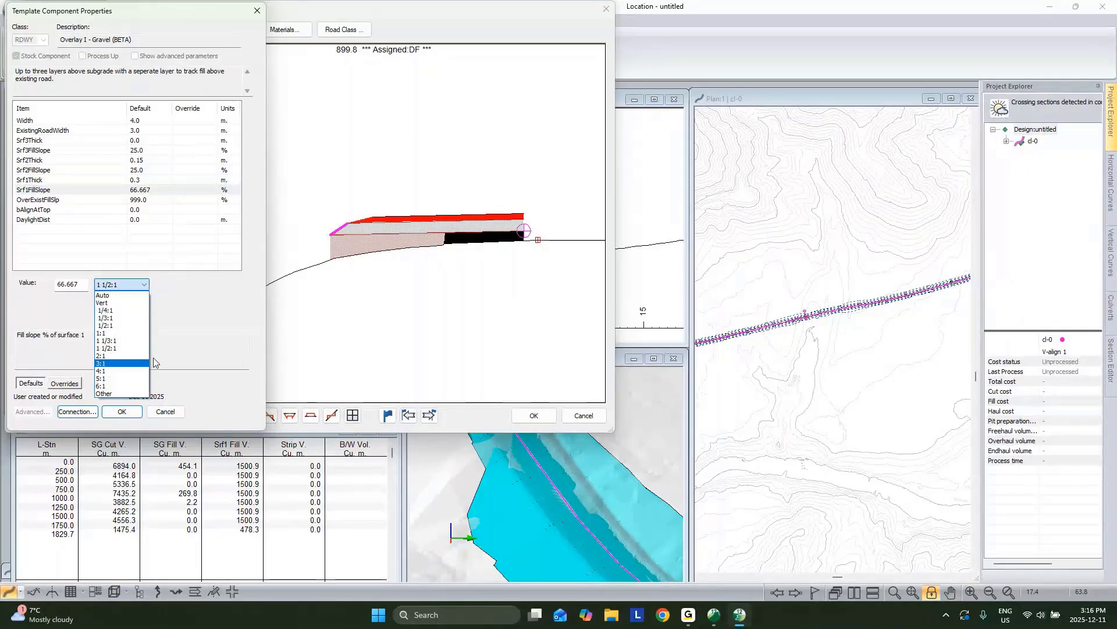
{"action": "left_click", "coordinate": [122, 371]}
{"action": "left_click", "coordinate": [122, 412]}
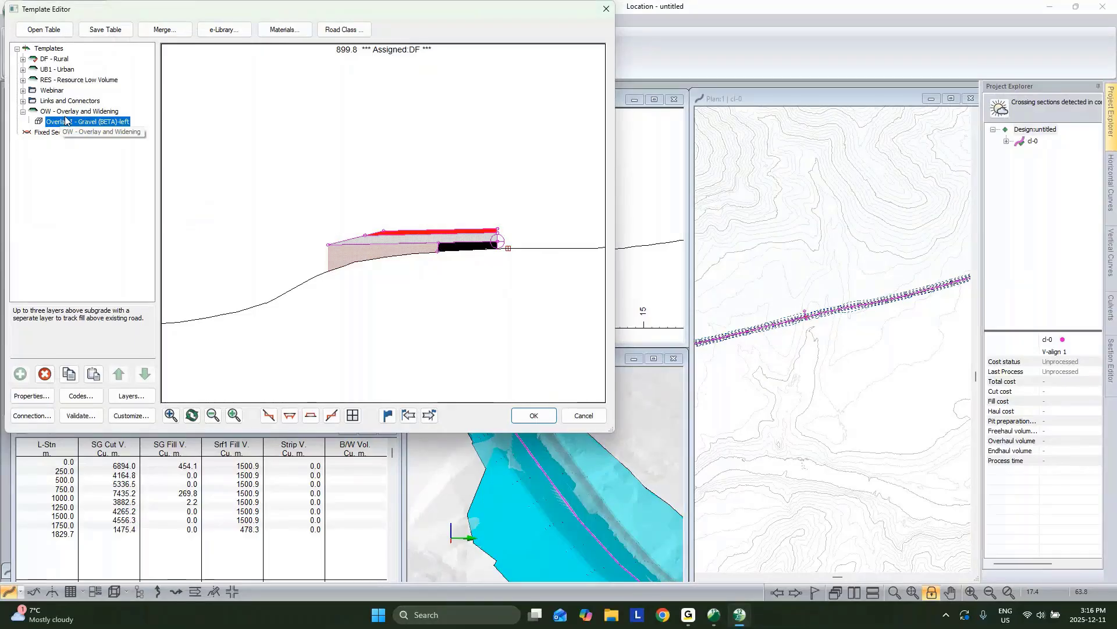
Step: Paste a mirrored copy of the gravel overlay into OW as Overlay I - Gravel (BETA)-right
{"action": "right_click", "coordinate": [103, 122]}
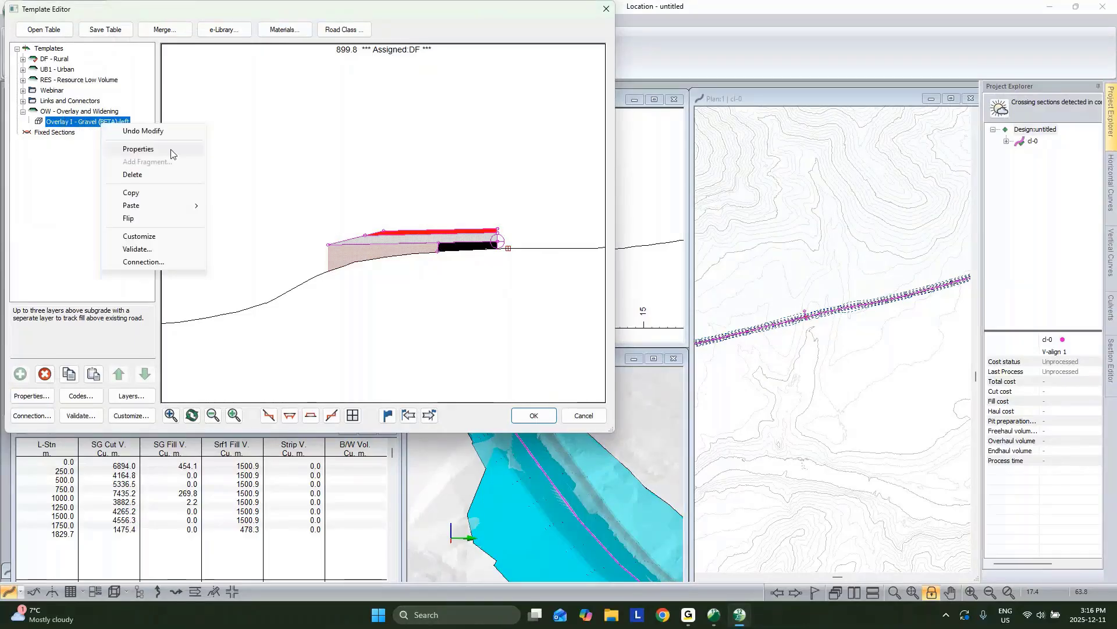
{"action": "mouse_move", "coordinate": [169, 205]}
{"action": "left_click", "coordinate": [234, 248]}
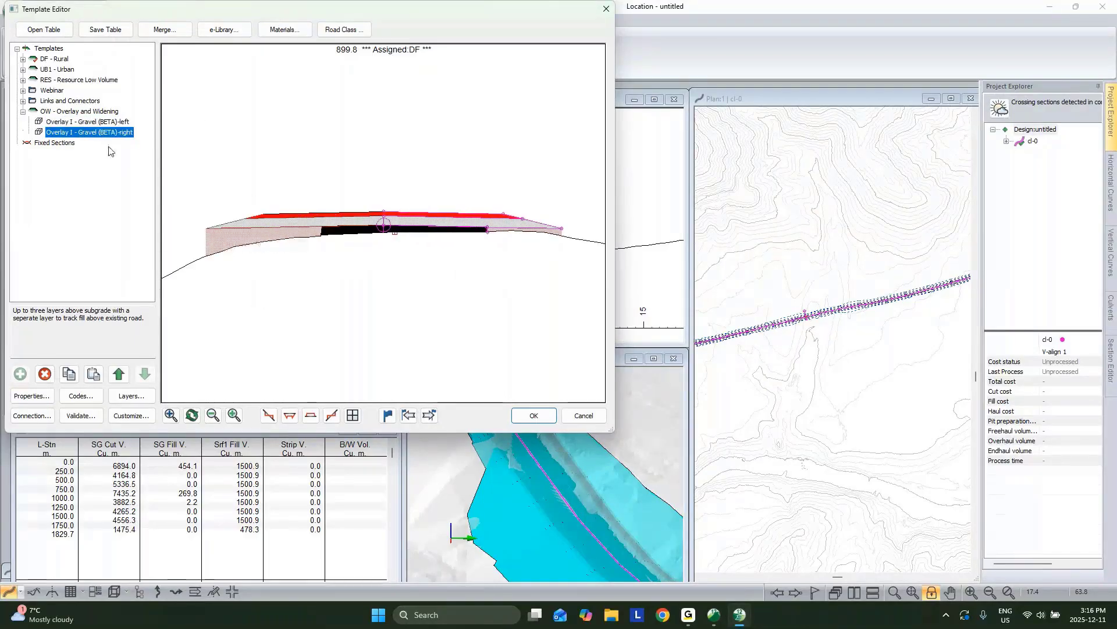
Step: Copy Ditch I Standard-left from DF - Rural into OW and open its properties
{"action": "left_click", "coordinate": [23, 59]}
{"action": "left_click", "coordinate": [65, 90]}
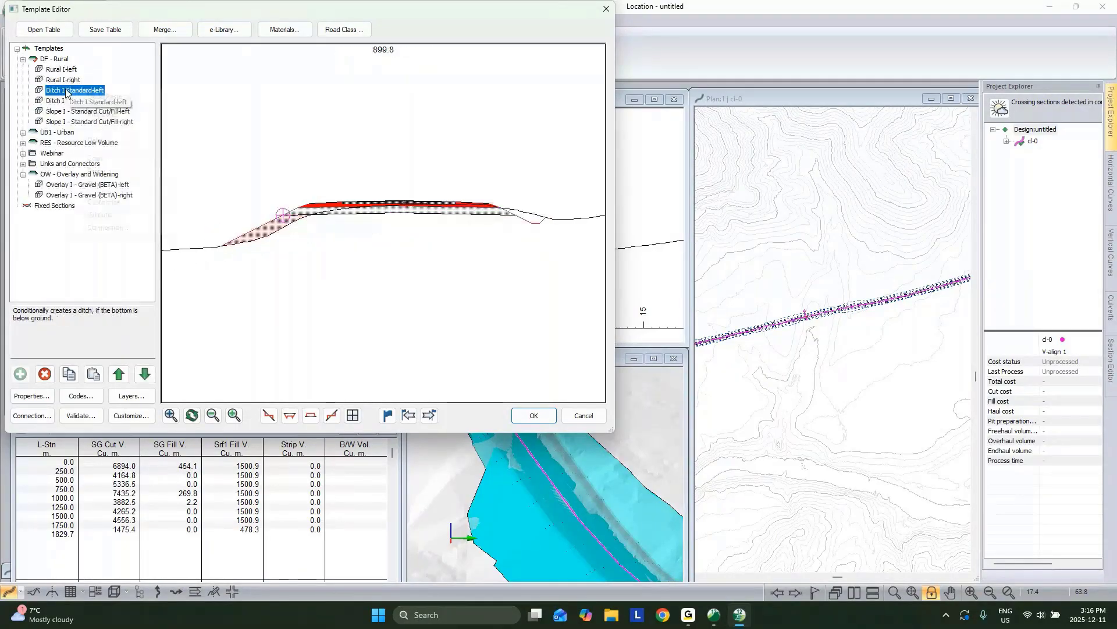
{"action": "right_click", "coordinate": [65, 89]}
{"action": "left_click", "coordinate": [118, 160]}
{"action": "left_click", "coordinate": [80, 197]}
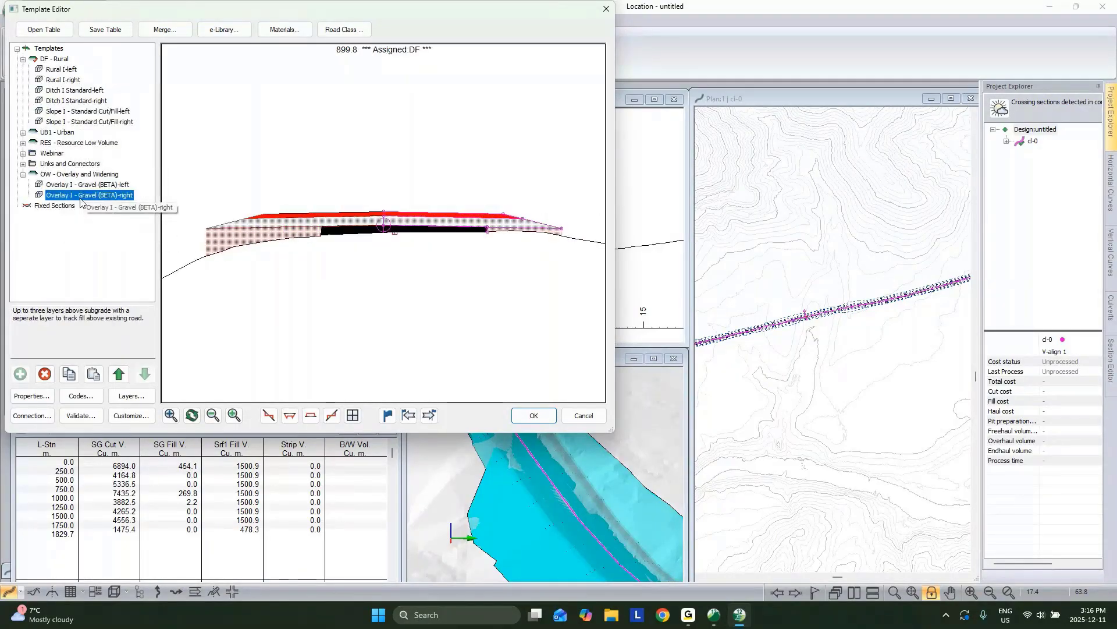
{"action": "right_click", "coordinate": [81, 200]}
{"action": "left_click", "coordinate": [110, 280]}
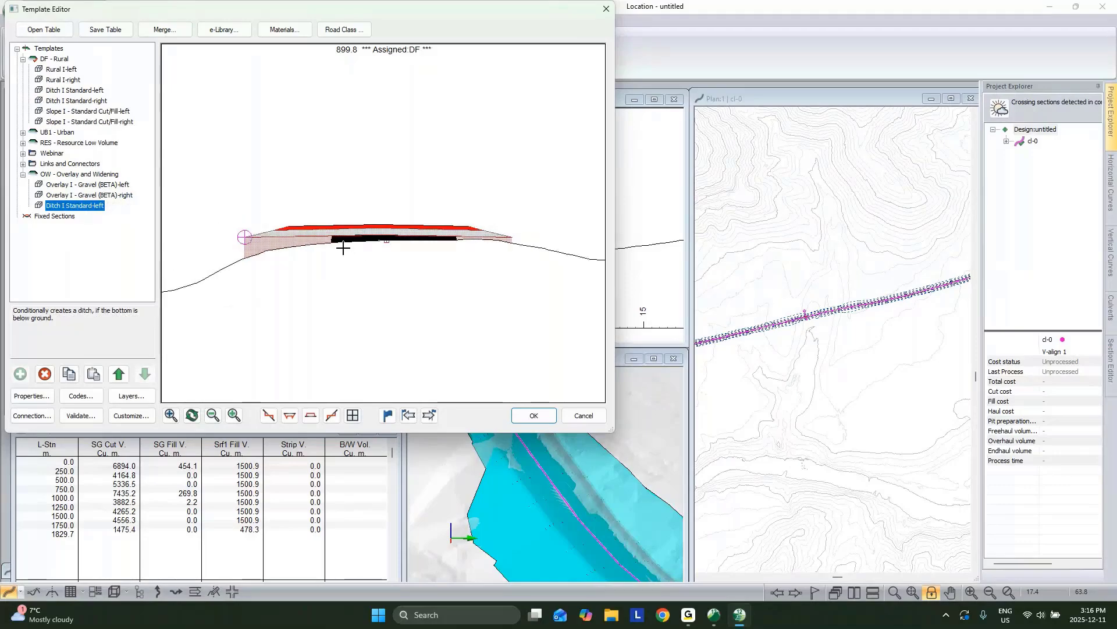
{"action": "left_click_drag", "start_coordinate": [344, 249], "coordinate": [301, 284]}
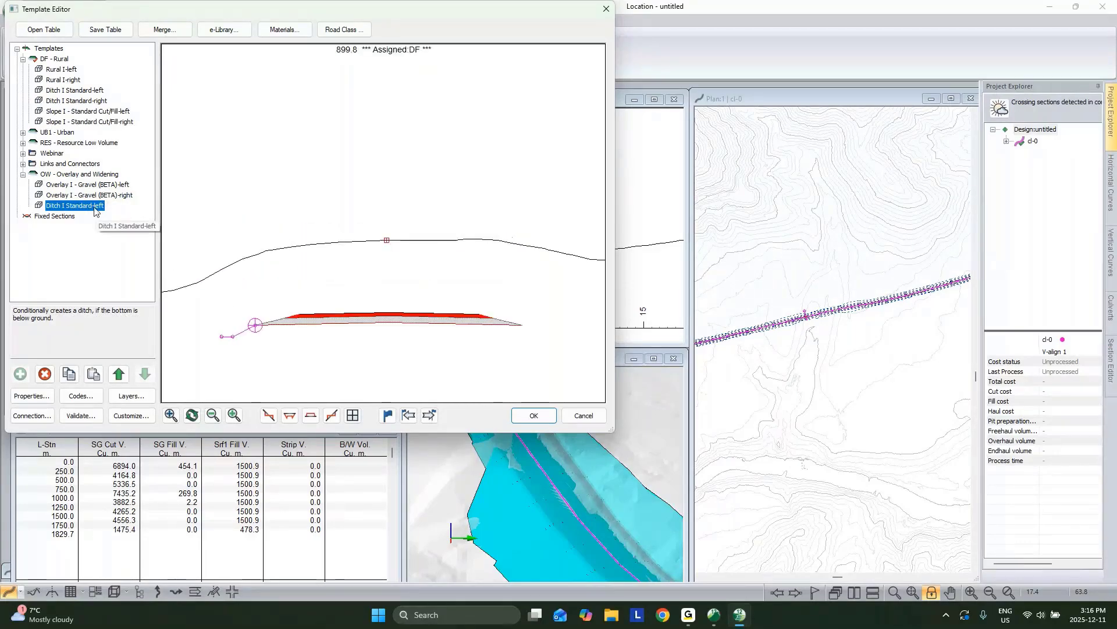
{"action": "double_click", "coordinate": [95, 209]}
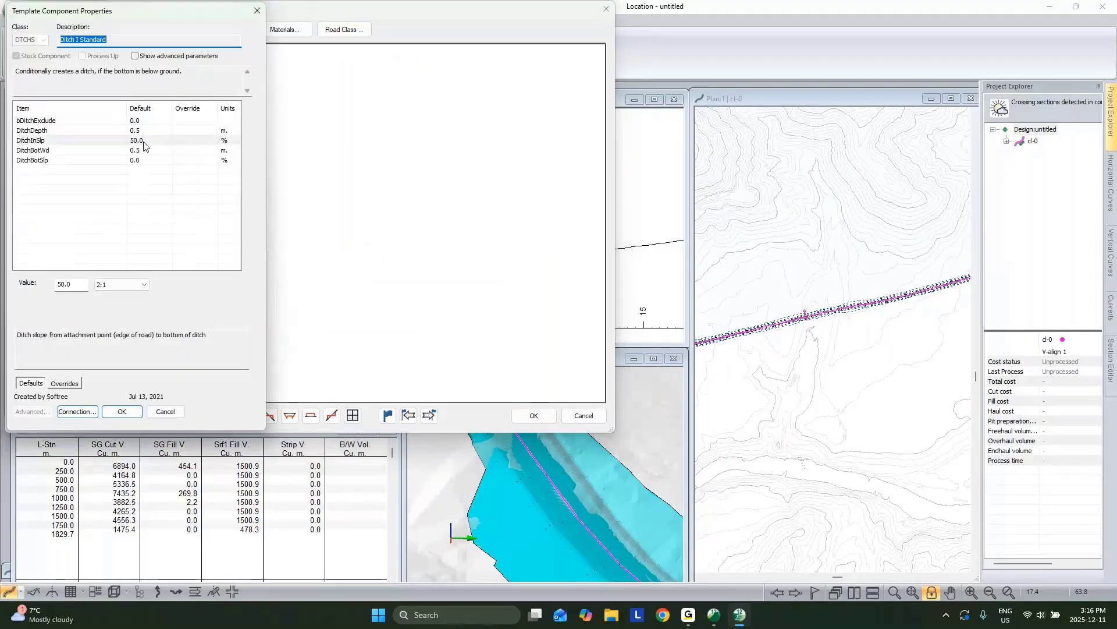
Step: Give the ditch a 4:1 inner slope (DitchInSlp) and 0 bottom width (DitchBotWd)
{"action": "left_click", "coordinate": [144, 142]}
{"action": "left_click", "coordinate": [134, 285]}
{"action": "left_click", "coordinate": [119, 373]}
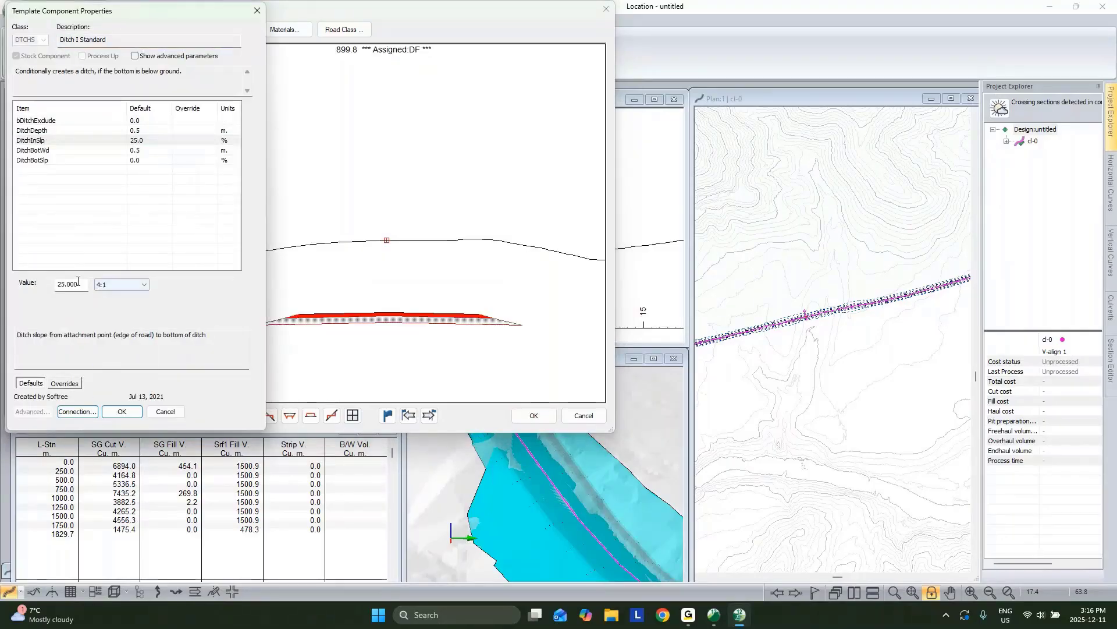
{"action": "left_click", "coordinate": [141, 152]}
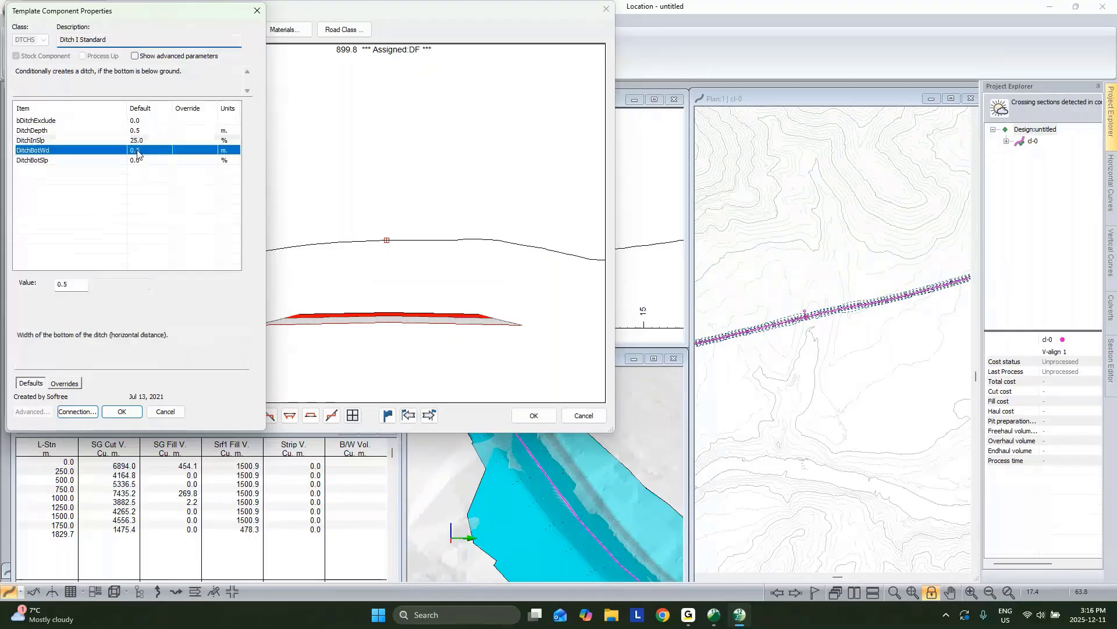
{"action": "double_click", "coordinate": [72, 283]}
{"action": "type", "text": "0"}
{"action": "key", "text": "Return"}
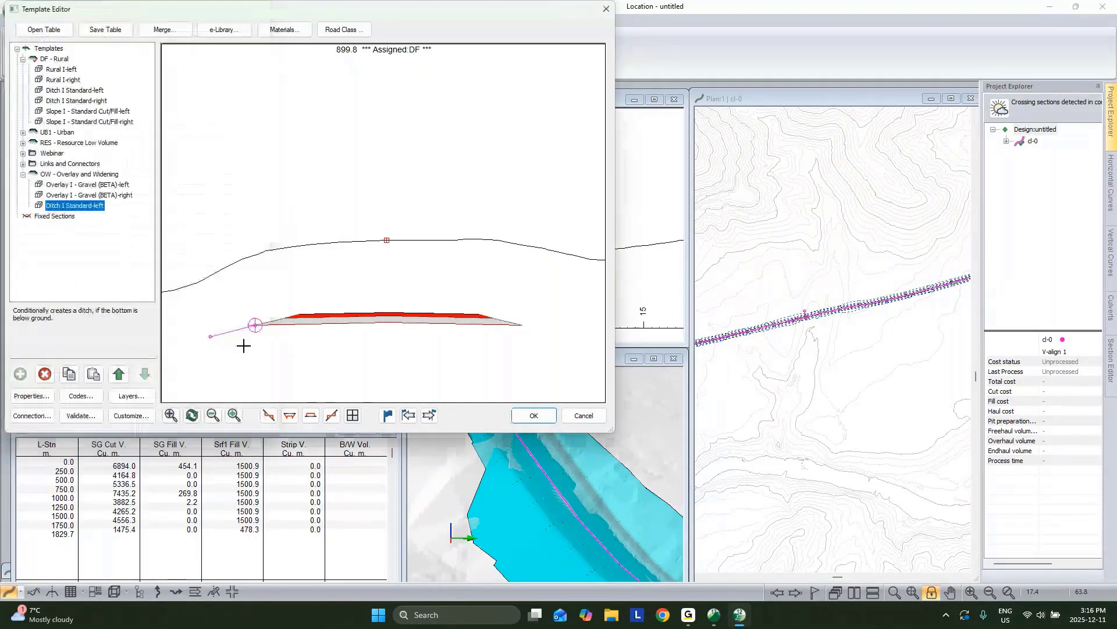
Step: Add a mirrored Ditch I Standard-right copy of the ditch to OW
{"action": "right_click", "coordinate": [85, 207]}
{"action": "left_click", "coordinate": [113, 277]}
{"action": "right_click", "coordinate": [98, 207]}
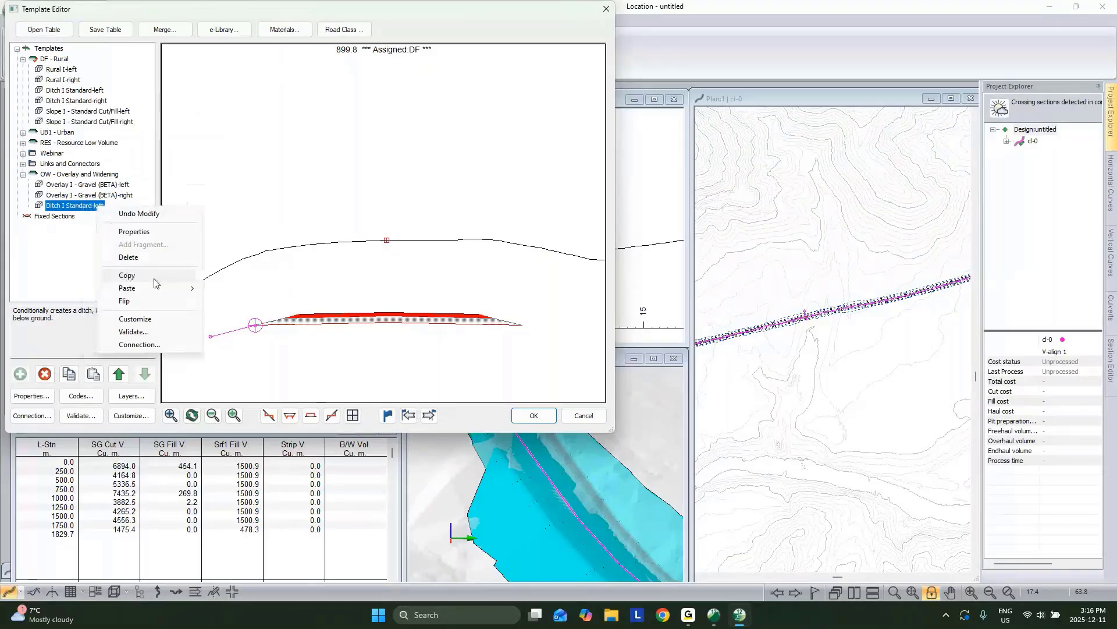
{"action": "mouse_move", "coordinate": [152, 294]}
{"action": "left_click", "coordinate": [264, 326]}
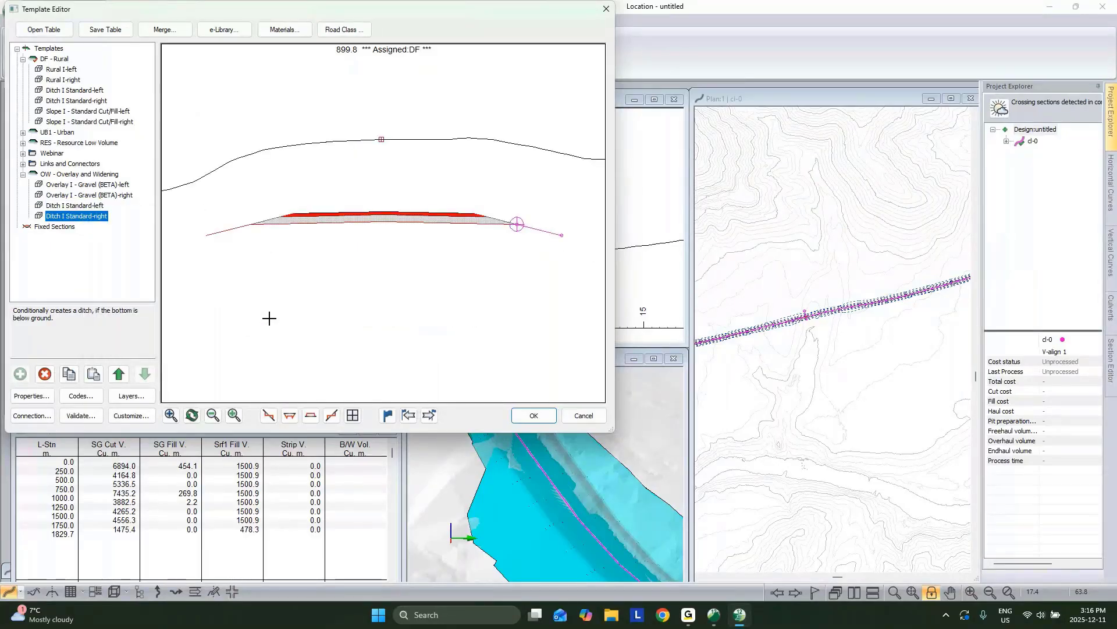
Step: Copy Slope I - Standard Cut/Fill-left from DF - Rural into OW as a new left component
{"action": "right_click", "coordinate": [87, 111]}
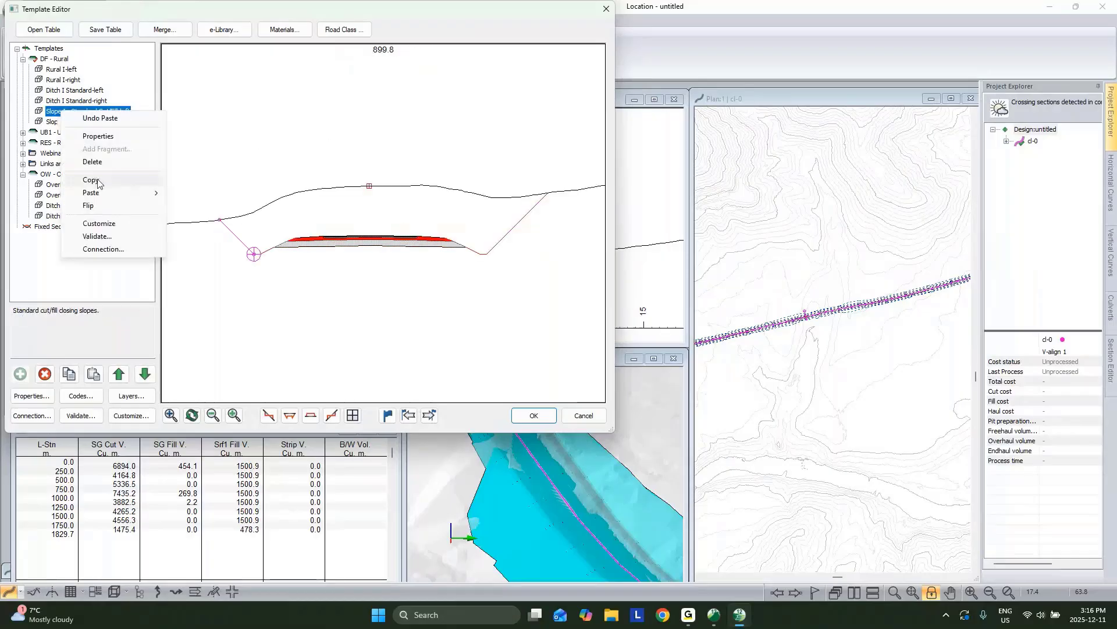
{"action": "left_click", "coordinate": [94, 179]}
{"action": "right_click", "coordinate": [79, 219]}
{"action": "mouse_move", "coordinate": [157, 300]}
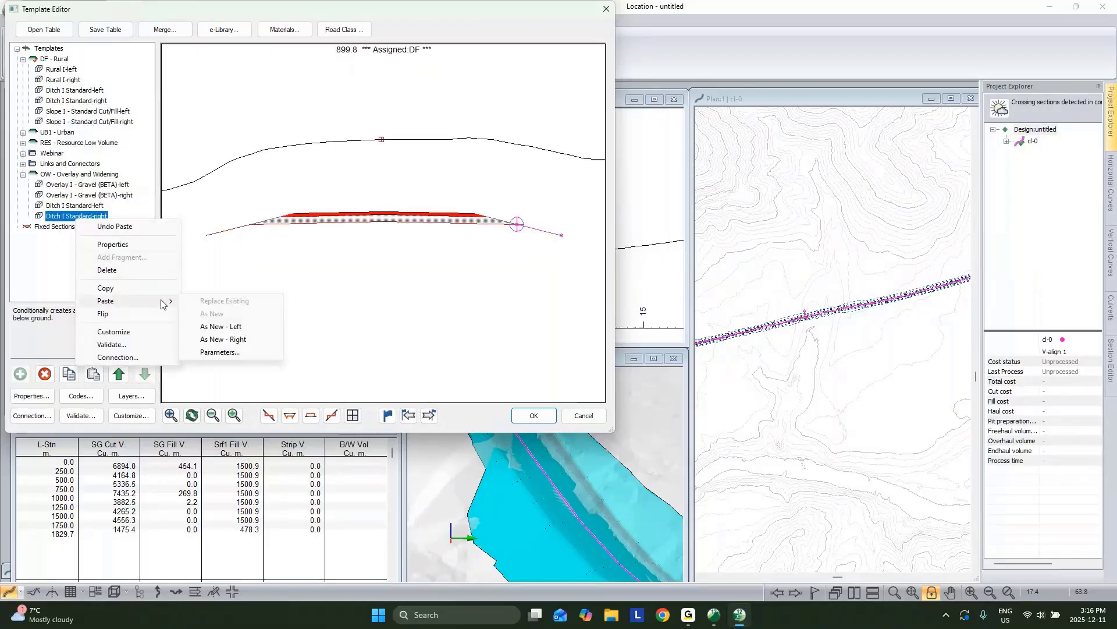
{"action": "left_click", "coordinate": [214, 322]}
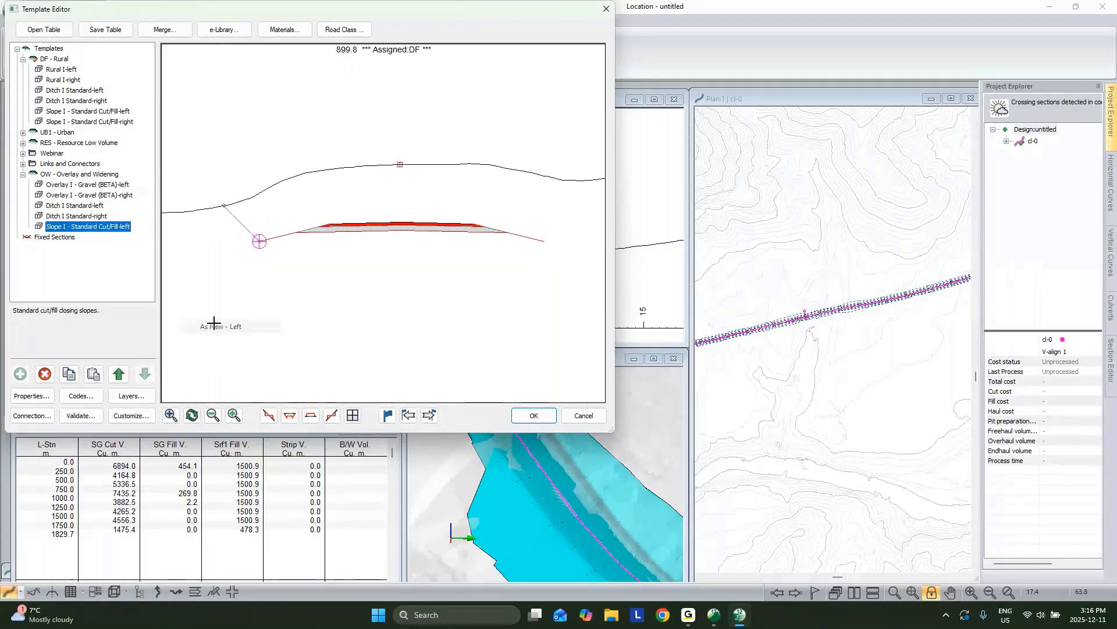
Step: Set the pasted slope component's final cut slope to 1 1/2:1 and confirm
{"action": "double_click", "coordinate": [97, 226]}
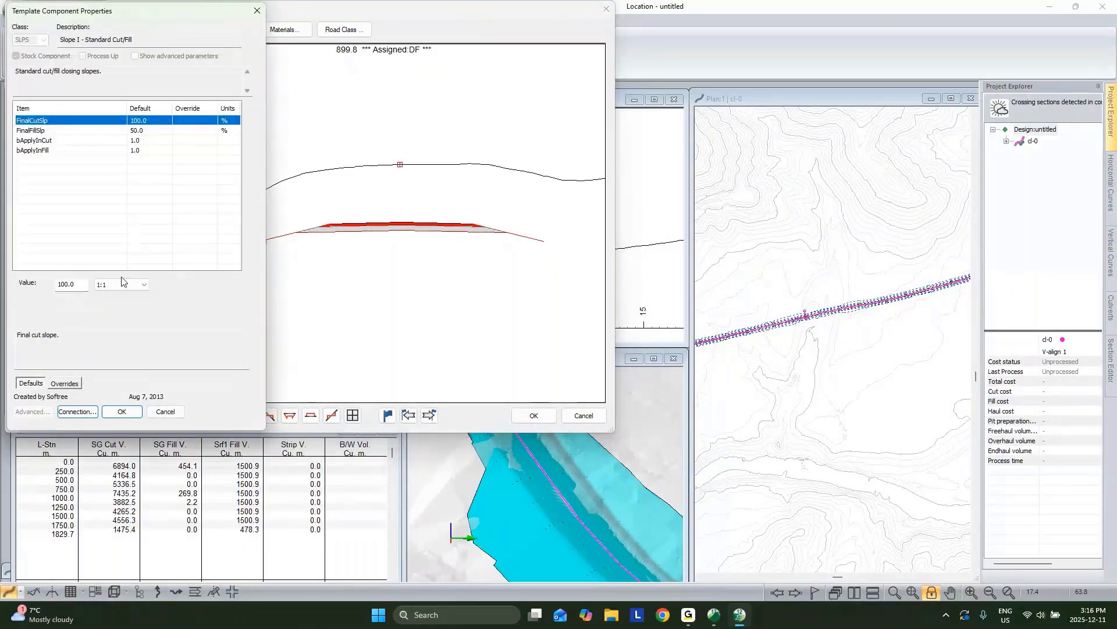
{"action": "left_click", "coordinate": [121, 286]}
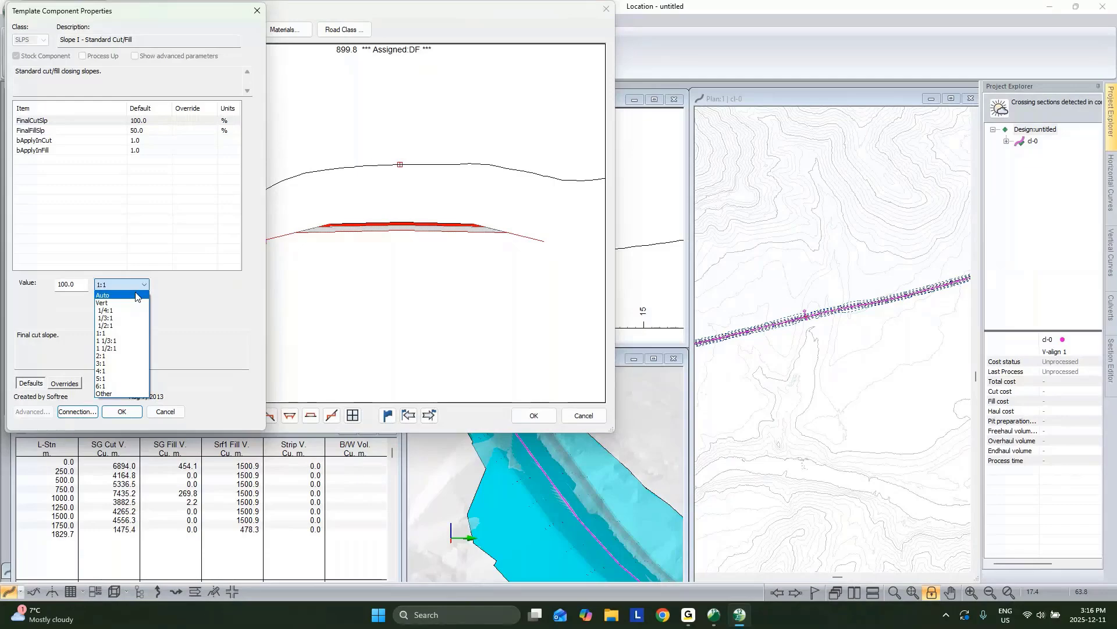
{"action": "left_click", "coordinate": [116, 348]}
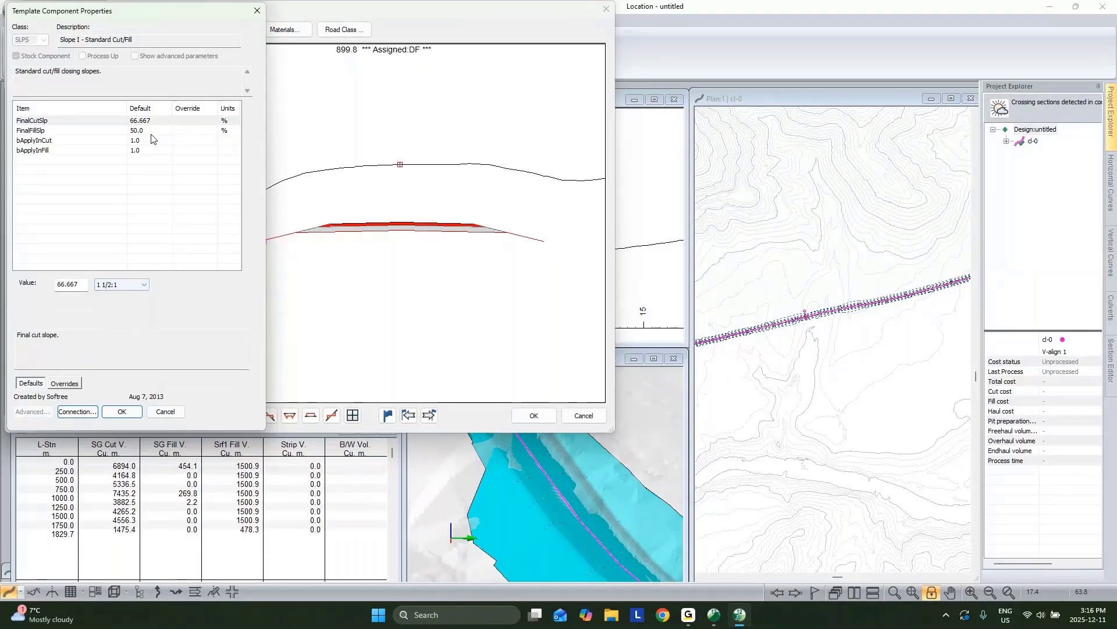
{"action": "left_click", "coordinate": [153, 132]}
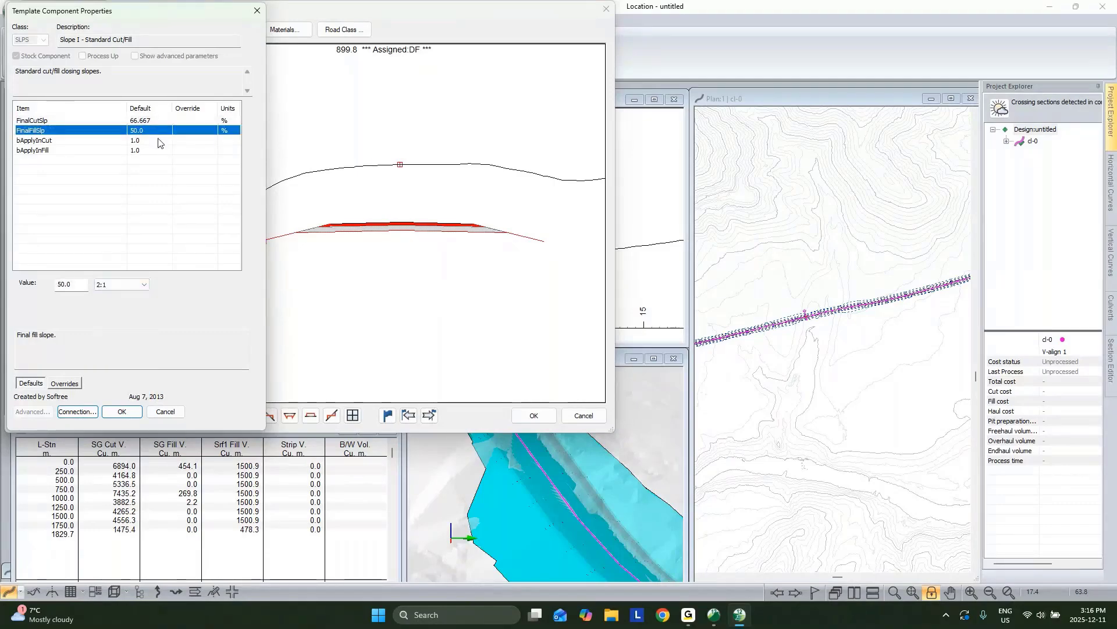
{"action": "left_click", "coordinate": [122, 411]}
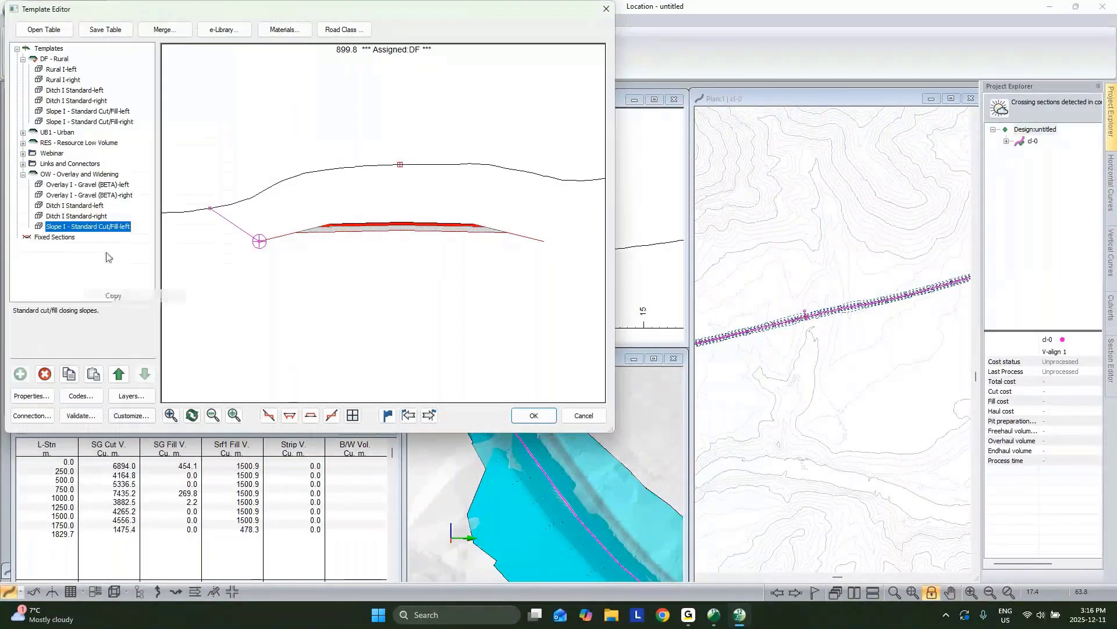
Step: Mirror the cut/fill slope to the right side and accept the OW - Overlay and Widening template
{"action": "right_click", "coordinate": [100, 226]}
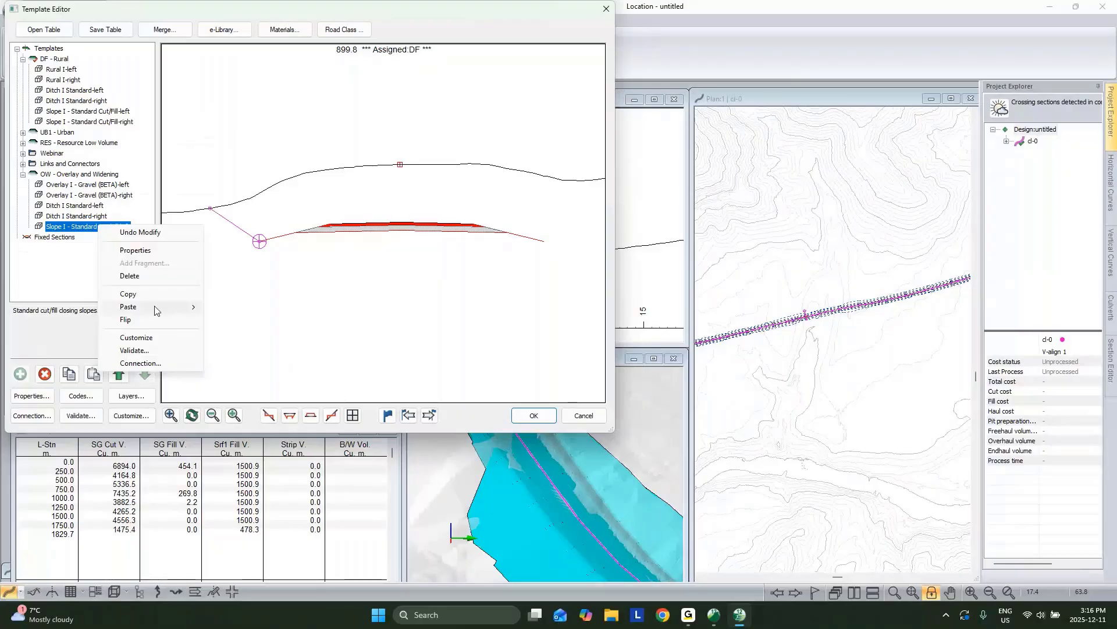
{"action": "left_click", "coordinate": [129, 319]}
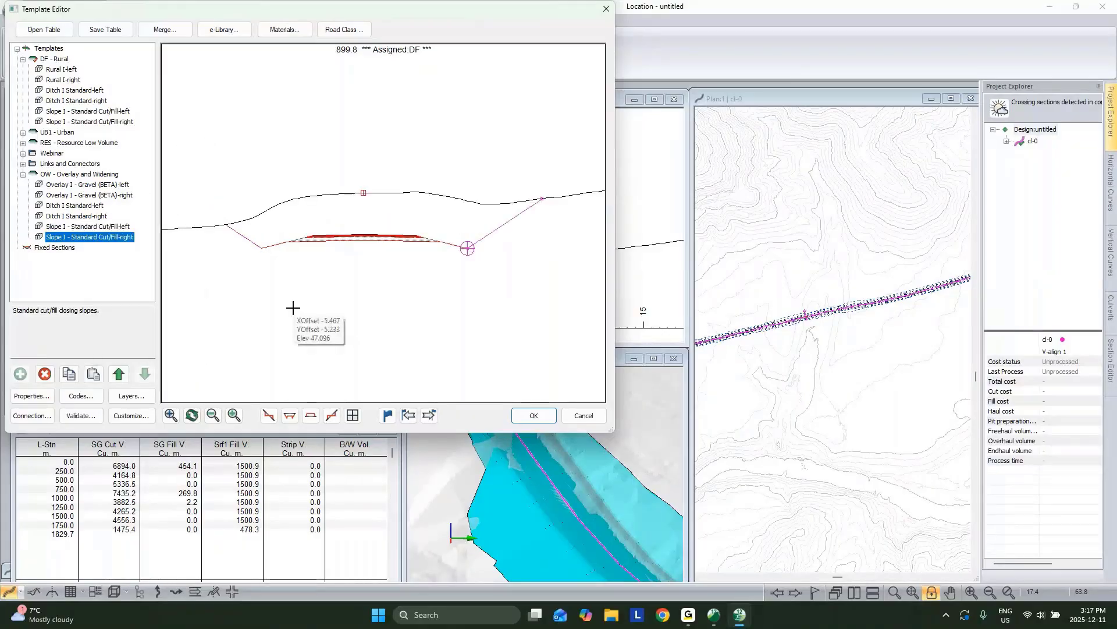
{"action": "middle_click_drag", "start_coordinate": [382, 228], "coordinate": [372, 194]}
{"action": "left_click", "coordinate": [58, 175]}
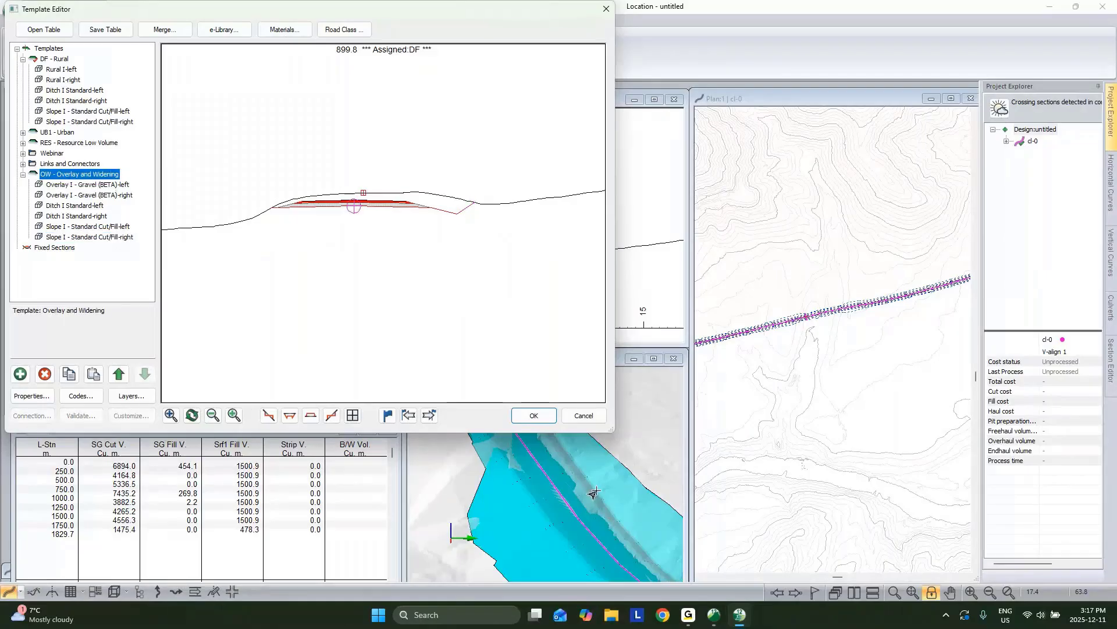
{"action": "left_click", "coordinate": [534, 416]}
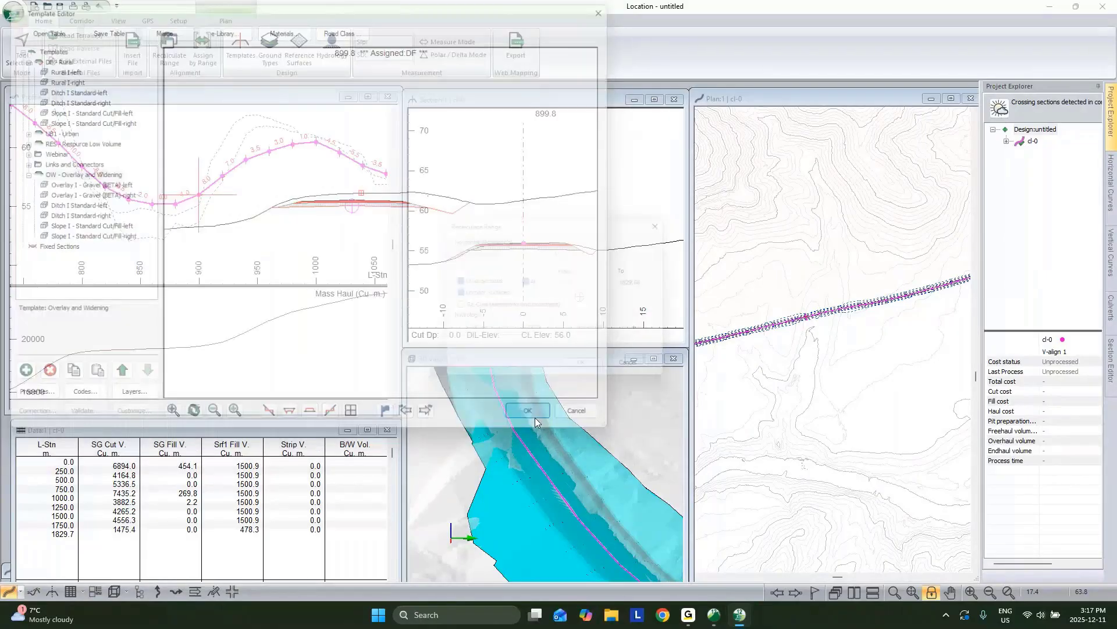
Step: Replace DF Rural with OW Overlay and Widening over cl-0's full station range and recalculate
{"action": "left_click", "coordinate": [579, 370]}
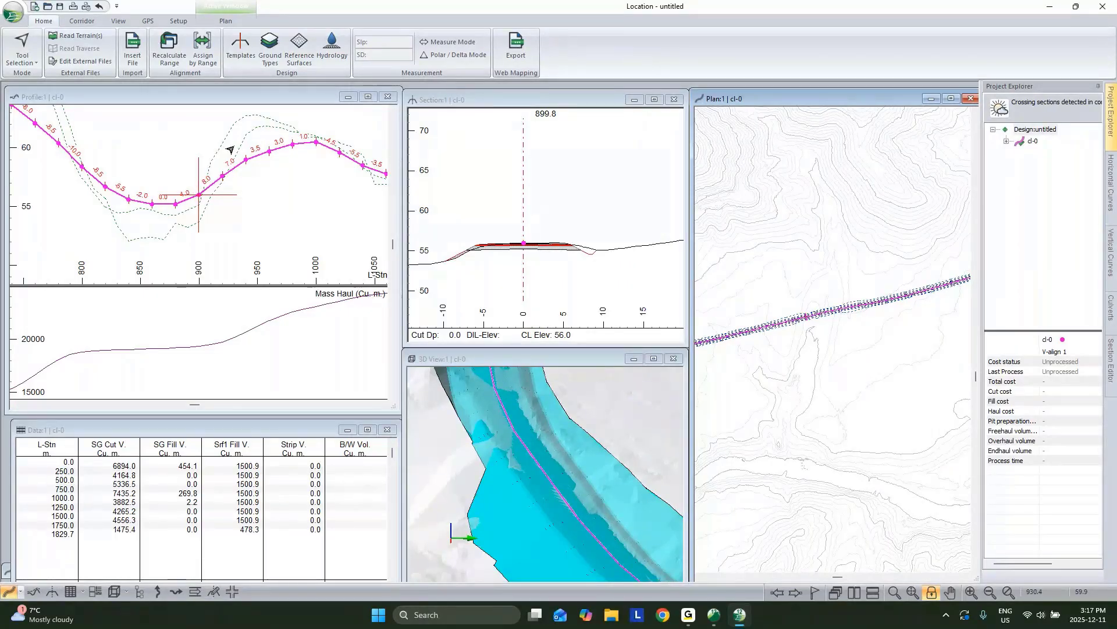
{"action": "left_click", "coordinate": [203, 50]}
{"action": "left_click", "coordinate": [400, 212]}
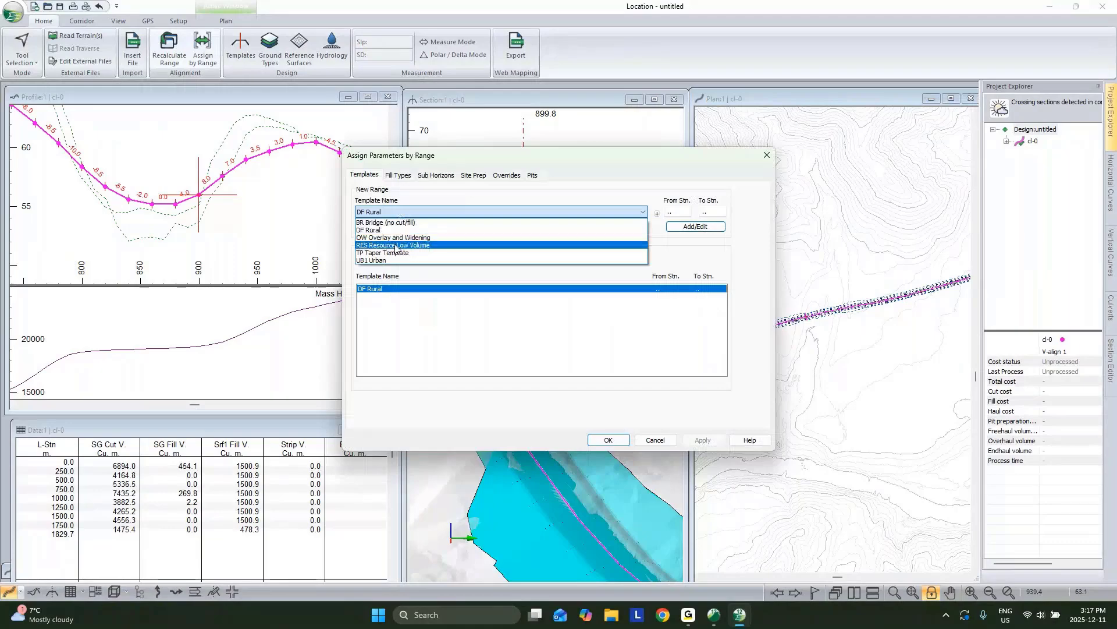
{"action": "left_click", "coordinate": [503, 238]}
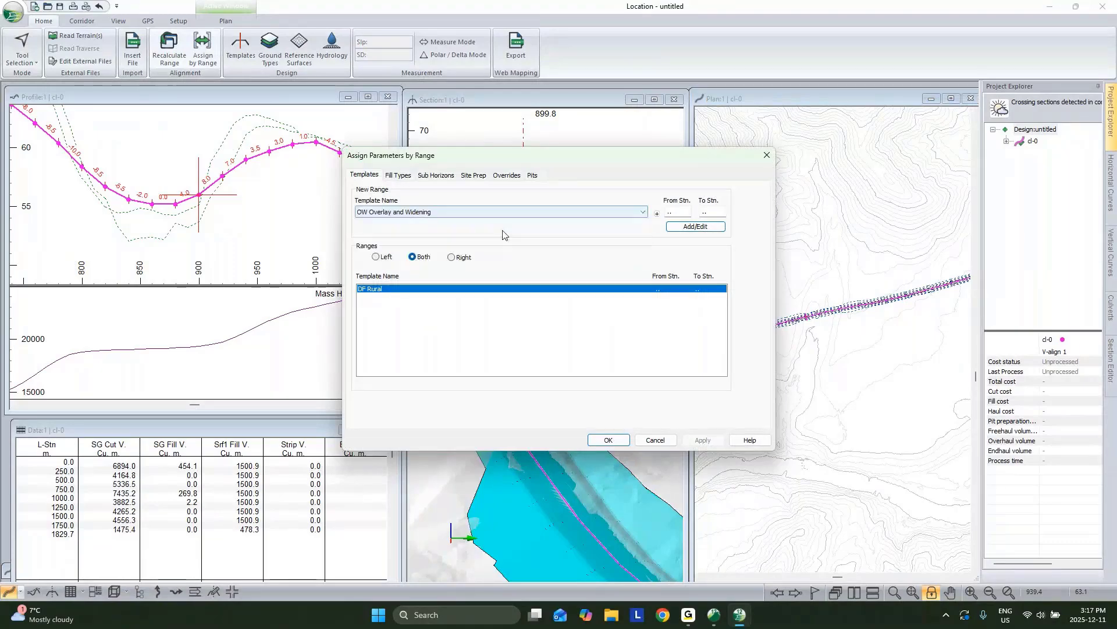
{"action": "left_click", "coordinate": [693, 227]}
{"action": "left_click", "coordinate": [608, 441]}
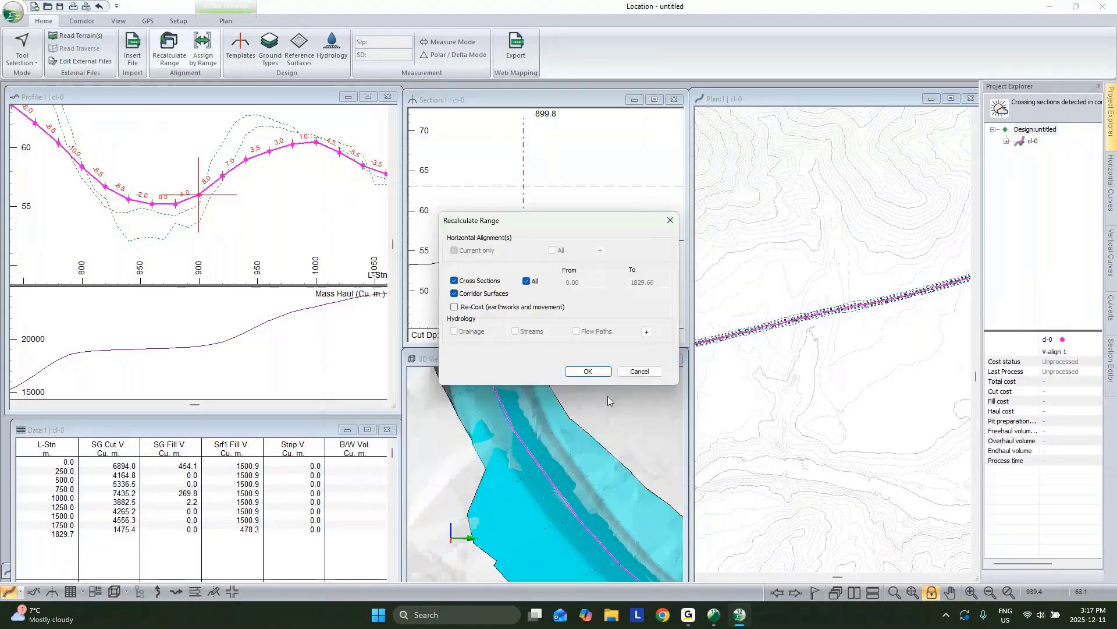
{"action": "left_click", "coordinate": [603, 373]}
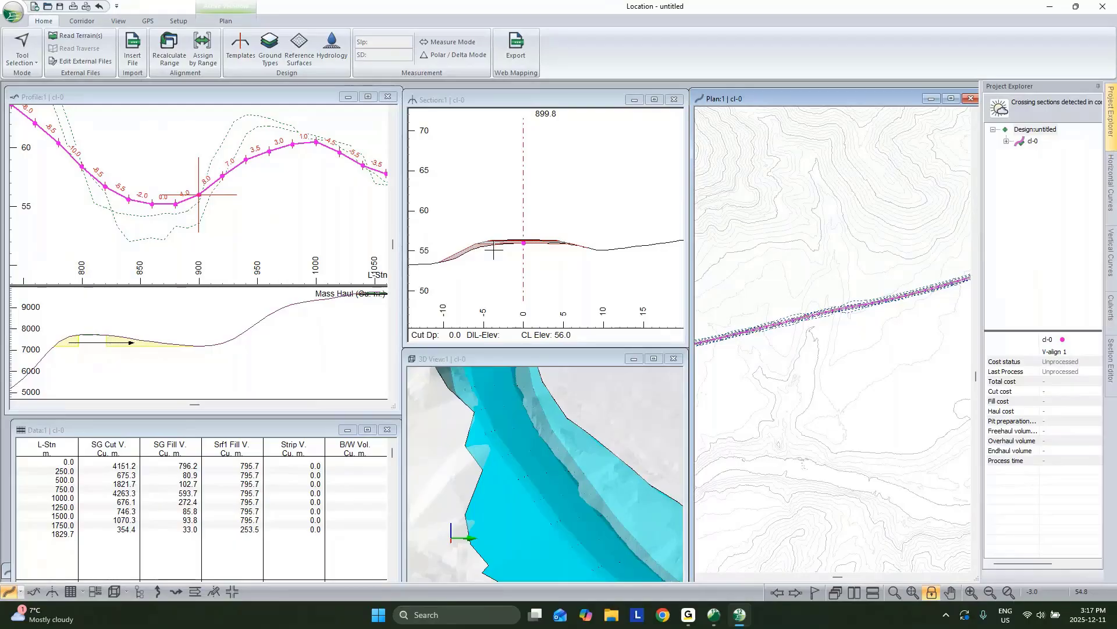
Step: Turn off hatching of the Srf4 fill area in the cross-section view
{"action": "scroll", "coordinate": [492, 247], "scroll_direction": "up", "scroll_amount": 5}
{"action": "right_click", "coordinate": [473, 241]}
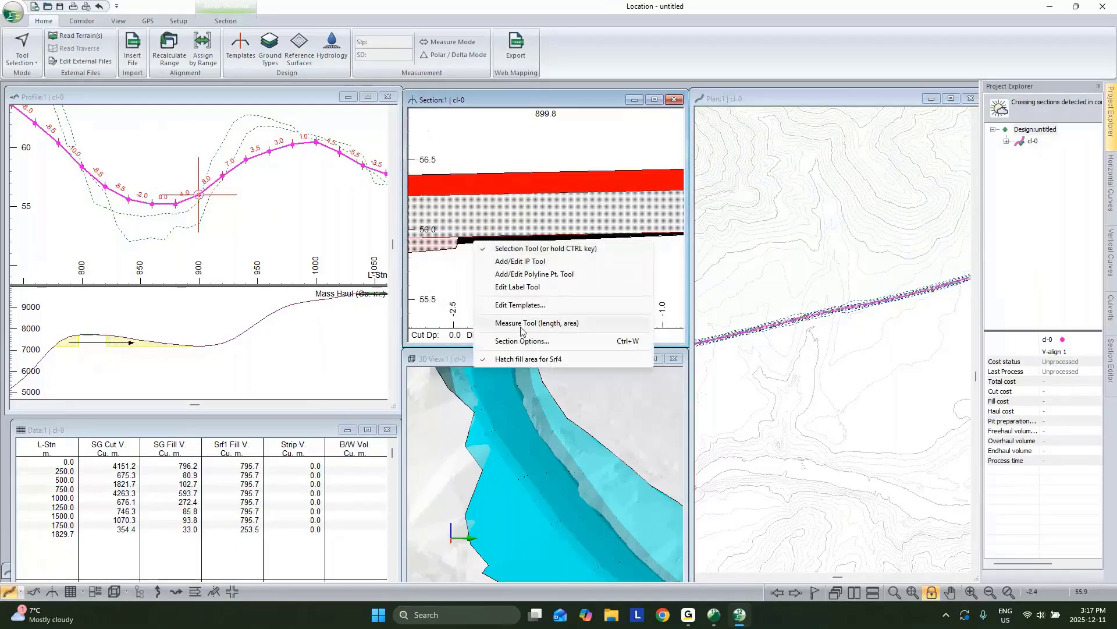
{"action": "left_click", "coordinate": [518, 358]}
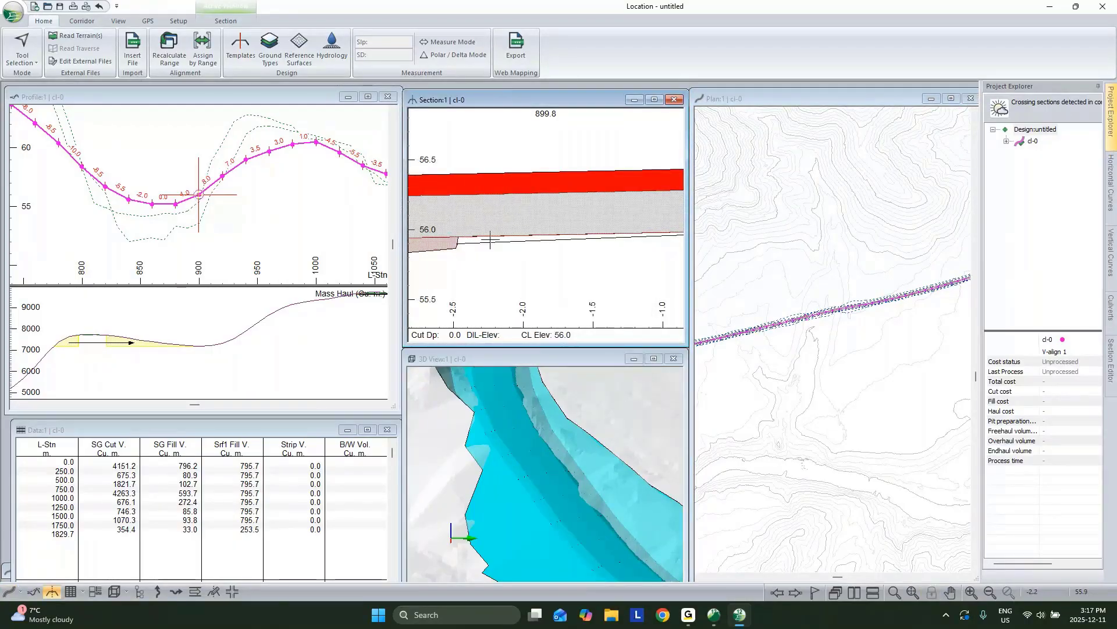
Step: Zoom, pan and orbit the profile and 3D views, showing the cross-section near station 1000
{"action": "scroll", "coordinate": [490, 241], "scroll_direction": "down", "scroll_amount": 6}
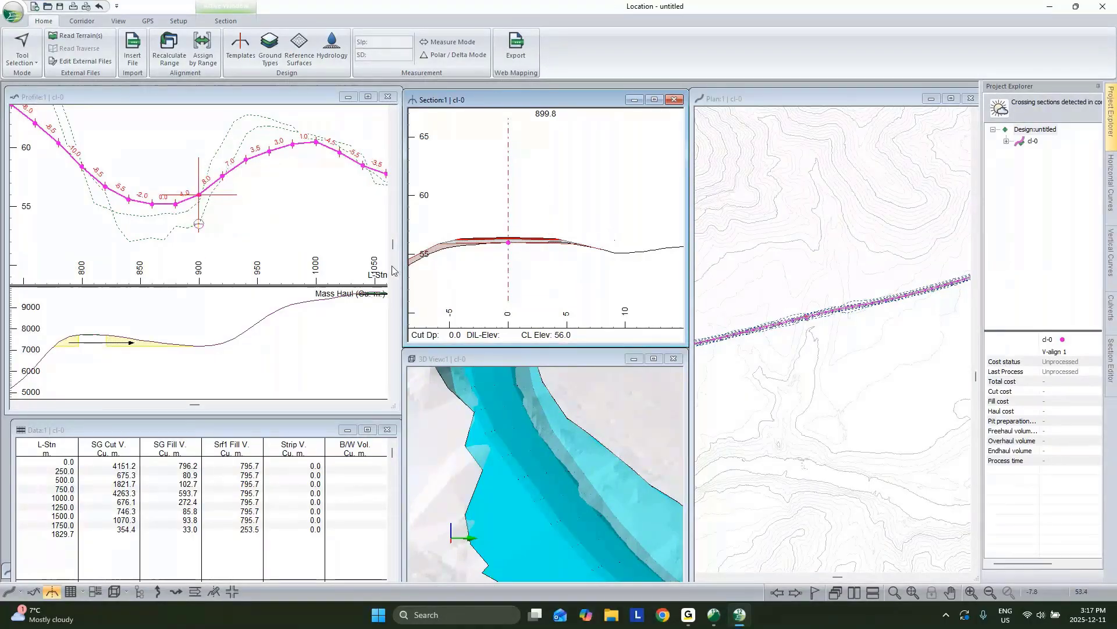
{"action": "scroll", "coordinate": [299, 224], "scroll_direction": "down", "scroll_amount": 5}
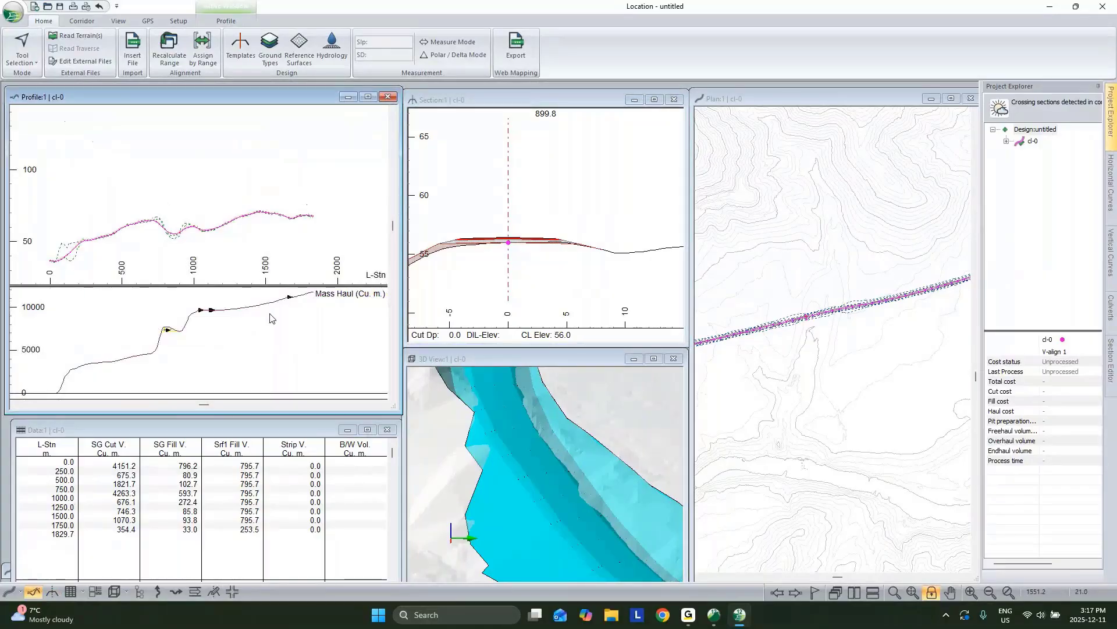
{"action": "scroll", "coordinate": [612, 560], "scroll_direction": "down", "scroll_amount": 5}
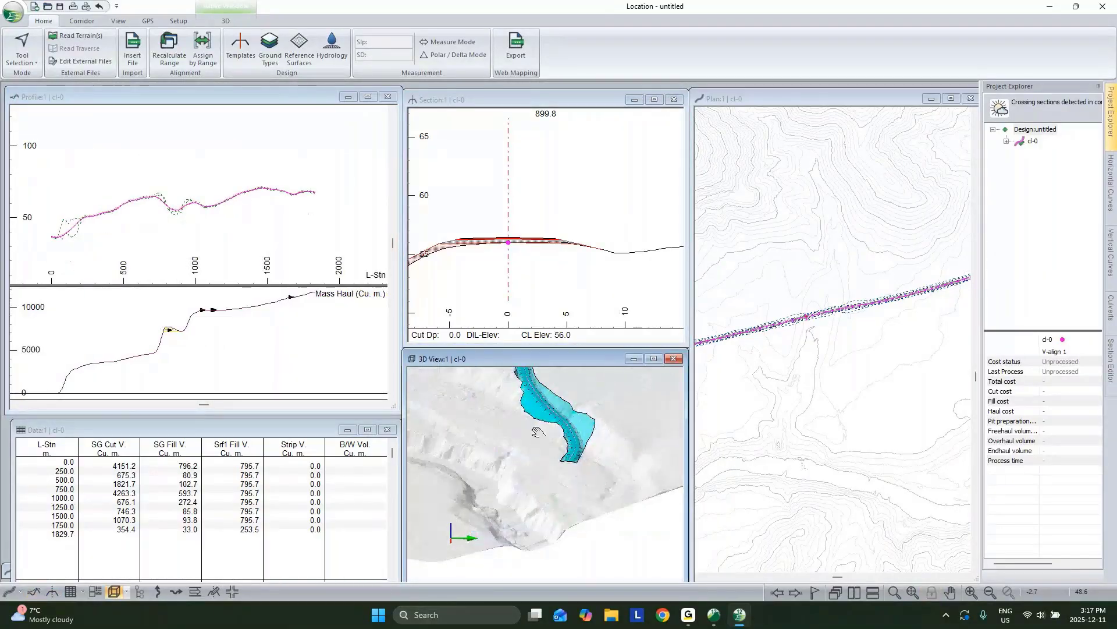
{"action": "middle_click_drag", "start_coordinate": [522, 432], "coordinate": [573, 502]}
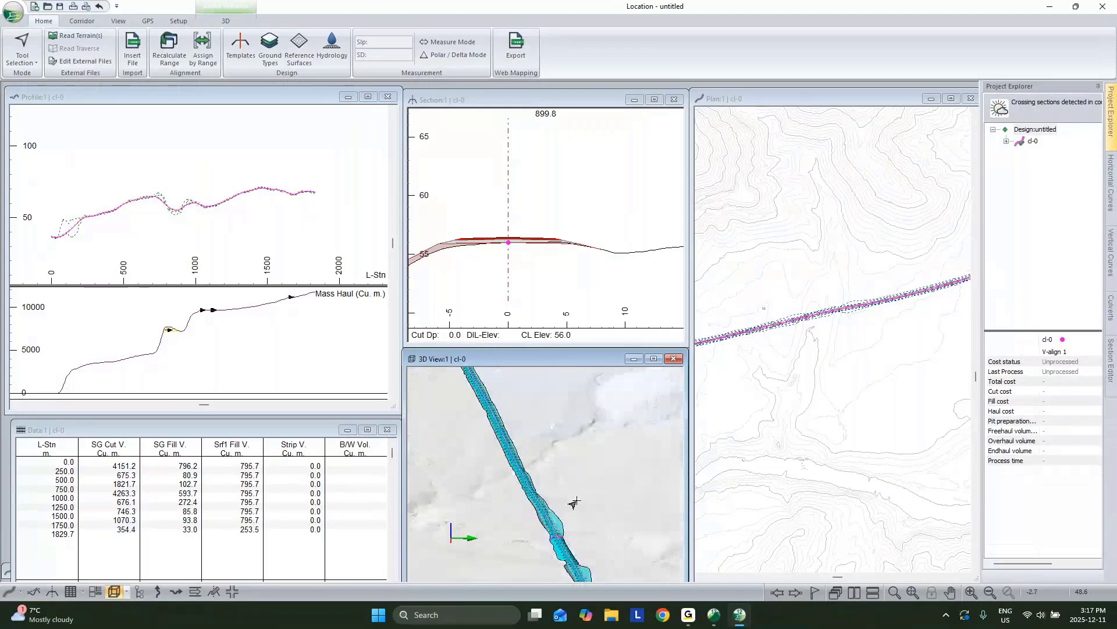
{"action": "left_click_drag", "start_coordinate": [573, 503], "coordinate": [594, 497]}
{"action": "scroll", "coordinate": [182, 205], "scroll_direction": "up", "scroll_amount": 3}
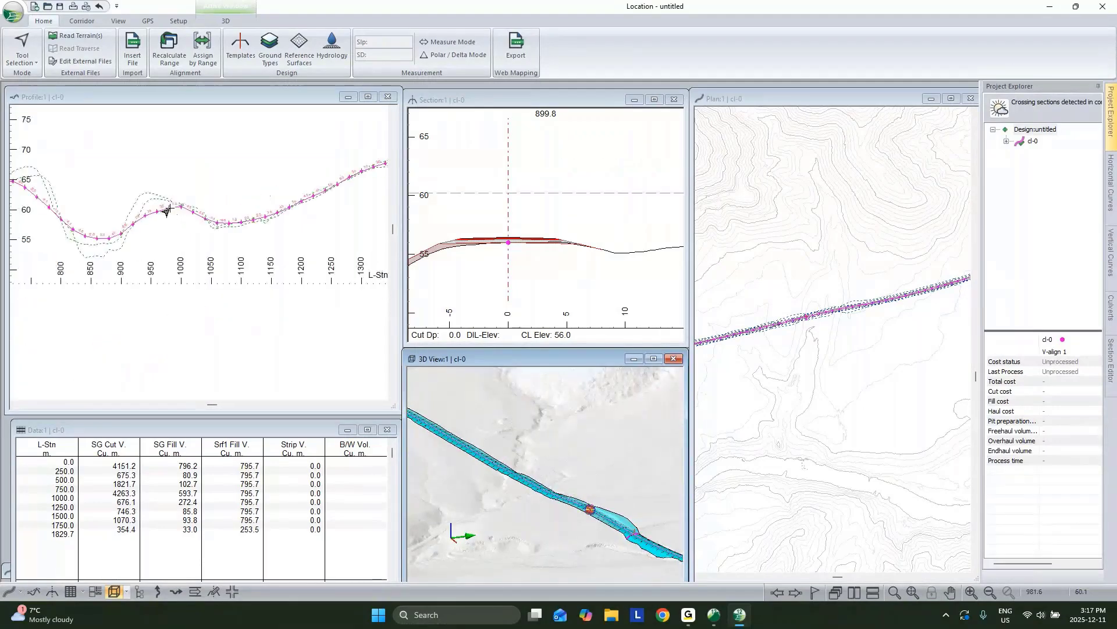
{"action": "left_click", "coordinate": [178, 210]}
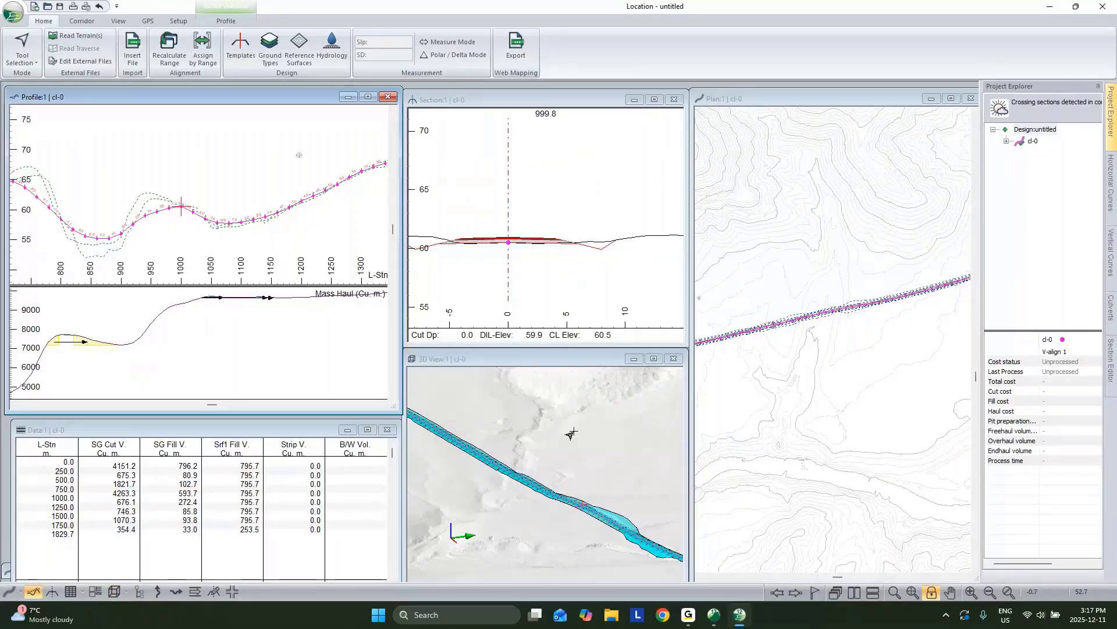
{"action": "left_click_drag", "start_coordinate": [570, 433], "coordinate": [566, 474]}
{"action": "scroll", "coordinate": [631, 211], "scroll_direction": "up", "scroll_amount": 1}
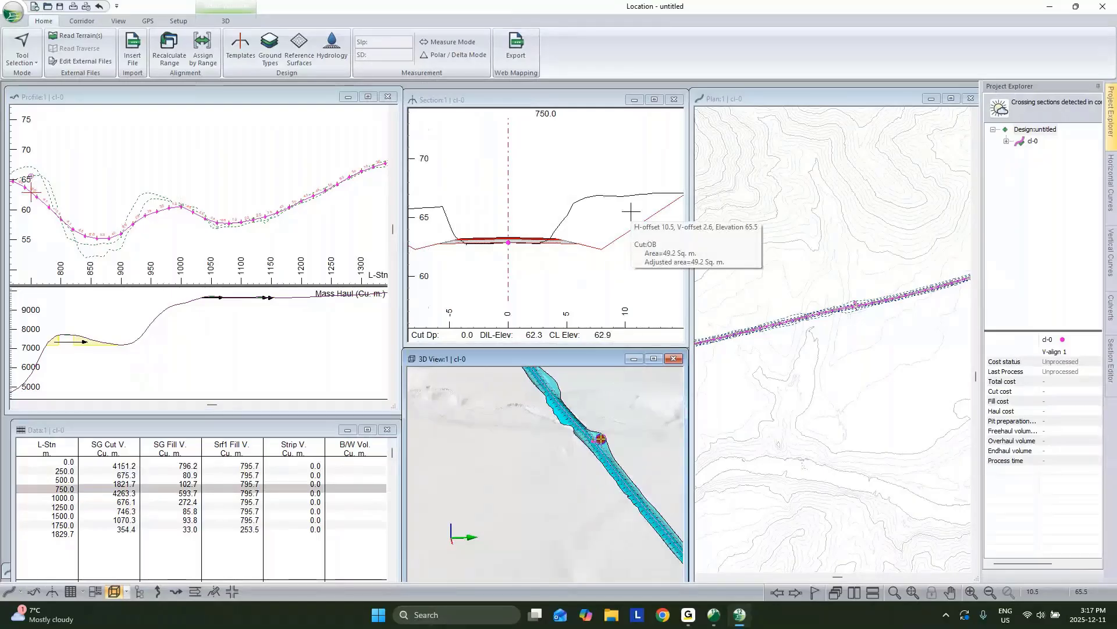
{"action": "middle_click_drag", "start_coordinate": [551, 526], "coordinate": [525, 434]}
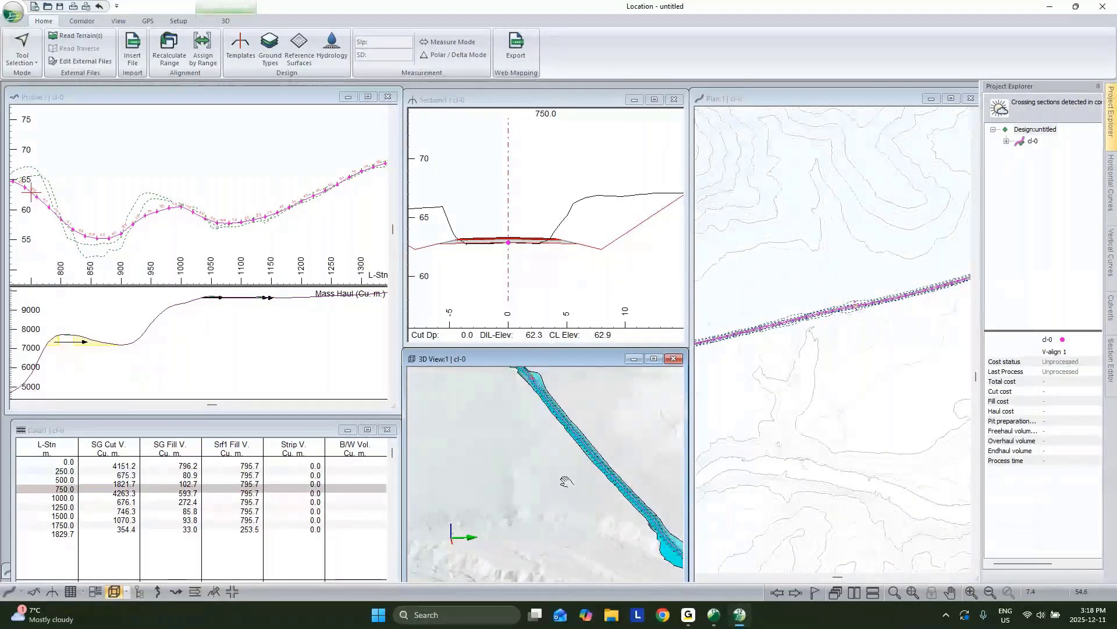
{"action": "middle_click_drag", "start_coordinate": [566, 481], "coordinate": [513, 409]}
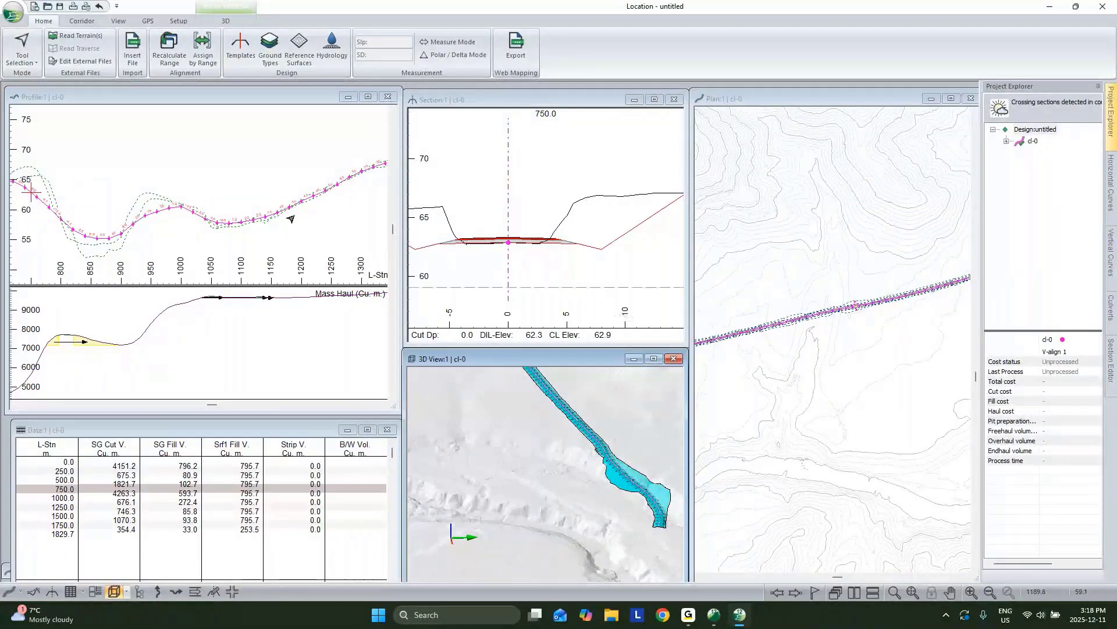
{"action": "scroll", "coordinate": [291, 219], "scroll_direction": "down", "scroll_amount": 2}
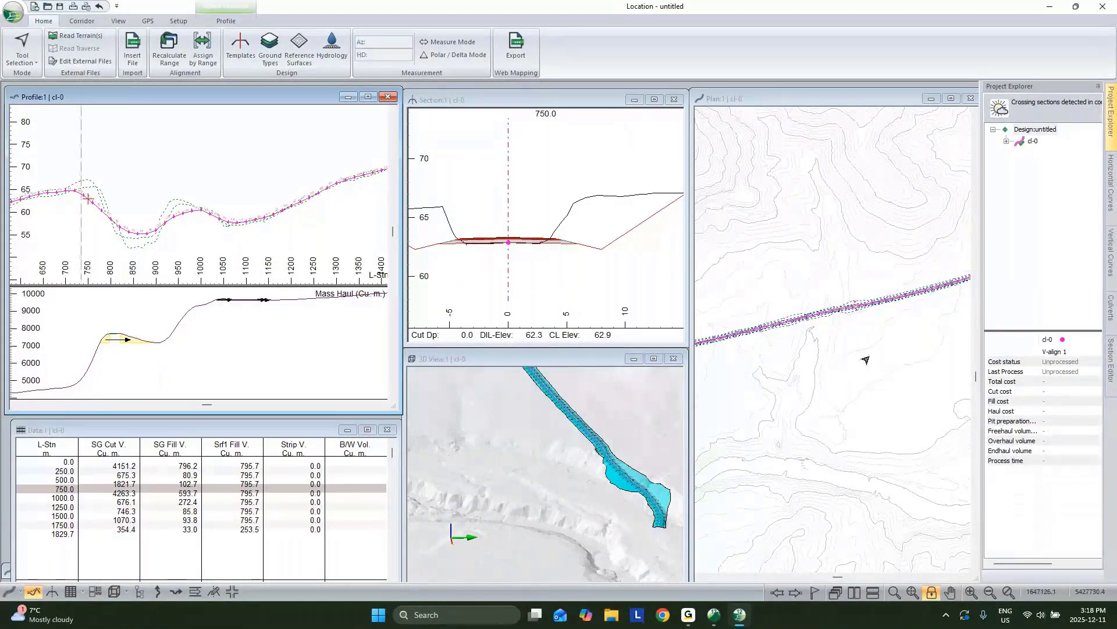
{"action": "left_click", "coordinate": [738, 399]}
{"action": "left_click", "coordinate": [74, 179]}
{"action": "scroll", "coordinate": [74, 179], "scroll_direction": "up", "scroll_amount": 2}
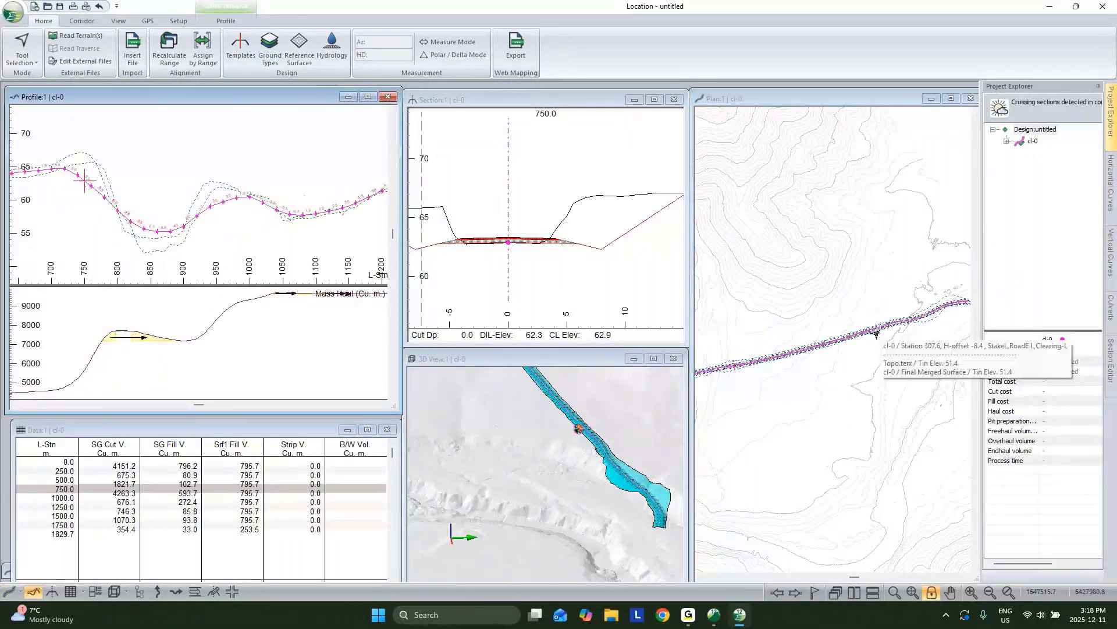
{"action": "left_click", "coordinate": [843, 337]}
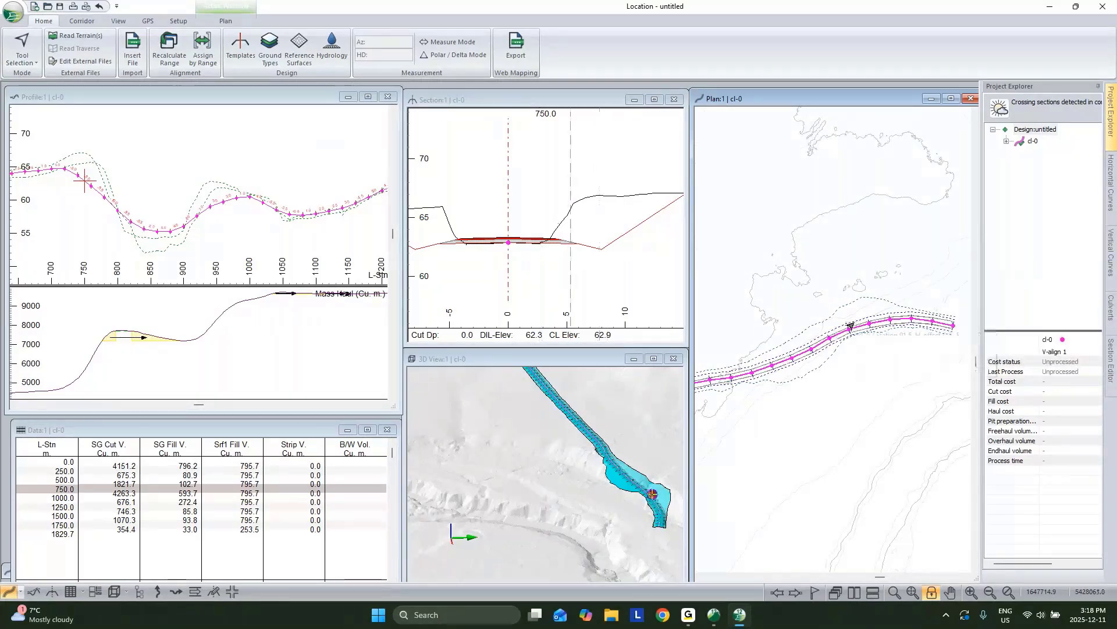
{"action": "mouse_move", "coordinate": [853, 316]}
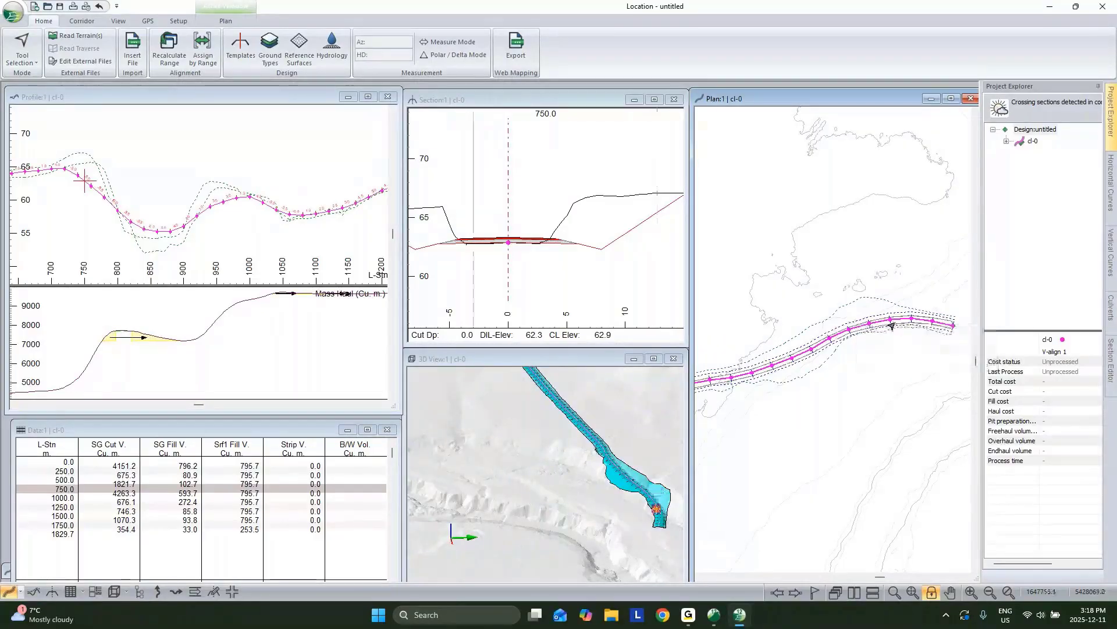
{"action": "mouse_move", "coordinate": [891, 327]}
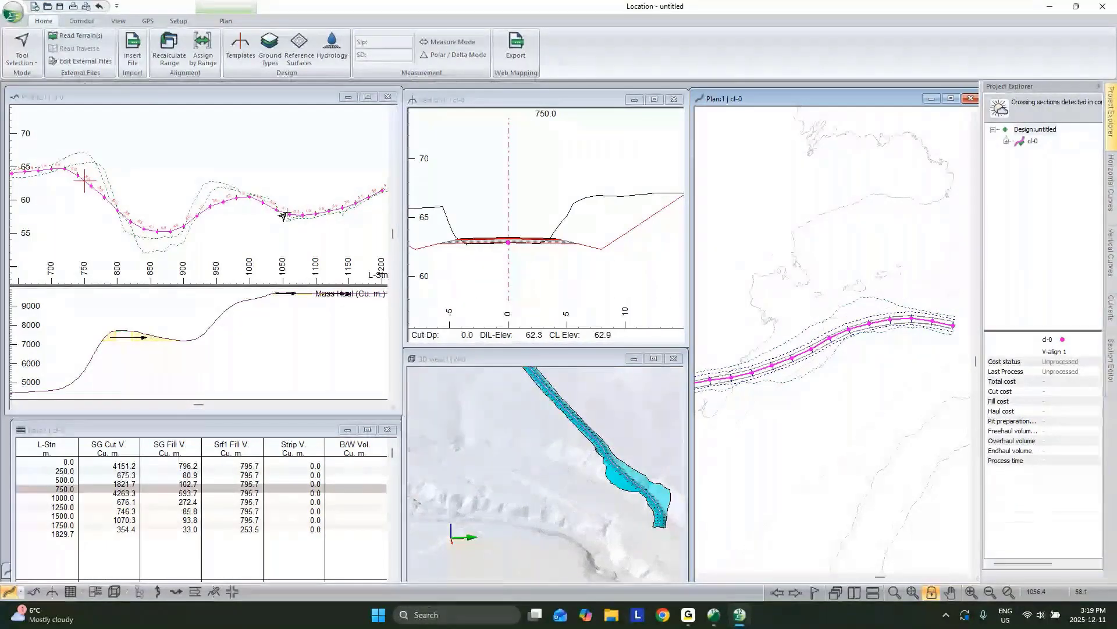
{"action": "mouse_move", "coordinate": [282, 214]}
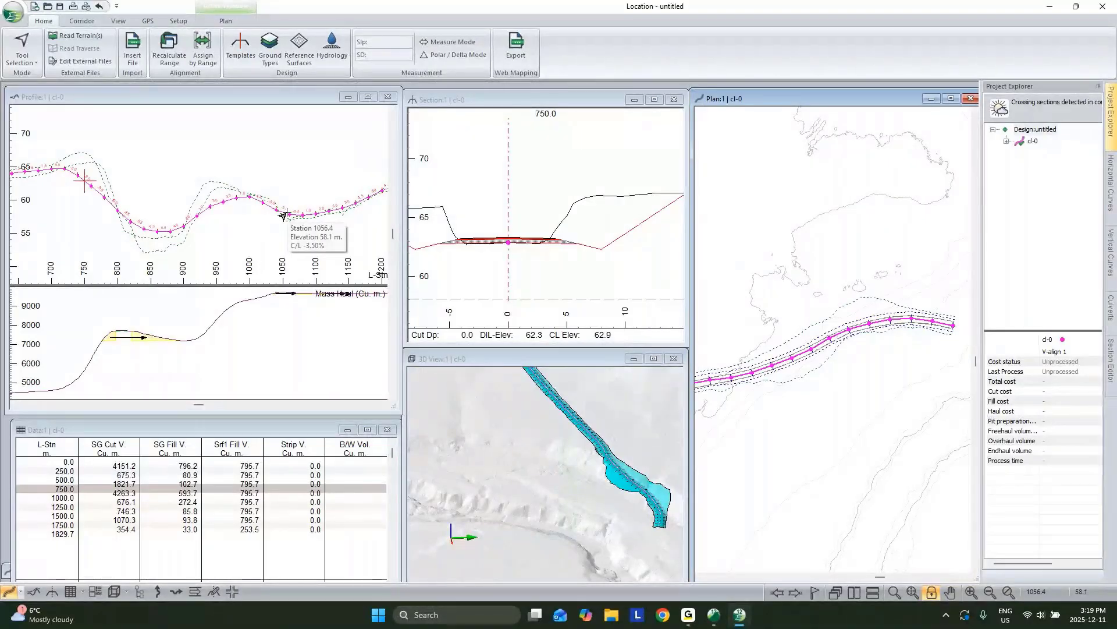
{"action": "mouse_move", "coordinate": [1028, 142]}
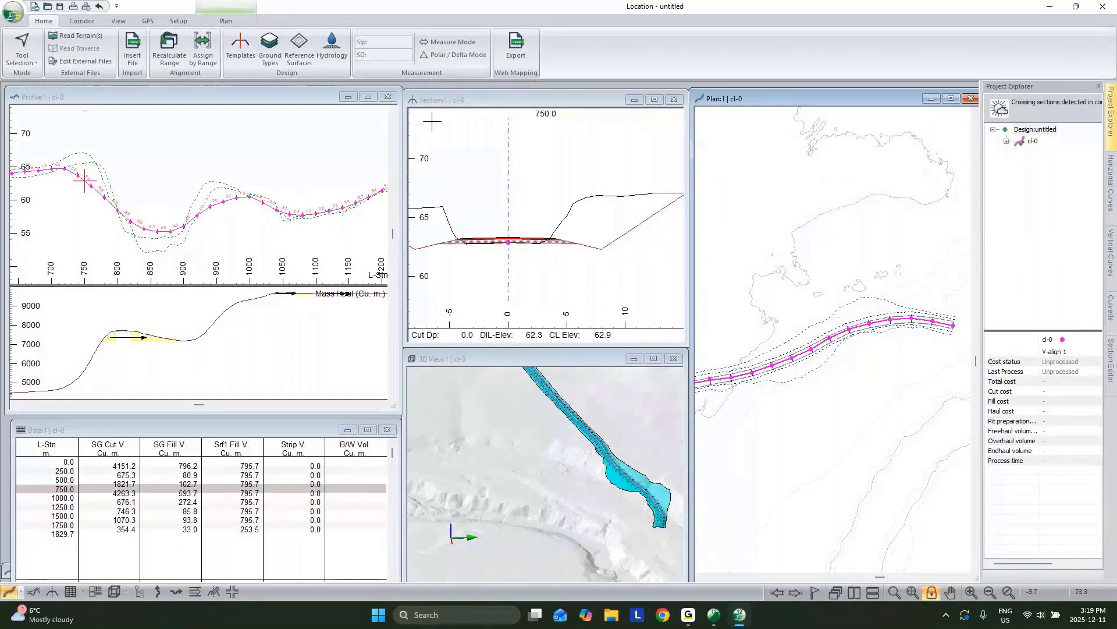
{"action": "middle_click_drag", "start_coordinate": [249, 192], "coordinate": [219, 206]}
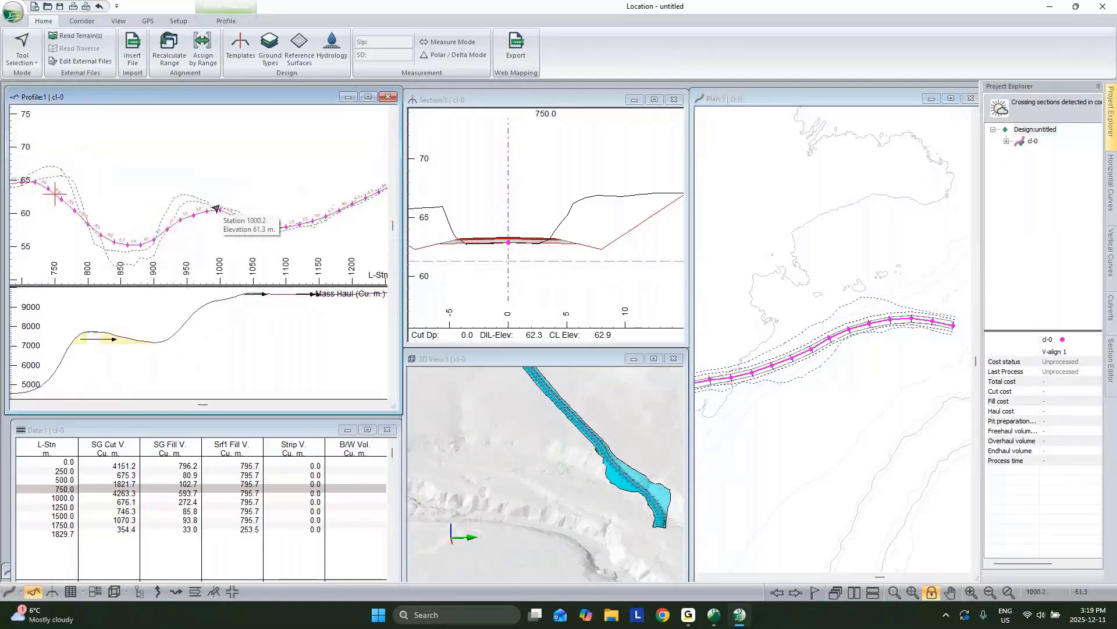
Step: Create a new horizontal alignment, H-align2, based on cl-0
{"action": "right_click", "coordinate": [1033, 141]}
{"action": "left_click", "coordinate": [1031, 149]}
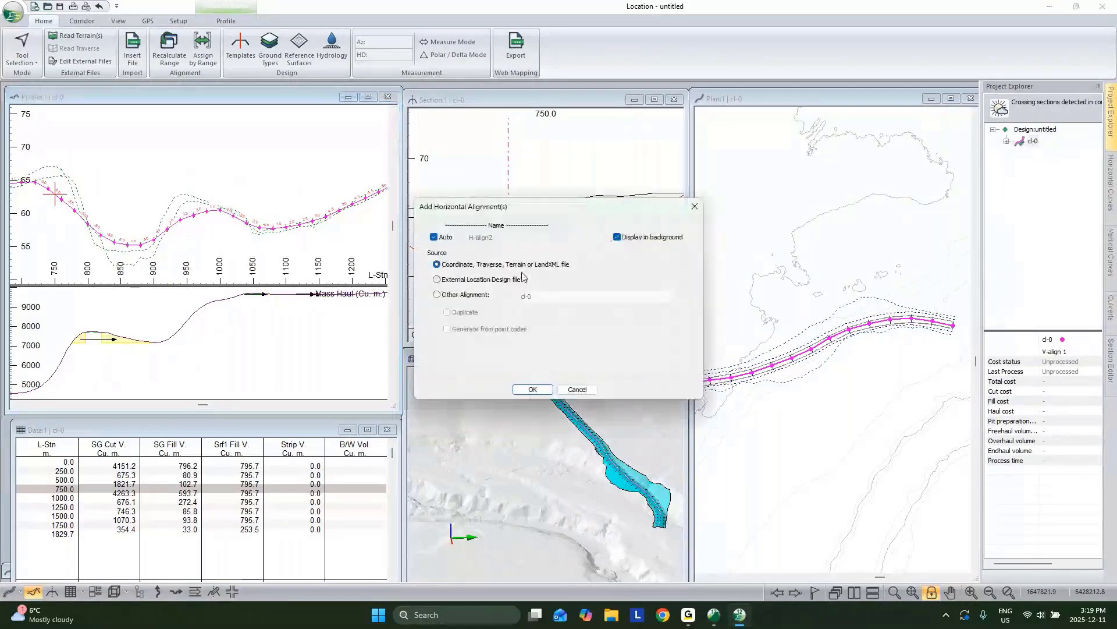
{"action": "left_click", "coordinate": [438, 294]}
{"action": "left_click", "coordinate": [533, 389]}
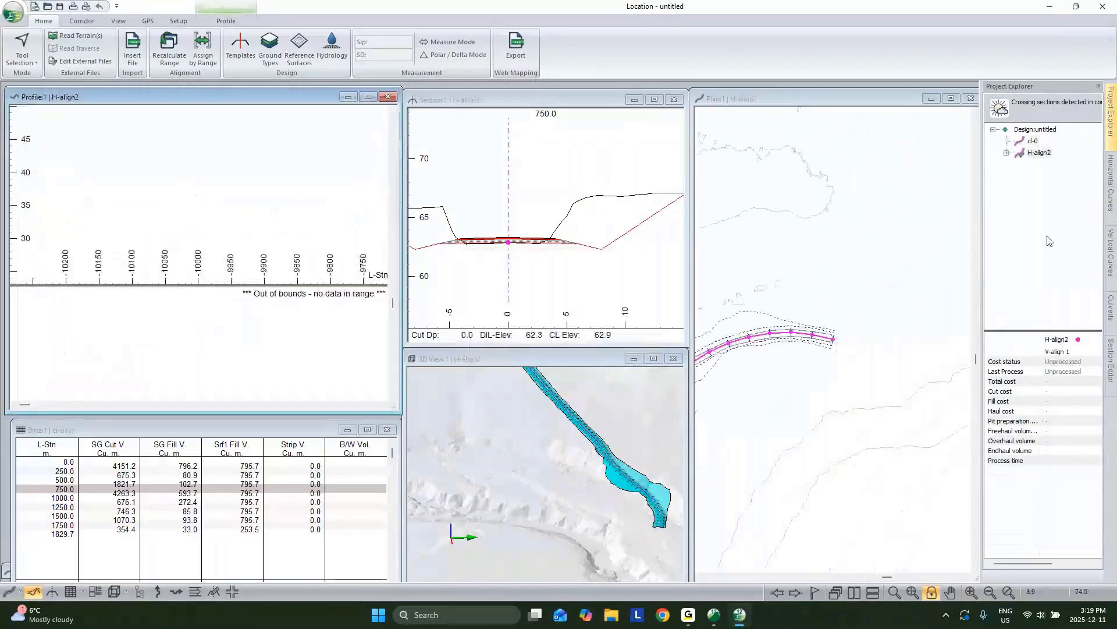
Step: Open the 3D display and export settings for the merged surface, then cancel both
{"action": "double_click", "coordinate": [560, 415]}
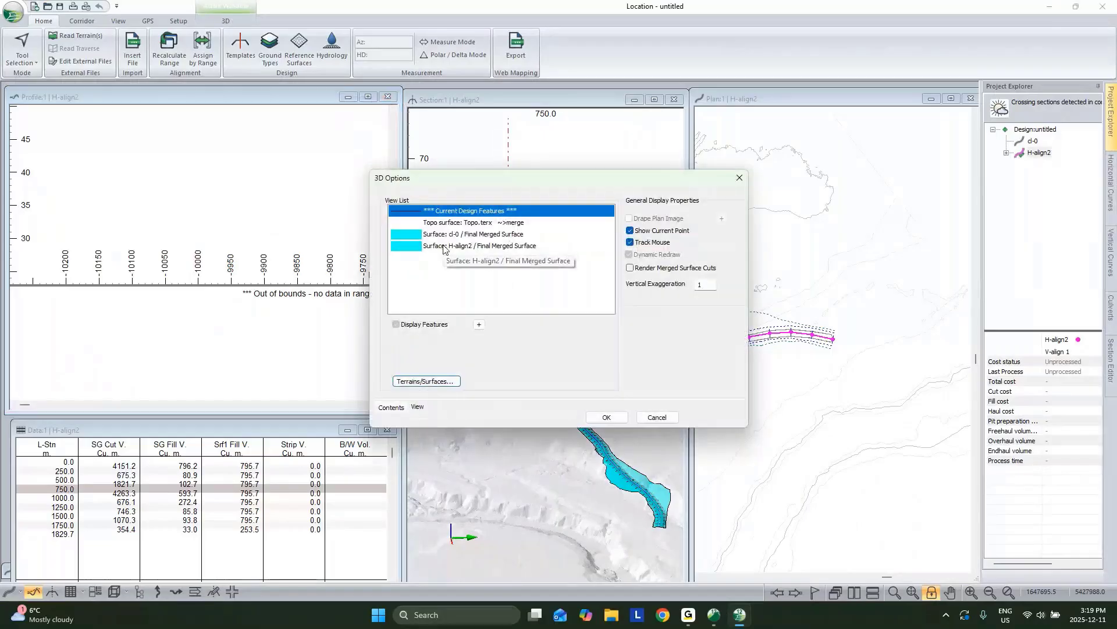
{"action": "left_click", "coordinate": [445, 234]}
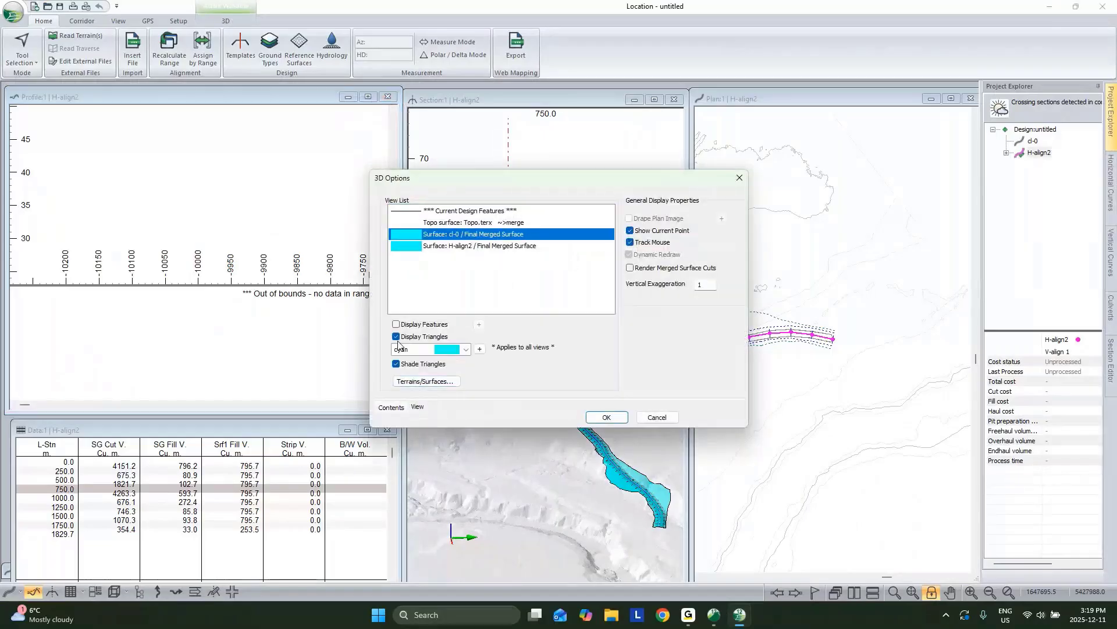
{"action": "double_click", "coordinate": [439, 219]}
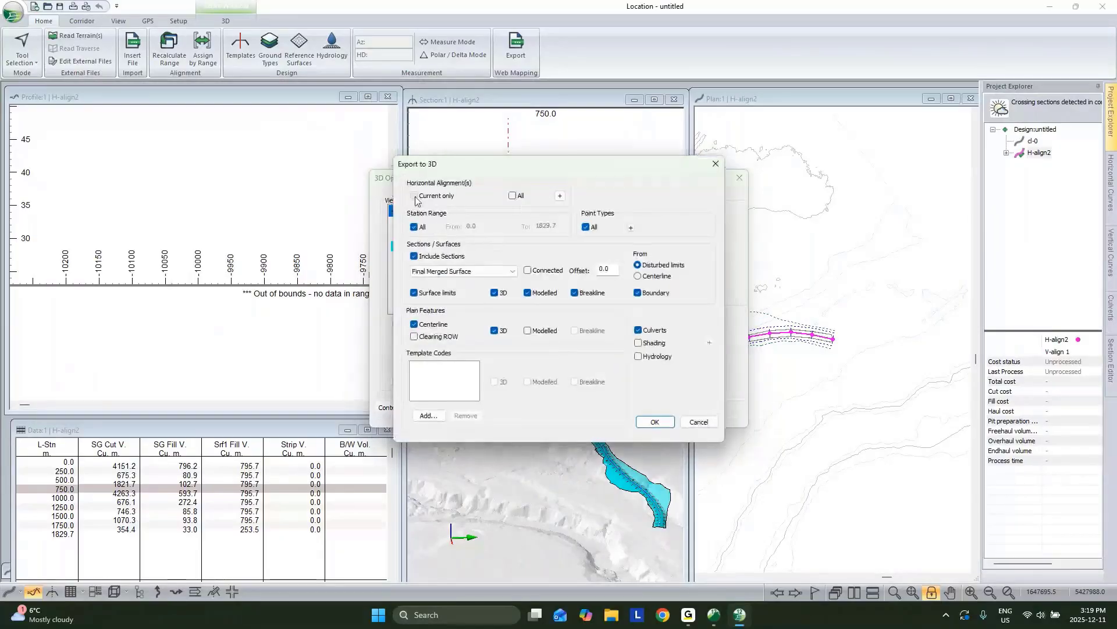
{"action": "left_click", "coordinate": [681, 421]}
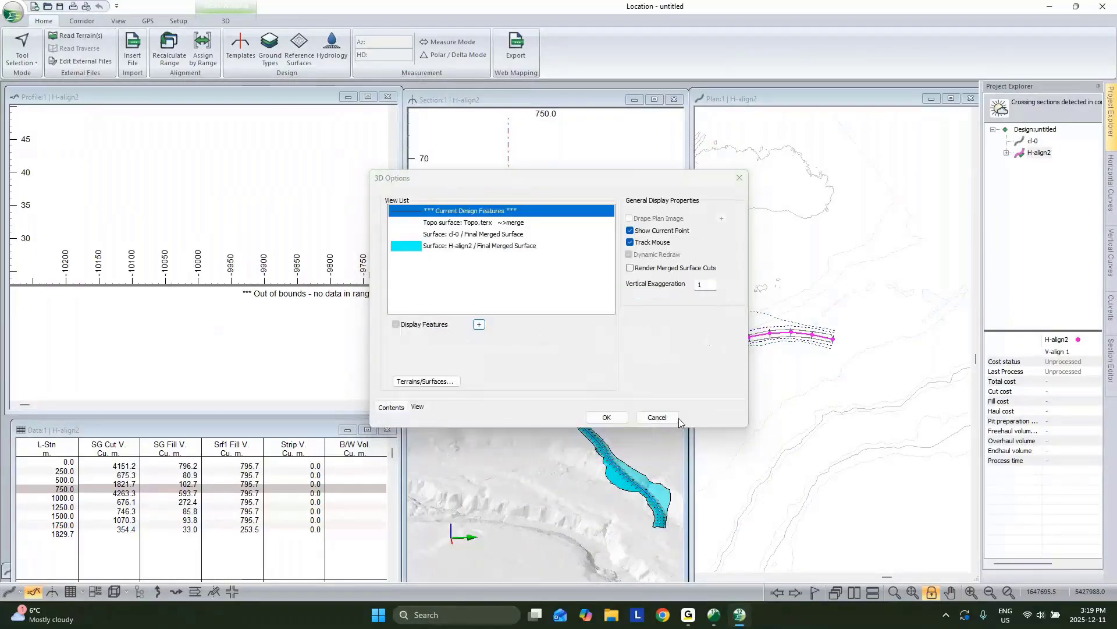
{"action": "left_click", "coordinate": [648, 422]}
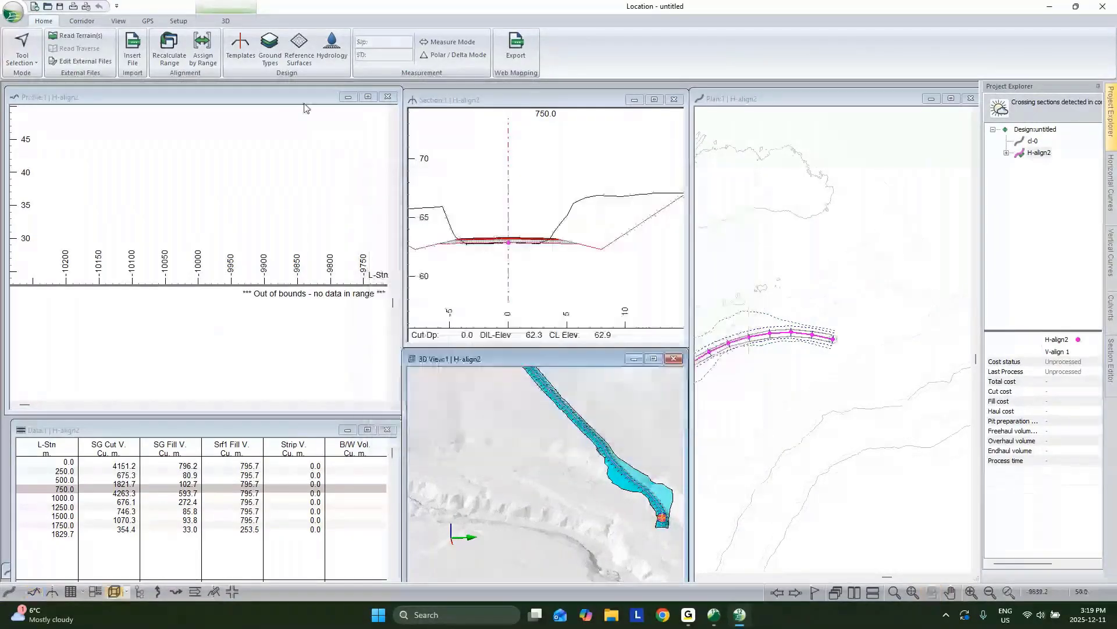
Step: Fit the profile and plan views to show the whole H-align2 alignment
{"action": "left_click", "coordinate": [914, 592]}
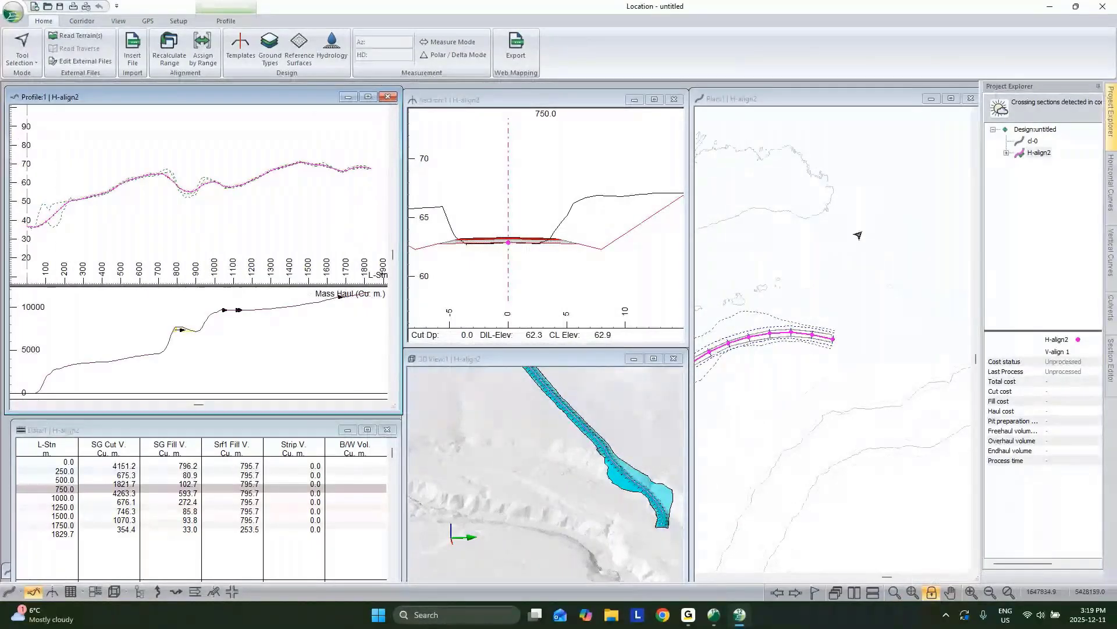
{"action": "left_click", "coordinate": [858, 235]}
{"action": "scroll", "coordinate": [887, 322], "scroll_direction": "down", "scroll_amount": 5}
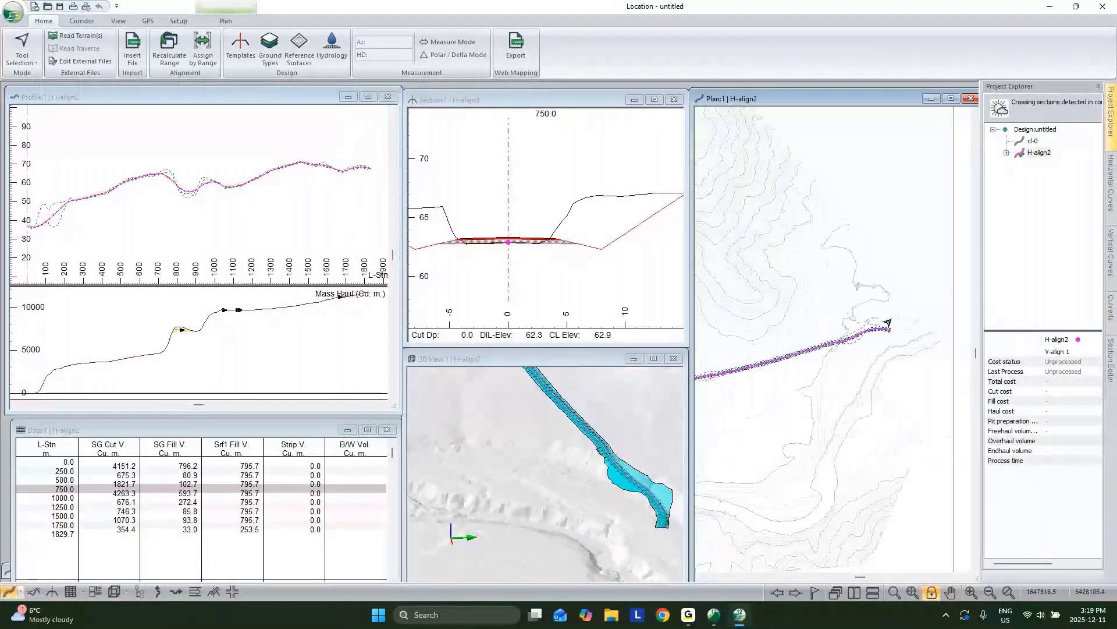
{"action": "scroll", "coordinate": [872, 336], "scroll_direction": "up", "scroll_amount": 6}
{"action": "scroll", "coordinate": [872, 335], "scroll_direction": "up", "scroll_amount": 1}
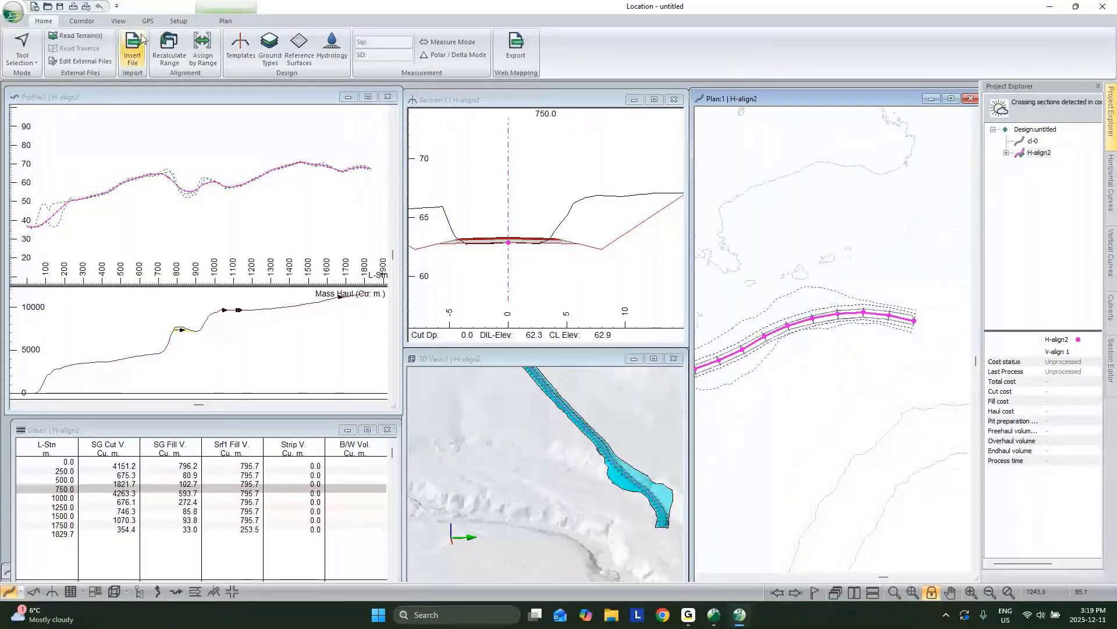
Step: Convert the polyline to a curved alignment with minimum radius 100, maximum offset .75, accepting 17 IPs
{"action": "left_click", "coordinate": [81, 21]}
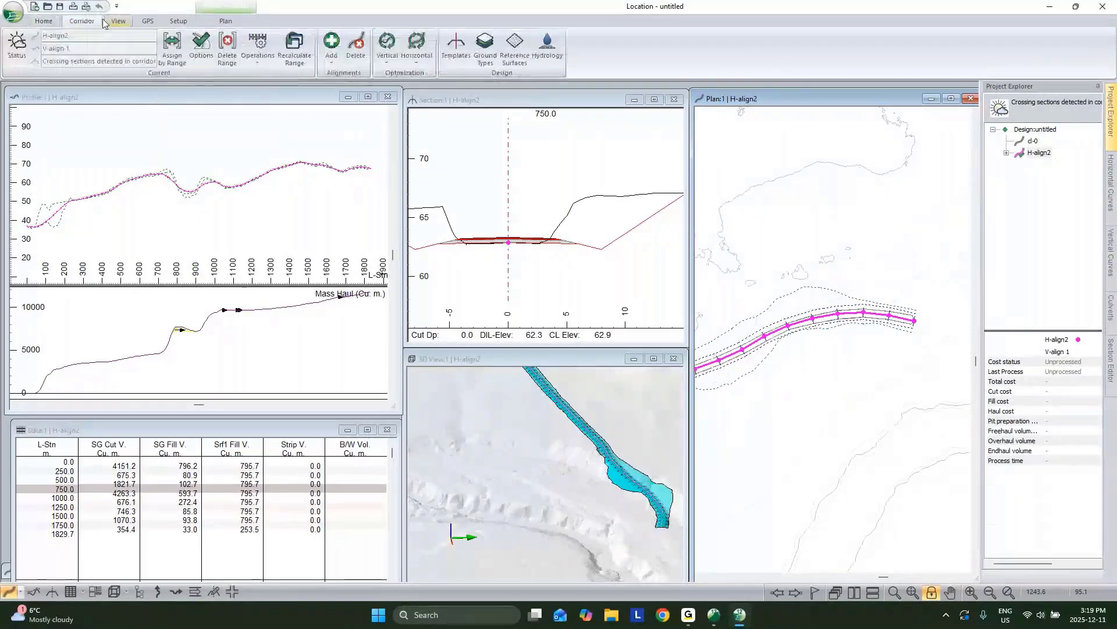
{"action": "left_click", "coordinate": [268, 60]}
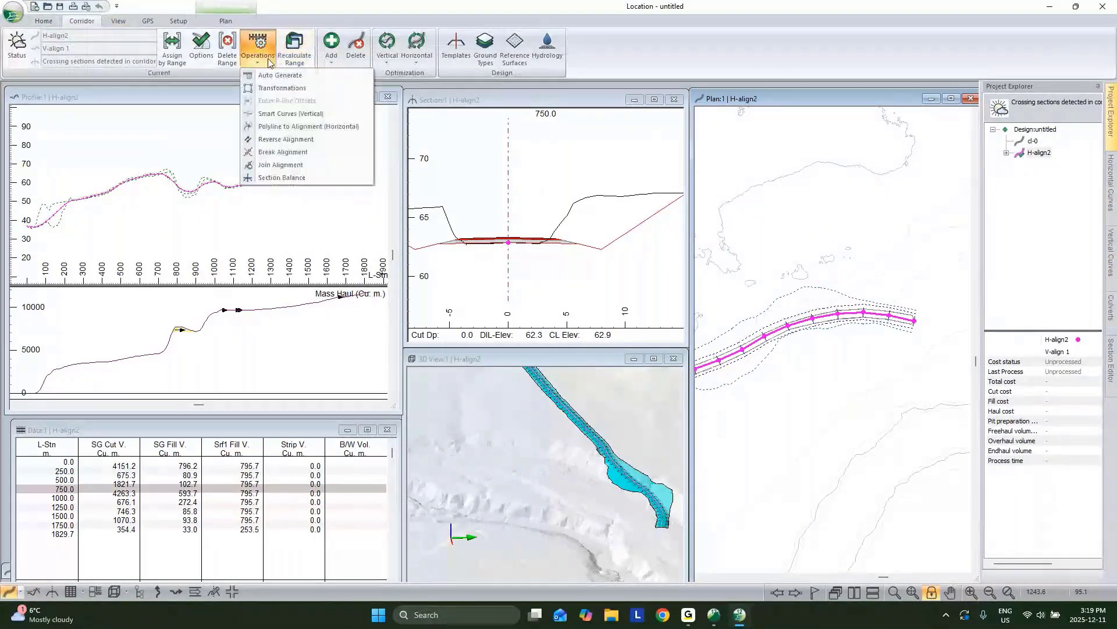
{"action": "left_click", "coordinate": [272, 127]}
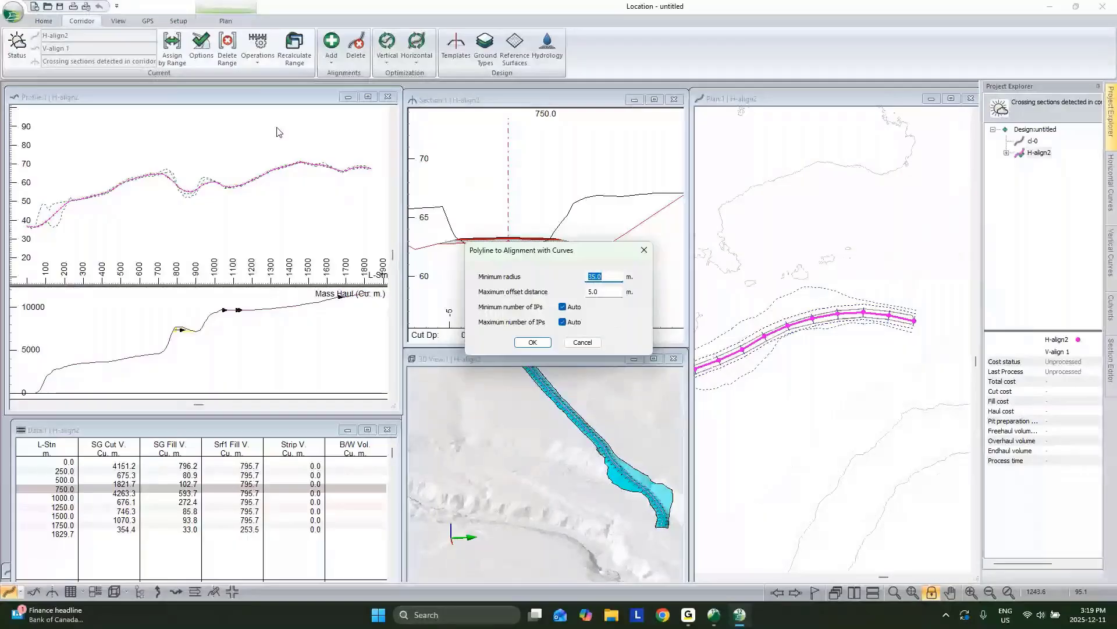
{"action": "type", "text": "100"}
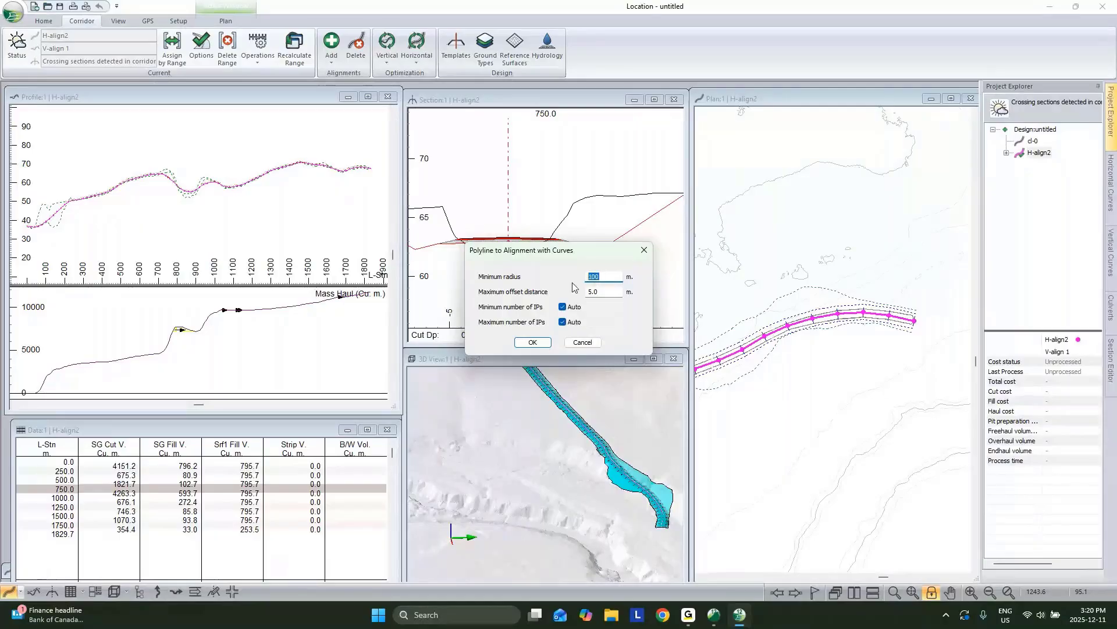
{"action": "key", "text": "Tab"}
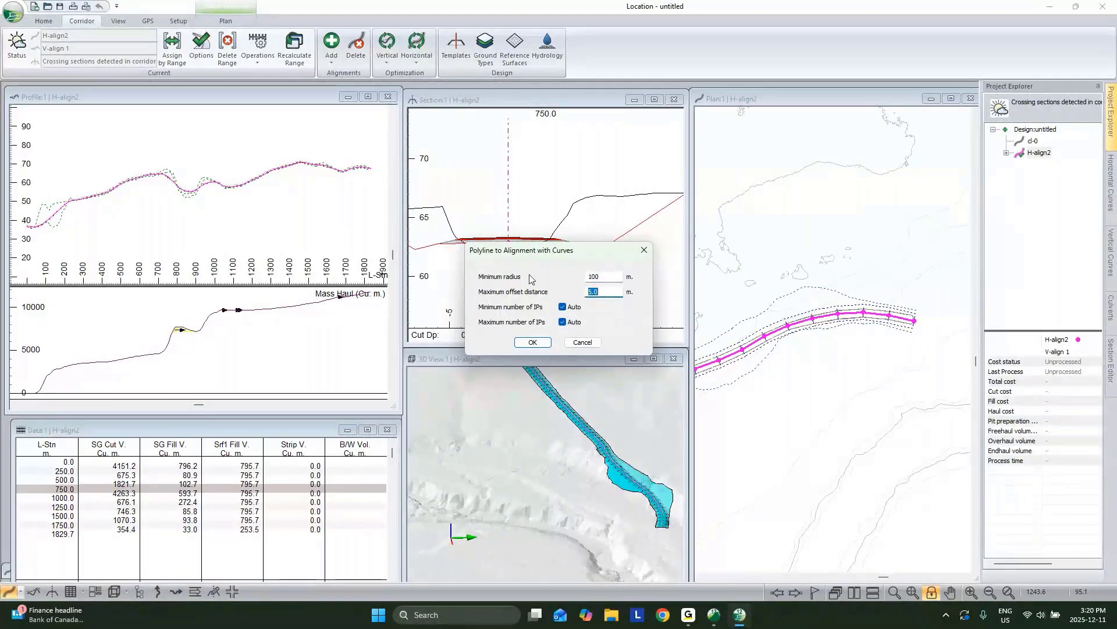
{"action": "type", "text": ".75"}
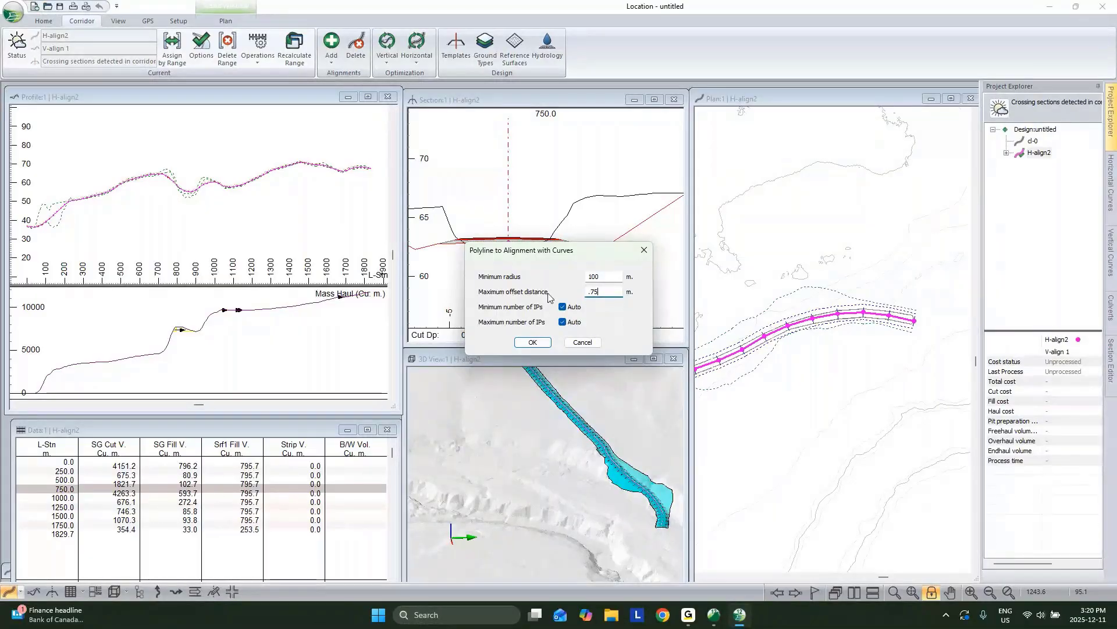
{"action": "double_click", "coordinate": [594, 291]}
{"action": "left_click", "coordinate": [543, 344]}
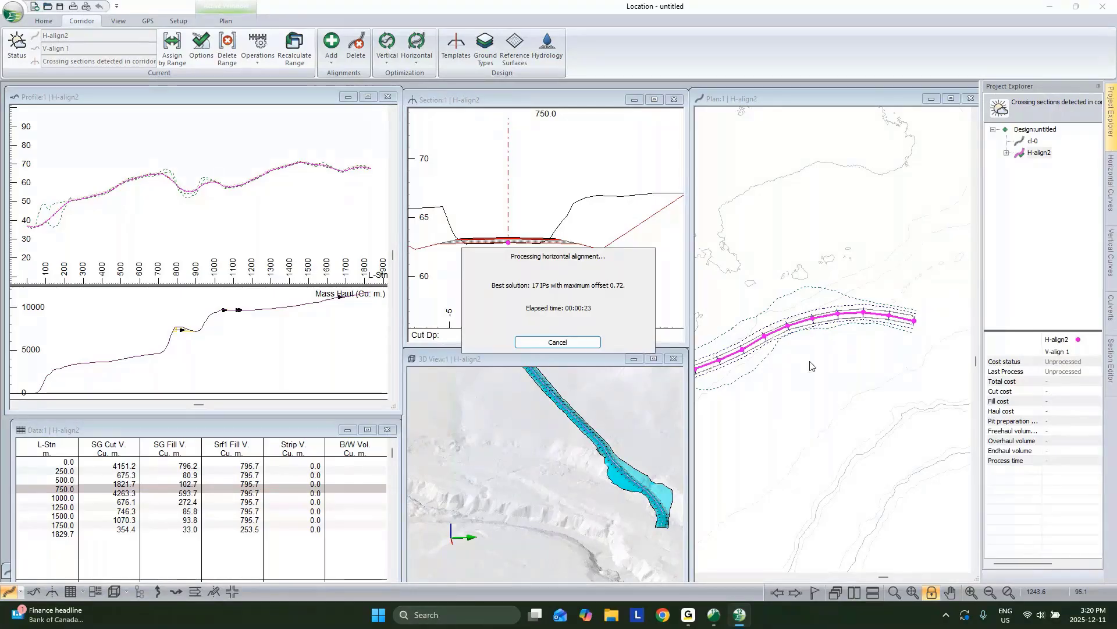
{"action": "left_click", "coordinate": [587, 342]}
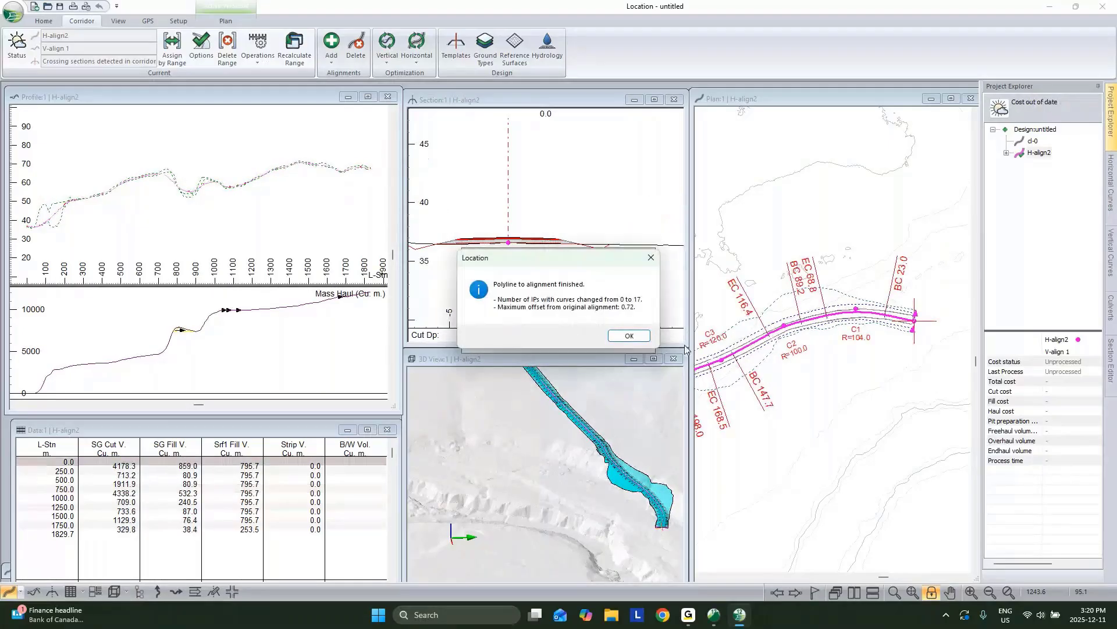
Step: Close the conversion summary and pan the plan view along the new curves to C12 and EC 941.4
{"action": "left_click", "coordinate": [642, 339]}
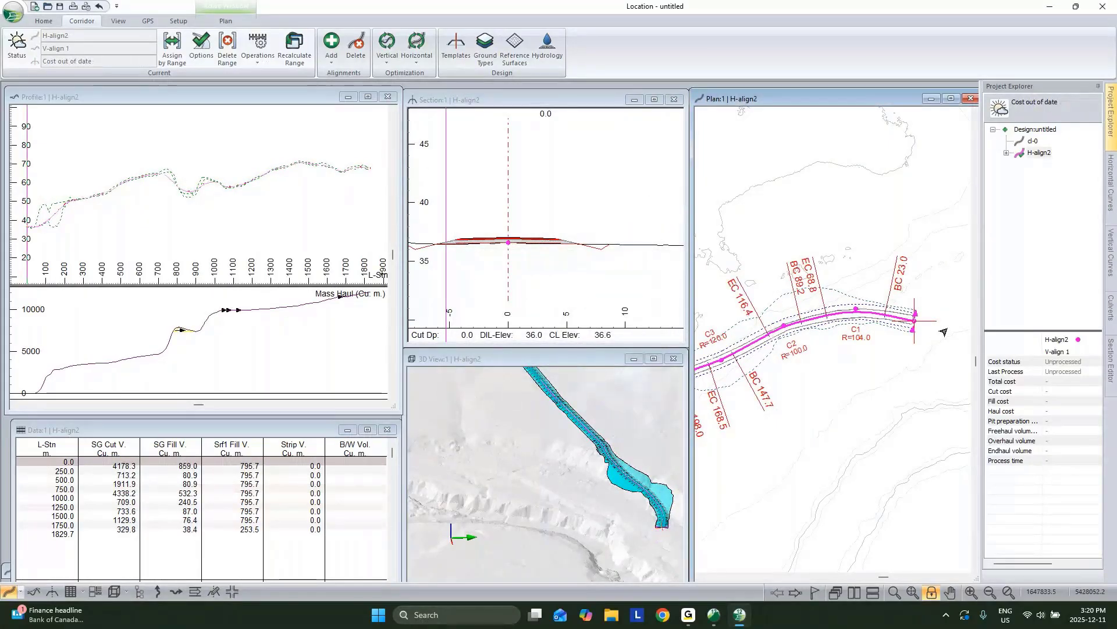
{"action": "middle_click_drag", "start_coordinate": [836, 324], "coordinate": [813, 327]}
{"action": "middle_click_drag", "start_coordinate": [884, 319], "coordinate": [834, 332]}
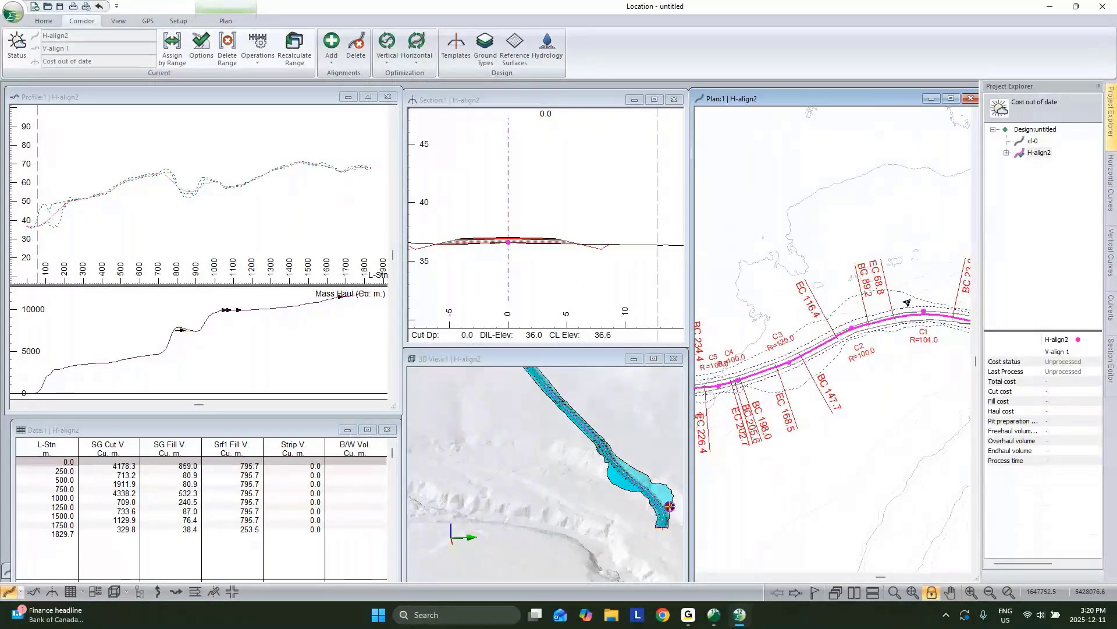
{"action": "middle_click_drag", "start_coordinate": [712, 402], "coordinate": [868, 337]}
{"action": "scroll", "coordinate": [715, 335], "scroll_direction": "down", "scroll_amount": 2}
{"action": "middle_click_drag", "start_coordinate": [714, 334], "coordinate": [931, 318]}
{"action": "scroll", "coordinate": [809, 339], "scroll_direction": "up", "scroll_amount": 2}
{"action": "middle_click_drag", "start_coordinate": [716, 348], "coordinate": [956, 305]}
{"action": "mouse_move", "coordinate": [775, 325]}
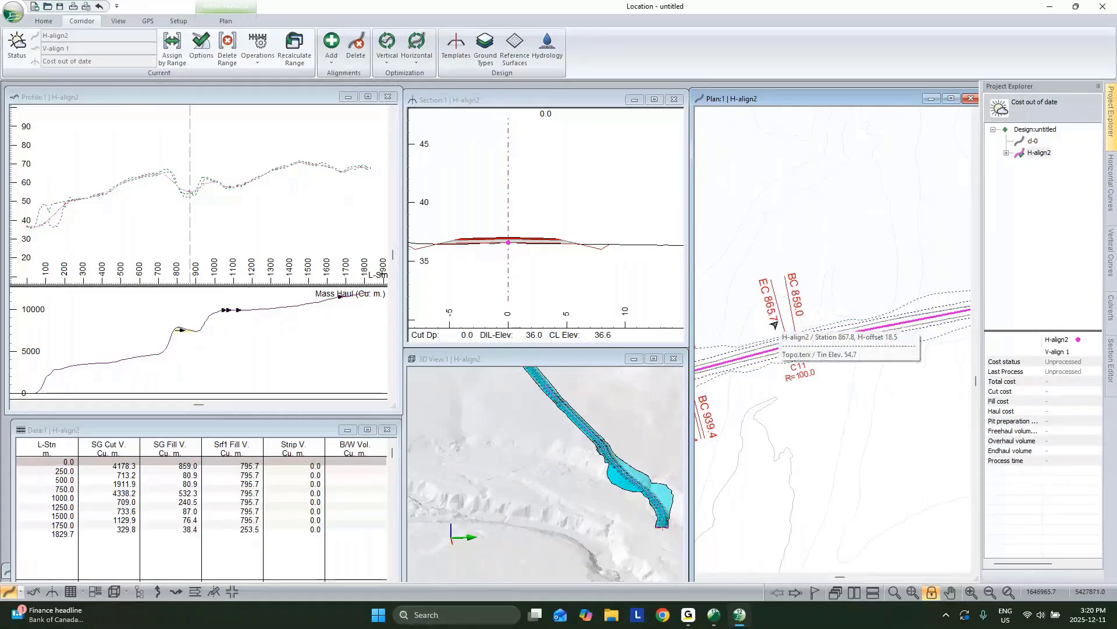
{"action": "middle_click_drag", "start_coordinate": [774, 325], "coordinate": [926, 307]}
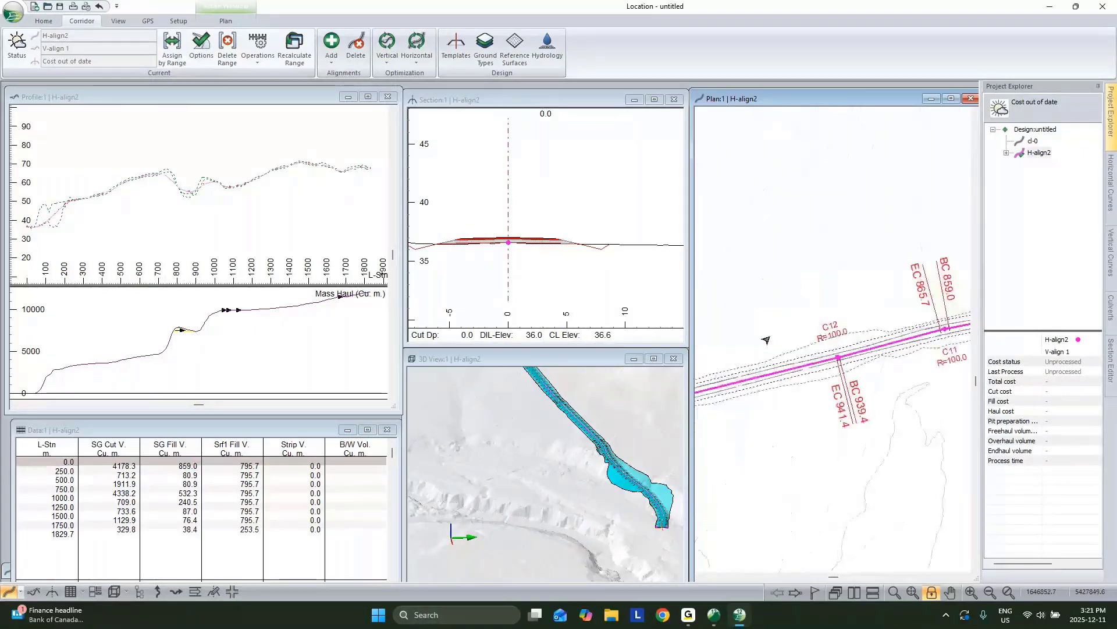
{"action": "mouse_move", "coordinate": [874, 331]}
Step: Set the current station on H-align2 to 204.7 in the profile
{"action": "middle_click_drag", "start_coordinate": [115, 204], "coordinate": [93, 196]}
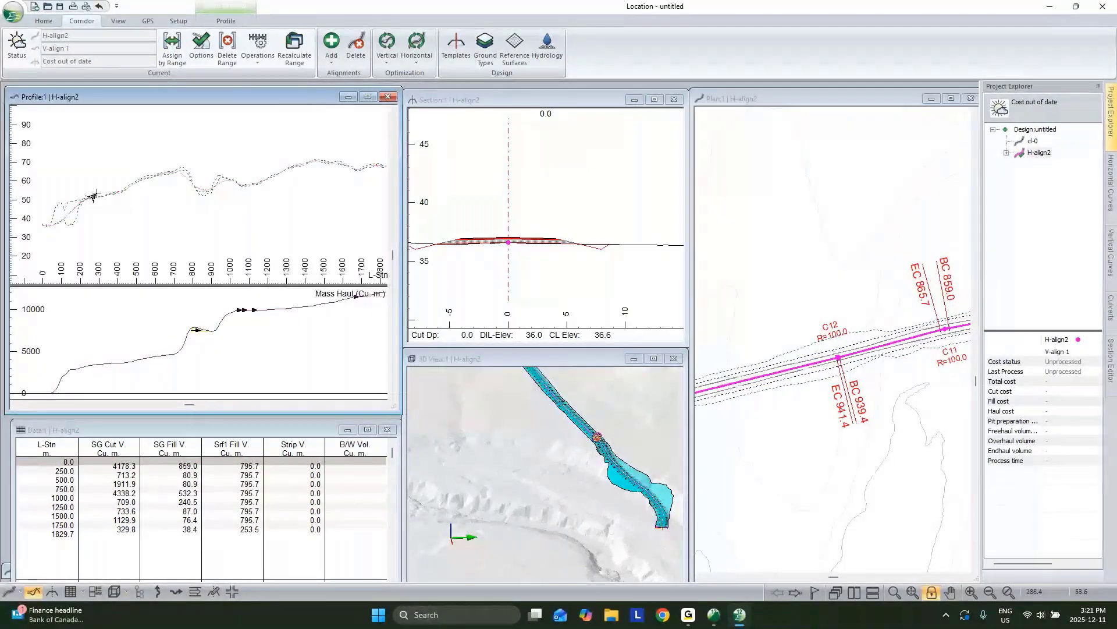
{"action": "scroll", "coordinate": [172, 186], "scroll_direction": "up", "scroll_amount": 3}
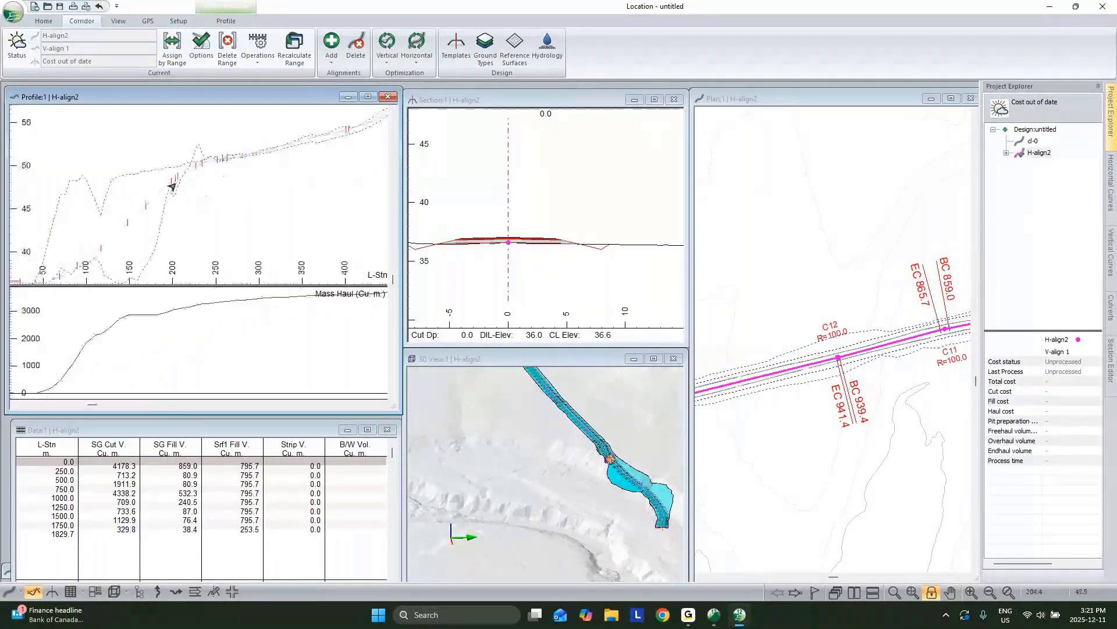
{"action": "left_click", "coordinate": [176, 183]}
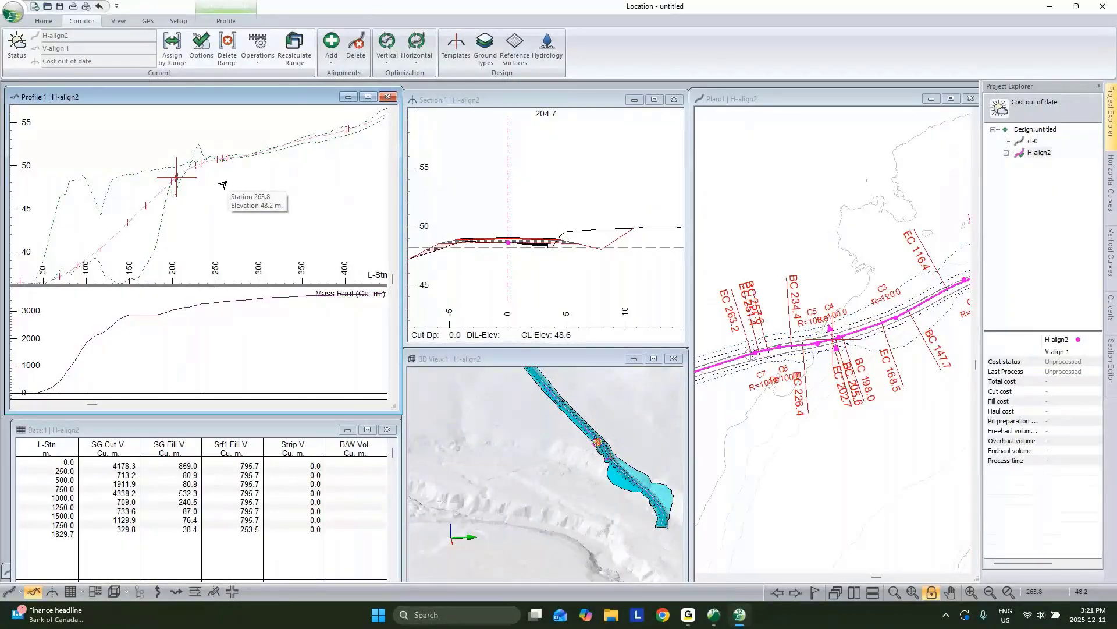
{"action": "scroll", "coordinate": [279, 187], "scroll_direction": "down", "scroll_amount": 2}
Step: Add a vertical point near the start of the H-align2 profile
{"action": "right_click", "coordinate": [178, 176]}
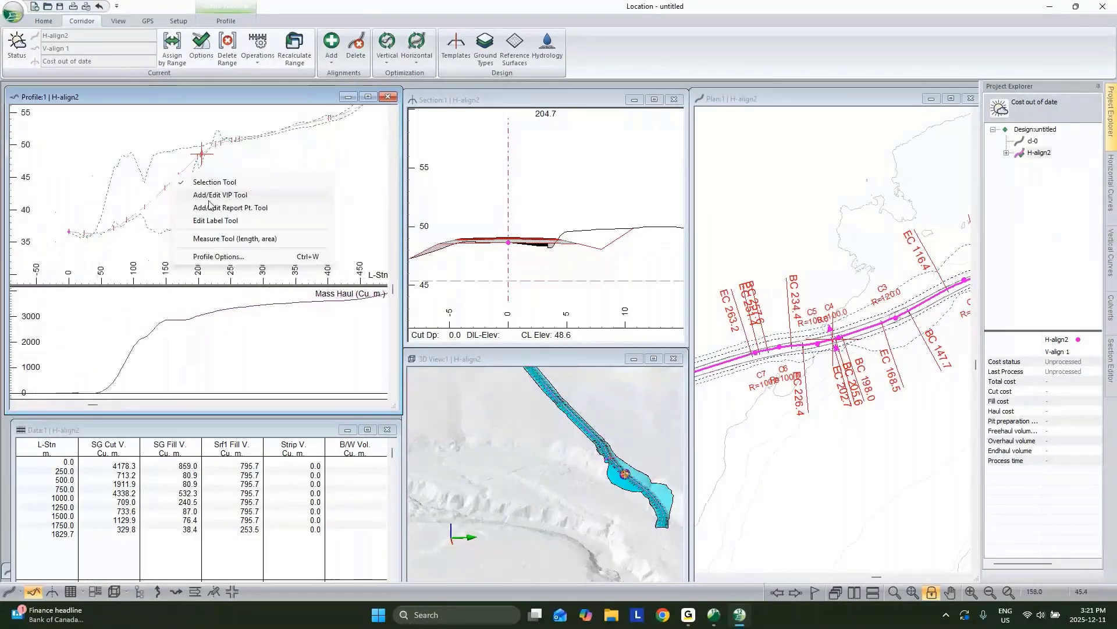
{"action": "left_click", "coordinate": [210, 197]}
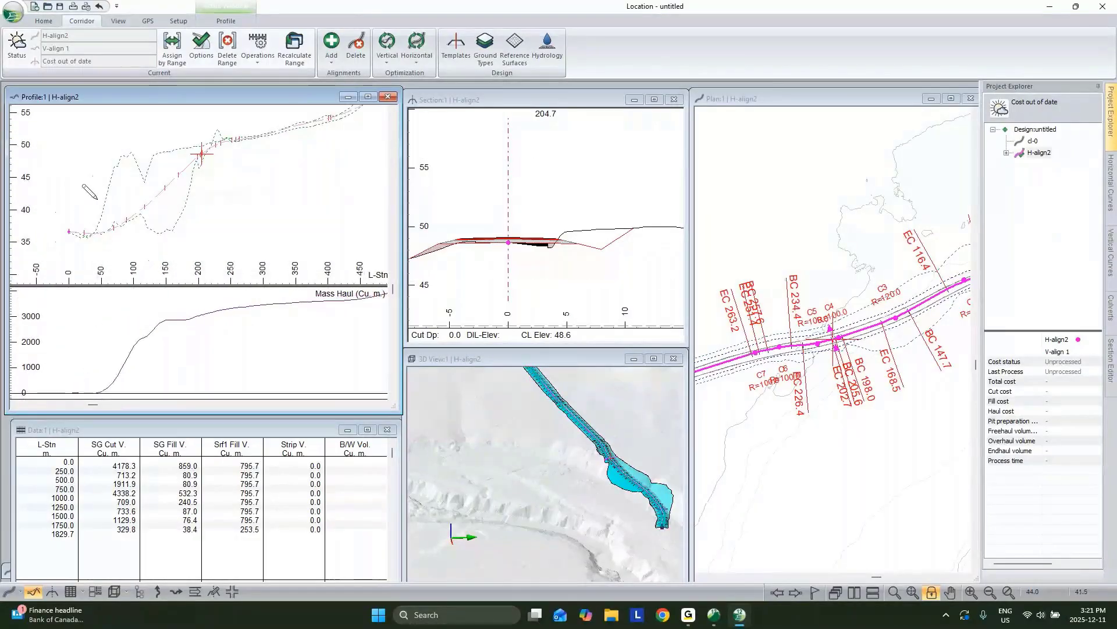
{"action": "left_click", "coordinate": [104, 234]}
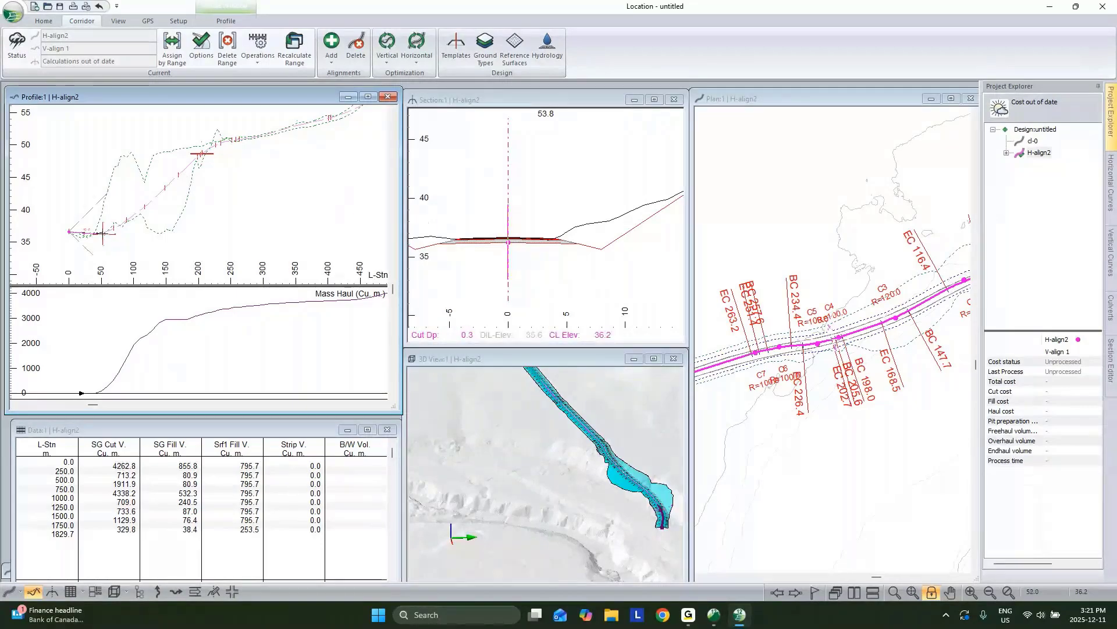
{"action": "right_click", "coordinate": [203, 198]}
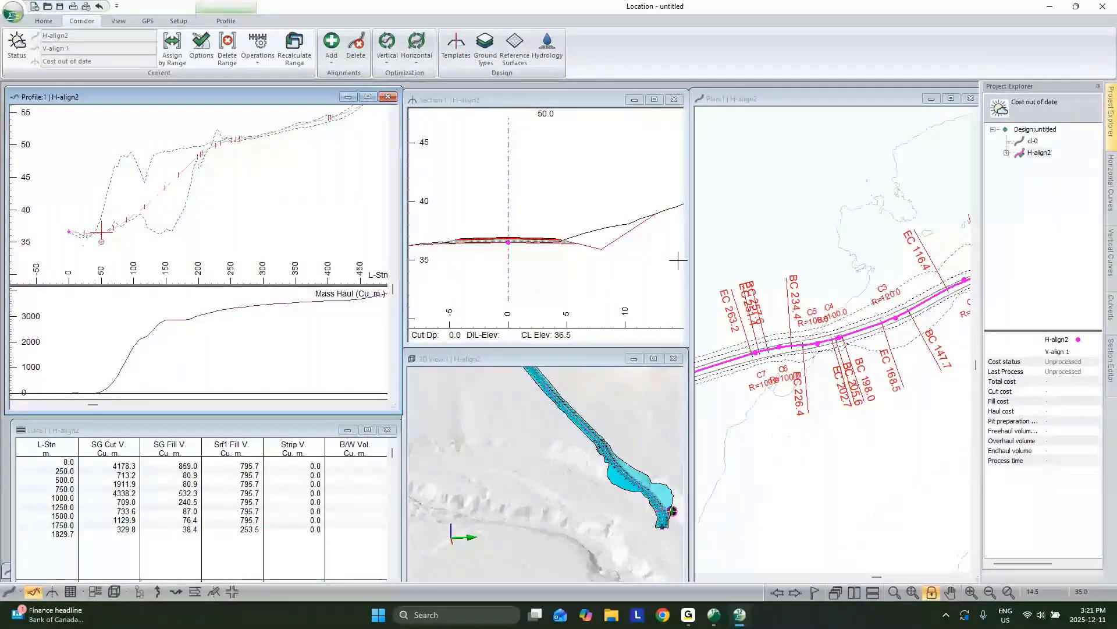
Step: Pan the profile to show stations 250–950 and shift the 3D corridor view
{"action": "middle_click_drag", "start_coordinate": [258, 183], "coordinate": [211, 205]}
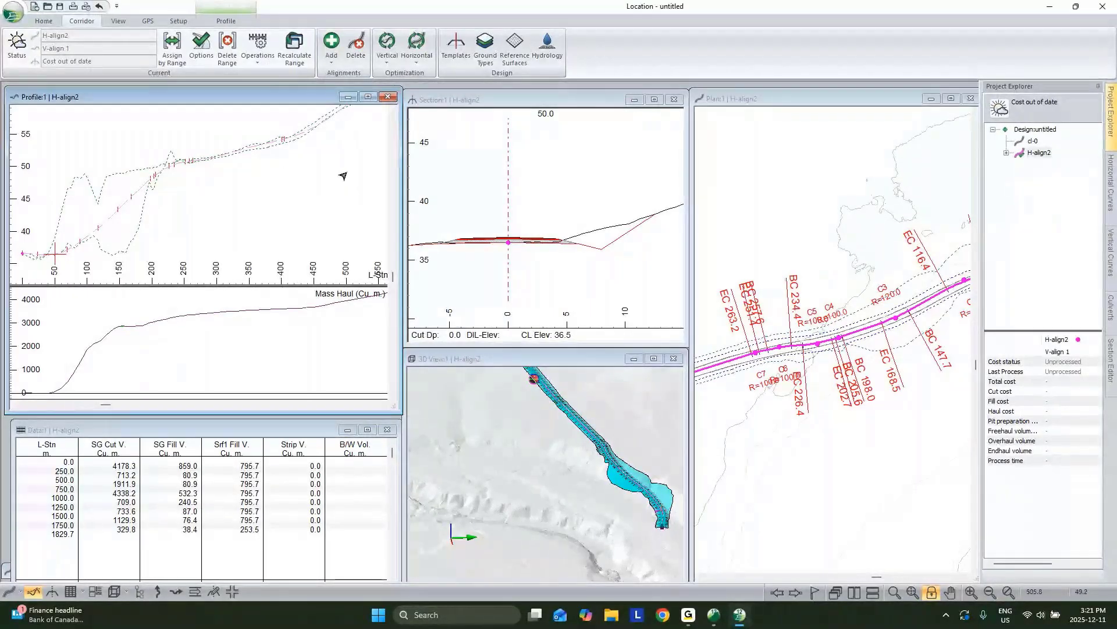
{"action": "scroll", "coordinate": [343, 176], "scroll_direction": "down", "scroll_amount": 2}
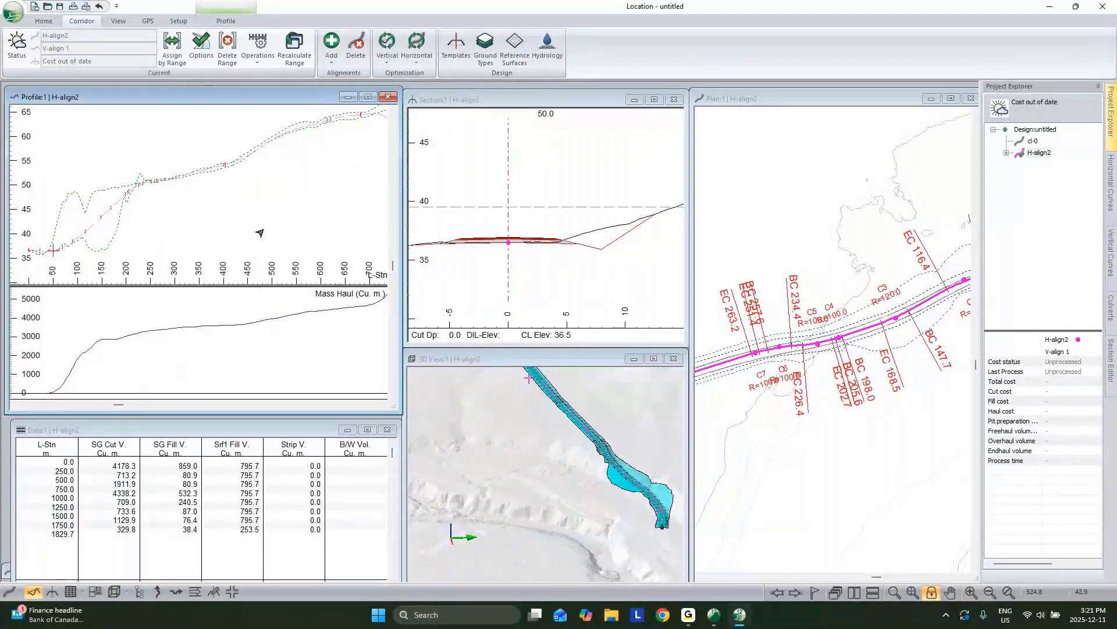
{"action": "middle_click_drag", "start_coordinate": [333, 147], "coordinate": [219, 174]}
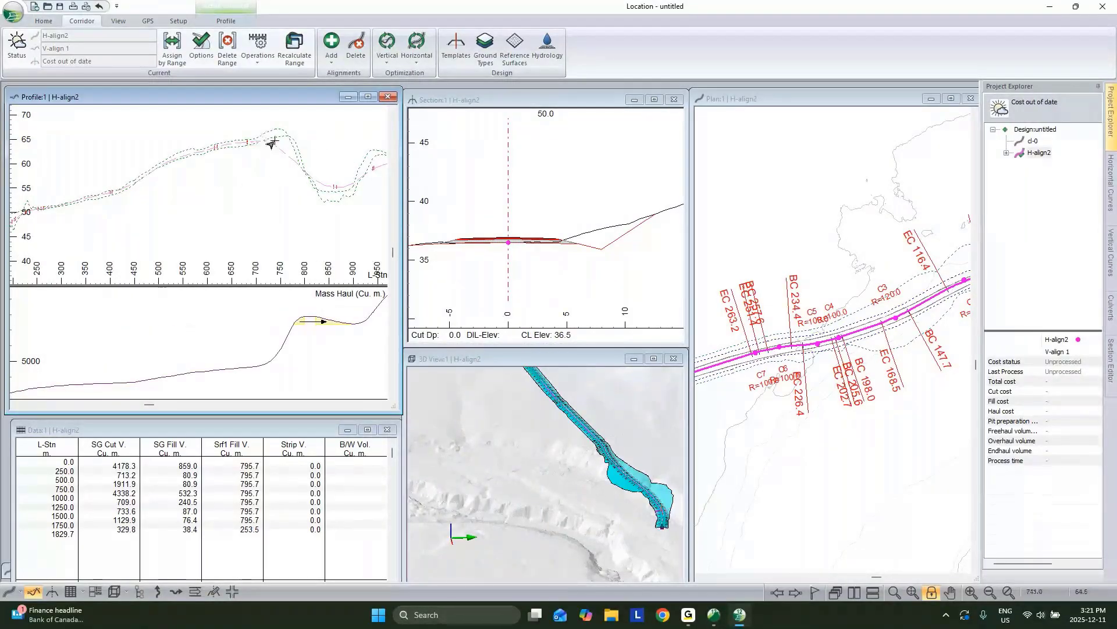
{"action": "middle_click_drag", "start_coordinate": [602, 447], "coordinate": [562, 462]}
{"action": "scroll", "coordinate": [563, 462], "scroll_direction": "up", "scroll_amount": 3}
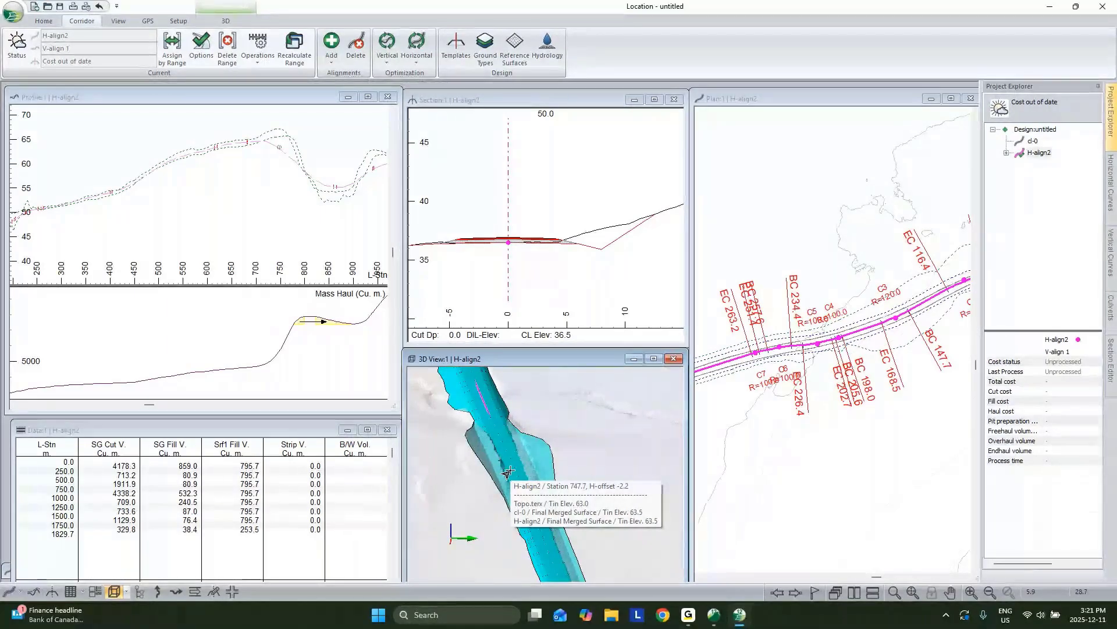
Step: Jump to station 760 from the 3D road, zoom out the section and pan the 3D corridor
{"action": "left_click", "coordinate": [508, 472]}
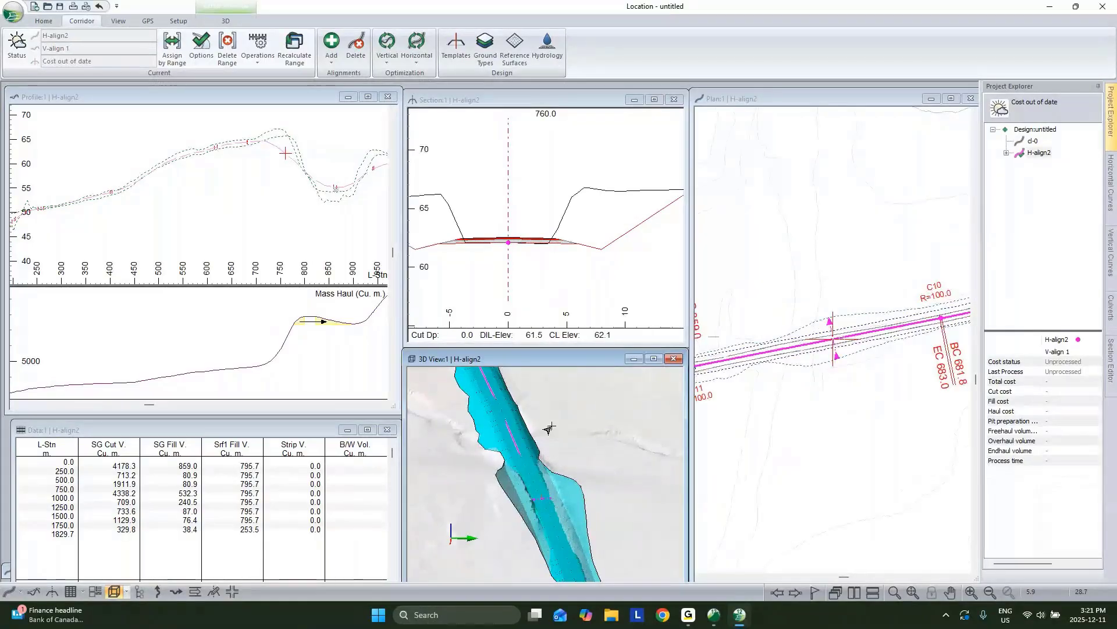
{"action": "scroll", "coordinate": [562, 235], "scroll_direction": "down", "scroll_amount": 2}
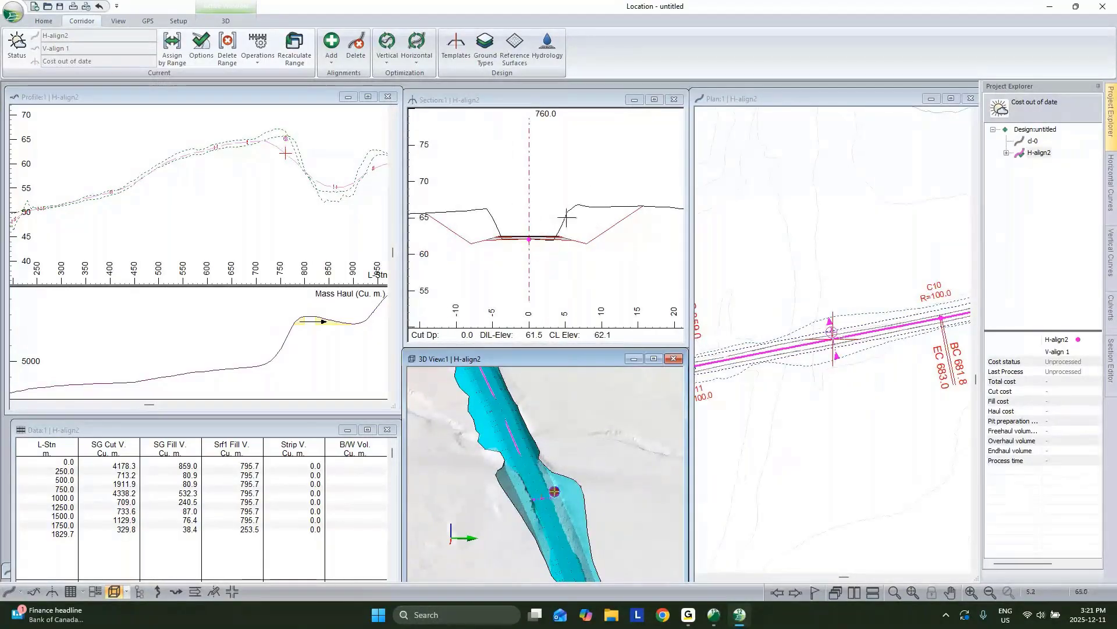
{"action": "mouse_move", "coordinate": [595, 225]}
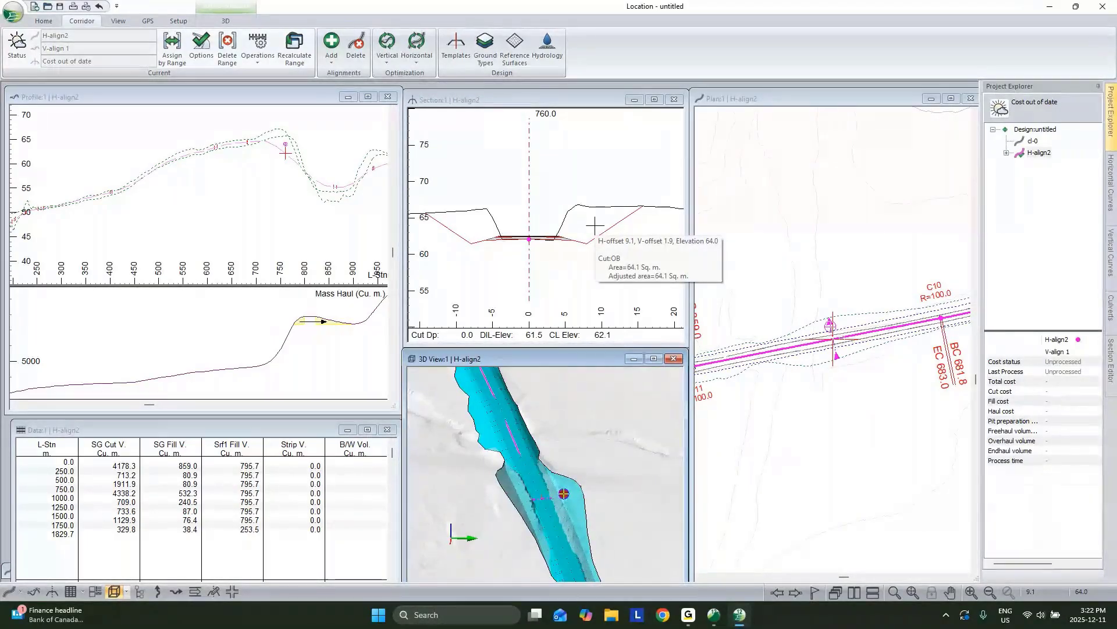
{"action": "middle_click_drag", "start_coordinate": [515, 410], "coordinate": [526, 462]}
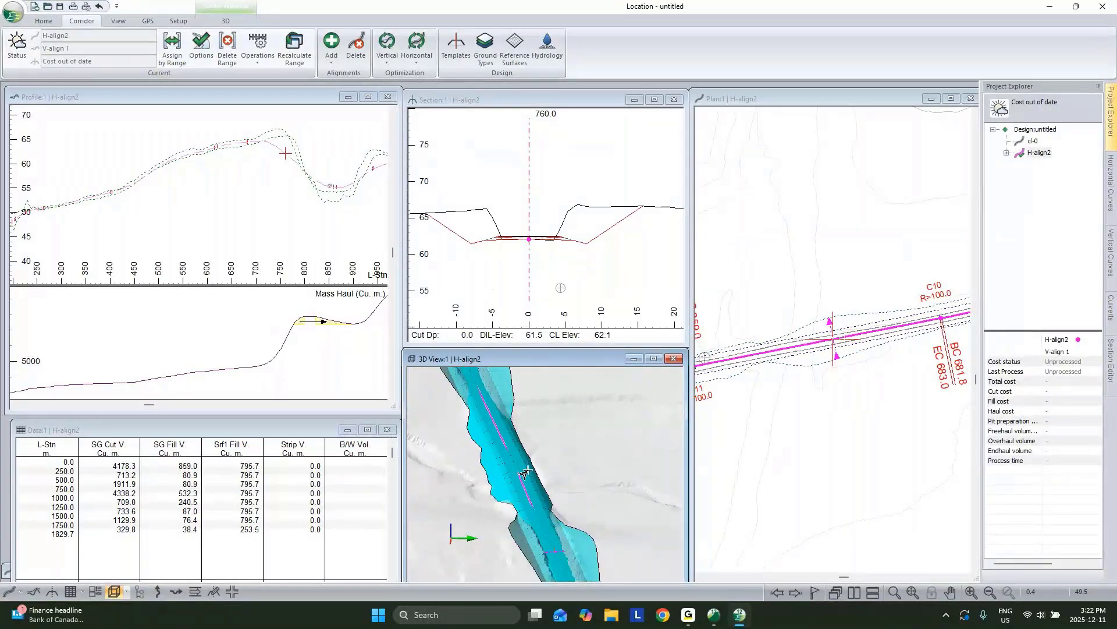
{"action": "mouse_move", "coordinate": [526, 472]}
{"action": "mouse_move", "coordinate": [529, 238]}
Step: Copy the RES - Resource Low Volume template and paste it as new template xx0
{"action": "left_click", "coordinate": [457, 53]}
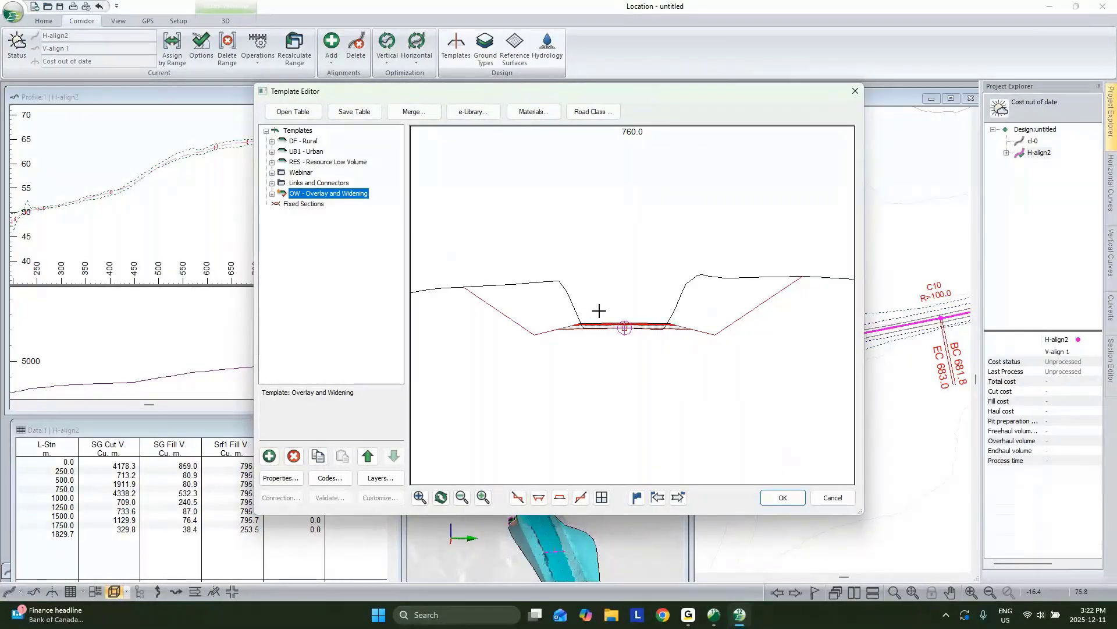
{"action": "scroll", "coordinate": [648, 305], "scroll_direction": "up", "scroll_amount": 1}
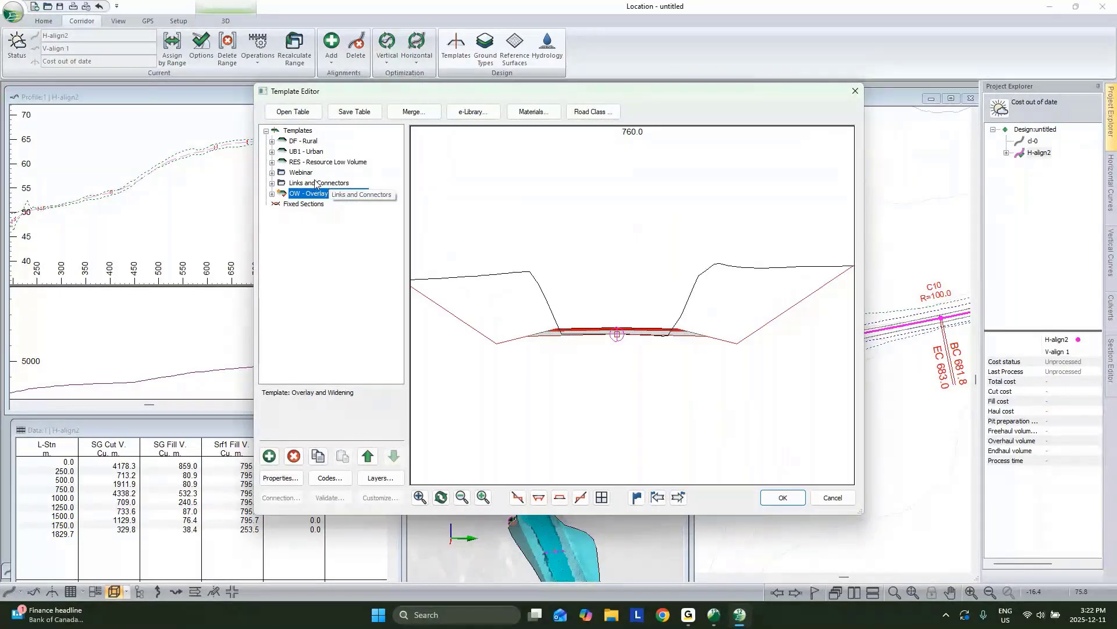
{"action": "right_click", "coordinate": [308, 163]}
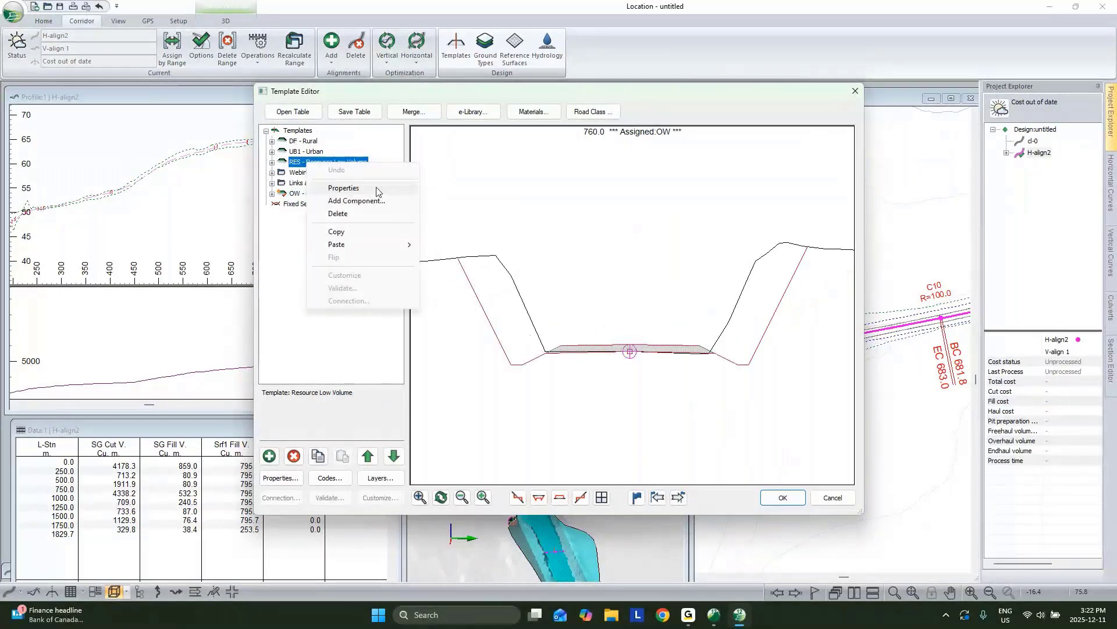
{"action": "left_click", "coordinate": [357, 231]}
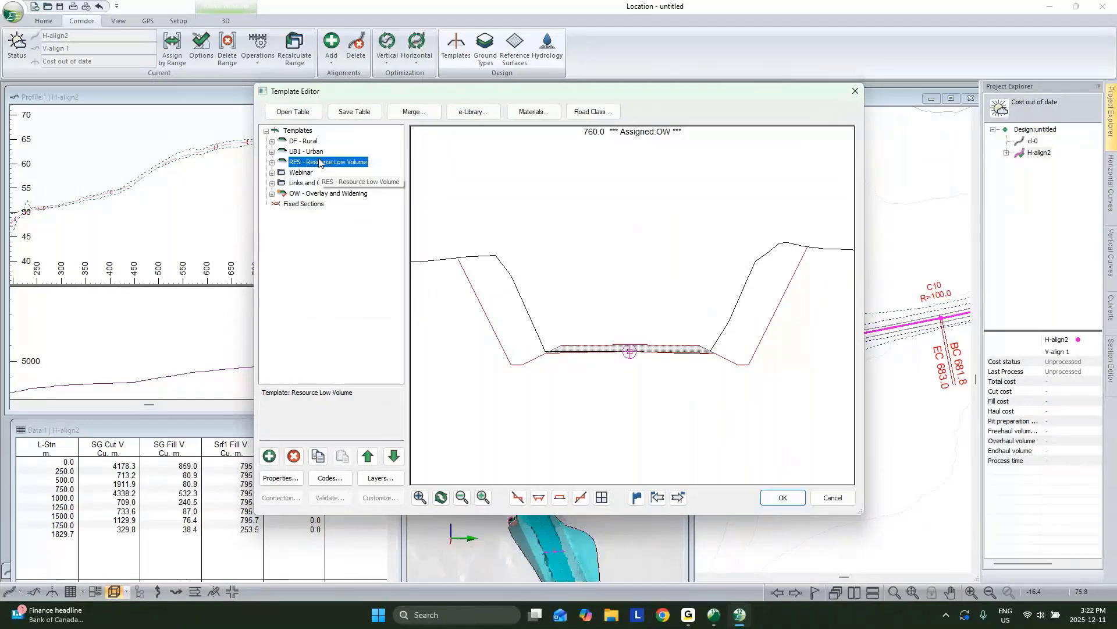
{"action": "right_click", "coordinate": [319, 164]}
{"action": "mouse_move", "coordinate": [414, 236]}
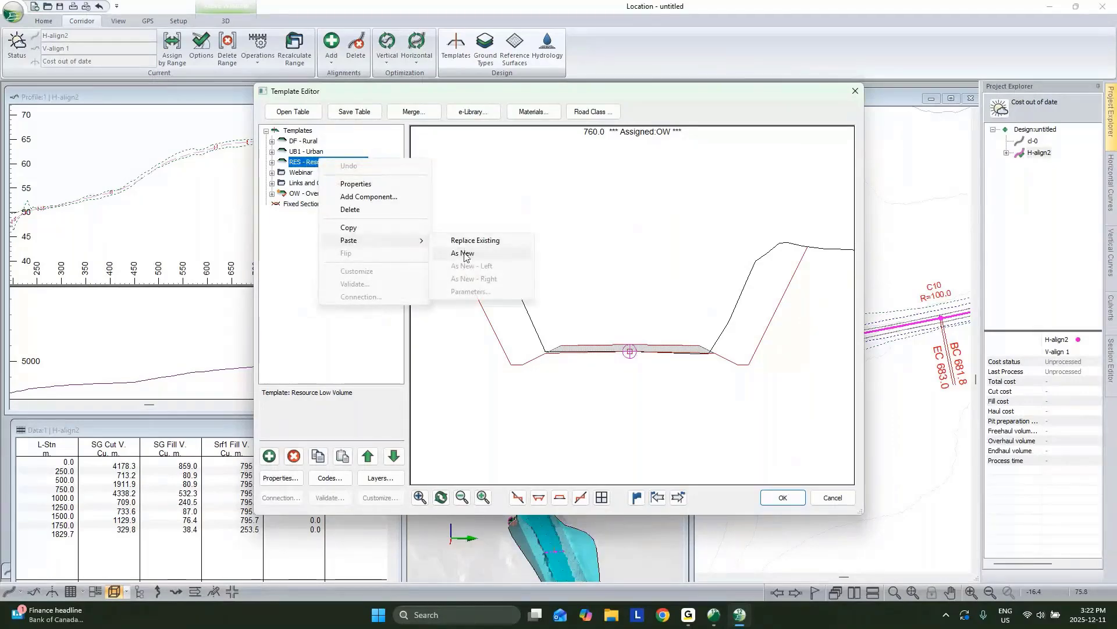
{"action": "left_click", "coordinate": [472, 253]}
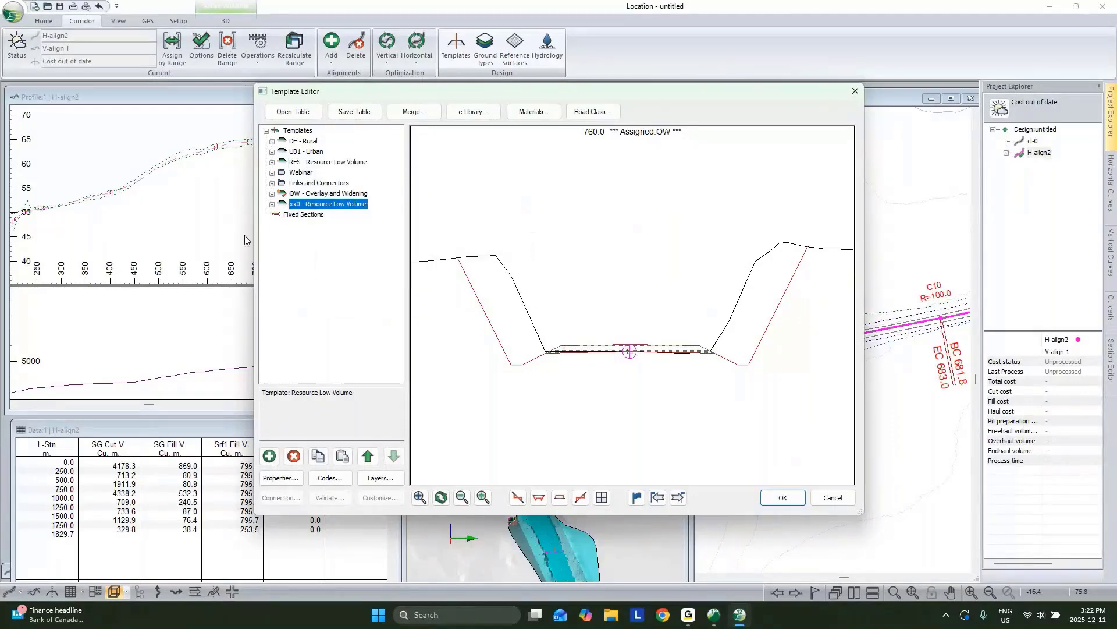
Step: Delete the Resource and Ditch components from xx0, keeping only the Slope I cut/fill components
{"action": "left_click", "coordinate": [272, 204]}
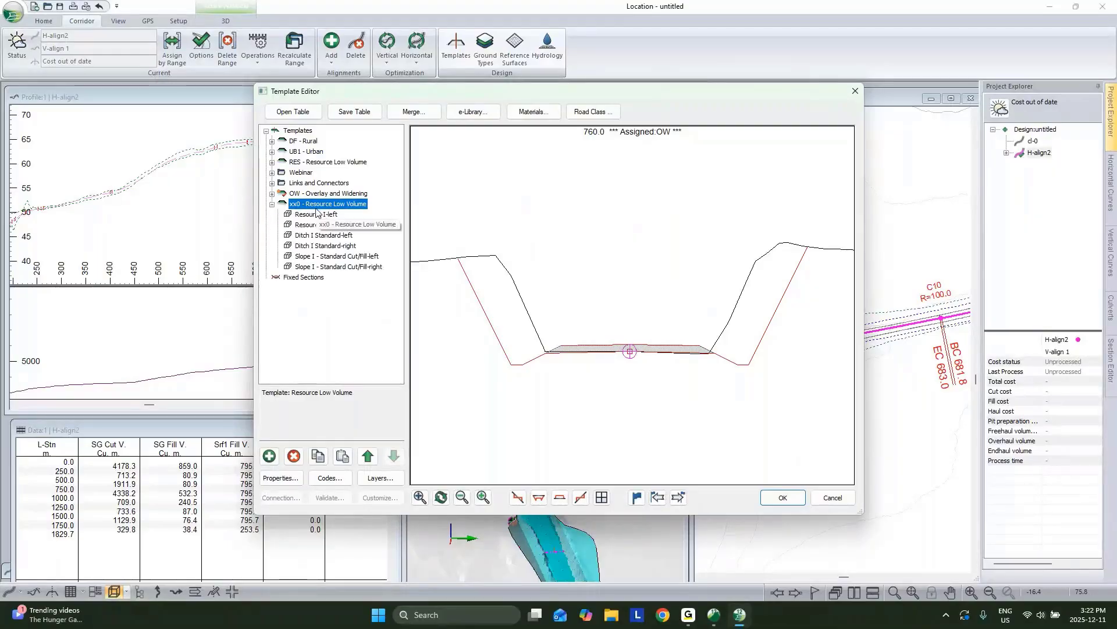
{"action": "left_click", "coordinate": [299, 215]}
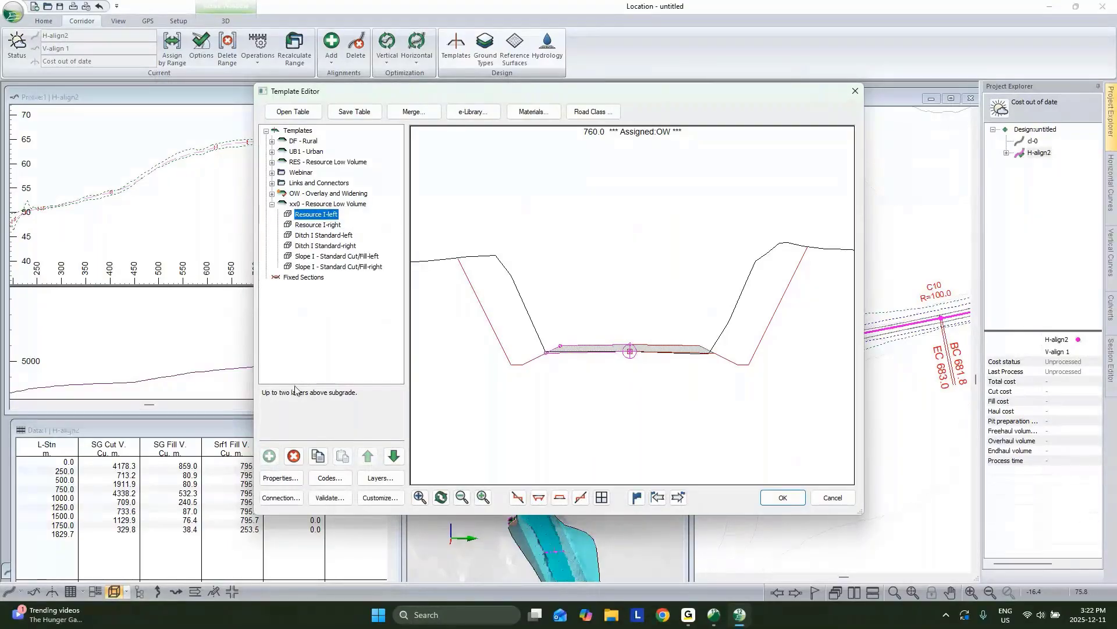
{"action": "left_click", "coordinate": [294, 456]}
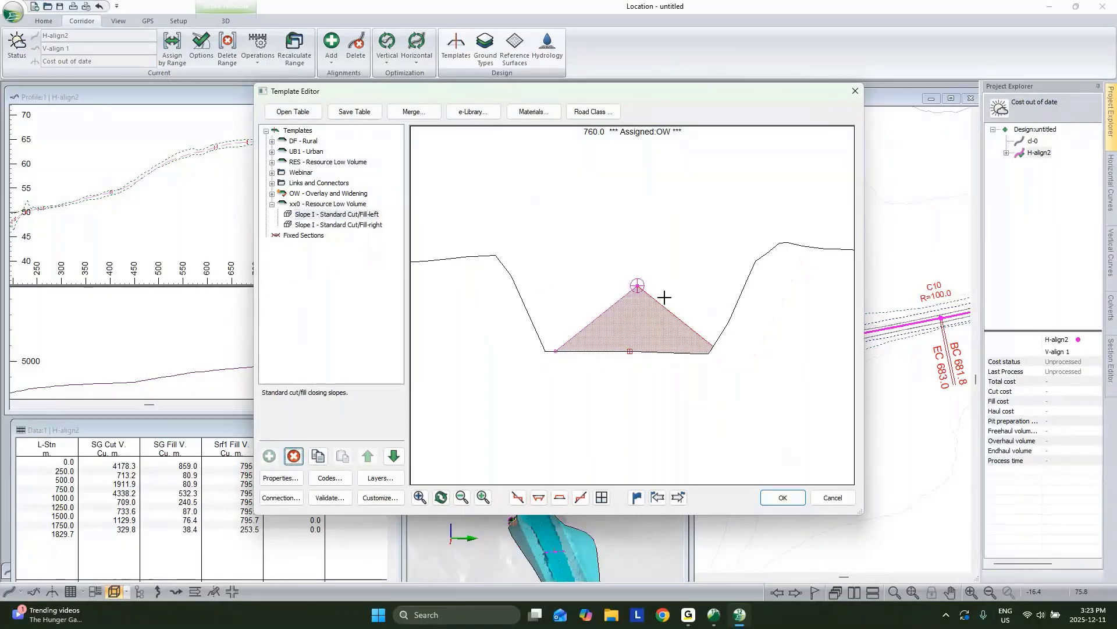
{"action": "left_click", "coordinate": [272, 183]}
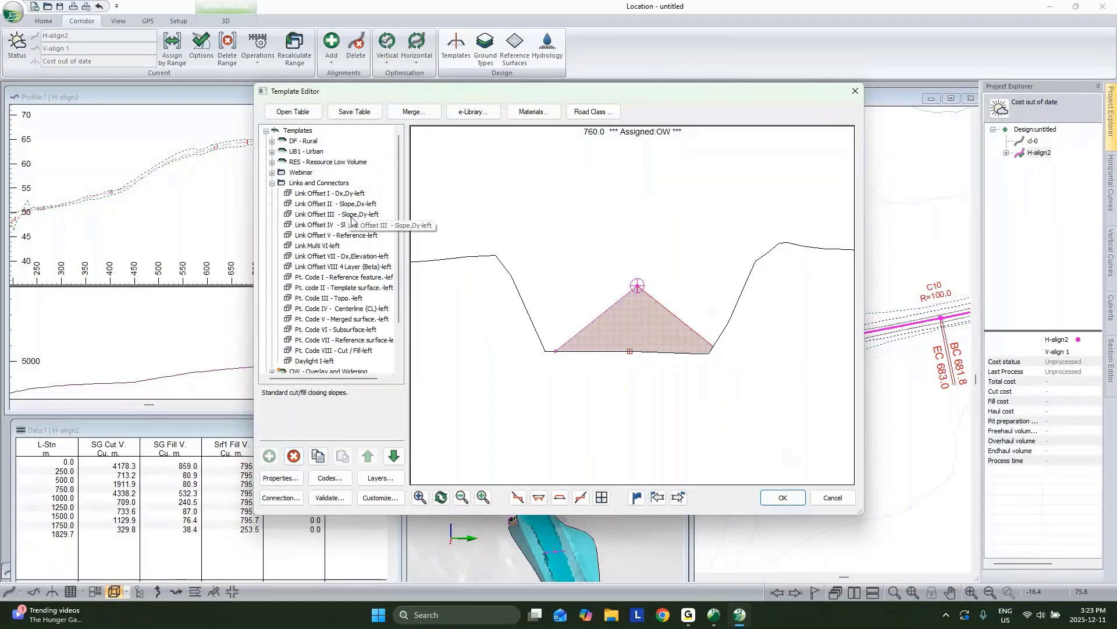
{"action": "right_click", "coordinate": [327, 196]}
Step: Paste Link Offset I - Dx,Dy into xx0 on the left and set its Dy offset to 0
{"action": "left_click", "coordinate": [353, 263]}
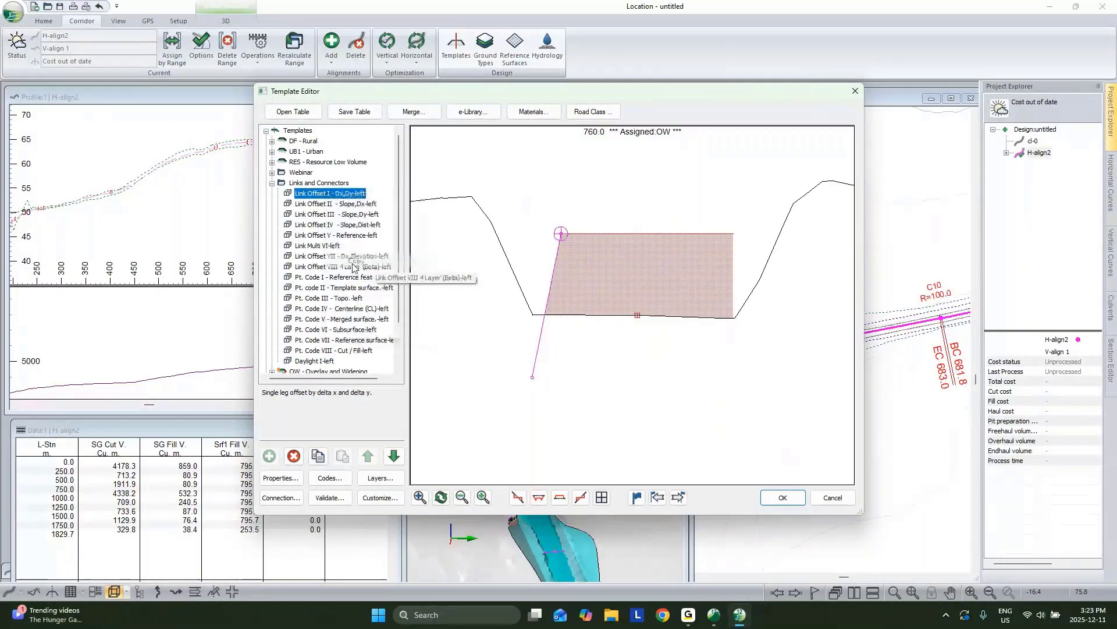
{"action": "scroll", "coordinate": [310, 331], "scroll_direction": "down", "scroll_amount": 3}
{"action": "right_click", "coordinate": [309, 331]}
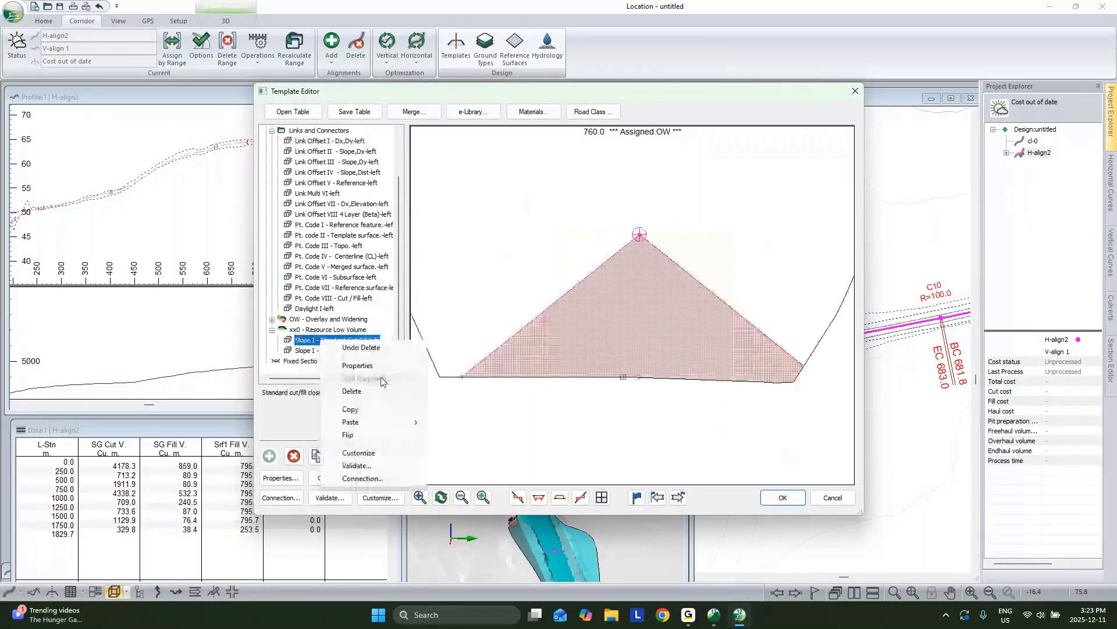
{"action": "mouse_move", "coordinate": [351, 425]}
{"action": "left_click", "coordinate": [465, 447]}
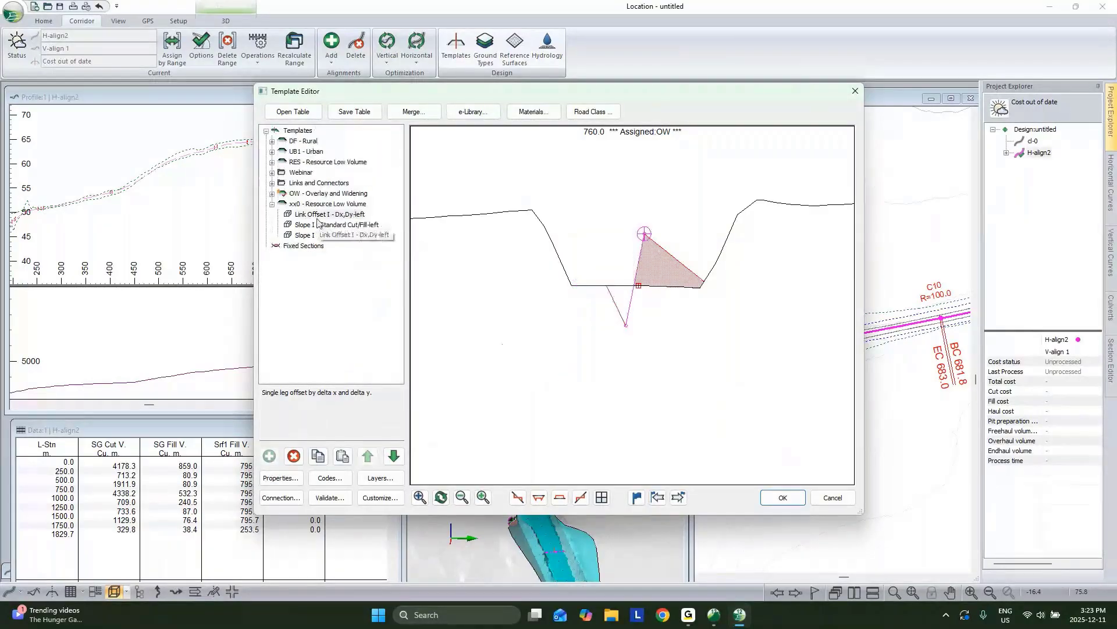
{"action": "double_click", "coordinate": [322, 227]}
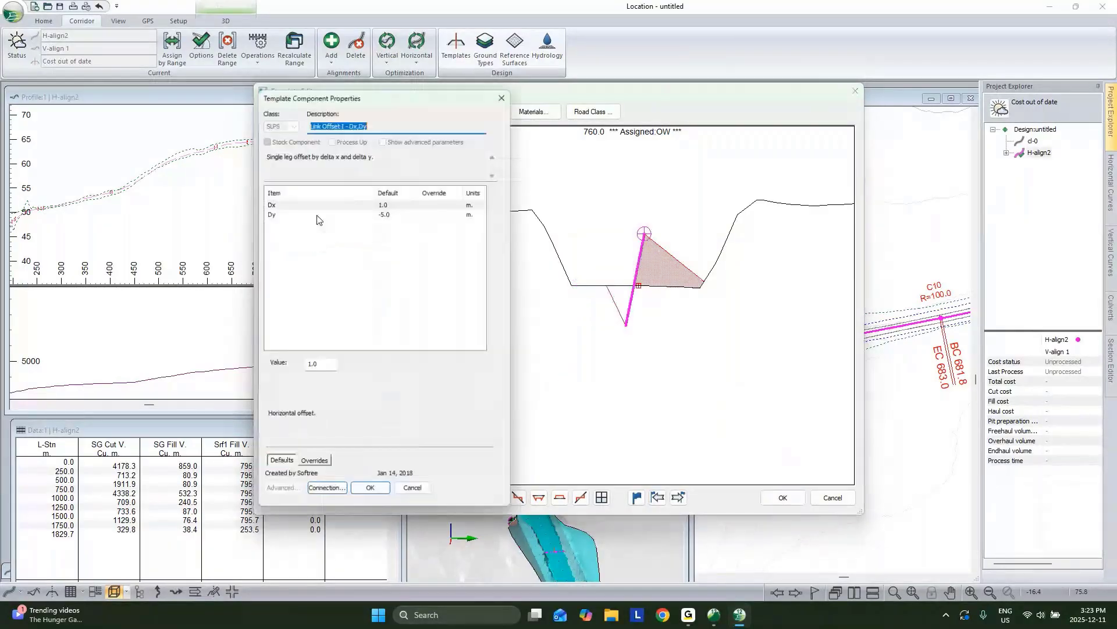
{"action": "left_click", "coordinate": [388, 213]}
{"action": "type", "text": "0"}
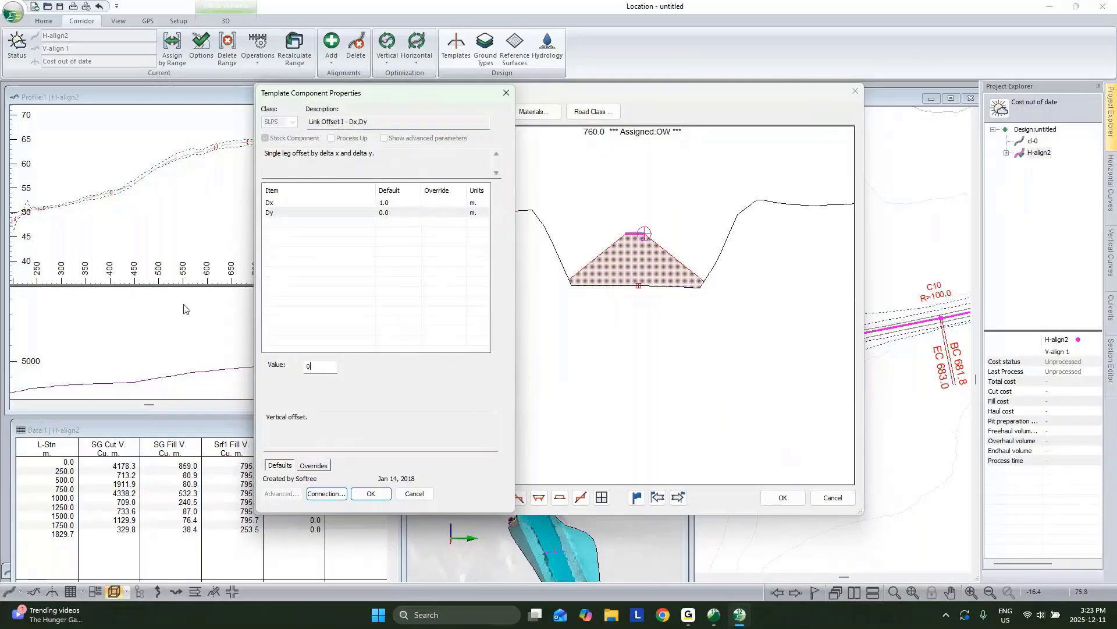
{"action": "left_click", "coordinate": [370, 493]}
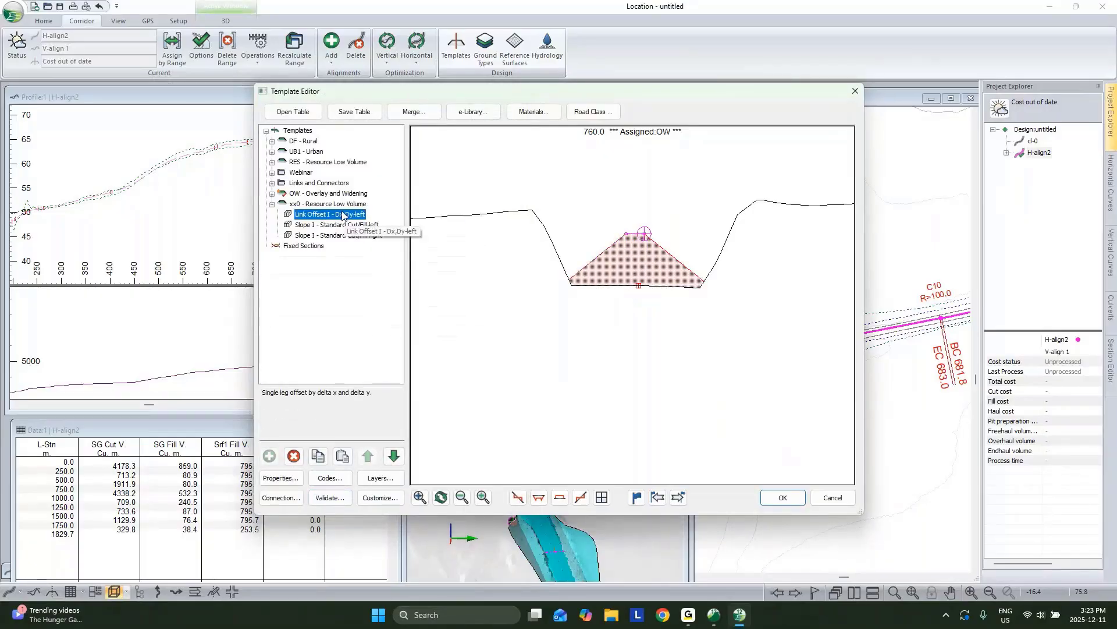
Step: Add a mirrored right-side copy of Link Offset I - Dx,Dy
{"action": "right_click", "coordinate": [343, 215]}
{"action": "right_click", "coordinate": [346, 215]}
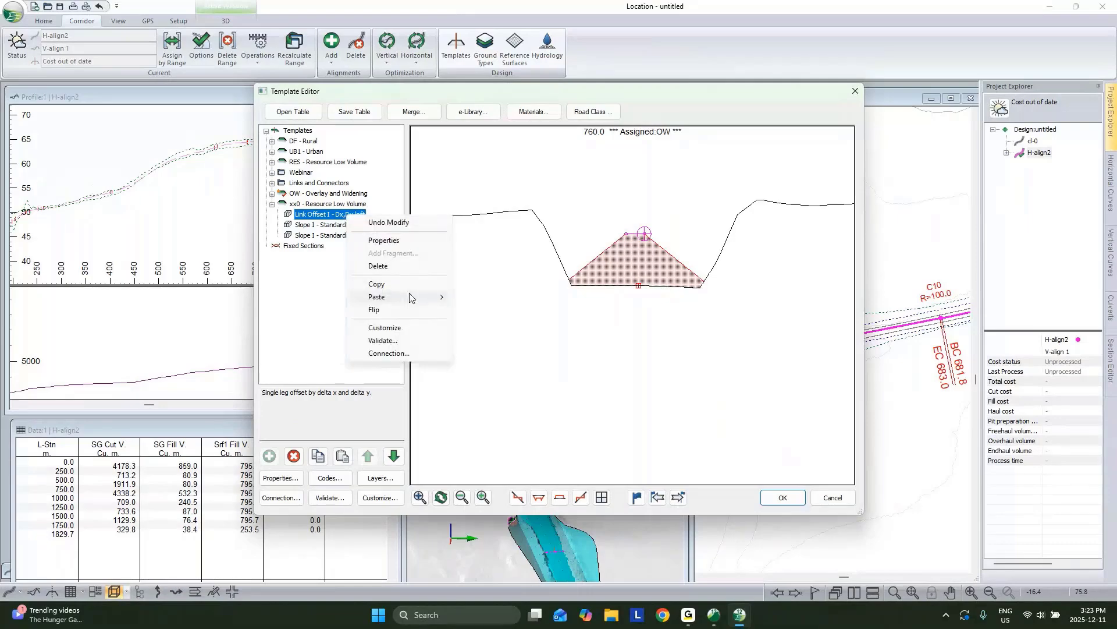
{"action": "mouse_move", "coordinate": [410, 297]}
{"action": "left_click", "coordinate": [506, 327]}
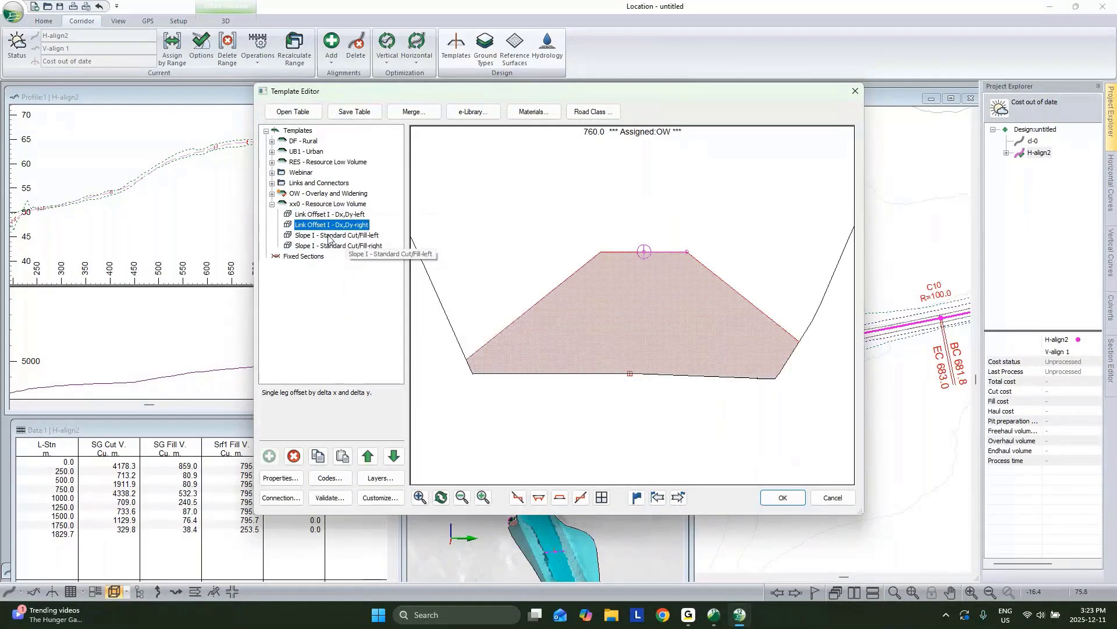
Step: Set the left Slope I cut/fill component's final fill slope to 1 1/2:1 and adjust its cut slope
{"action": "left_click", "coordinate": [329, 236]}
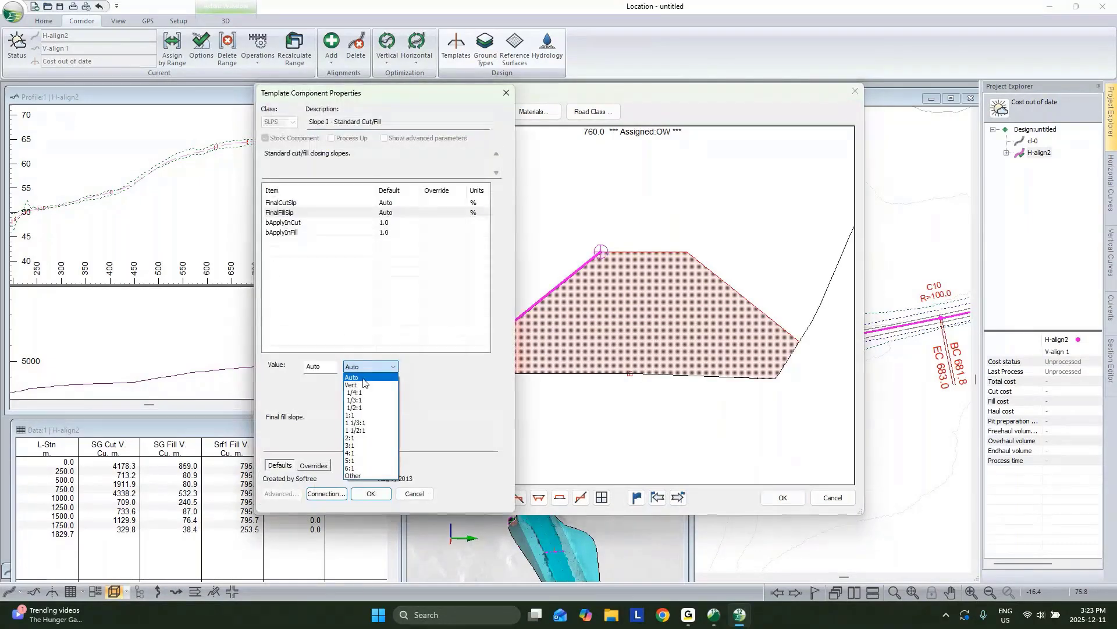
{"action": "left_click", "coordinate": [359, 409]}
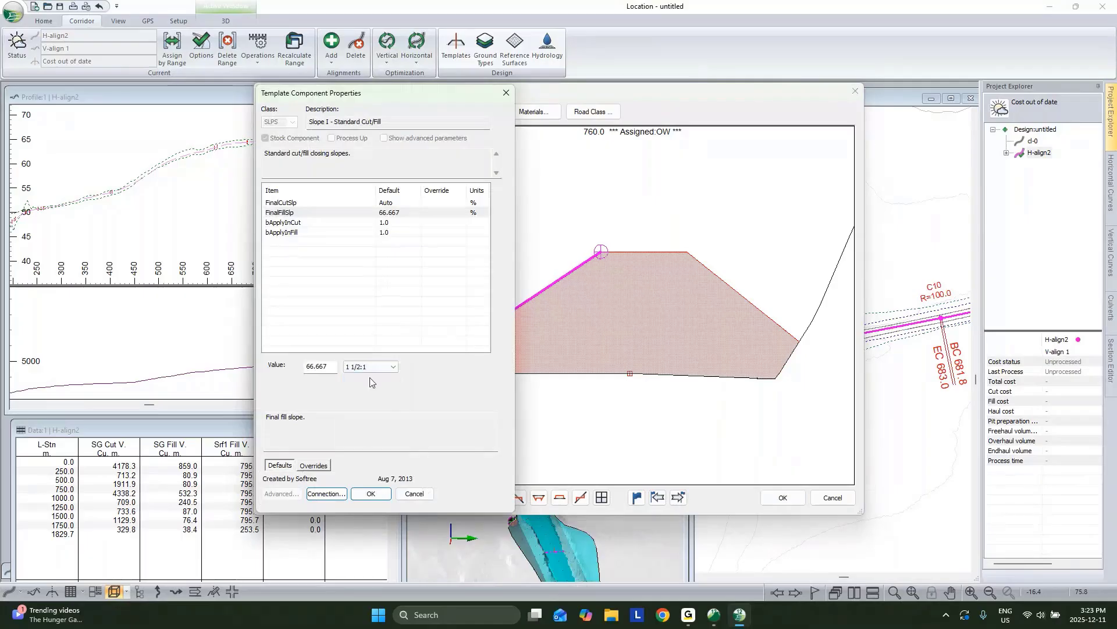
{"action": "left_click", "coordinate": [392, 205]}
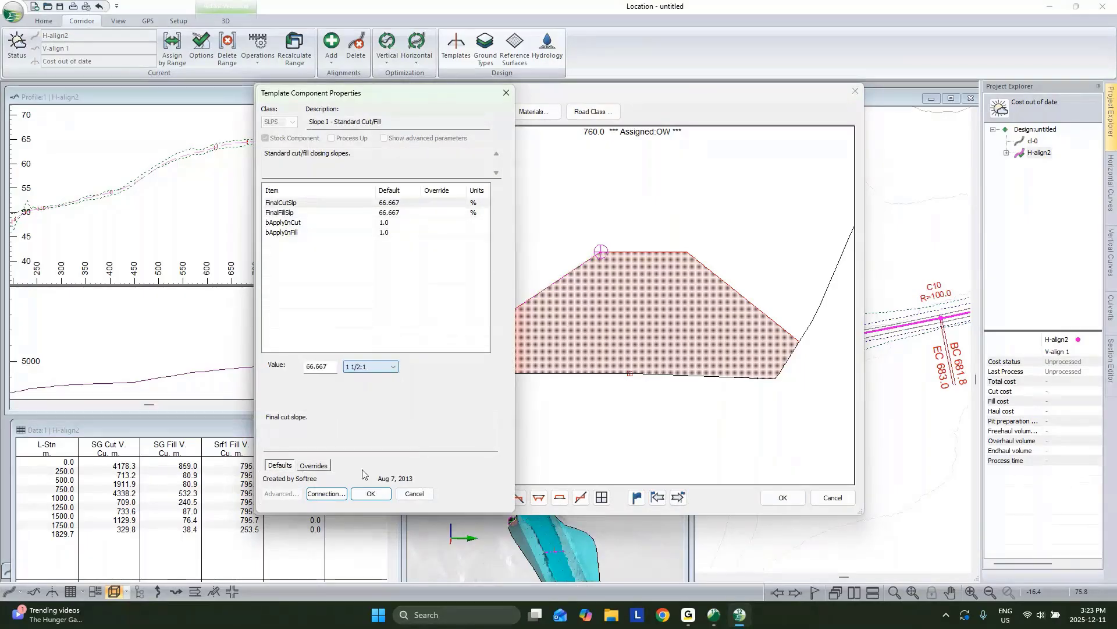
{"action": "left_click", "coordinate": [371, 493]}
Step: Replace the right-side slope component with a right-side copy of the left slope
{"action": "left_click", "coordinate": [344, 246]}
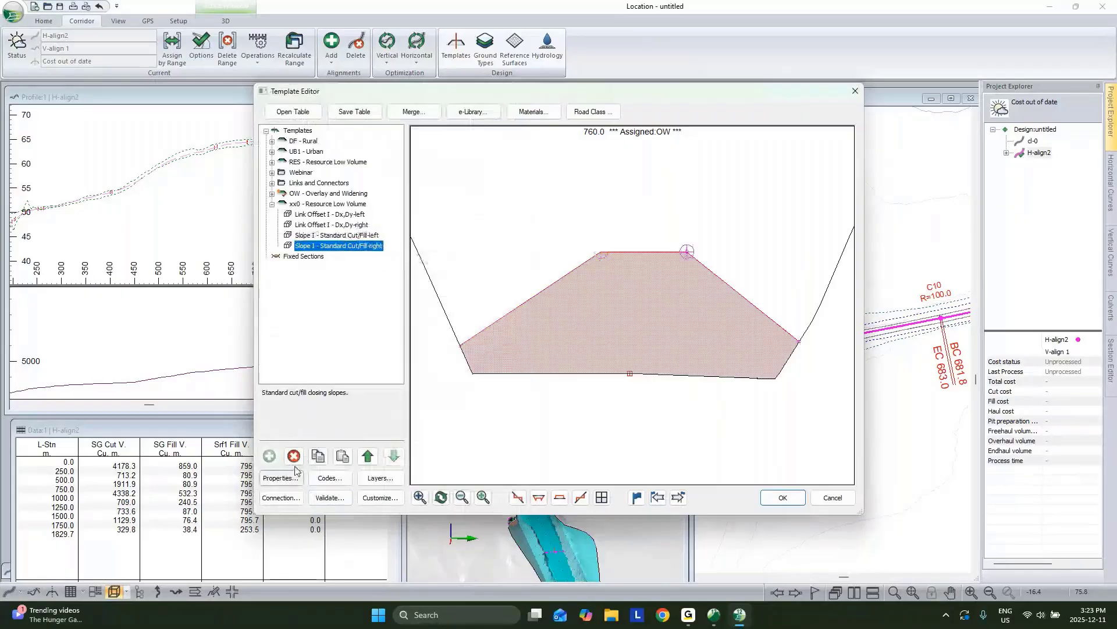
{"action": "left_click", "coordinate": [294, 456]}
{"action": "right_click", "coordinate": [344, 235]}
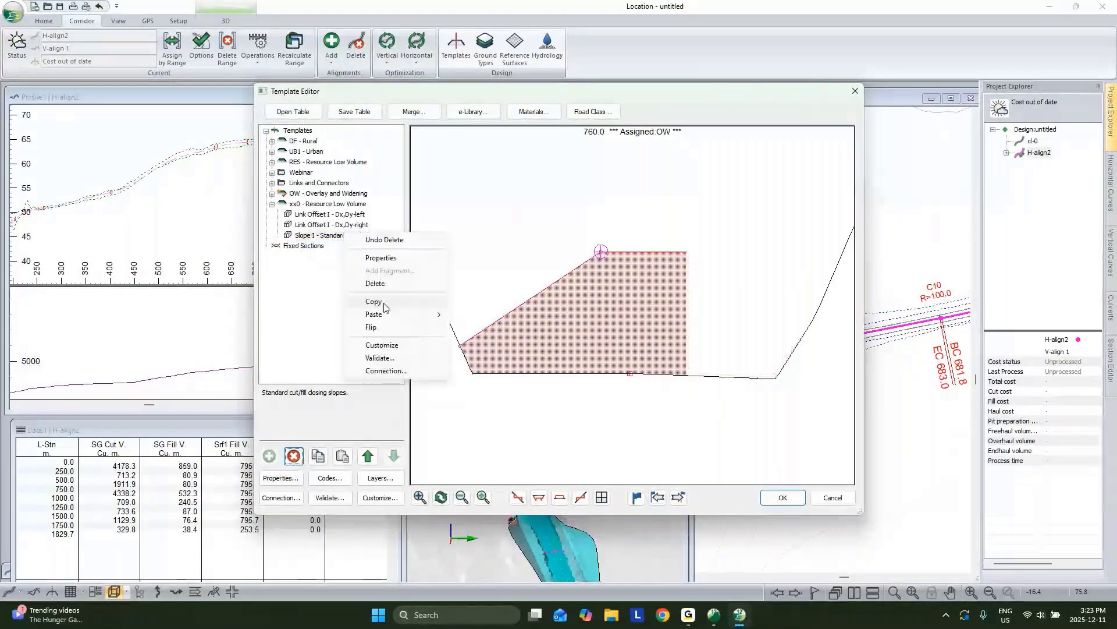
{"action": "left_click", "coordinate": [381, 302]}
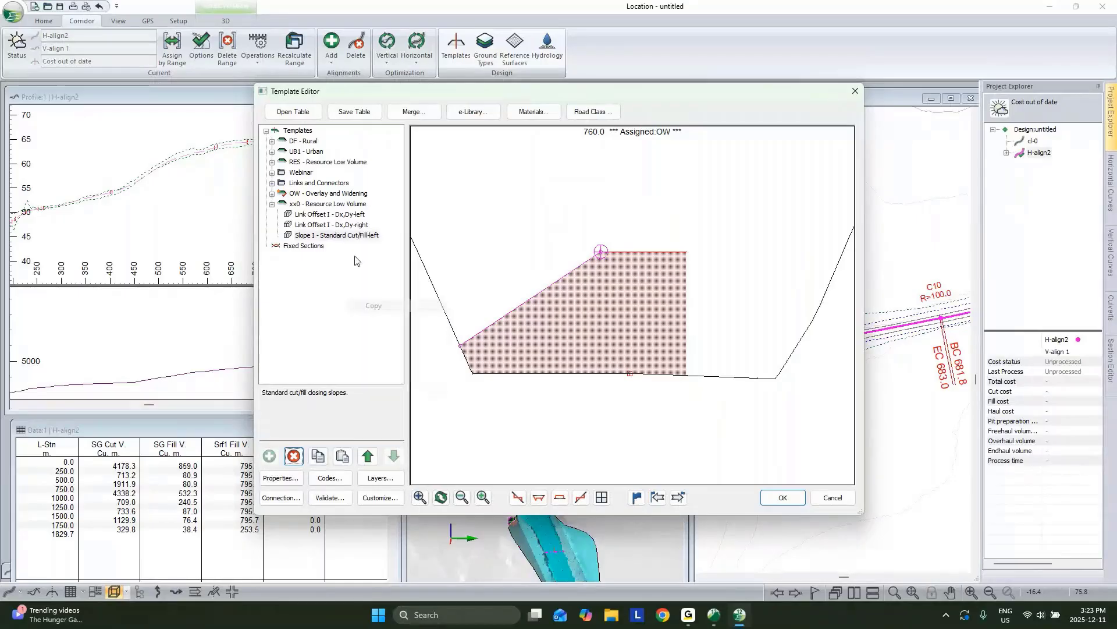
{"action": "right_click", "coordinate": [347, 236]}
{"action": "mouse_move", "coordinate": [409, 318]}
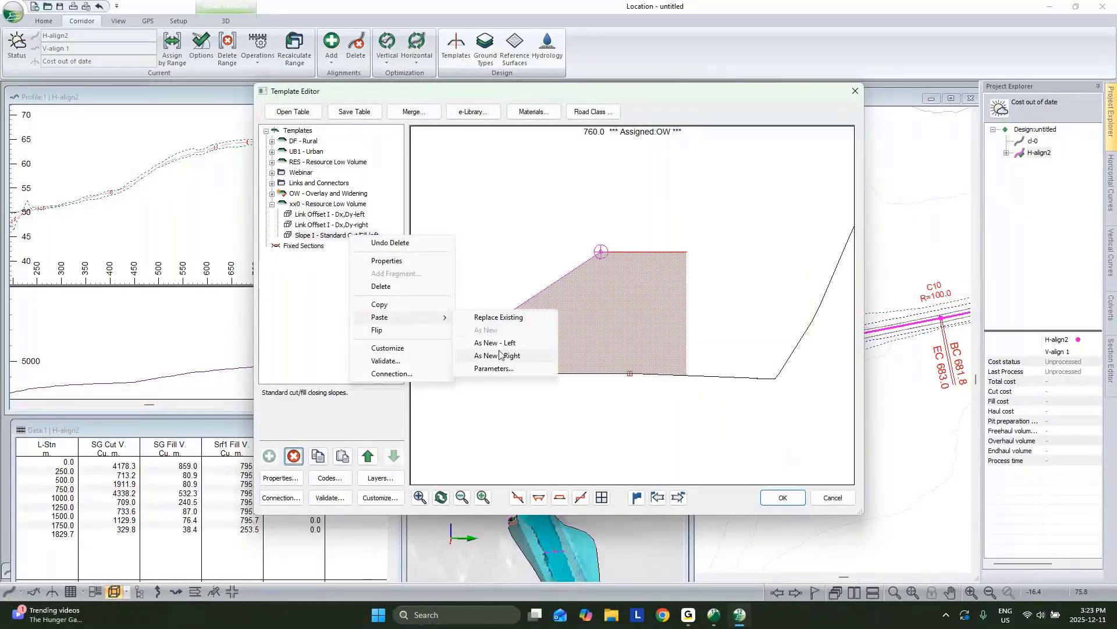
{"action": "left_click", "coordinate": [500, 355]}
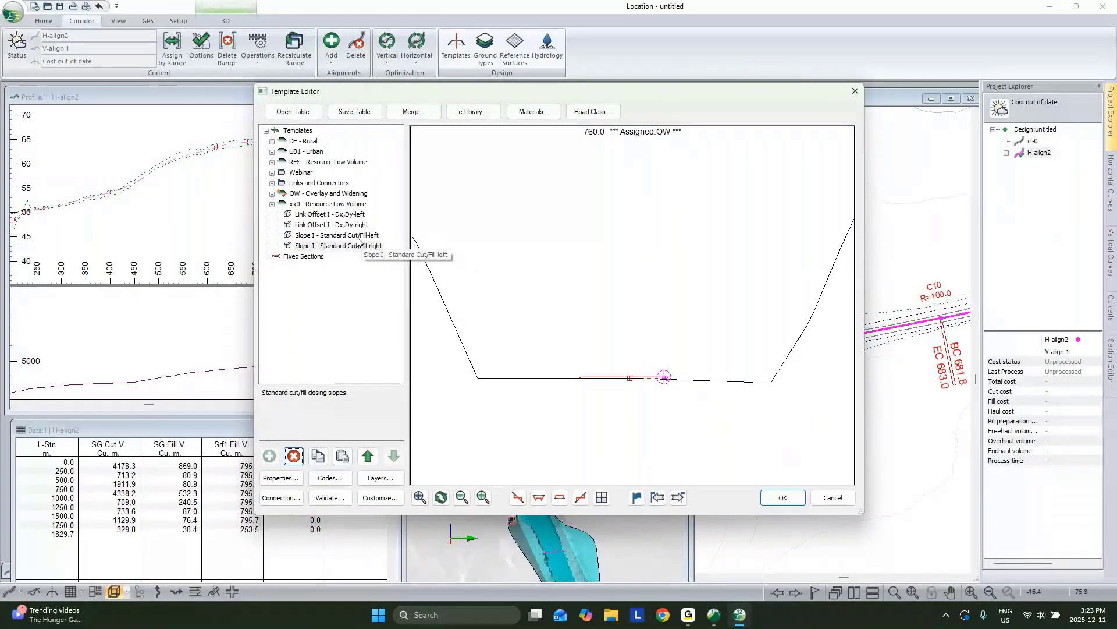
Step: Accept the template edits, assign xx0 - Resource Low Volume to H-align2 by range, and recalculate the corridor
{"action": "left_click", "coordinate": [783, 497]}
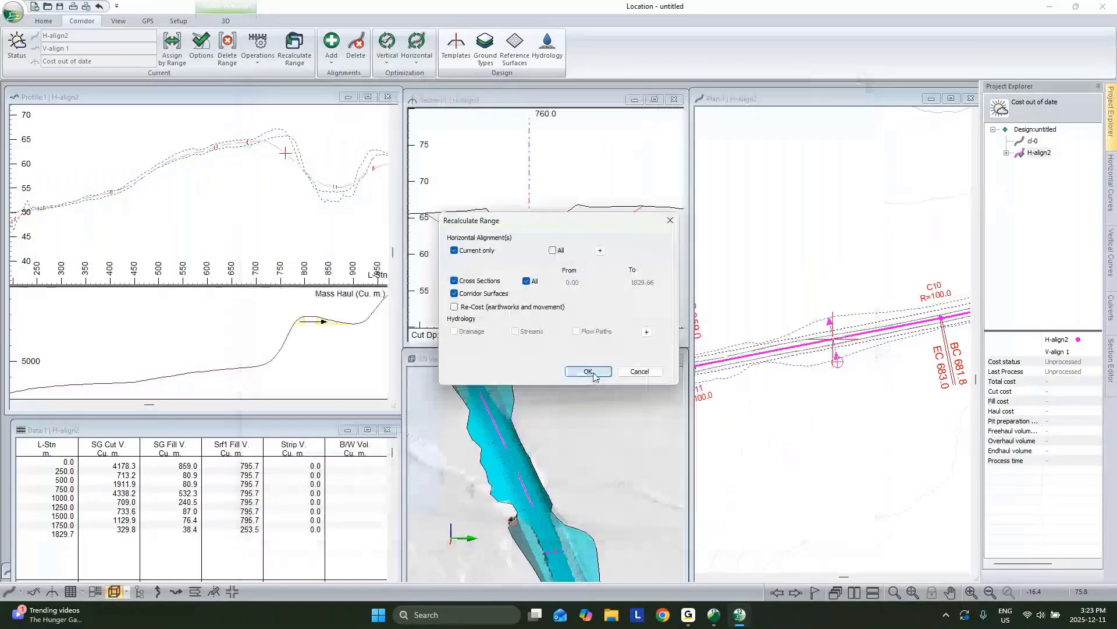
{"action": "left_click", "coordinate": [589, 371]}
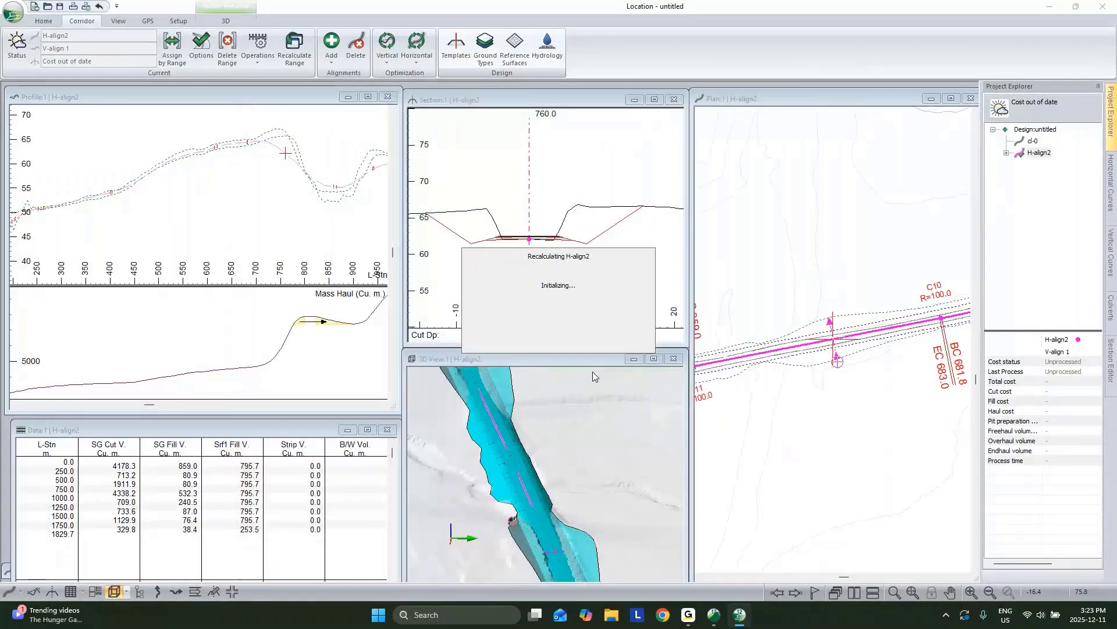
{"action": "left_click", "coordinate": [172, 50]}
{"action": "left_click", "coordinate": [409, 213]}
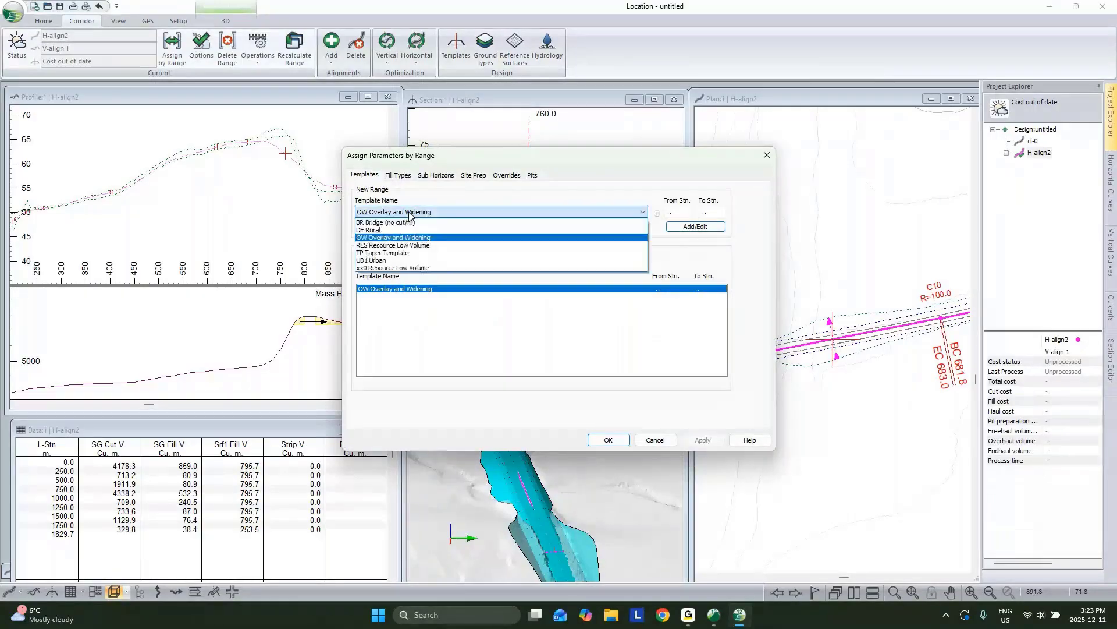
{"action": "left_click", "coordinate": [393, 268]}
{"action": "left_click", "coordinate": [695, 226]}
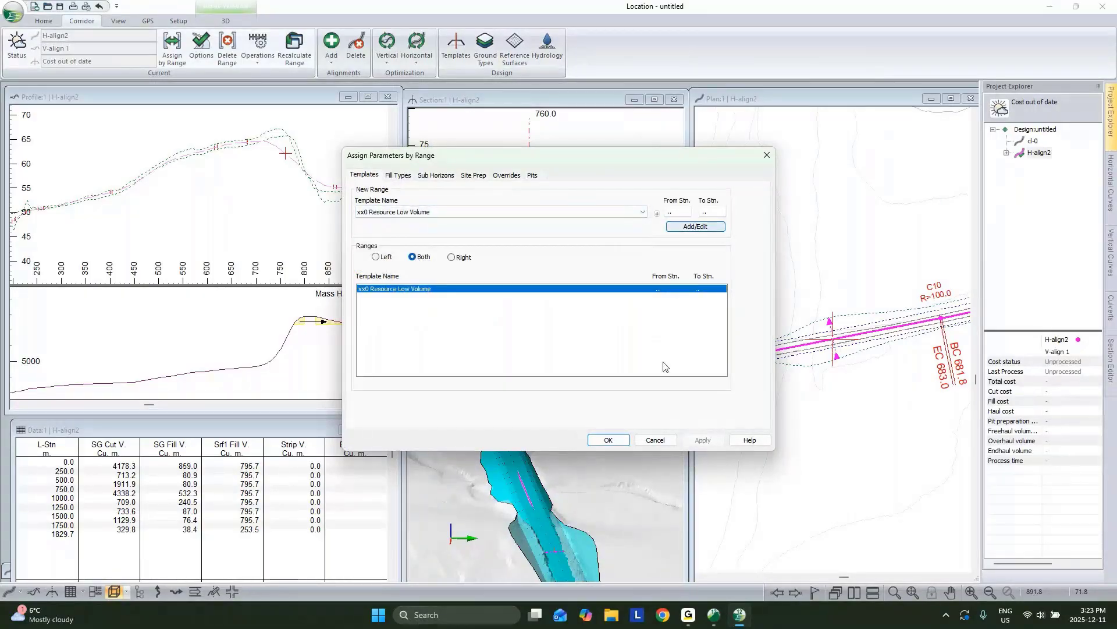
{"action": "left_click", "coordinate": [616, 441]}
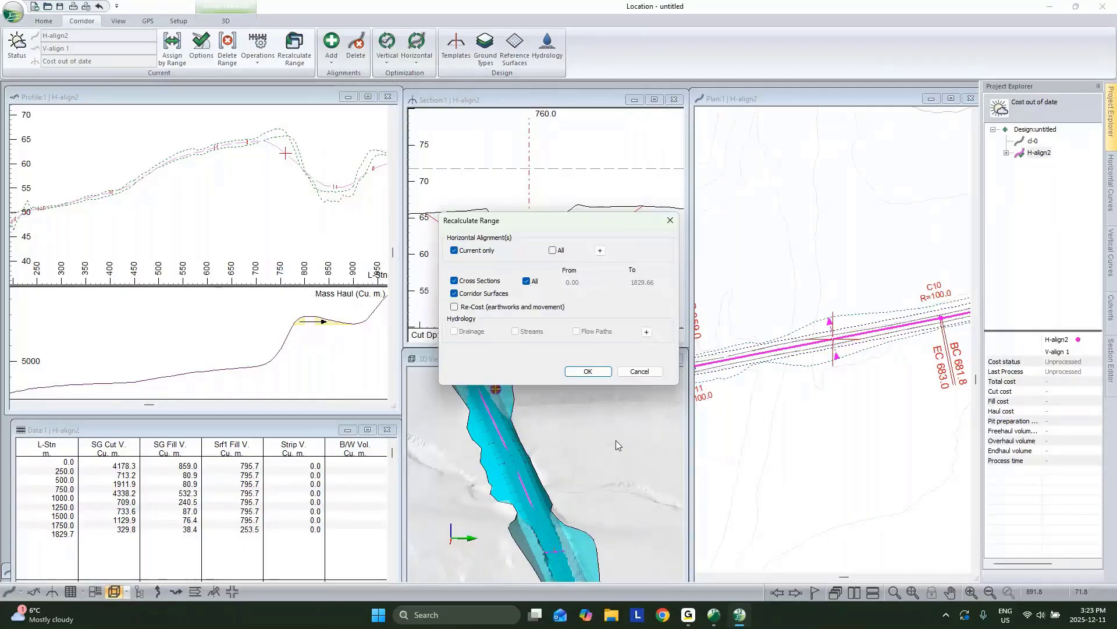
{"action": "left_click", "coordinate": [588, 371]}
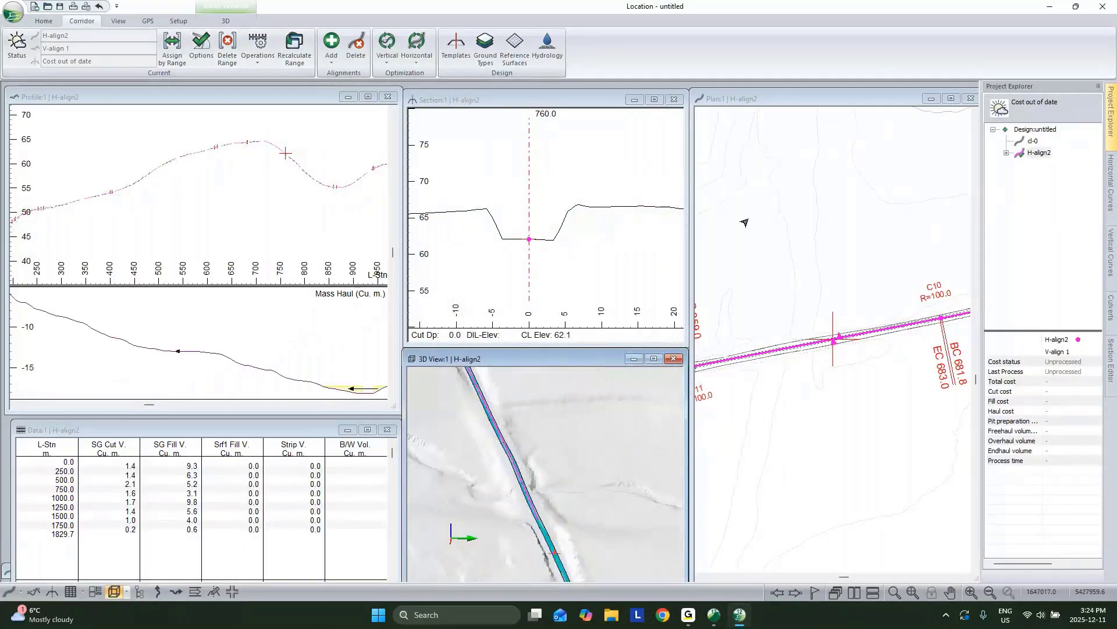
{"action": "left_click", "coordinate": [1007, 154]}
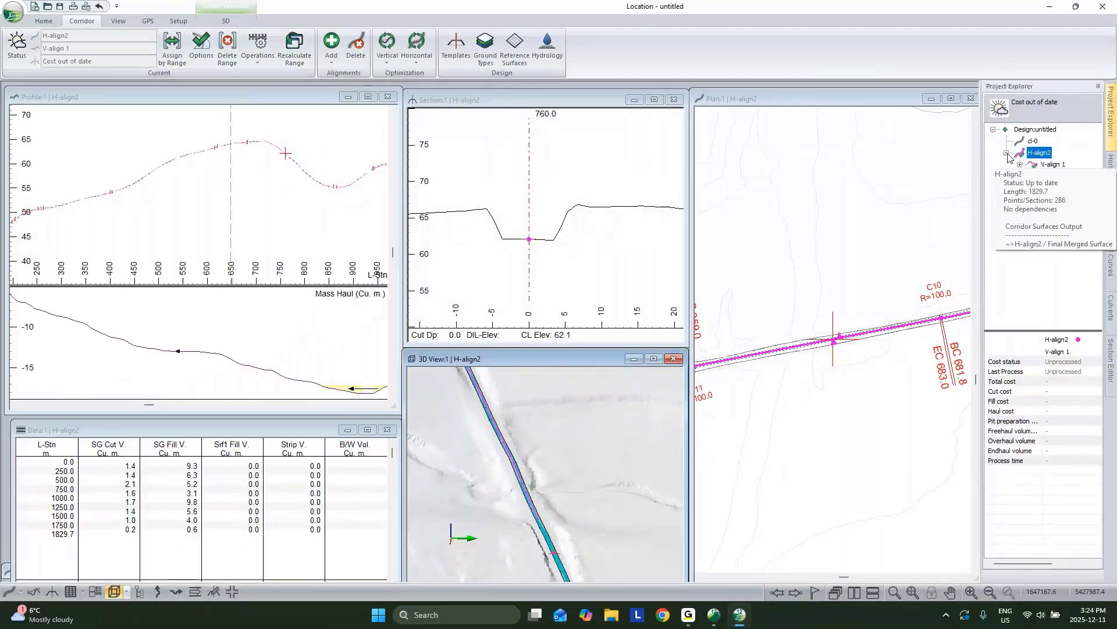
Step: In V-align 1's Vertical Options, set Max. offset to 2 and Min. offset to -2 m
{"action": "left_click", "coordinate": [1052, 165]}
{"action": "right_click", "coordinate": [1052, 165]}
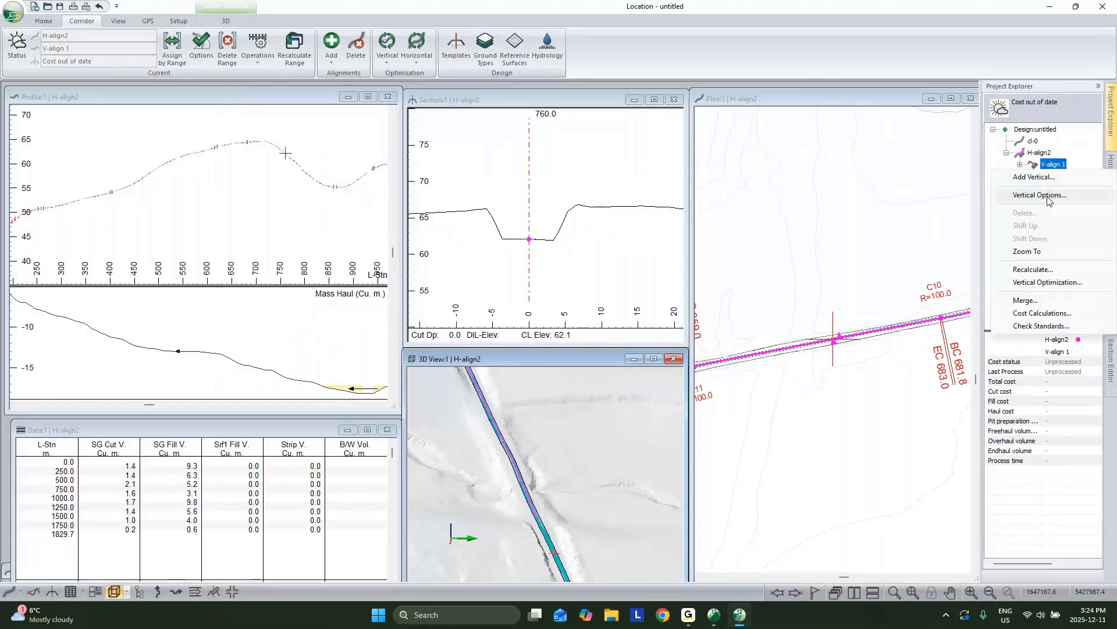
{"action": "left_click", "coordinate": [1041, 195]}
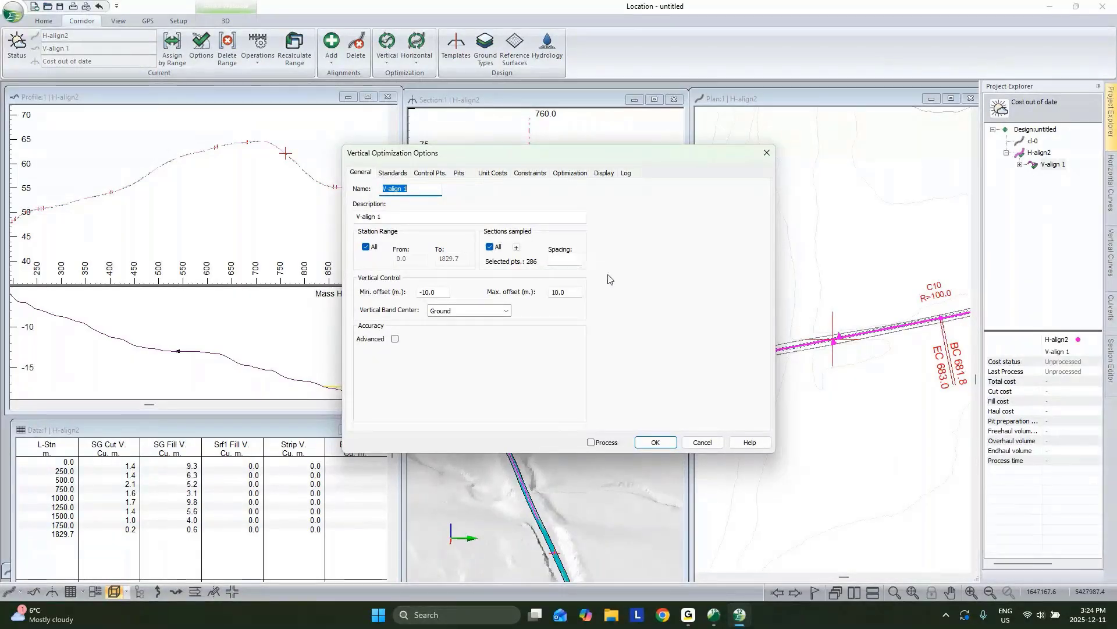
{"action": "double_click", "coordinate": [570, 292]}
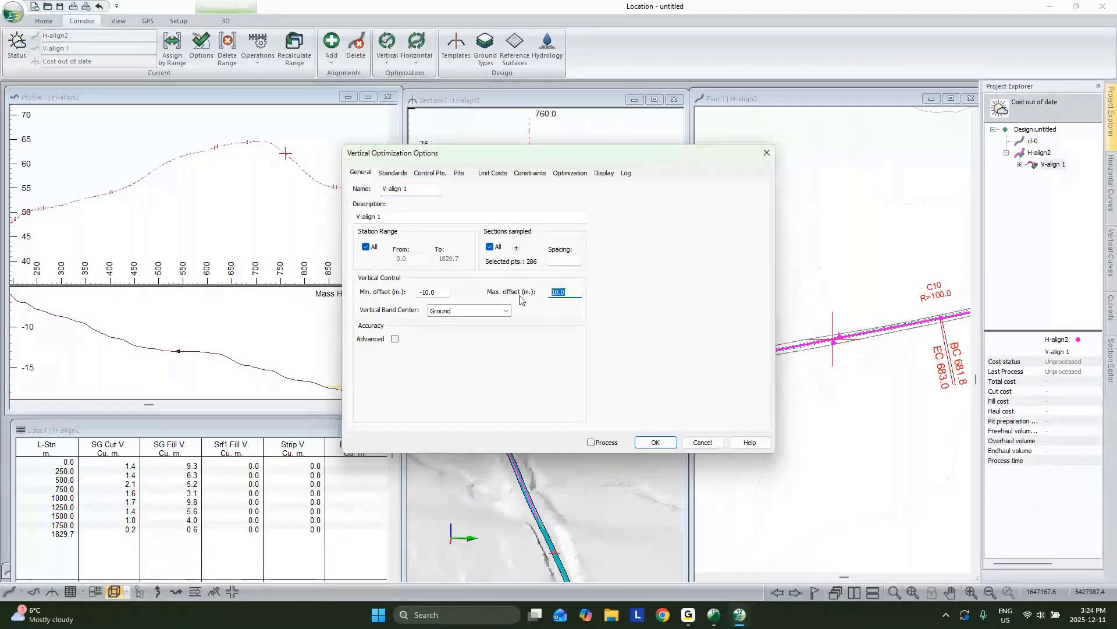
{"action": "type", "text": "2"}
{"action": "double_click", "coordinate": [437, 292]}
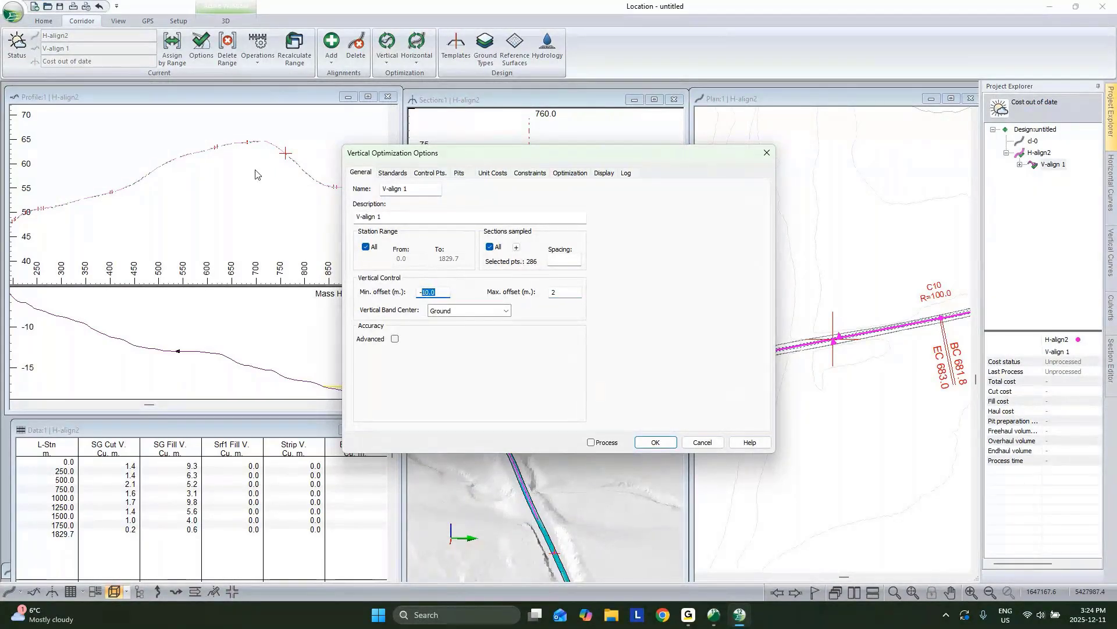
{"action": "type", "text": "2"}
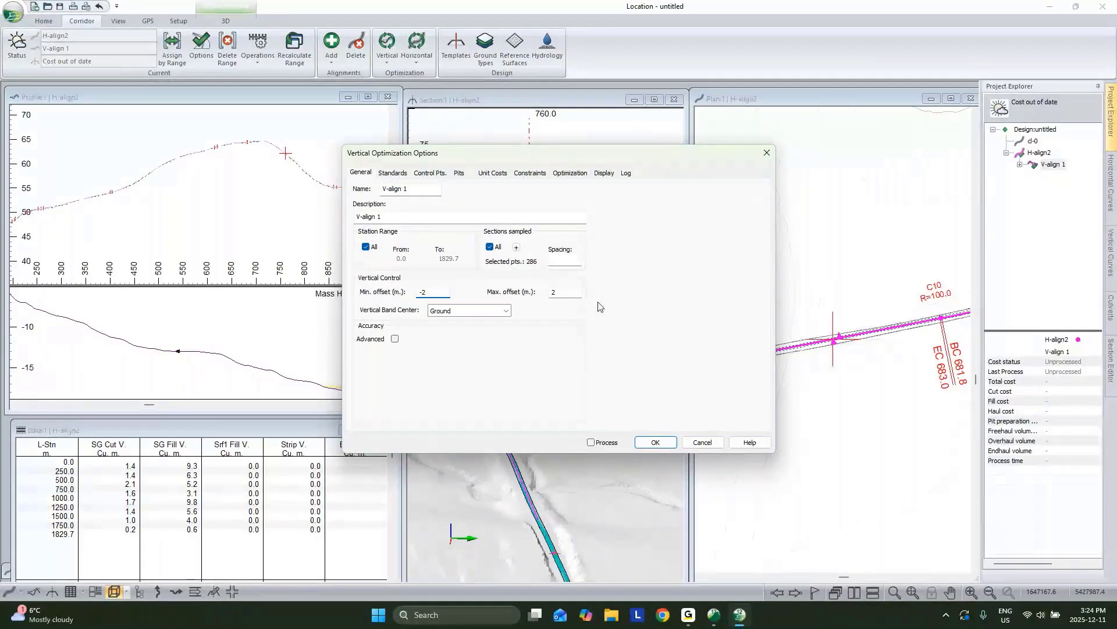
Step: On the Standards tab, set grades from -25 to 25% and sag and crest K to 1
{"action": "left_click", "coordinate": [392, 173]}
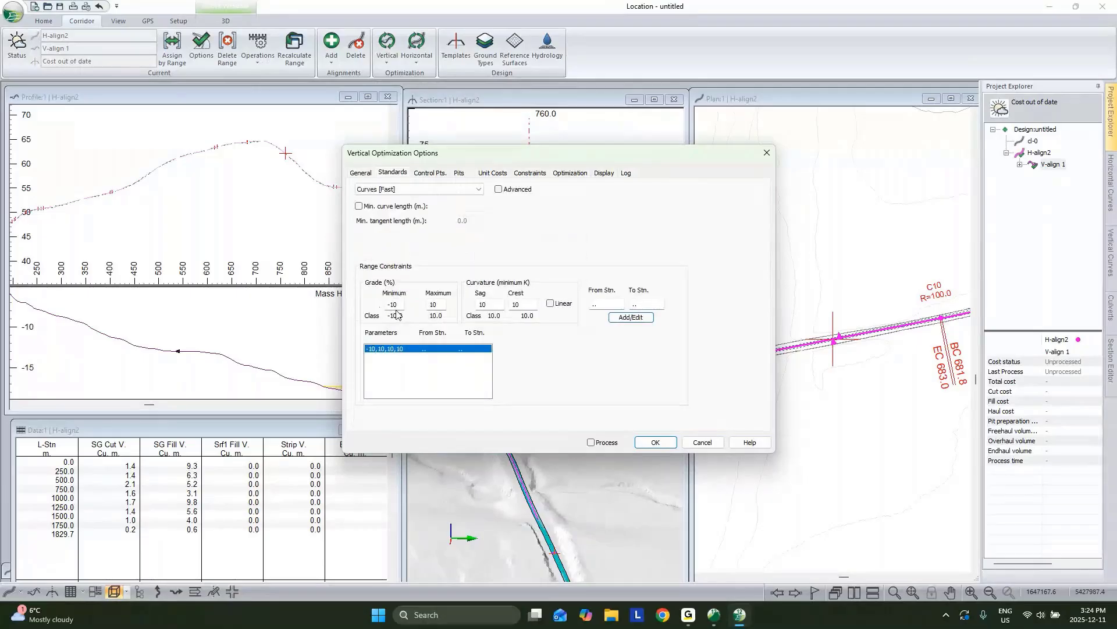
{"action": "double_click", "coordinate": [394, 304]}
{"action": "type", "text": "25"}
{"action": "double_click", "coordinate": [434, 305]}
{"action": "type", "text": "25"}
{"action": "key", "text": "Tab"}
{"action": "type", "text": "1"}
{"action": "key", "text": "Tab"}
{"action": "type", "text": "1"}
Step: Apply the standards and enable a 20 m minimum curve length
{"action": "left_click", "coordinate": [631, 318]}
{"action": "left_click", "coordinate": [359, 207]}
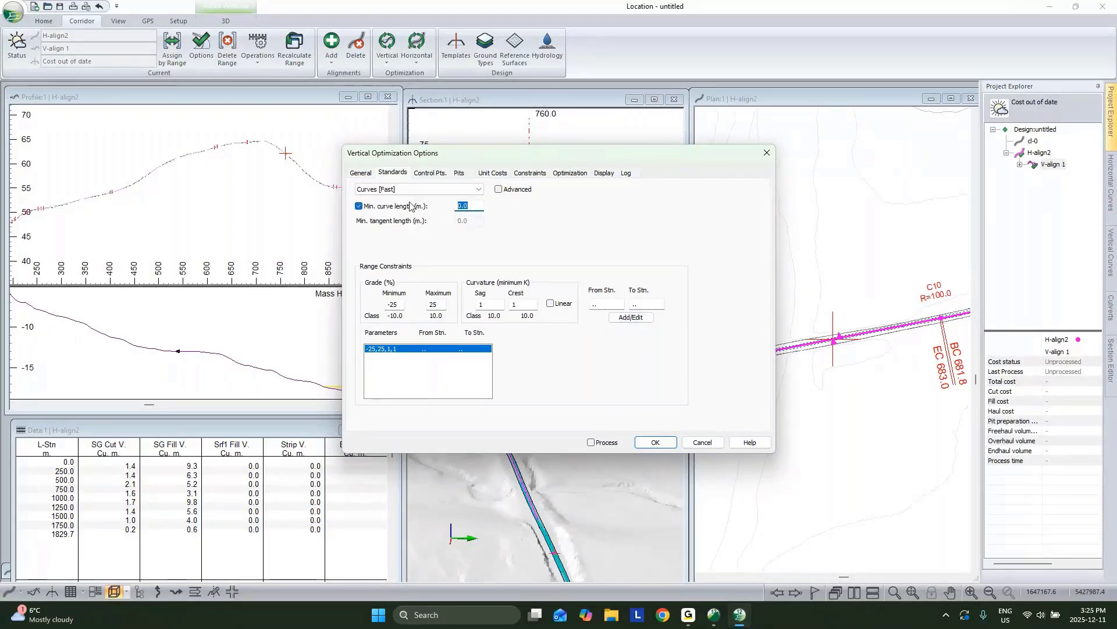
{"action": "type", "text": "20"}
{"action": "left_click", "coordinate": [361, 174]}
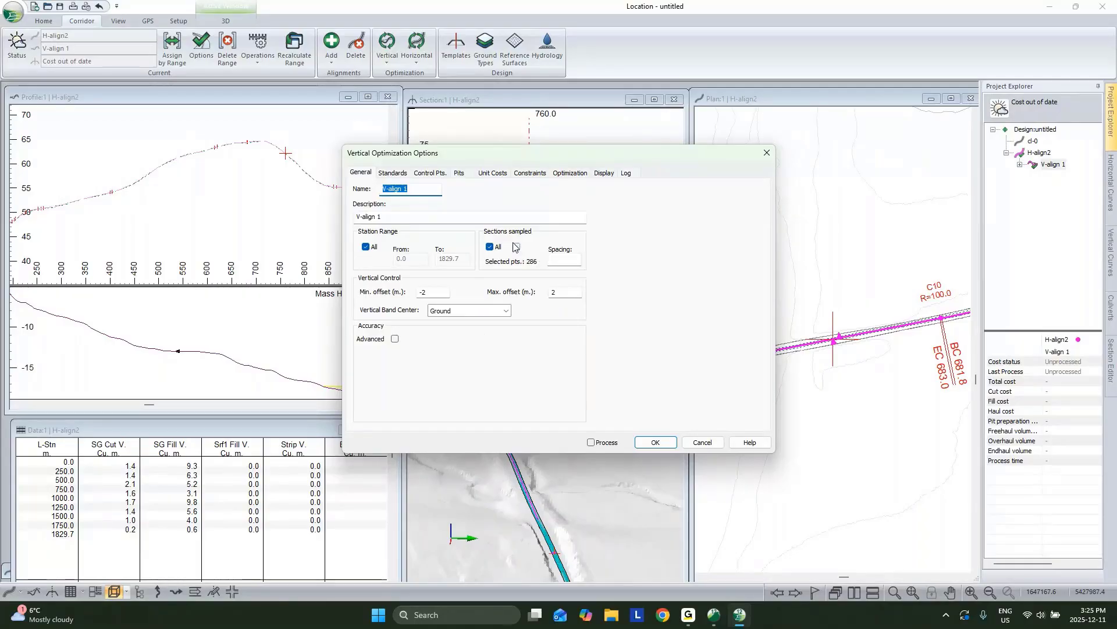
Step: Review the sampled point types and leave them unchanged
{"action": "left_click", "coordinate": [514, 246]}
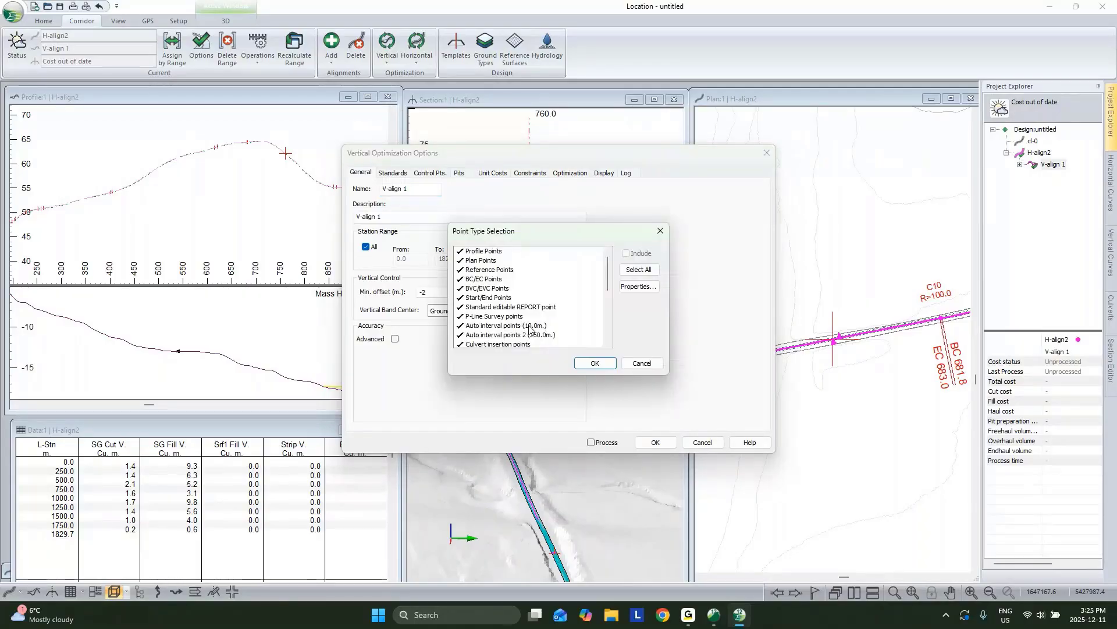
{"action": "left_click", "coordinate": [626, 362]}
{"action": "left_click", "coordinate": [391, 174]}
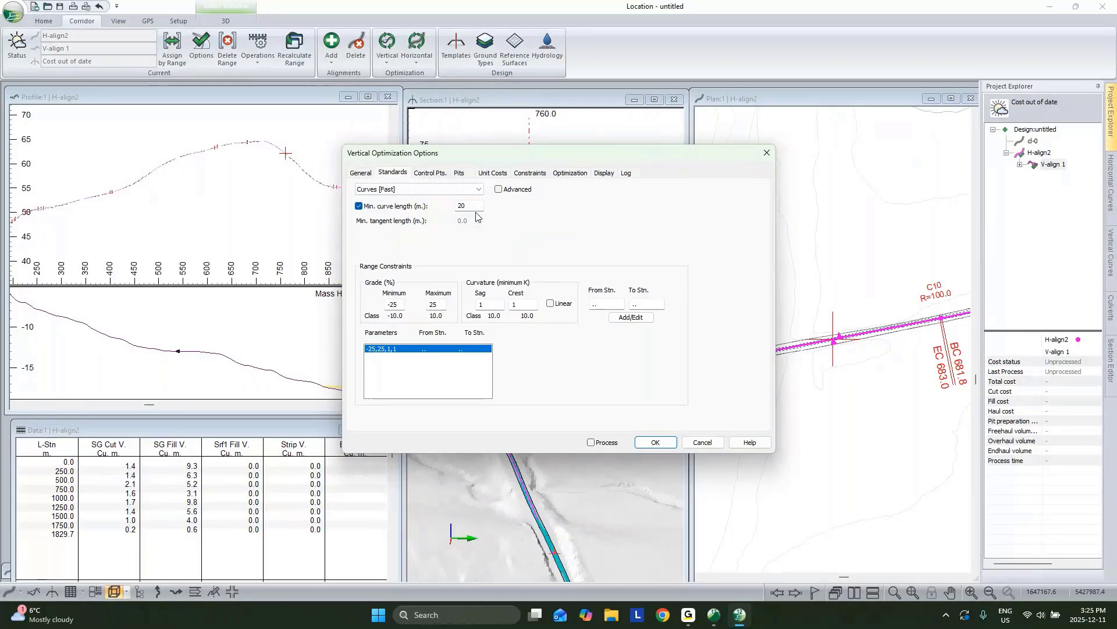
Step: Add vertical control points at the alignment start (0.0) and end (1829.7), then accept the options
{"action": "left_click", "coordinate": [438, 176]}
{"action": "left_click", "coordinate": [544, 329]}
{"action": "left_click", "coordinate": [508, 299]}
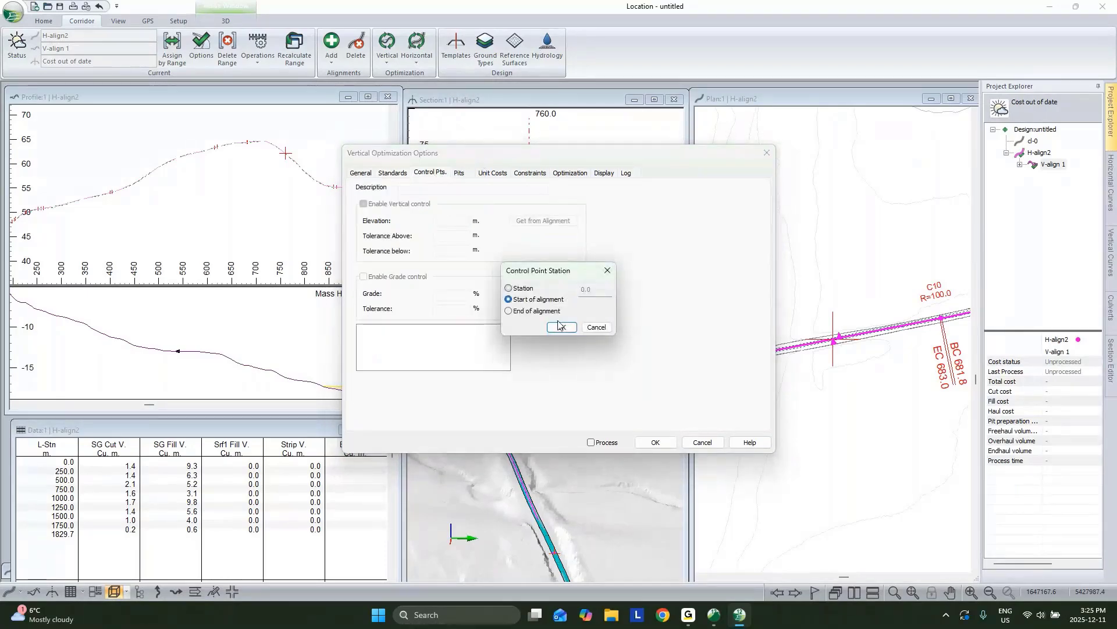
{"action": "left_click", "coordinate": [562, 327]}
{"action": "left_click", "coordinate": [537, 329]}
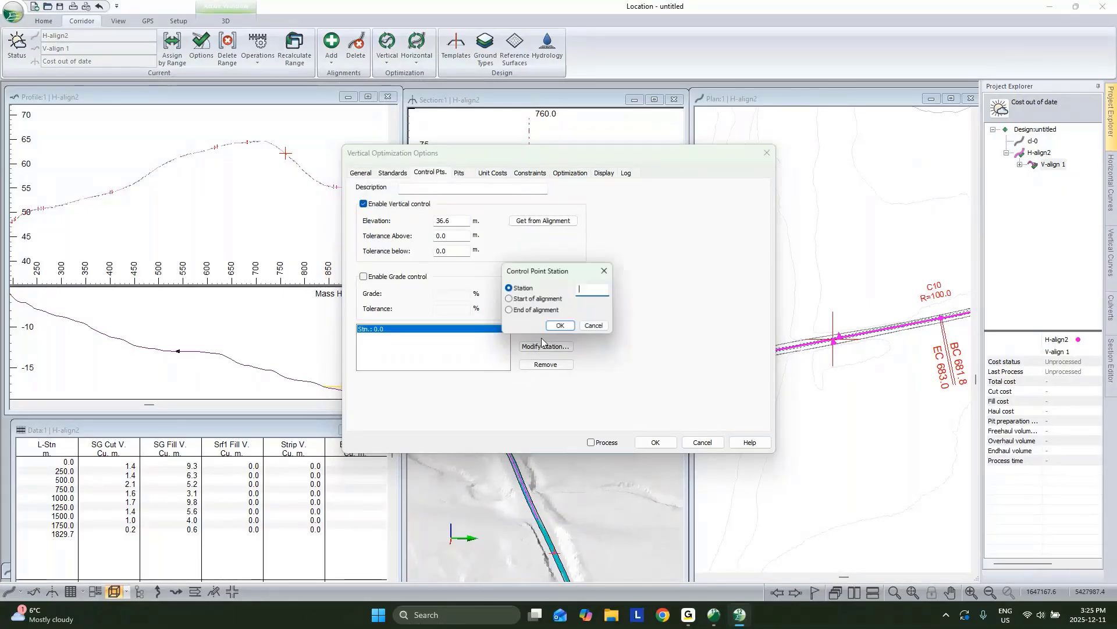
{"action": "left_click", "coordinate": [509, 310]}
{"action": "left_click", "coordinate": [560, 325]}
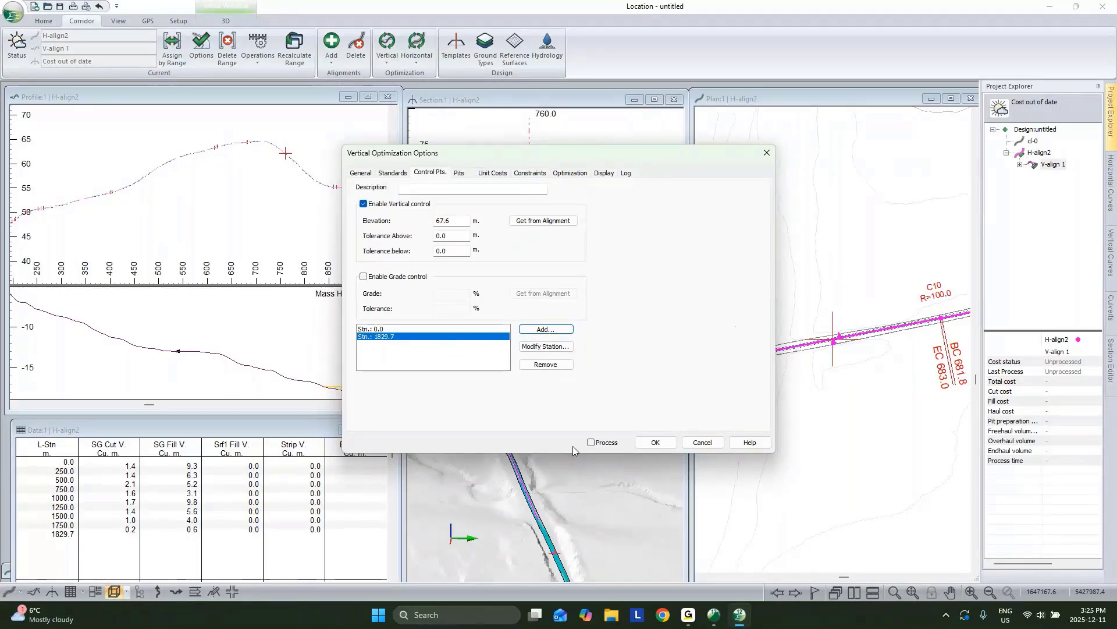
{"action": "left_click", "coordinate": [591, 443]}
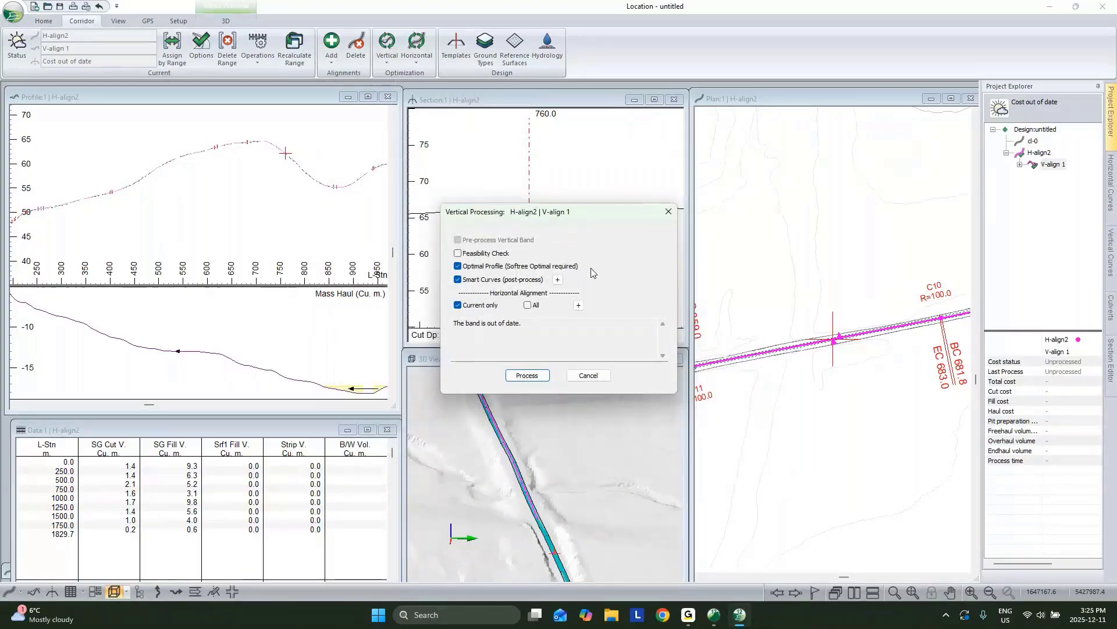
Step: Set the Smart Curves VIP reduction tolerance to .1 and start processing V-align 1
{"action": "left_click", "coordinate": [558, 280]}
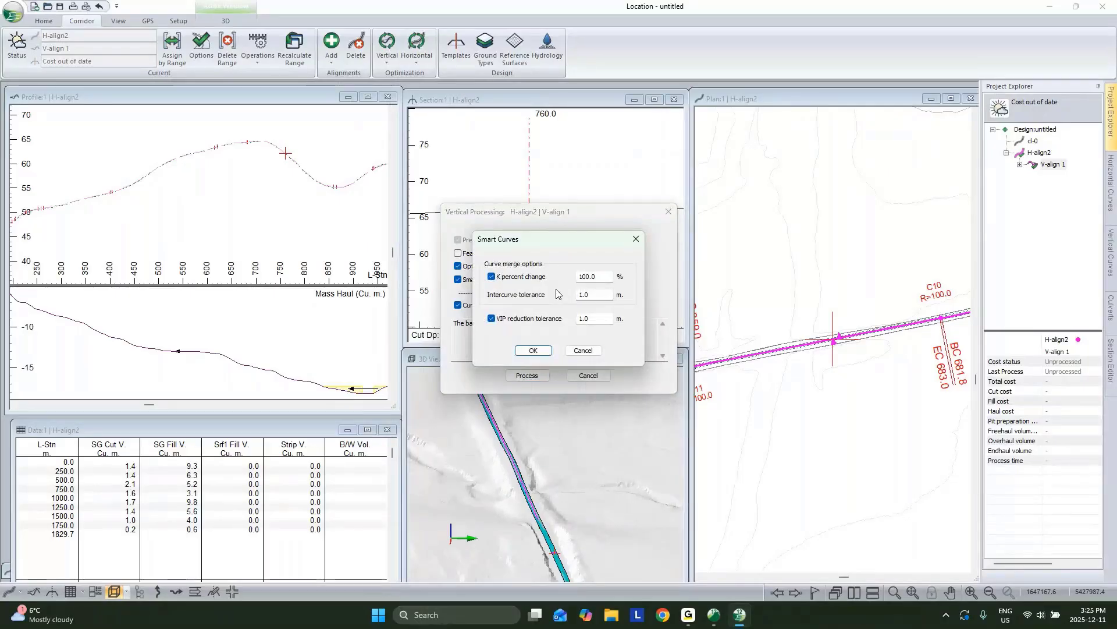
{"action": "double_click", "coordinate": [581, 318]}
{"action": "type", "text": ".1"}
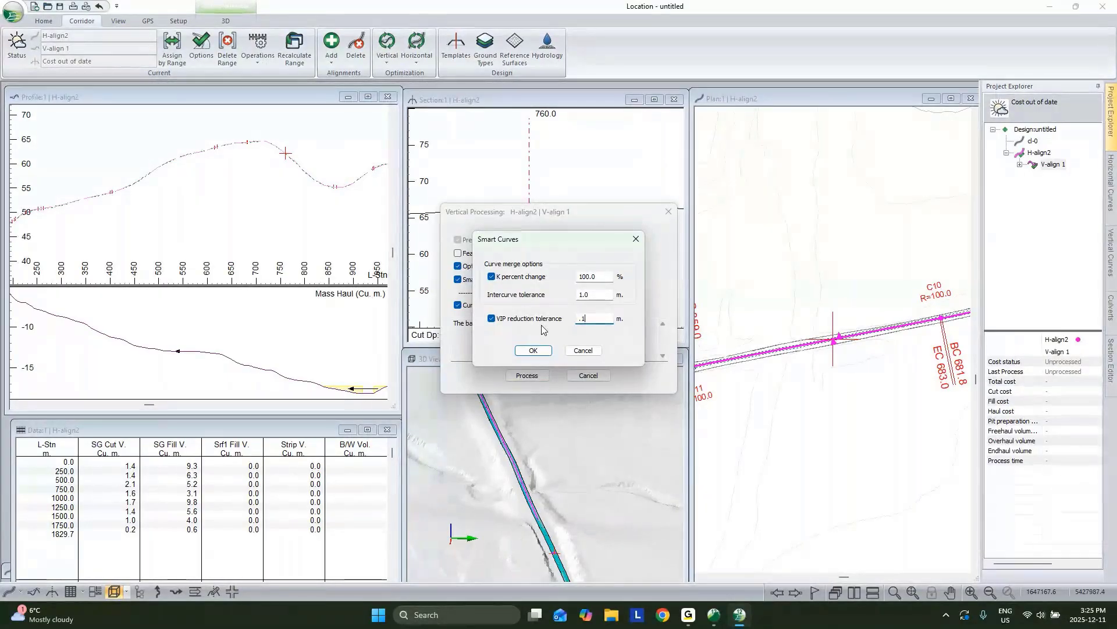
{"action": "left_click_drag", "start_coordinate": [587, 245], "coordinate": [663, 224]}
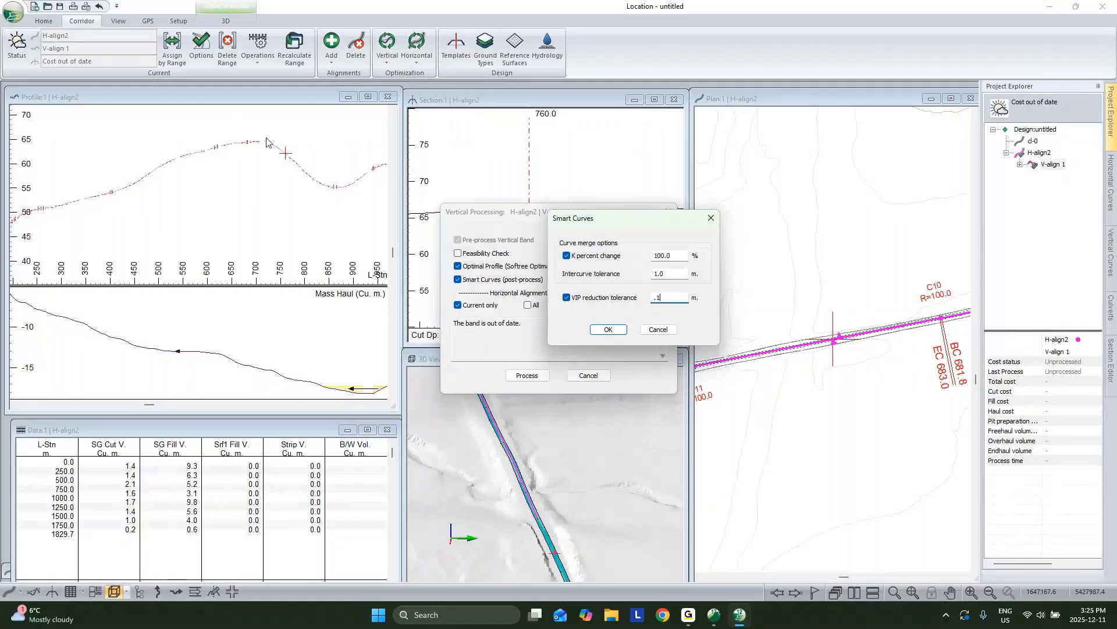
{"action": "left_click", "coordinate": [608, 329]}
{"action": "left_click", "coordinate": [527, 376]}
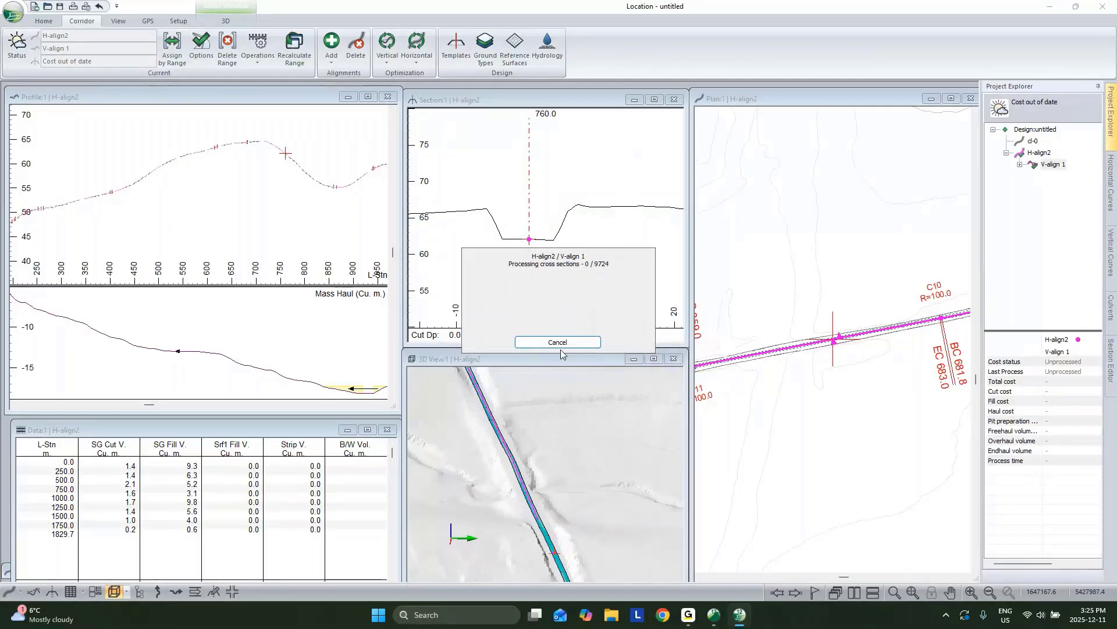
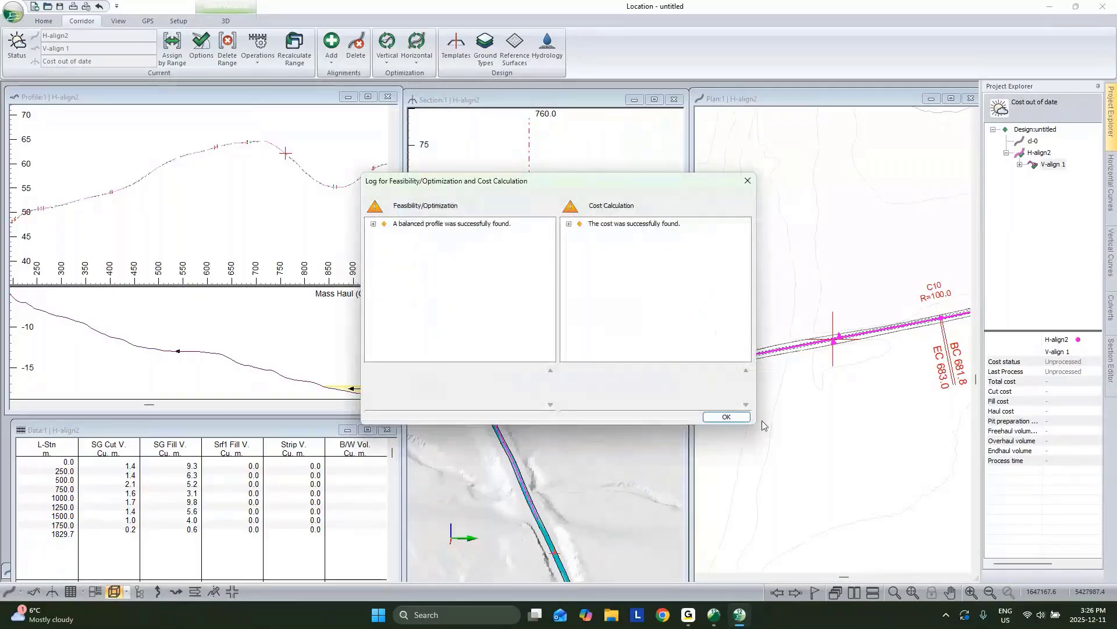
Step: Dismiss the optimization log and maximize H-align2's recalculated profile with its mass haul
{"action": "left_click", "coordinate": [745, 419]}
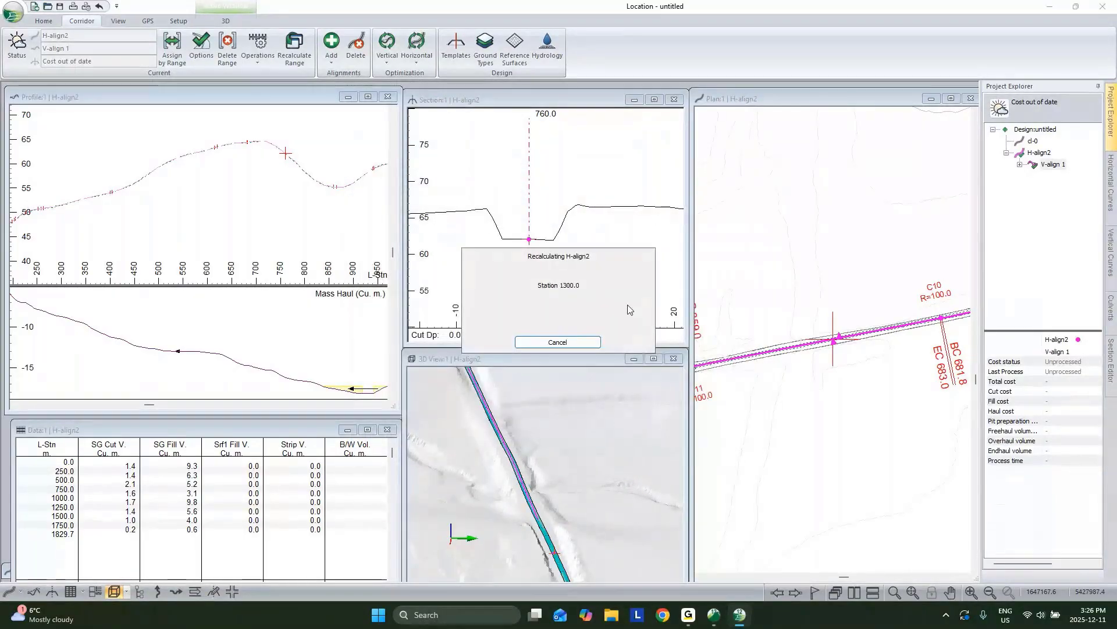
{"action": "left_click", "coordinate": [368, 97]}
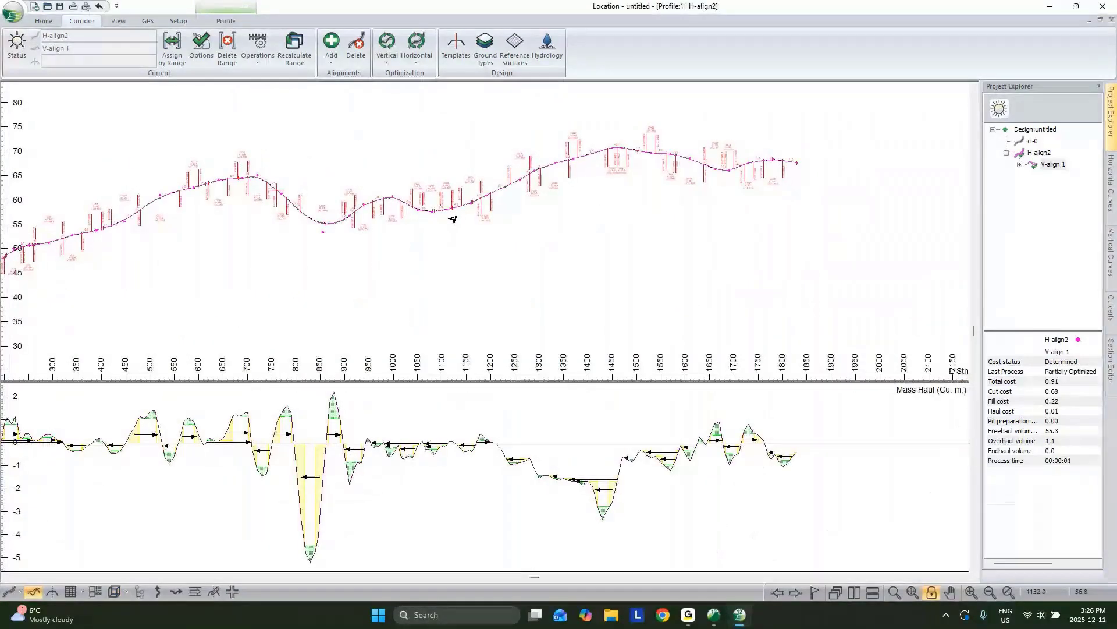
{"action": "scroll", "coordinate": [335, 229], "scroll_direction": "up", "scroll_amount": 5}
{"action": "middle_click_drag", "start_coordinate": [322, 239], "coordinate": [687, 102]}
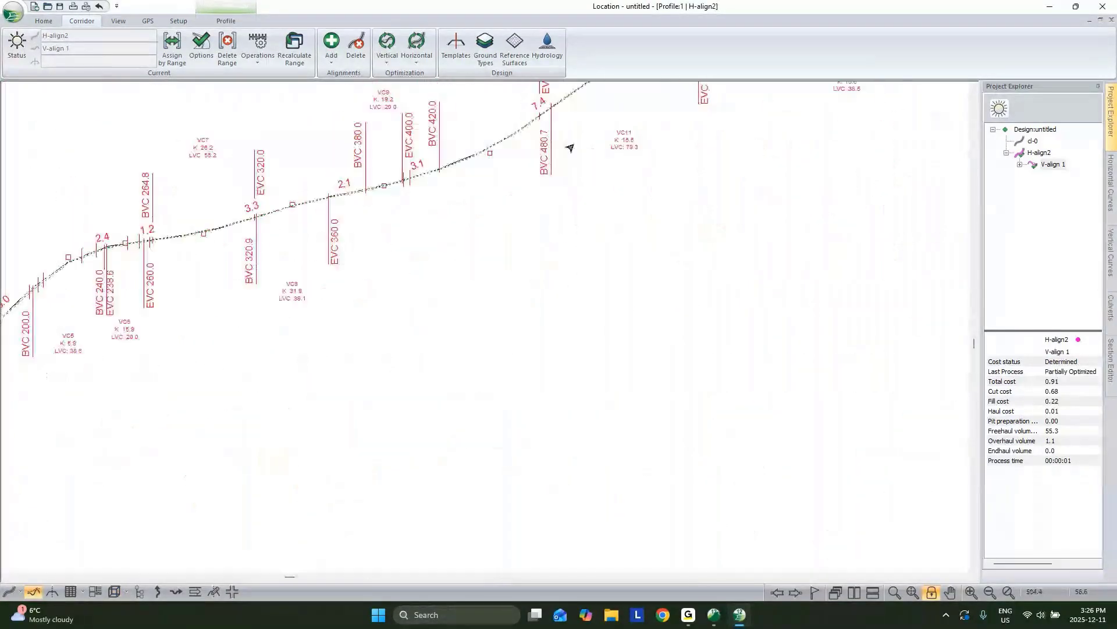
{"action": "middle_click_drag", "start_coordinate": [464, 152], "coordinate": [716, 70]}
{"action": "middle_click_drag", "start_coordinate": [453, 236], "coordinate": [764, 80]}
{"action": "middle_click_drag", "start_coordinate": [521, 245], "coordinate": [482, 295]}
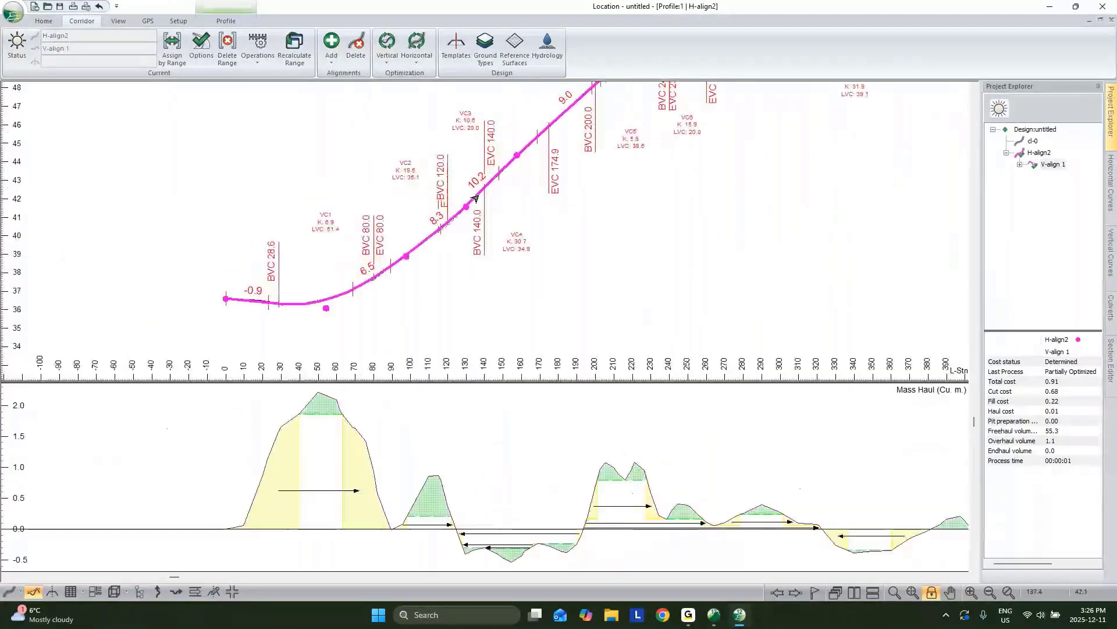
{"action": "middle_click_drag", "start_coordinate": [302, 274], "coordinate": [235, 294]}
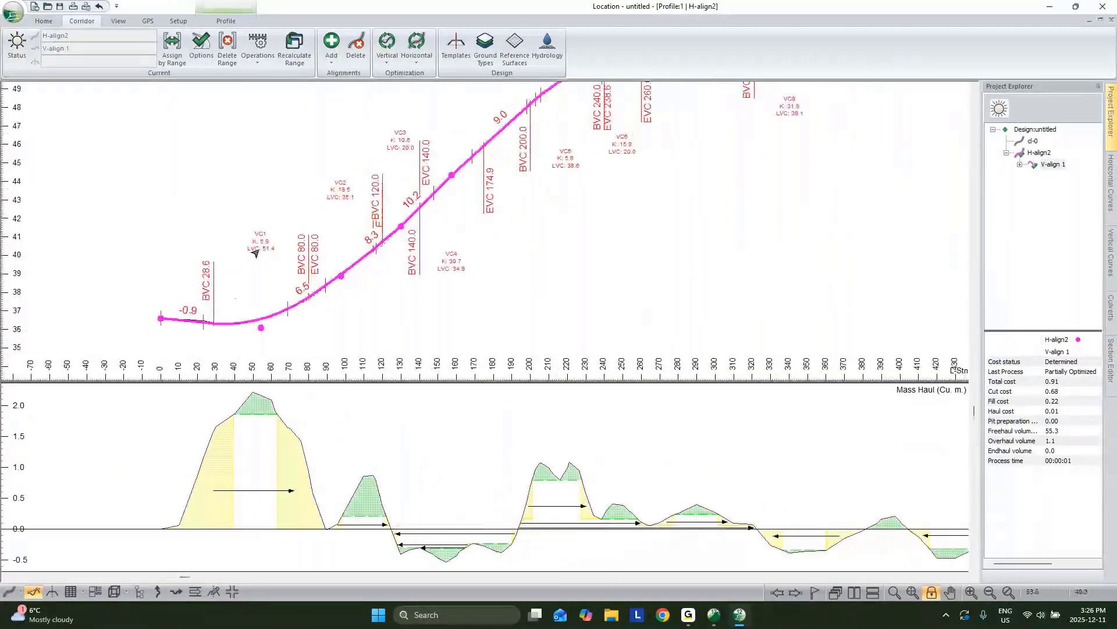
{"action": "mouse_move", "coordinate": [249, 252]}
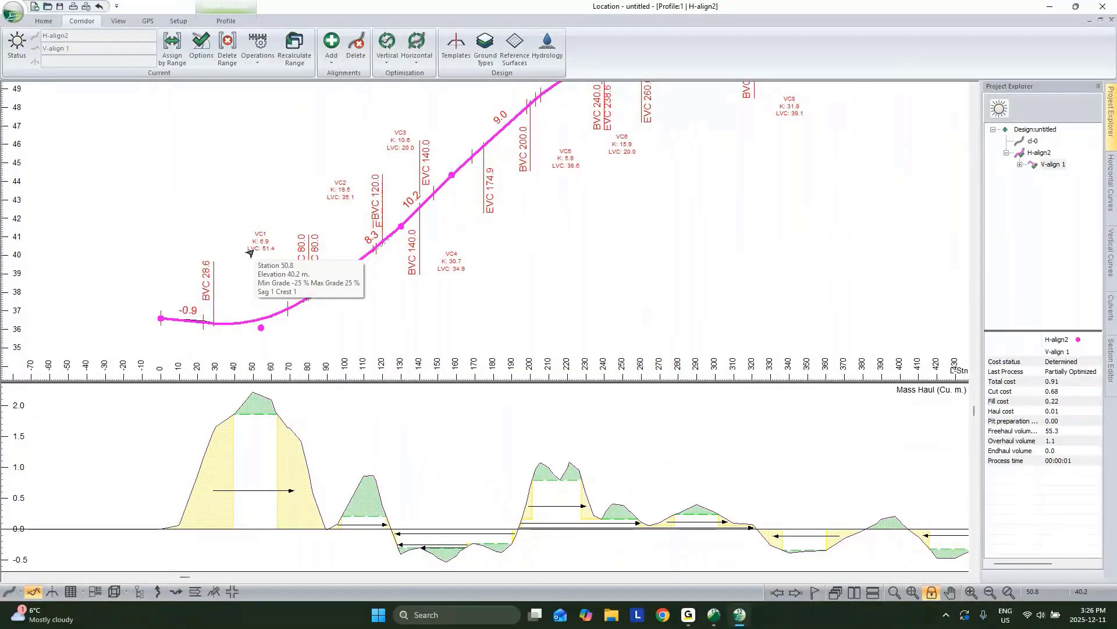
{"action": "scroll", "coordinate": [250, 253], "scroll_direction": "up", "scroll_amount": 2}
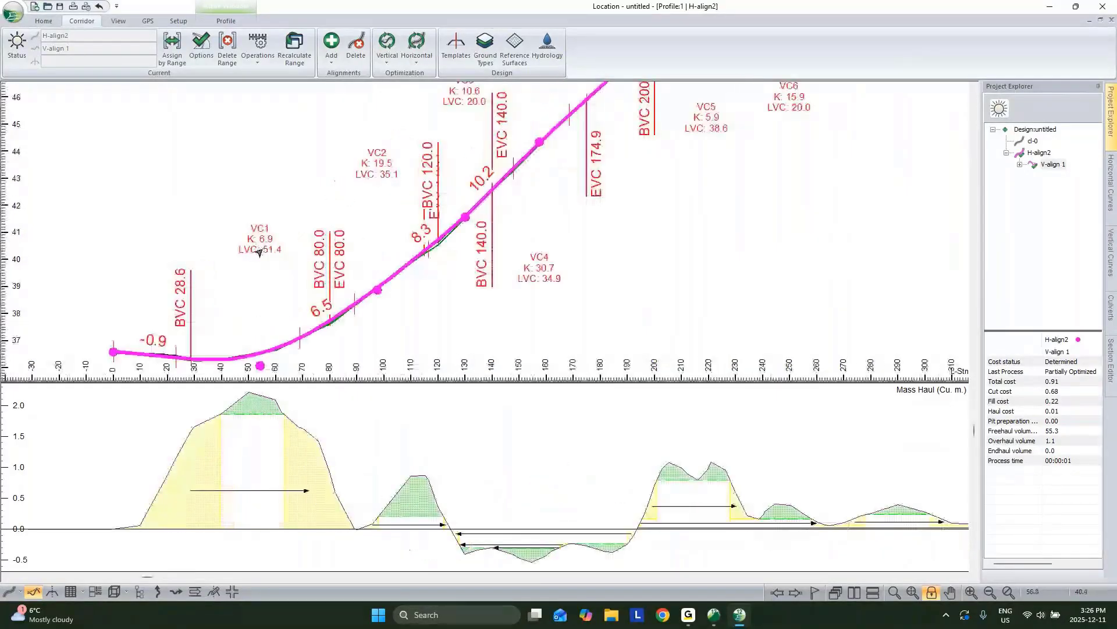
{"action": "scroll", "coordinate": [258, 257], "scroll_direction": "down", "scroll_amount": 1}
{"action": "middle_click_drag", "start_coordinate": [311, 251], "coordinate": [246, 262]}
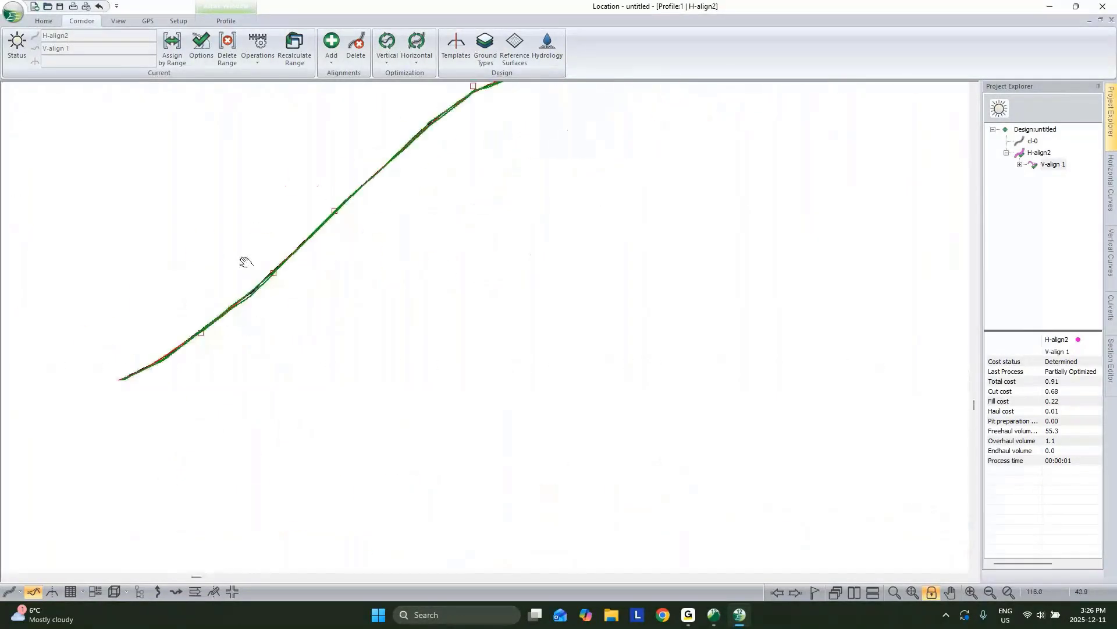
{"action": "middle_click_drag", "start_coordinate": [389, 185], "coordinate": [199, 283]}
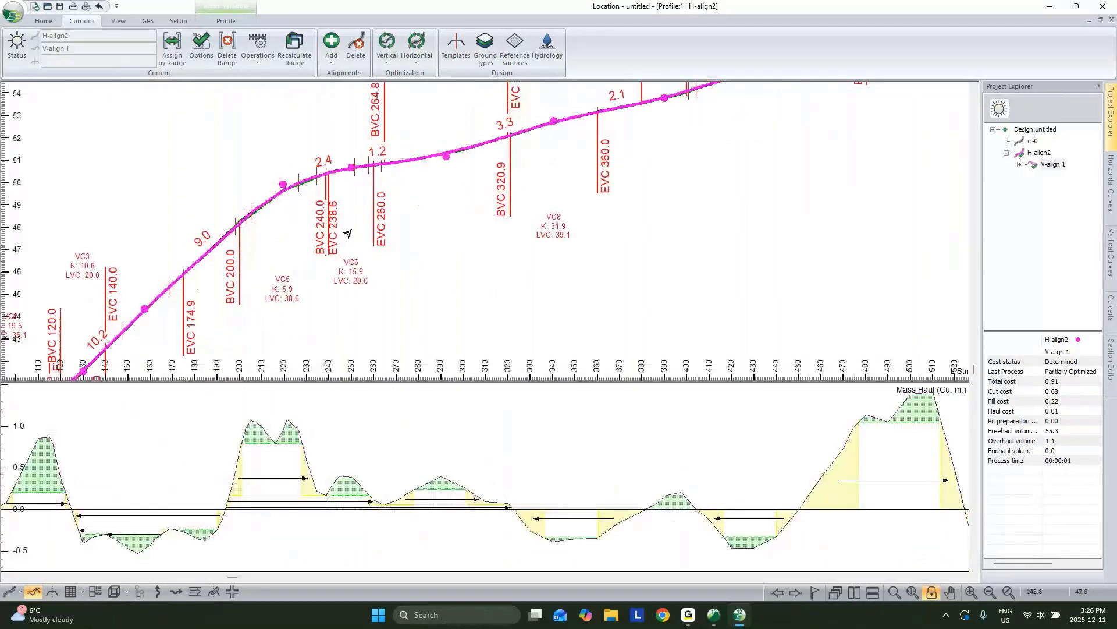
{"action": "scroll", "coordinate": [492, 166], "scroll_direction": "down", "scroll_amount": 2}
{"action": "middle_click_drag", "start_coordinate": [908, 110], "coordinate": [427, 302]}
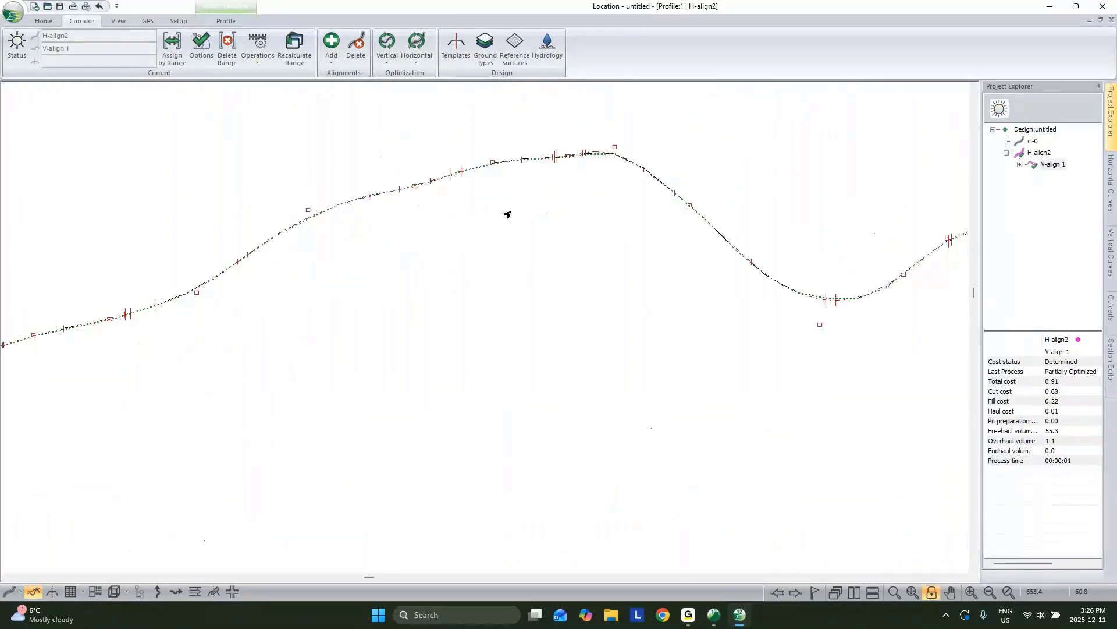
{"action": "middle_click_drag", "start_coordinate": [603, 175], "coordinate": [548, 191]}
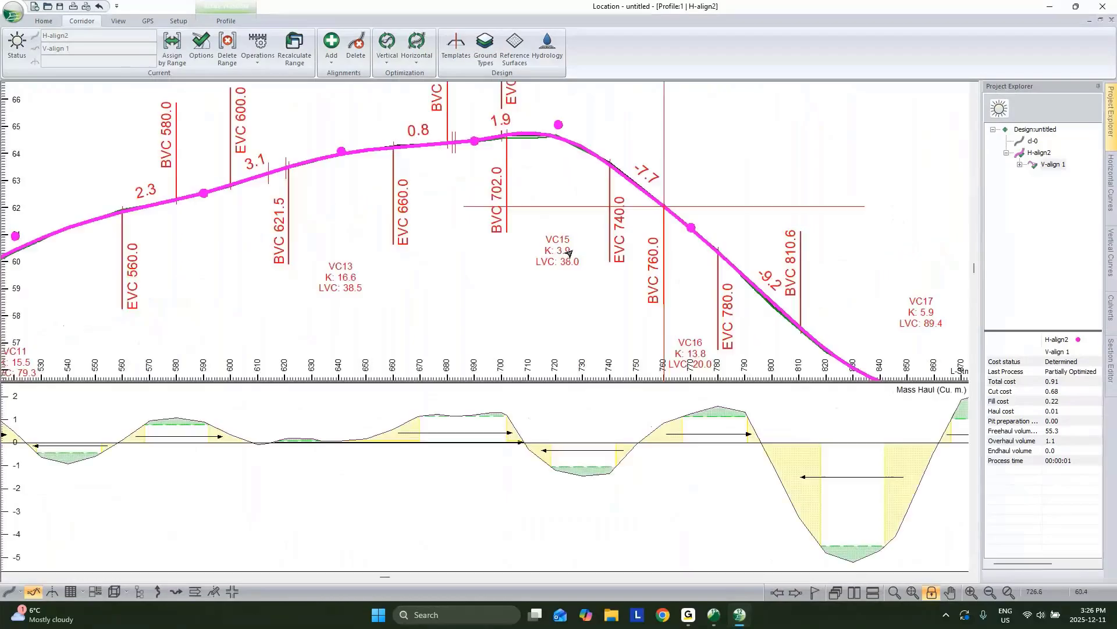
{"action": "middle_click_drag", "start_coordinate": [636, 206], "coordinate": [621, 282]}
{"action": "middle_click_drag", "start_coordinate": [585, 320], "coordinate": [518, 301]}
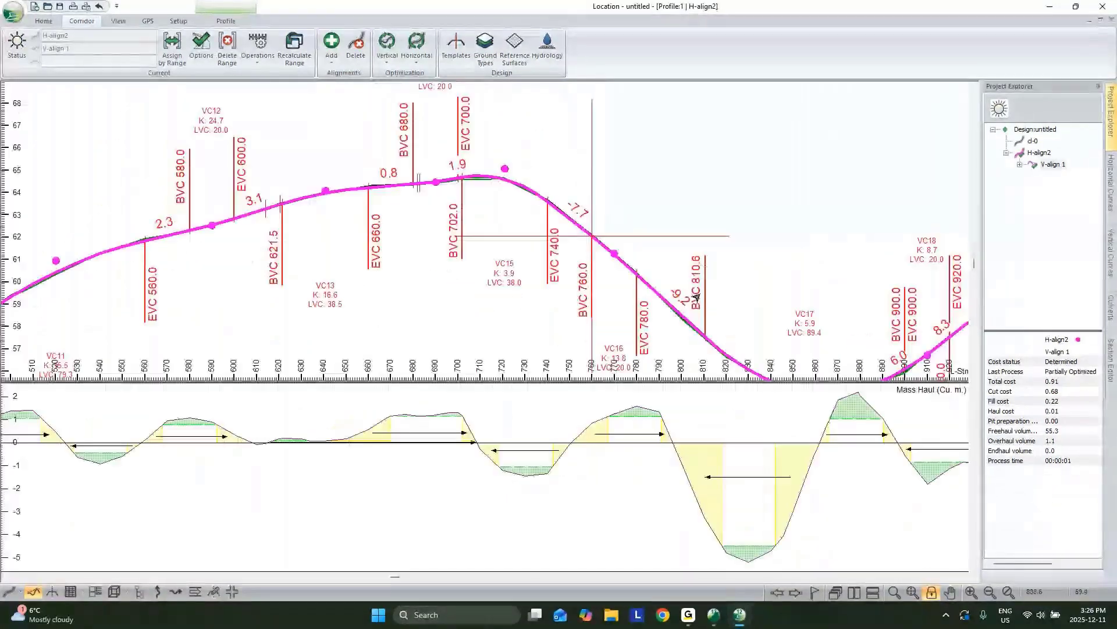
{"action": "middle_click_drag", "start_coordinate": [831, 357], "coordinate": [430, 244]}
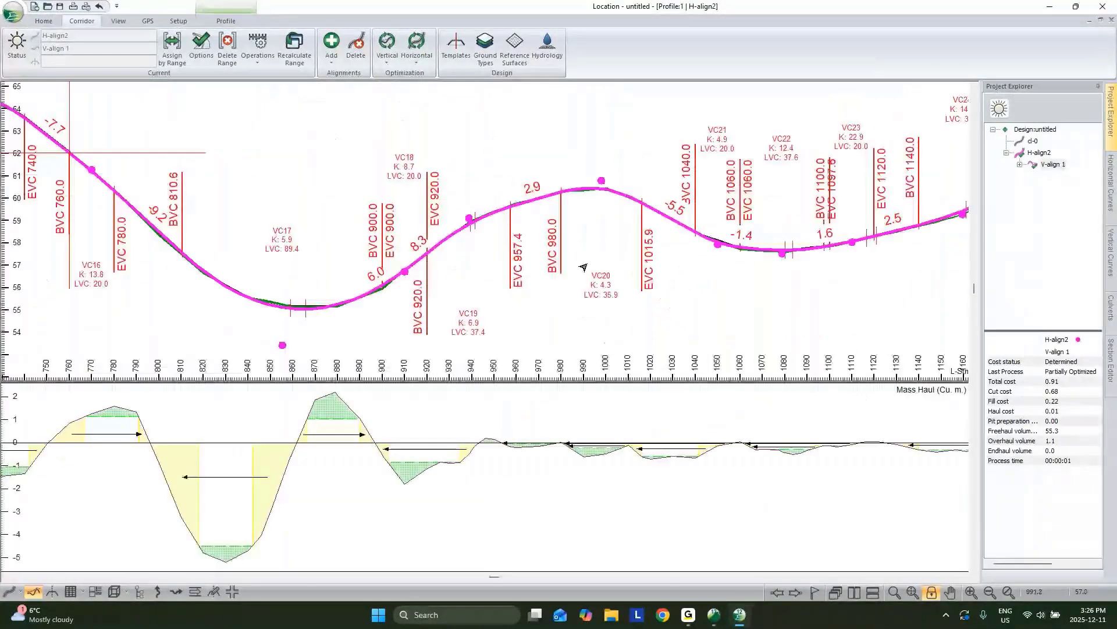
{"action": "middle_click_drag", "start_coordinate": [700, 235], "coordinate": [427, 253]}
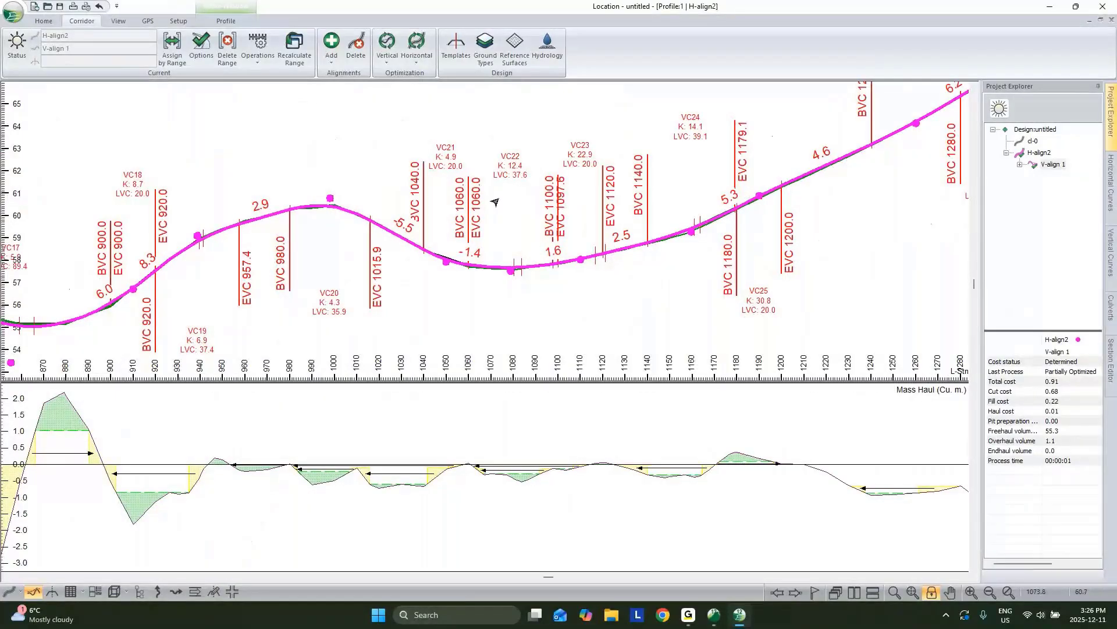
{"action": "mouse_move", "coordinate": [450, 166]}
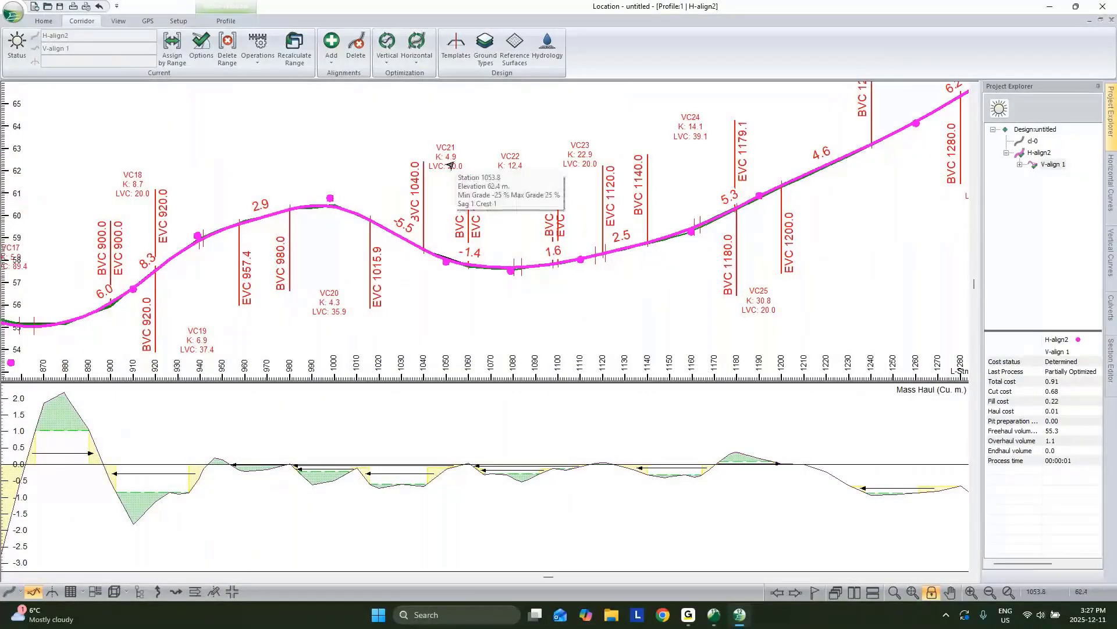
{"action": "middle_click_drag", "start_coordinate": [708, 179], "coordinate": [526, 306]}
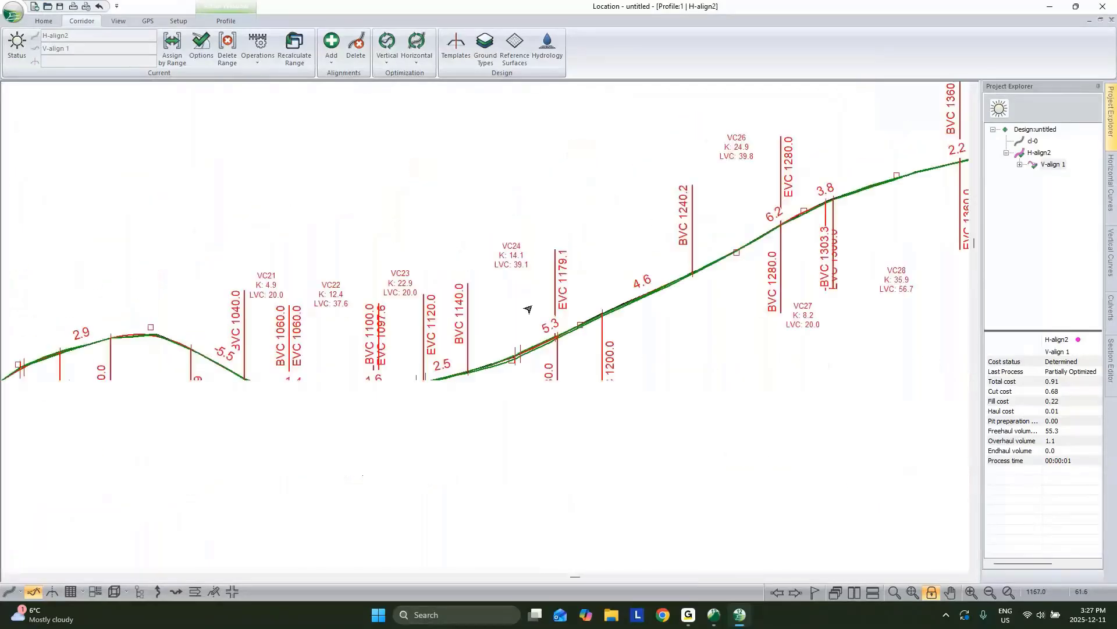
{"action": "scroll", "coordinate": [598, 298], "scroll_direction": "down", "scroll_amount": 1}
{"action": "middle_click_drag", "start_coordinate": [786, 264], "coordinate": [568, 246]}
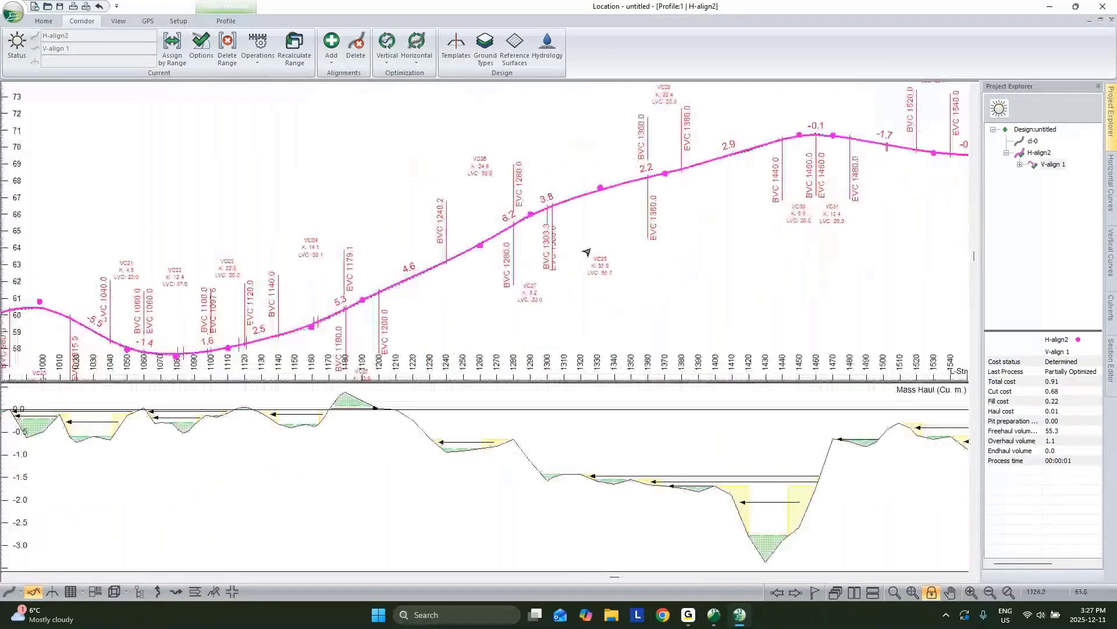
{"action": "mouse_move", "coordinate": [587, 252]}
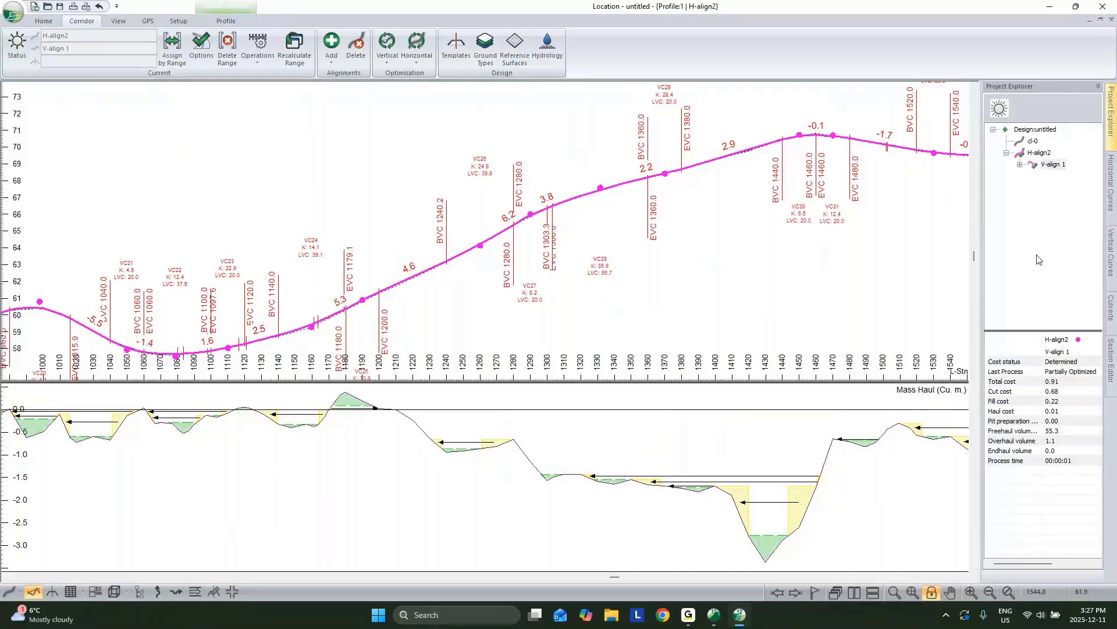
{"action": "mouse_move", "coordinate": [1038, 145]}
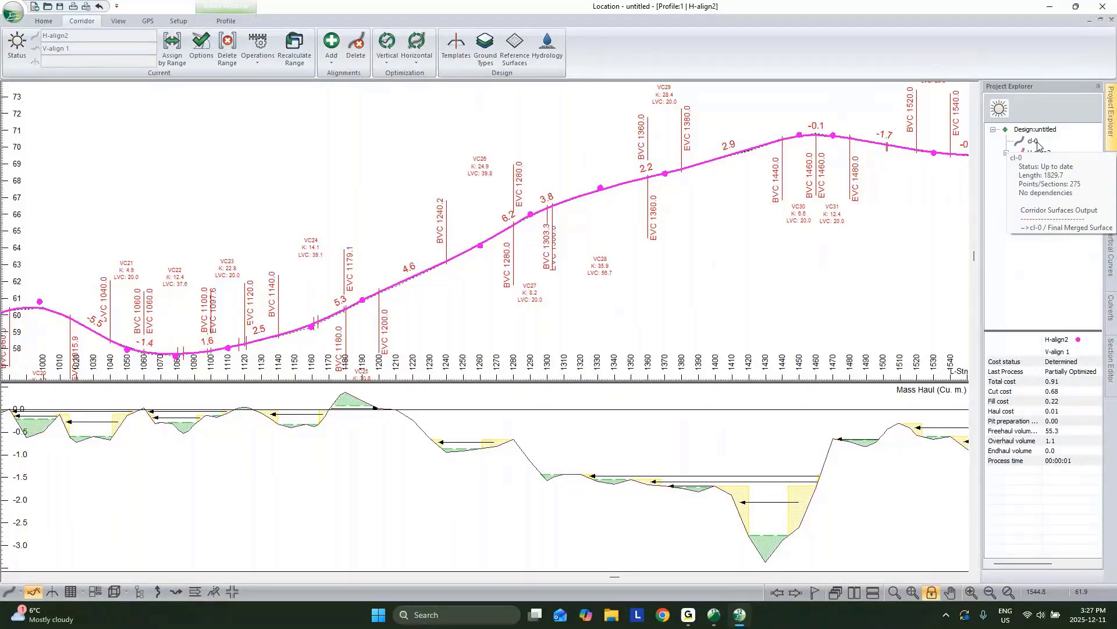
{"action": "scroll", "coordinate": [535, 216], "scroll_direction": "down", "scroll_amount": 4}
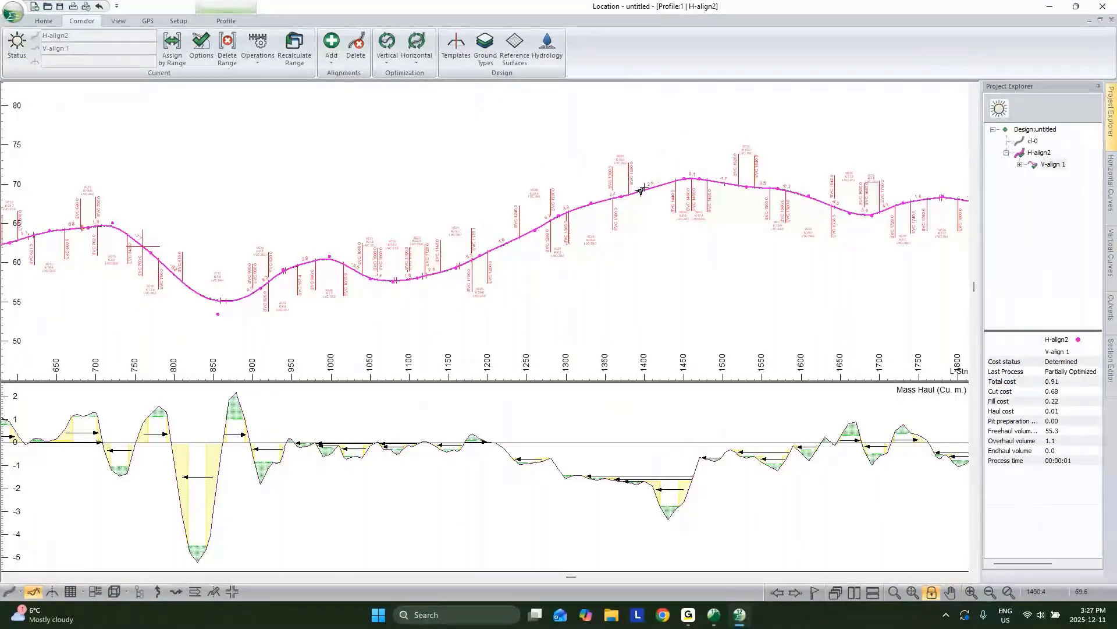
{"action": "scroll", "coordinate": [634, 191], "scroll_direction": "up", "scroll_amount": 2}
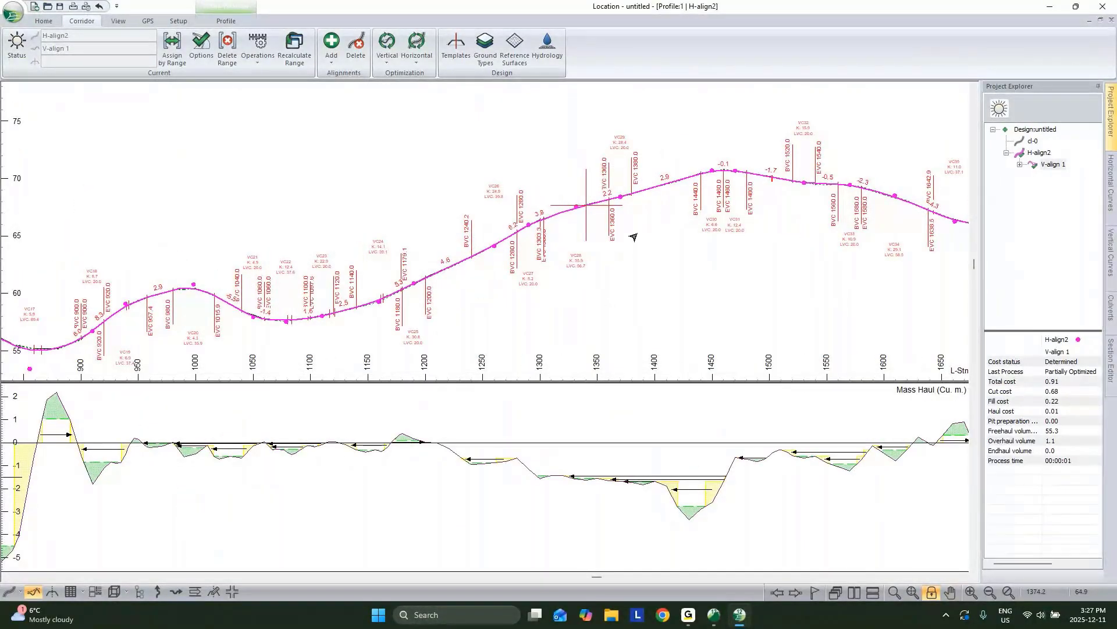
{"action": "scroll", "coordinate": [631, 237], "scroll_direction": "up", "scroll_amount": 1}
{"action": "middle_click_drag", "start_coordinate": [733, 159], "coordinate": [649, 200]}
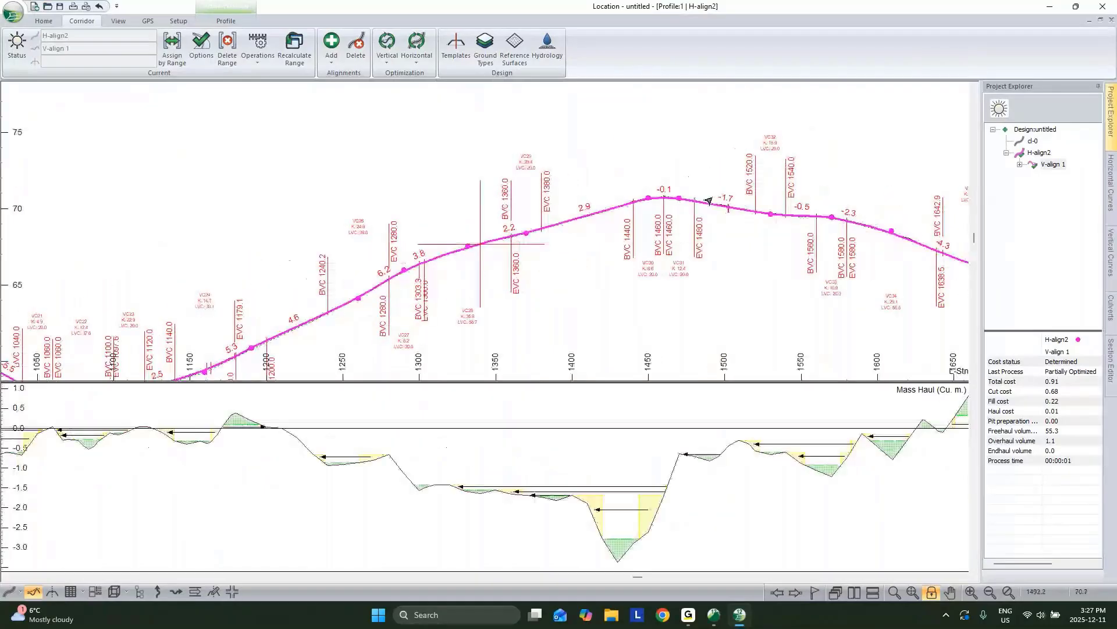
{"action": "middle_click_drag", "start_coordinate": [819, 216], "coordinate": [774, 222]}
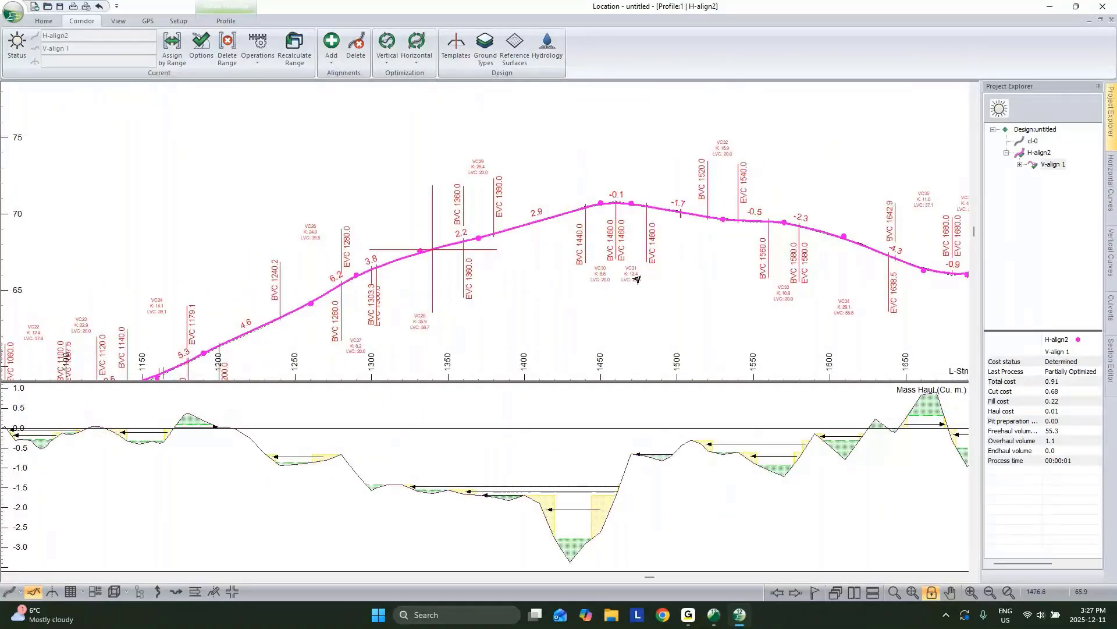
{"action": "middle_click_drag", "start_coordinate": [606, 257], "coordinate": [557, 263]}
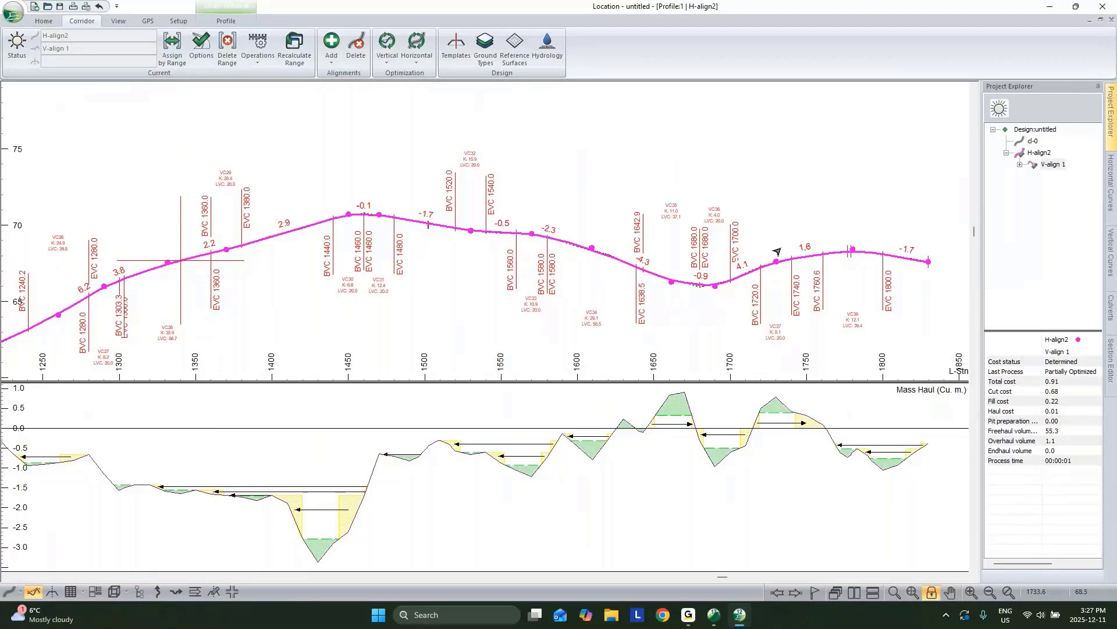
{"action": "scroll", "coordinate": [757, 247], "scroll_direction": "down", "scroll_amount": 2}
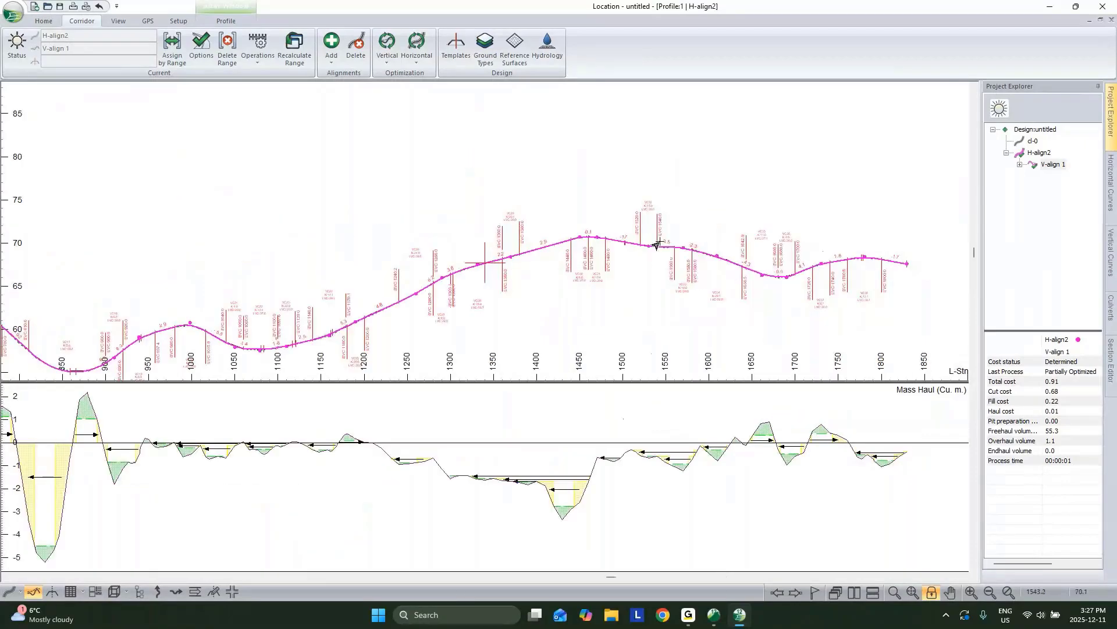
{"action": "middle_click_drag", "start_coordinate": [441, 272], "coordinate": [514, 232]}
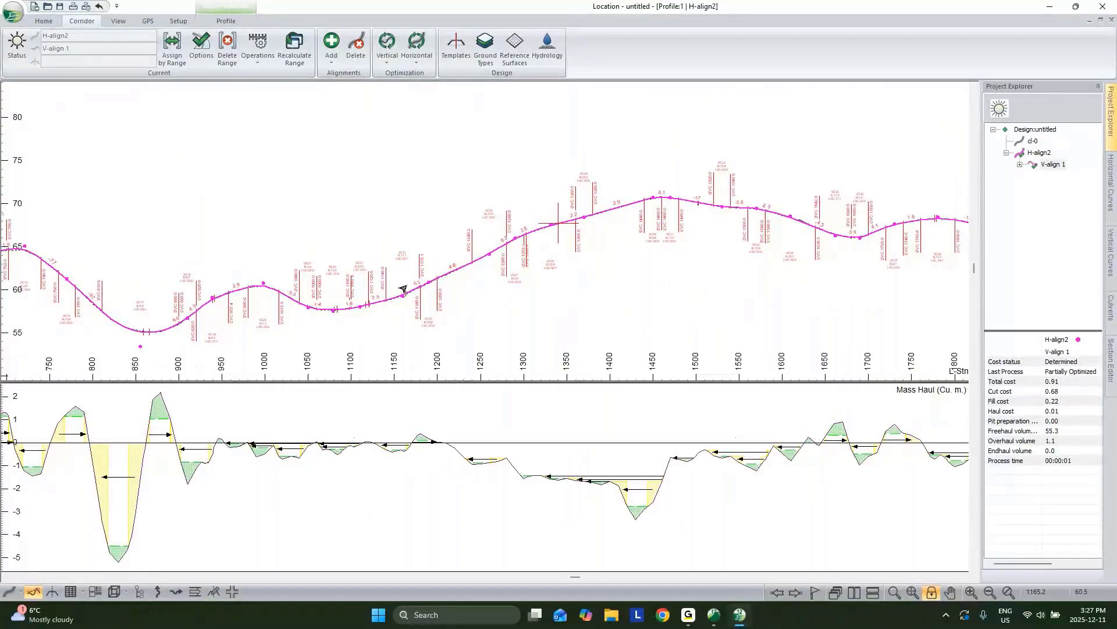
{"action": "scroll", "coordinate": [406, 286], "scroll_direction": "down", "scroll_amount": 1}
{"action": "middle_click_drag", "start_coordinate": [406, 285], "coordinate": [620, 220]}
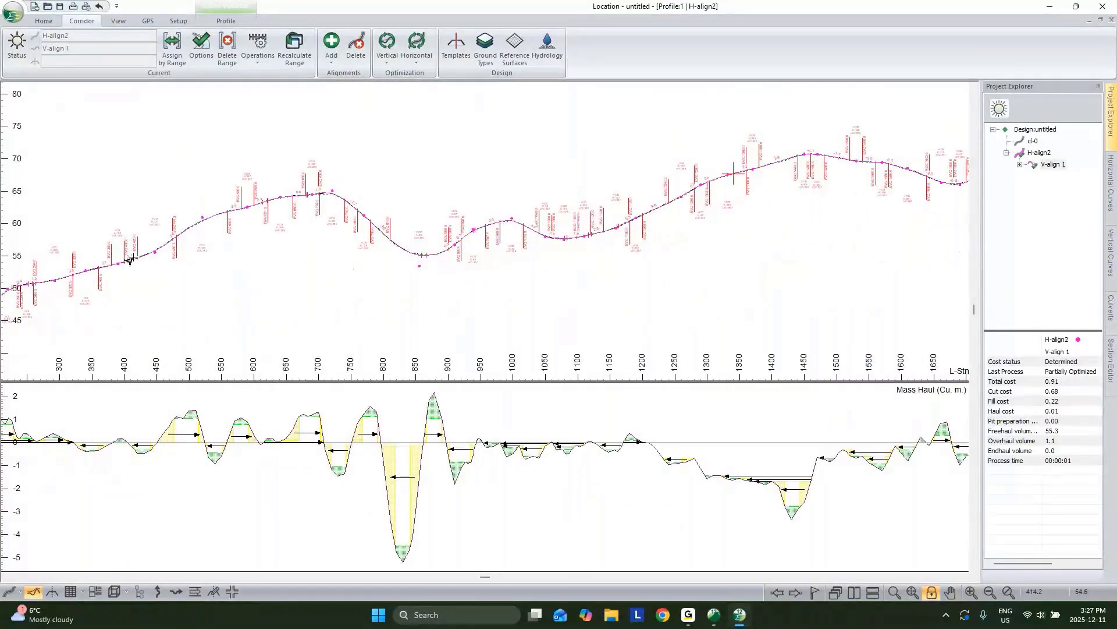
{"action": "mouse_move", "coordinate": [130, 261]}
{"action": "middle_click_drag", "start_coordinate": [593, 230], "coordinate": [584, 238]}
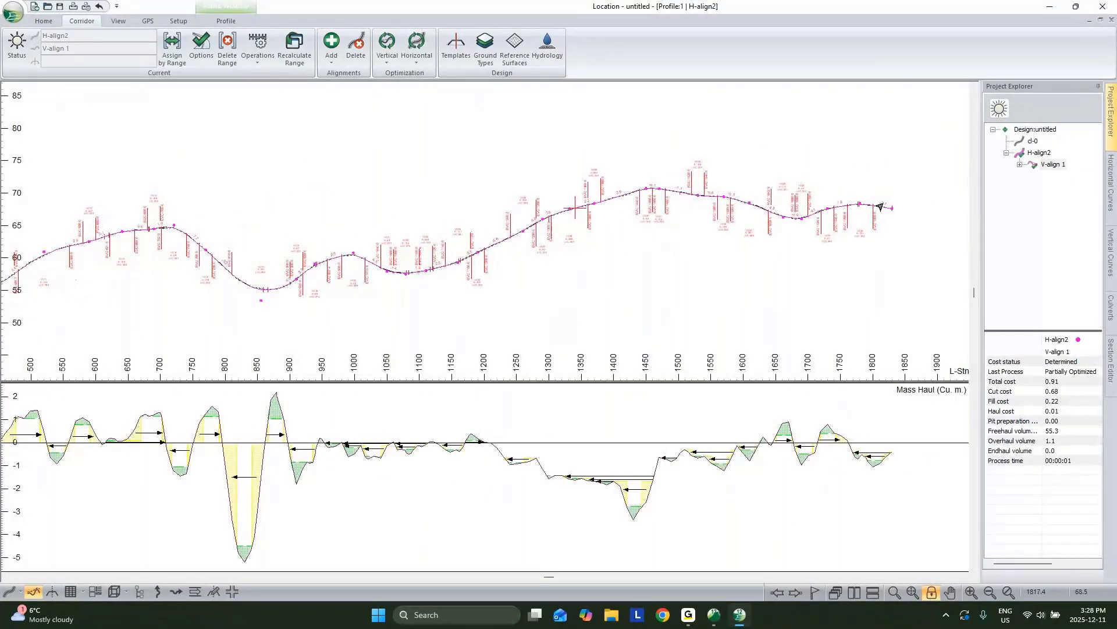
{"action": "scroll", "coordinate": [585, 212], "scroll_direction": "up", "scroll_amount": 1}
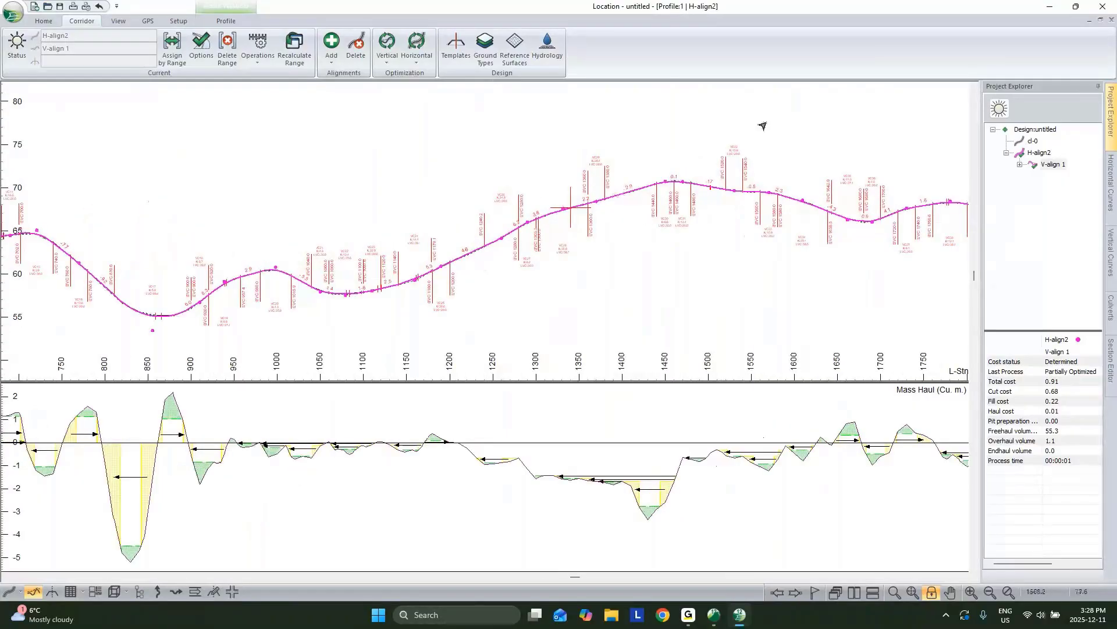
{"action": "mouse_move", "coordinate": [762, 125]}
{"action": "middle_mouse_down"}
{"action": "mouse_move", "coordinate": [643, 245]}
{"action": "mouse_move", "coordinate": [519, 269]}
{"action": "middle_mouse_up"}
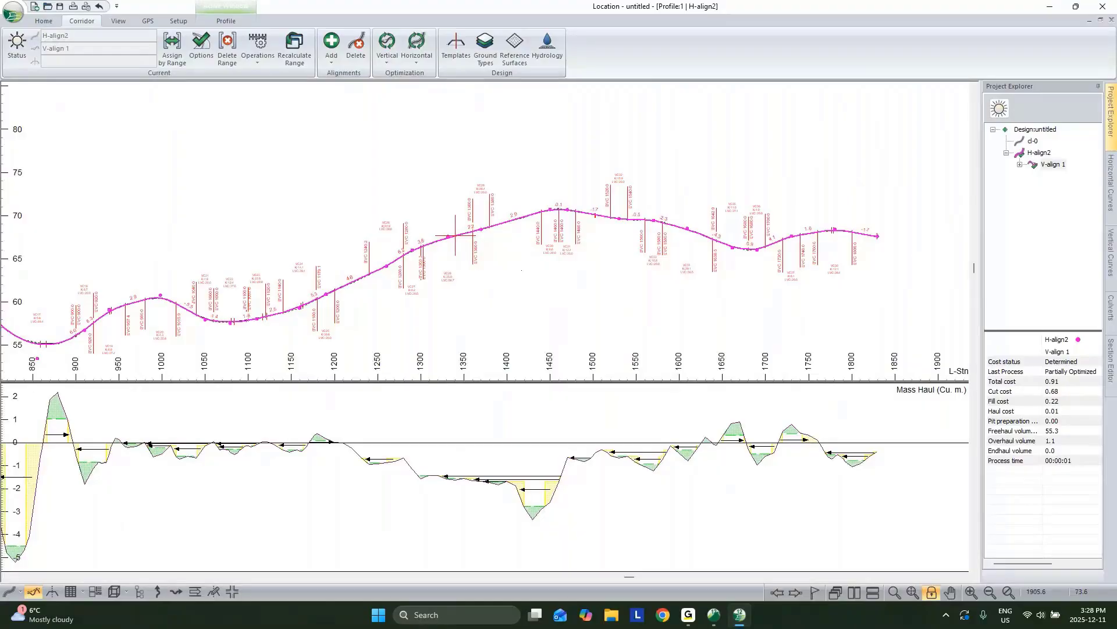
Step: Break H-align2 near station 1330 with the Corridor alignment operations
{"action": "left_click", "coordinate": [261, 55]}
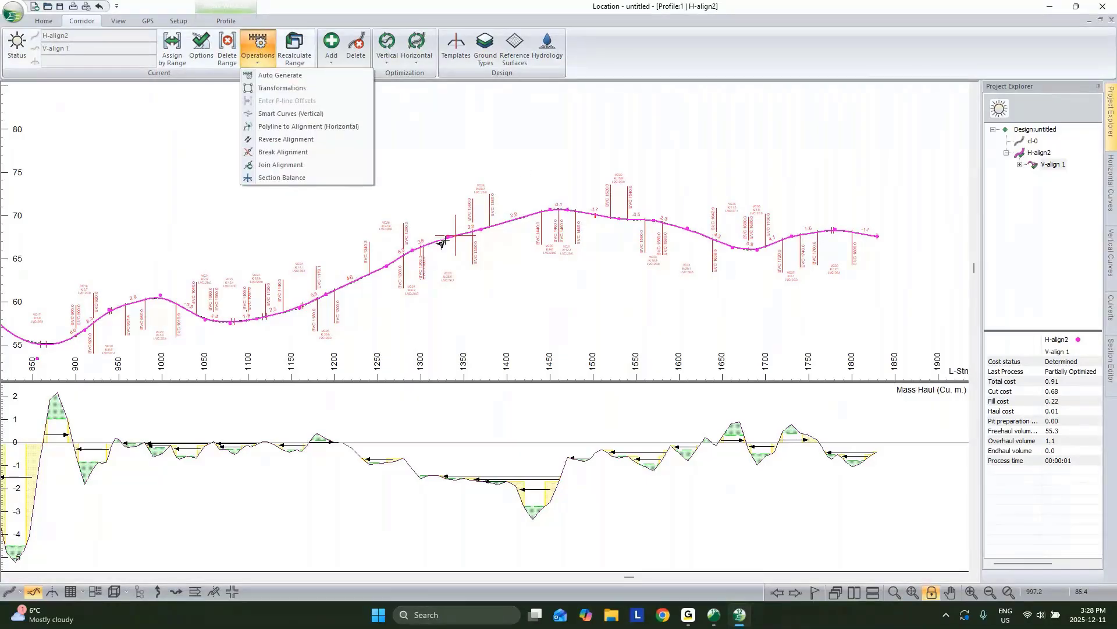
{"action": "scroll", "coordinate": [441, 243], "scroll_direction": "up", "scroll_amount": 2}
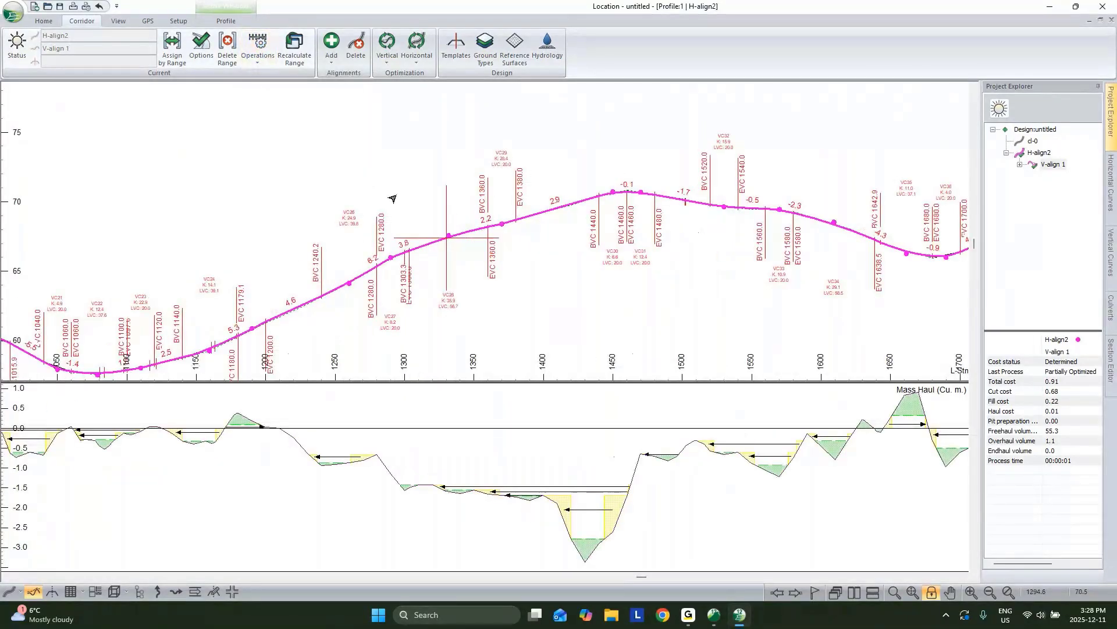
{"action": "left_click", "coordinate": [257, 48]}
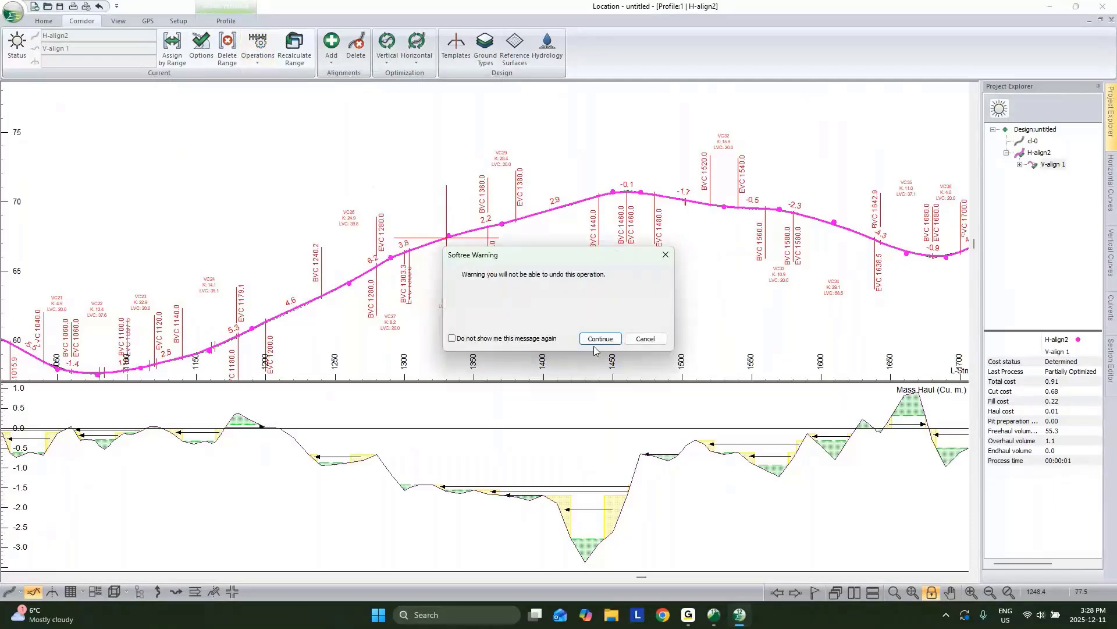
{"action": "left_click", "coordinate": [599, 341]}
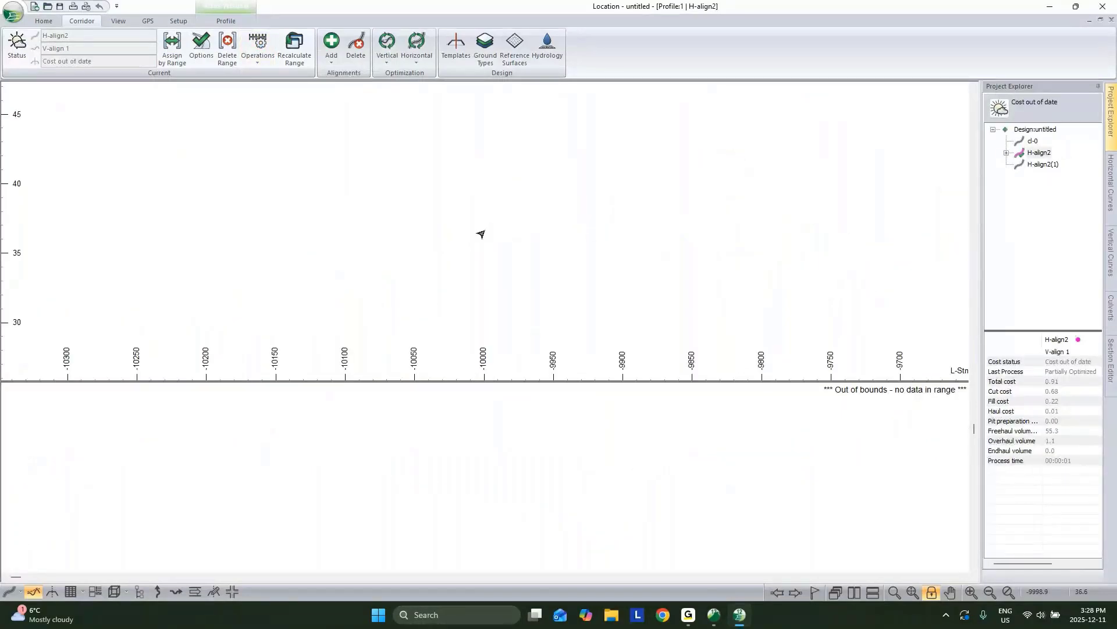
Step: Show the whole profile and make H-align2(1) the current alignment
{"action": "left_click", "coordinate": [916, 590]}
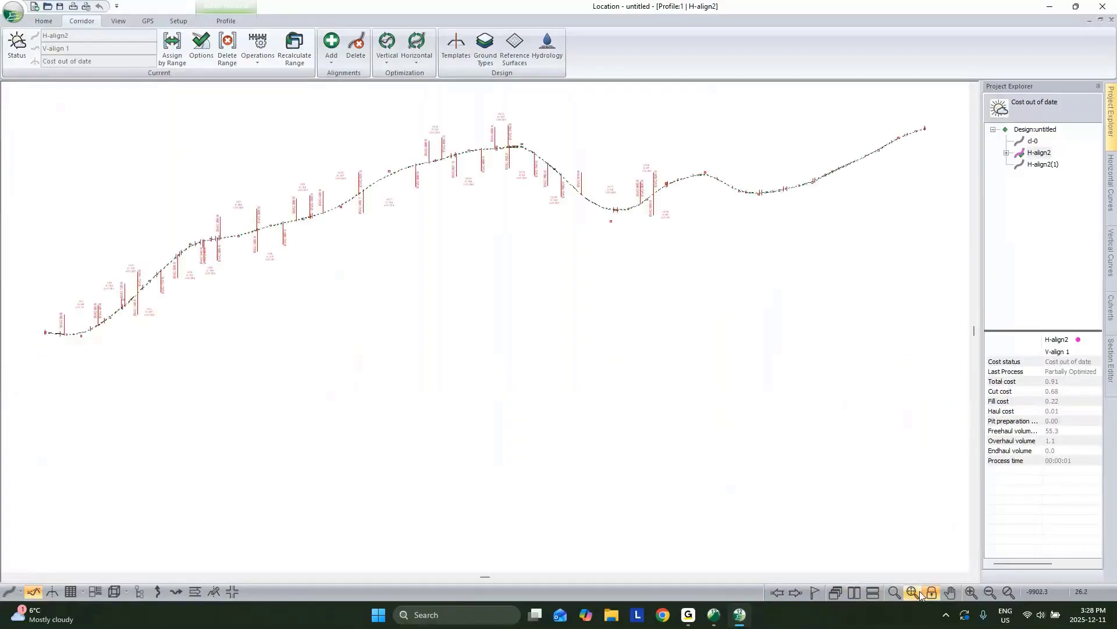
{"action": "middle_click_drag", "start_coordinate": [569, 220], "coordinate": [642, 219]}
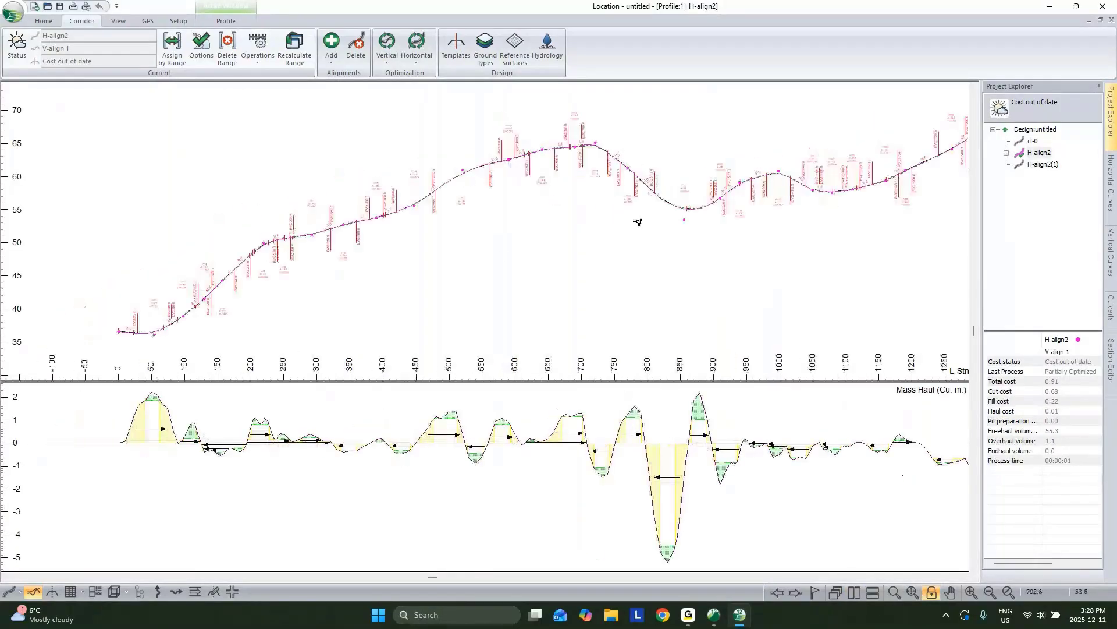
{"action": "scroll", "coordinate": [638, 222], "scroll_direction": "down", "scroll_amount": 2}
{"action": "middle_click_drag", "start_coordinate": [947, 172], "coordinate": [825, 202]}
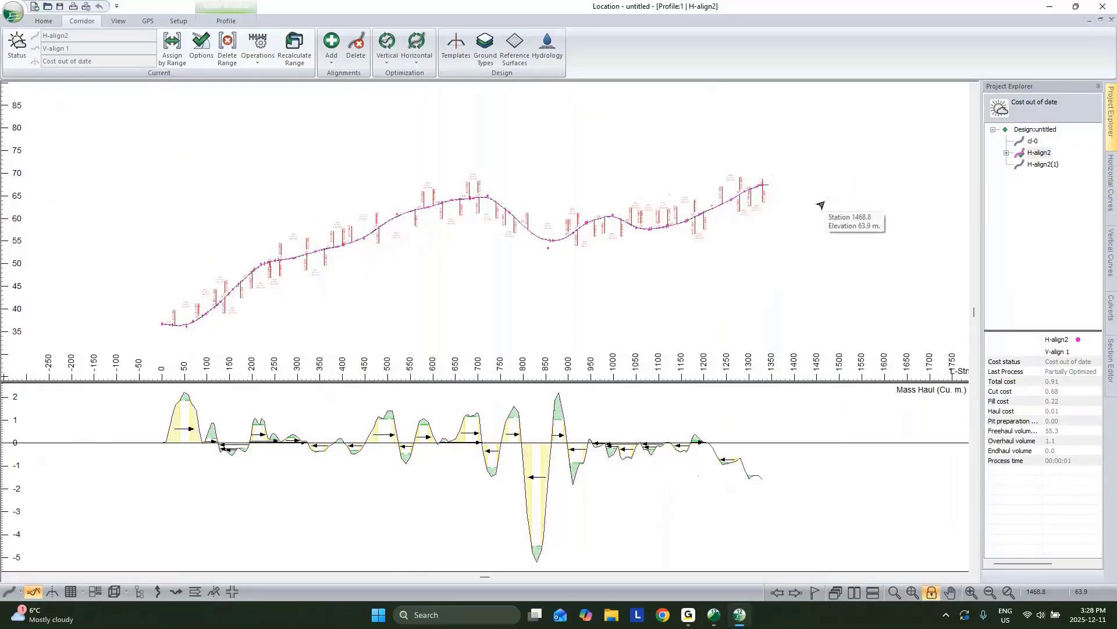
{"action": "mouse_move", "coordinate": [1028, 173]}
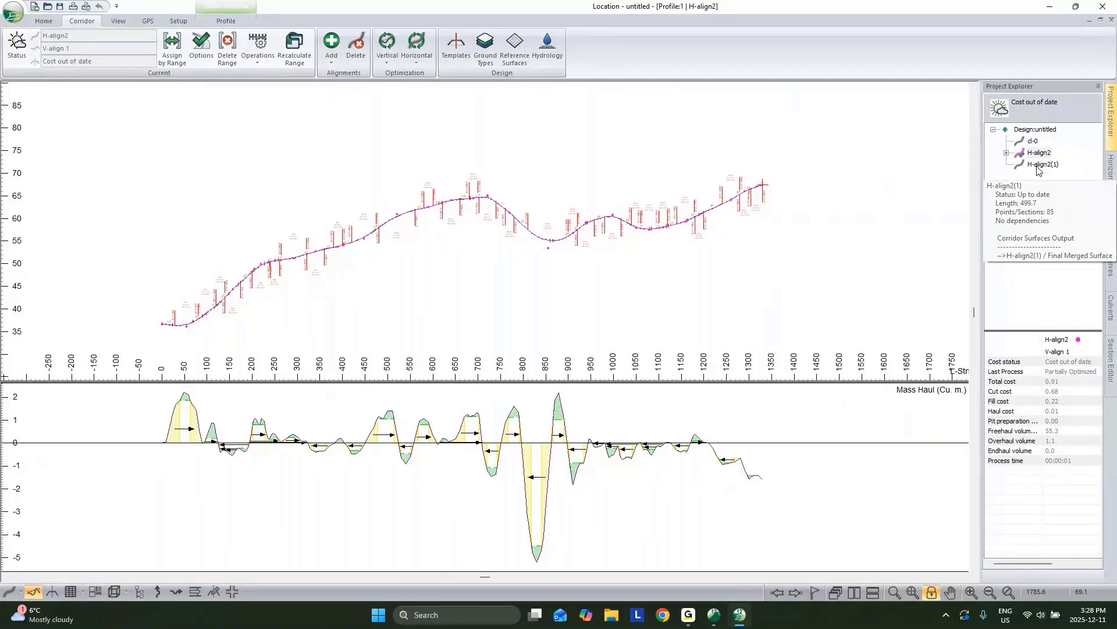
{"action": "left_click", "coordinate": [1038, 166]}
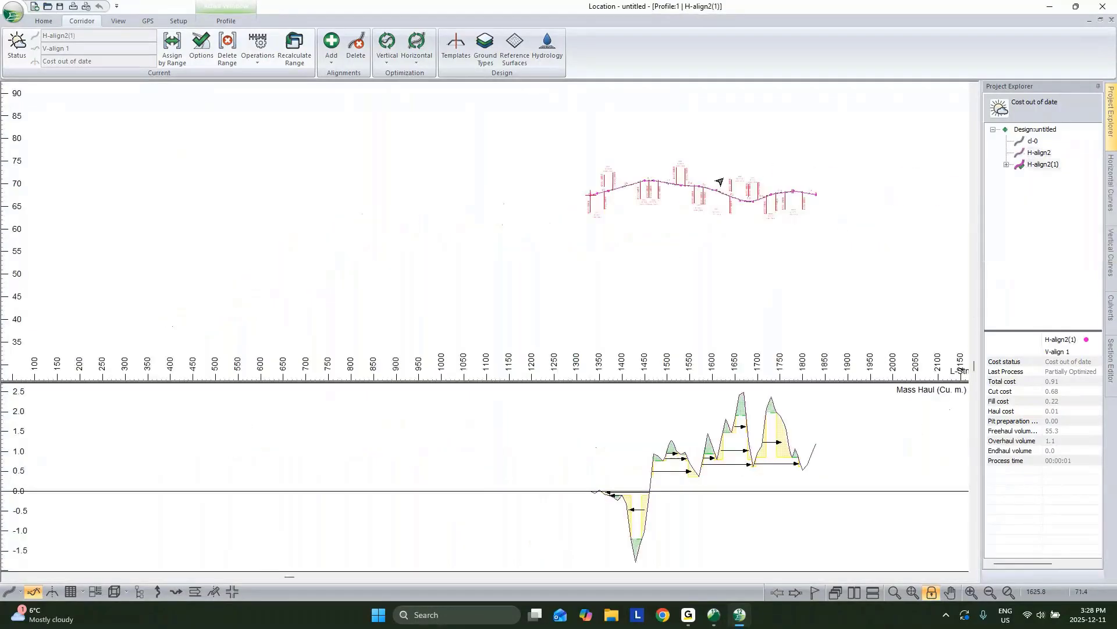
{"action": "scroll", "coordinate": [720, 182], "scroll_direction": "up", "scroll_amount": 2}
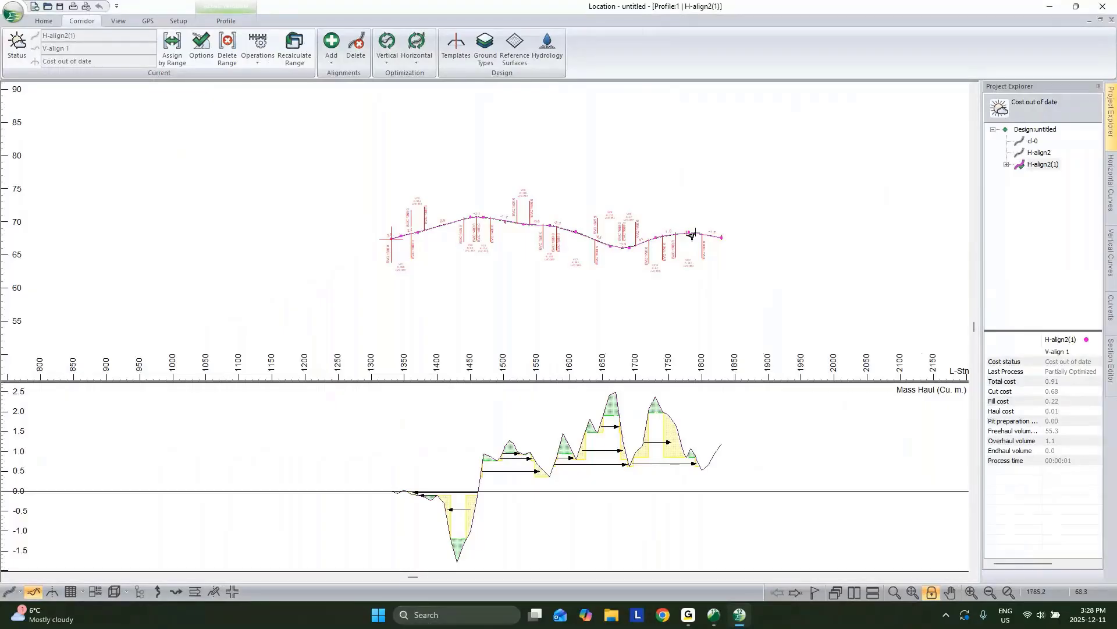
{"action": "mouse_move", "coordinate": [646, 248]}
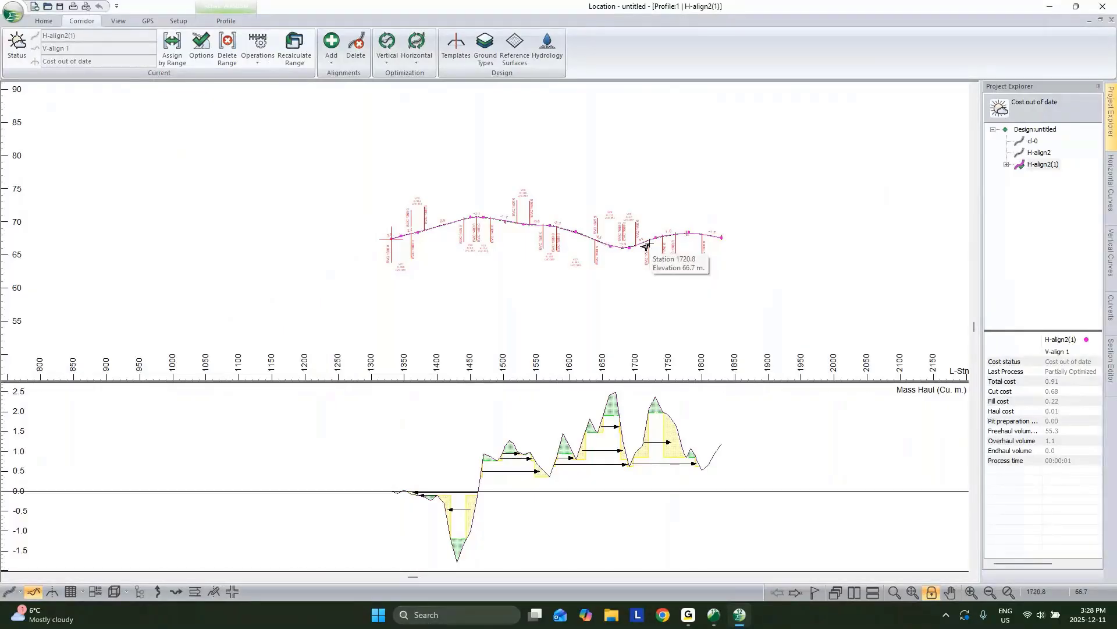
Step: Assign the OW Overlay and Widening template to H-align2(1) and recalculate its range
{"action": "left_click", "coordinate": [185, 63]}
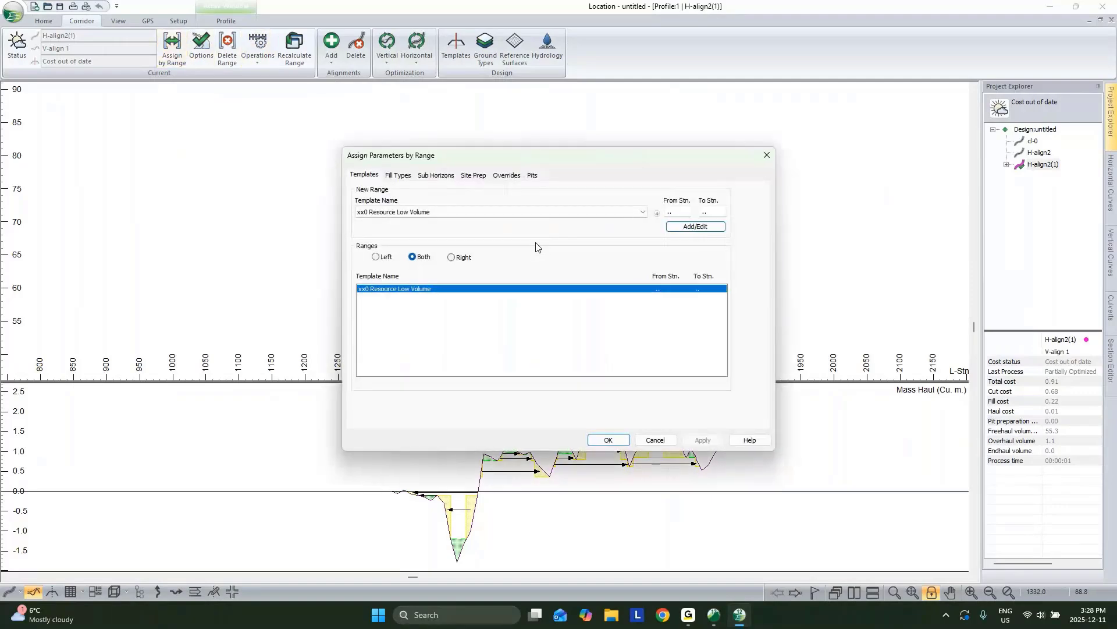
{"action": "left_click", "coordinate": [488, 214]}
{"action": "left_click", "coordinate": [442, 220]}
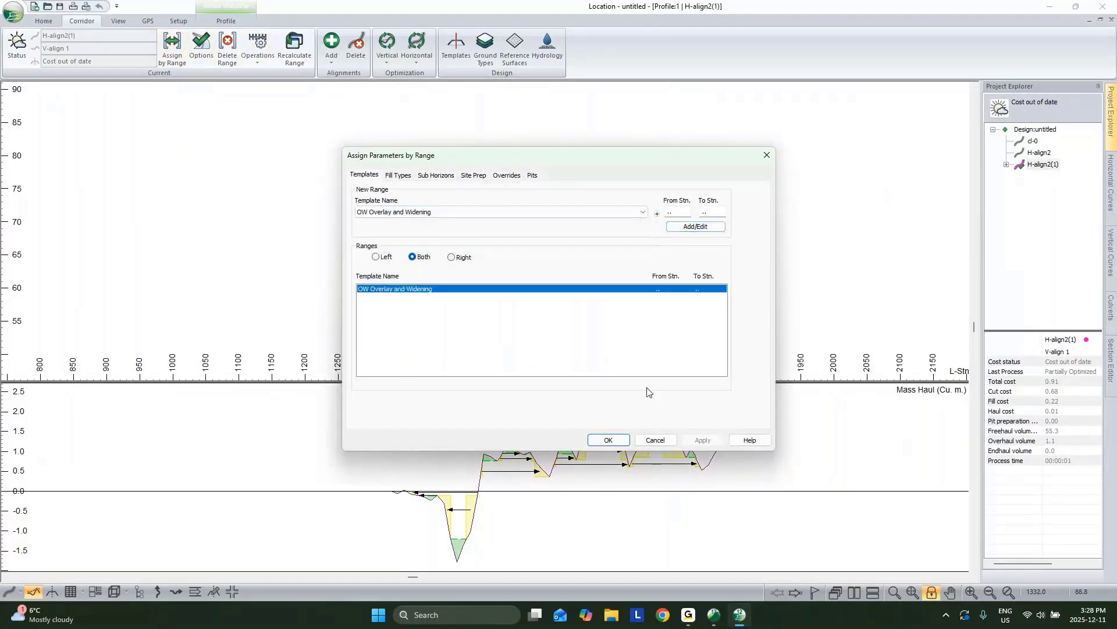
{"action": "left_click", "coordinate": [608, 439]}
{"action": "left_click", "coordinate": [606, 374]}
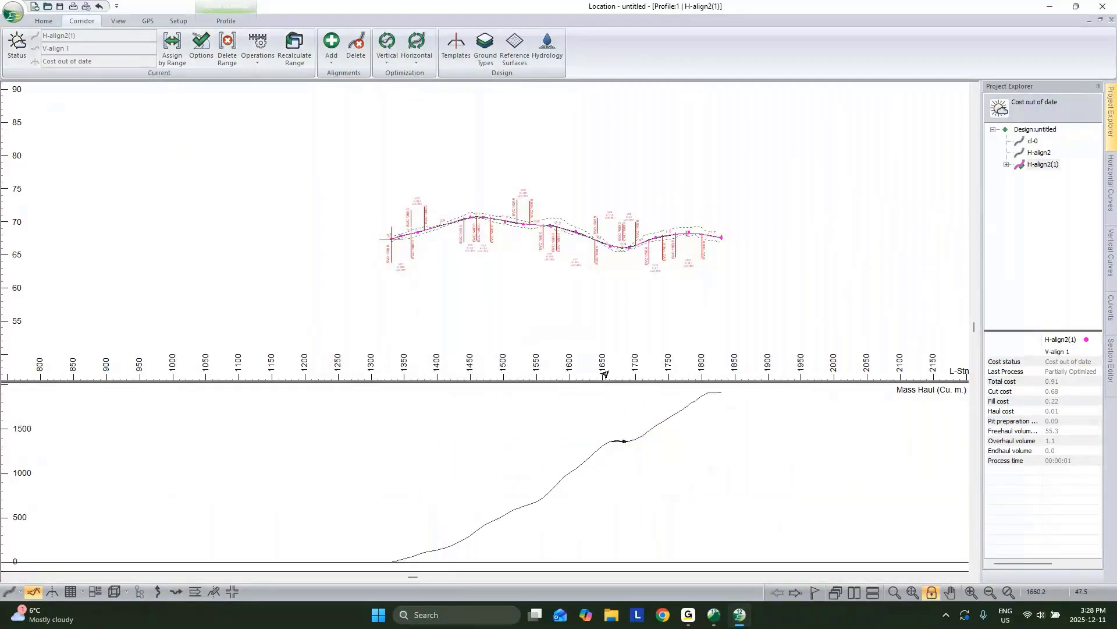
{"action": "scroll", "coordinate": [718, 253], "scroll_direction": "down", "scroll_amount": 2}
{"action": "middle_click_drag", "start_coordinate": [718, 254], "coordinate": [653, 288]}
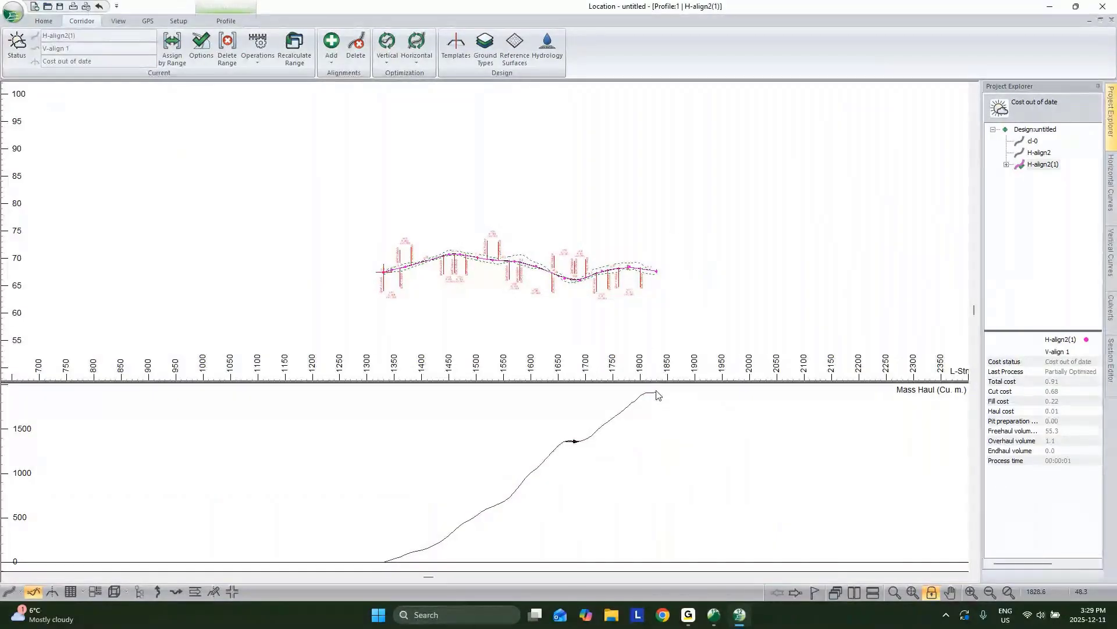
{"action": "scroll", "coordinate": [657, 397], "scroll_direction": "up", "scroll_amount": 1}
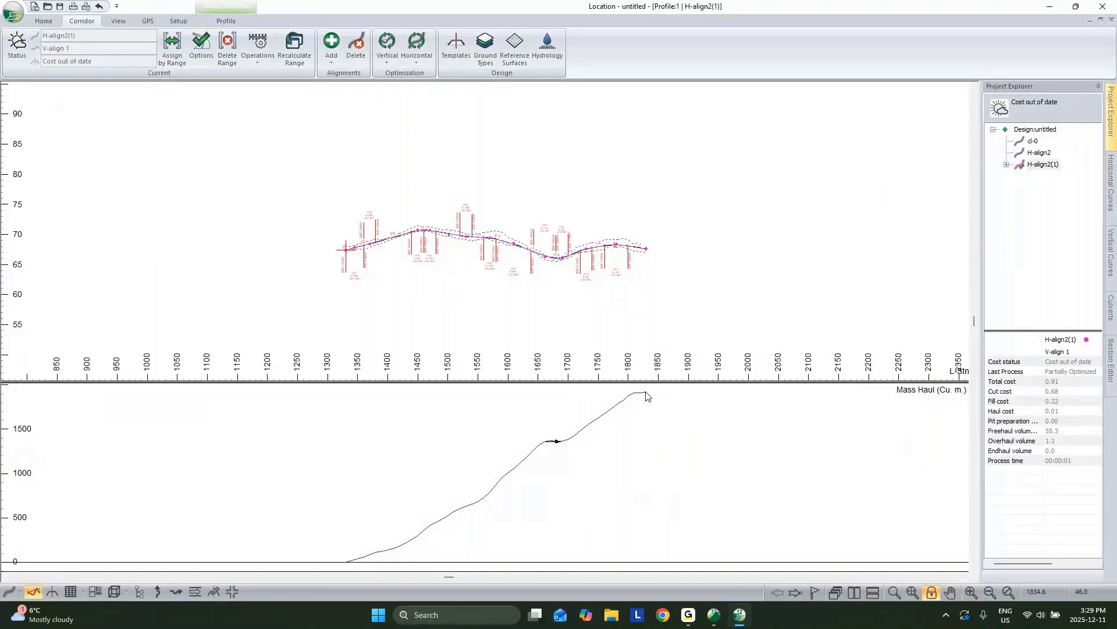
Step: Tile all design windows and make H-align2 the current alignment again
{"action": "scroll", "coordinate": [664, 414], "scroll_direction": "down", "scroll_amount": 1}
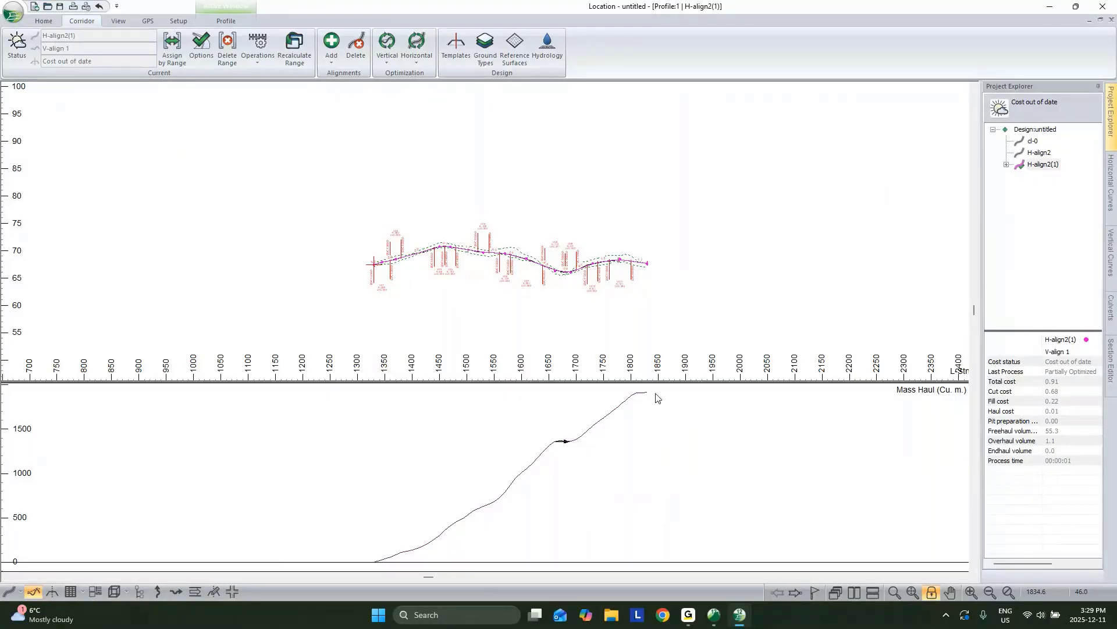
{"action": "left_click", "coordinate": [1099, 20]}
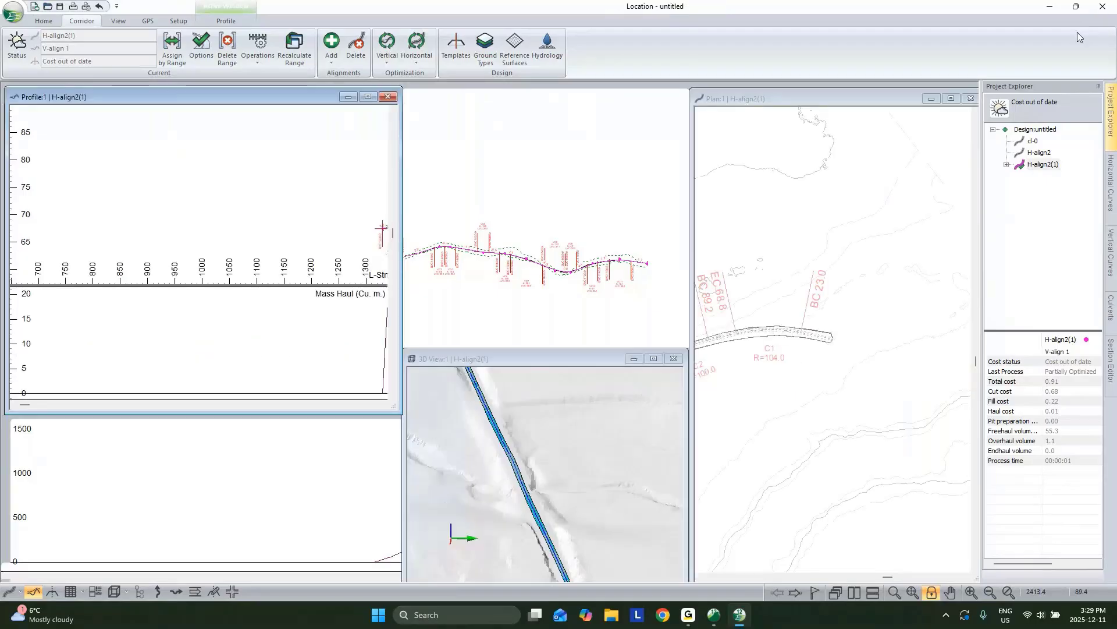
{"action": "double_click", "coordinate": [1051, 156]}
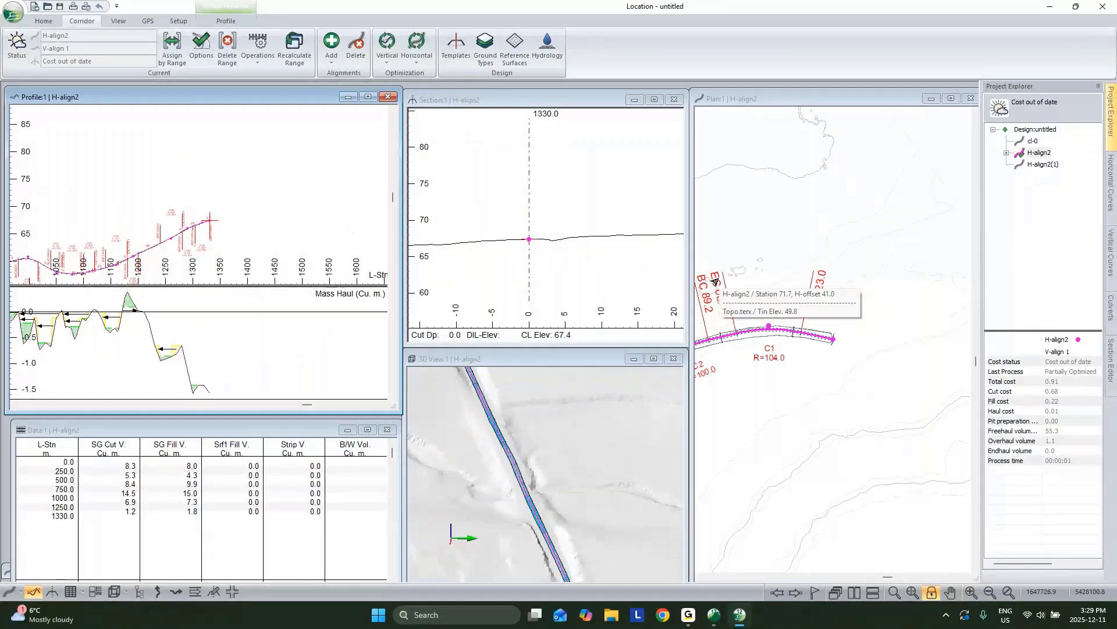
{"action": "middle_click_drag", "start_coordinate": [752, 427], "coordinate": [916, 351]}
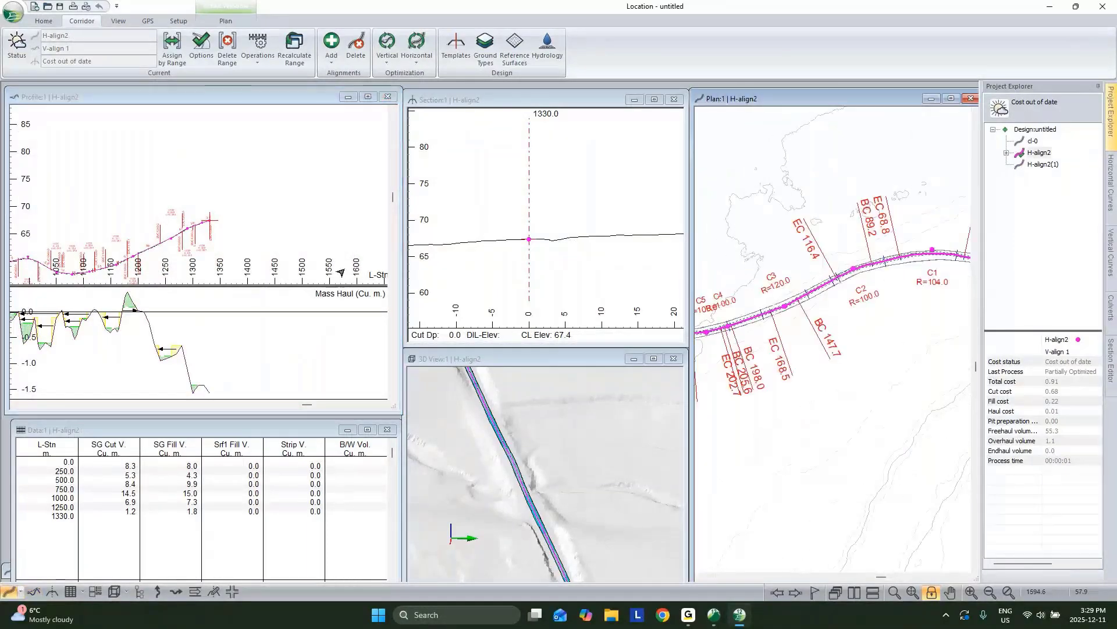
Step: Copy the OW Overlay and Widening template and paste it as a new template
{"action": "left_click", "coordinate": [458, 45]}
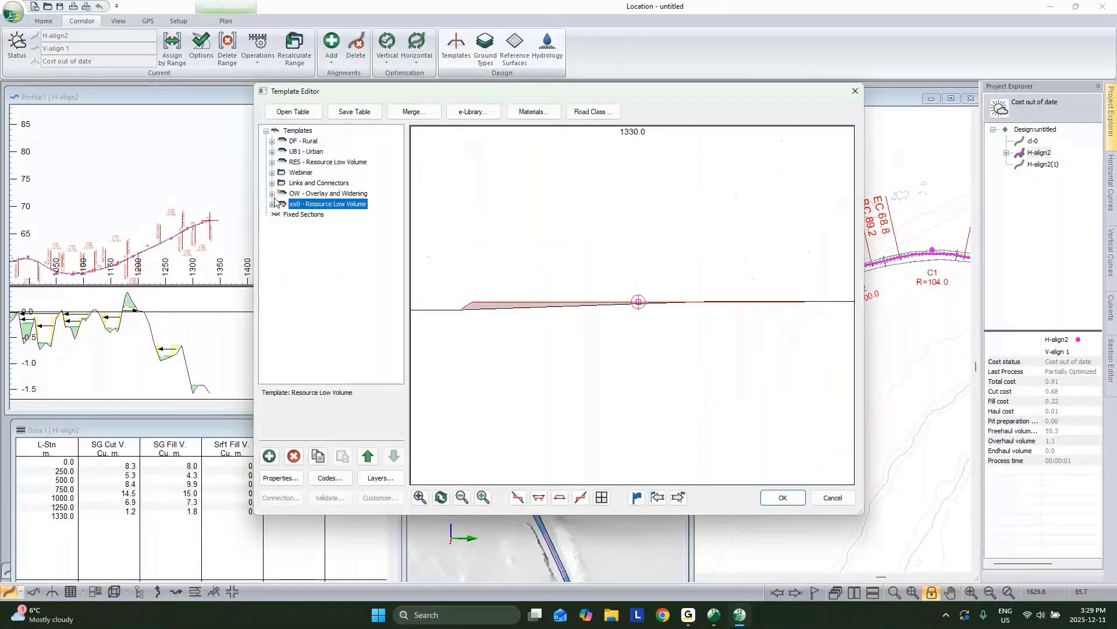
{"action": "left_click", "coordinate": [272, 194]}
{"action": "left_click", "coordinate": [294, 193]}
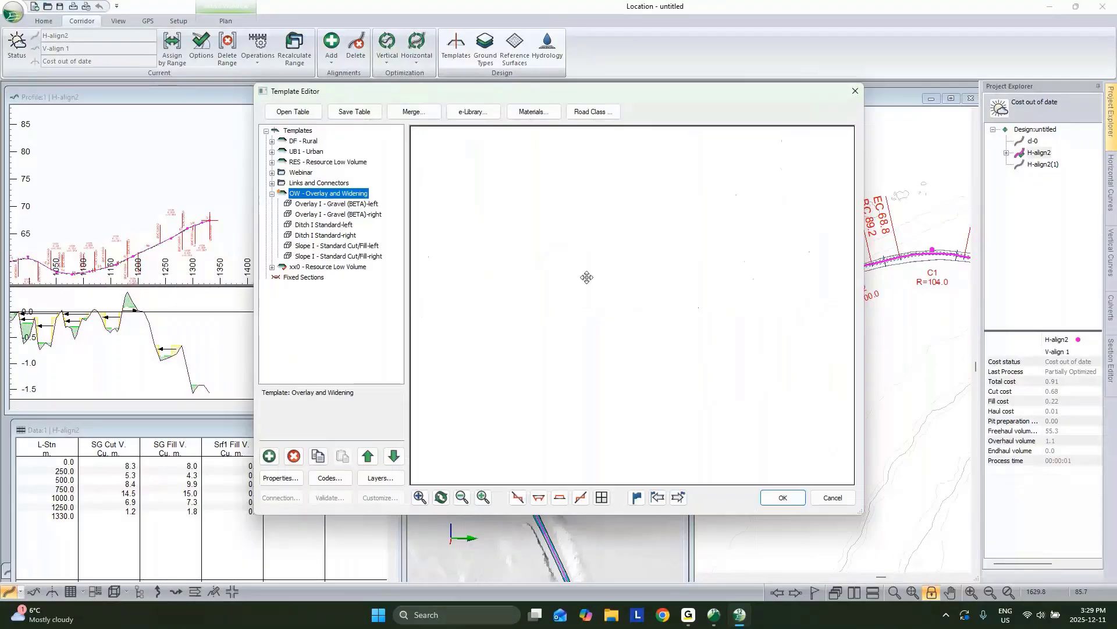
{"action": "mouse_move", "coordinate": [628, 291]}
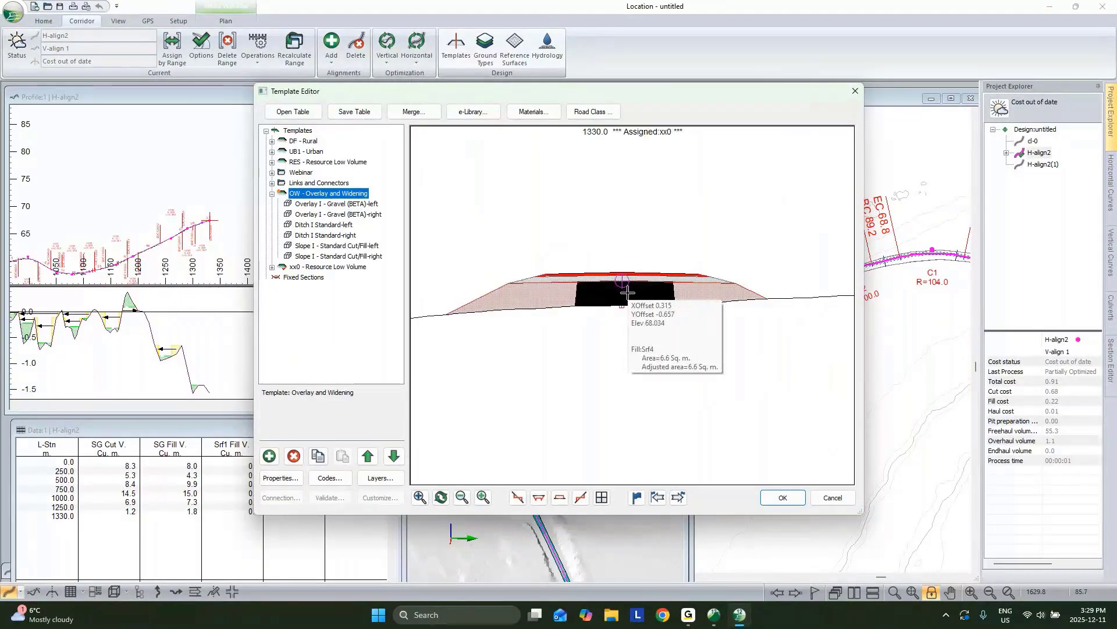
{"action": "right_click", "coordinate": [336, 194]}
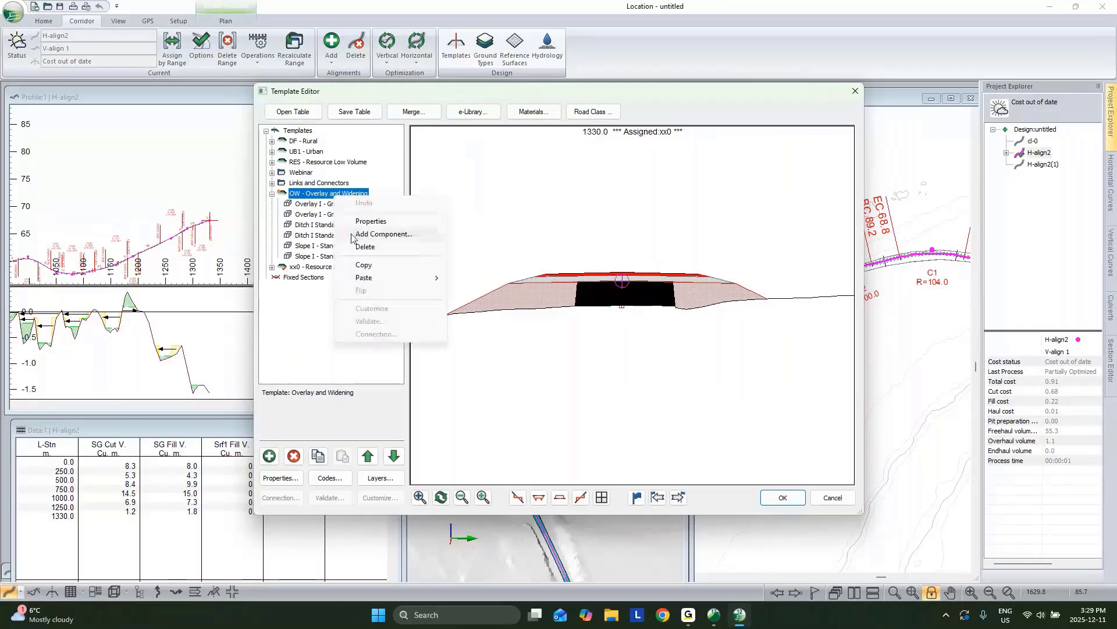
{"action": "left_click", "coordinate": [363, 267]}
{"action": "right_click", "coordinate": [350, 194]}
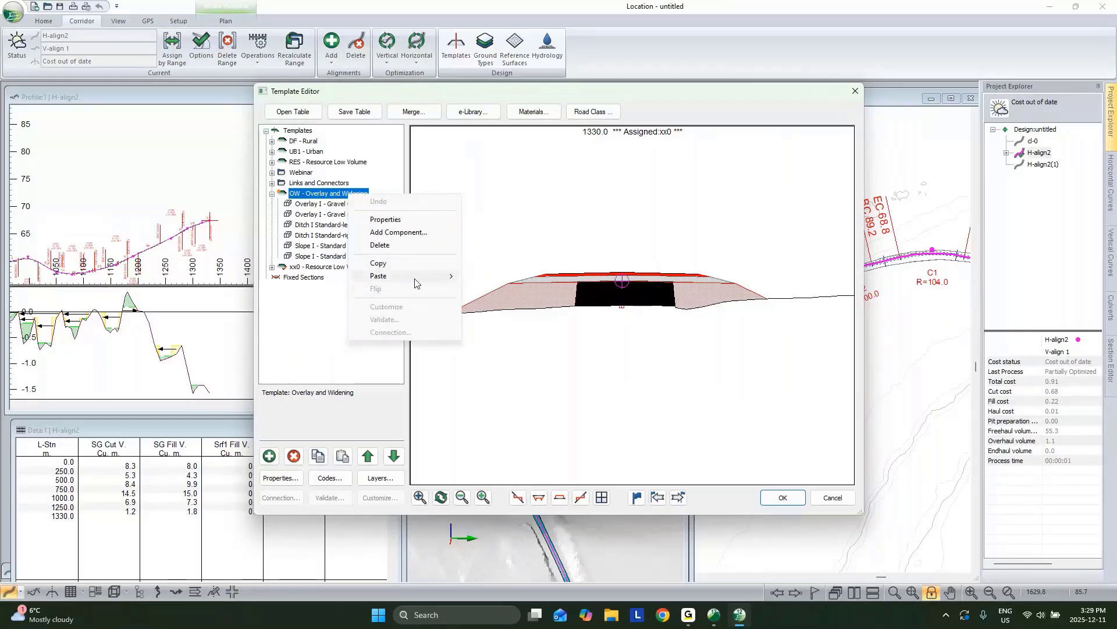
{"action": "mouse_move", "coordinate": [414, 278]}
{"action": "left_click", "coordinate": [494, 289]}
Step: Name the new template NEW with description New
{"action": "right_click", "coordinate": [303, 214]}
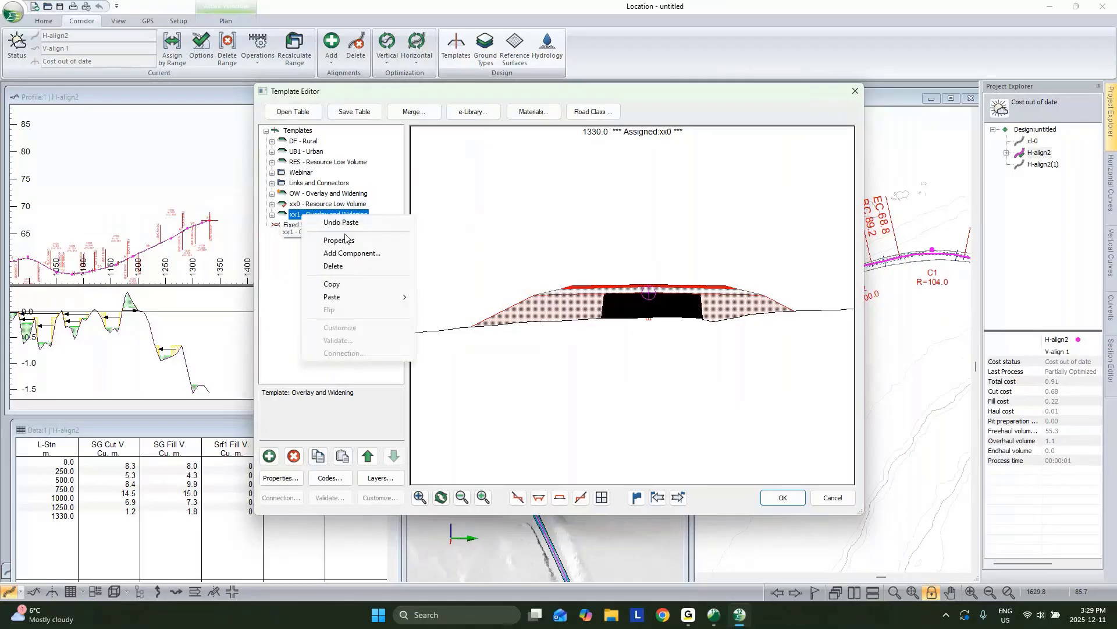
{"action": "left_click", "coordinate": [341, 240]}
{"action": "type", "text": "N"}
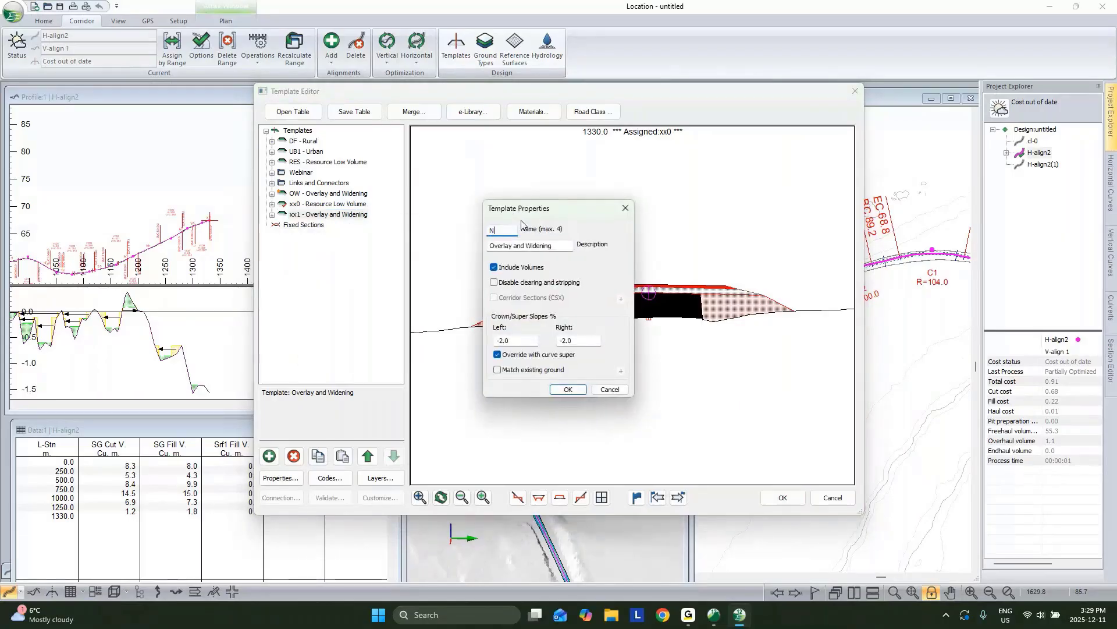
{"action": "type", "text": "EW"}
{"action": "key", "text": "Tab"}
{"action": "type", "text": "New"}
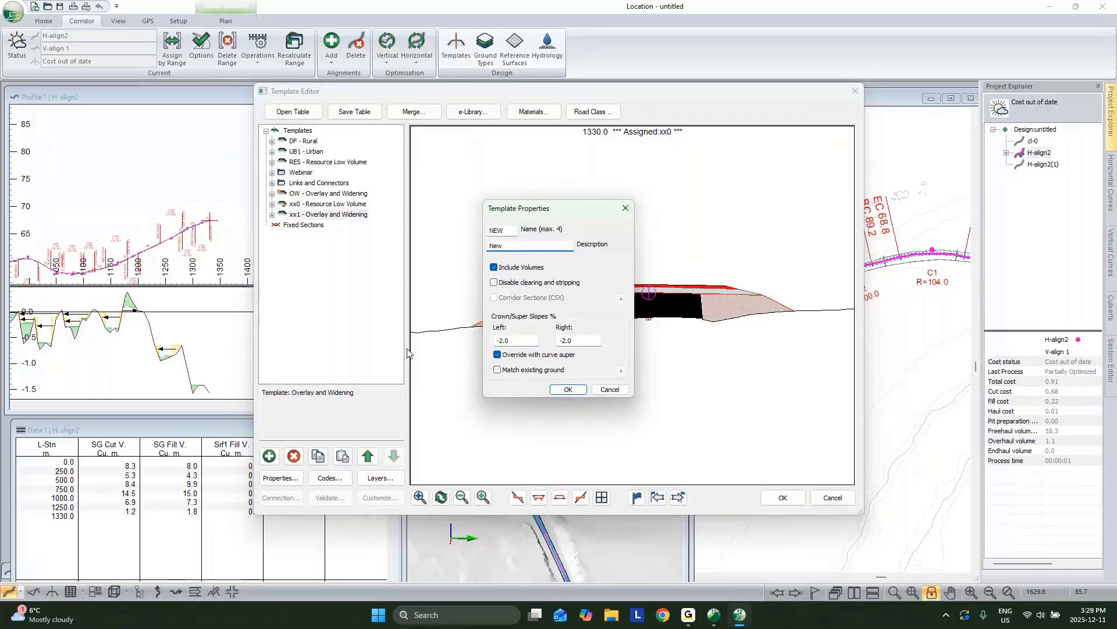
{"action": "left_click", "coordinate": [560, 393]}
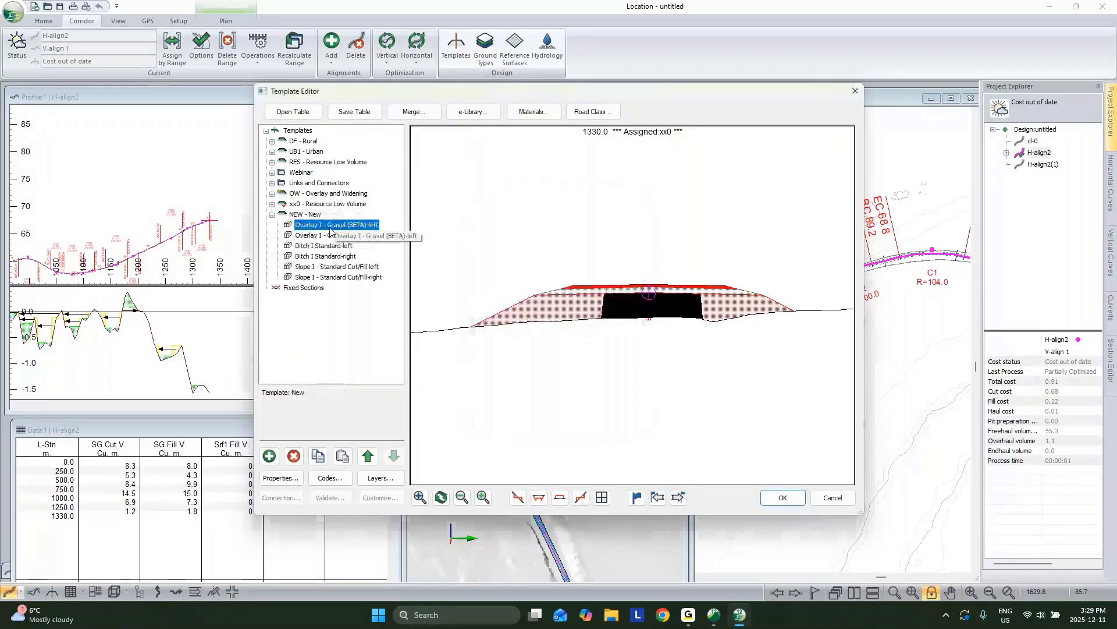
Step: Set the left gravel overlay's ExistingRoadWidth to 0 with the default feature
{"action": "double_click", "coordinate": [343, 227]}
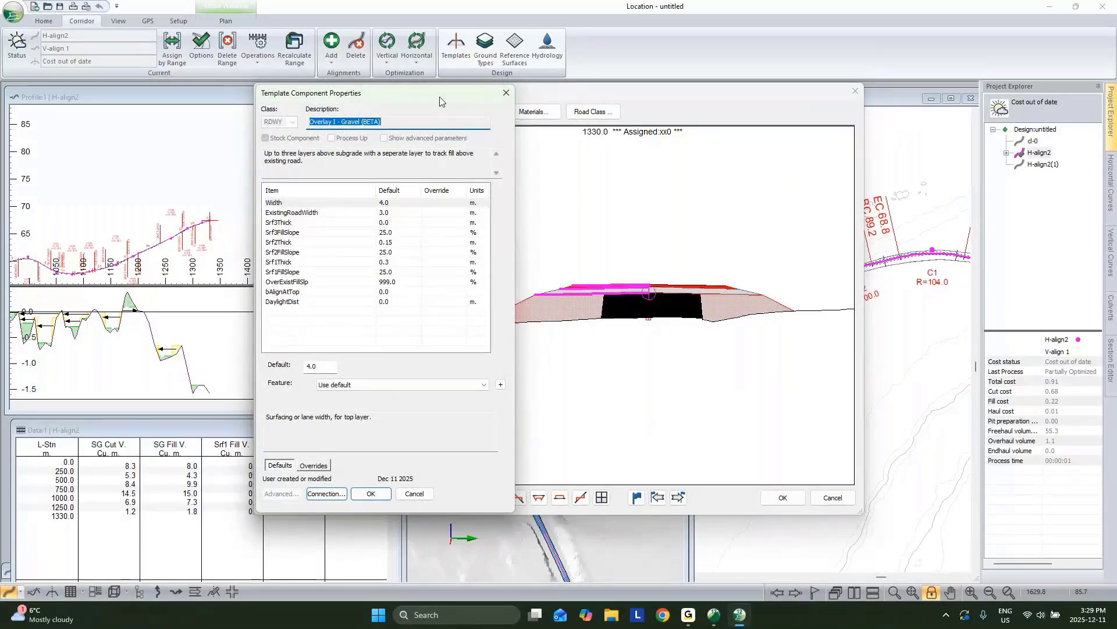
{"action": "left_click_drag", "start_coordinate": [439, 96], "coordinate": [372, 96]}
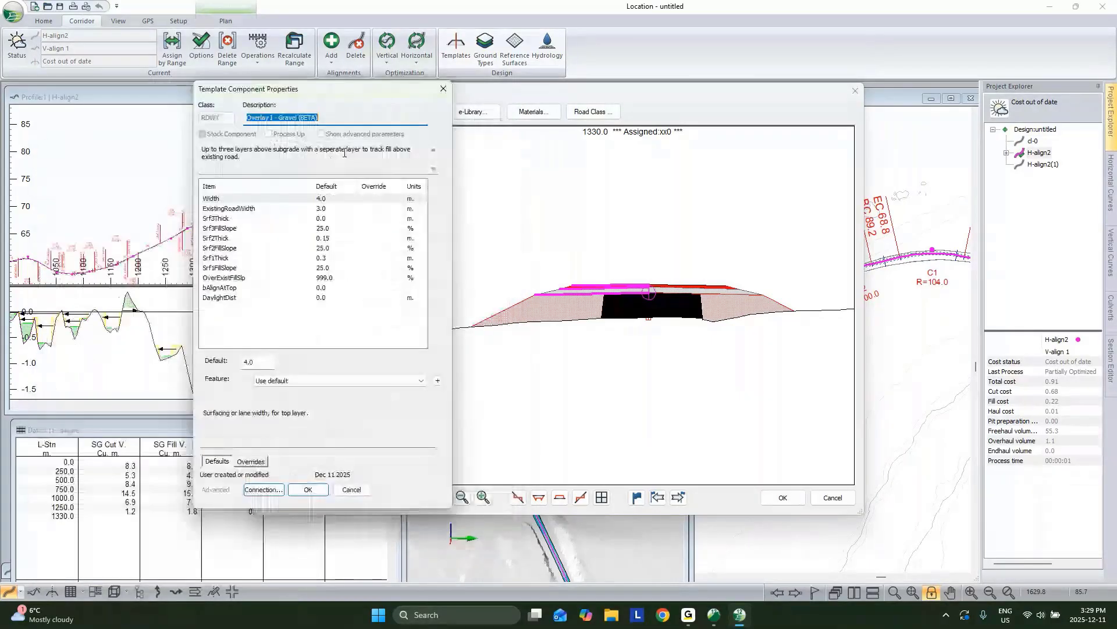
{"action": "left_click", "coordinate": [323, 209]}
{"action": "left_click", "coordinate": [280, 381]}
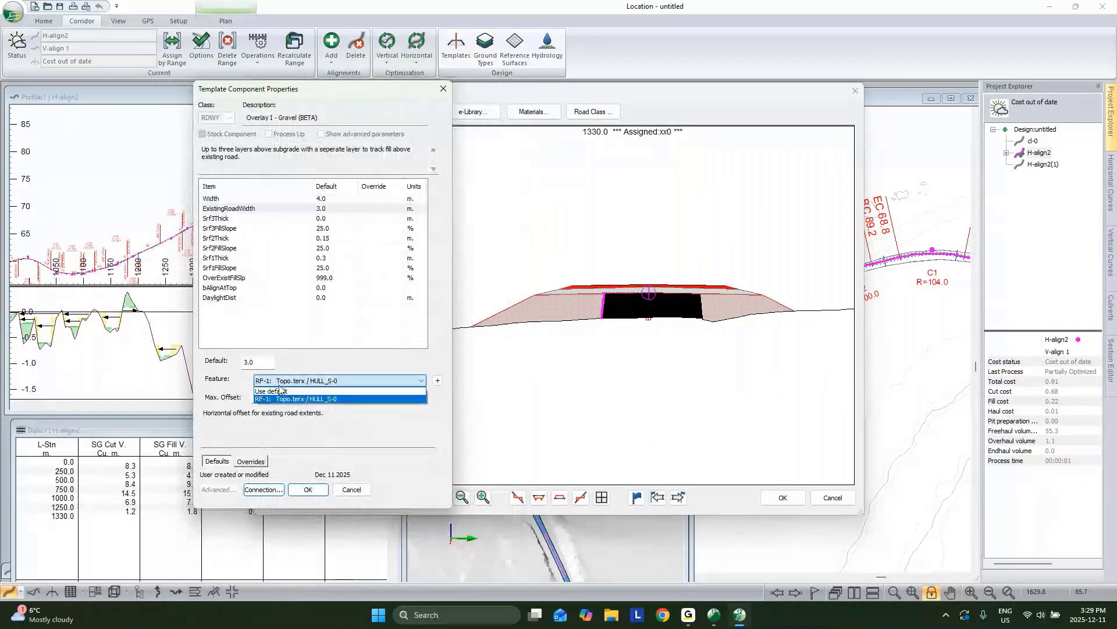
{"action": "left_click", "coordinate": [273, 391]}
{"action": "double_click", "coordinate": [271, 365]}
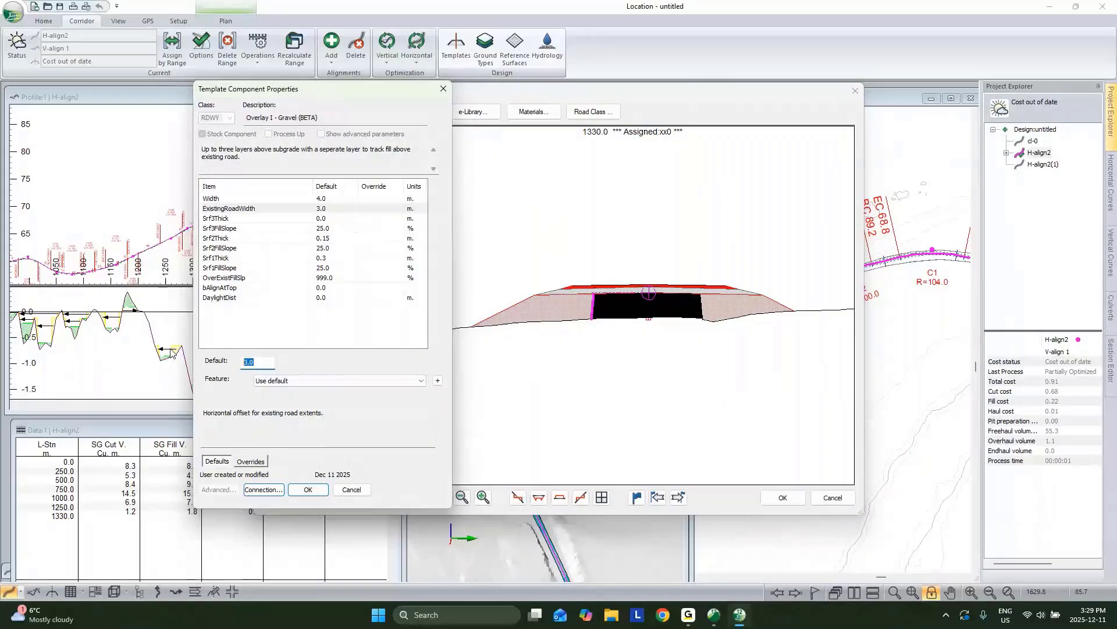
{"action": "type", "text": "0"}
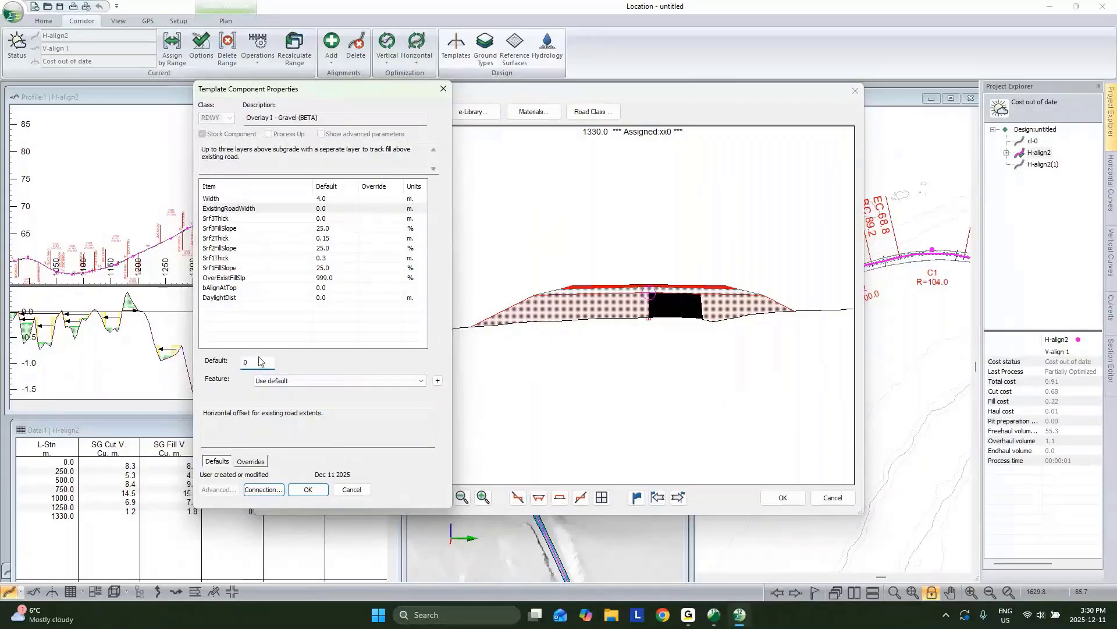
{"action": "left_click", "coordinate": [308, 489]}
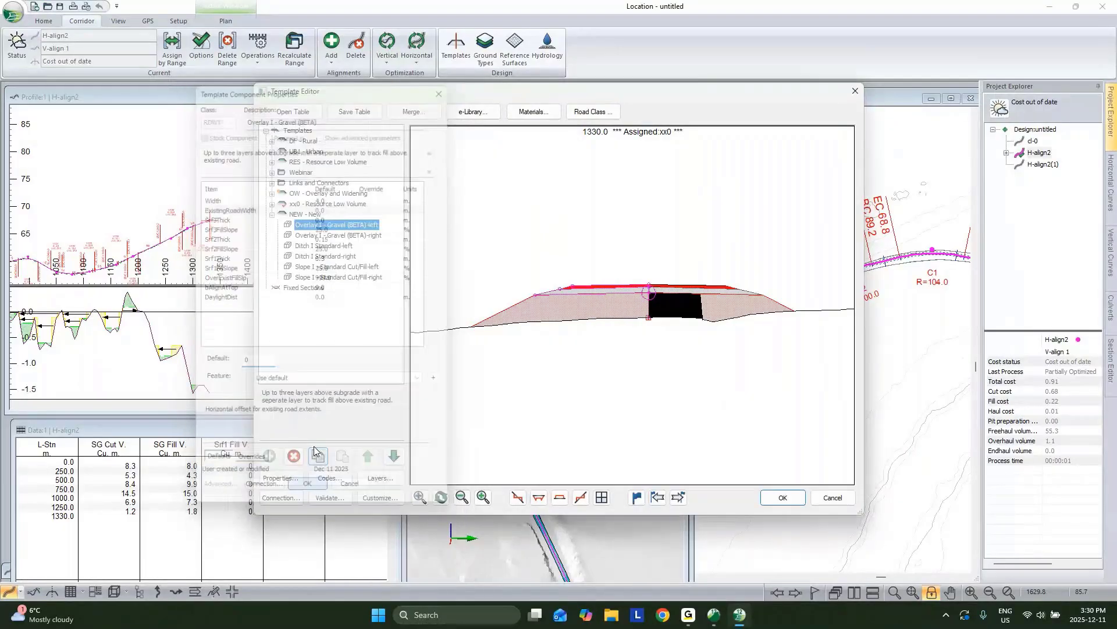
Step: Replace the right overlay with a flipped copy of the left and accept the template
{"action": "right_click", "coordinate": [345, 222]}
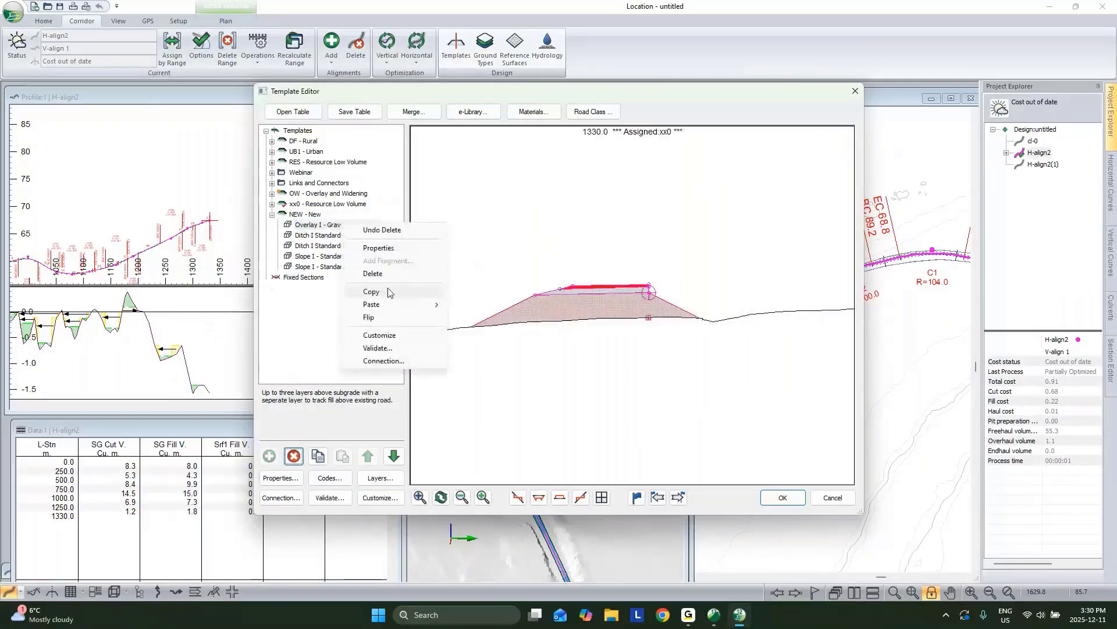
{"action": "left_click", "coordinate": [387, 292]}
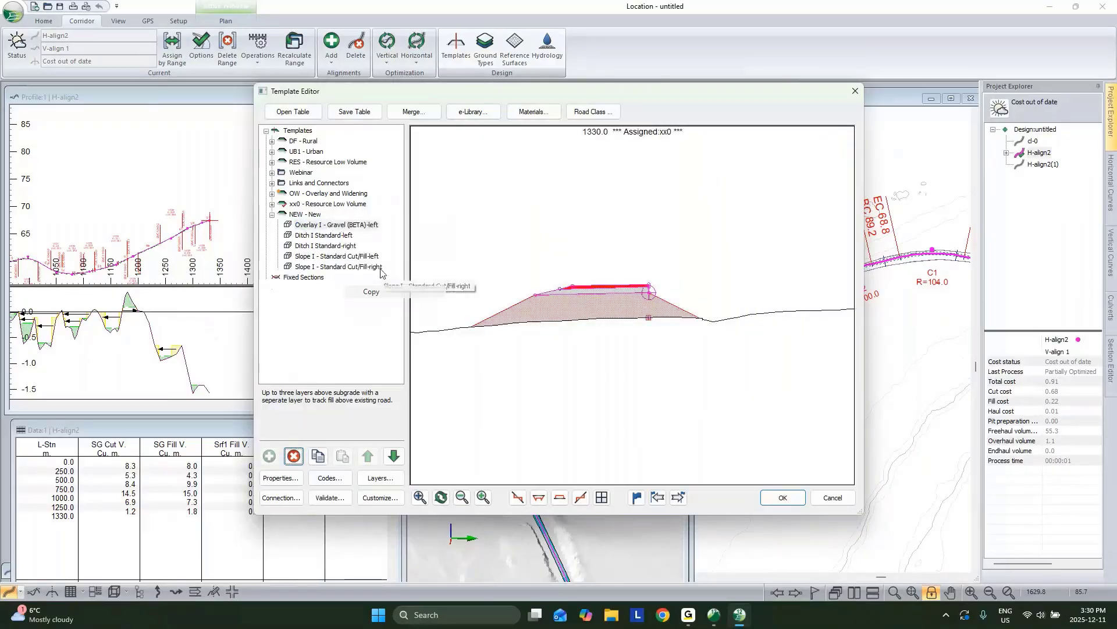
{"action": "right_click", "coordinate": [352, 228]}
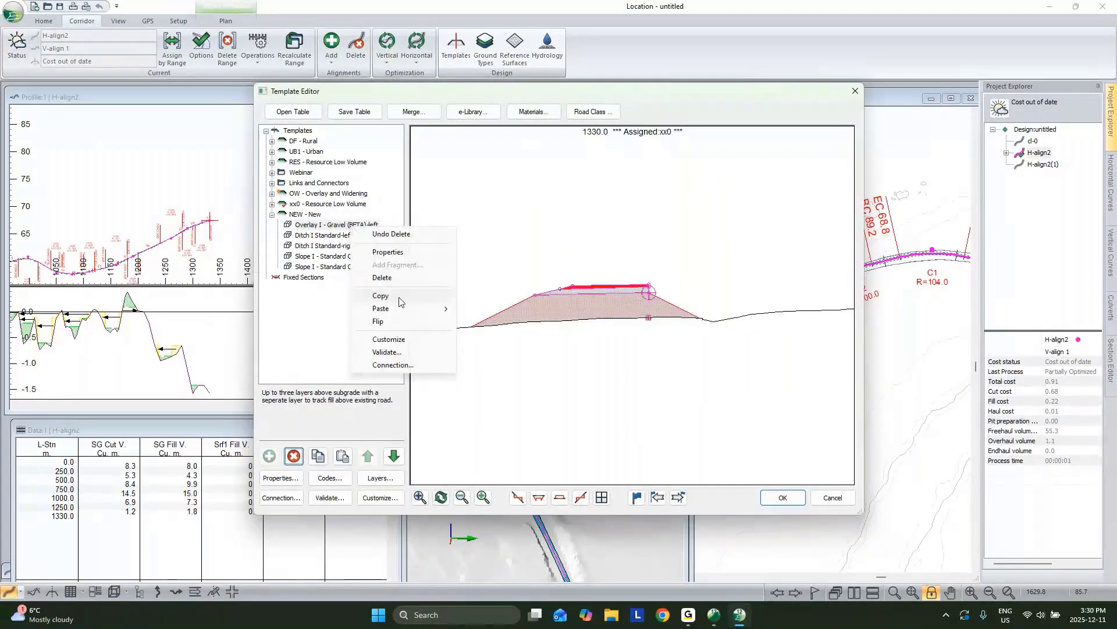
{"action": "left_click", "coordinate": [544, 350]}
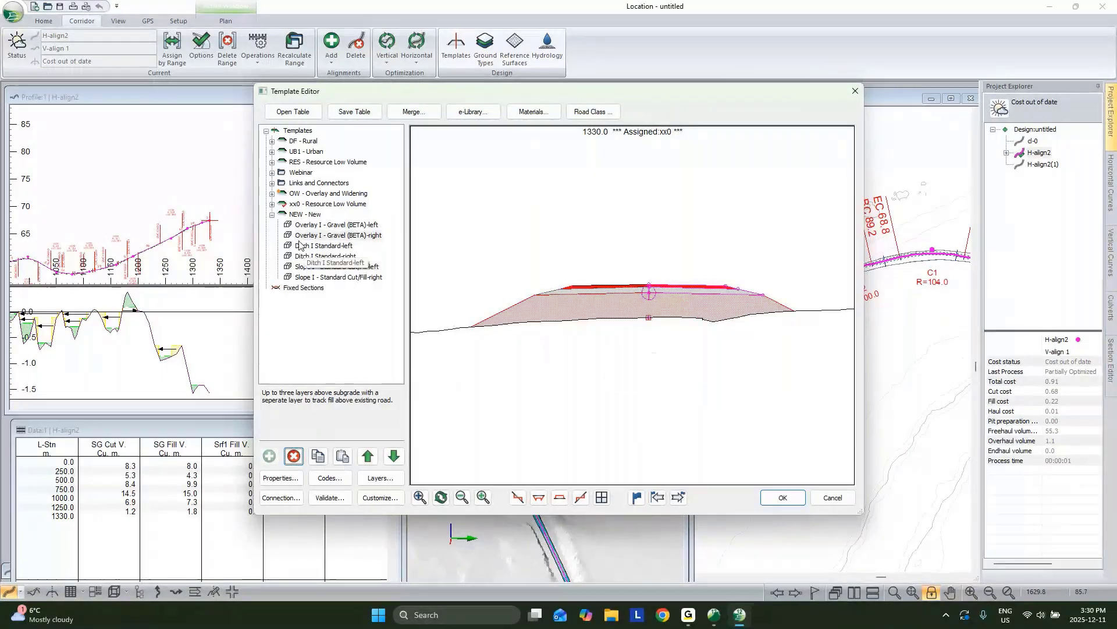
{"action": "left_click", "coordinate": [790, 502]}
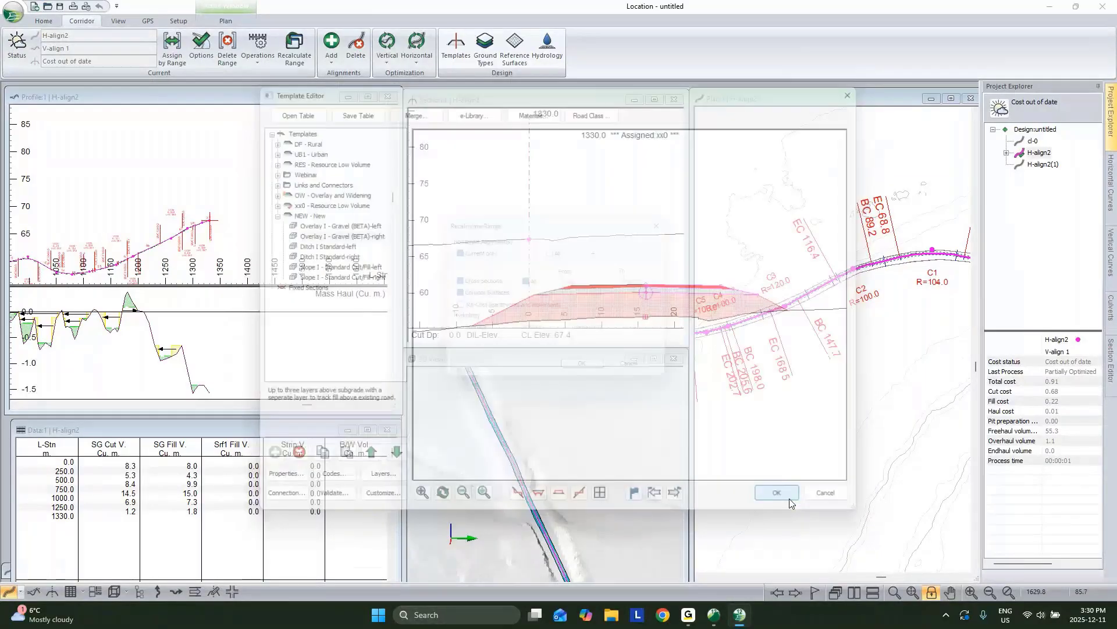
Step: Assign the NEW template along H-align2 and recalculate the corridor
{"action": "left_click", "coordinate": [171, 51]}
{"action": "left_click", "coordinate": [513, 212]}
{"action": "left_click", "coordinate": [476, 239]}
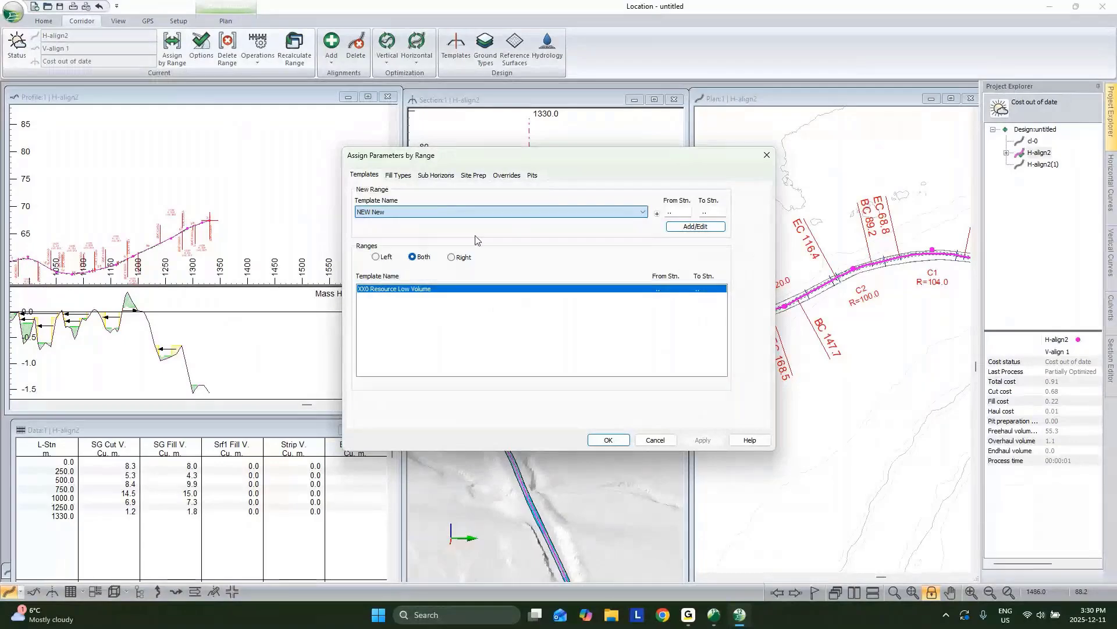
{"action": "left_click", "coordinate": [621, 441]}
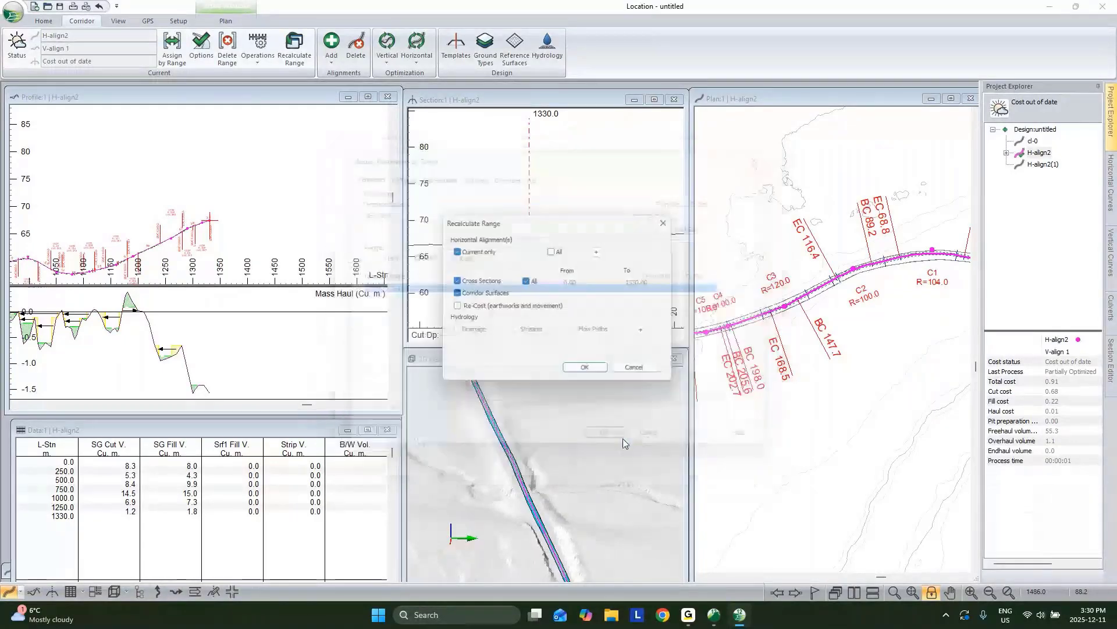
{"action": "left_click", "coordinate": [588, 367]}
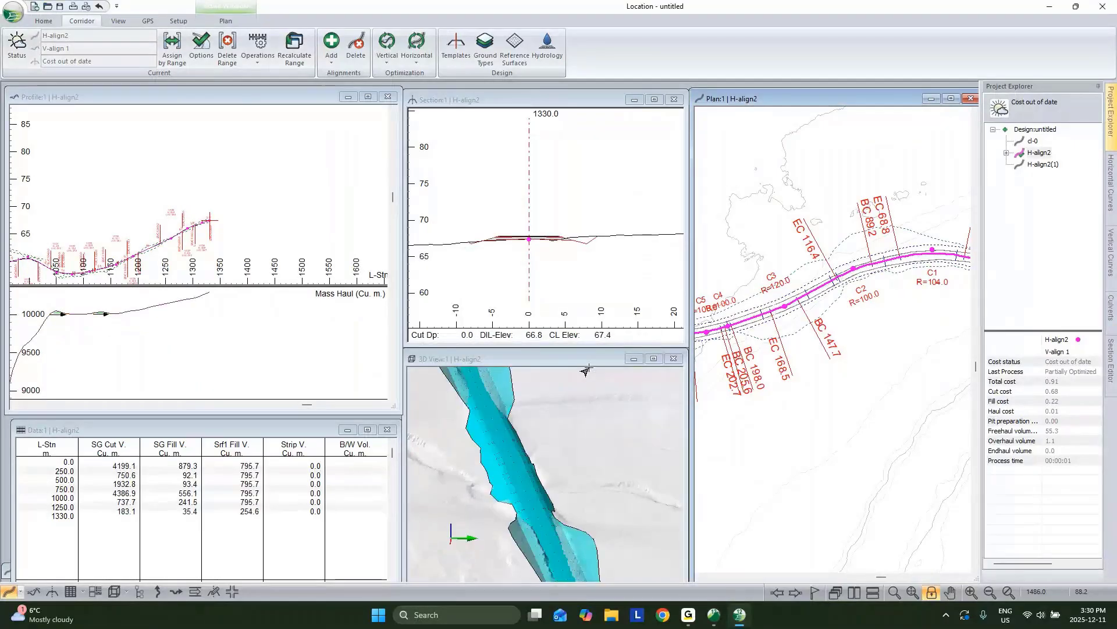
{"action": "left_click", "coordinate": [337, 208]}
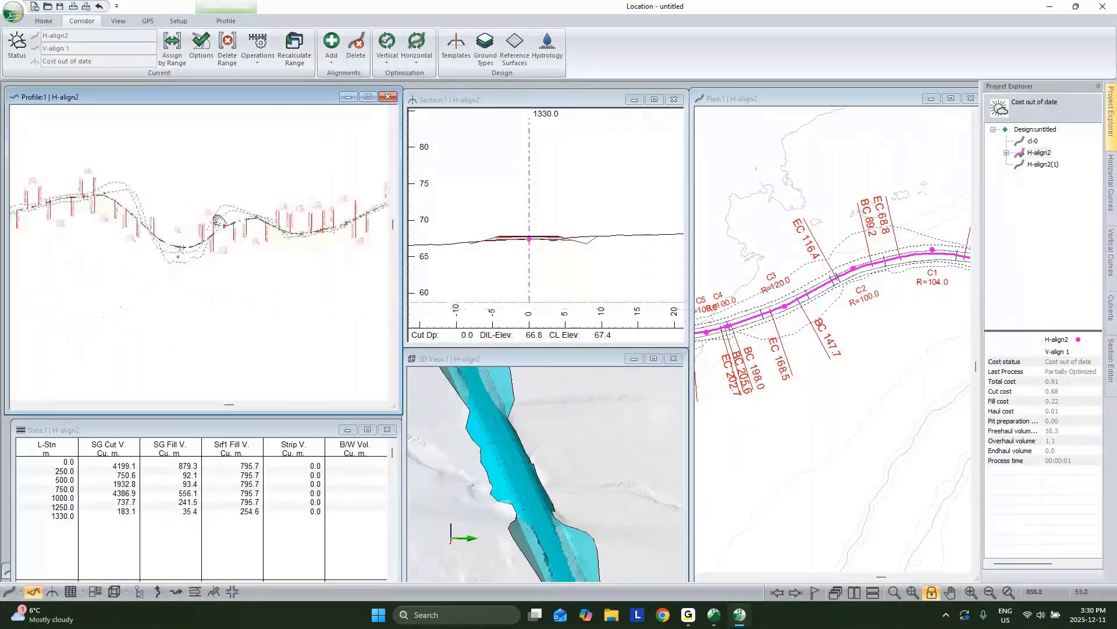
Step: Make H-align2(1) current and pan along its profile
{"action": "scroll", "coordinate": [274, 231], "scroll_direction": "down", "scroll_amount": 4}
{"action": "middle_click_drag", "start_coordinate": [218, 220], "coordinate": [243, 194]}
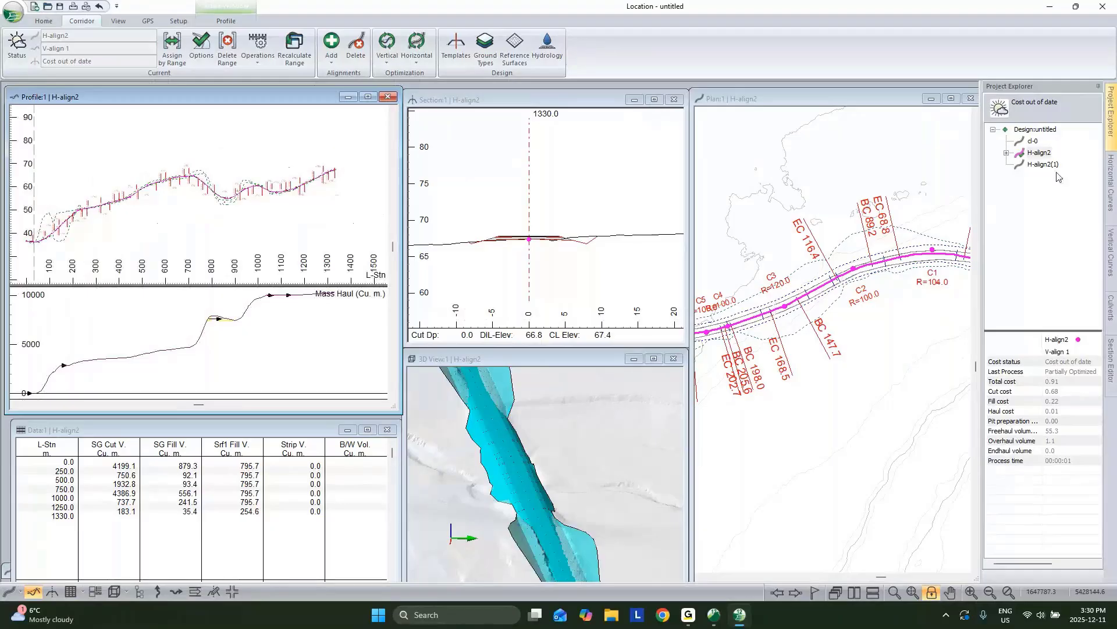
{"action": "double_click", "coordinate": [1043, 165]}
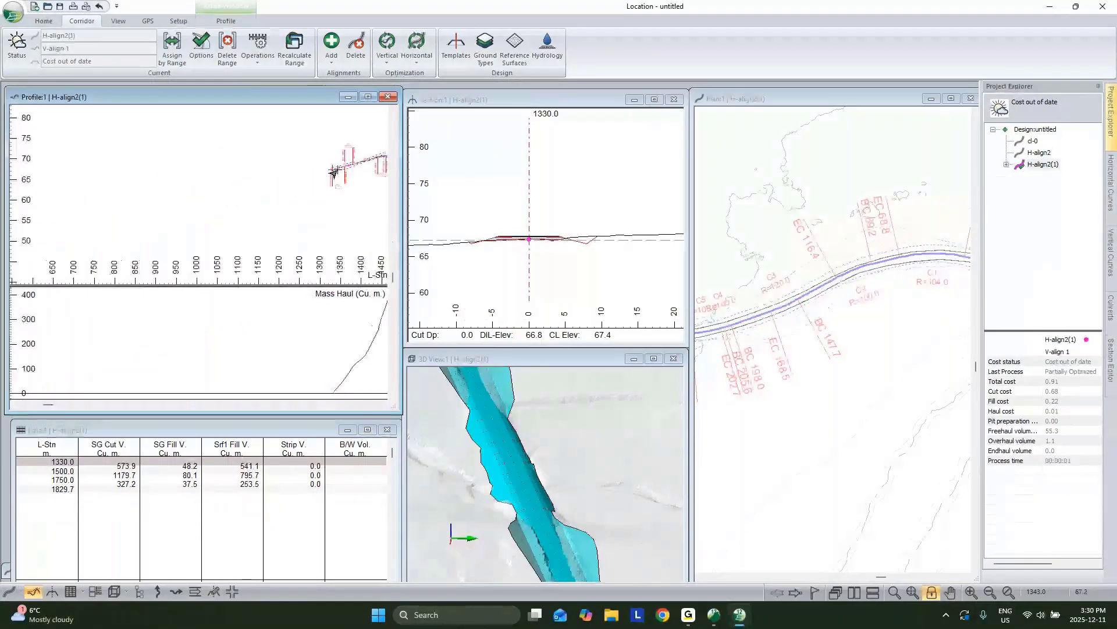
{"action": "scroll", "coordinate": [338, 169], "scroll_direction": "up", "scroll_amount": 2}
{"action": "scroll", "coordinate": [268, 191], "scroll_direction": "down", "scroll_amount": 1}
{"action": "middle_click_drag", "start_coordinate": [337, 169], "coordinate": [1, 182]}
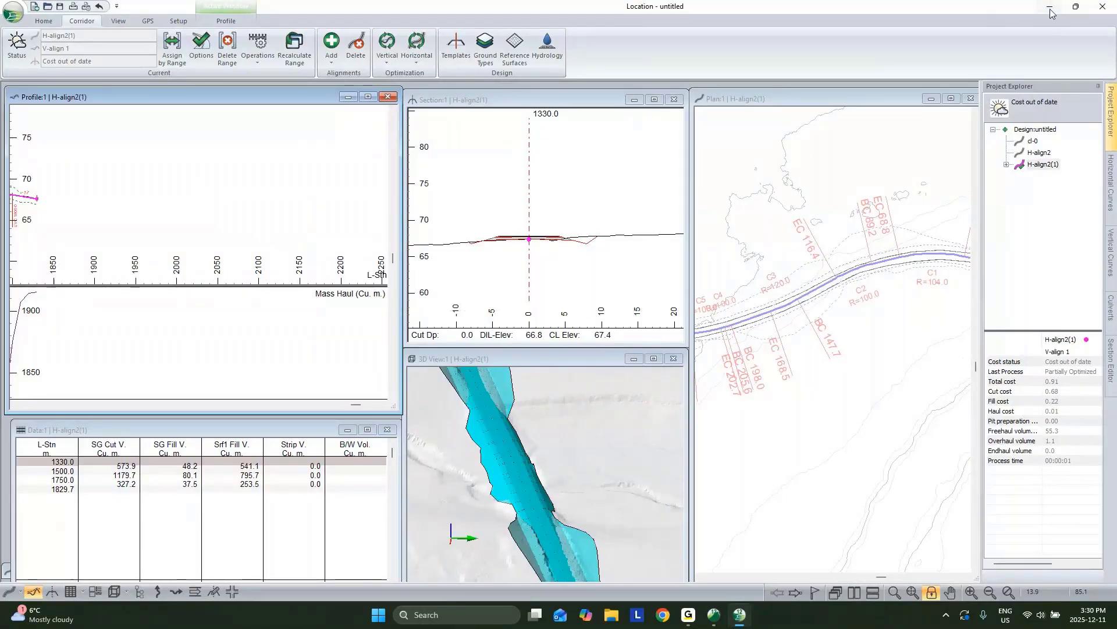
Step: Switch back to H-align2 and open V-align 1's Vertical Options
{"action": "double_click", "coordinate": [1041, 152]}
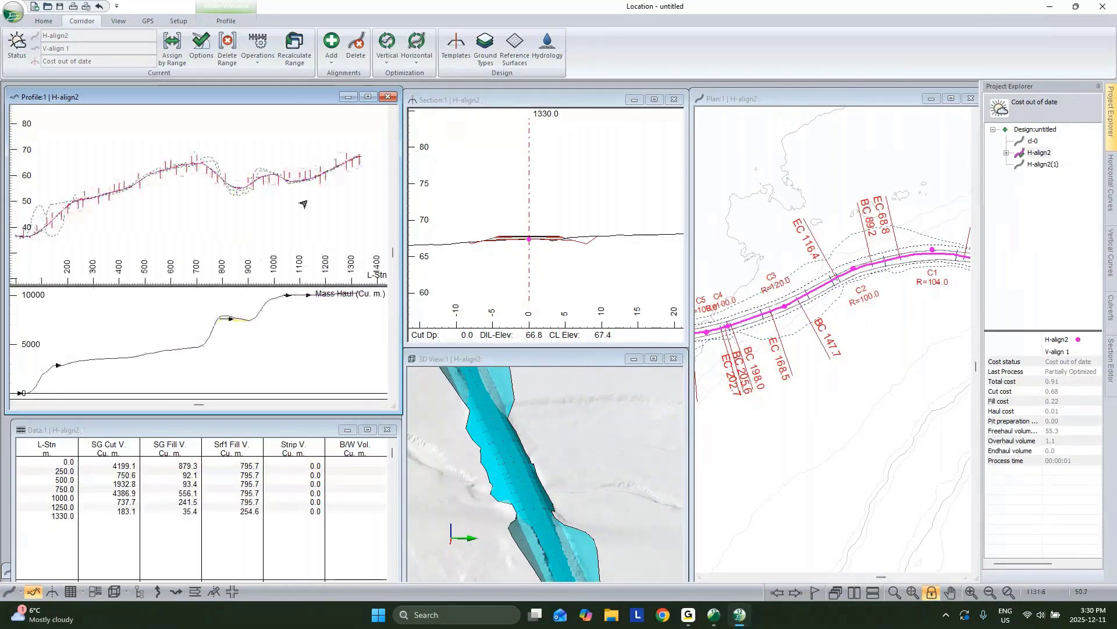
{"action": "left_click", "coordinate": [1006, 153]}
{"action": "right_click", "coordinate": [1047, 163]}
{"action": "left_click", "coordinate": [1042, 189]}
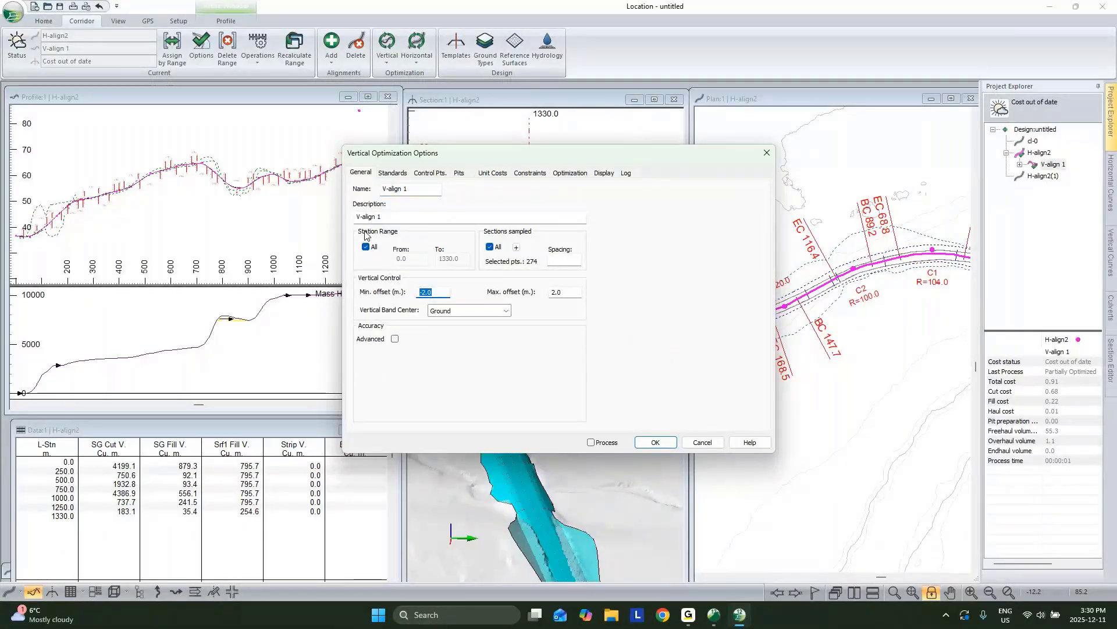
Step: Set the minimum and maximum vertical offsets to -10 and 10
{"action": "type", "text": "-10"}
{"action": "double_click", "coordinate": [575, 292]}
{"action": "type", "text": "10"}
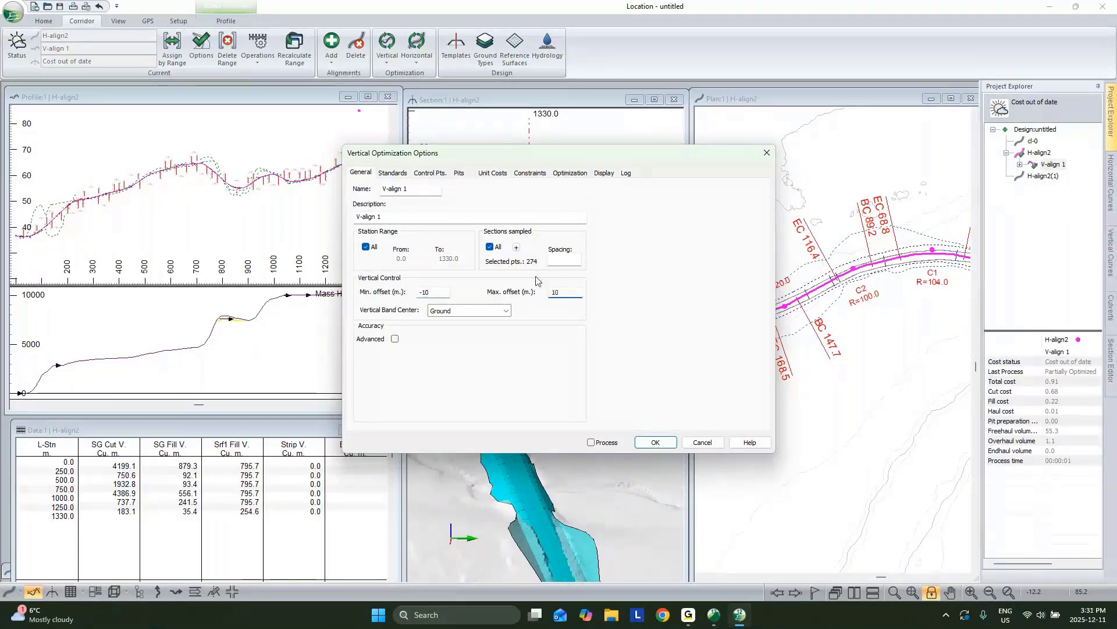
Step: Set design standard grades to -10 and 10 and crest curvature to 1
{"action": "left_click", "coordinate": [389, 173]}
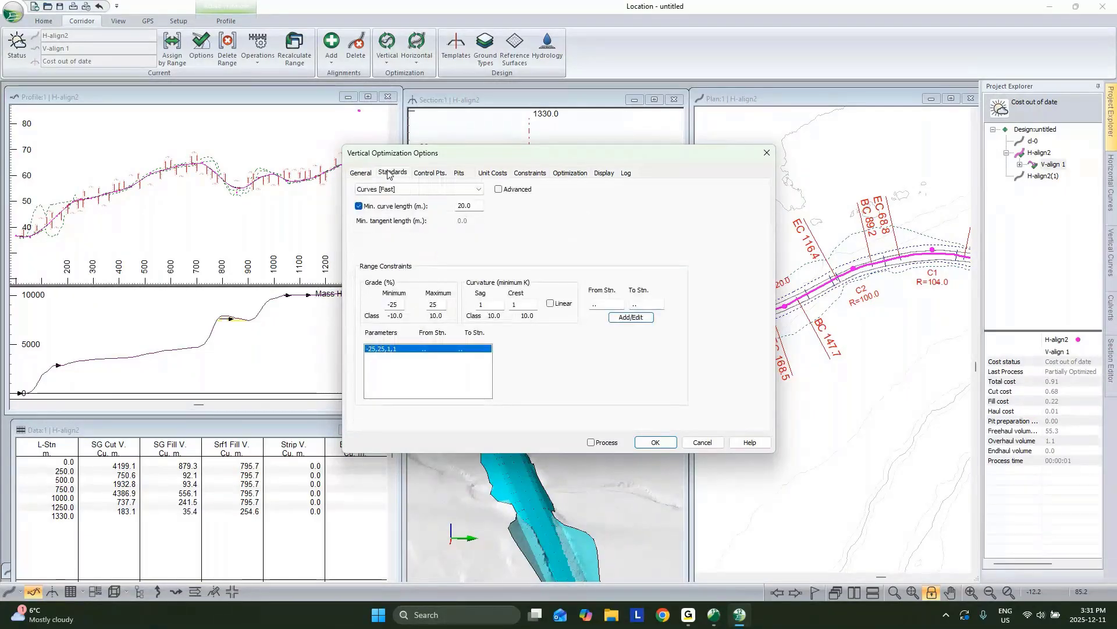
{"action": "double_click", "coordinate": [393, 305]}
{"action": "type", "text": "-10"}
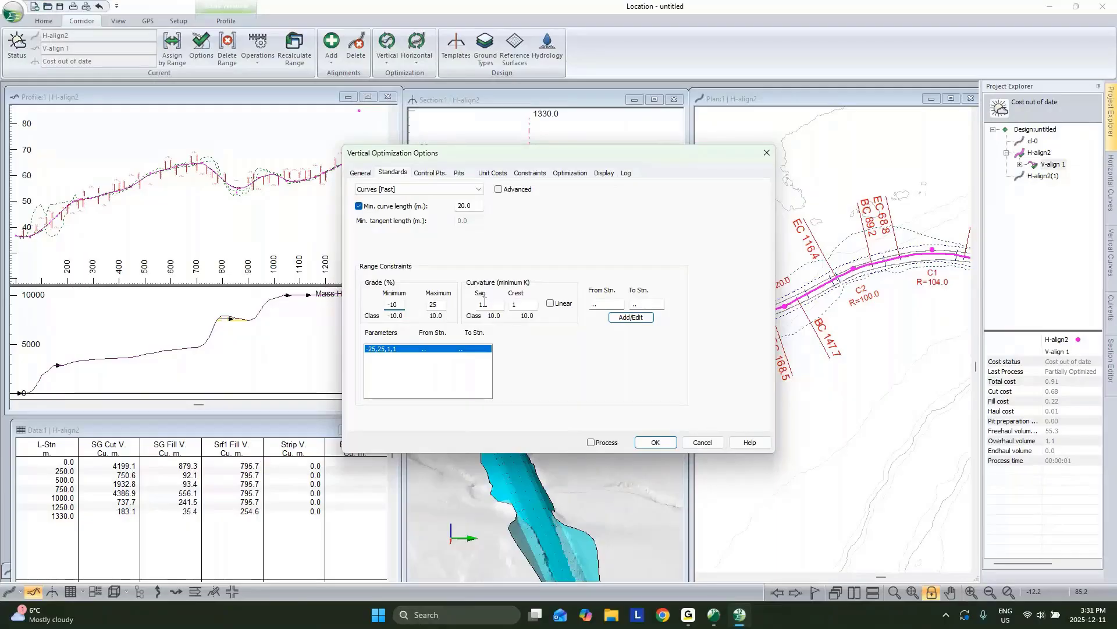
{"action": "key", "text": "Tab"}
{"action": "type", "text": "10"}
{"action": "left_click", "coordinate": [484, 309]}
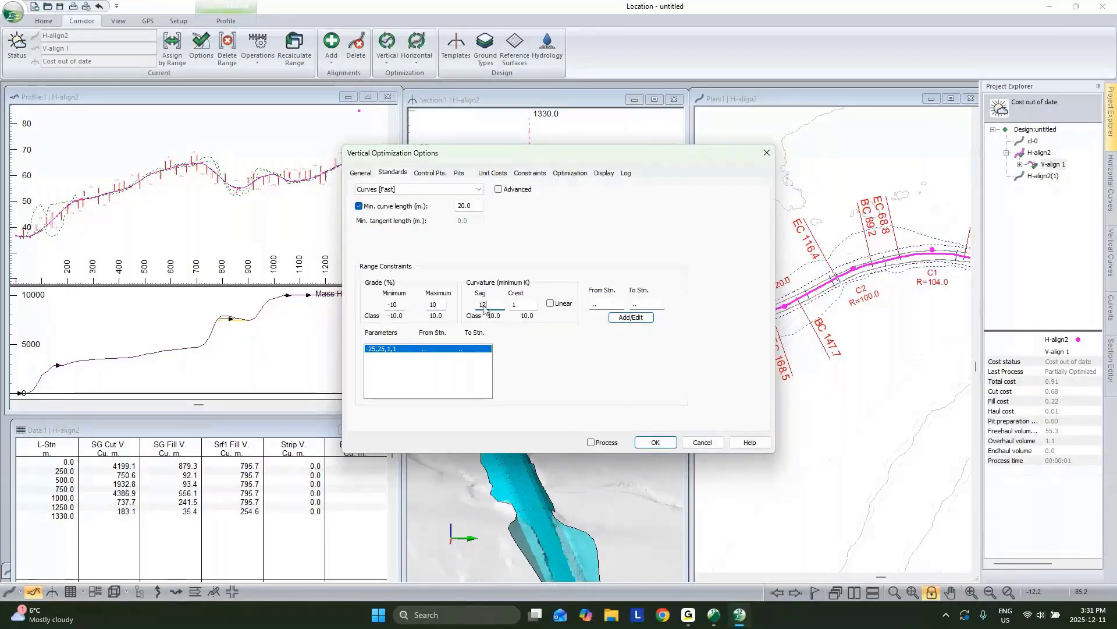
{"action": "left_click", "coordinate": [521, 304]}
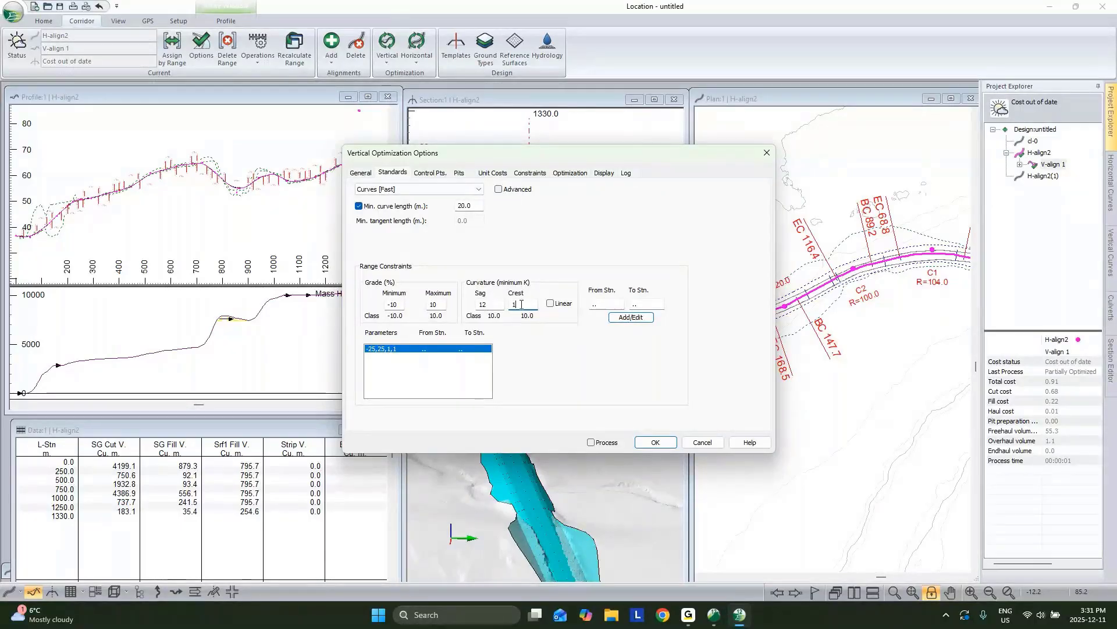
{"action": "type", "text": "1"}
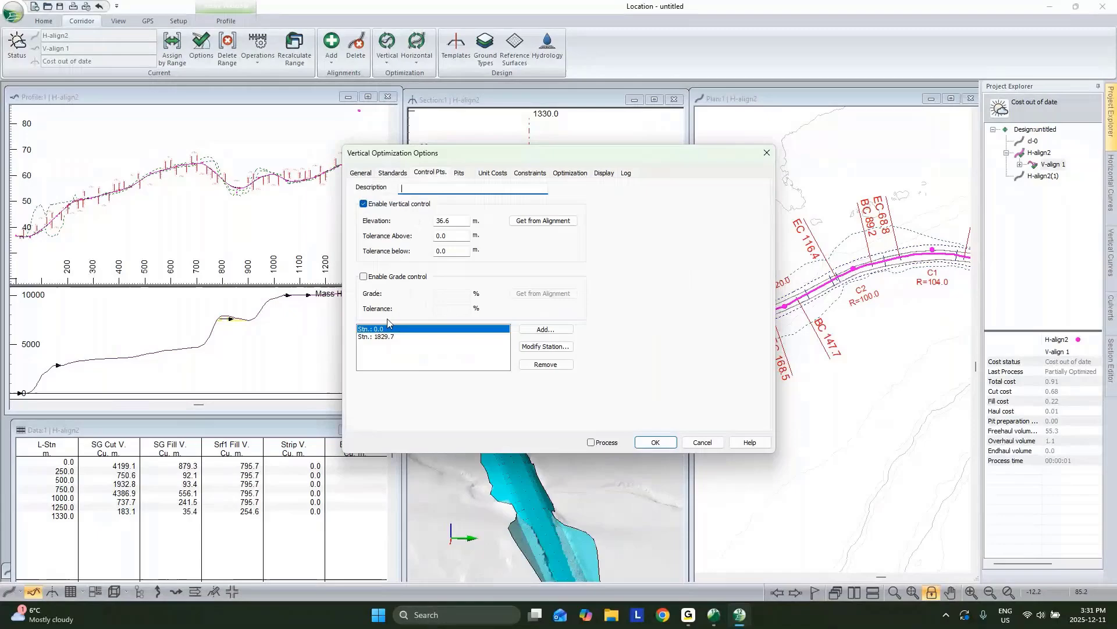
Step: Replace the end control point with an end-of-alignment point at 3% grade, processing enabled
{"action": "left_click", "coordinate": [384, 336]}
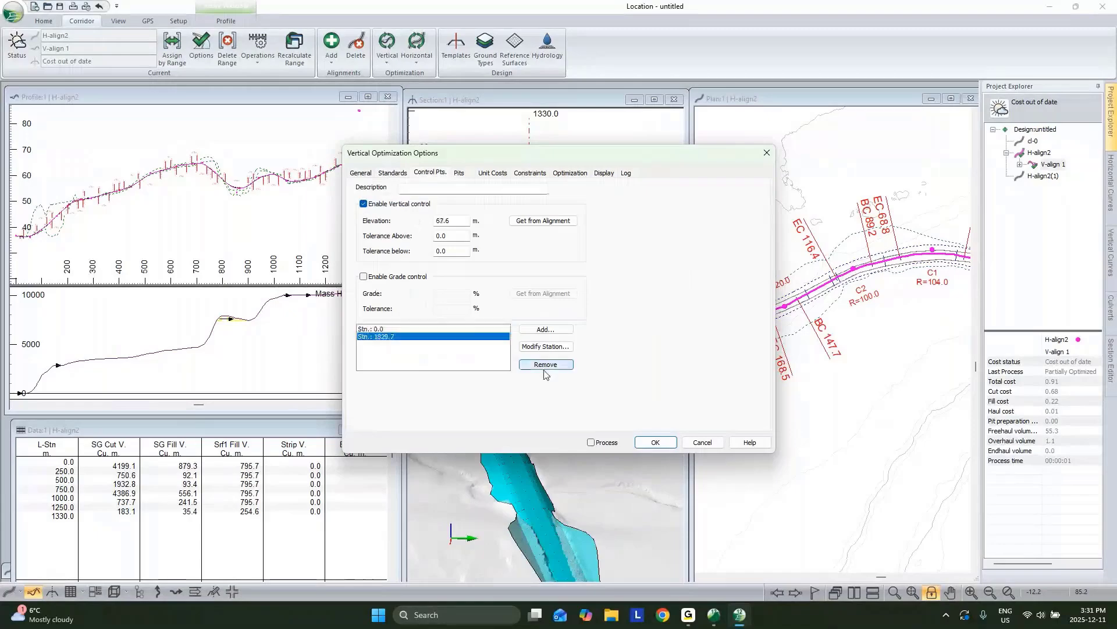
{"action": "left_click", "coordinate": [543, 366]}
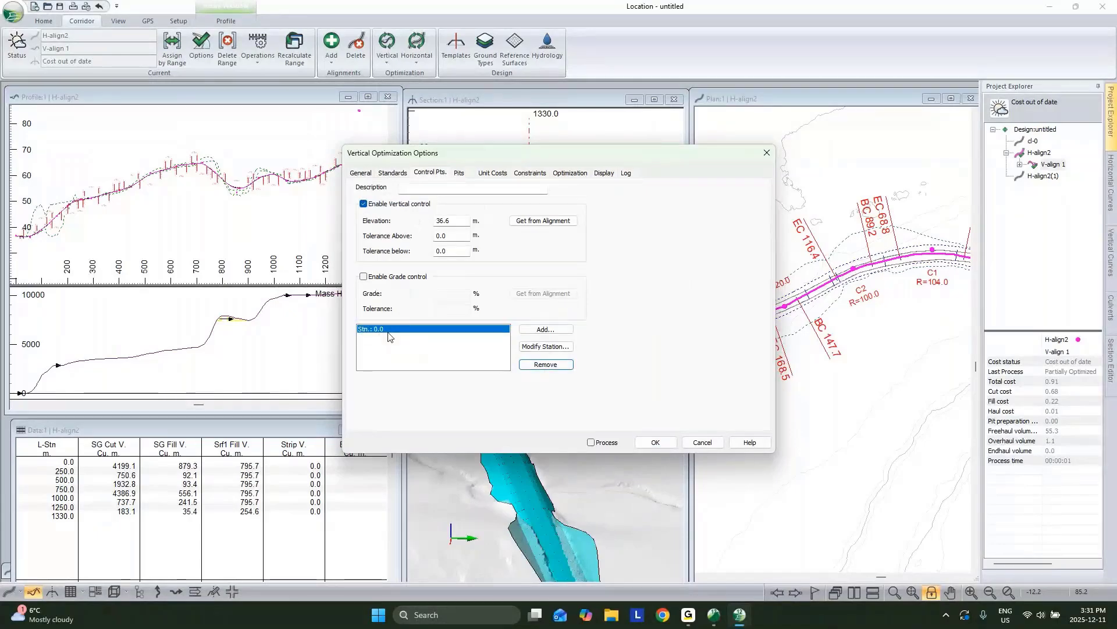
{"action": "left_click", "coordinate": [546, 330]}
{"action": "left_click", "coordinate": [581, 307]}
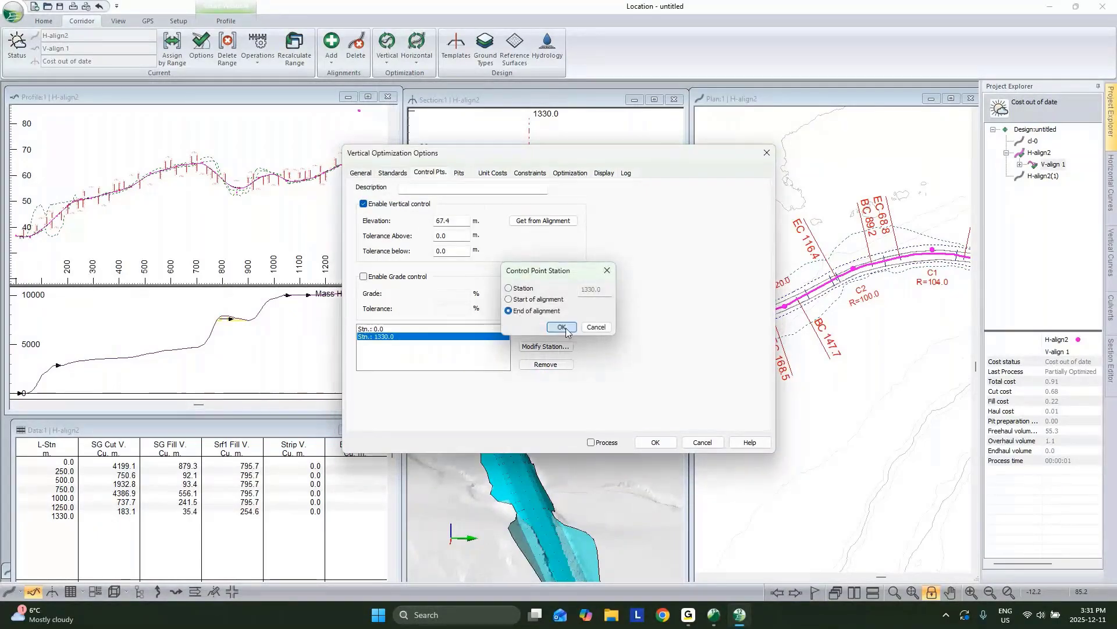
{"action": "left_click", "coordinate": [563, 330]}
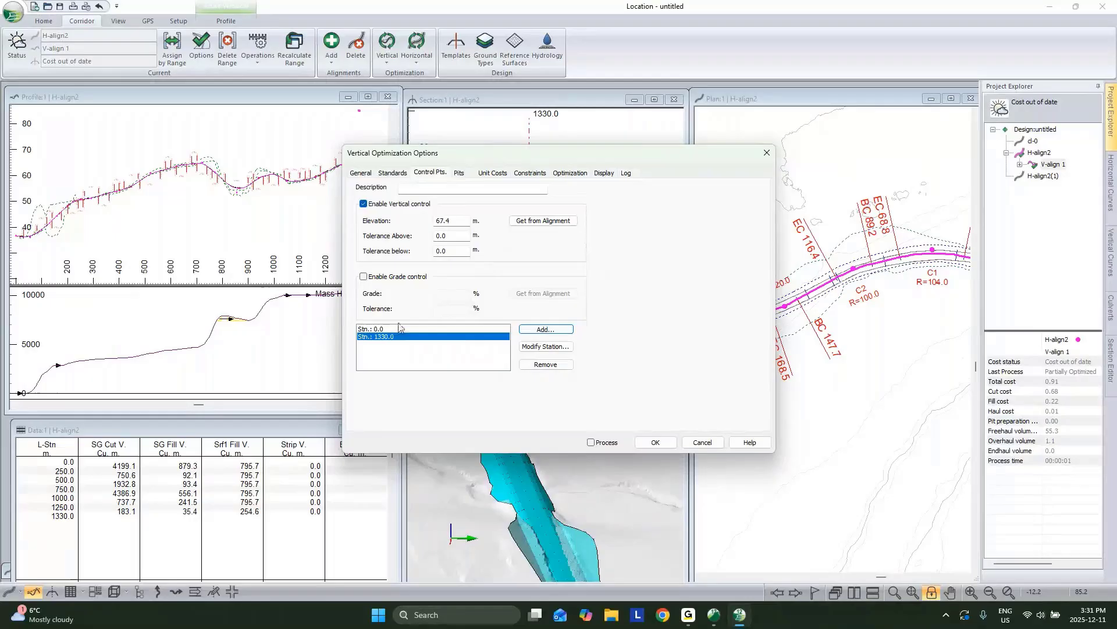
{"action": "left_click", "coordinate": [364, 277]}
{"action": "left_click", "coordinate": [452, 294]}
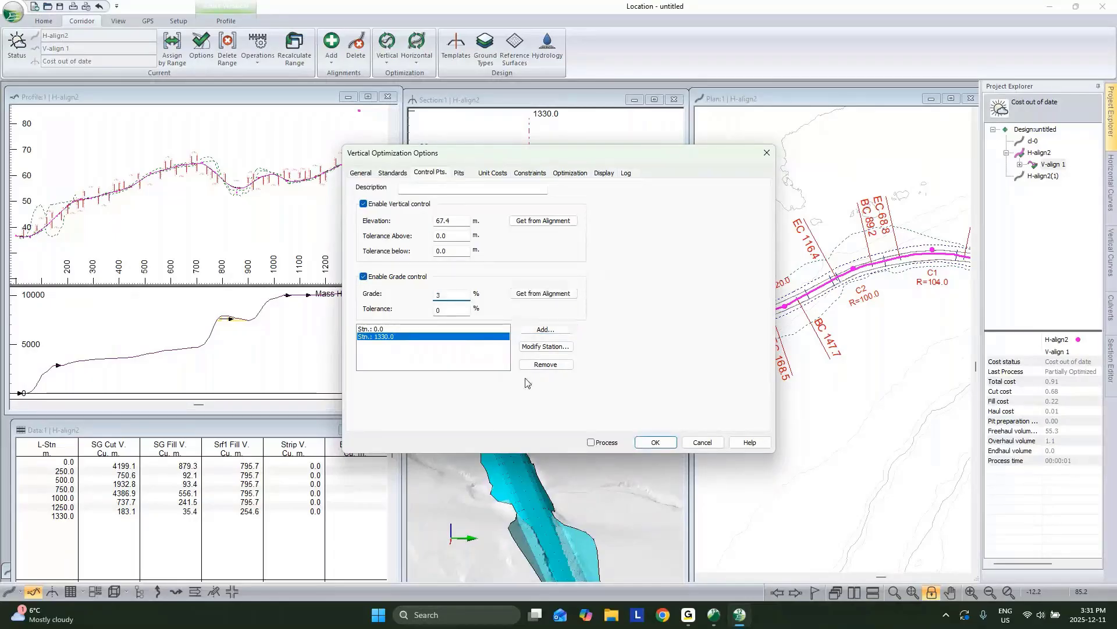
{"action": "type", "text": "3"}
{"action": "left_click", "coordinate": [592, 443]}
{"action": "left_click", "coordinate": [655, 442]}
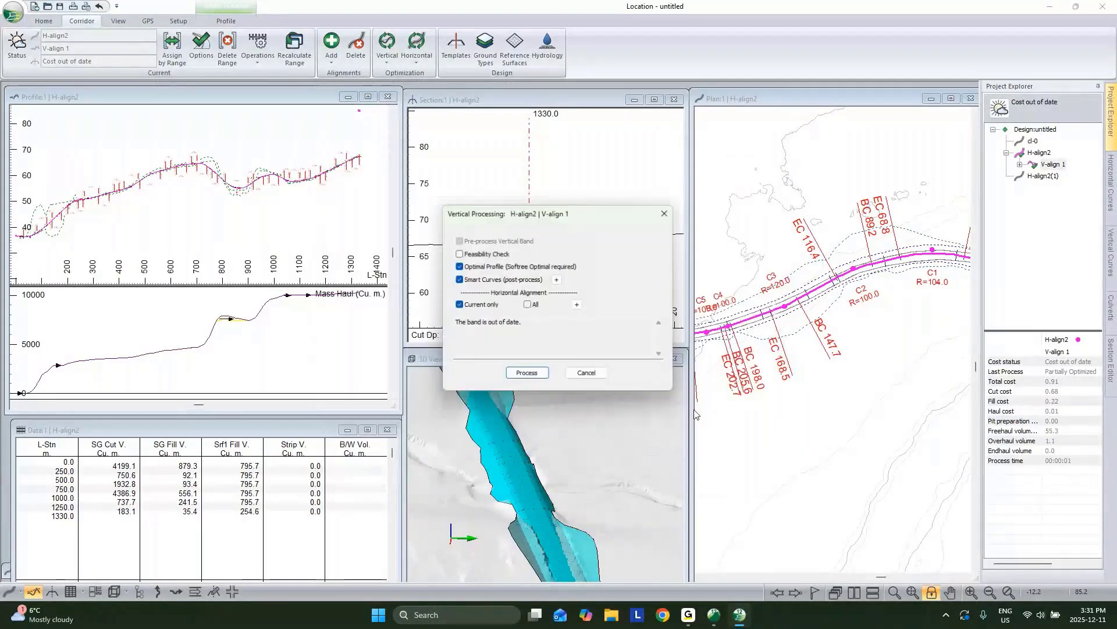
Step: Set the Smart Curves VIP reduction tolerance to 0.5, run processing, and close the log
{"action": "left_click", "coordinate": [558, 279]}
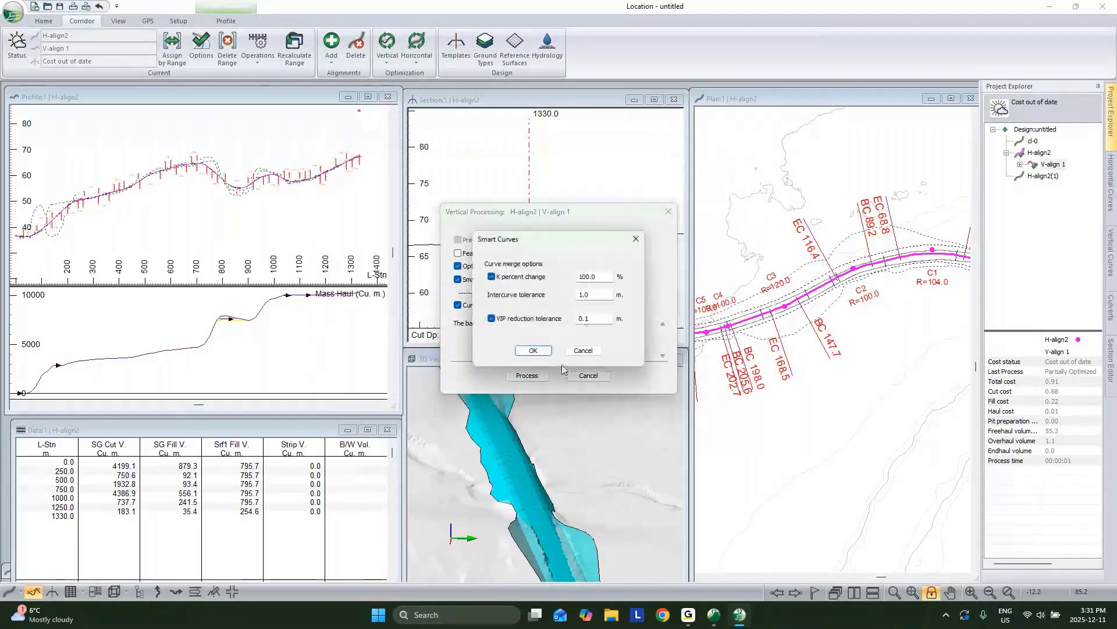
{"action": "left_click_drag", "start_coordinate": [585, 318], "coordinate": [595, 322]}
{"action": "type", "text": "5"}
{"action": "left_click", "coordinate": [534, 351]}
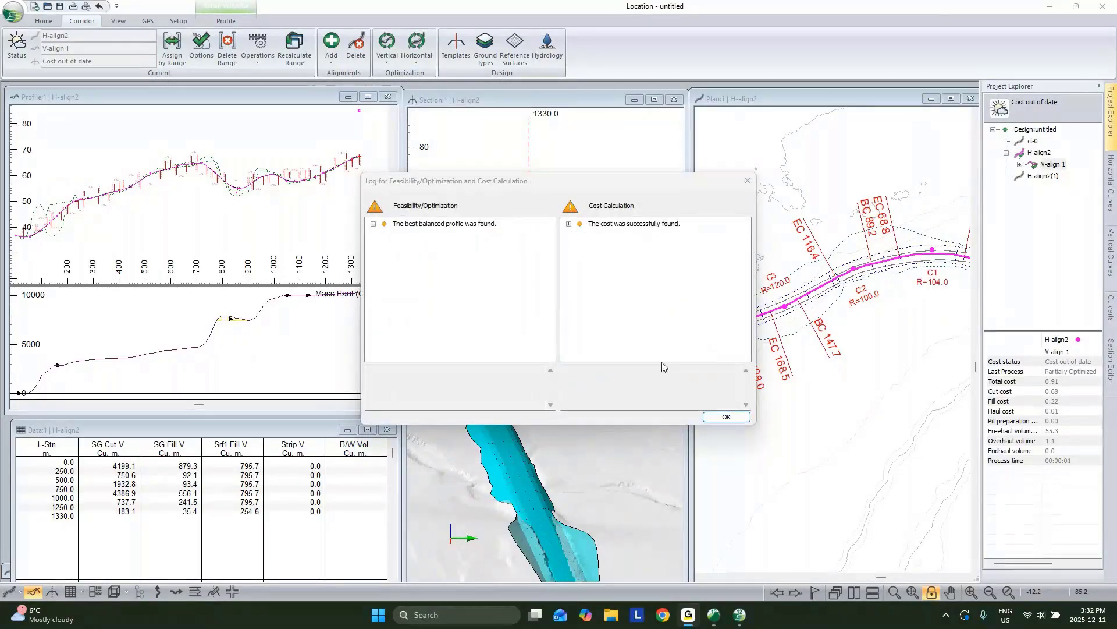
{"action": "left_click", "coordinate": [726, 416]}
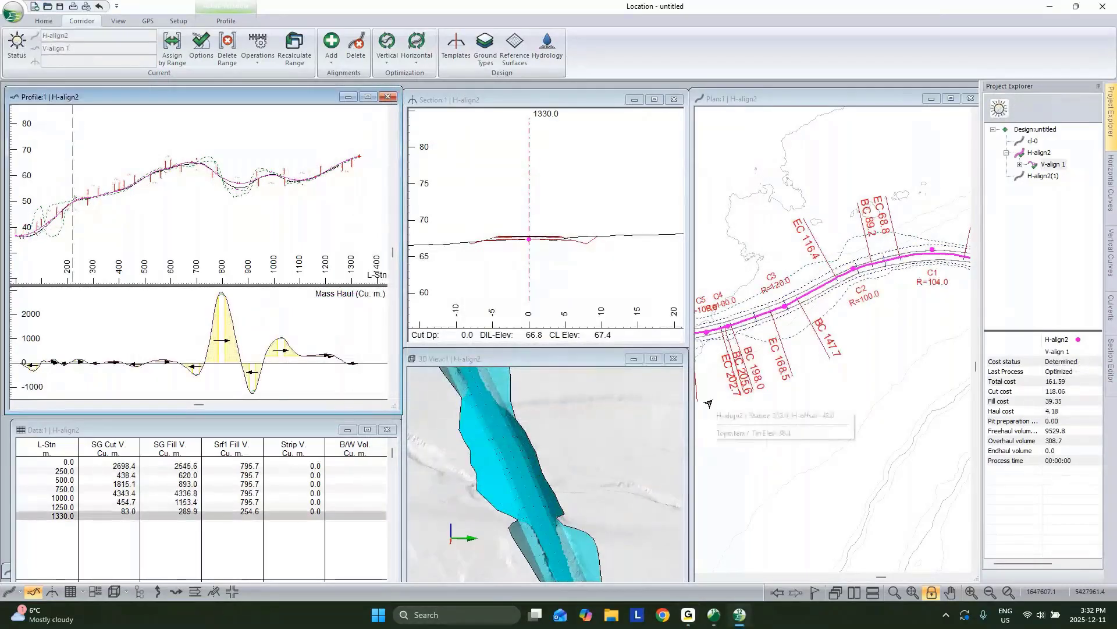
Step: Maximize the Profile window and pan through the optimized profile and mass haul to station 1330
{"action": "middle_click_drag", "start_coordinate": [110, 204], "coordinate": [178, 204]}
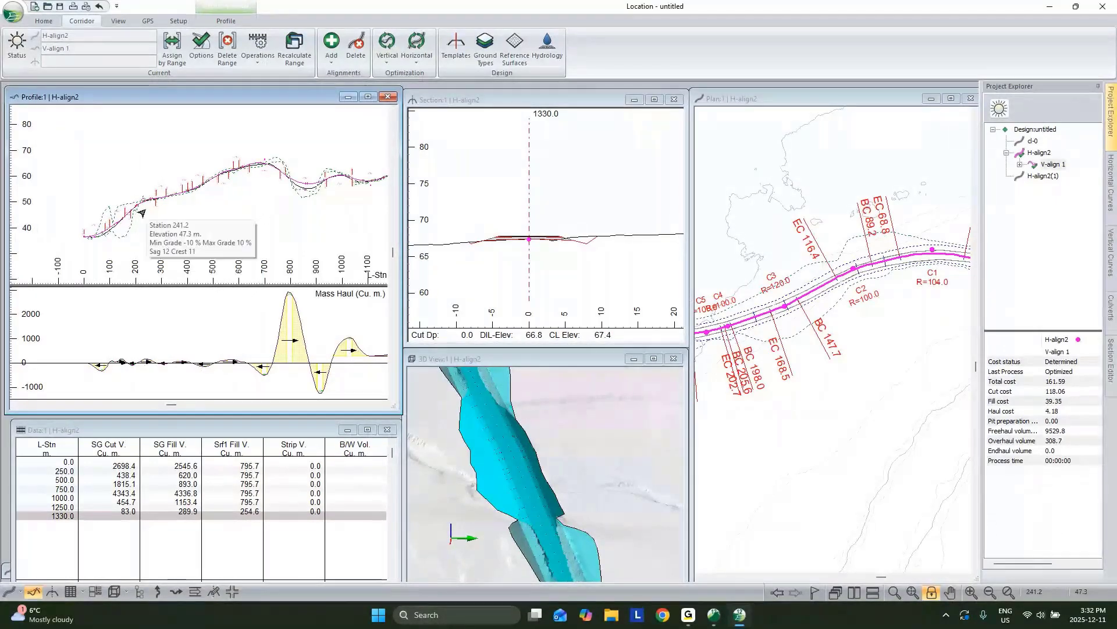
{"action": "double_click", "coordinate": [193, 97]}
{"action": "scroll", "coordinate": [277, 234], "scroll_direction": "up", "scroll_amount": 2}
{"action": "middle_click_drag", "start_coordinate": [276, 235], "coordinate": [409, 243]}
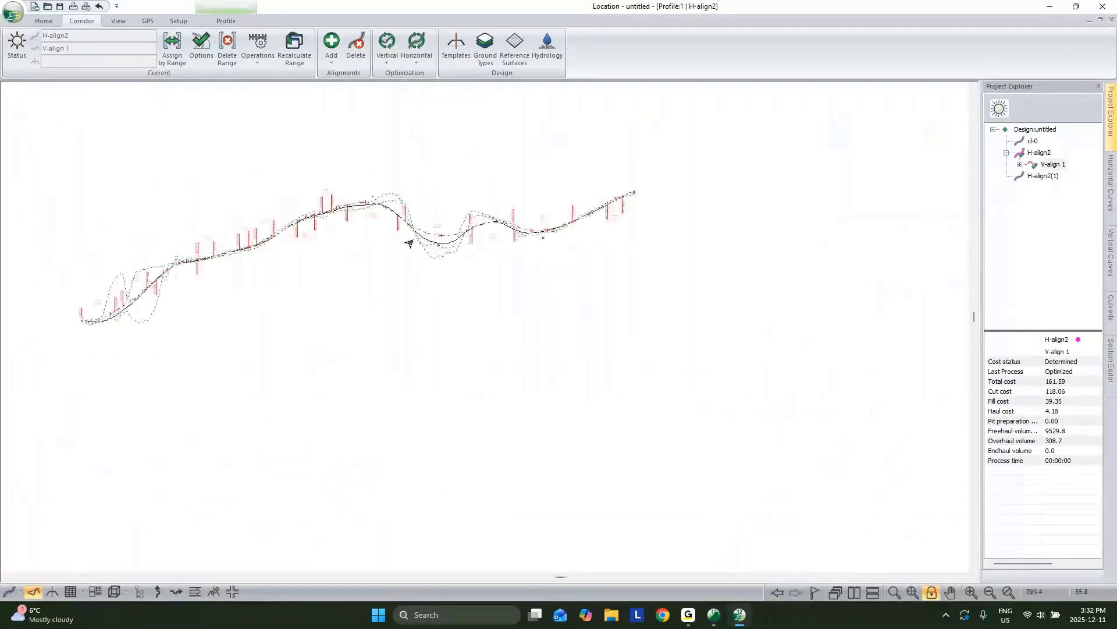
{"action": "scroll", "coordinate": [397, 242], "scroll_direction": "up", "scroll_amount": 2}
{"action": "scroll", "coordinate": [395, 240], "scroll_direction": "up", "scroll_amount": 1}
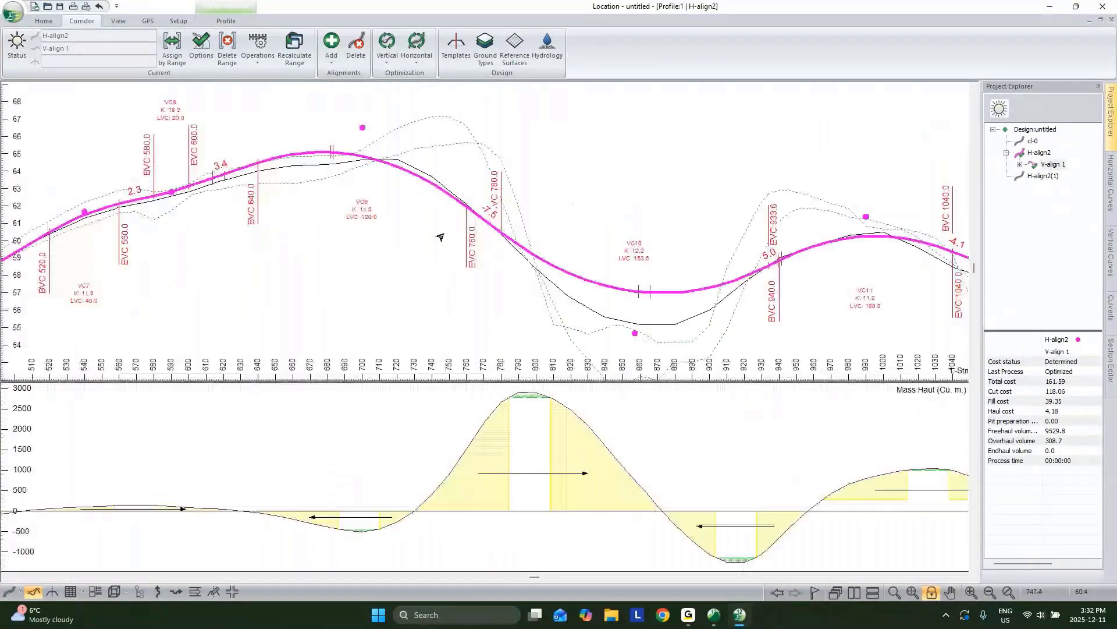
{"action": "middle_click_drag", "start_coordinate": [441, 237], "coordinate": [261, 215]}
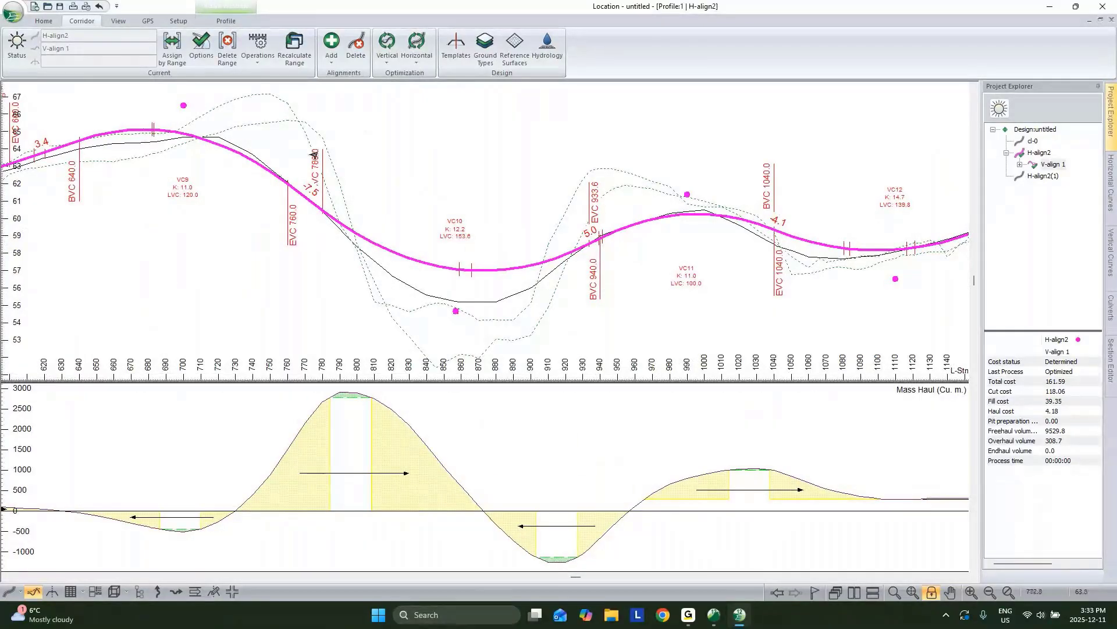
{"action": "middle_click_drag", "start_coordinate": [303, 167], "coordinate": [263, 169]}
{"action": "middle_click_drag", "start_coordinate": [349, 237], "coordinate": [330, 187]}
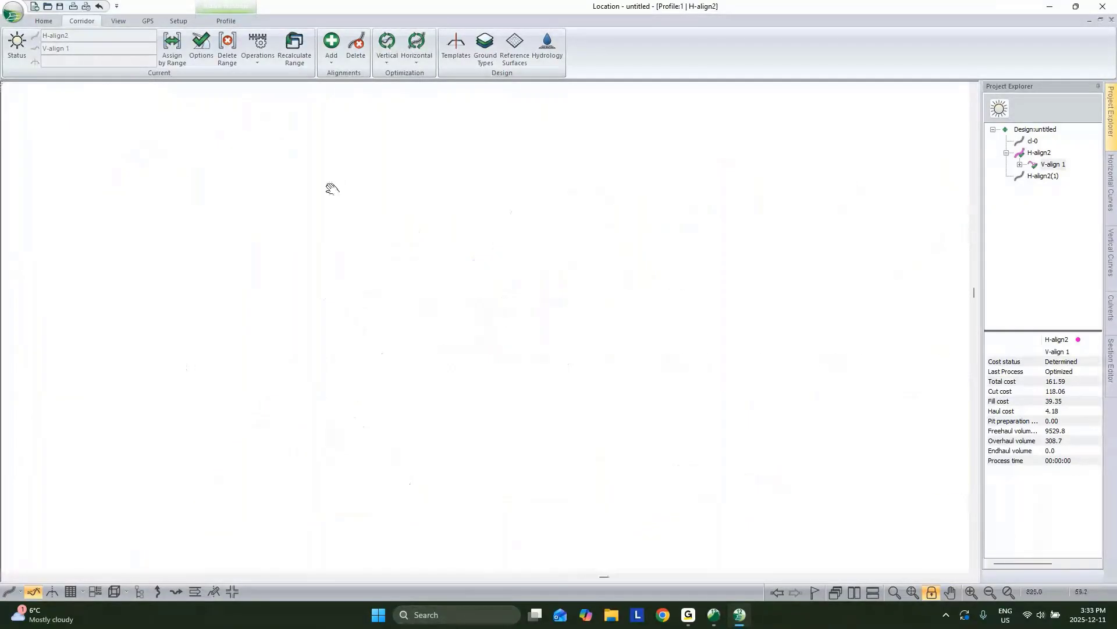
{"action": "scroll", "coordinate": [297, 257], "scroll_direction": "down", "scroll_amount": 2}
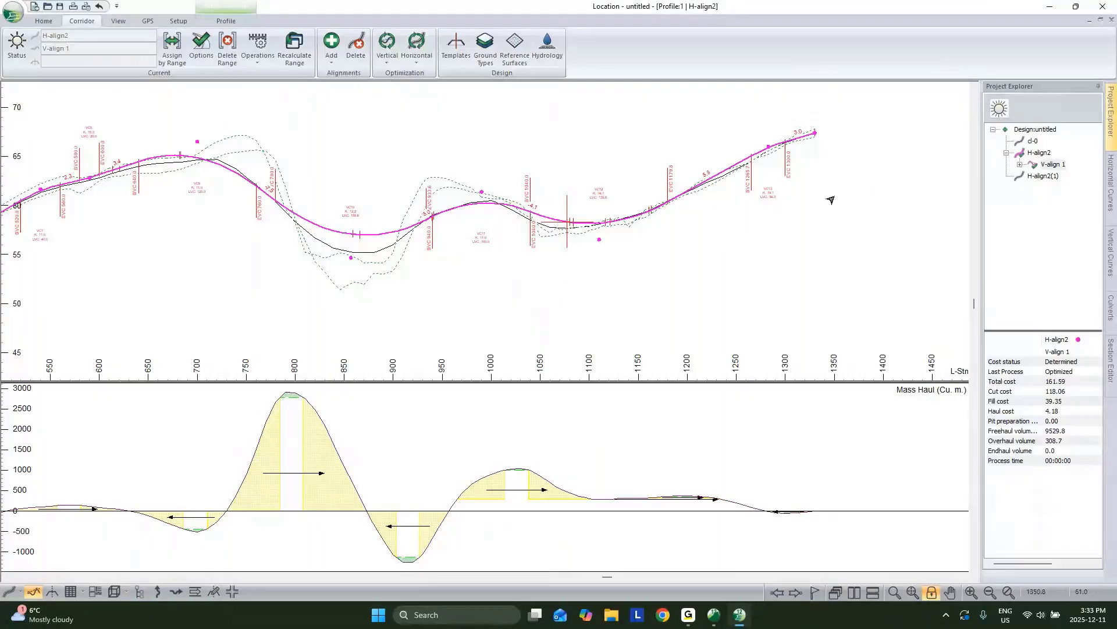
{"action": "middle_click_drag", "start_coordinate": [616, 254], "coordinate": [896, 226]}
{"action": "middle_click_drag", "start_coordinate": [385, 290], "coordinate": [679, 234]}
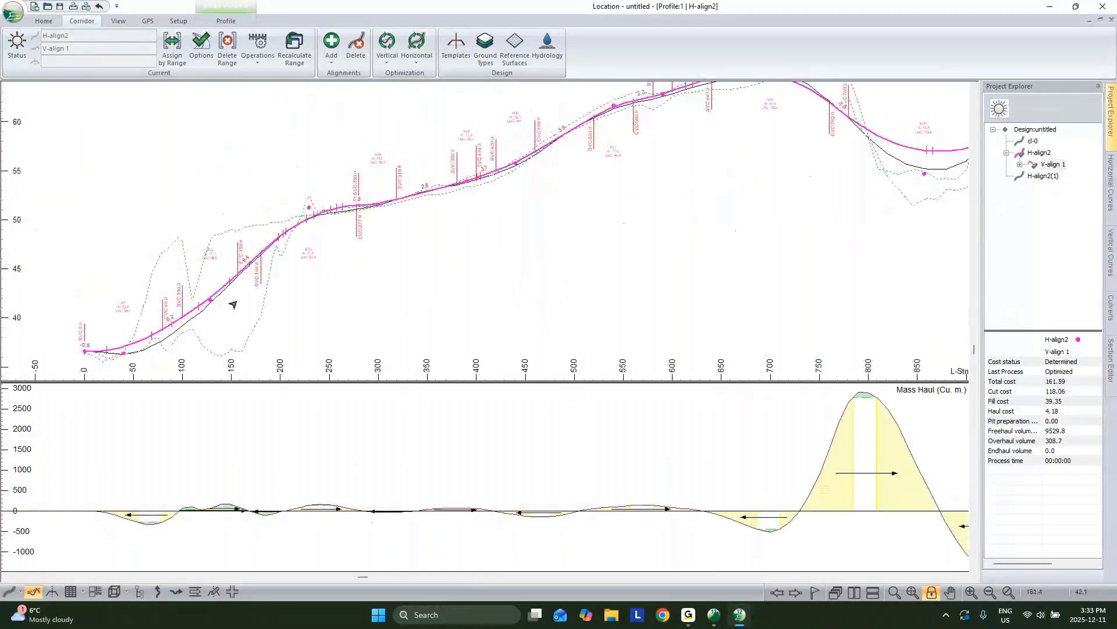
{"action": "middle_click_drag", "start_coordinate": [596, 292], "coordinate": [327, 310]}
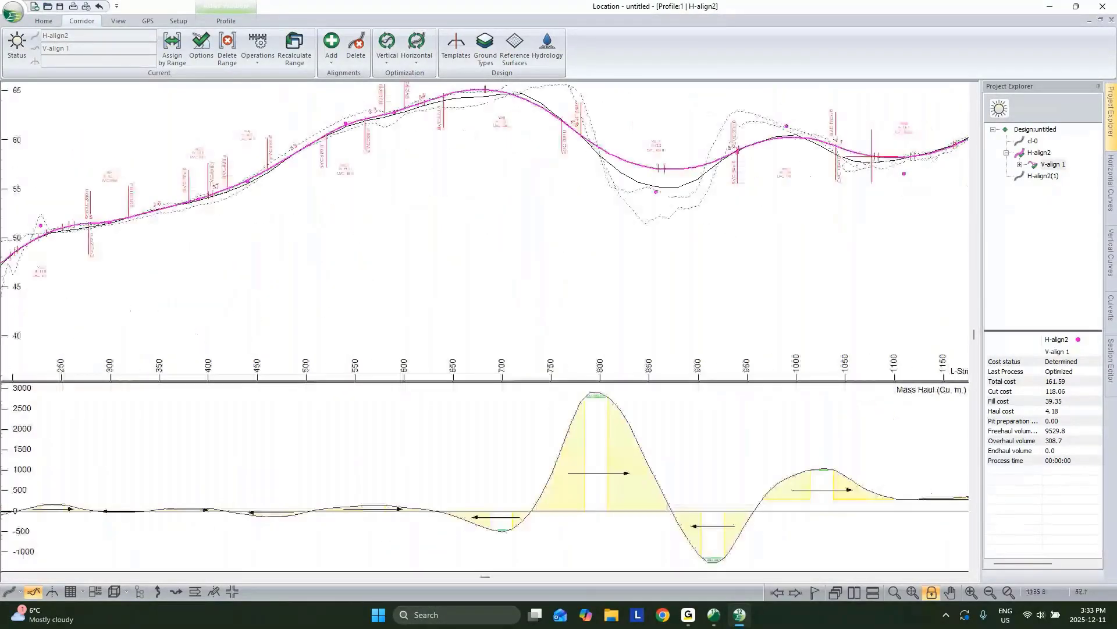
{"action": "middle_click_drag", "start_coordinate": [861, 426], "coordinate": [616, 425]}
{"action": "scroll", "coordinate": [616, 424], "scroll_direction": "down", "scroll_amount": 4}
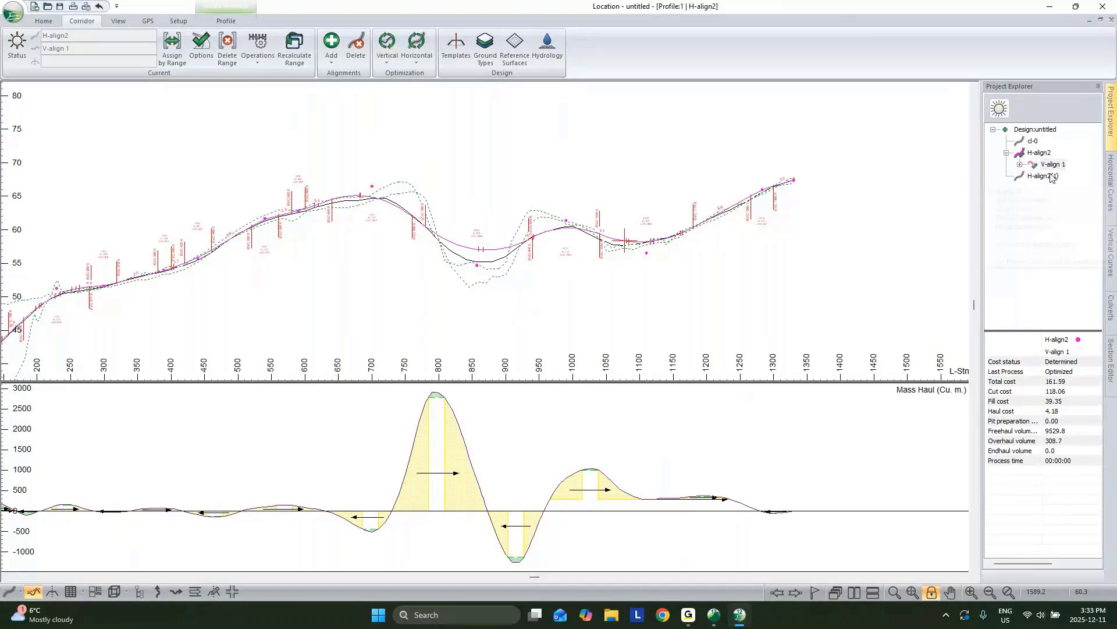
Step: Add a fixed 1950 cu. m. borrow pit at station 1330.0 to V-align 1's vertical options
{"action": "right_click", "coordinate": [1053, 166]}
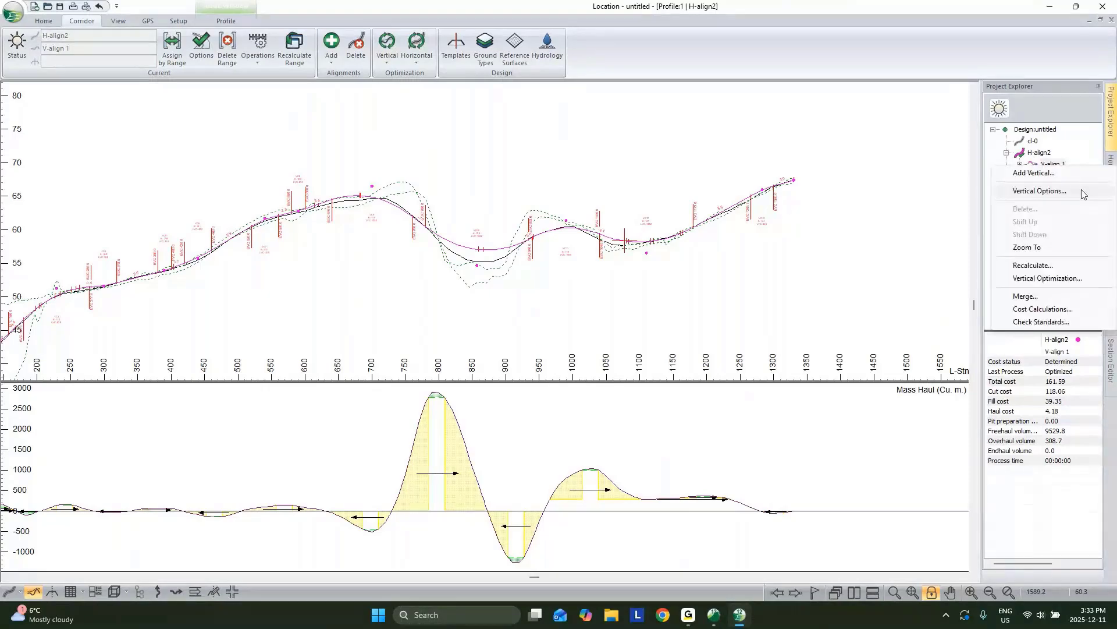
{"action": "left_click", "coordinate": [1082, 193]}
{"action": "left_click", "coordinate": [459, 173]}
{"action": "left_click", "coordinate": [372, 190]}
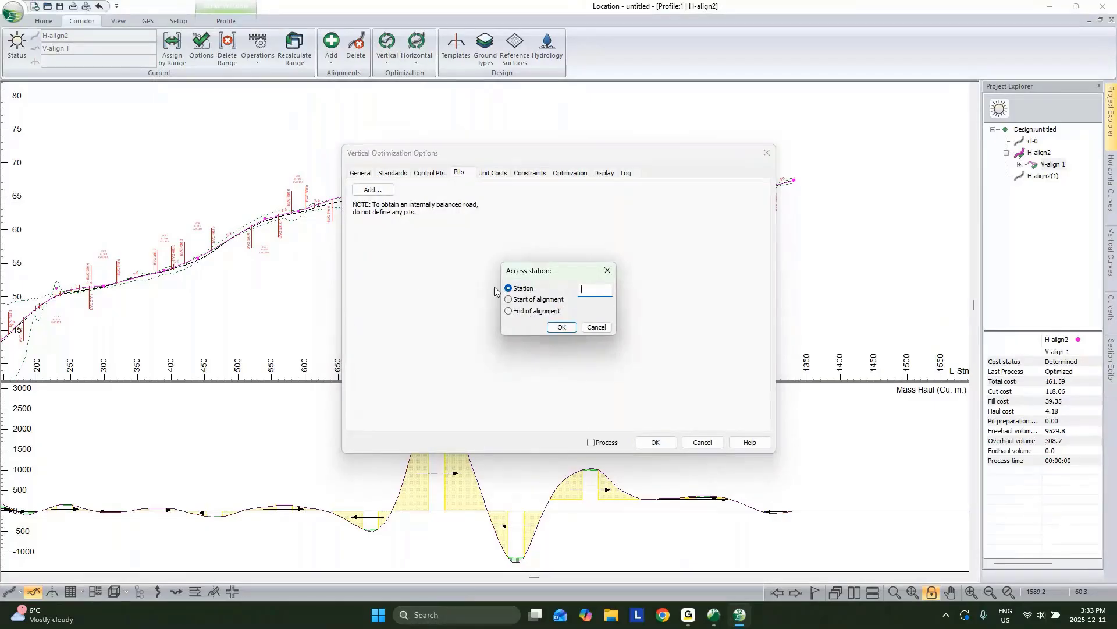
{"action": "left_click", "coordinate": [510, 312]}
{"action": "left_click", "coordinate": [551, 326]}
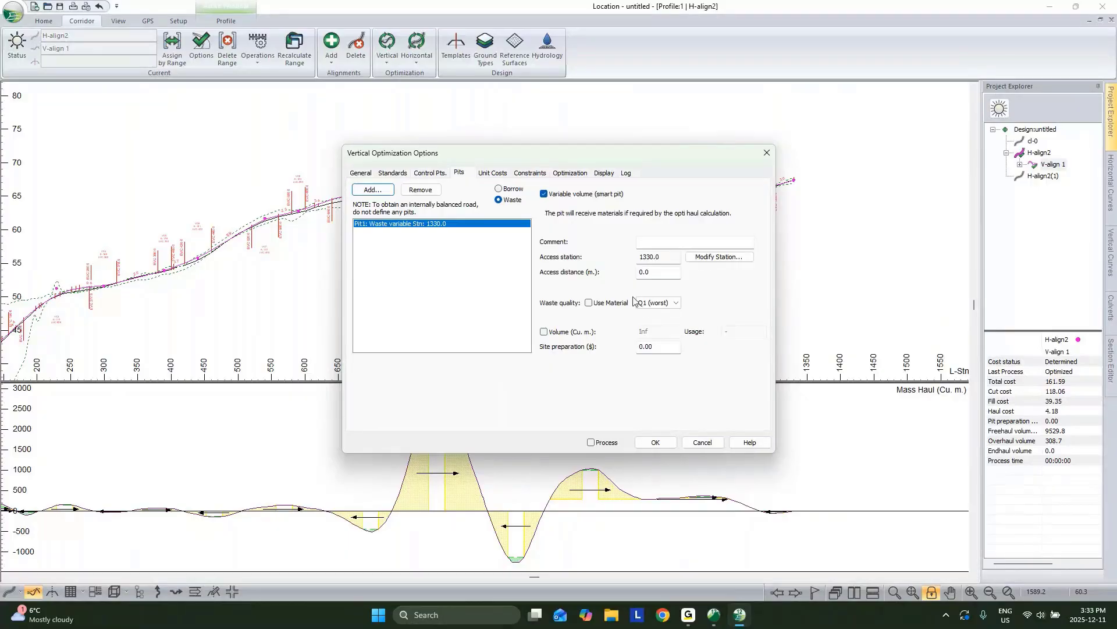
{"action": "left_click", "coordinate": [544, 194]}
{"action": "left_click", "coordinate": [499, 189]}
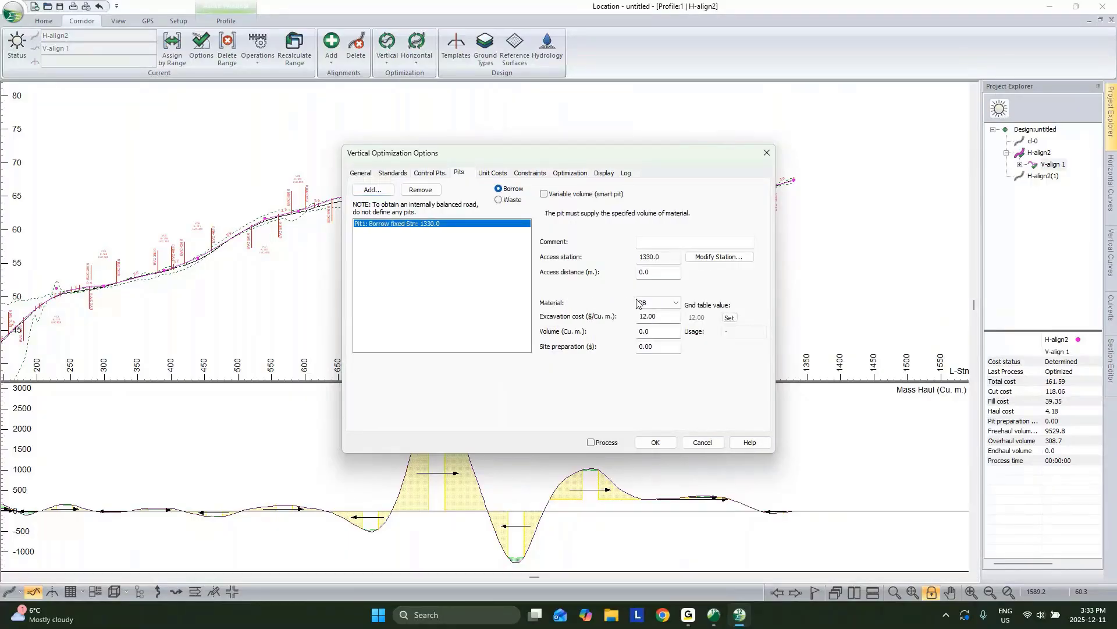
{"action": "left_click_drag", "start_coordinate": [655, 331], "coordinate": [504, 314]}
{"action": "type", "text": "1950"}
{"action": "key", "text": "Return"}
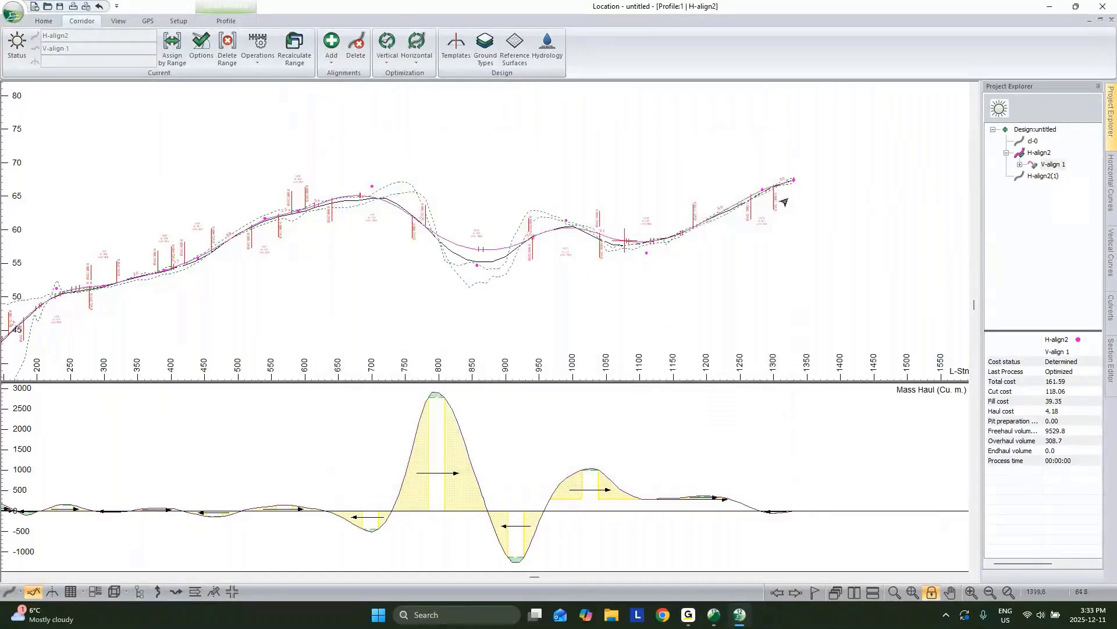
Step: Pan the profile, then make H-align2 current after briefly selecting H-align2(1)
{"action": "middle_click_drag", "start_coordinate": [798, 192], "coordinate": [680, 249]}
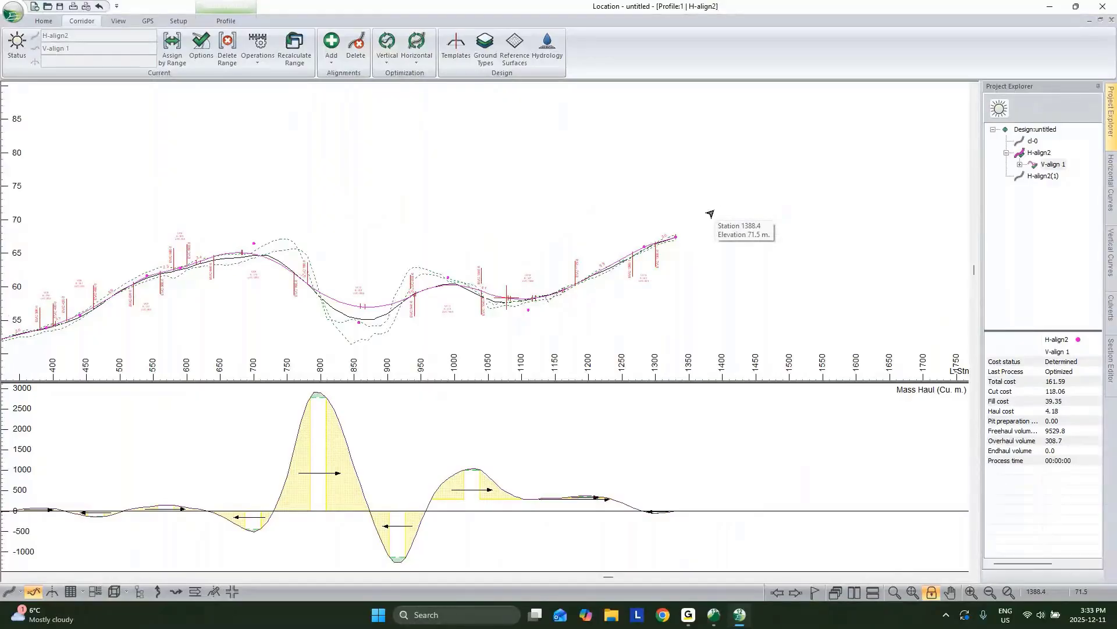
{"action": "middle_click_drag", "start_coordinate": [655, 230], "coordinate": [549, 212]}
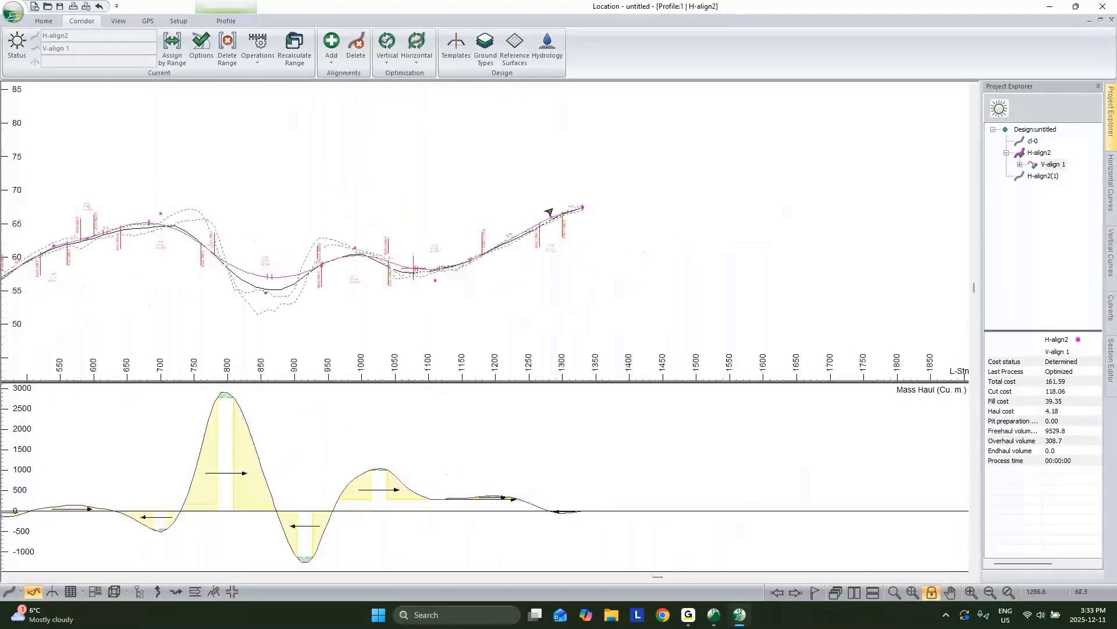
{"action": "left_click", "coordinate": [1044, 176]}
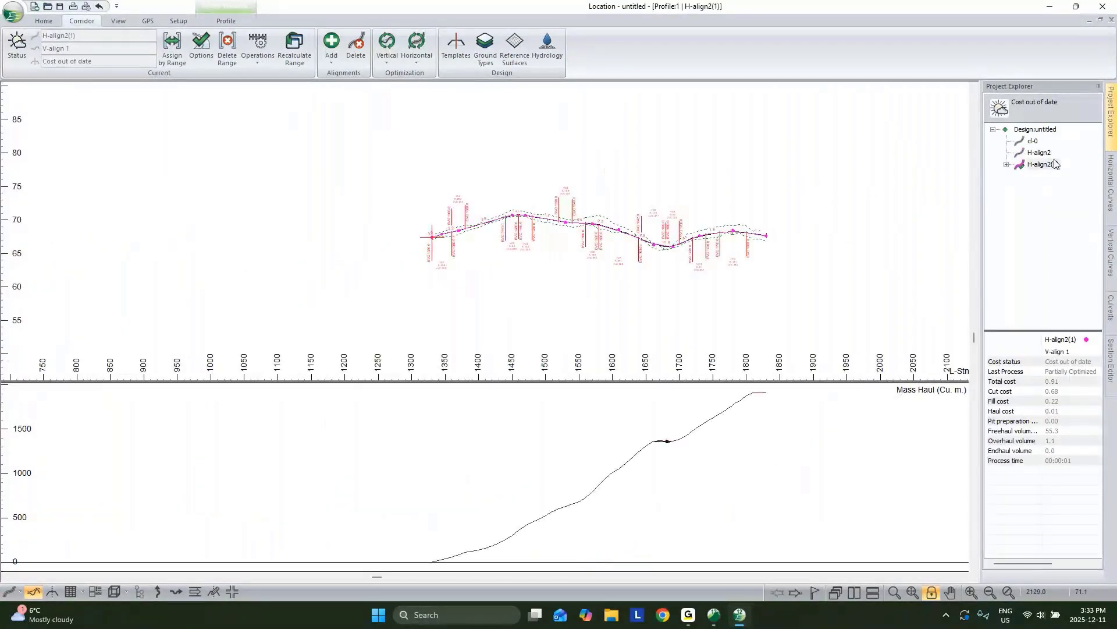
{"action": "left_click", "coordinate": [1046, 153]}
Step: Restore the tiled window layout and pan the plan view along the road
{"action": "left_click", "coordinate": [1101, 20]}
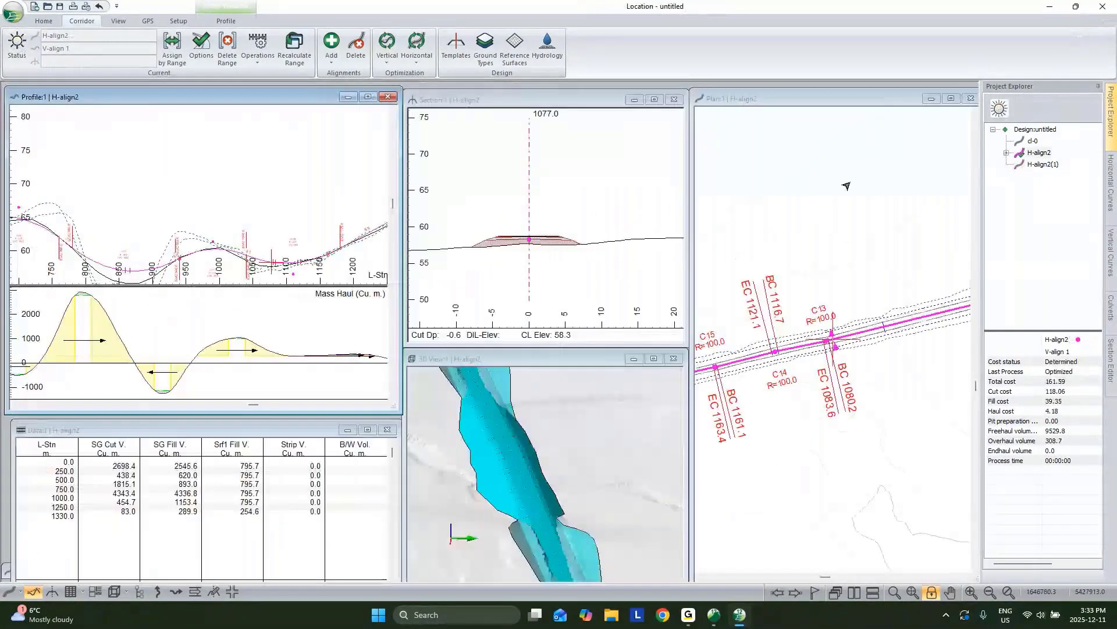
{"action": "scroll", "coordinate": [882, 352], "scroll_direction": "down", "scroll_amount": 5}
{"action": "middle_click_drag", "start_coordinate": [881, 353], "coordinate": [925, 339]}
{"action": "scroll", "coordinate": [723, 361], "scroll_direction": "down", "scroll_amount": 3}
{"action": "scroll", "coordinate": [865, 341], "scroll_direction": "up", "scroll_amount": 4}
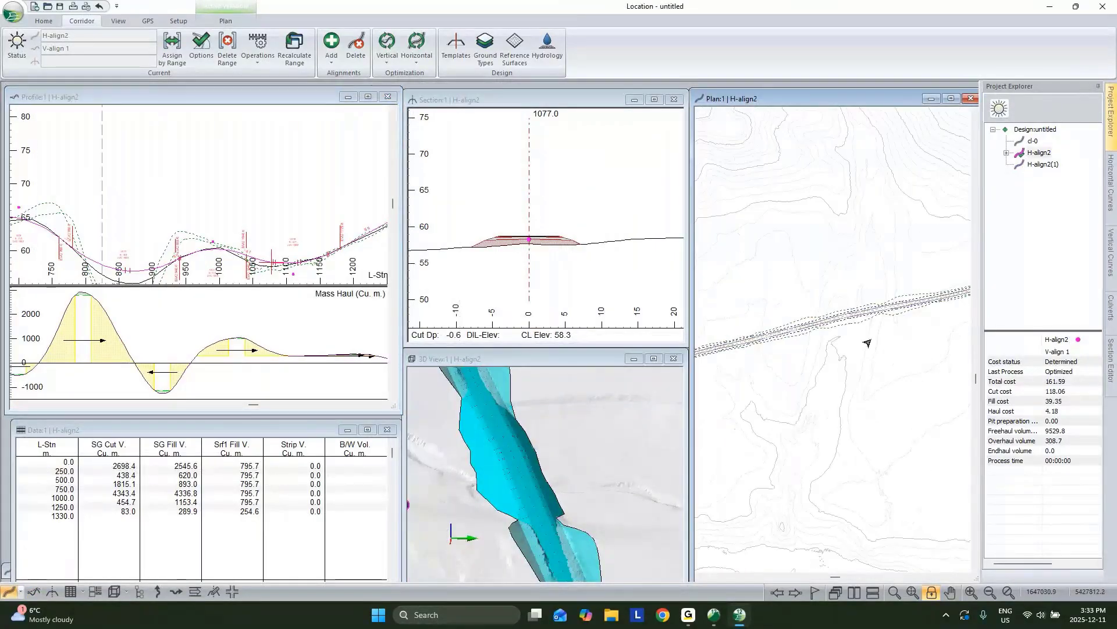
{"action": "middle_click_drag", "start_coordinate": [806, 349], "coordinate": [925, 304]}
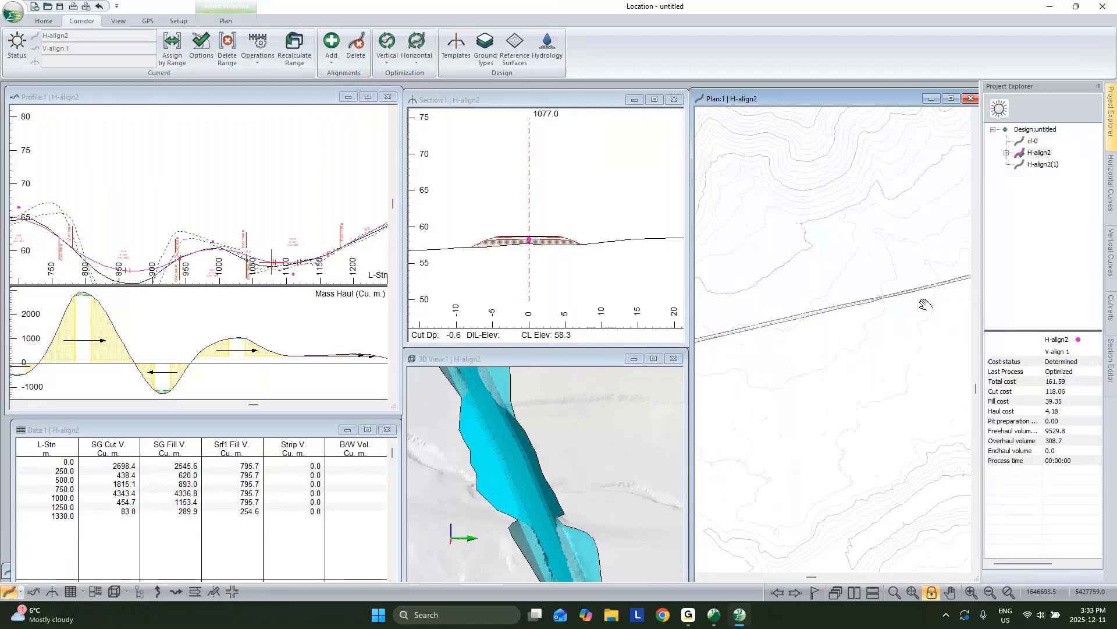
Step: Join H-align2 with H-align2(1) into H-align4 with Delete old alignments unticked
{"action": "left_click", "coordinate": [258, 48]}
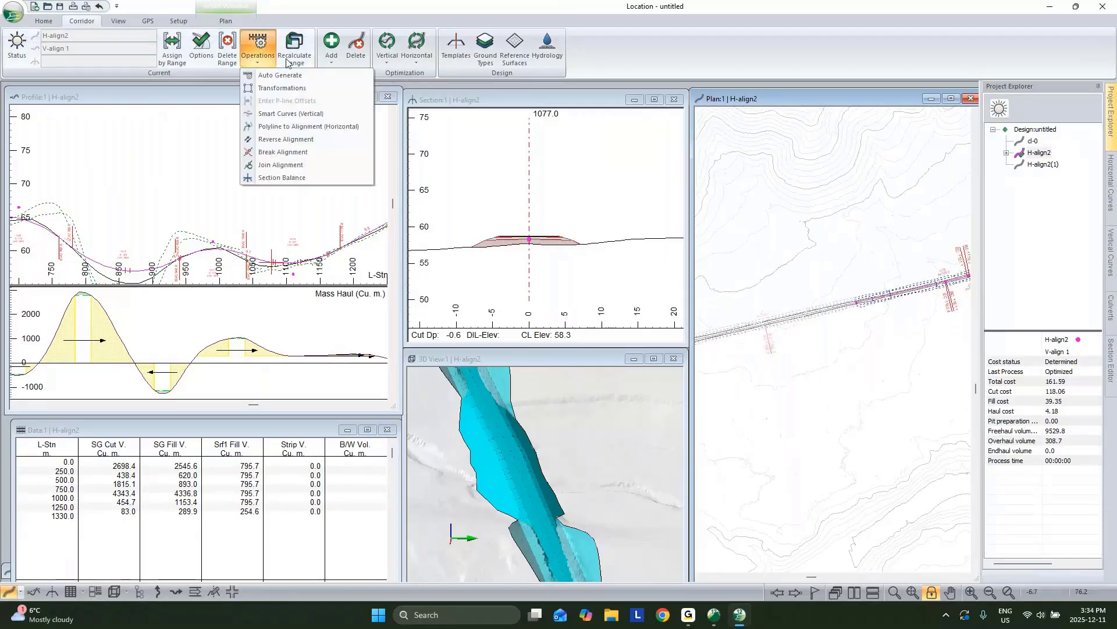
{"action": "left_click", "coordinate": [280, 165]}
{"action": "left_click", "coordinate": [536, 304]}
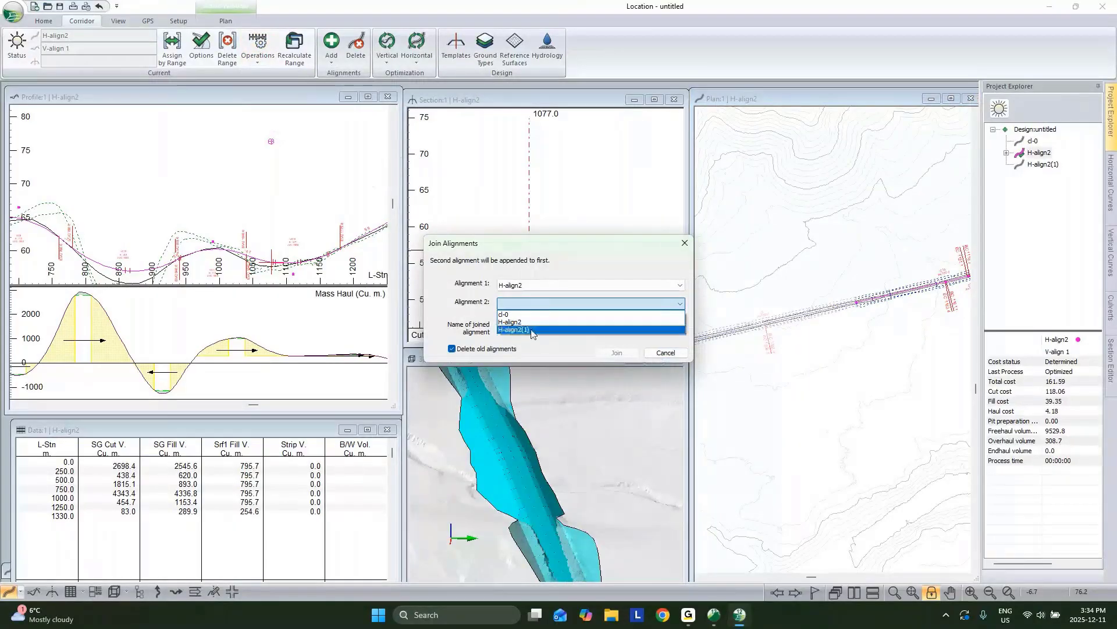
{"action": "left_click", "coordinate": [515, 329]}
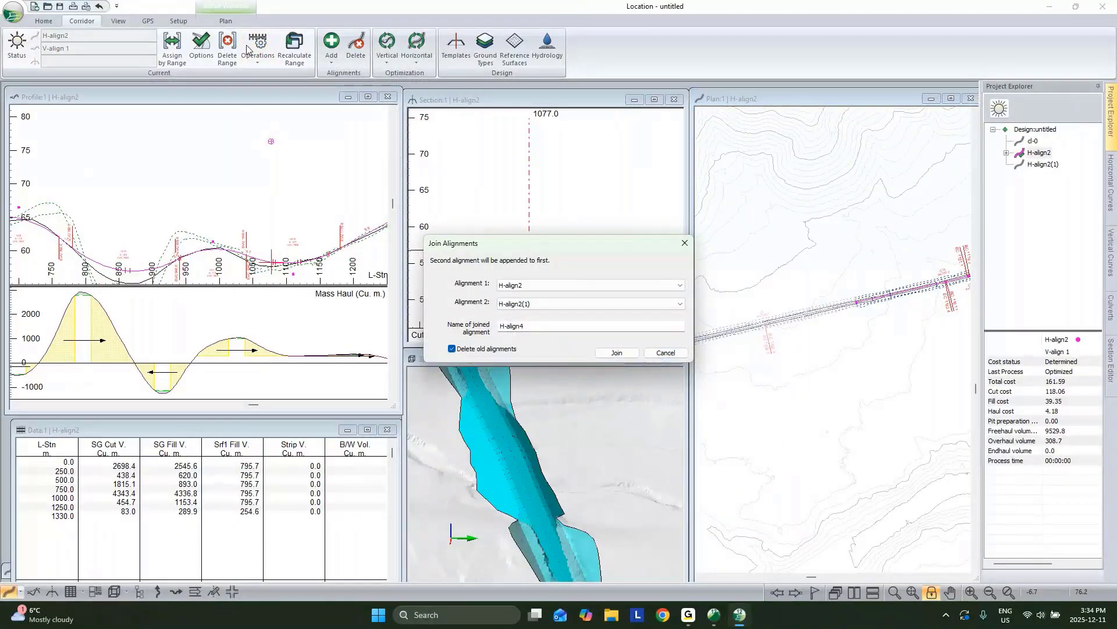
{"action": "left_click", "coordinate": [452, 349]}
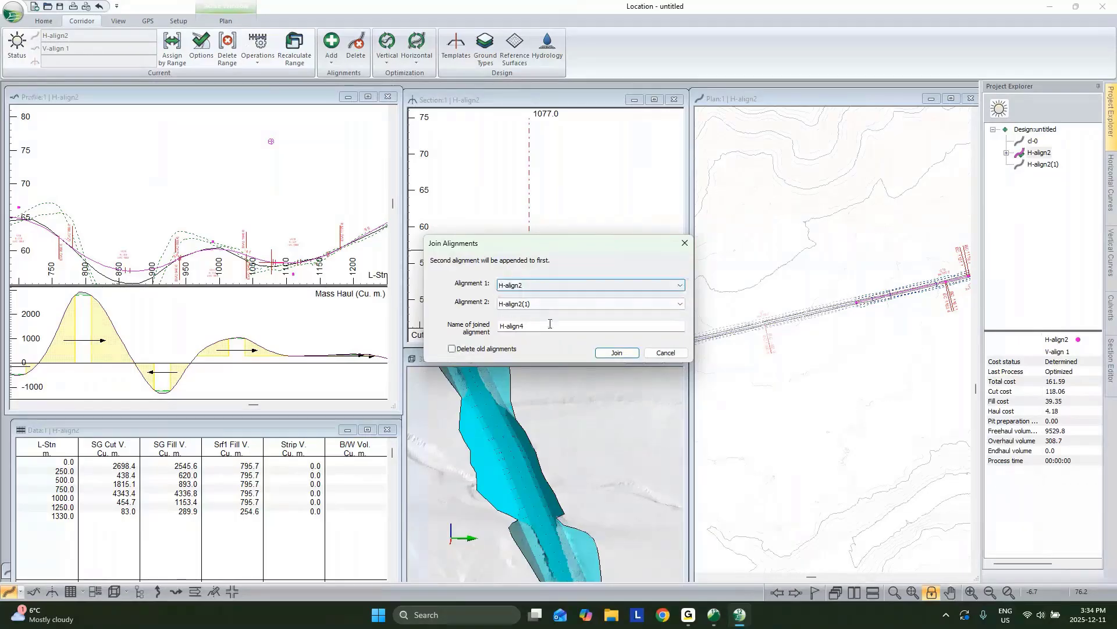
{"action": "left_click", "coordinate": [620, 353]}
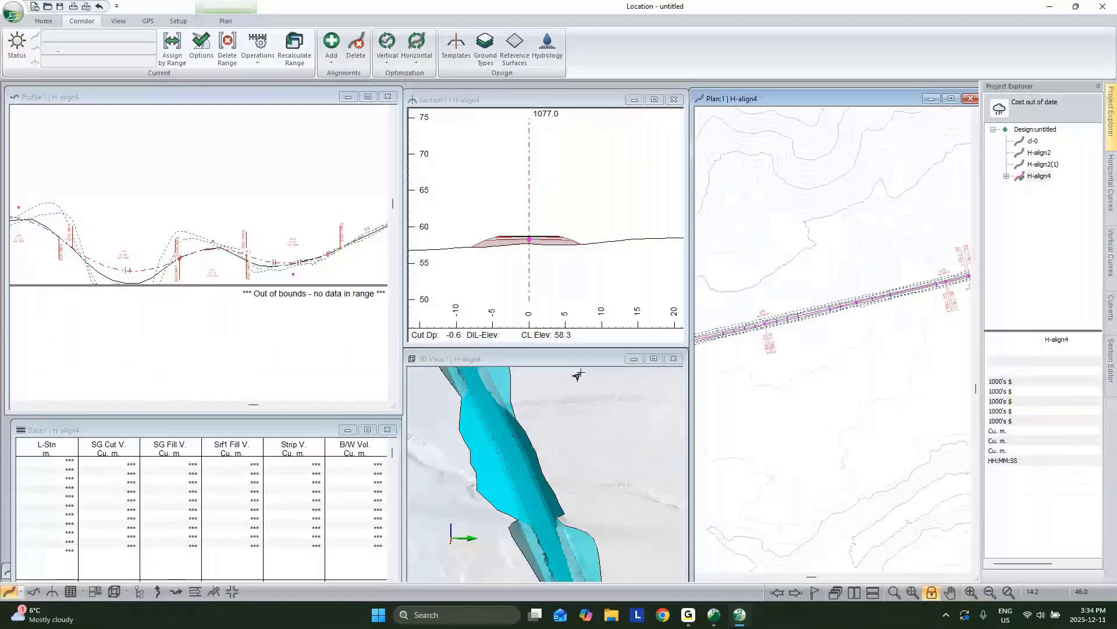
Step: Pan the profile and plan views and zoom into the cross-section to review H-align4
{"action": "left_click", "coordinate": [273, 246]}
{"action": "middle_click_drag", "start_coordinate": [277, 242], "coordinate": [217, 268]}
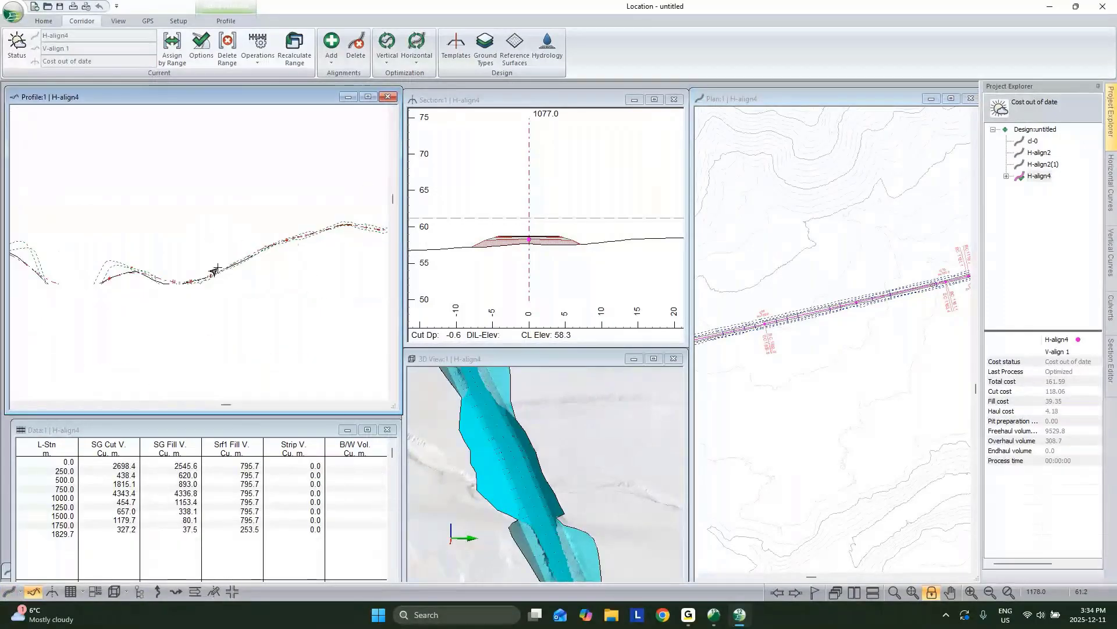
{"action": "mouse_move", "coordinate": [348, 246]}
{"action": "middle_mouse_down"}
{"action": "mouse_move", "coordinate": [195, 200]}
{"action": "mouse_move", "coordinate": [317, 184]}
{"action": "mouse_move", "coordinate": [281, 197]}
{"action": "middle_mouse_up"}
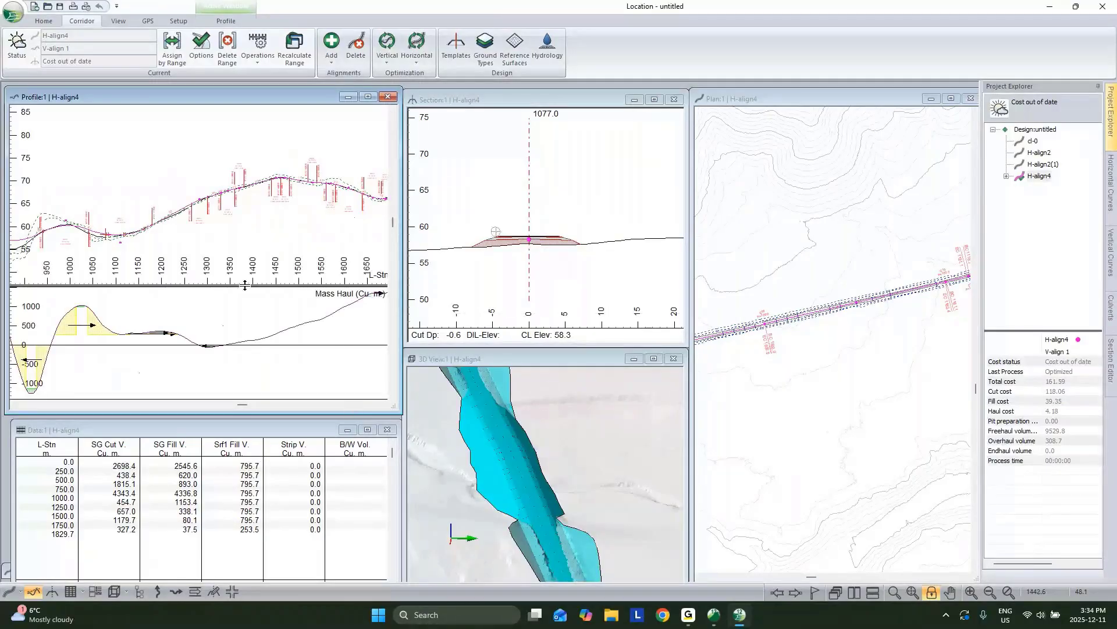
{"action": "scroll", "coordinate": [563, 492], "scroll_direction": "down", "scroll_amount": 2}
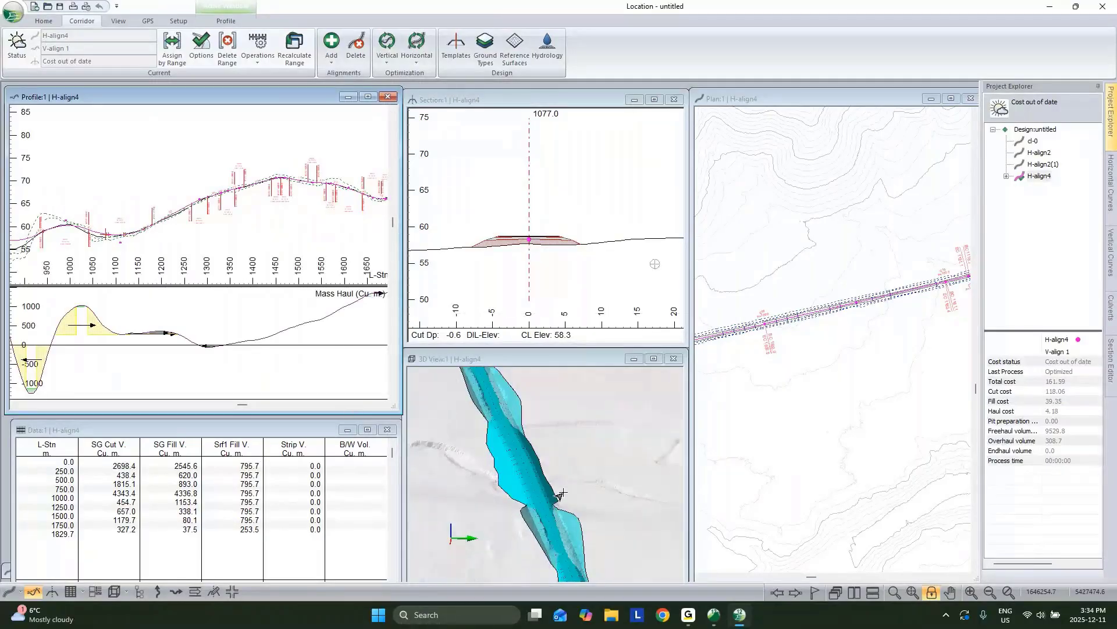
{"action": "scroll", "coordinate": [560, 495], "scroll_direction": "down", "scroll_amount": 2}
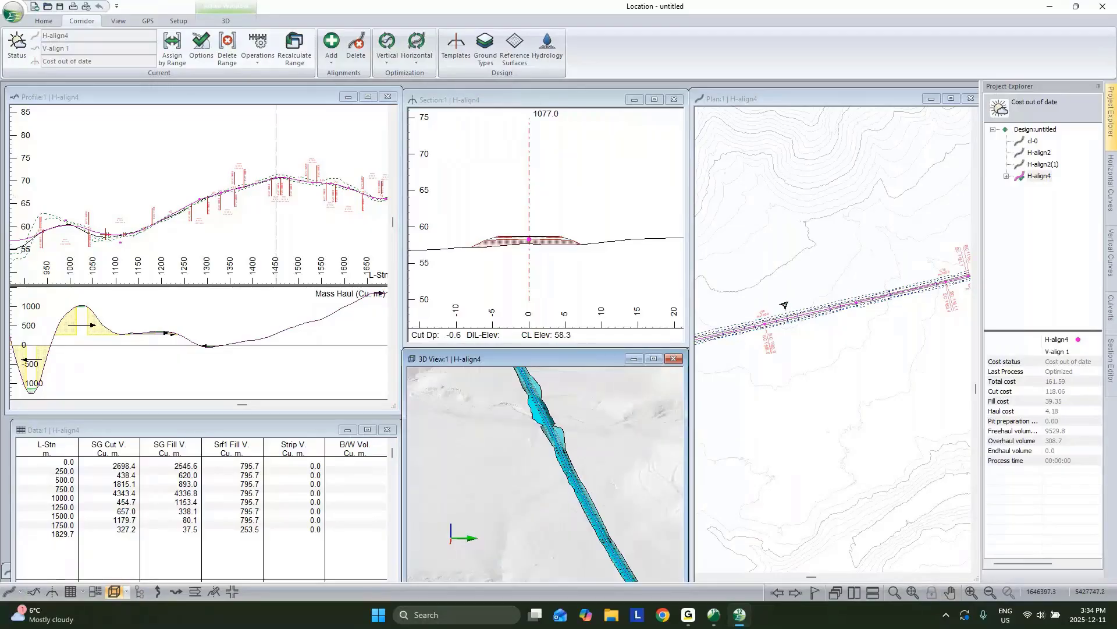
{"action": "middle_click_drag", "start_coordinate": [804, 311], "coordinate": [690, 352]}
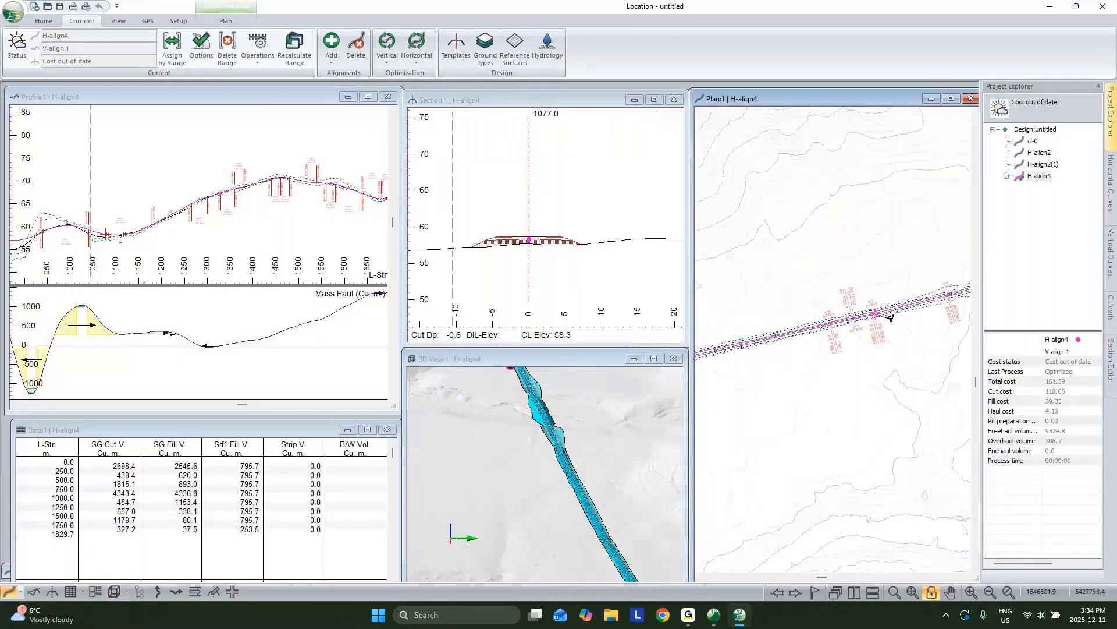
{"action": "middle_click_drag", "start_coordinate": [263, 200], "coordinate": [160, 213]}
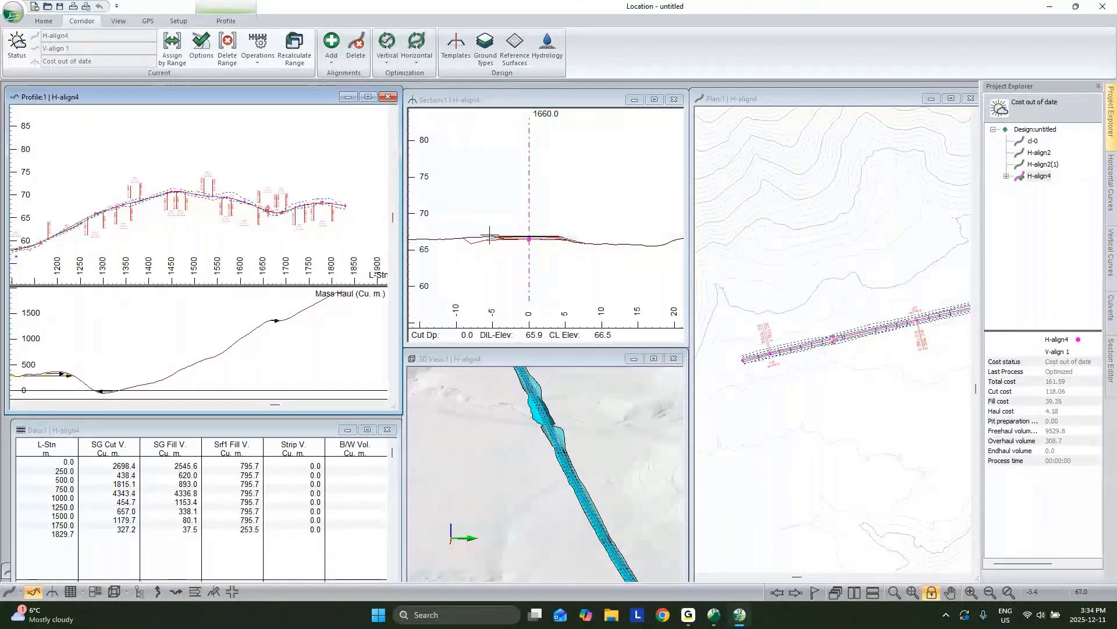
{"action": "left_click", "coordinate": [536, 245]}
{"action": "scroll", "coordinate": [514, 238], "scroll_direction": "up", "scroll_amount": 3}
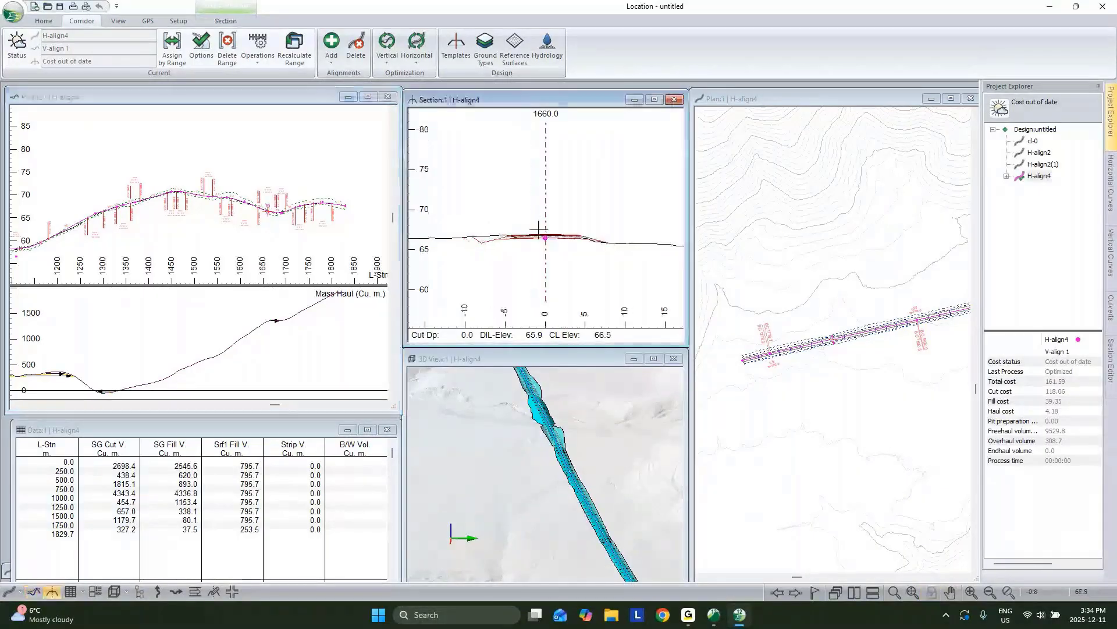
{"action": "middle_click_drag", "start_coordinate": [131, 231], "coordinate": [362, 194]}
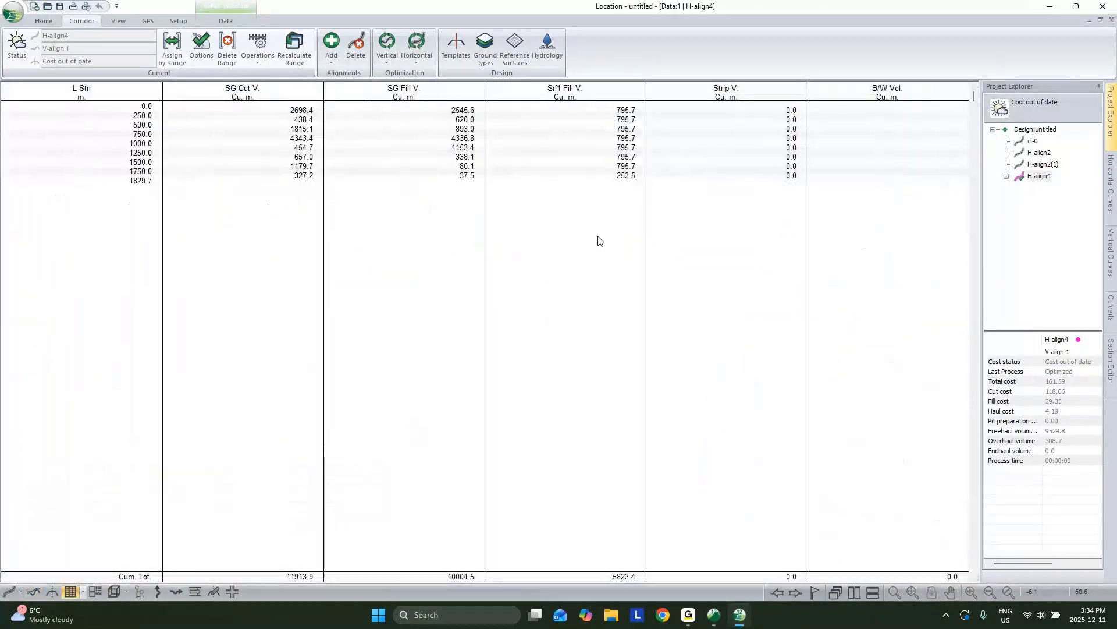
Step: Add the Srf2, Srf3 and Srf4 V. columns from Volumes General to H-align4's volume table
{"action": "right_click", "coordinate": [599, 238]}
{"action": "left_click", "coordinate": [669, 262]}
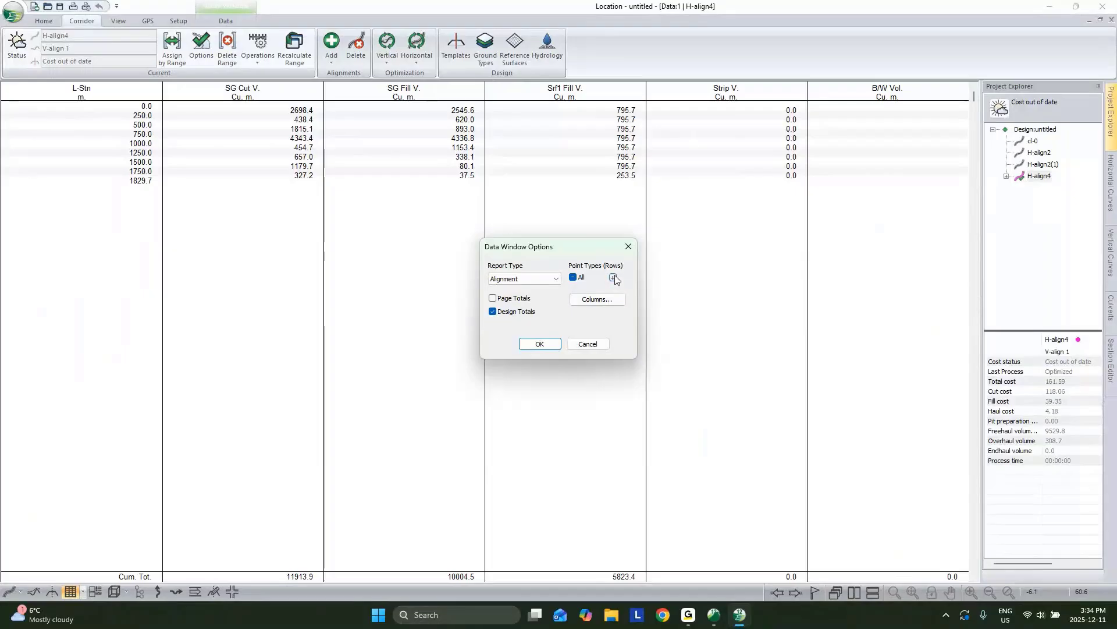
{"action": "left_click", "coordinate": [596, 299]}
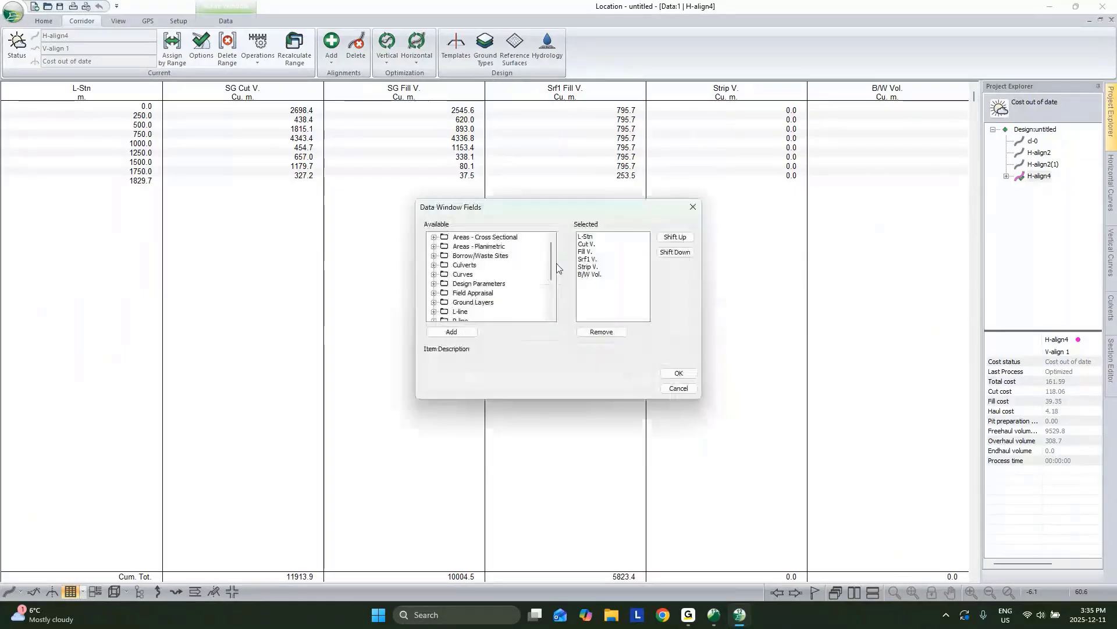
{"action": "scroll", "coordinate": [483, 285], "scroll_direction": "down", "scroll_amount": 3}
{"action": "double_click", "coordinate": [474, 306]}
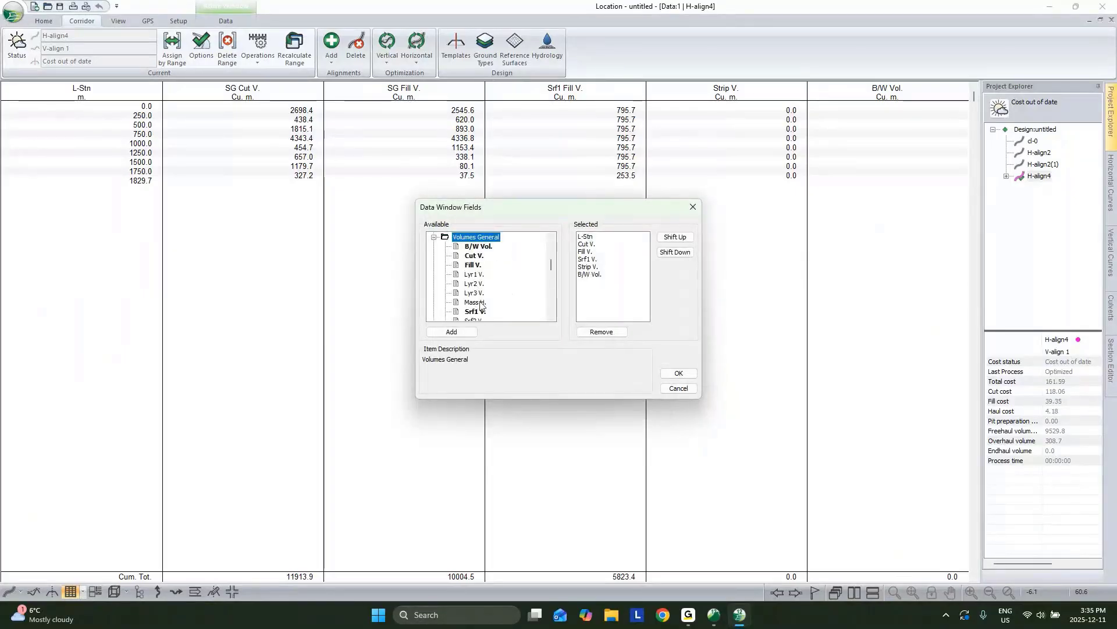
{"action": "scroll", "coordinate": [474, 285], "scroll_direction": "down", "scroll_amount": 1}
{"action": "left_click", "coordinate": [474, 293]}
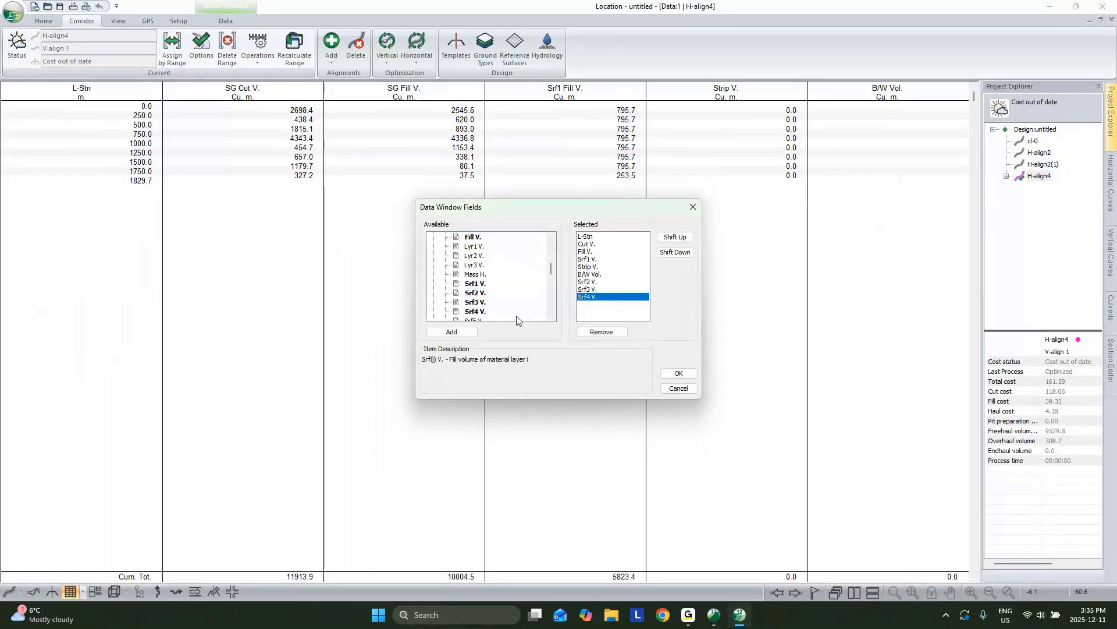
{"action": "scroll", "coordinate": [516, 316], "scroll_direction": "down", "scroll_amount": 3}
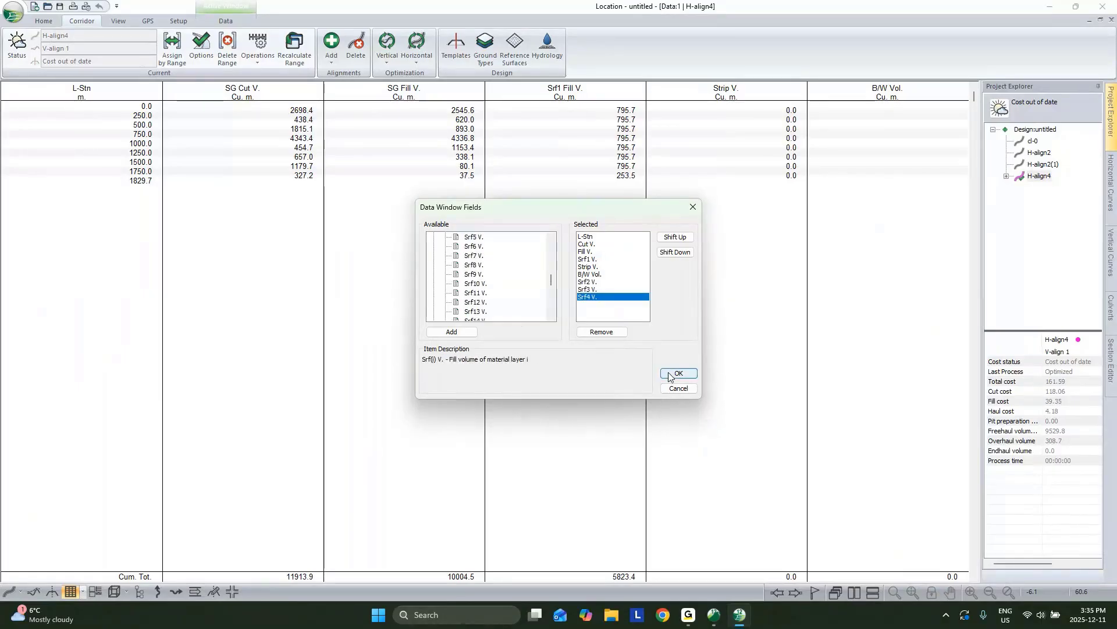
{"action": "left_click", "coordinate": [669, 376]}
{"action": "left_click", "coordinate": [547, 348]}
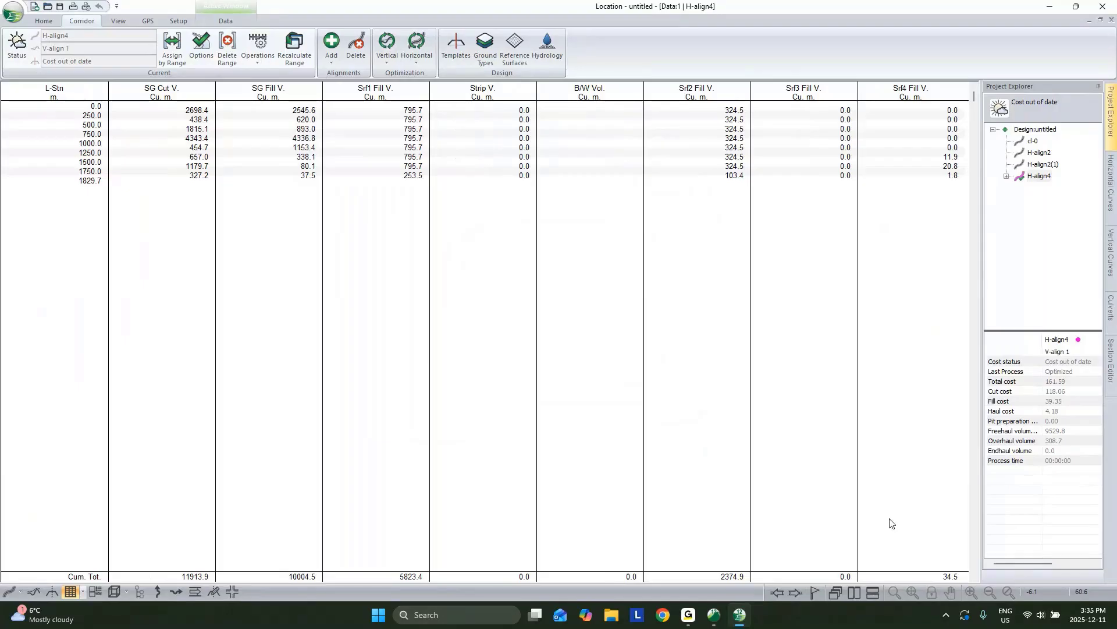
Step: Restore the tiled window layout and pan the plan view along H-align4
{"action": "scroll", "coordinate": [943, 538], "scroll_direction": "down", "scroll_amount": 3}
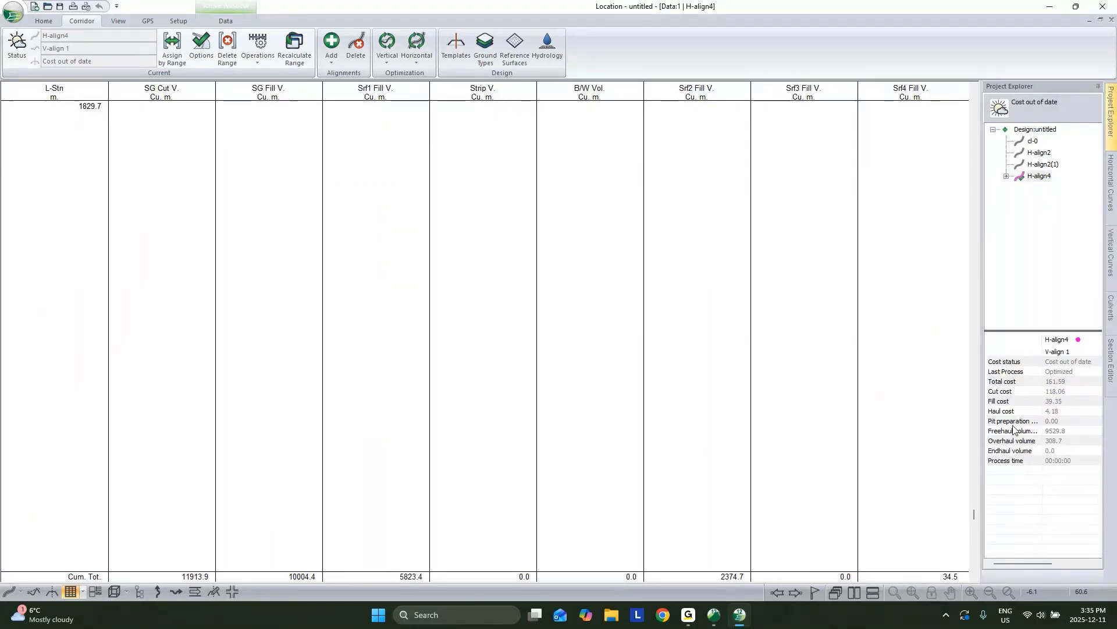
{"action": "left_click", "coordinate": [1101, 19]}
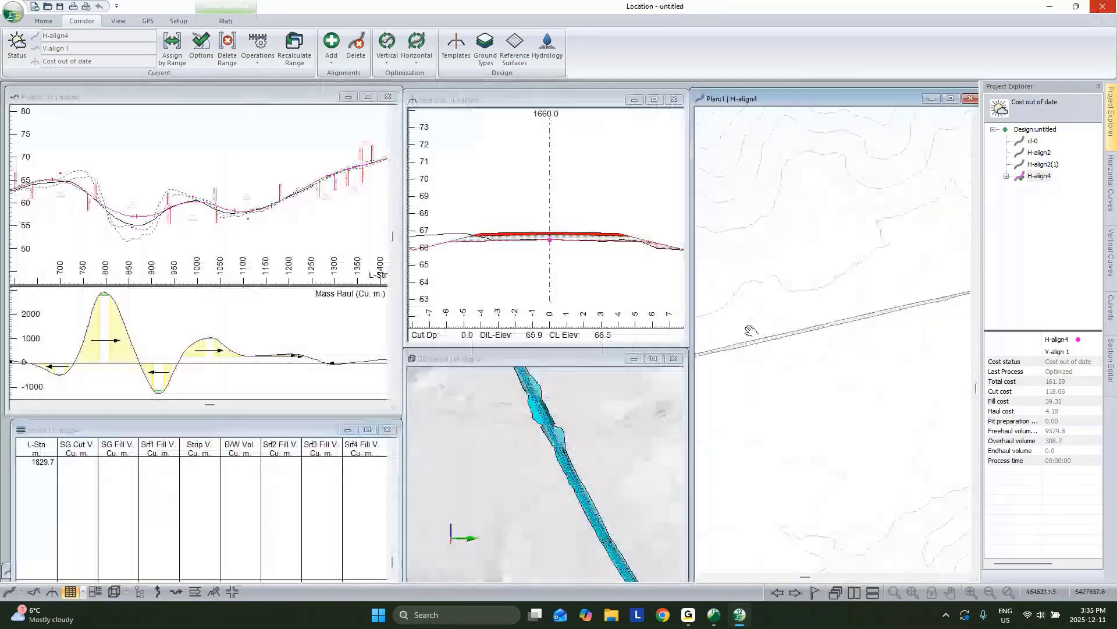
{"action": "middle_click_drag", "start_coordinate": [856, 284], "coordinate": [668, 342]}
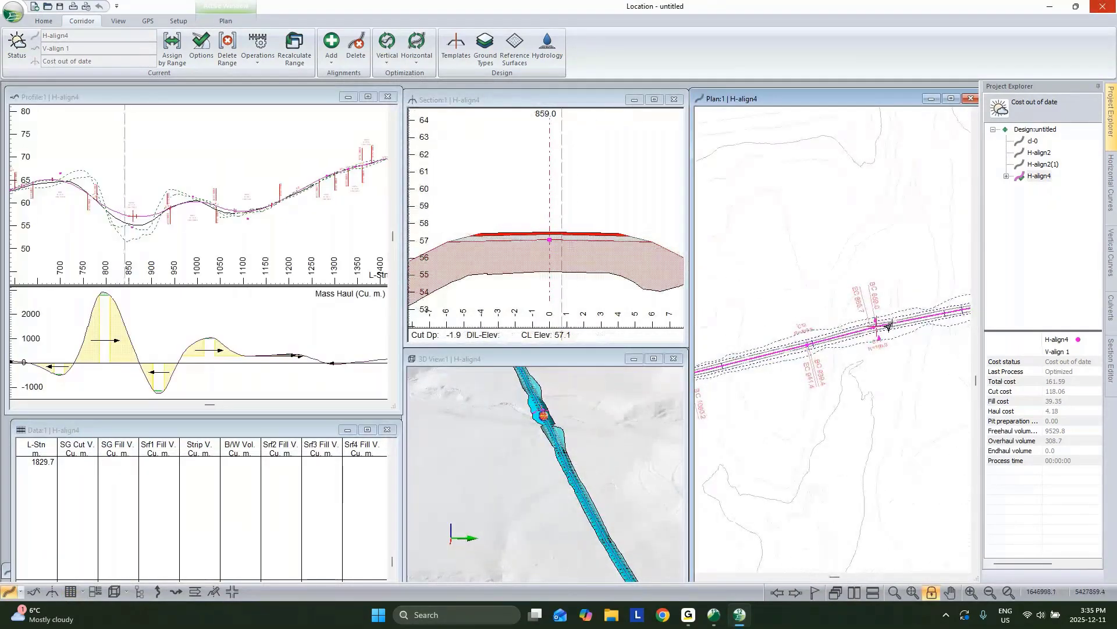
Step: Move the cross-section to station 834.6 on H-align4 and show the Culverts panel
{"action": "mouse_move", "coordinate": [885, 328]}
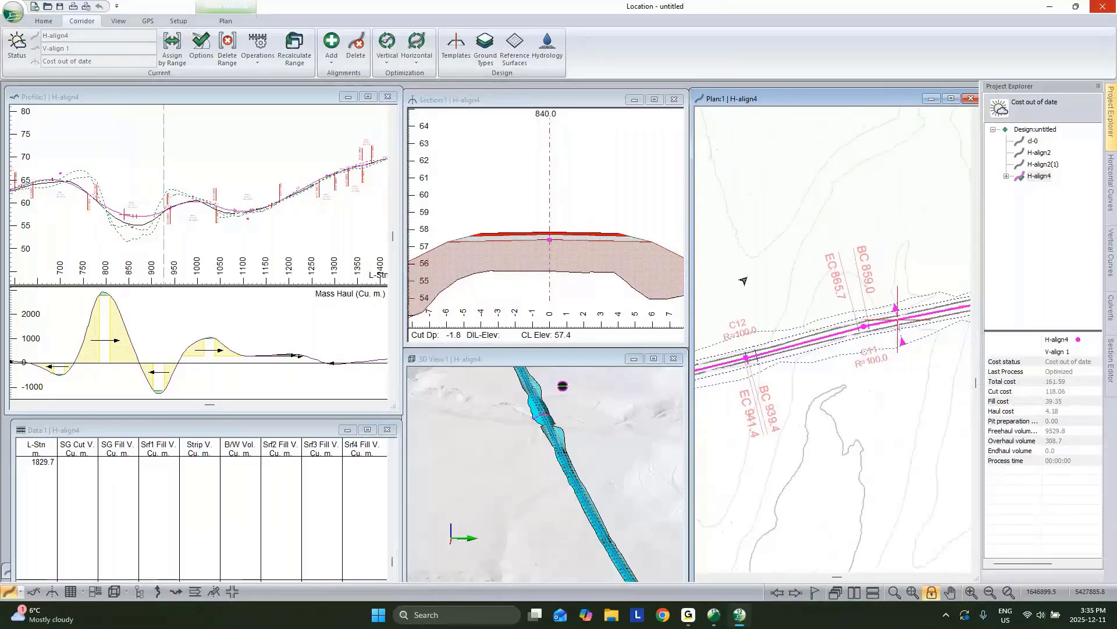
{"action": "left_click", "coordinate": [778, 593]}
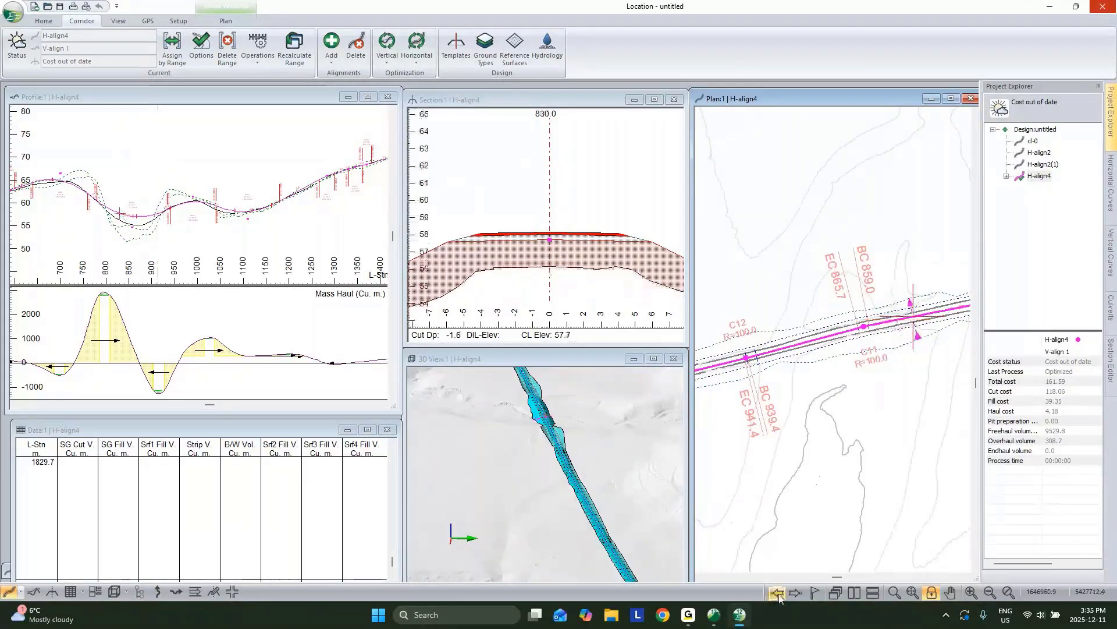
{"action": "scroll", "coordinate": [890, 330], "scroll_direction": "up", "scroll_amount": 3}
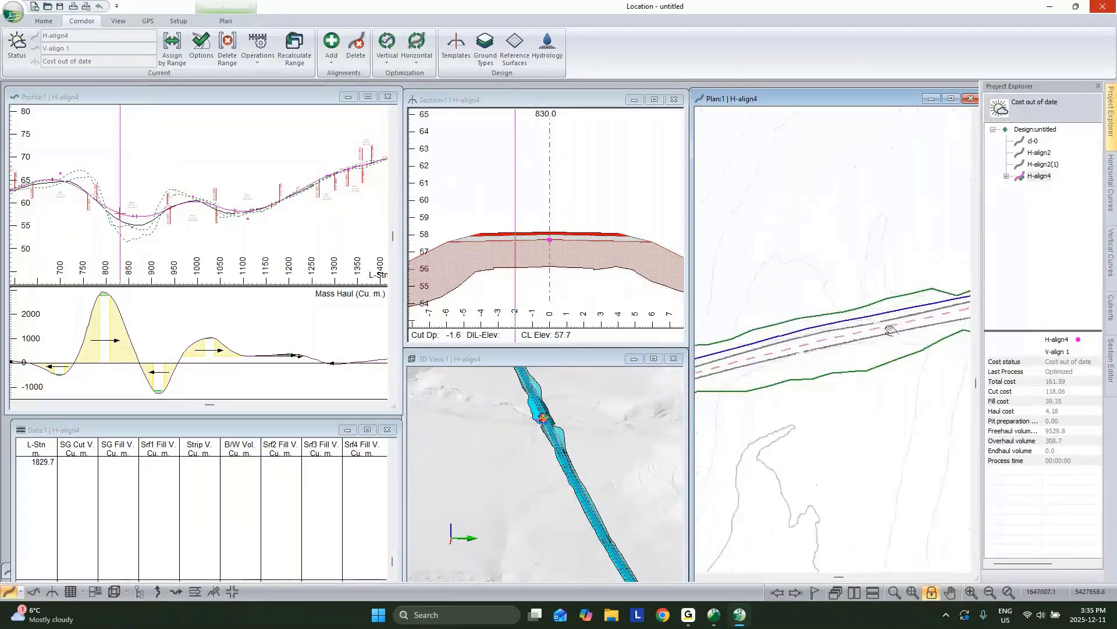
{"action": "left_click", "coordinate": [891, 330]}
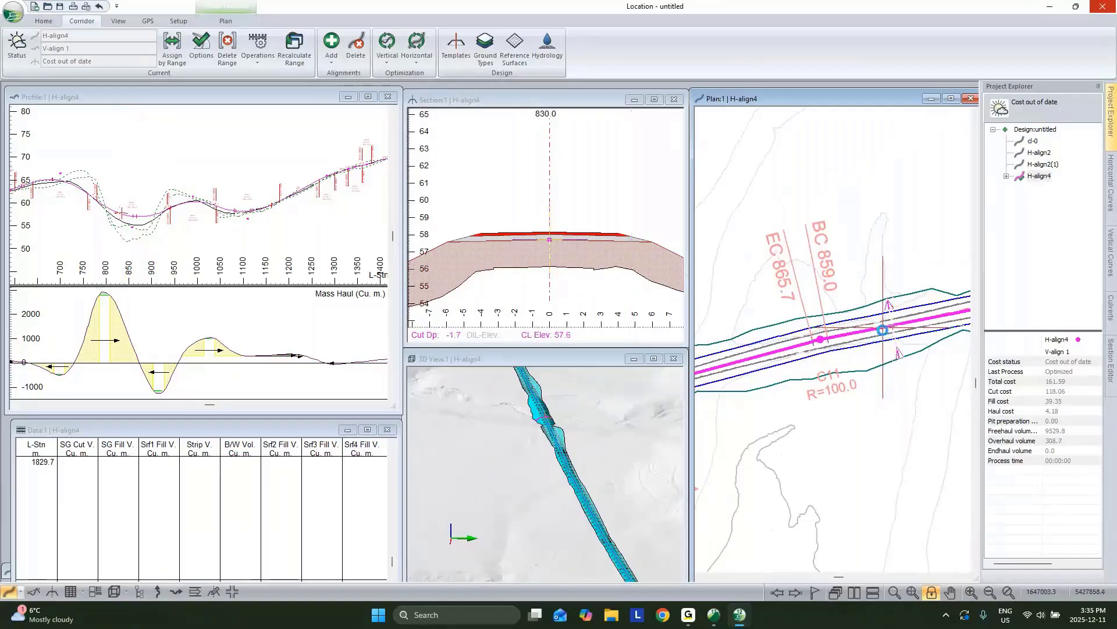
{"action": "left_click", "coordinate": [883, 330]}
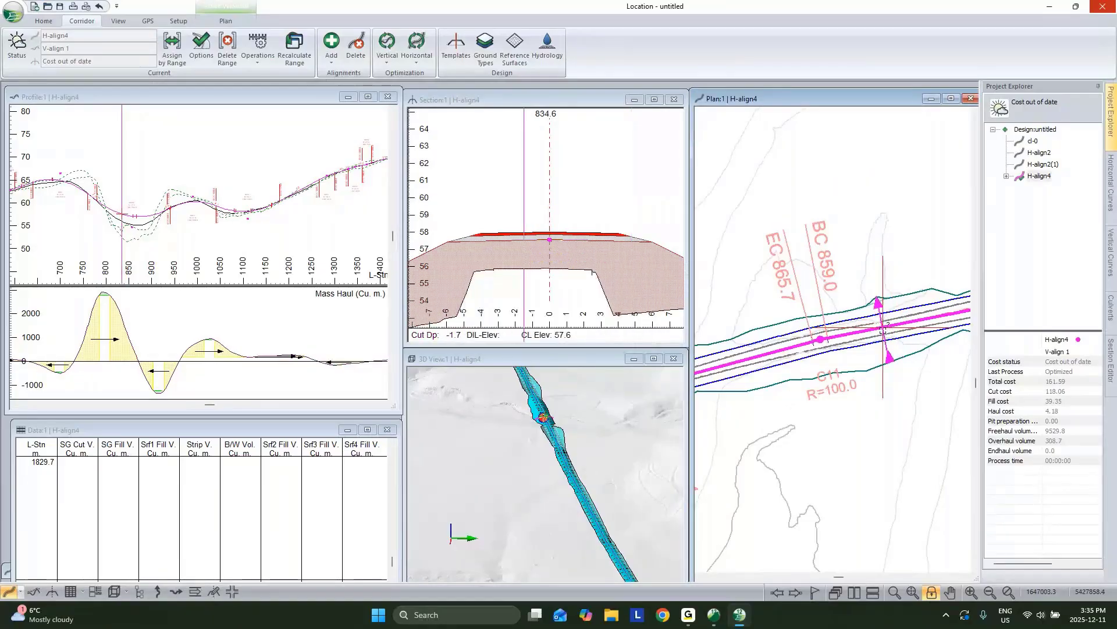
{"action": "left_click", "coordinate": [1111, 305]}
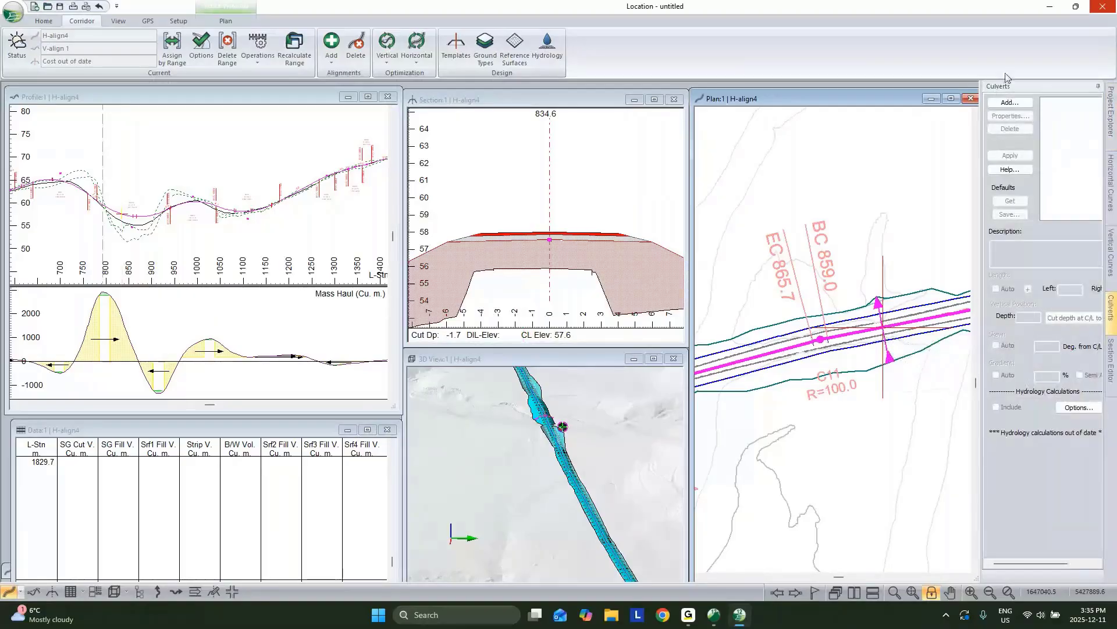
Step: Add a 600 mm culvert at station 834.6 on H-align4
{"action": "left_click", "coordinate": [1009, 102]}
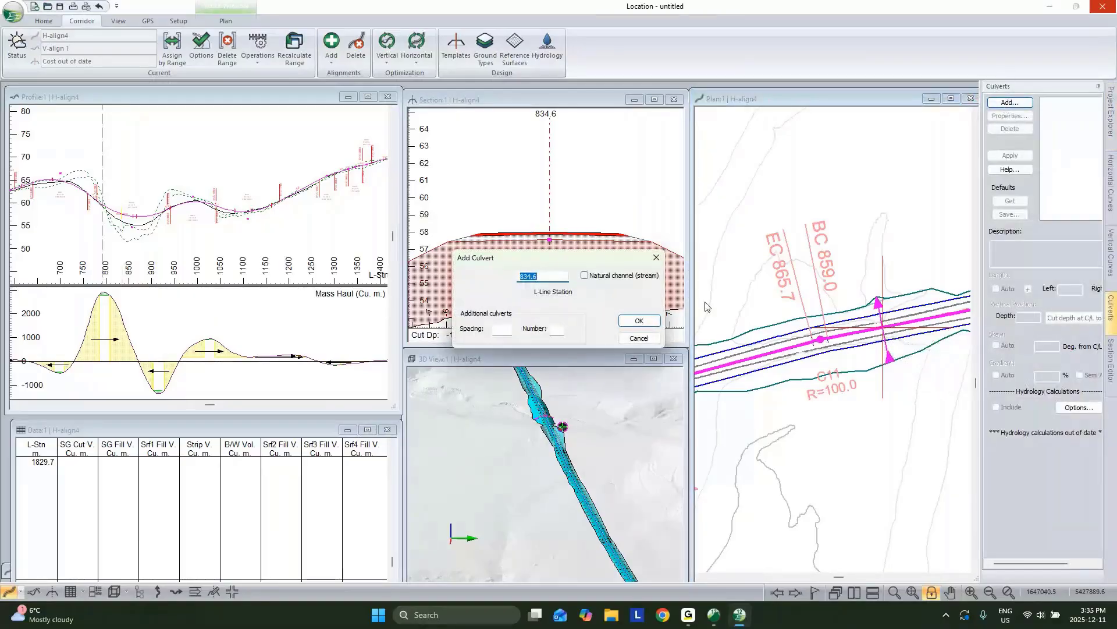
{"action": "left_click", "coordinate": [639, 320]}
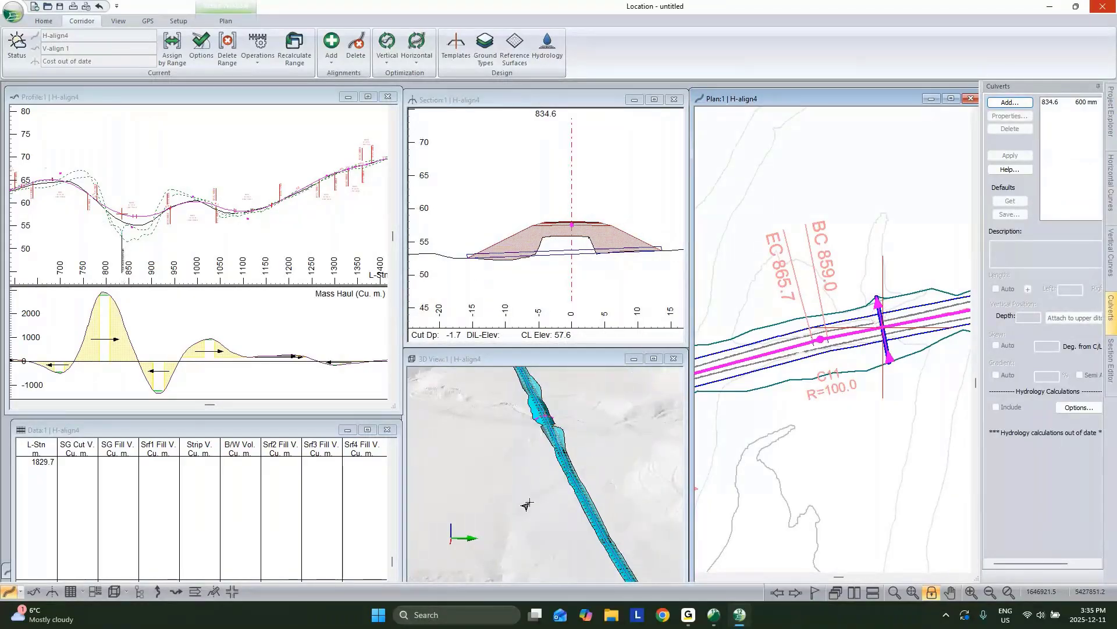
Step: Replace the multi-plot book with the MD - Generic Size D Book layout.blt
{"action": "left_click", "coordinate": [95, 592]}
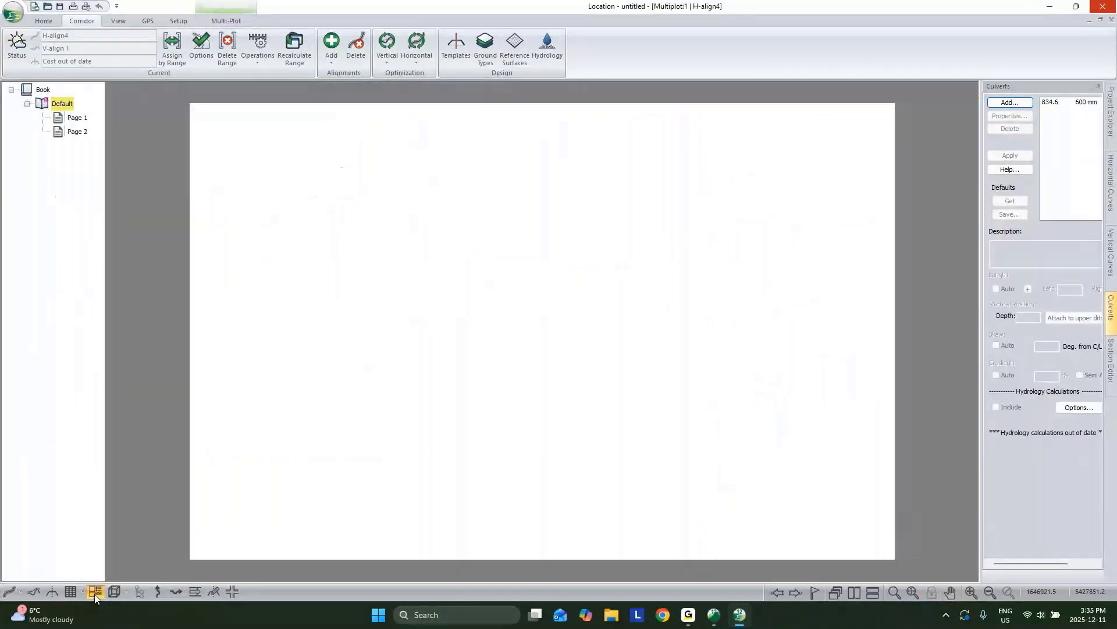
{"action": "left_click", "coordinate": [216, 23]}
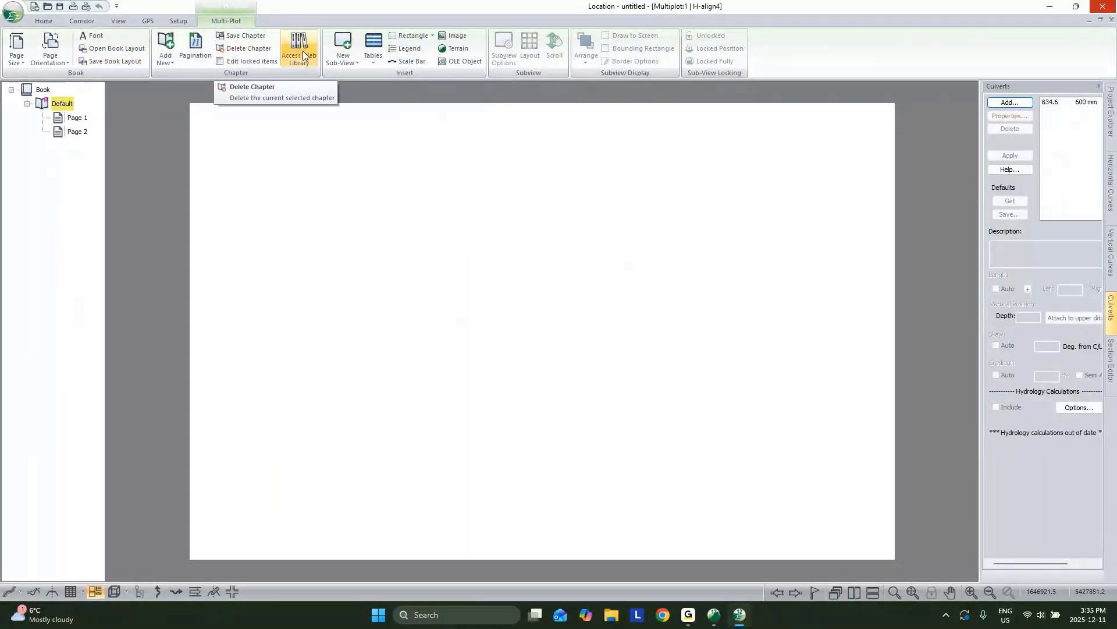
{"action": "left_click", "coordinate": [117, 48]}
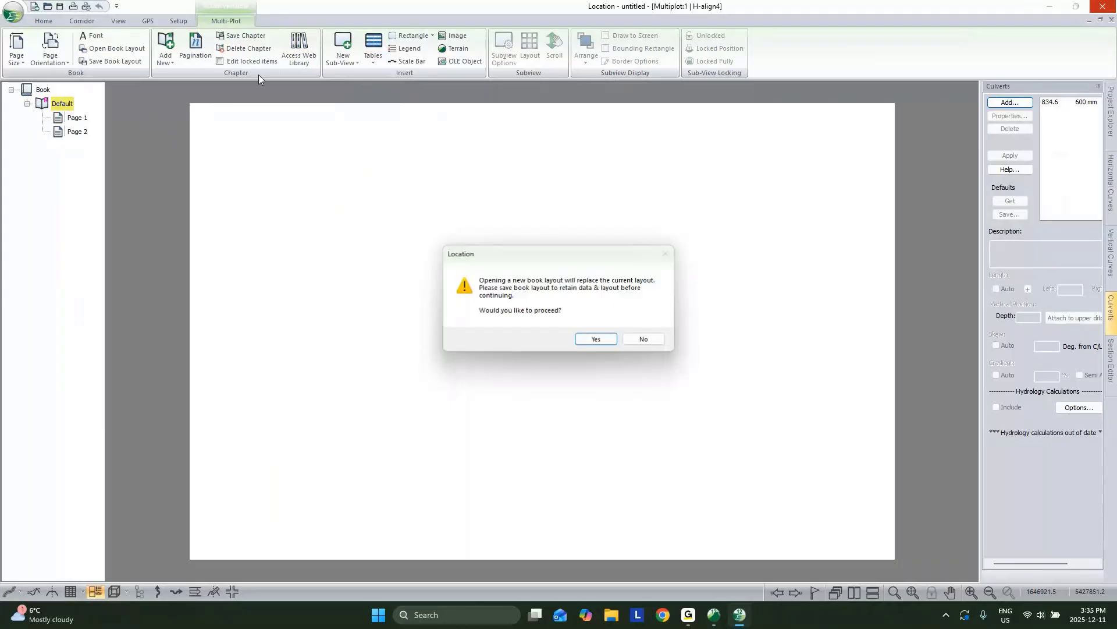
{"action": "left_click", "coordinate": [590, 338]}
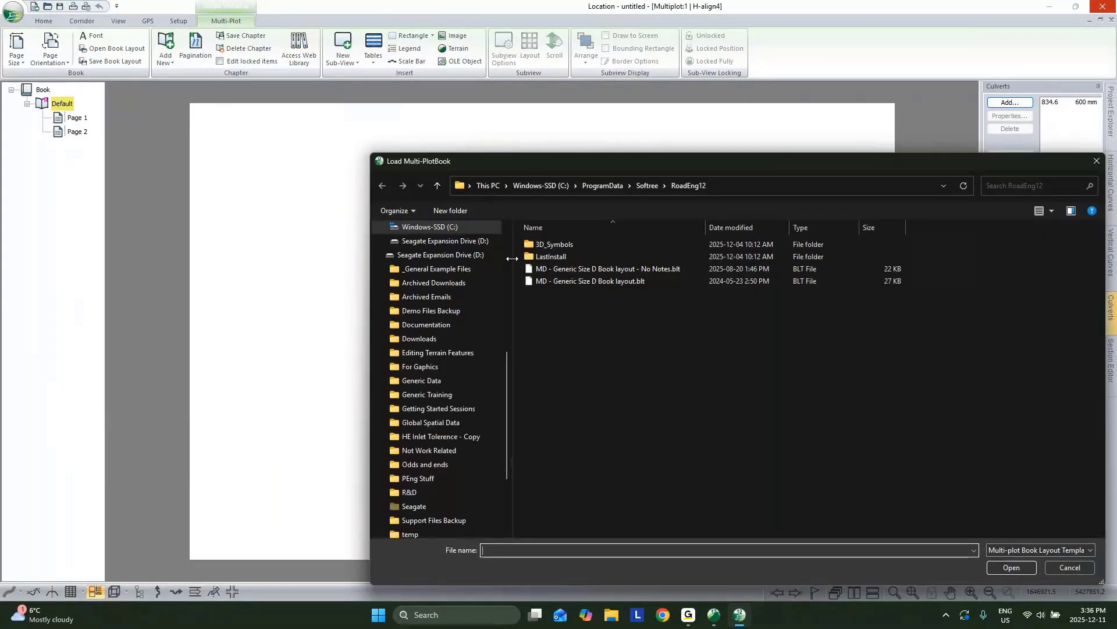
{"action": "double_click", "coordinate": [590, 282]}
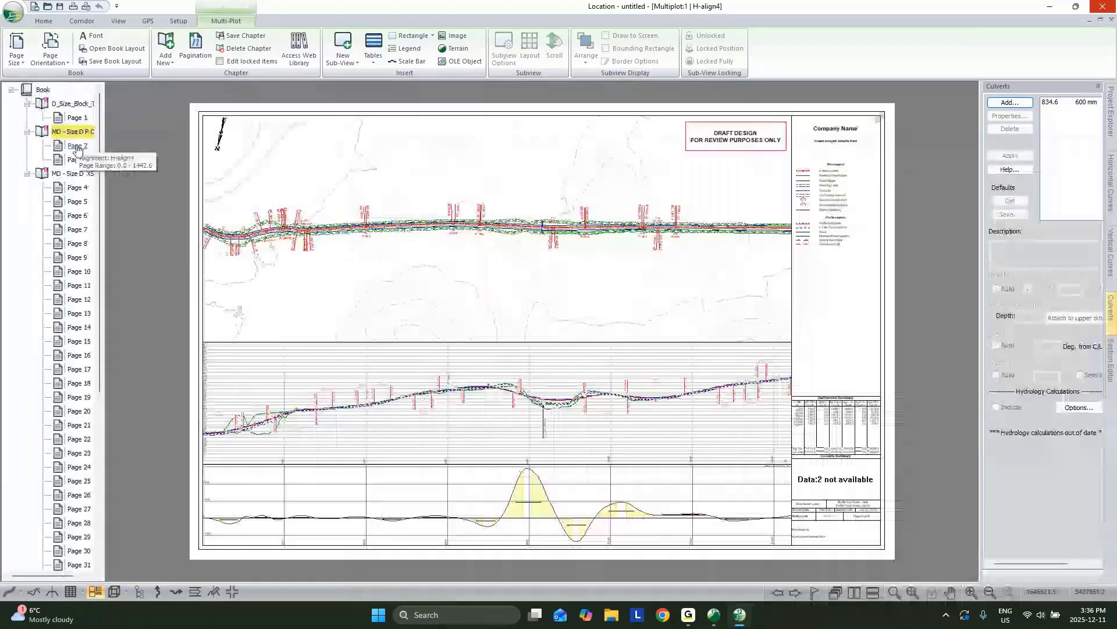
Step: Review Pages 2, 3, 5 and 9 of the book's plan/profile and cross-section sheets
{"action": "left_click", "coordinate": [77, 147]}
{"action": "left_click", "coordinate": [78, 159]}
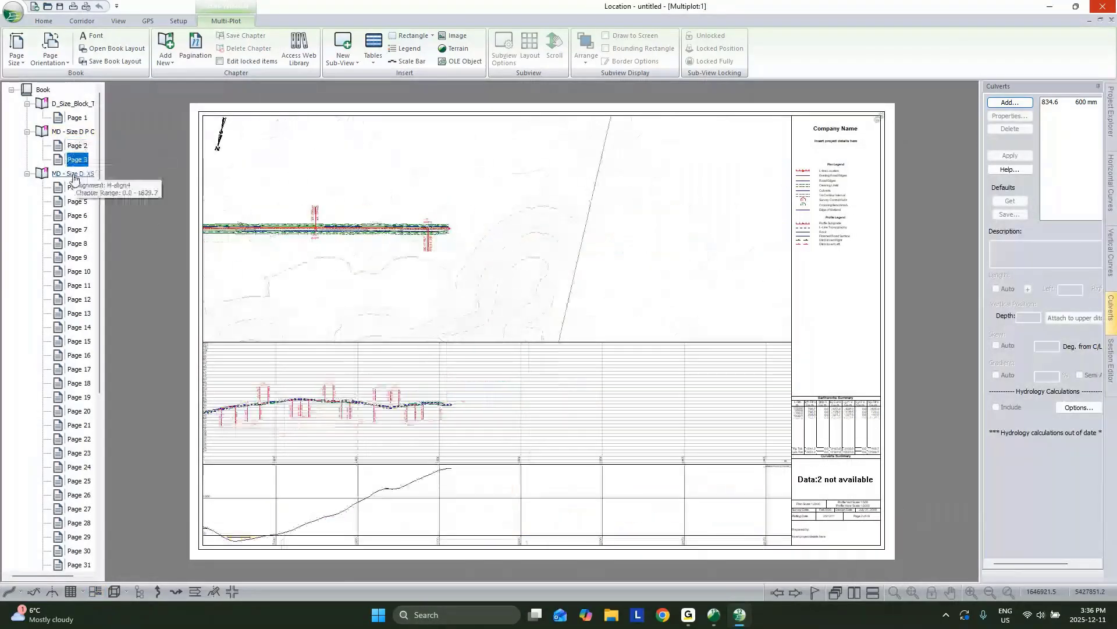
{"action": "left_click", "coordinate": [77, 201]}
{"action": "left_click", "coordinate": [80, 257]}
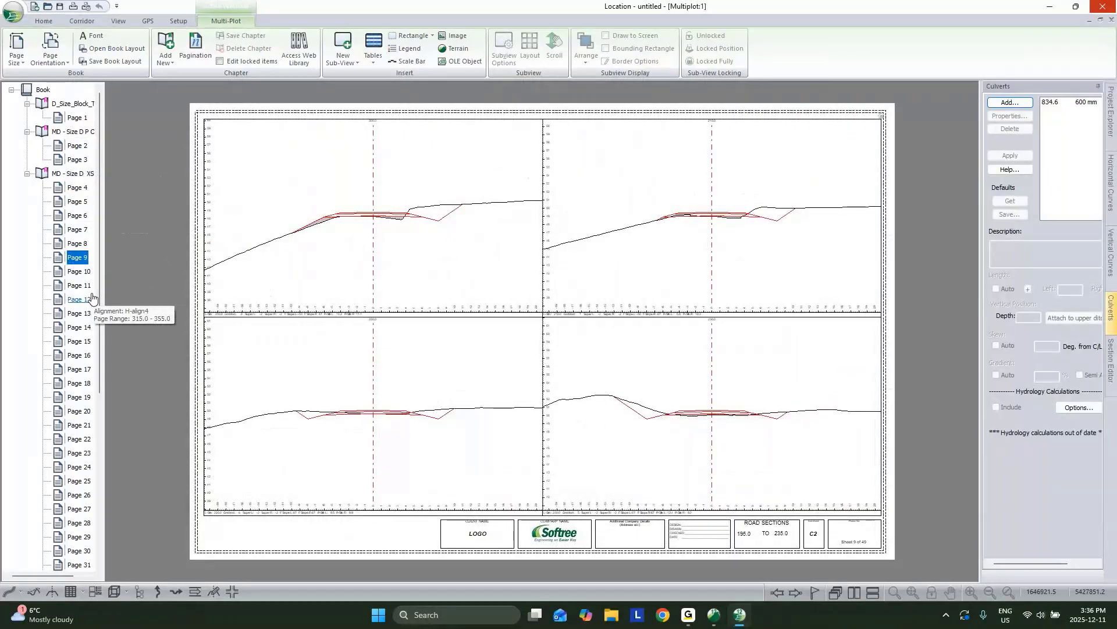
Step: Check the Save As file types without saving, then float the multi-plot book window
{"action": "left_click", "coordinate": [13, 16]}
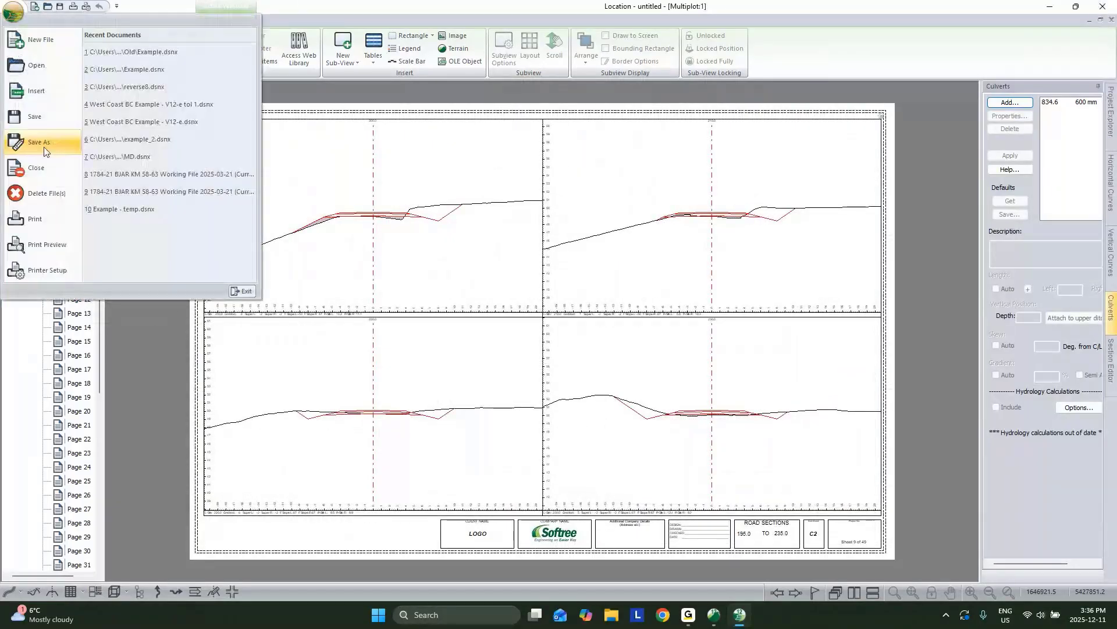
{"action": "left_click", "coordinate": [47, 151]}
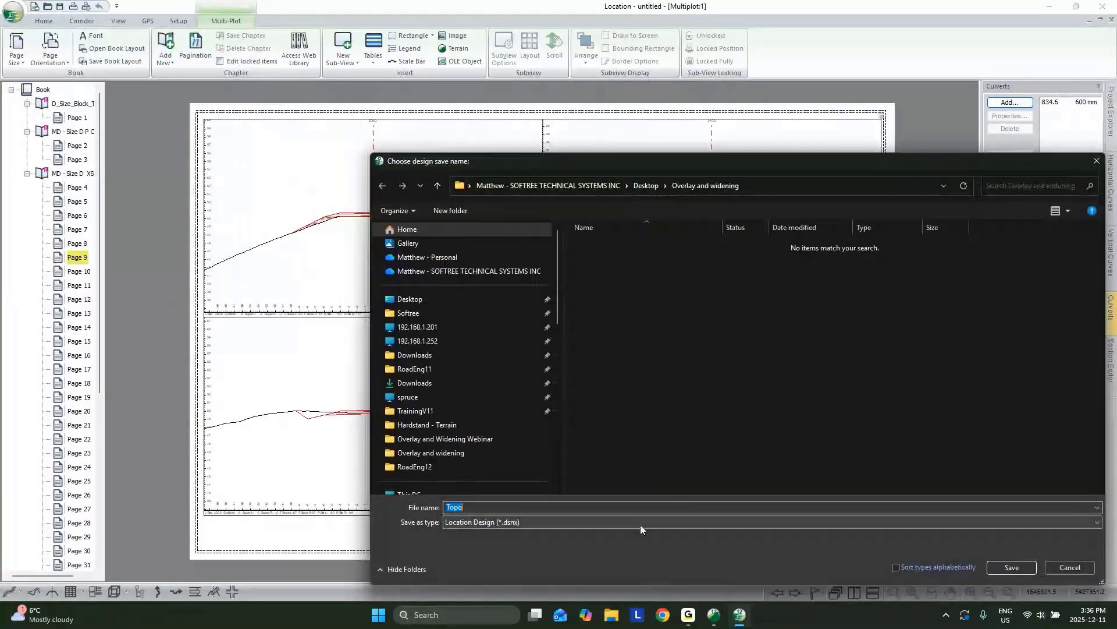
{"action": "left_click", "coordinate": [640, 523]}
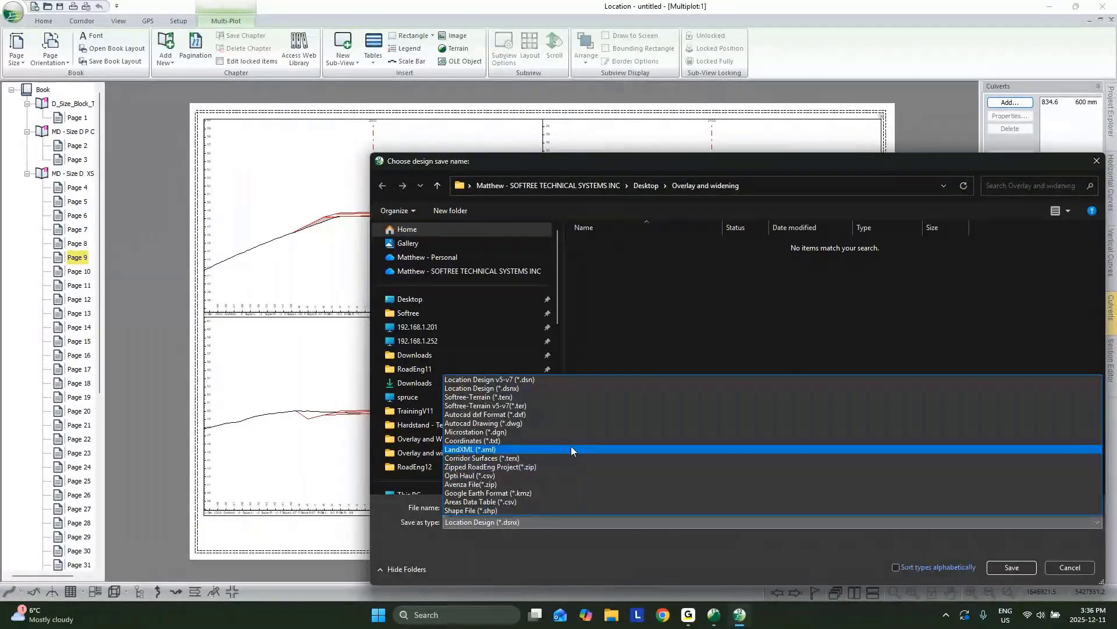
{"action": "left_click", "coordinate": [1055, 560]}
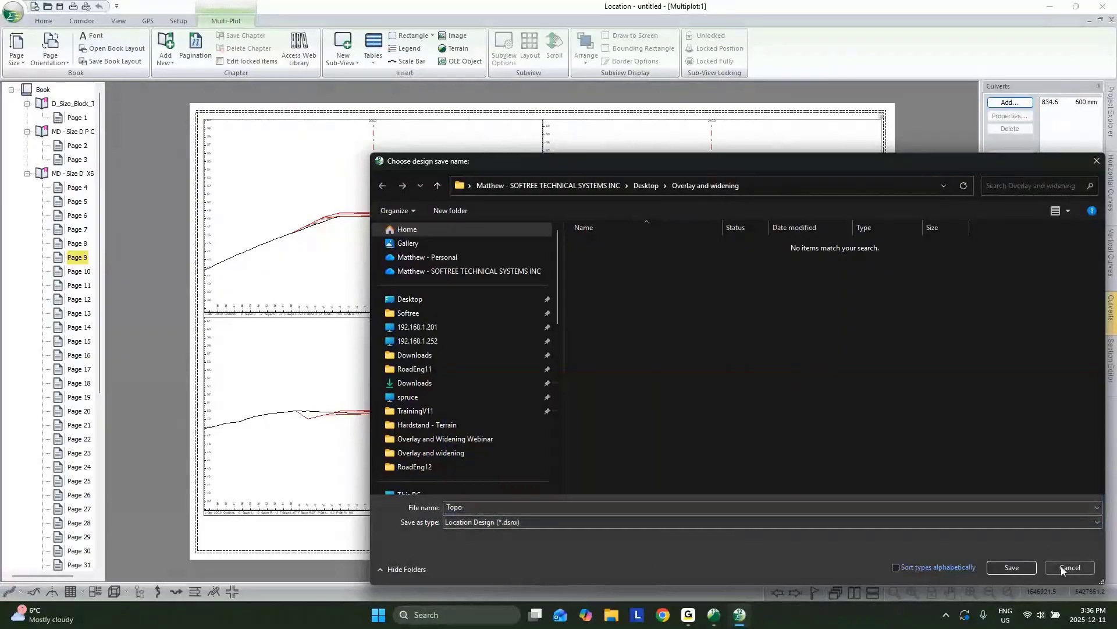
{"action": "left_click", "coordinate": [1062, 566]}
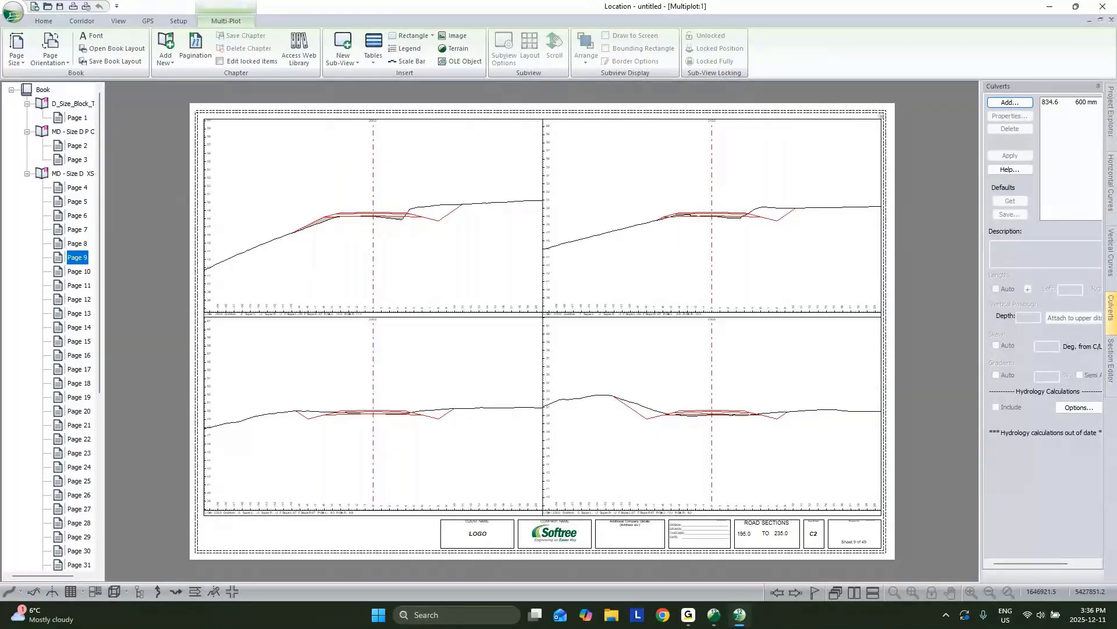
{"action": "left_click", "coordinate": [1102, 21]}
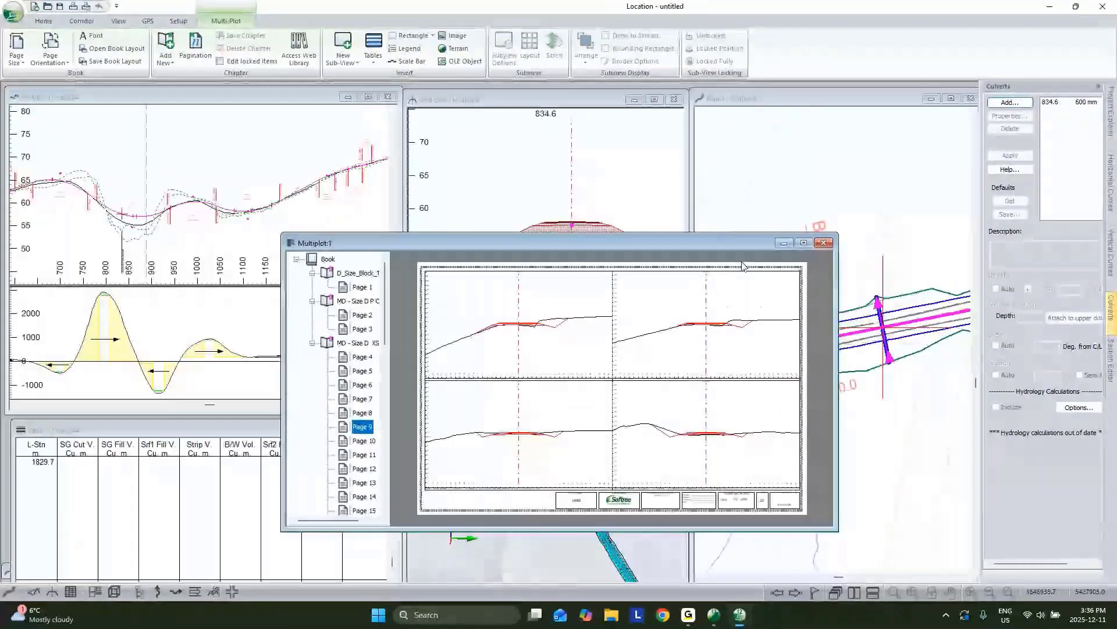
Step: Close the Multiplot book, zoom the 3D view onto the road corridor, and show Project Explorer
{"action": "left_click", "coordinate": [824, 243]}
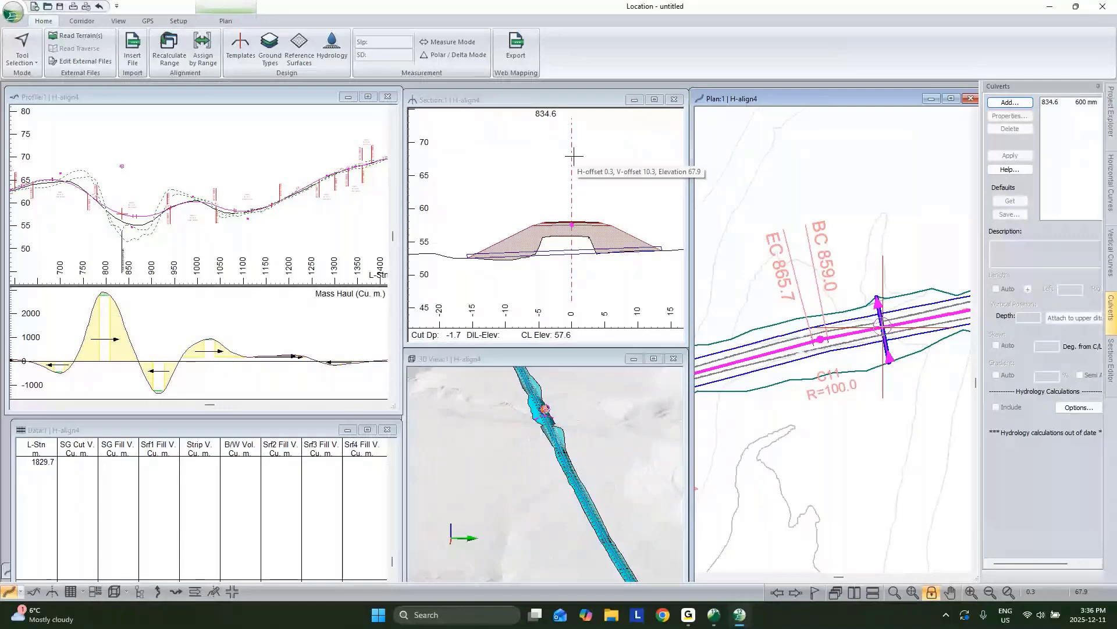
{"action": "right_click", "coordinate": [887, 271]}
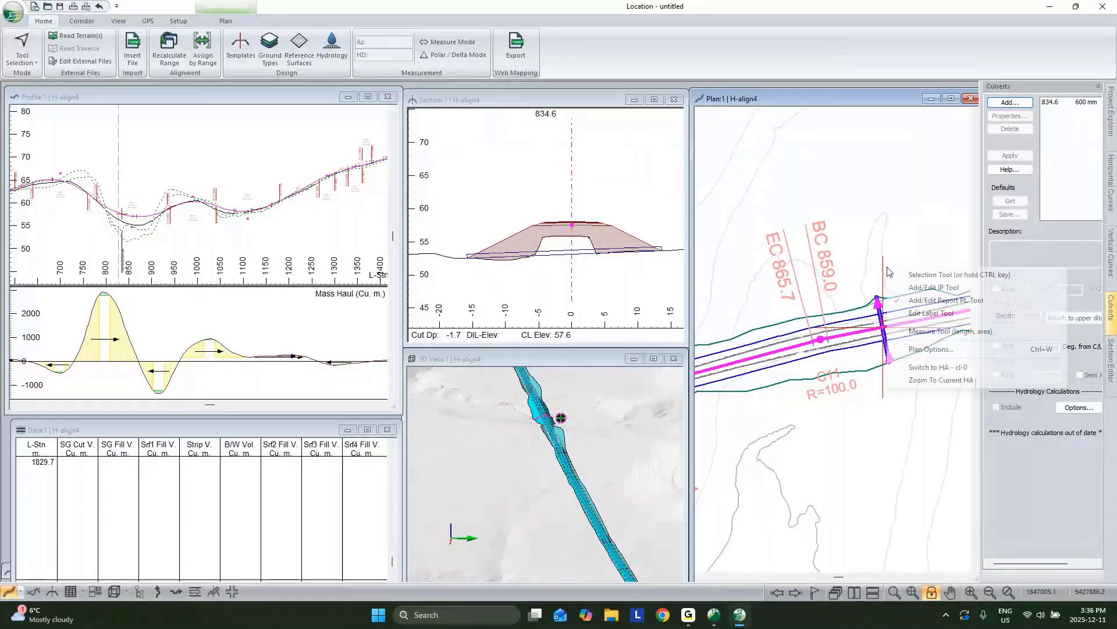
{"action": "left_click", "coordinate": [655, 362]}
{"action": "middle_click_drag", "start_coordinate": [640, 384], "coordinate": [617, 468]}
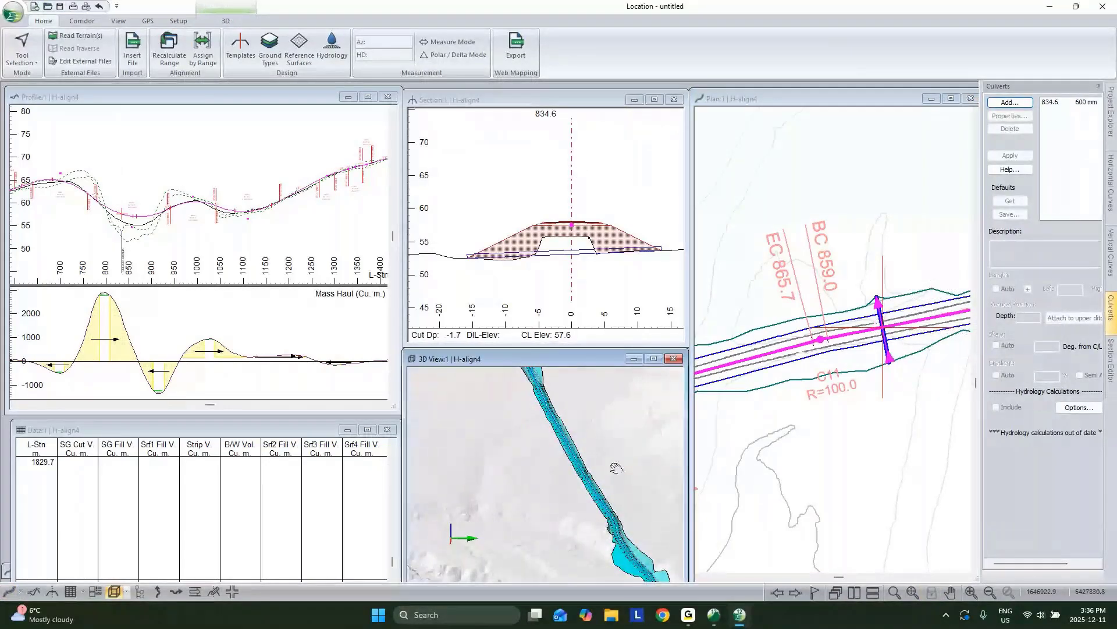
{"action": "scroll", "coordinate": [610, 451], "scroll_direction": "up", "scroll_amount": 5}
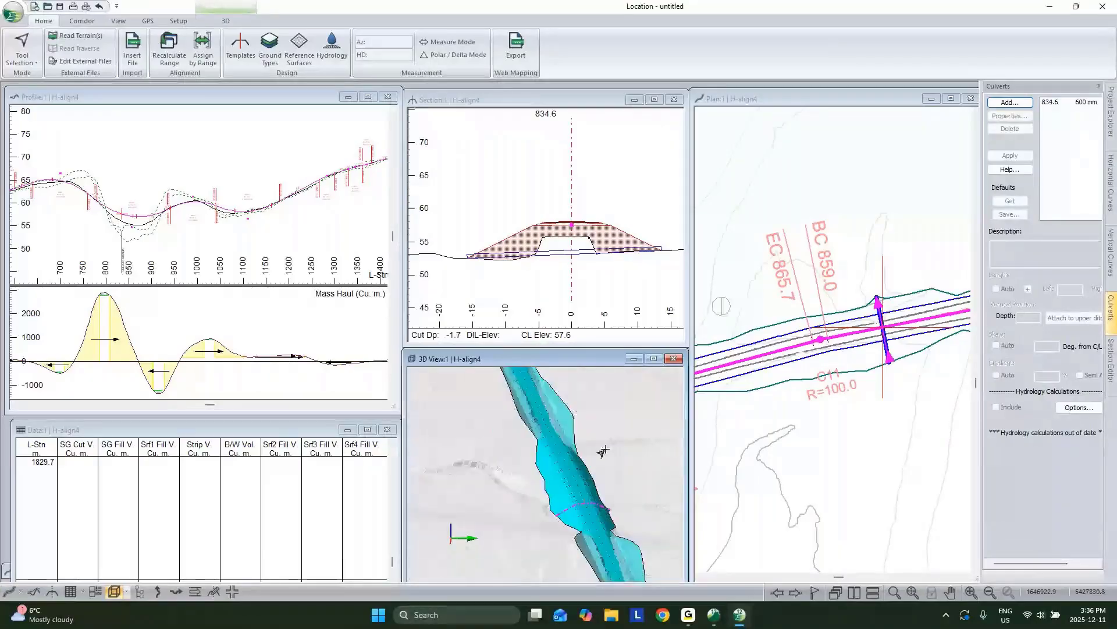
{"action": "mouse_move", "coordinate": [602, 451]}
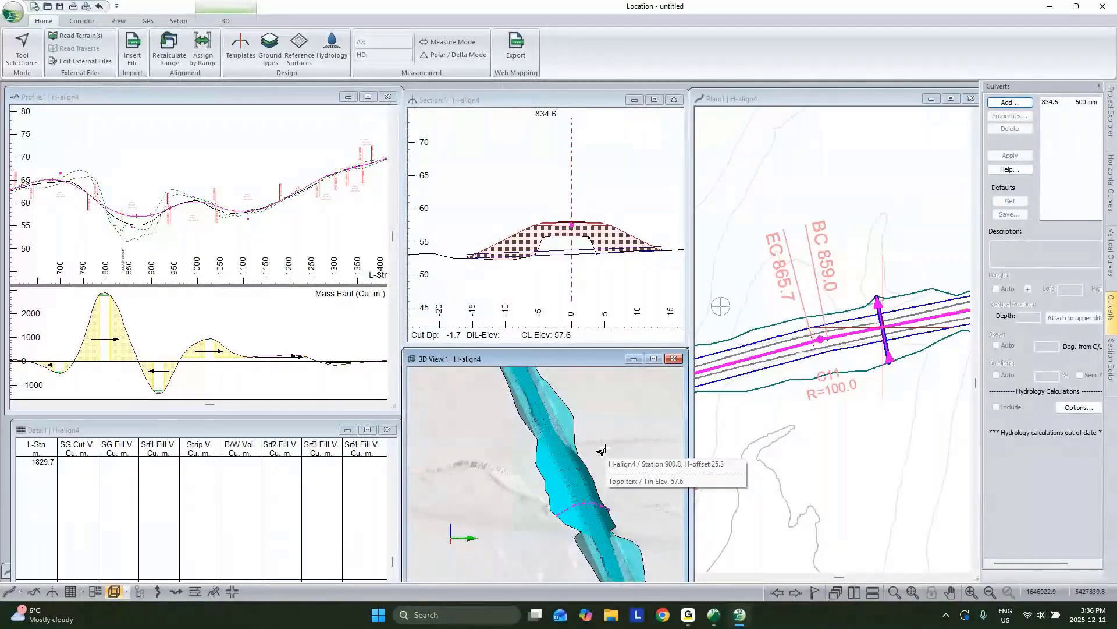
{"action": "left_click", "coordinate": [1111, 116]}
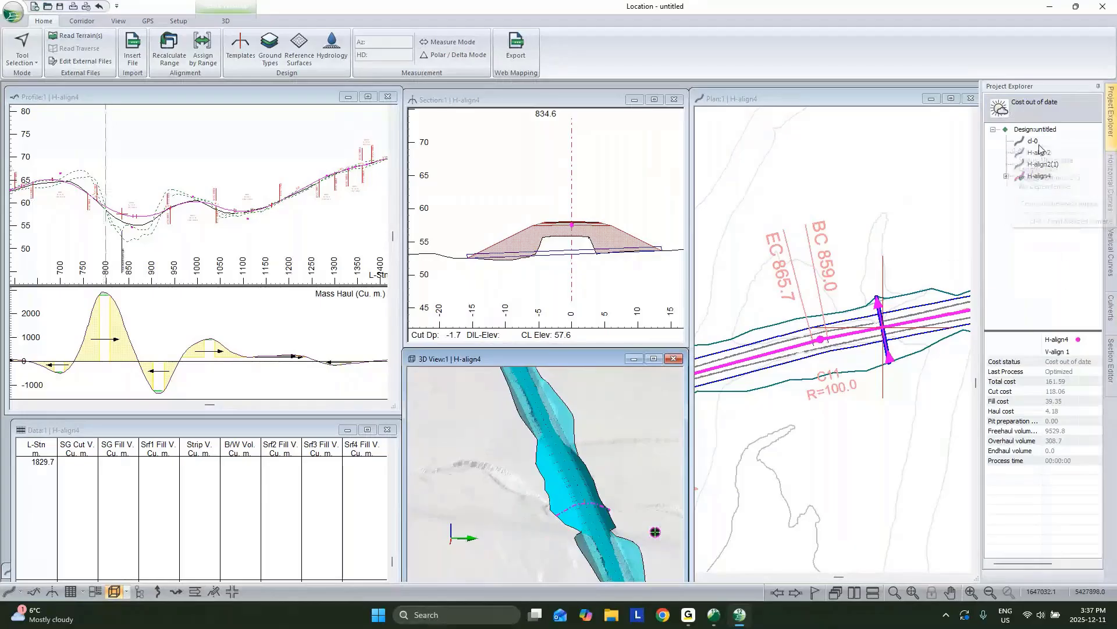
Step: Delete alignments H-align2 and H-align2(1) from the project and accept the warning
{"action": "right_click", "coordinate": [1042, 153]}
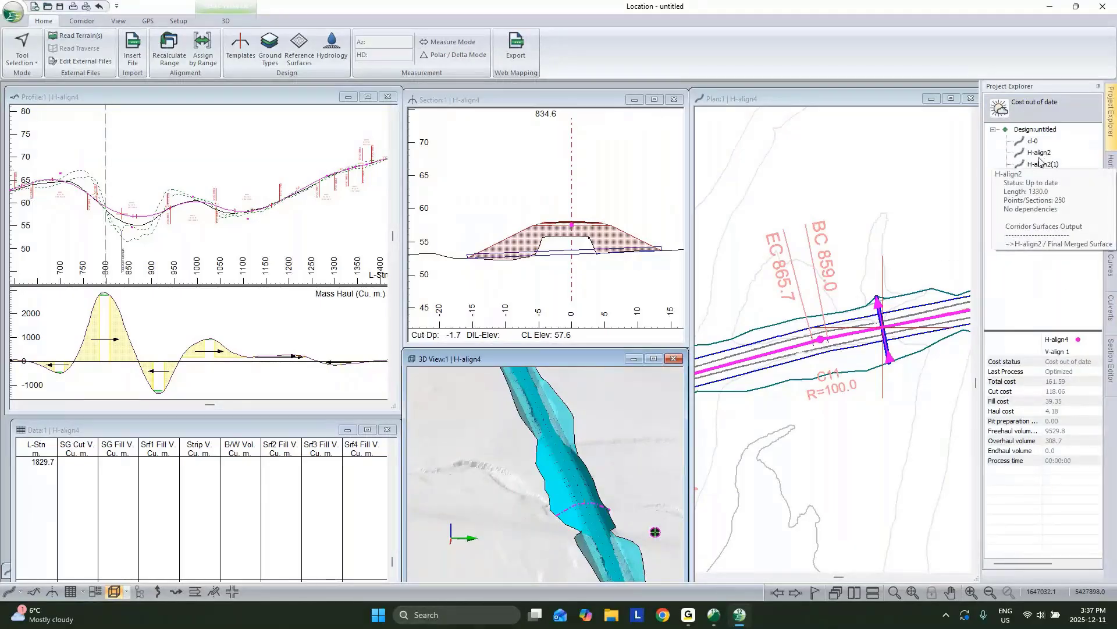
{"action": "left_click", "coordinate": [1026, 200]}
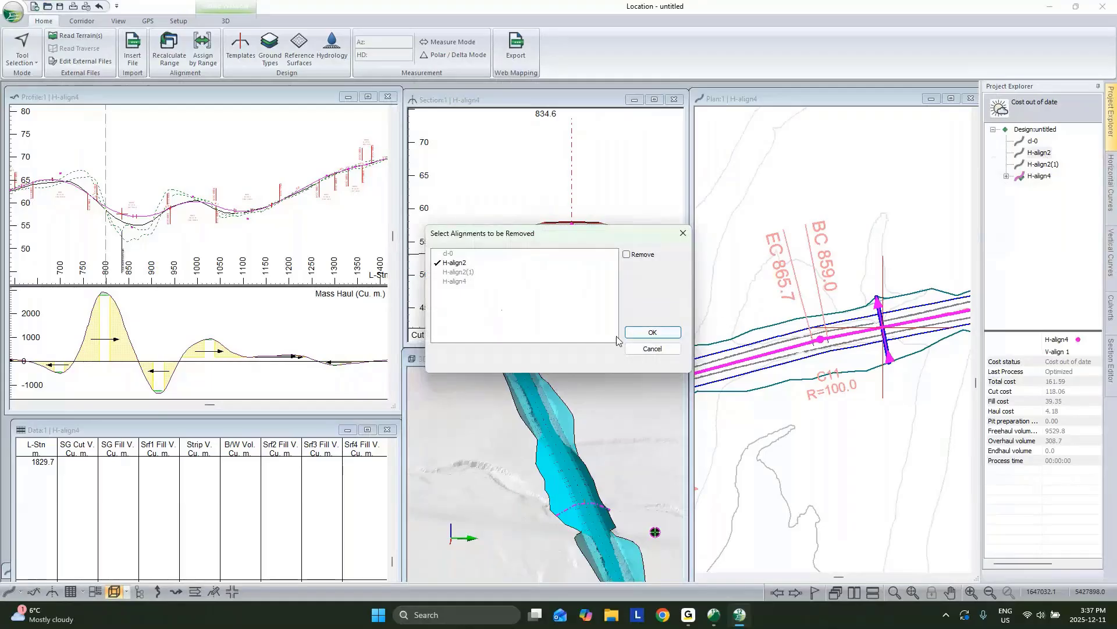
{"action": "left_click", "coordinate": [472, 273]}
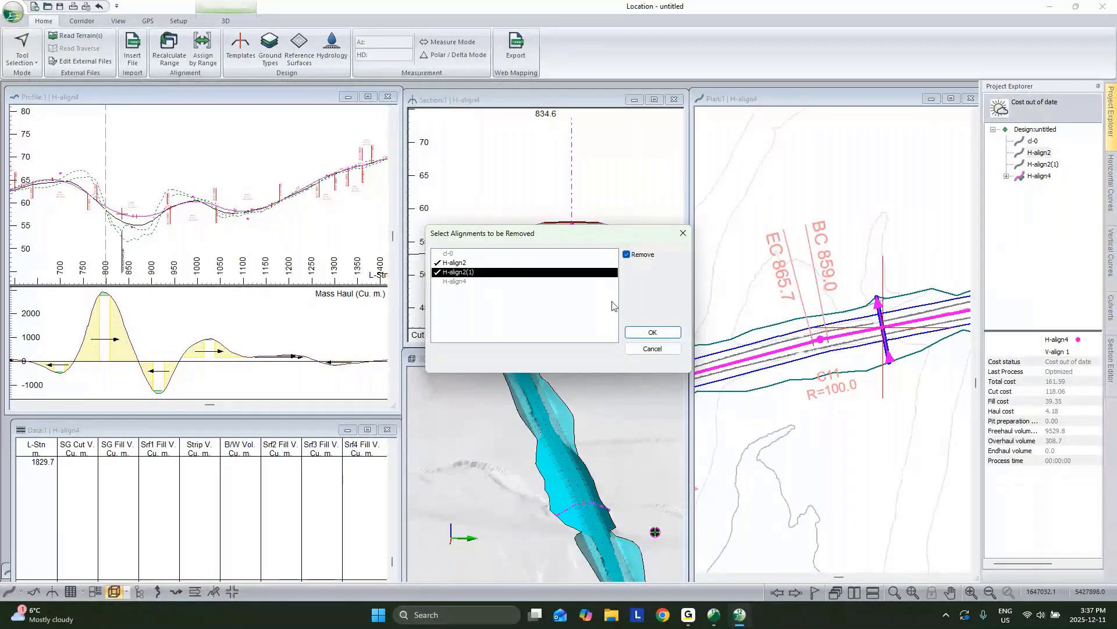
{"action": "left_click", "coordinate": [653, 332]}
{"action": "left_click", "coordinate": [599, 335]}
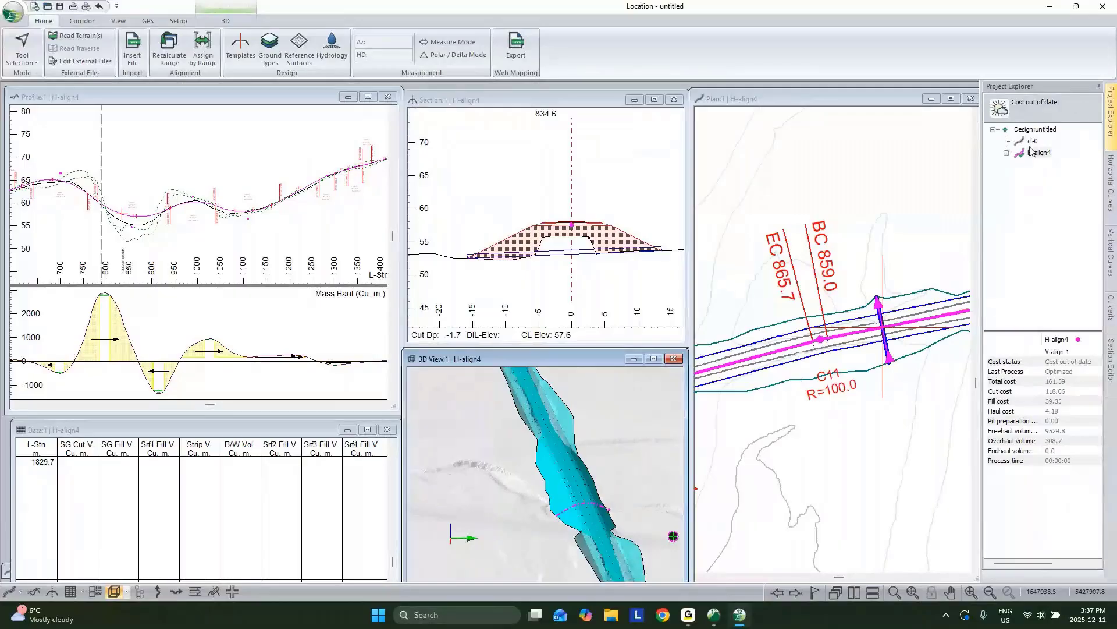
Step: Expand H-align4 to V-align 1, then review and close its Vertical Options Control Pts. settings
{"action": "mouse_move", "coordinate": [1035, 160]}
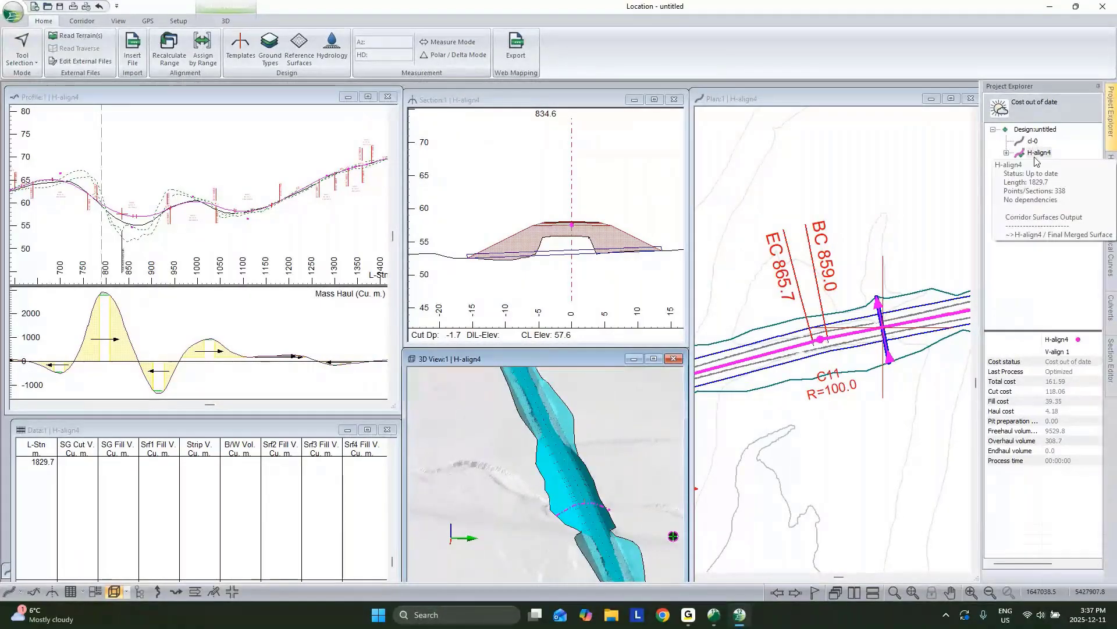
{"action": "left_click", "coordinate": [201, 223]}
{"action": "scroll", "coordinate": [201, 222], "scroll_direction": "up", "scroll_amount": 3}
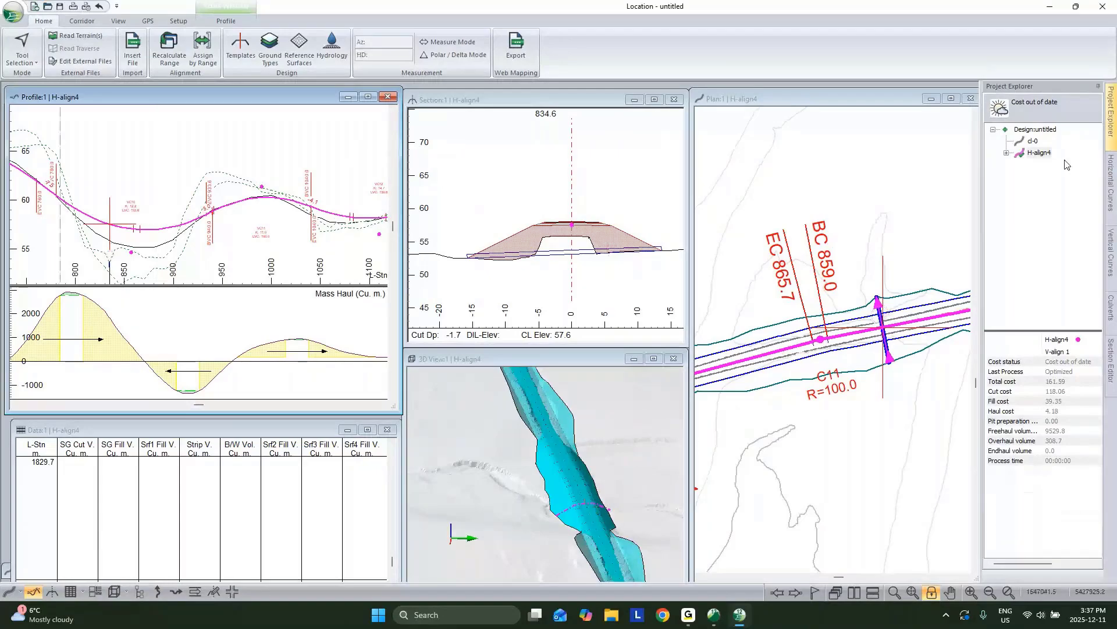
{"action": "left_click", "coordinate": [1006, 155]}
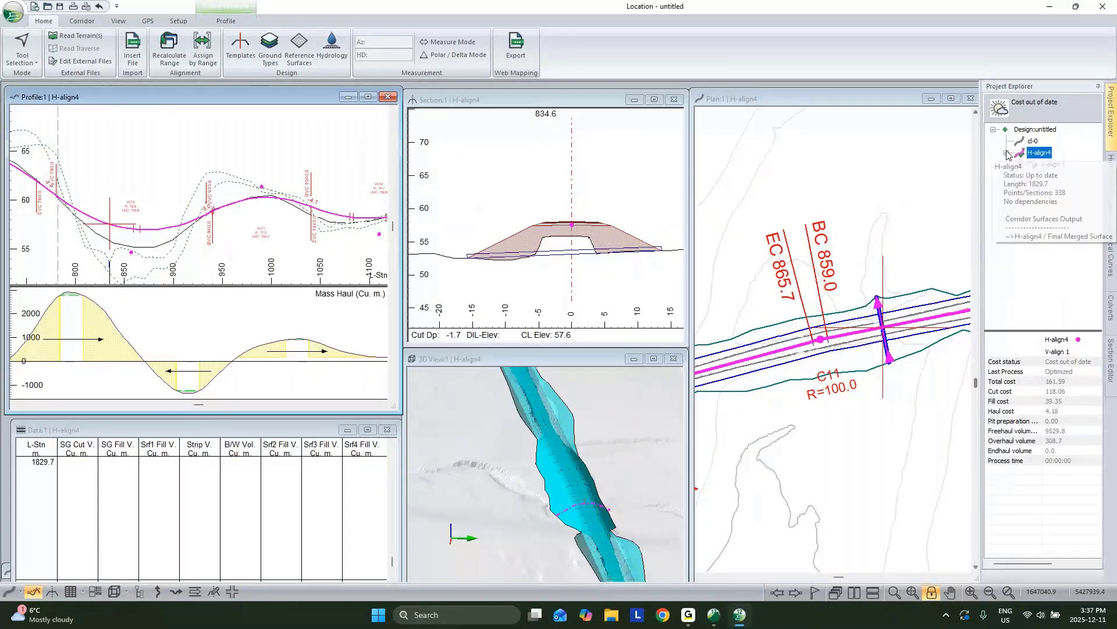
{"action": "left_click", "coordinate": [1051, 163]}
{"action": "right_click", "coordinate": [1053, 163]}
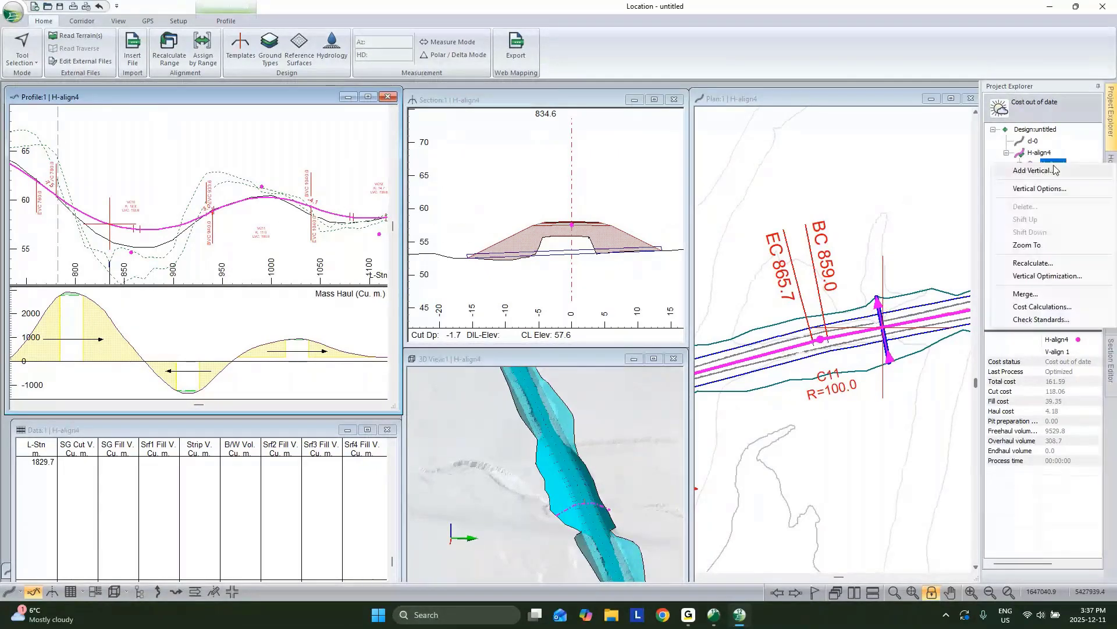
{"action": "left_click", "coordinate": [1048, 276]}
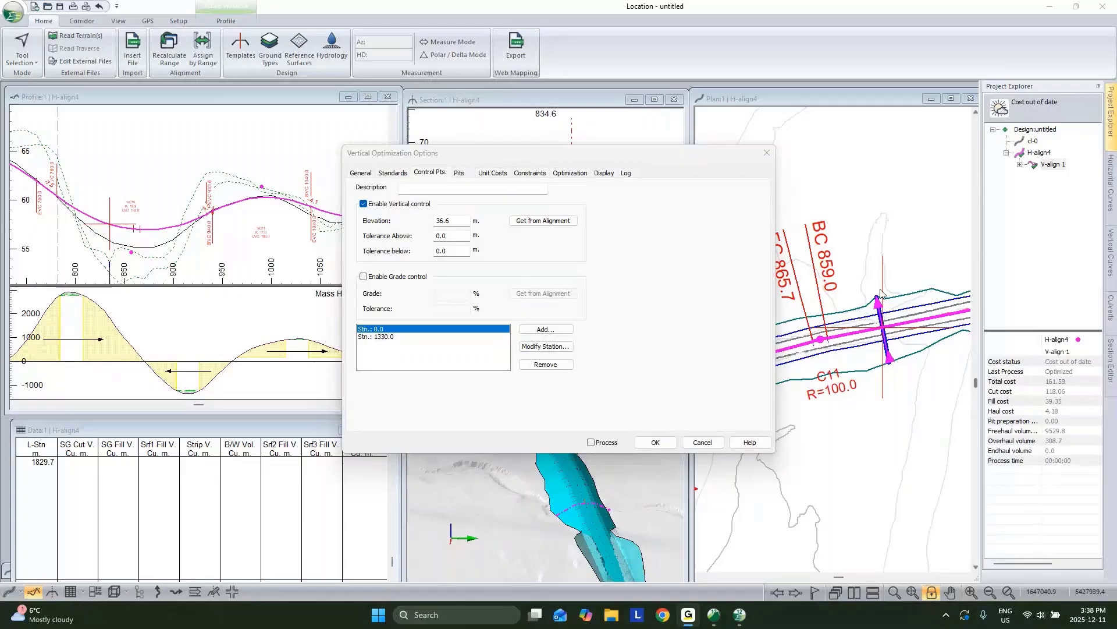
{"action": "left_click", "coordinate": [702, 442]}
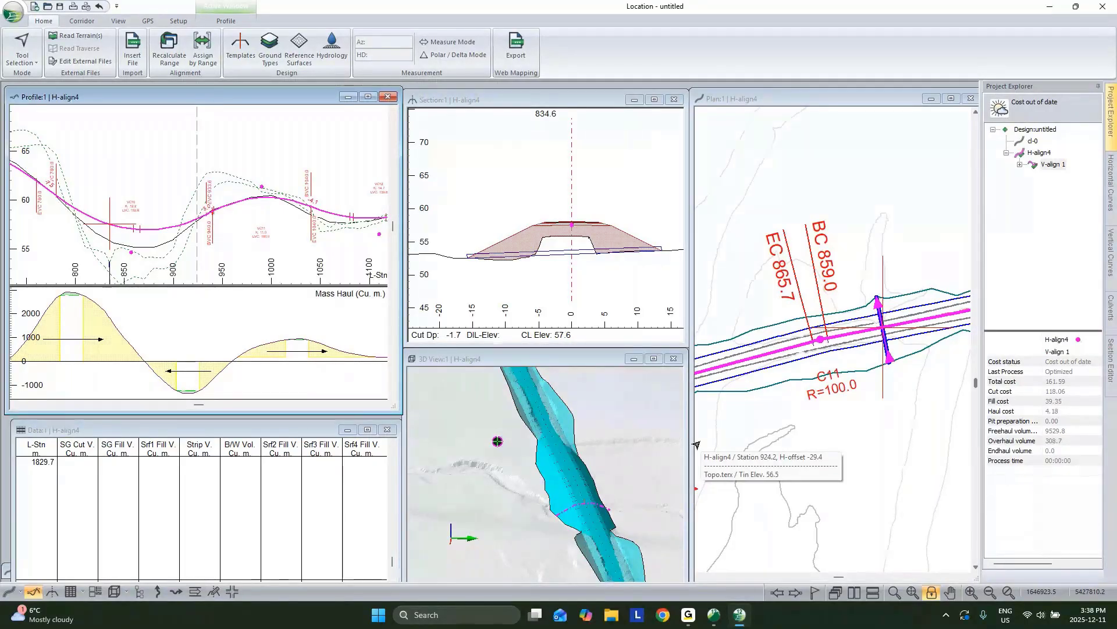
{"action": "left_click", "coordinate": [82, 21]}
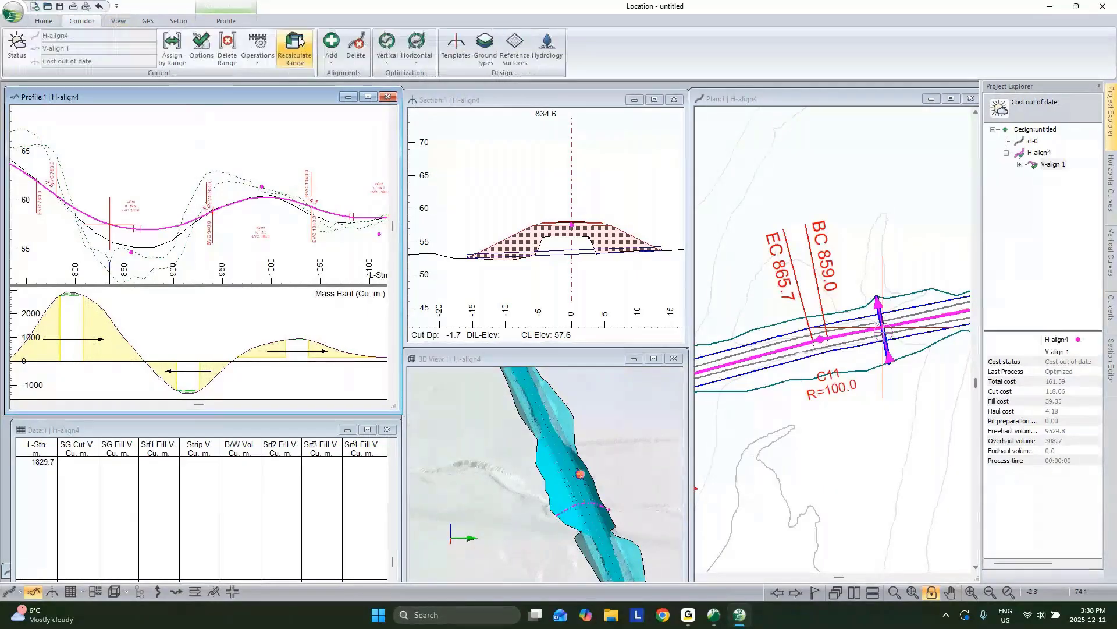
{"action": "left_click", "coordinate": [258, 50]}
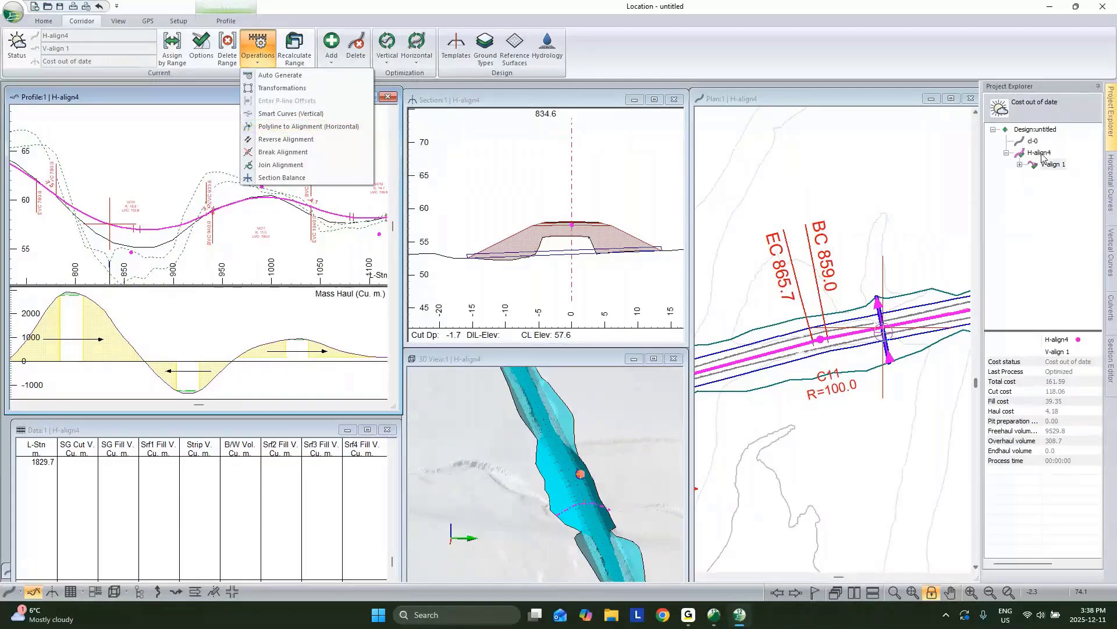
{"action": "mouse_move", "coordinate": [1043, 157]}
{"action": "middle_click_drag", "start_coordinate": [875, 362], "coordinate": [726, 369]}
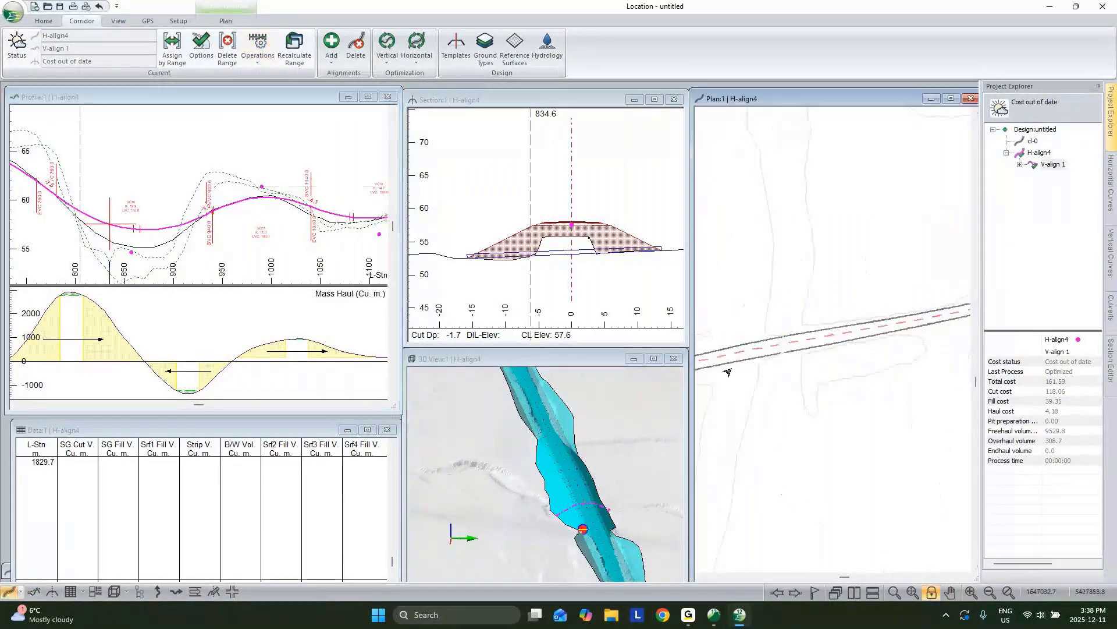
{"action": "middle_click_drag", "start_coordinate": [937, 335], "coordinate": [798, 389]}
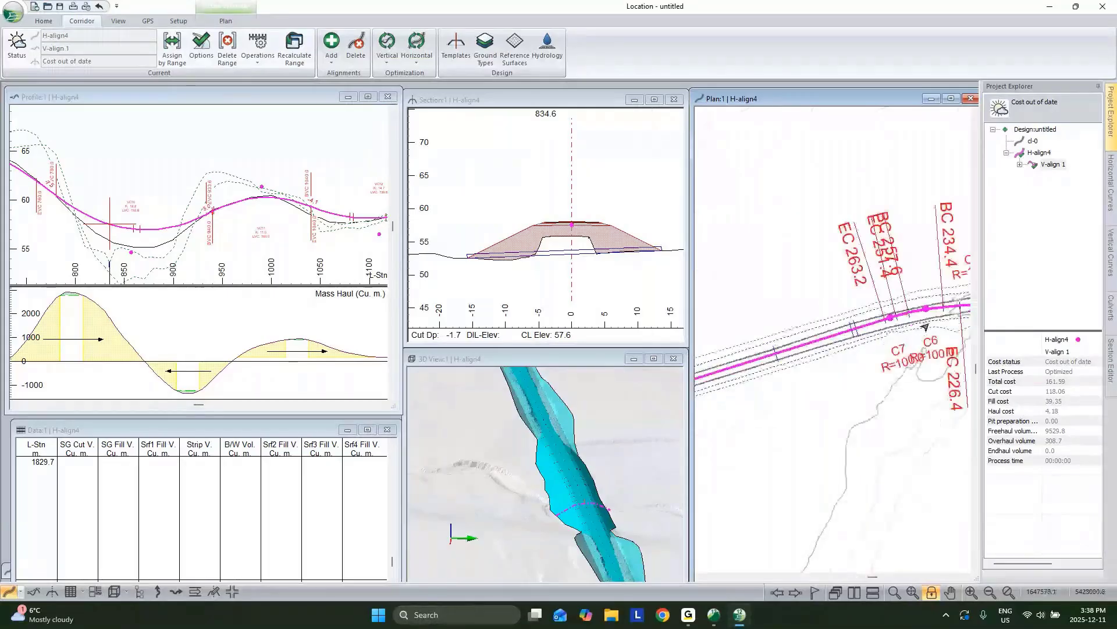
{"action": "middle_click_drag", "start_coordinate": [926, 327], "coordinate": [846, 354]}
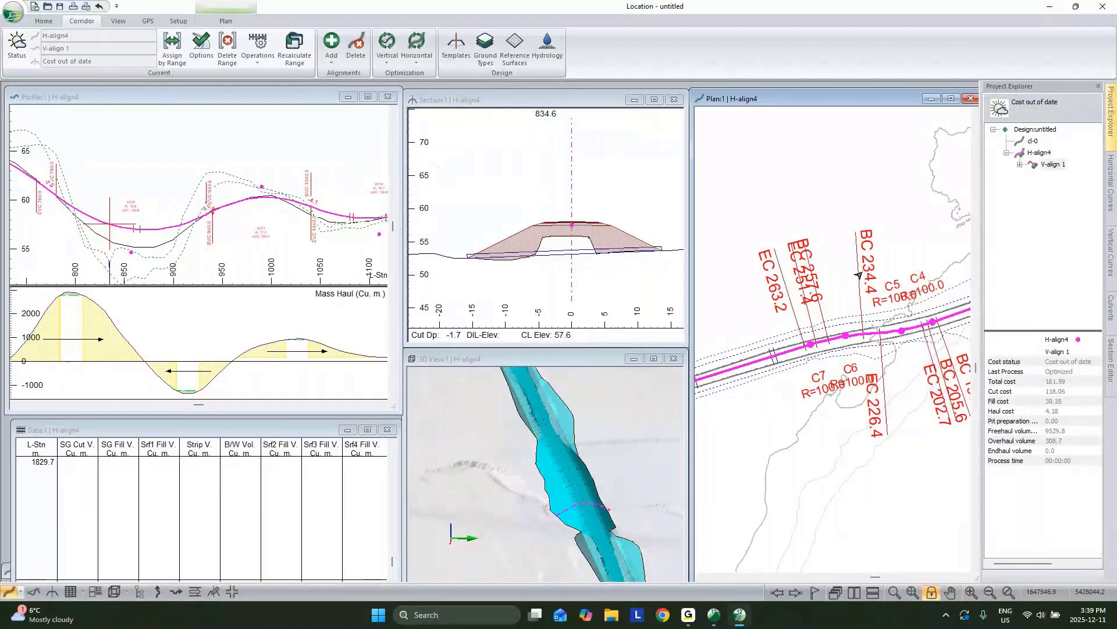
{"action": "left_click", "coordinate": [258, 54]}
{"action": "left_click", "coordinate": [295, 129]}
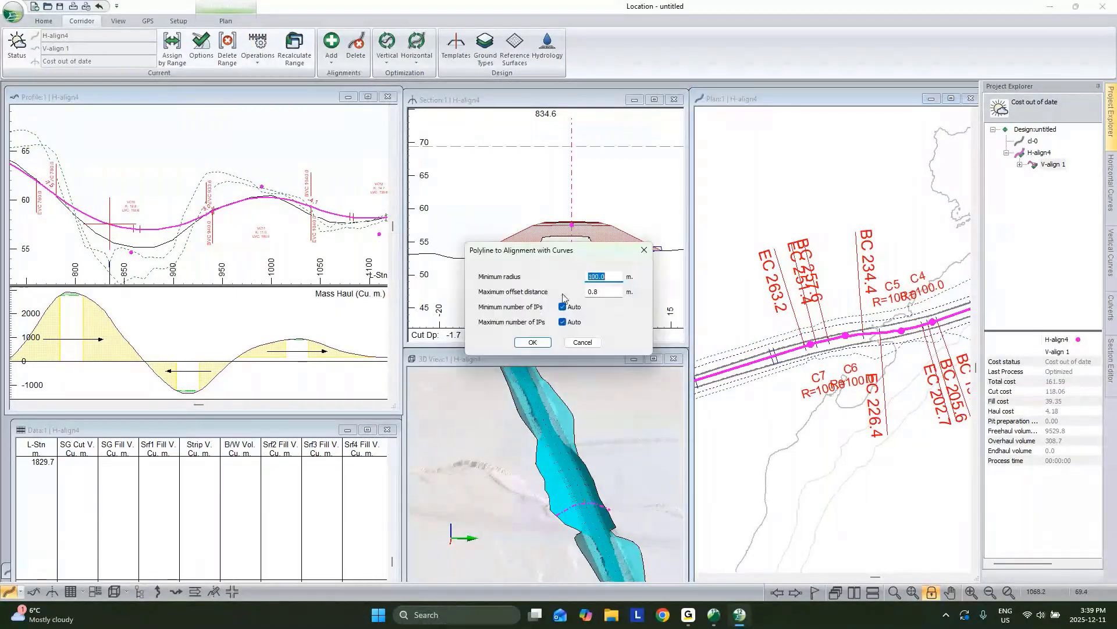
{"action": "double_click", "coordinate": [602, 290]}
{"action": "left_click", "coordinate": [584, 345]}
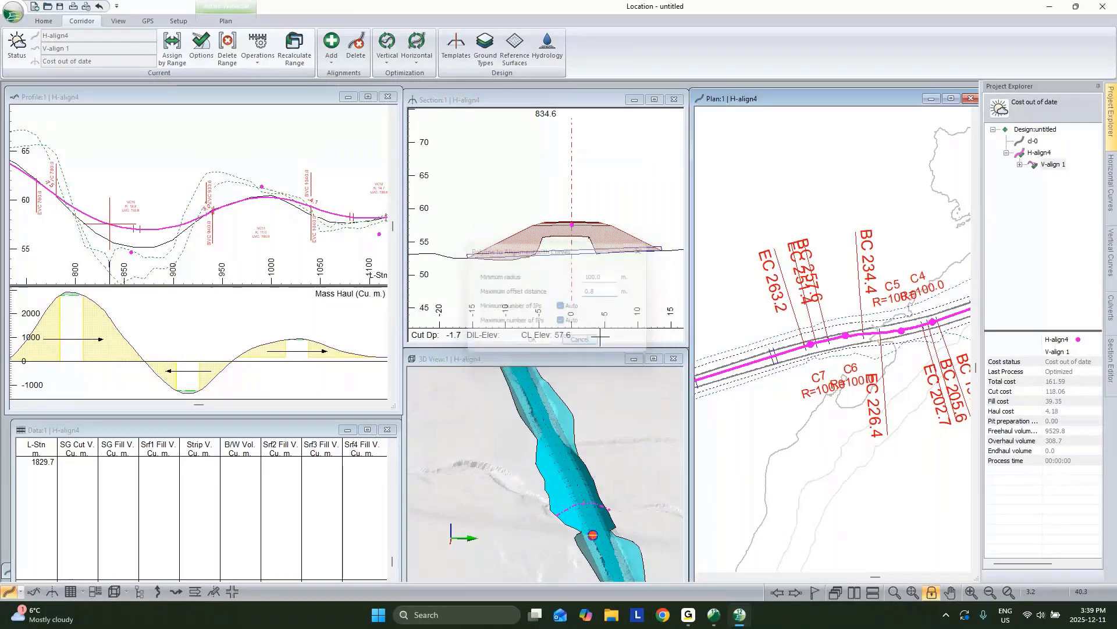
{"action": "scroll", "coordinate": [892, 338], "scroll_direction": "down", "scroll_amount": 1}
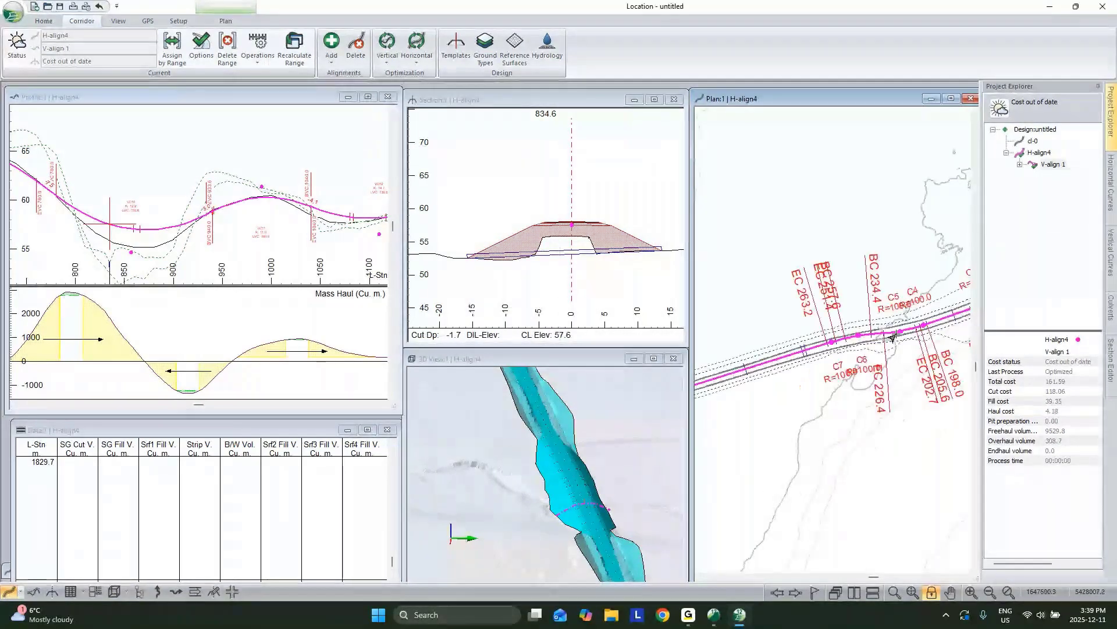
{"action": "middle_click_drag", "start_coordinate": [892, 338], "coordinate": [840, 362]}
{"action": "middle_click_drag", "start_coordinate": [956, 318], "coordinate": [878, 340]}
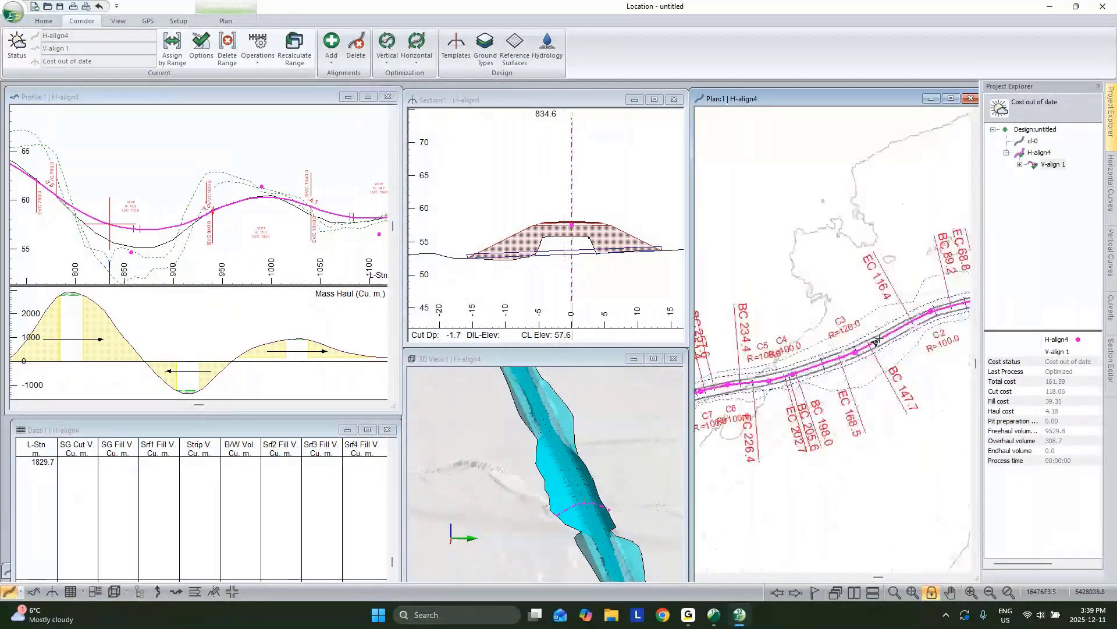
{"action": "mouse_move", "coordinate": [855, 354]}
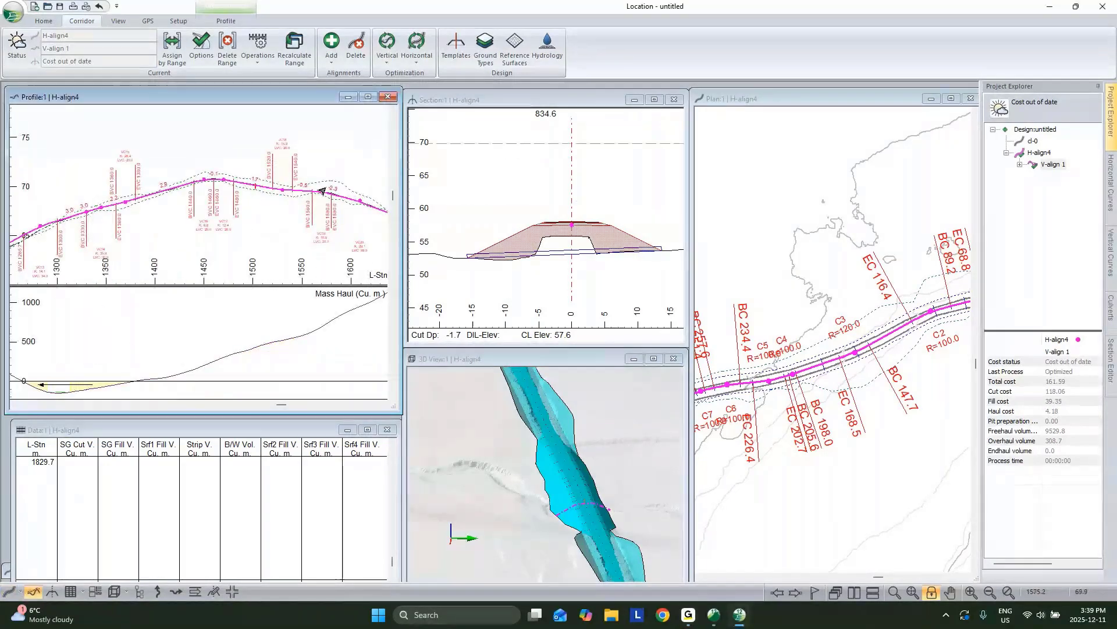
Step: Move the current station to 1570, then pan the profile back and set it to 1260
{"action": "left_click", "coordinate": [322, 192]}
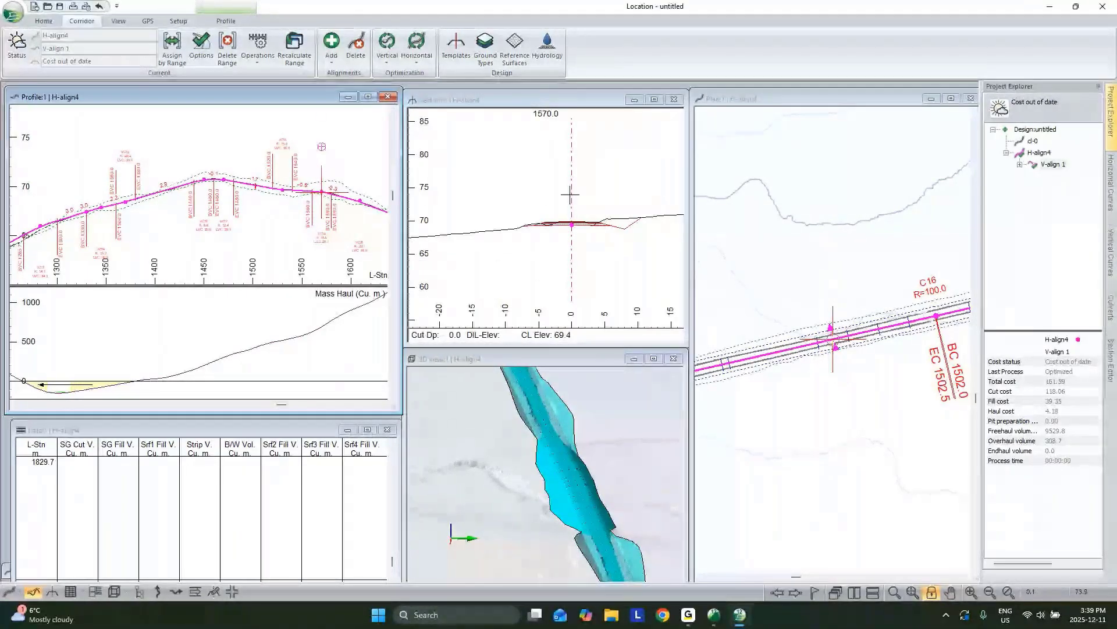
{"action": "scroll", "coordinate": [570, 195], "scroll_direction": "up", "scroll_amount": 2}
{"action": "scroll", "coordinate": [578, 217], "scroll_direction": "up", "scroll_amount": 2}
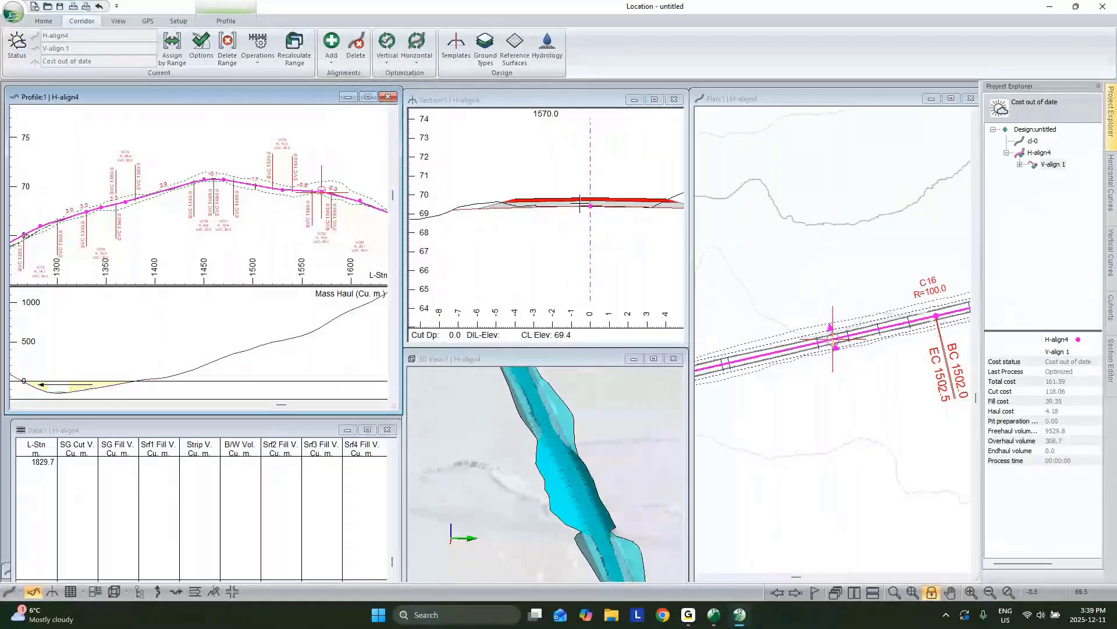
{"action": "scroll", "coordinate": [580, 204], "scroll_direction": "up", "scroll_amount": 2}
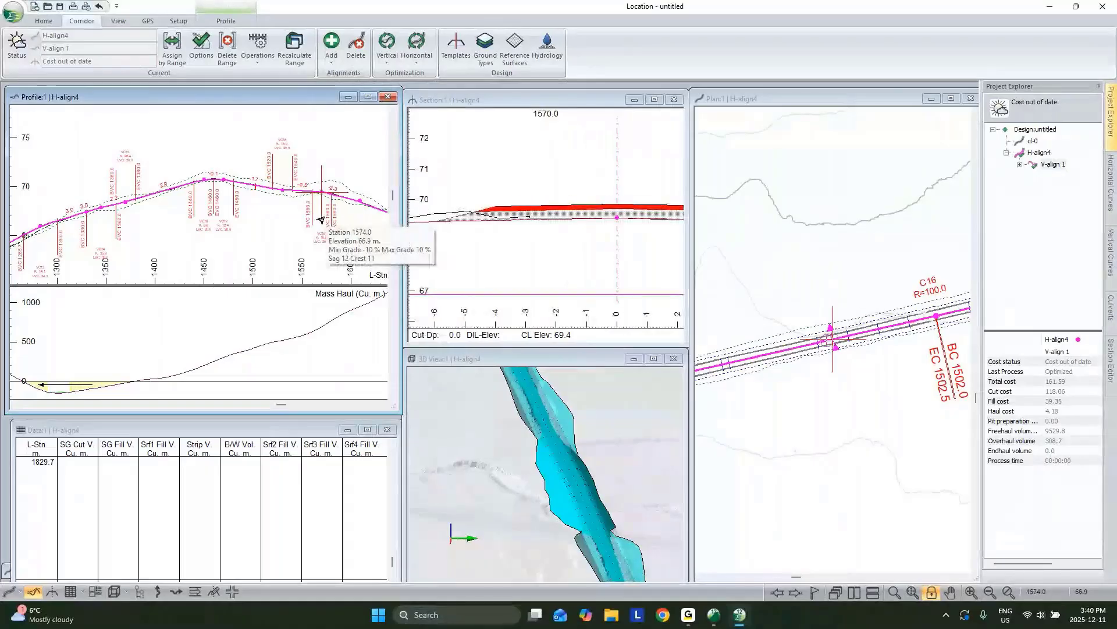
{"action": "middle_click_drag", "start_coordinate": [168, 239], "coordinate": [314, 211]}
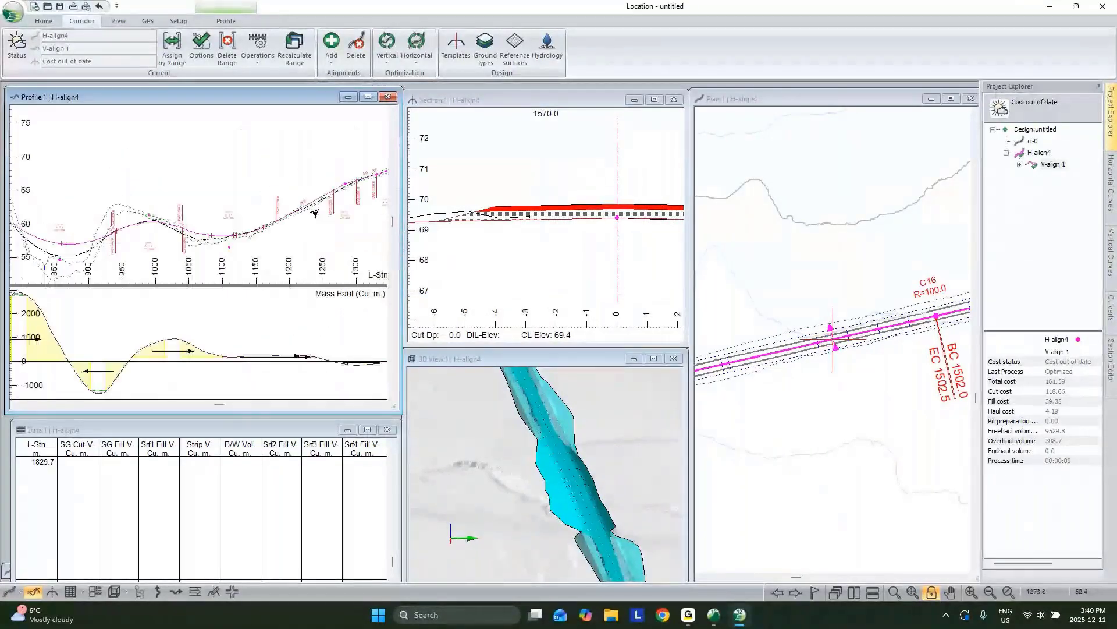
{"action": "left_click", "coordinate": [332, 193]}
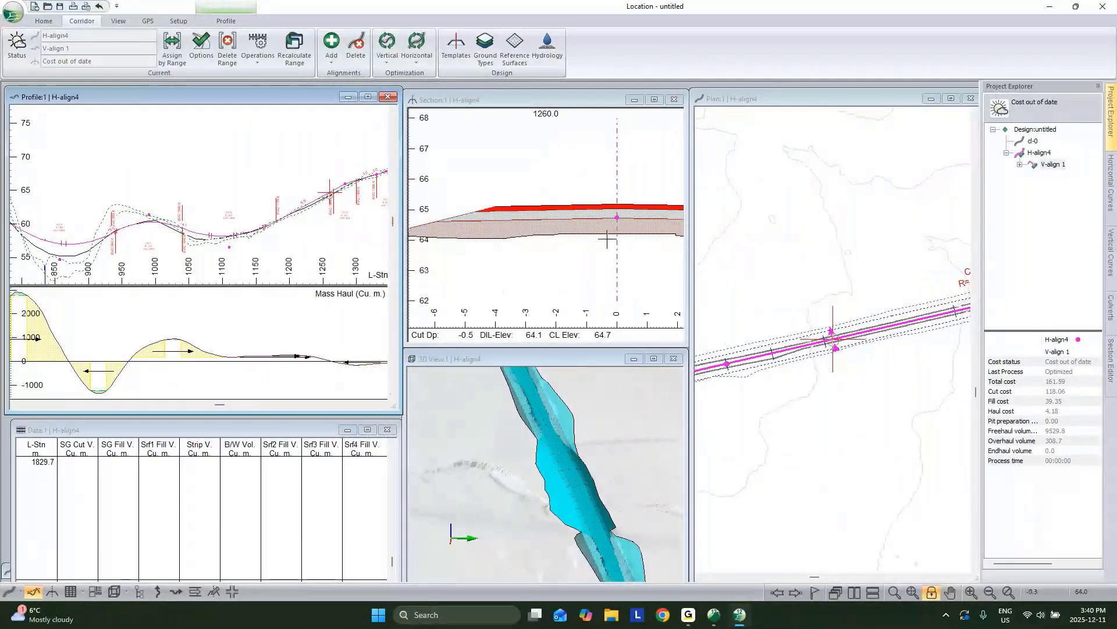
Step: Zoom the section, unlock the zoom lock and frame the profile crest on stations 1420–1520
{"action": "mouse_move", "coordinate": [629, 231]}
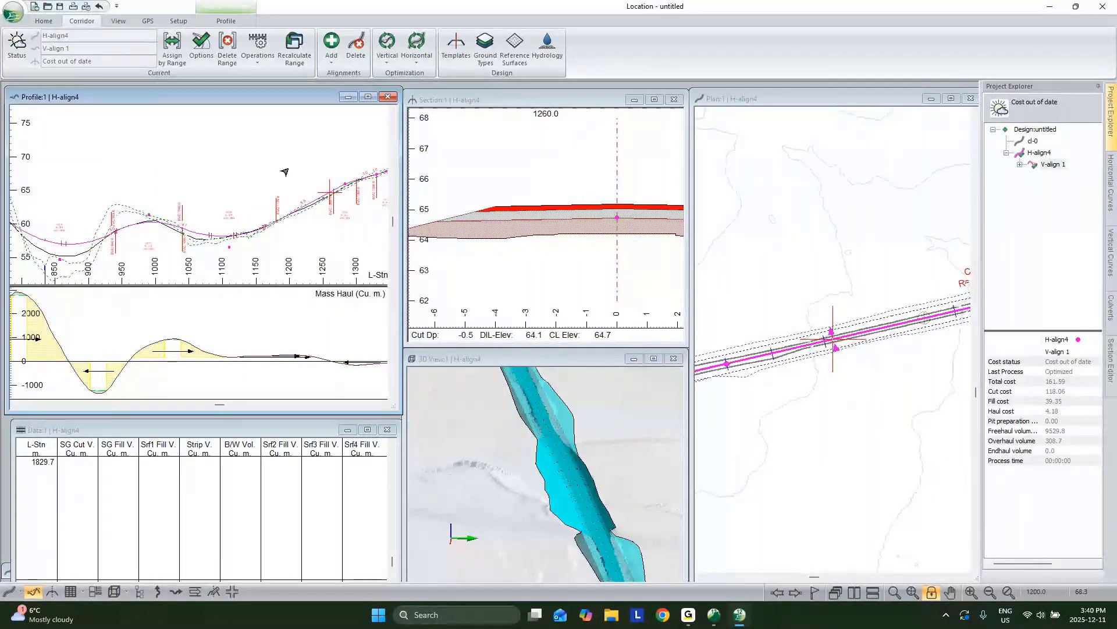
{"action": "scroll", "coordinate": [286, 172], "scroll_direction": "down", "scroll_amount": 3}
{"action": "scroll", "coordinate": [190, 197], "scroll_direction": "up", "scroll_amount": 5}
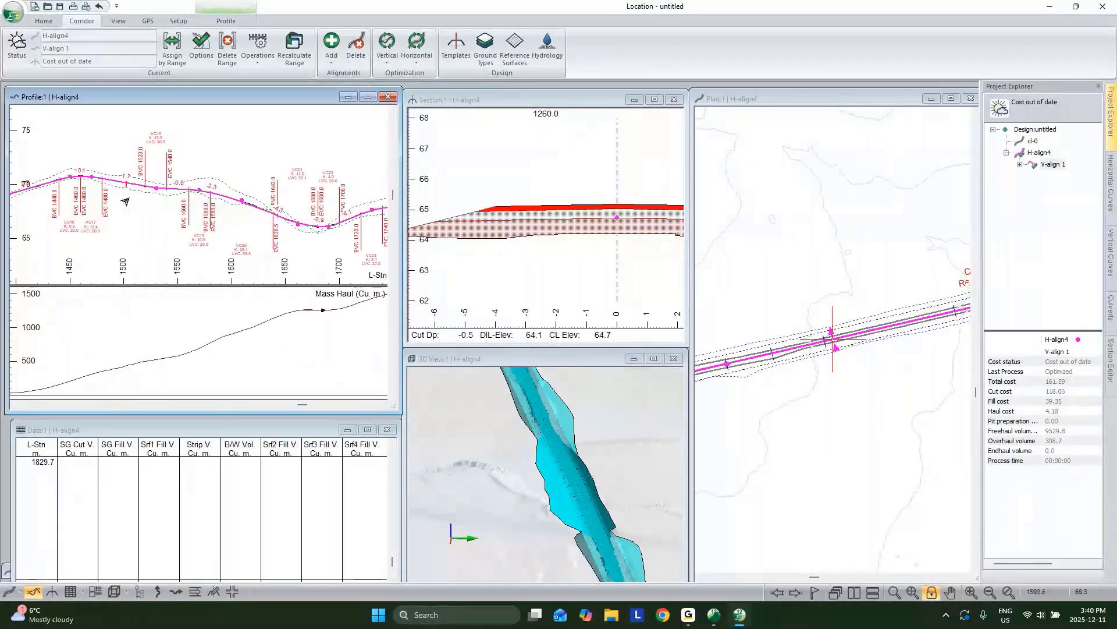
{"action": "scroll", "coordinate": [125, 199], "scroll_direction": "down", "scroll_amount": 1}
{"action": "scroll", "coordinate": [169, 192], "scroll_direction": "up", "scroll_amount": 3}
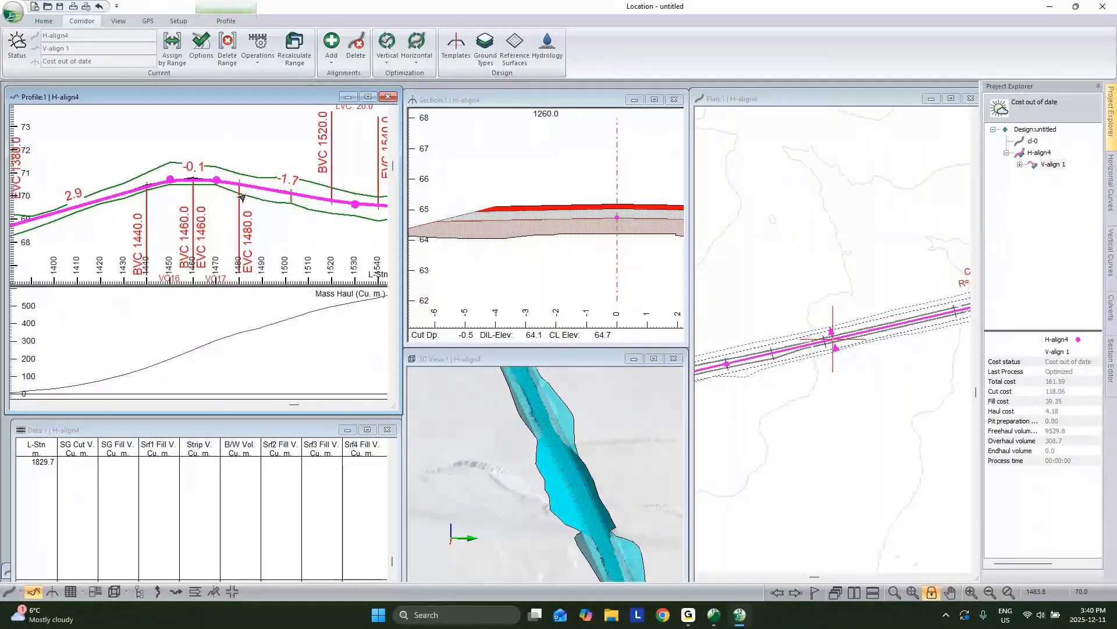
{"action": "mouse_move", "coordinate": [181, 199]}
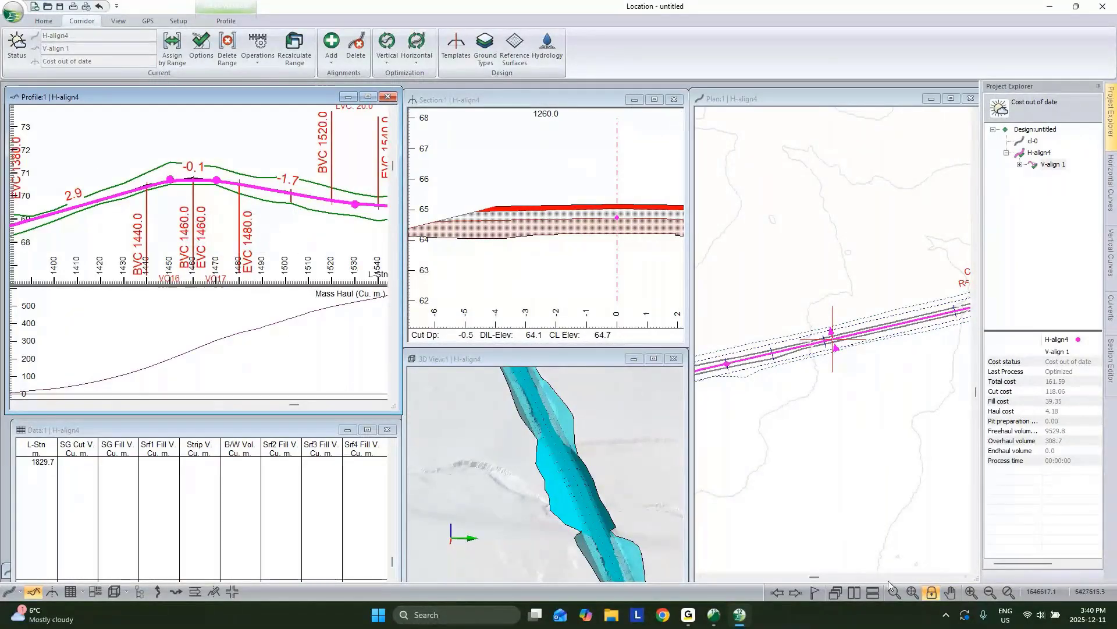
{"action": "left_click", "coordinate": [932, 593]}
{"action": "scroll", "coordinate": [175, 181], "scroll_direction": "up", "scroll_amount": 3}
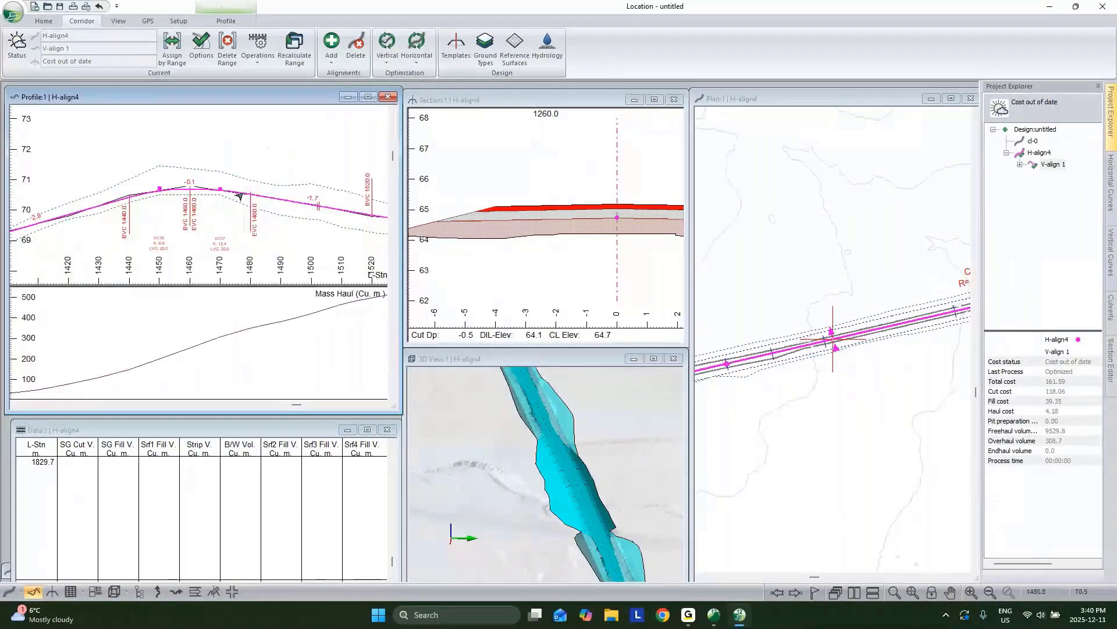
Step: Drag the crest VIP near station 1450 so the following grade reads -1.0, then check the section cut
{"action": "left_click_drag", "start_coordinate": [159, 188], "coordinate": [154, 181]}
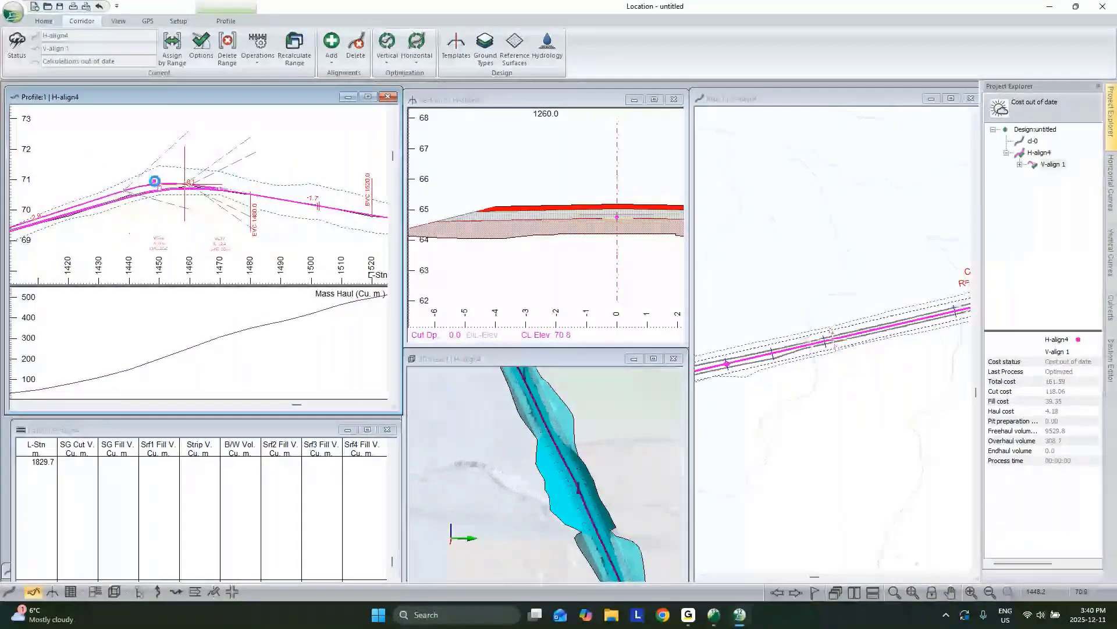
{"action": "right_click", "coordinate": [137, 174]}
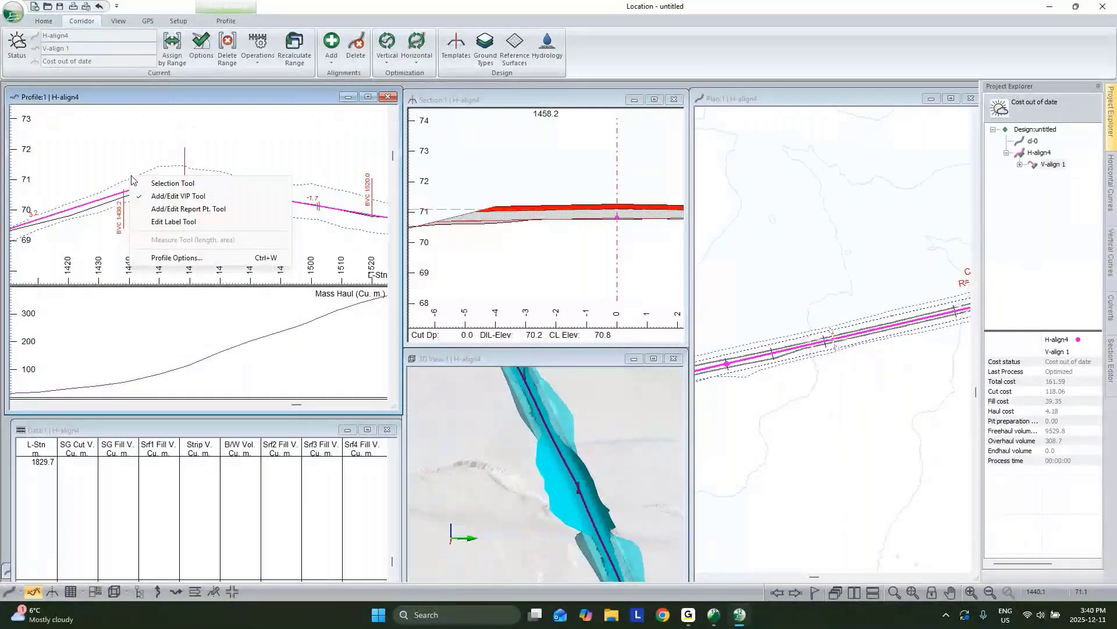
{"action": "left_click", "coordinate": [170, 182]}
{"action": "scroll", "coordinate": [536, 230], "scroll_direction": "down", "scroll_amount": 1}
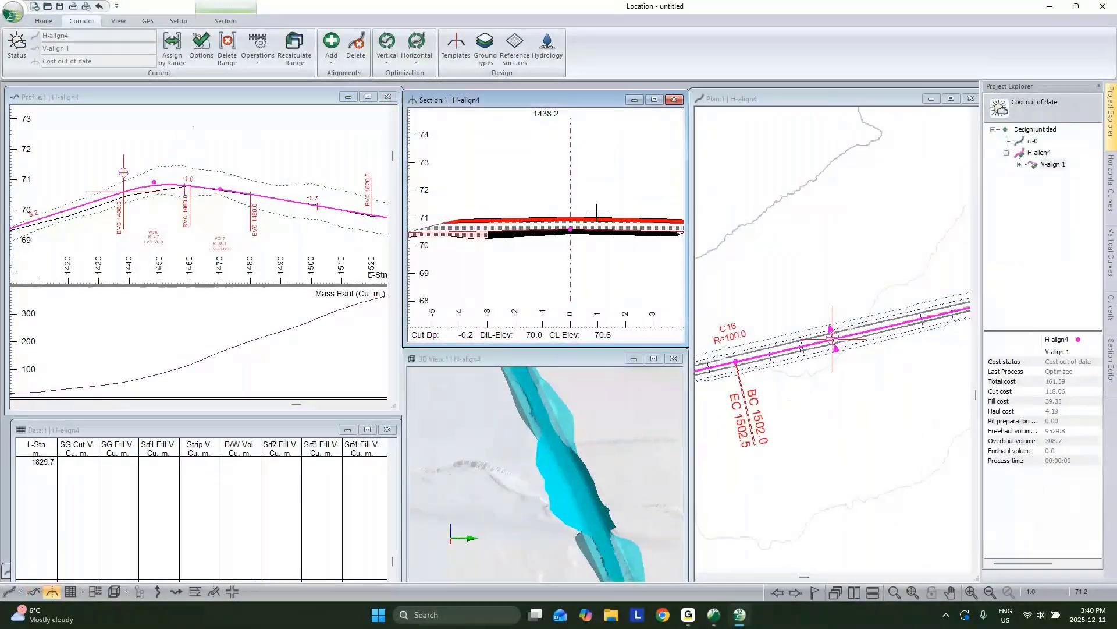
{"action": "scroll", "coordinate": [575, 232], "scroll_direction": "up", "scroll_amount": 2}
{"action": "mouse_move", "coordinate": [566, 232]}
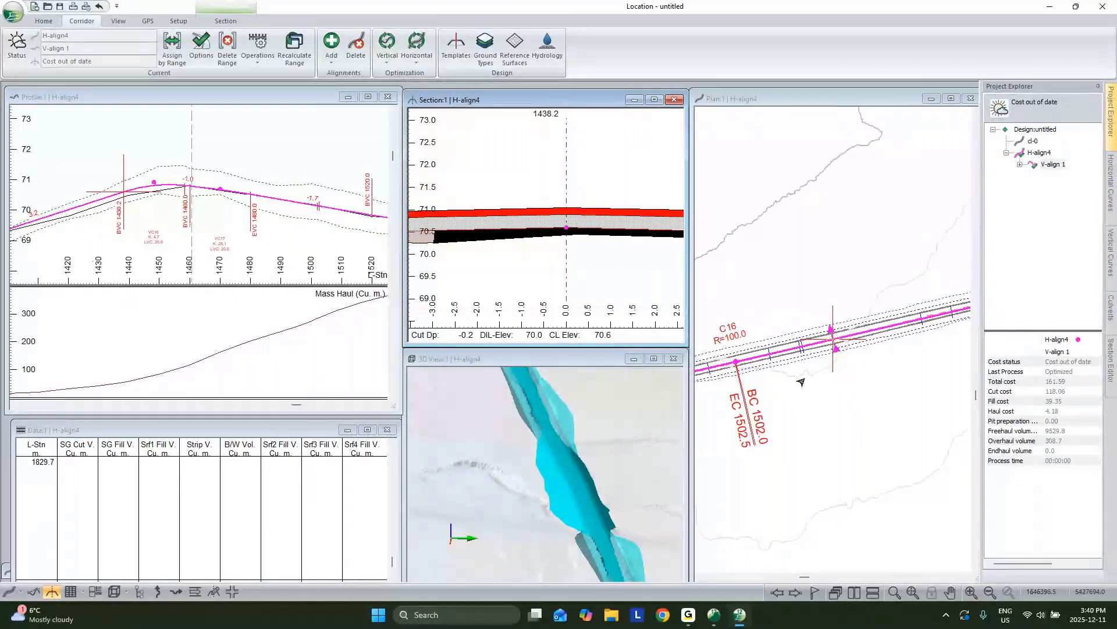
Step: Turn on shading in the plan view's display settings
{"action": "right_click", "coordinate": [833, 294]}
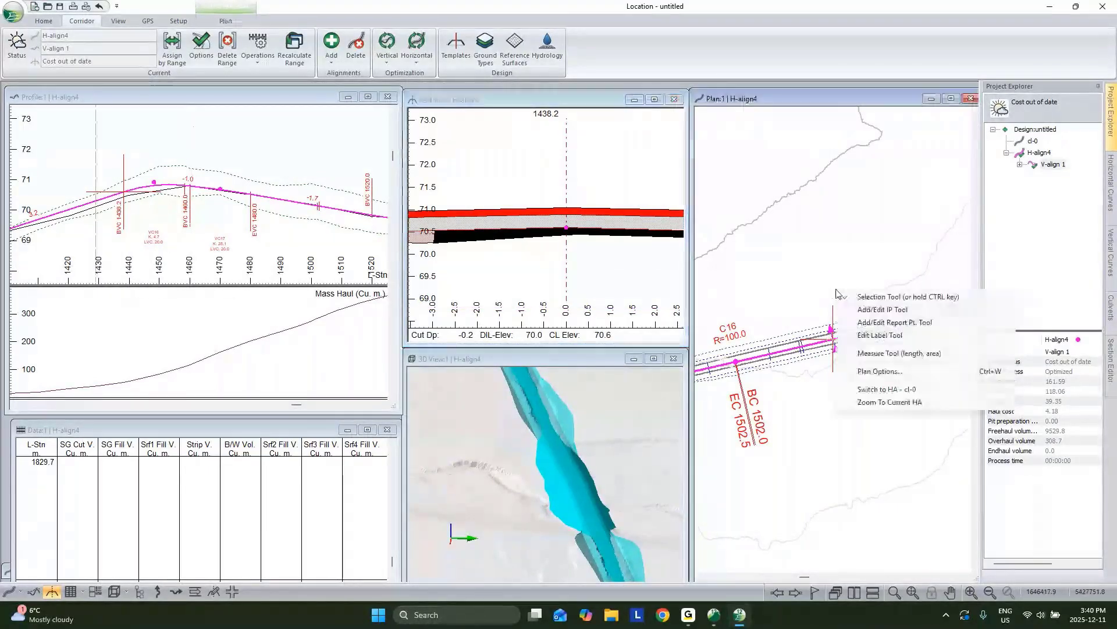
{"action": "left_click", "coordinate": [873, 372]}
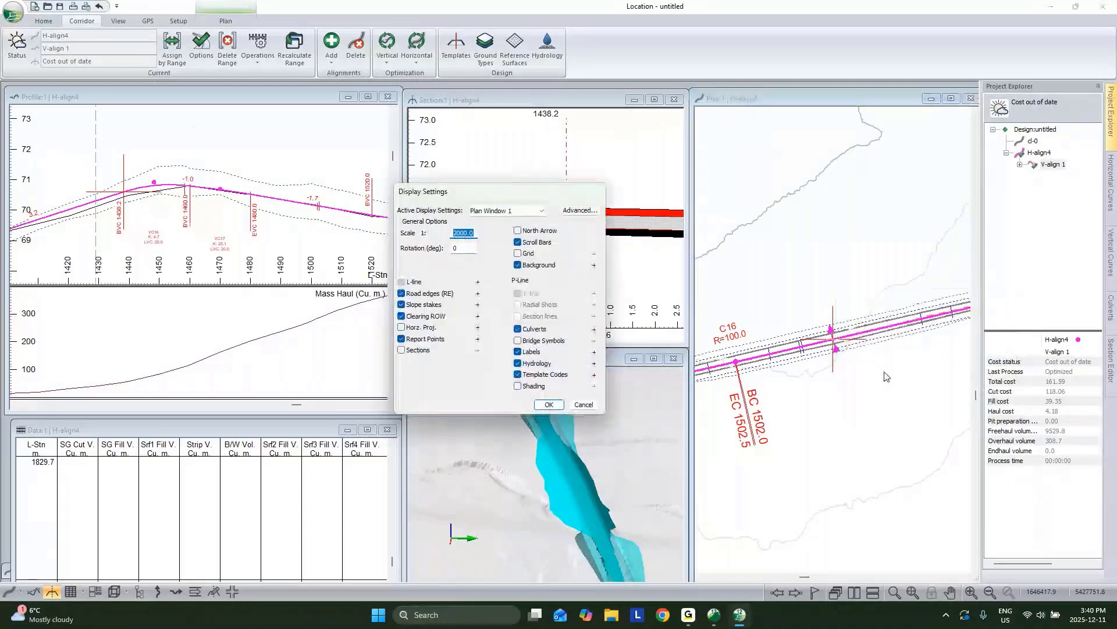
{"action": "left_click", "coordinate": [517, 386]}
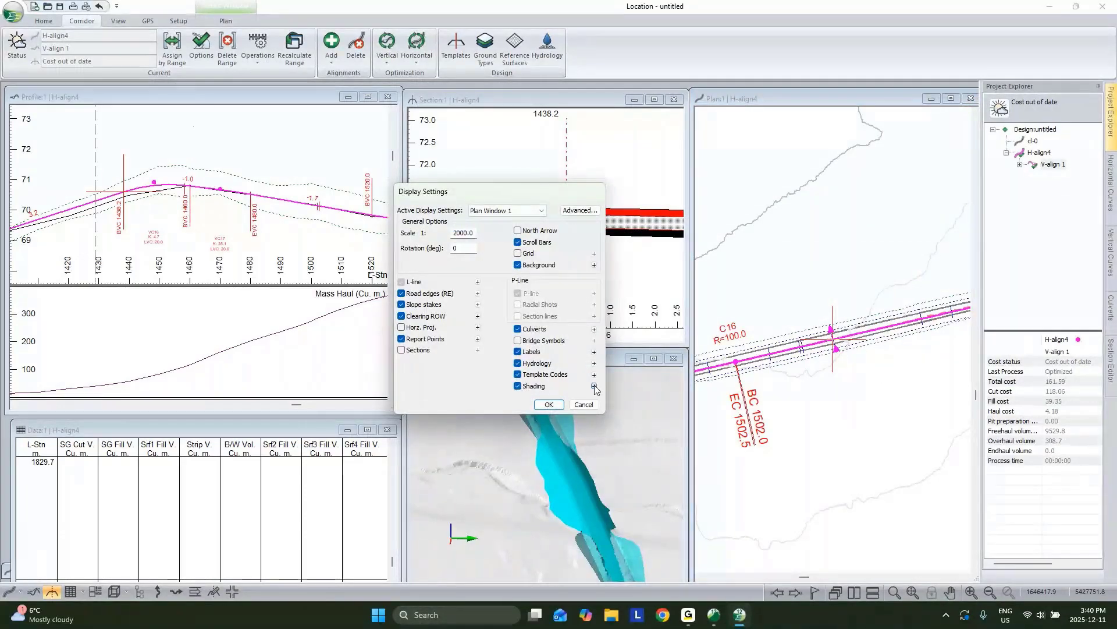
{"action": "left_click", "coordinate": [594, 386]}
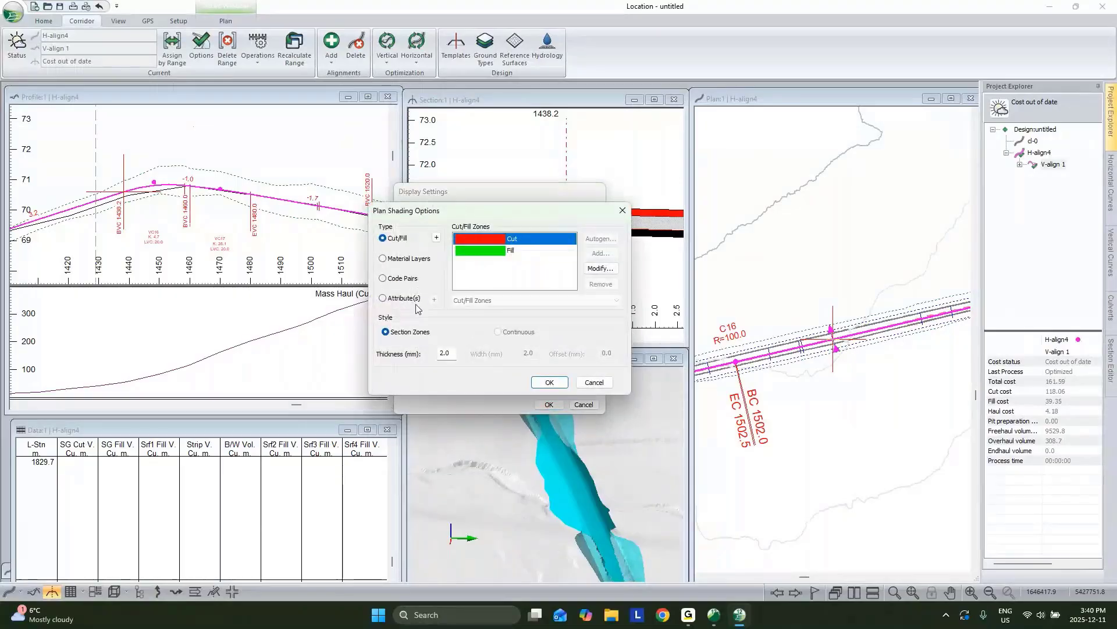
Step: Replace the Grade shading attribute with L-line Cut Dp. and add a new shading interval
{"action": "left_click", "coordinate": [383, 298]}
{"action": "left_click", "coordinate": [463, 300]}
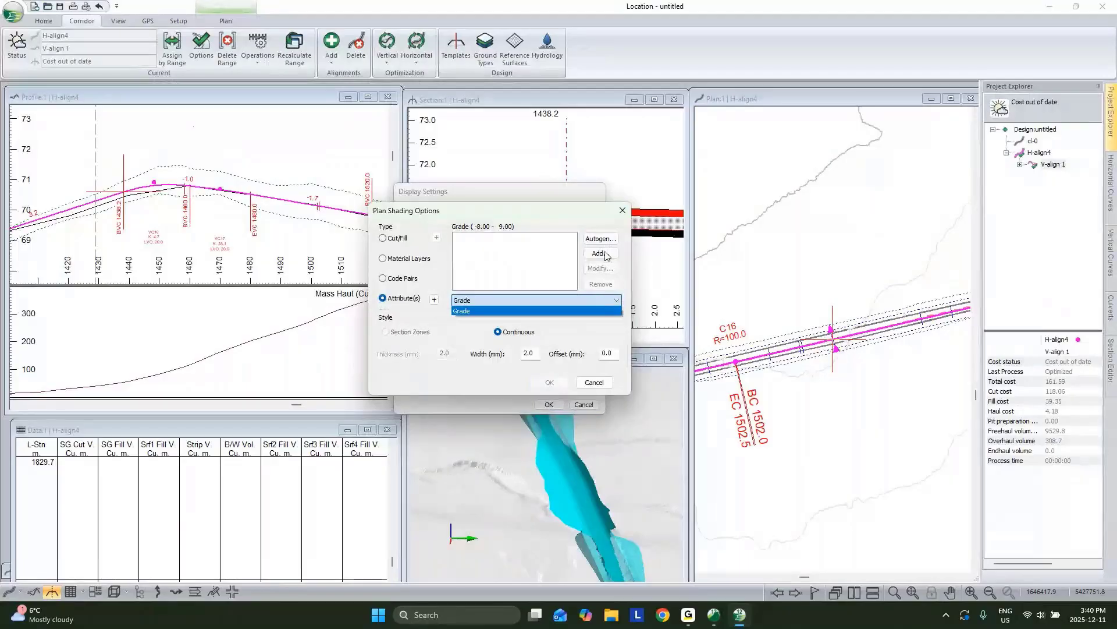
{"action": "left_click", "coordinate": [434, 302]}
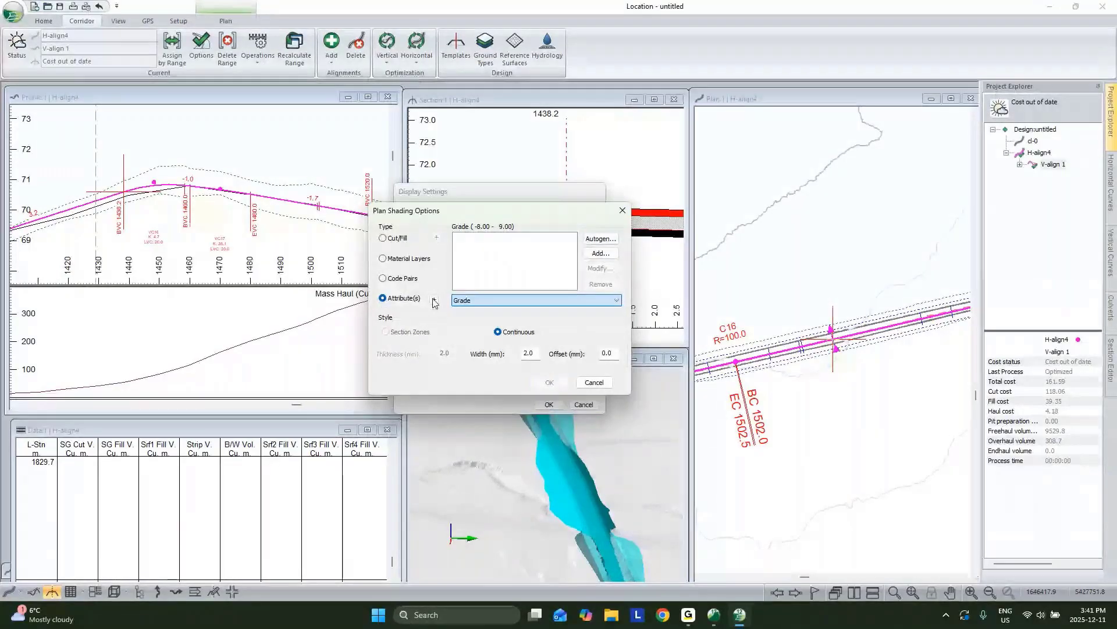
{"action": "left_click", "coordinate": [434, 302]}
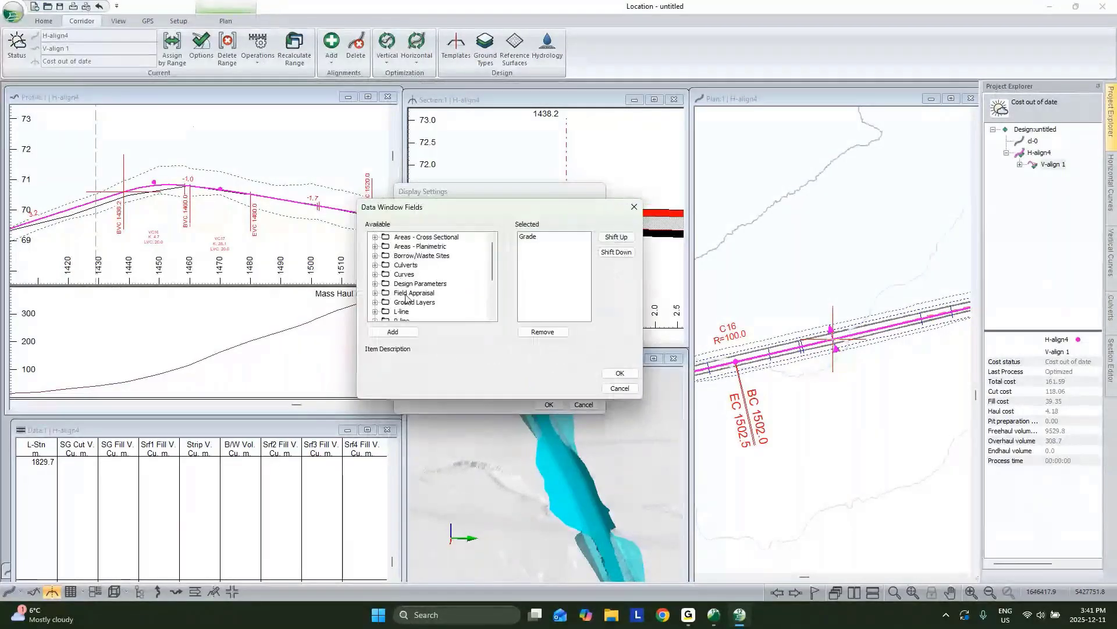
{"action": "scroll", "coordinate": [399, 256], "scroll_direction": "down", "scroll_amount": 1}
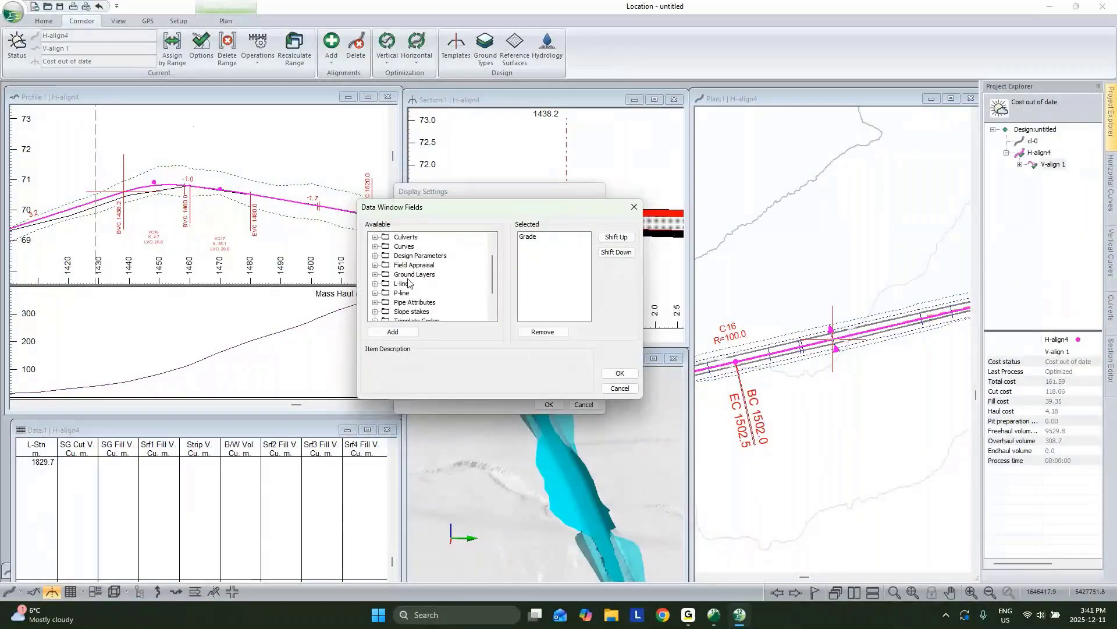
{"action": "scroll", "coordinate": [419, 288], "scroll_direction": "down", "scroll_amount": 2}
{"action": "scroll", "coordinate": [411, 276], "scroll_direction": "up", "scroll_amount": 1}
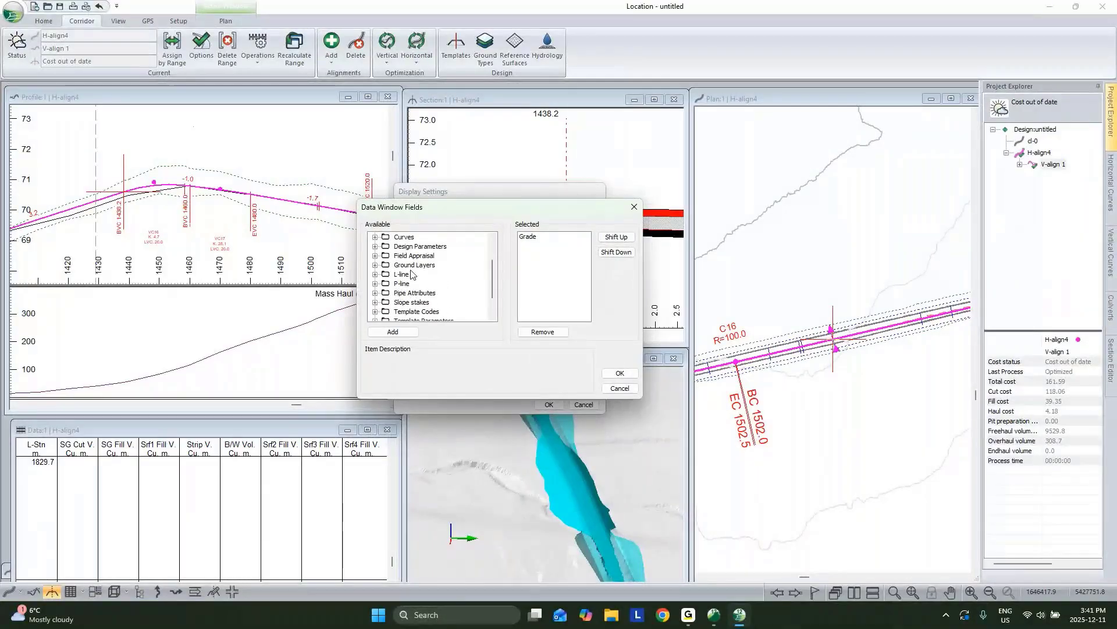
{"action": "double_click", "coordinate": [402, 274]}
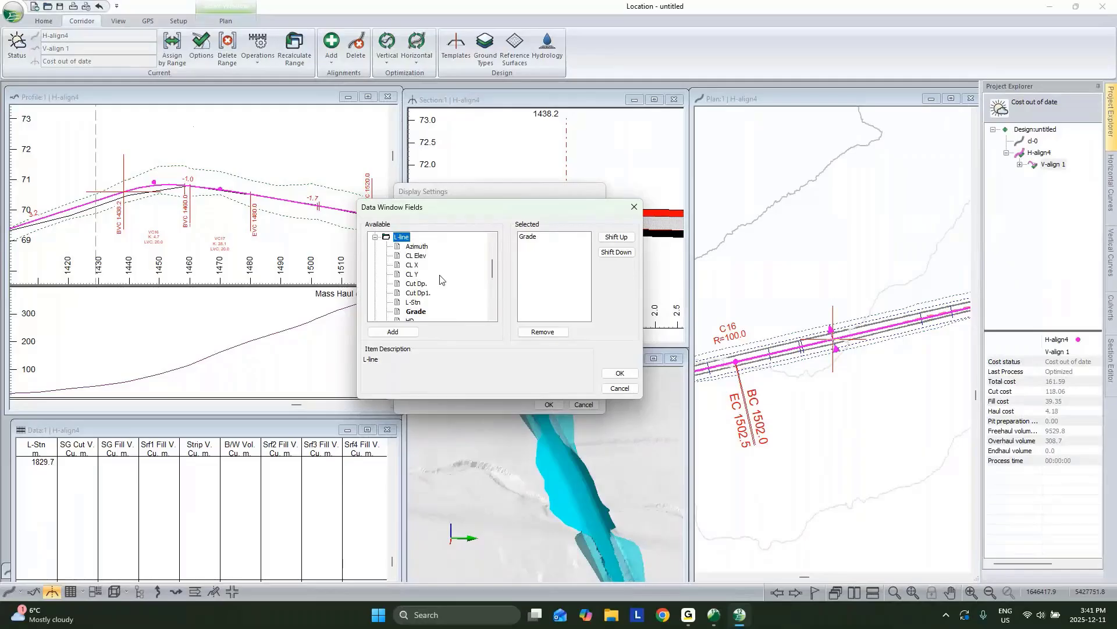
{"action": "scroll", "coordinate": [420, 311], "scroll_direction": "down", "scroll_amount": 3}
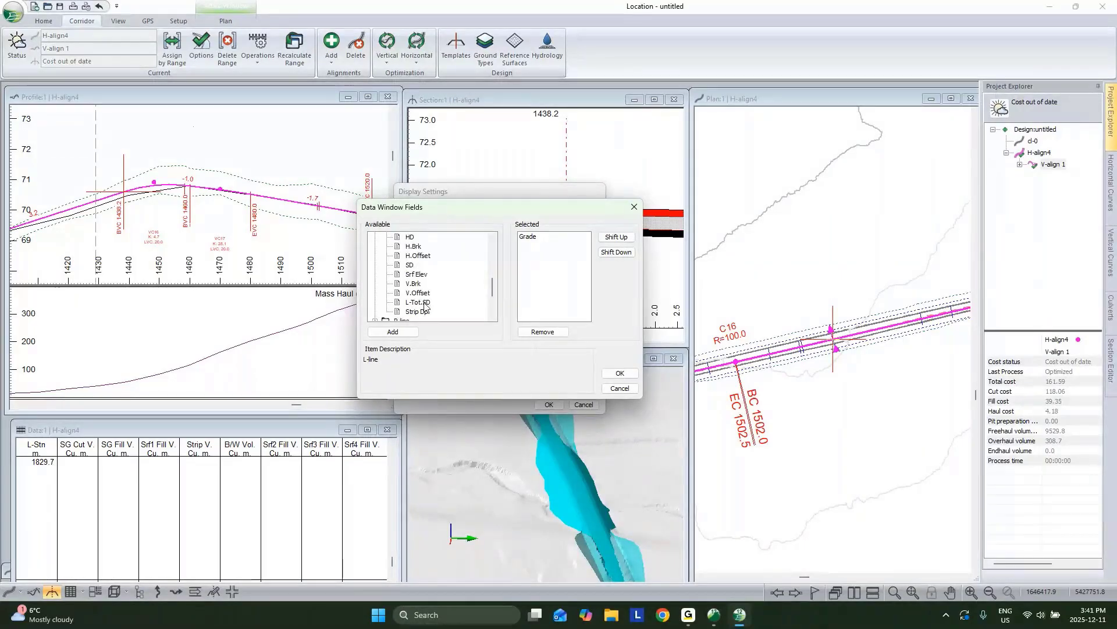
{"action": "scroll", "coordinate": [417, 261], "scroll_direction": "up", "scroll_amount": 2}
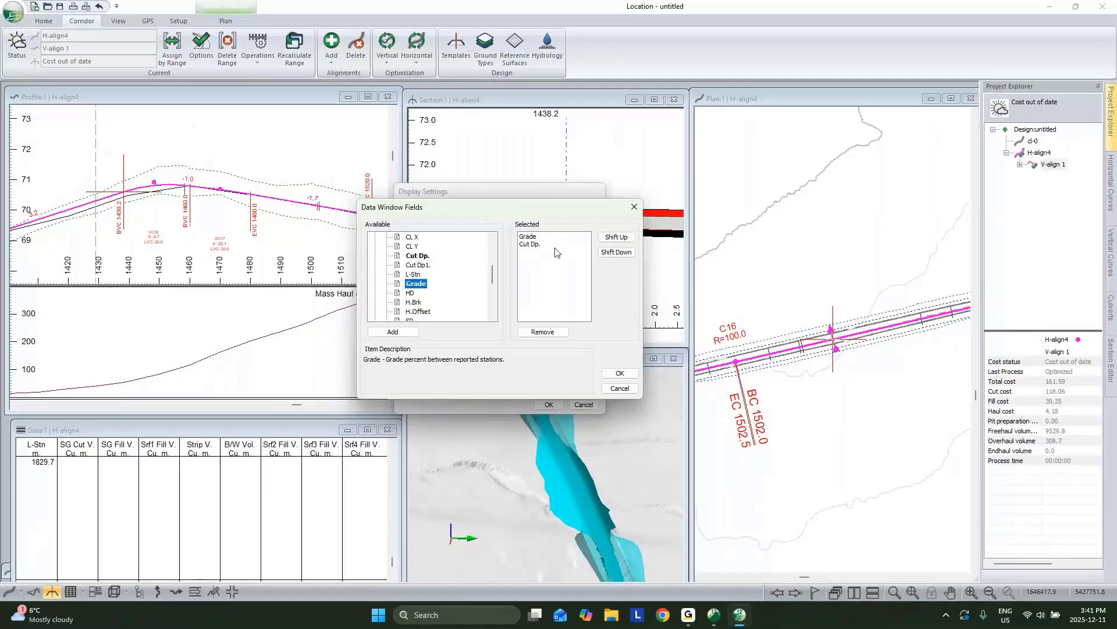
{"action": "left_click", "coordinate": [536, 236]}
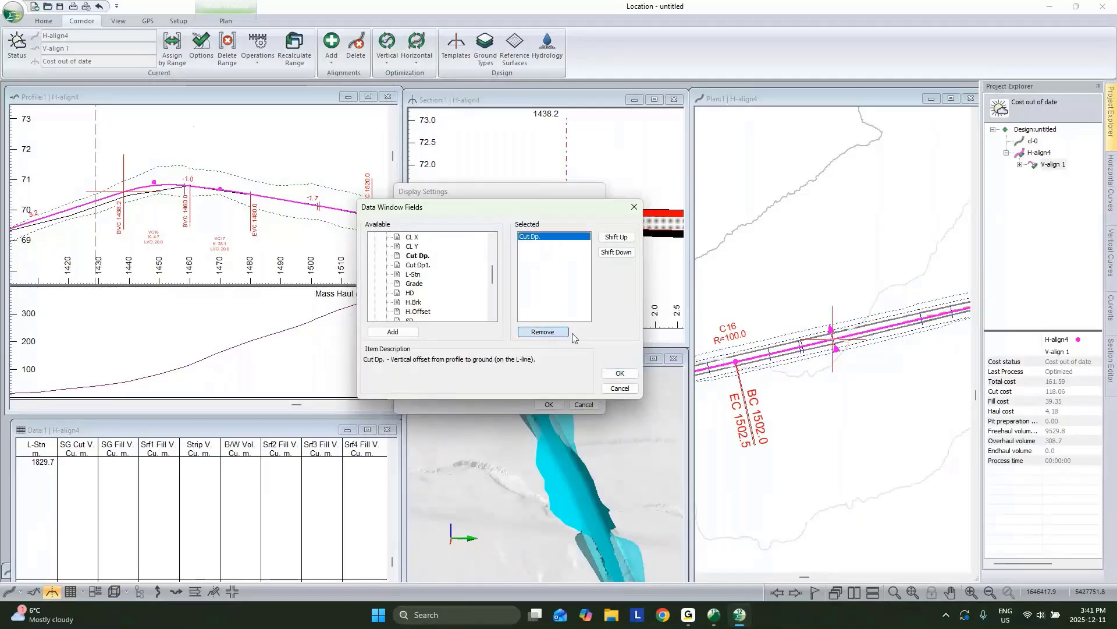
{"action": "left_click", "coordinate": [620, 373]}
{"action": "left_click", "coordinate": [601, 254]}
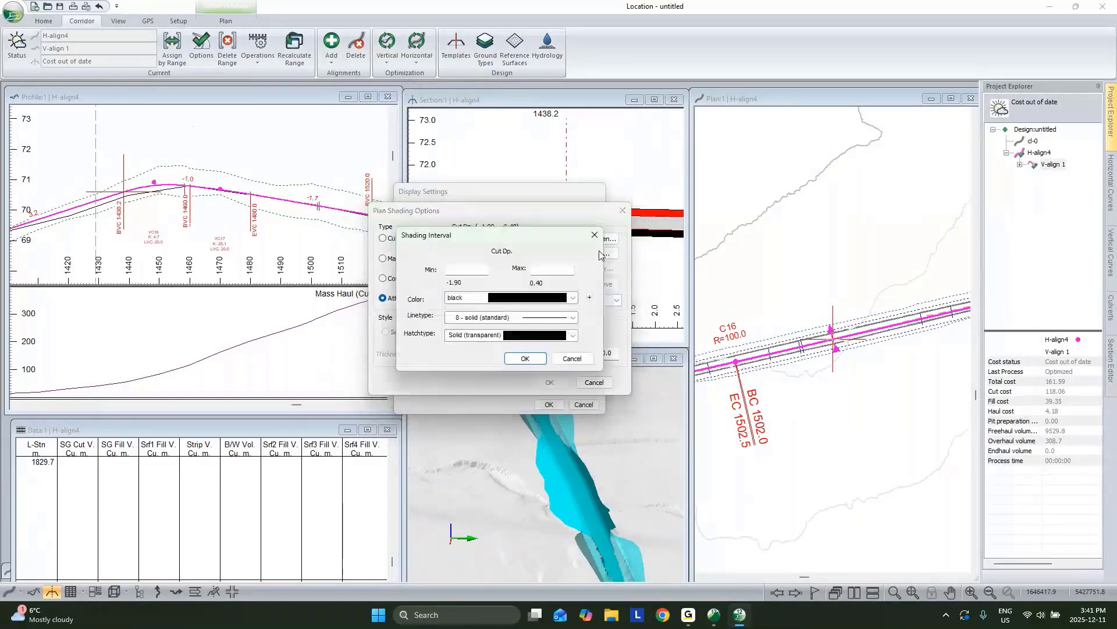
Step: Define a red Cut Dp. interval from -2.00 to -0.20 with a 5 mm shading width
{"action": "left_click", "coordinate": [460, 271]}
{"action": "type", "text": "-2"}
{"action": "left_click", "coordinate": [554, 271]}
{"action": "type", "text": "-.2"}
{"action": "left_click", "coordinate": [540, 298]}
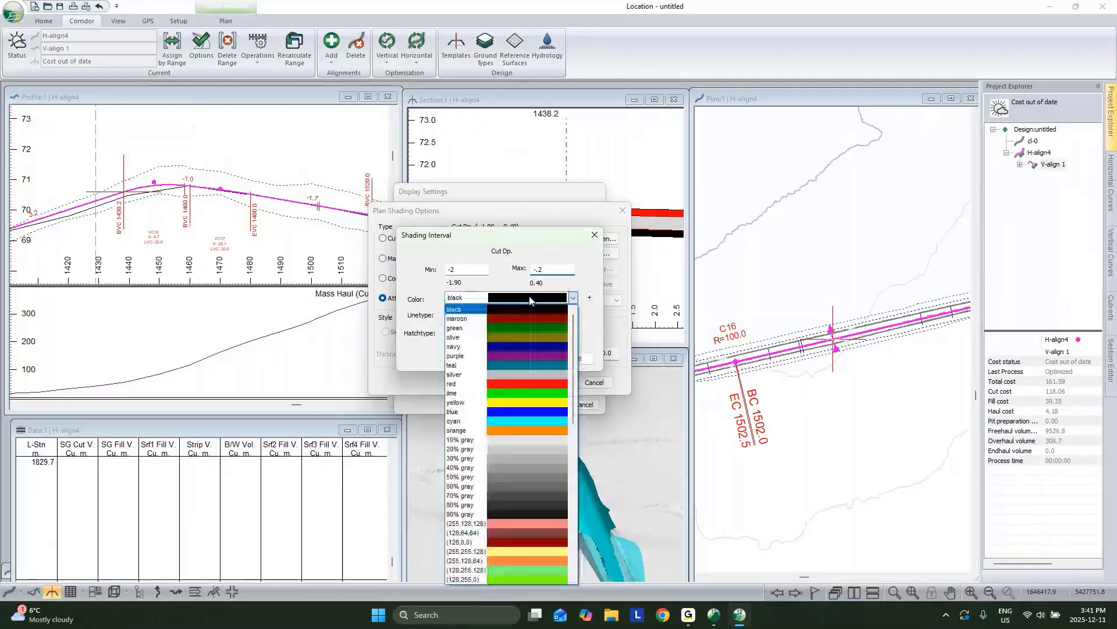
{"action": "left_click", "coordinate": [510, 379]}
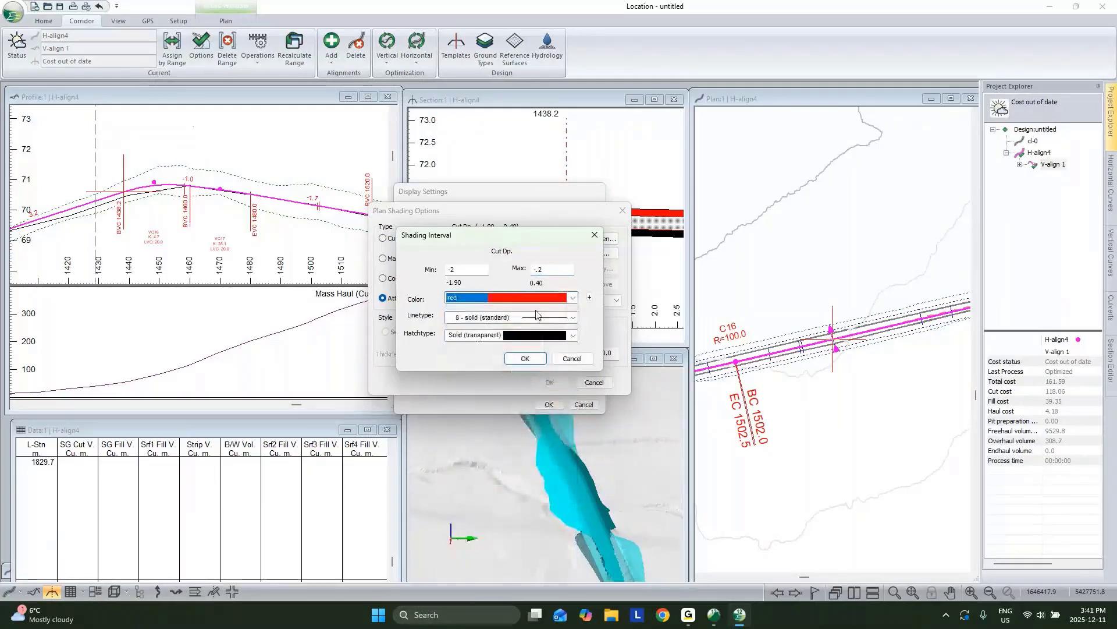
{"action": "left_click", "coordinate": [525, 358]}
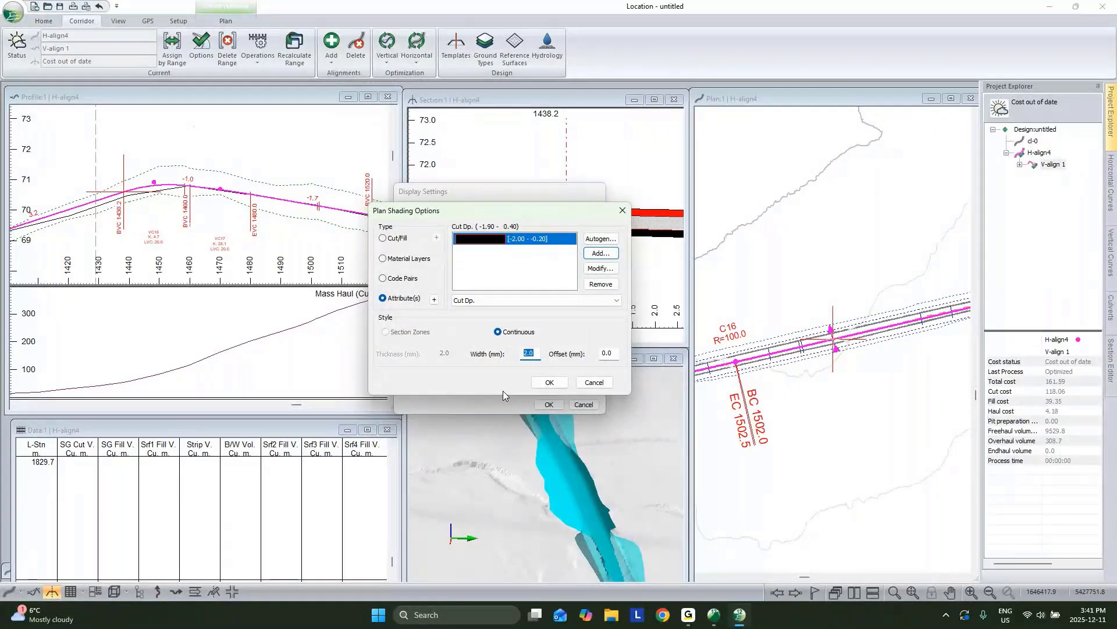
{"action": "type", "text": "5"}
{"action": "left_click", "coordinate": [550, 381]}
Step: Apply the plan shading and step the current station to 1508.7, then 1438.2
{"action": "left_click", "coordinate": [549, 405]}
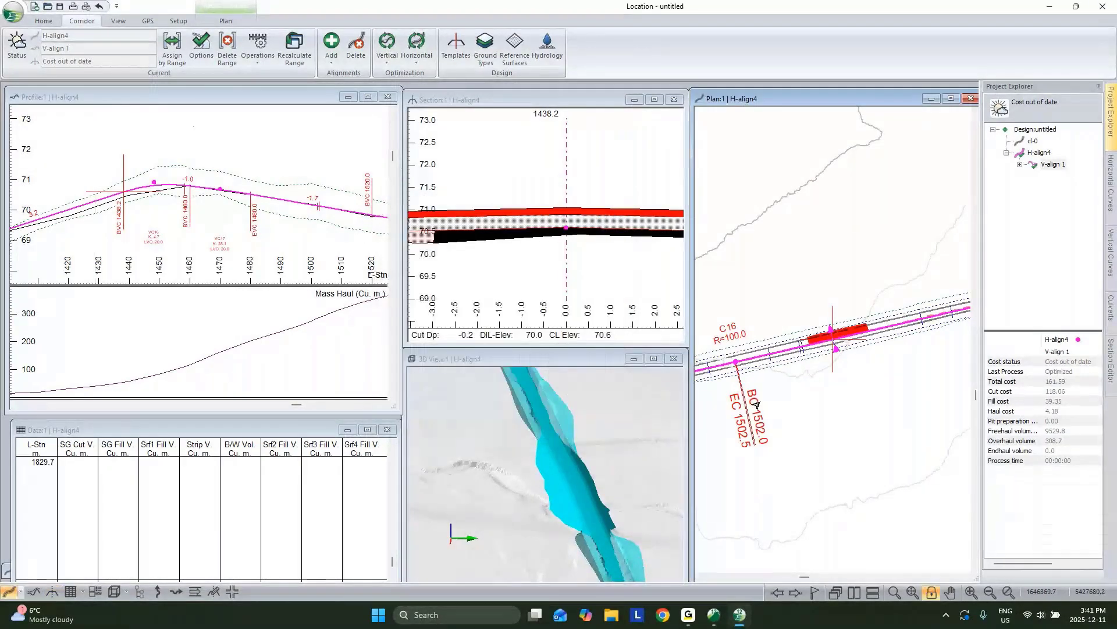
{"action": "scroll", "coordinate": [833, 347], "scroll_direction": "up", "scroll_amount": 3}
{"action": "scroll", "coordinate": [878, 324], "scroll_direction": "down", "scroll_amount": 3}
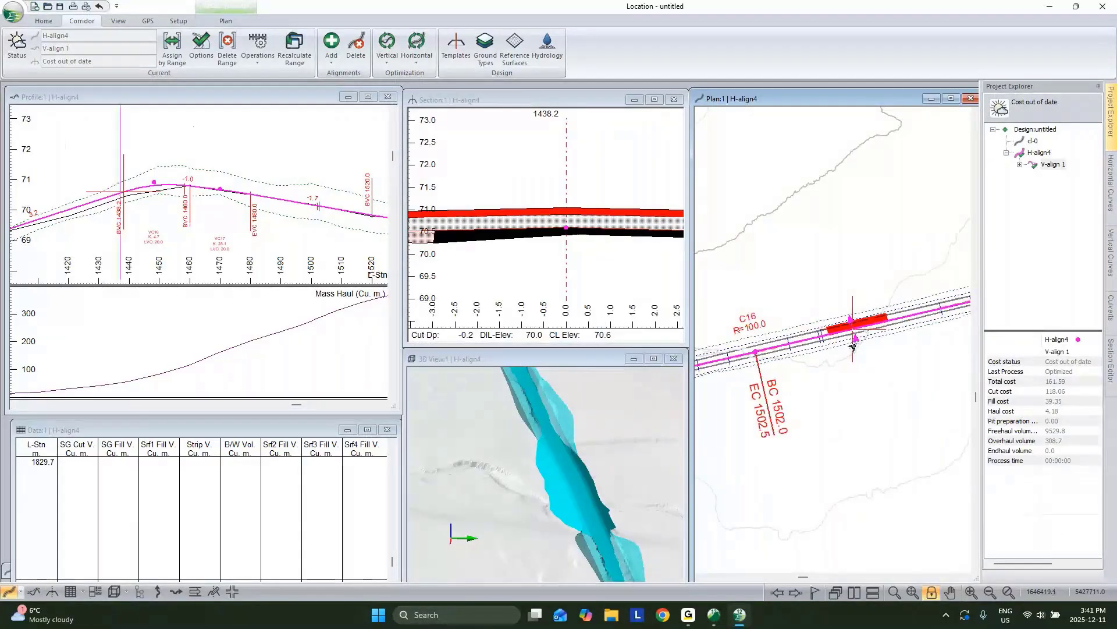
{"action": "mouse_move", "coordinate": [850, 347]}
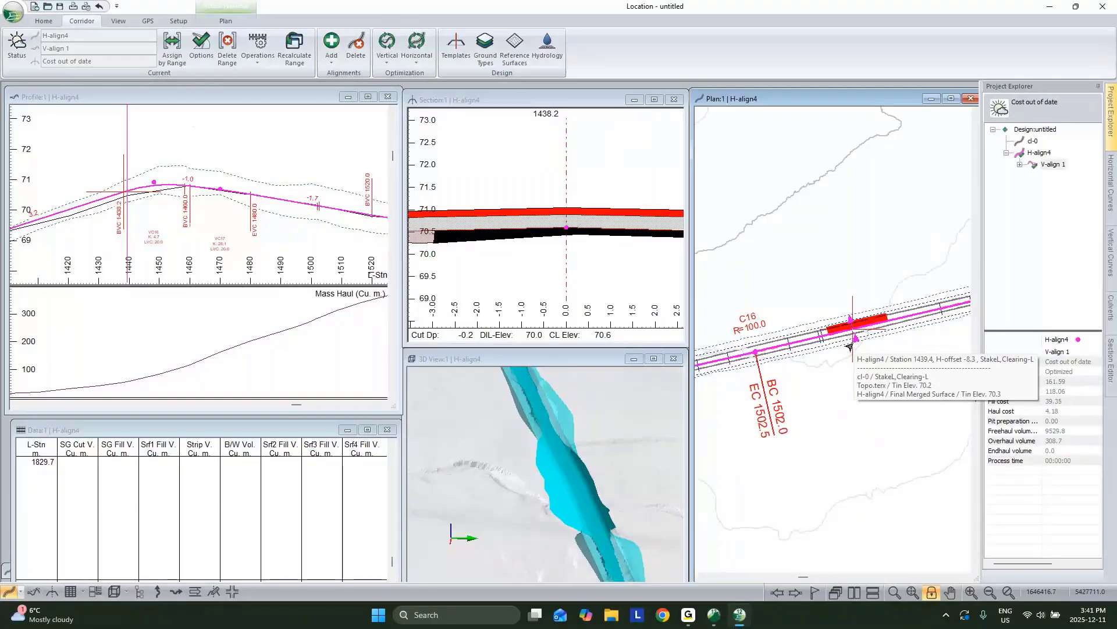
{"action": "scroll", "coordinate": [851, 347], "scroll_direction": "down", "scroll_amount": 3}
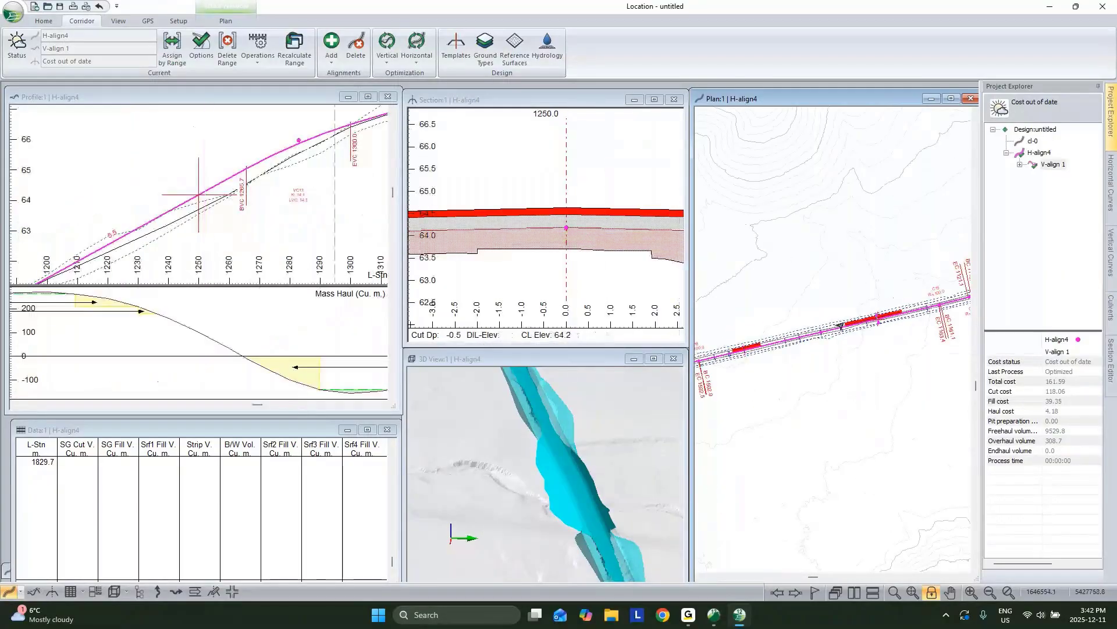
{"action": "scroll", "coordinate": [136, 182], "scroll_direction": "down", "scroll_amount": 1}
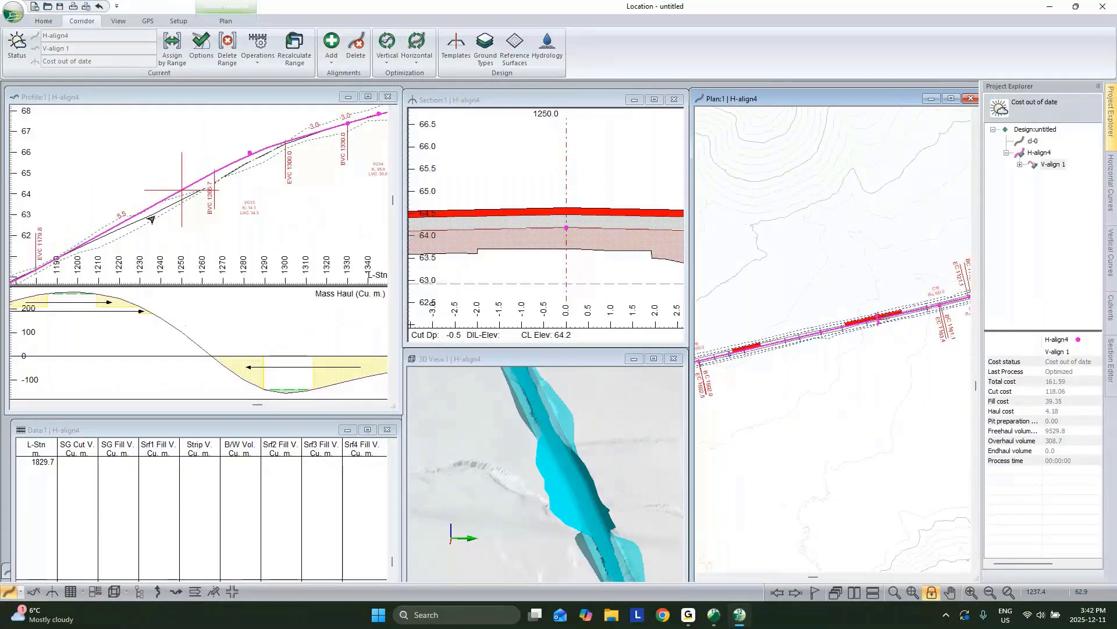
{"action": "scroll", "coordinate": [151, 219], "scroll_direction": "down", "scroll_amount": 2}
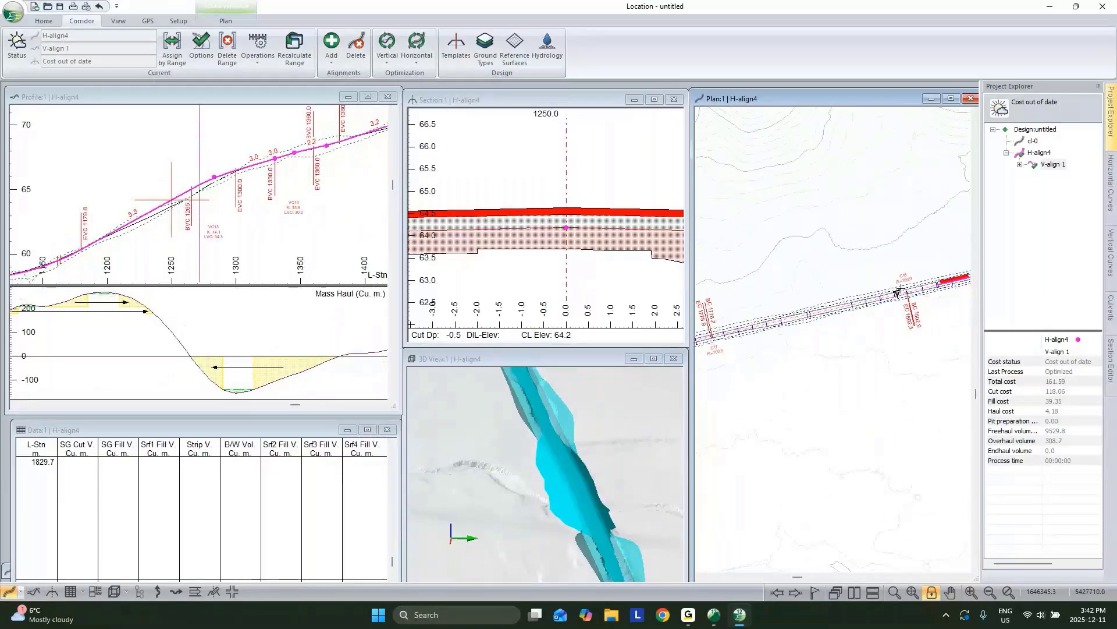
{"action": "left_click", "coordinate": [897, 293]}
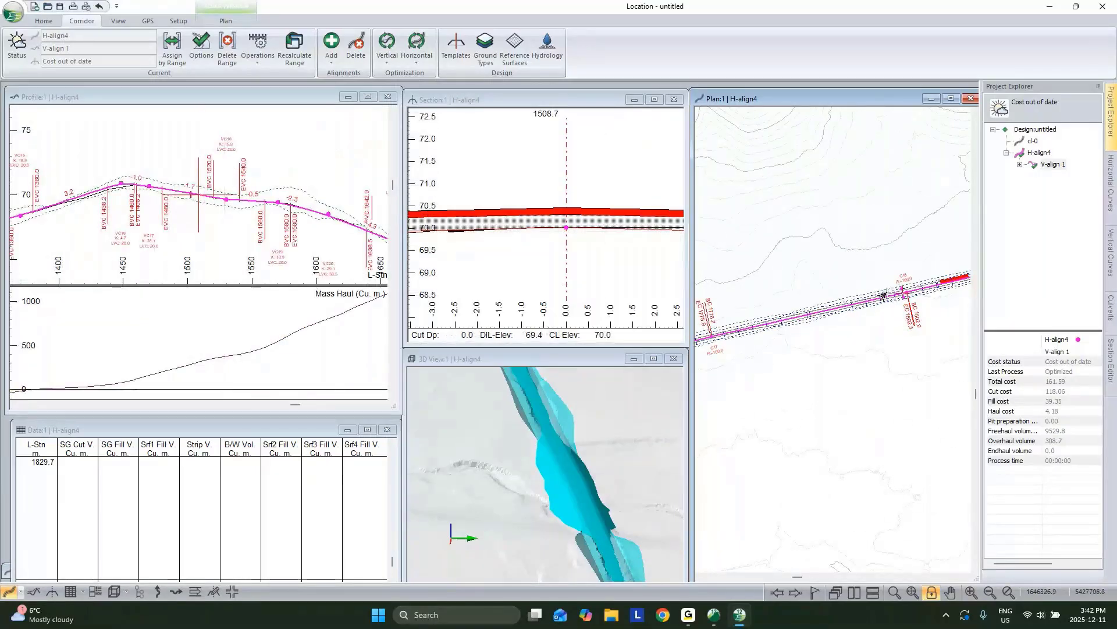
{"action": "left_click", "coordinate": [806, 308]}
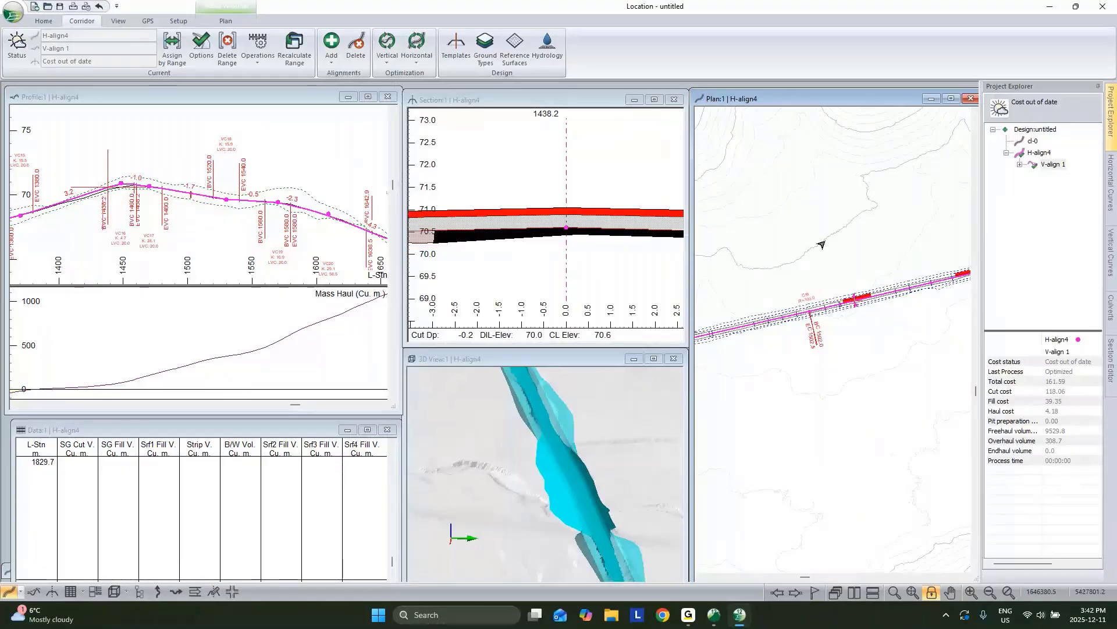
Step: Set the station to 1070.0 and pan the plan to H-align4's shaded early stations
{"action": "middle_click_drag", "start_coordinate": [956, 267], "coordinate": [786, 317]}
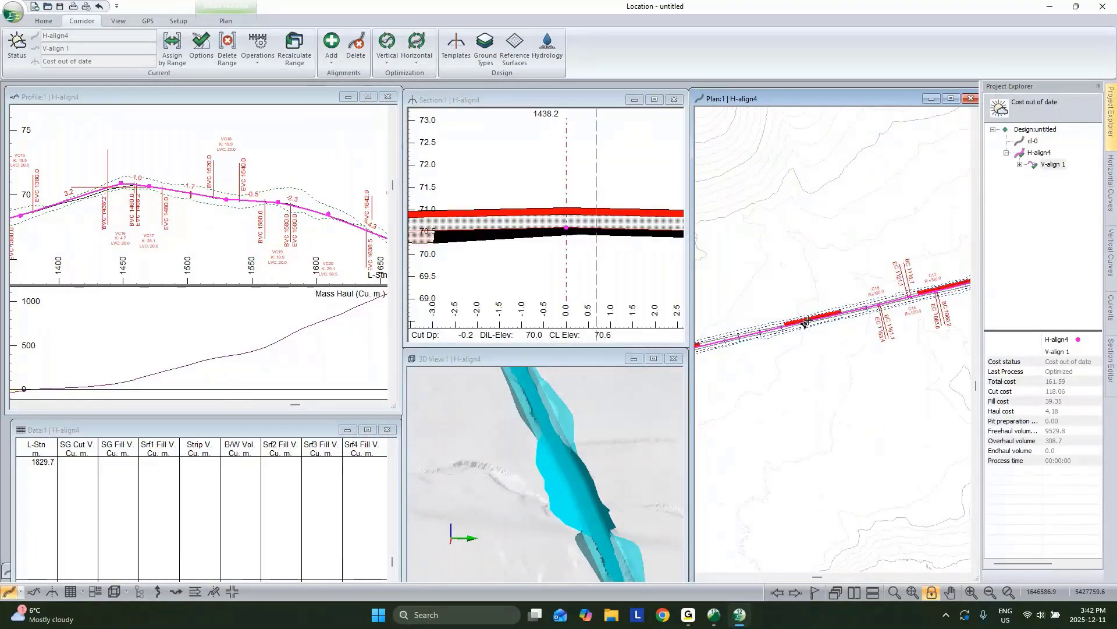
{"action": "left_click", "coordinate": [806, 323]}
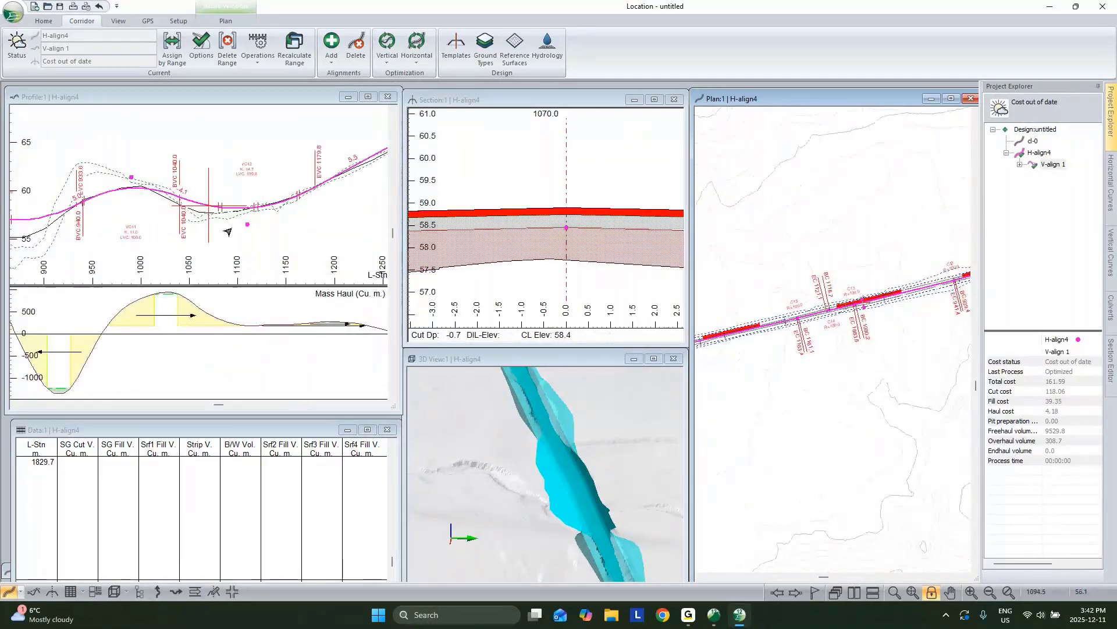
{"action": "scroll", "coordinate": [228, 232], "scroll_direction": "down", "scroll_amount": 2}
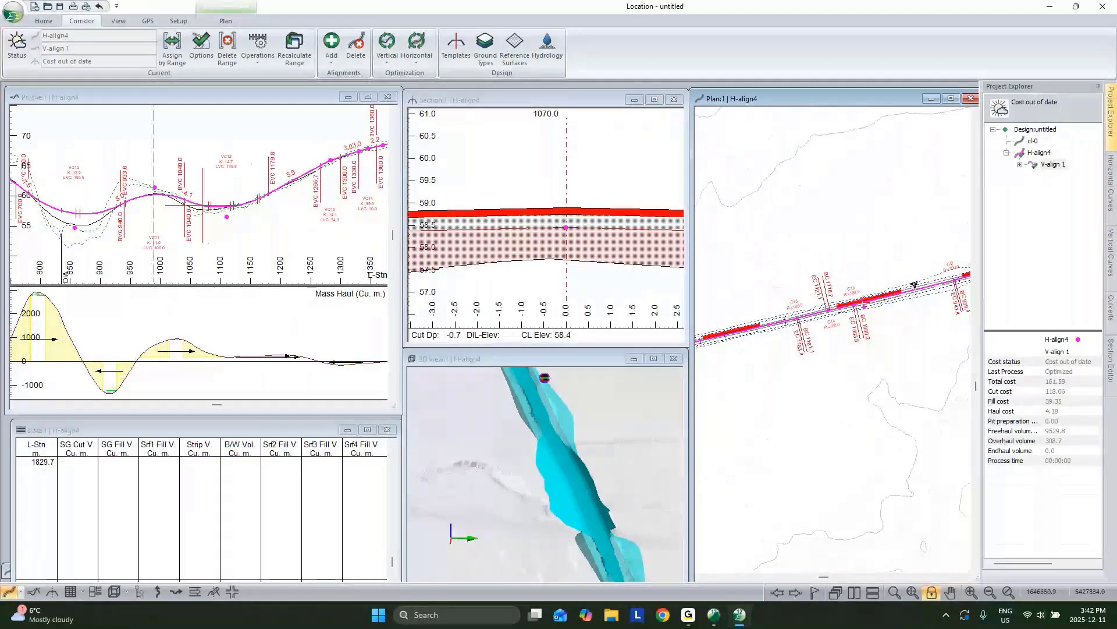
{"action": "middle_click_drag", "start_coordinate": [914, 285], "coordinate": [843, 324]}
{"action": "middle_click_drag", "start_coordinate": [957, 294], "coordinate": [822, 325]}
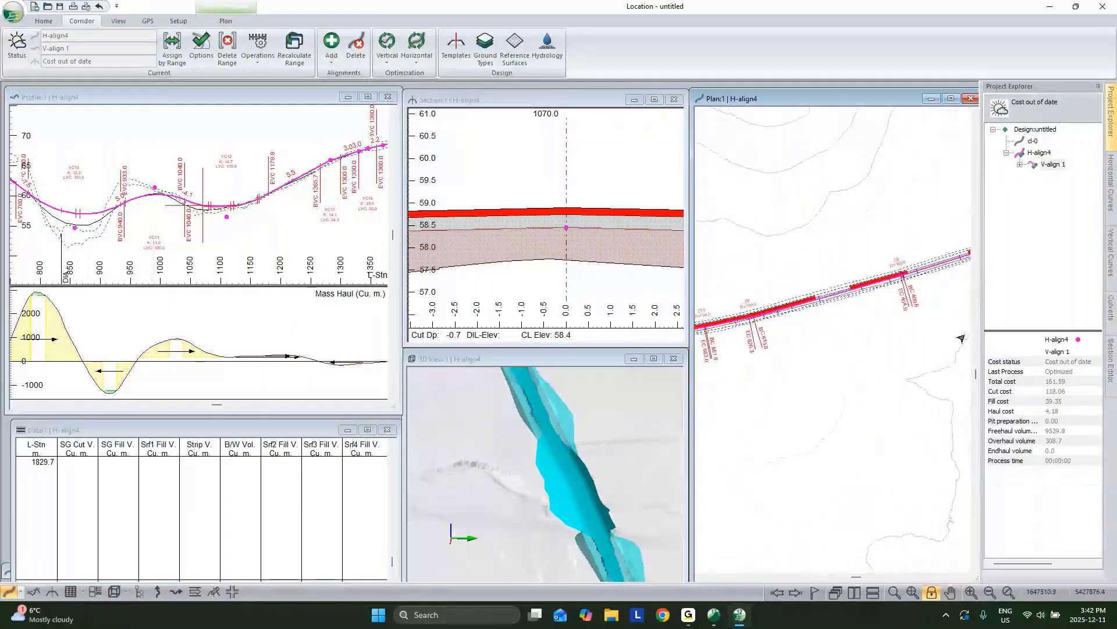
{"action": "middle_click_drag", "start_coordinate": [963, 337], "coordinate": [780, 394]}
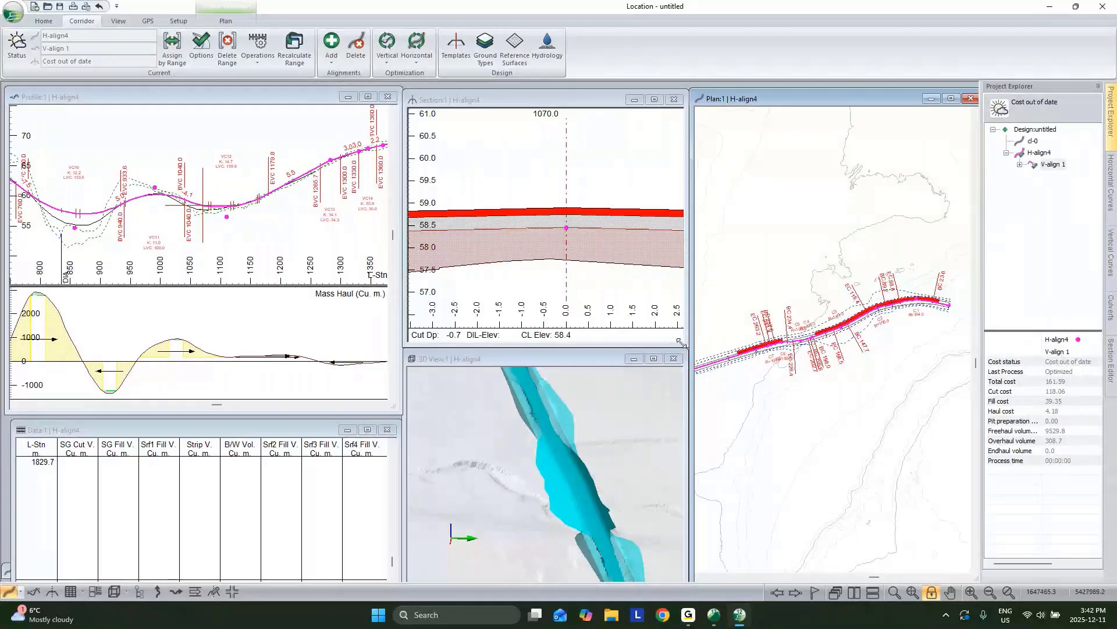
{"action": "scroll", "coordinate": [936, 285], "scroll_direction": "up", "scroll_amount": 2}
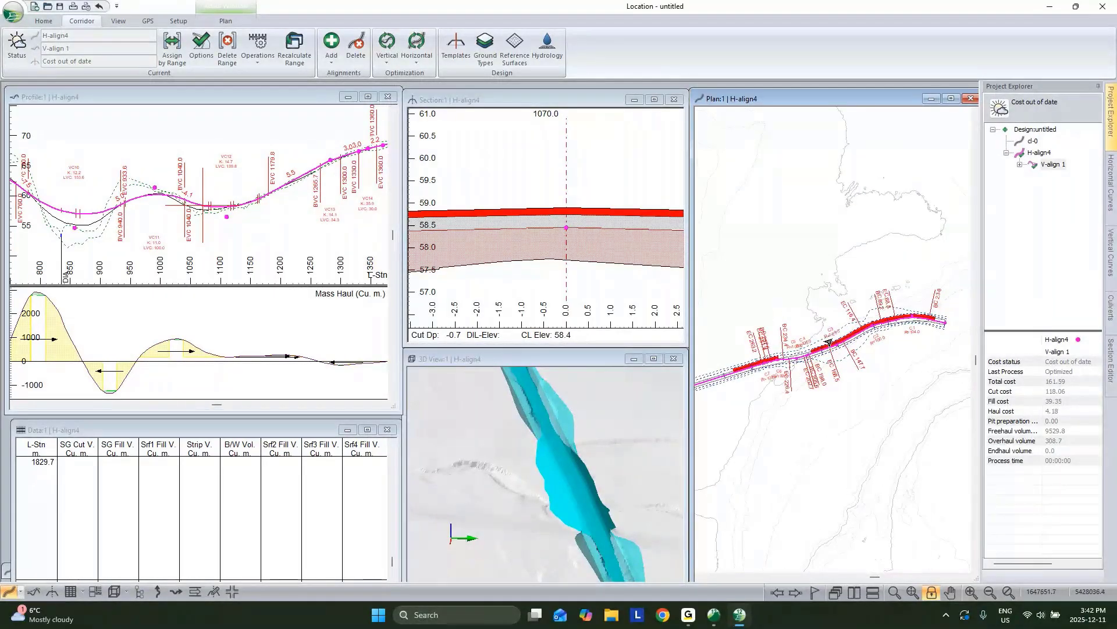
{"action": "mouse_move", "coordinate": [936, 286]}
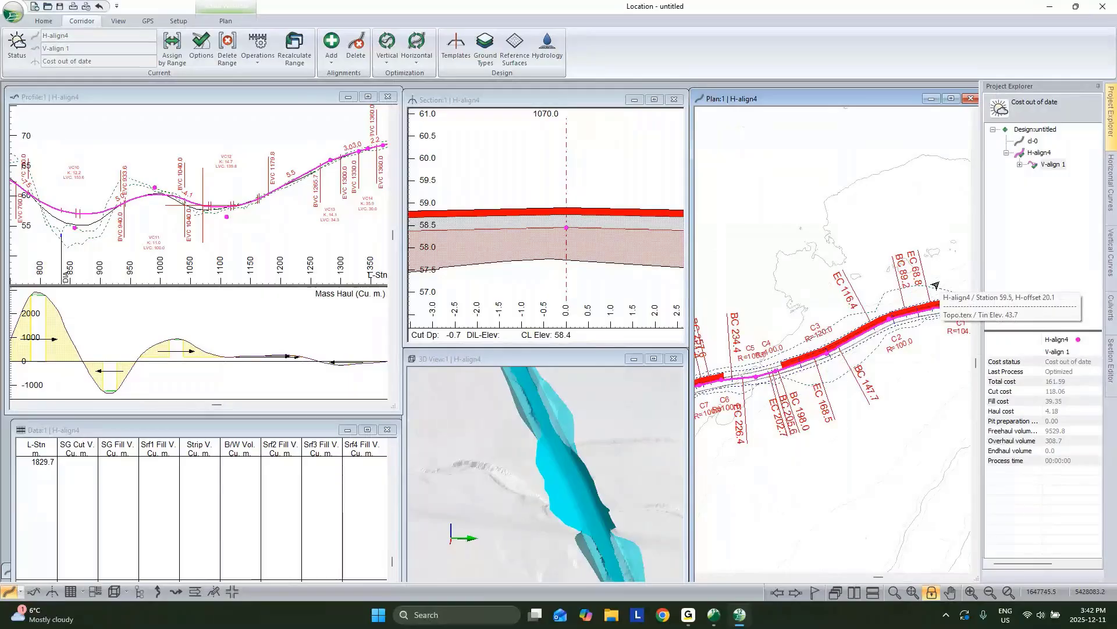
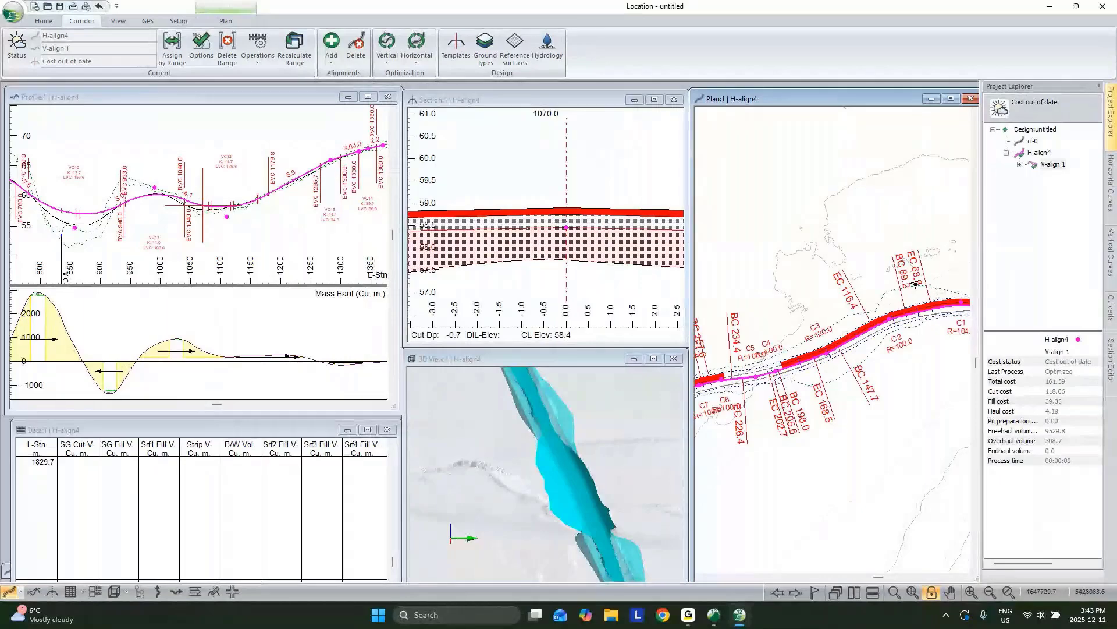
Step: Turn off Shading in the plan view's Display Settings so the road shows as linework only
{"action": "right_click", "coordinate": [856, 239]}
{"action": "left_click", "coordinate": [907, 317]}
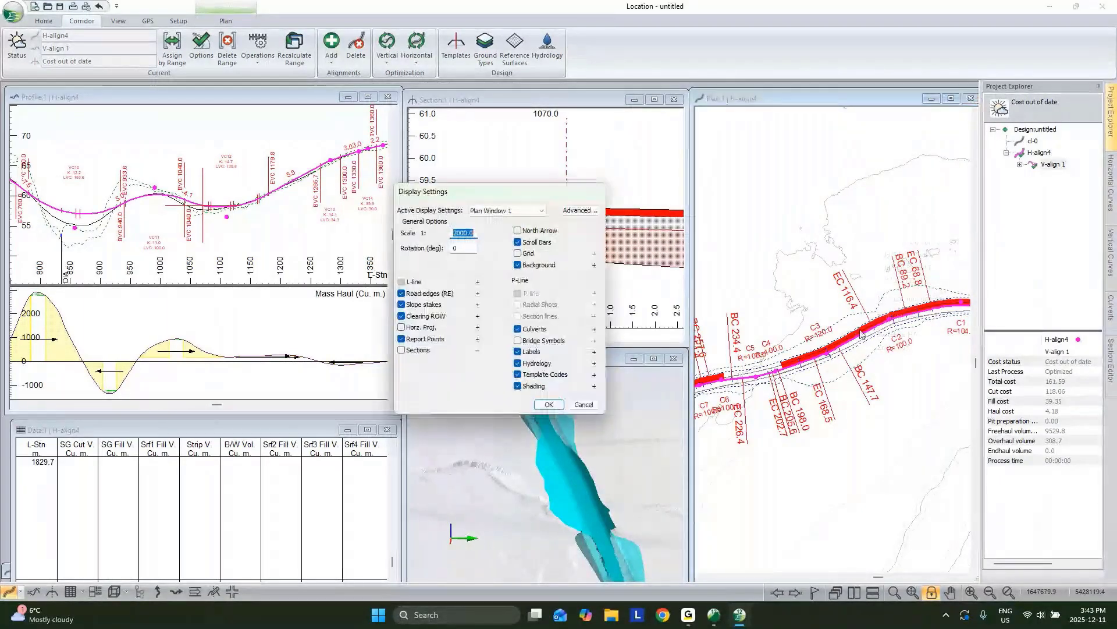
{"action": "left_click", "coordinate": [518, 386]}
{"action": "left_click", "coordinate": [549, 404]}
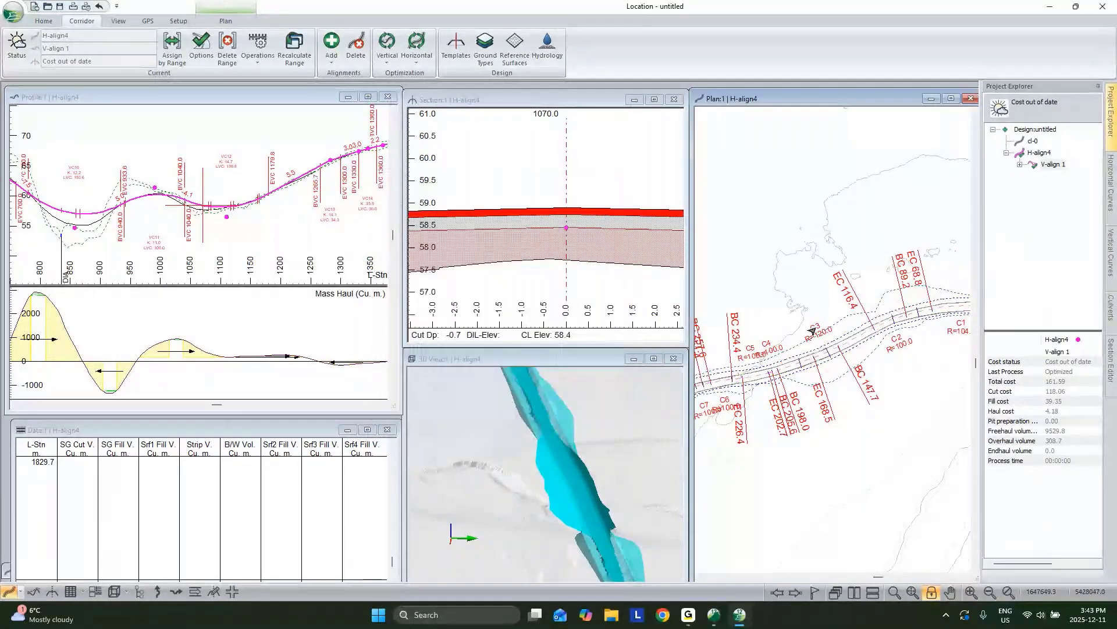
{"action": "left_click", "coordinate": [655, 367]}
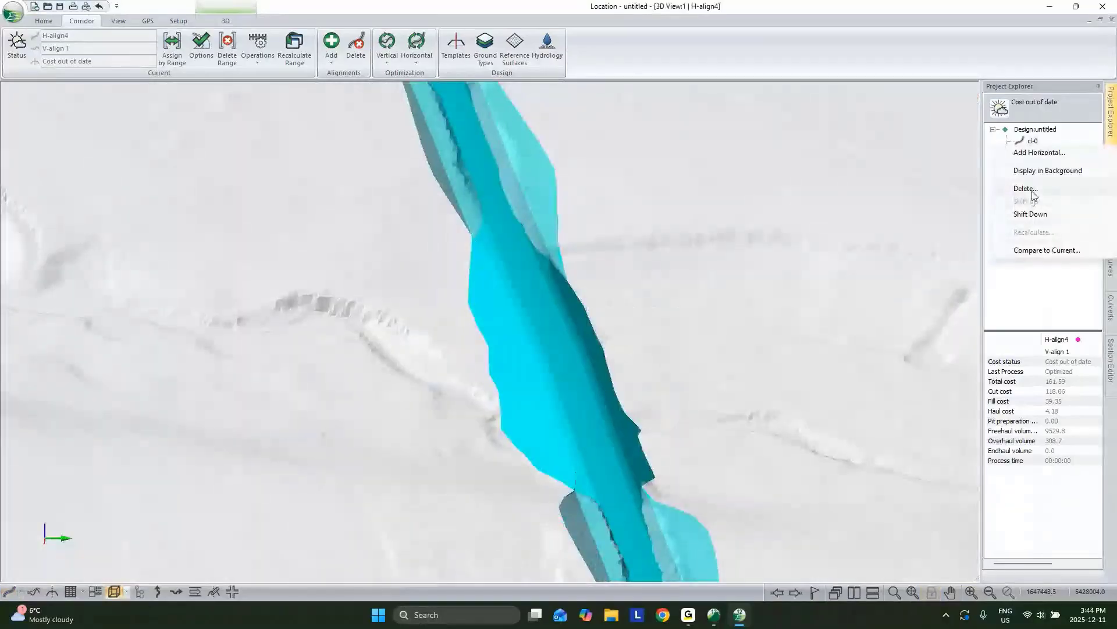
Step: Delete alignment d-0 from the design, accepting that it cannot be undone
{"action": "left_click", "coordinate": [1033, 190]}
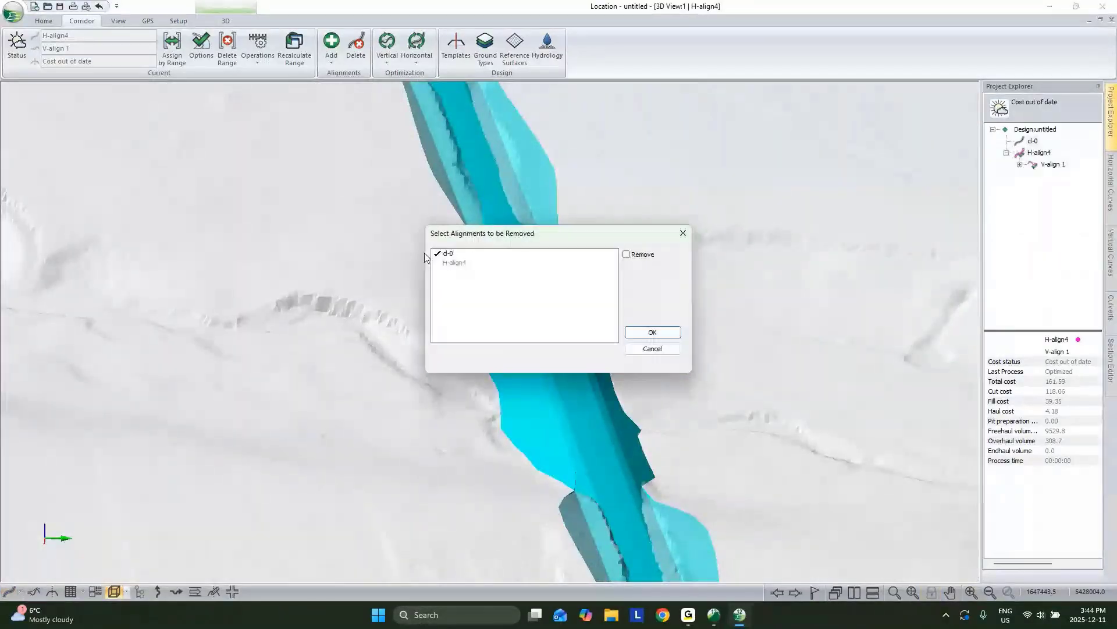
{"action": "left_click", "coordinate": [652, 331]}
{"action": "left_click", "coordinate": [610, 337]}
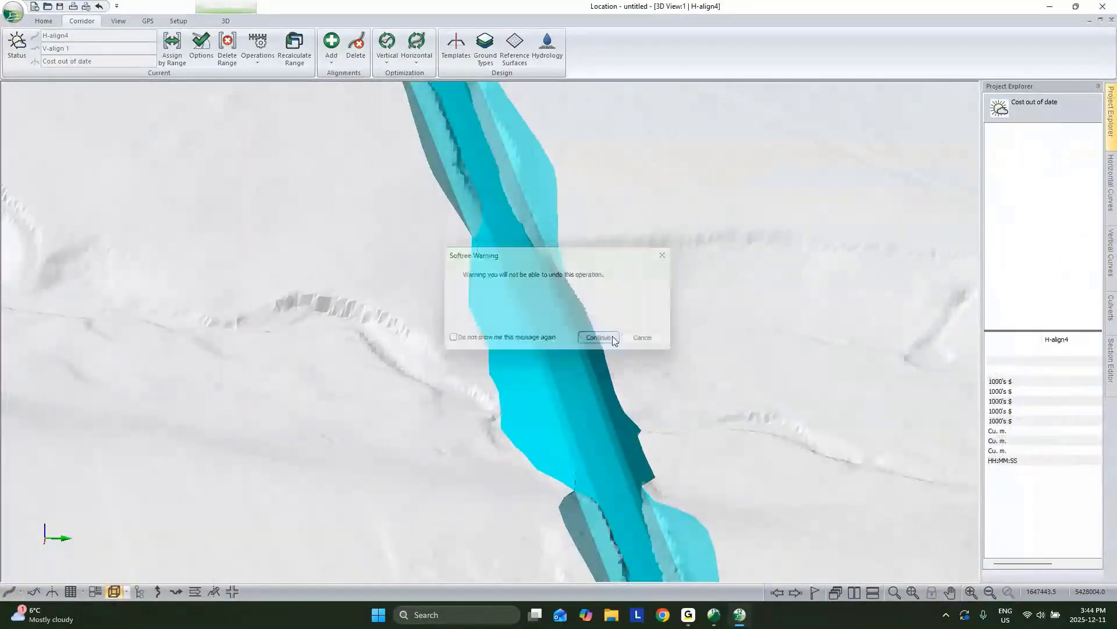
Step: Orbit and reframe the 3D view so the corridor runs horizontally across the terrain
{"action": "scroll", "coordinate": [688, 290], "scroll_direction": "down", "scroll_amount": 4}
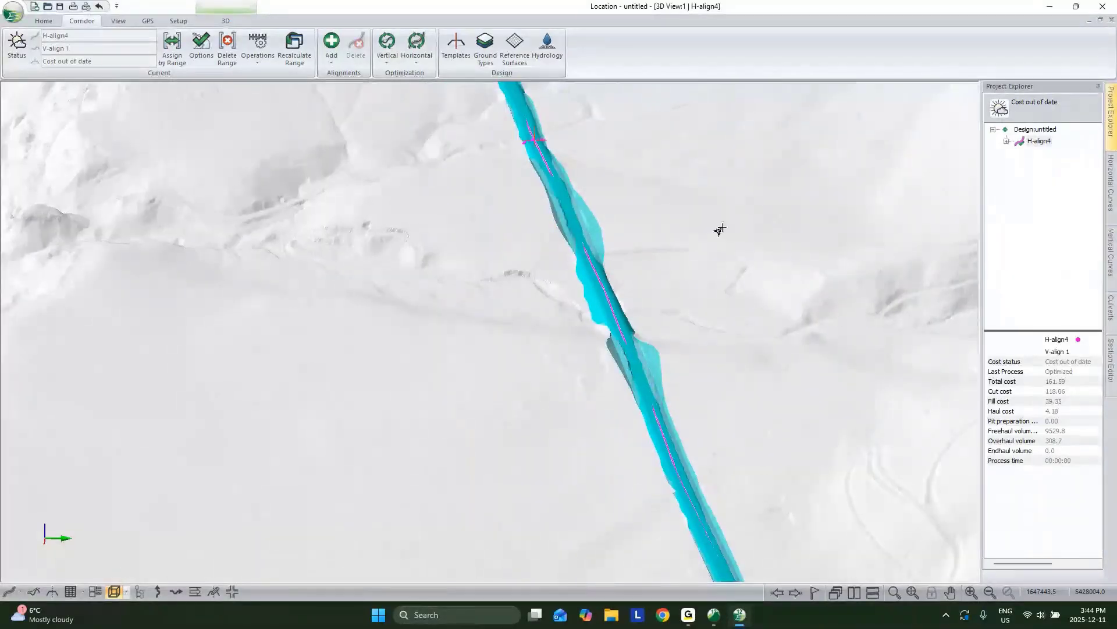
{"action": "middle_click_drag", "start_coordinate": [678, 145], "coordinate": [611, 339]}
{"action": "left_click_drag", "start_coordinate": [611, 339], "coordinate": [928, 367]}
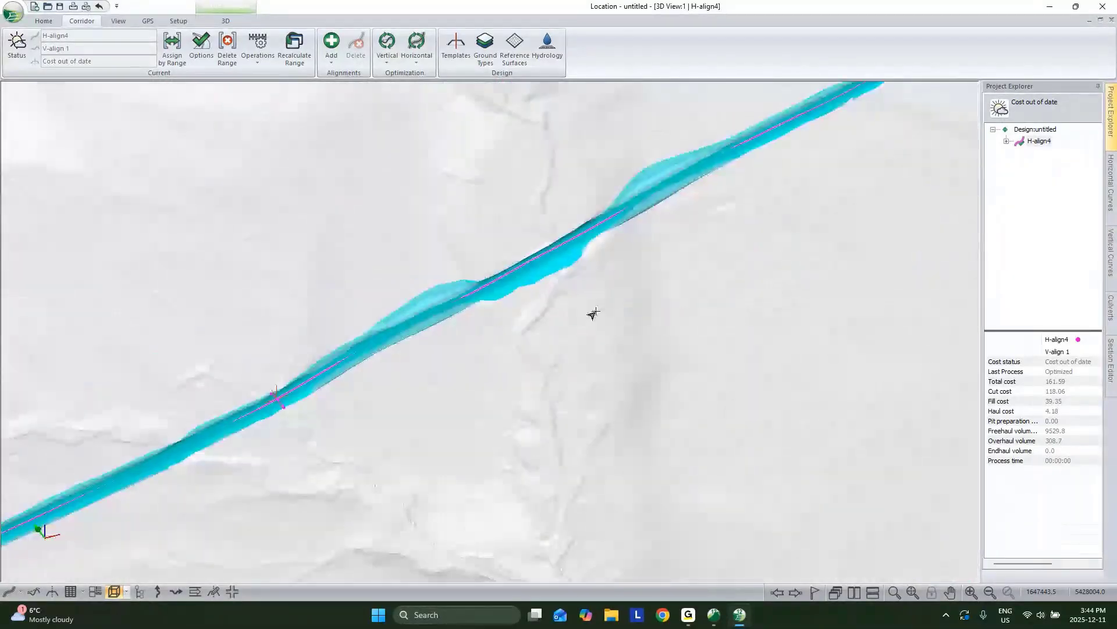
{"action": "scroll", "coordinate": [594, 314], "scroll_direction": "down", "scroll_amount": 2}
{"action": "middle_click_drag", "start_coordinate": [594, 314], "coordinate": [751, 366]}
{"action": "left_click_drag", "start_coordinate": [748, 370], "coordinate": [550, 349]}
{"action": "scroll", "coordinate": [605, 384], "scroll_direction": "down", "scroll_amount": 3}
{"action": "middle_click_drag", "start_coordinate": [646, 406], "coordinate": [630, 346]}
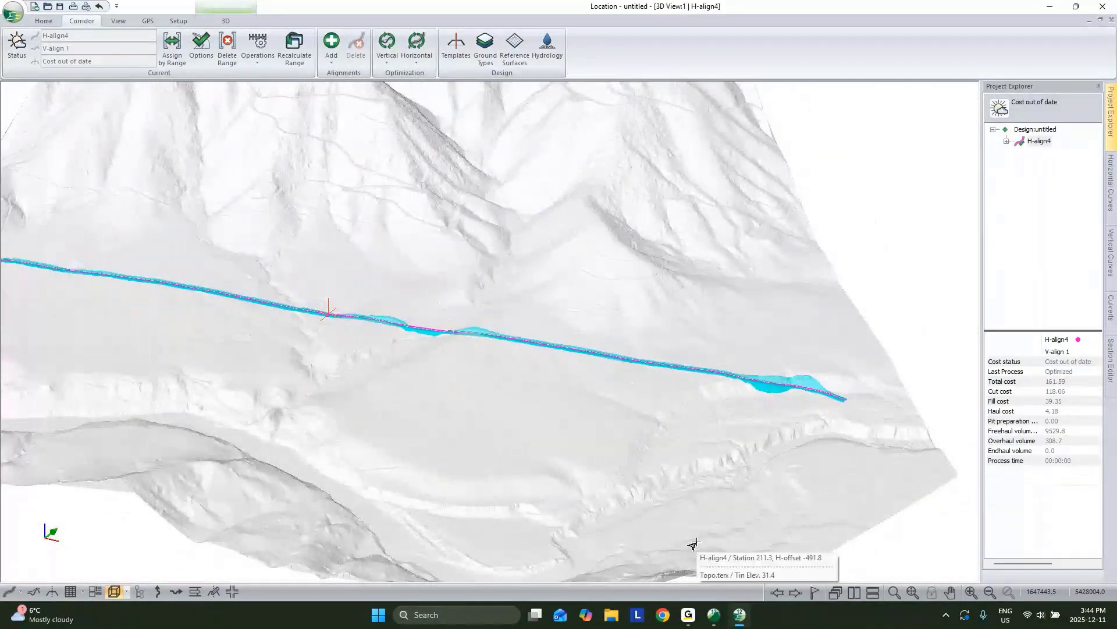
Step: Minimize the Location and Terrain windows to reveal the desktop
{"action": "left_click", "coordinate": [714, 617]}
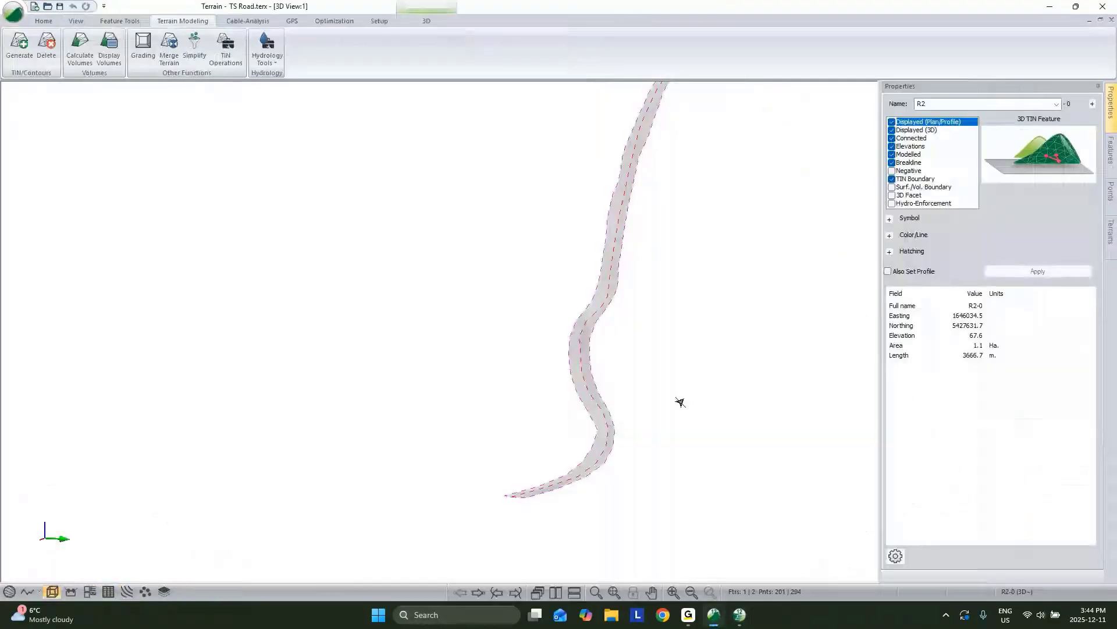
{"action": "left_click", "coordinate": [714, 617]}
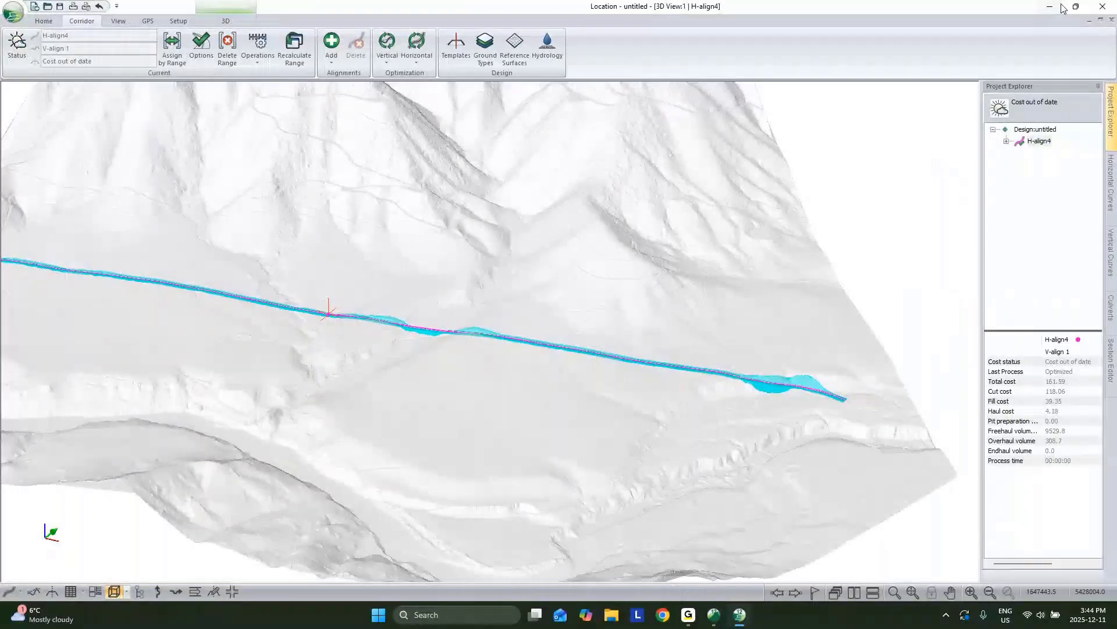
{"action": "left_click", "coordinate": [714, 617]}
Step: Open Topo.terx from the Overlay and widening folder, dismissing the newer-version warning
{"action": "double_click", "coordinate": [34, 19]}
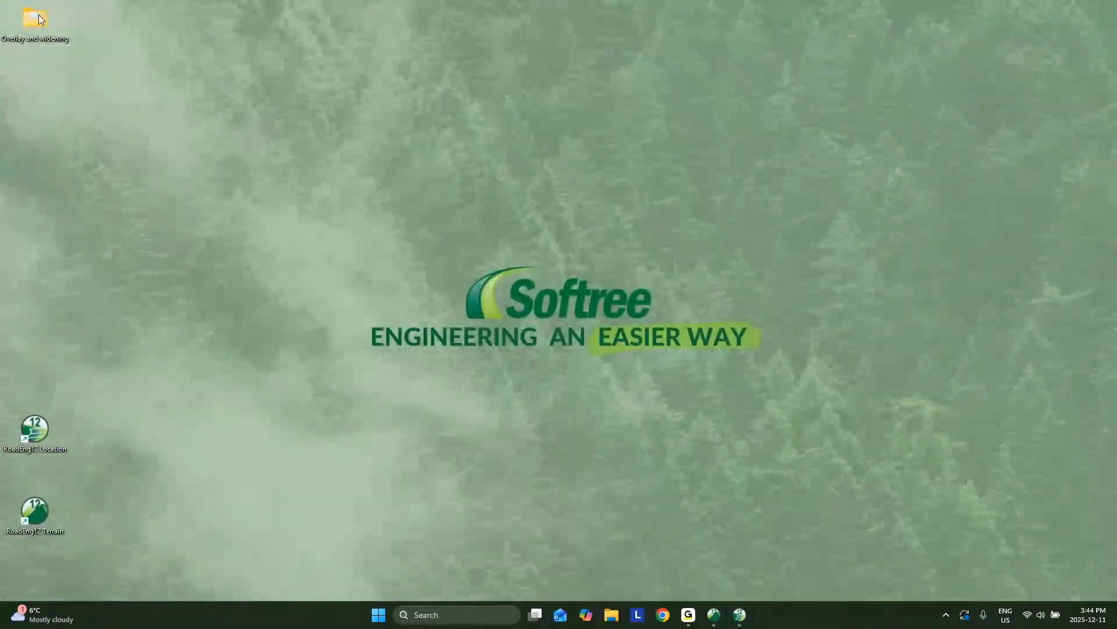
{"action": "left_click_drag", "start_coordinate": [836, 435], "coordinate": [613, 230]}
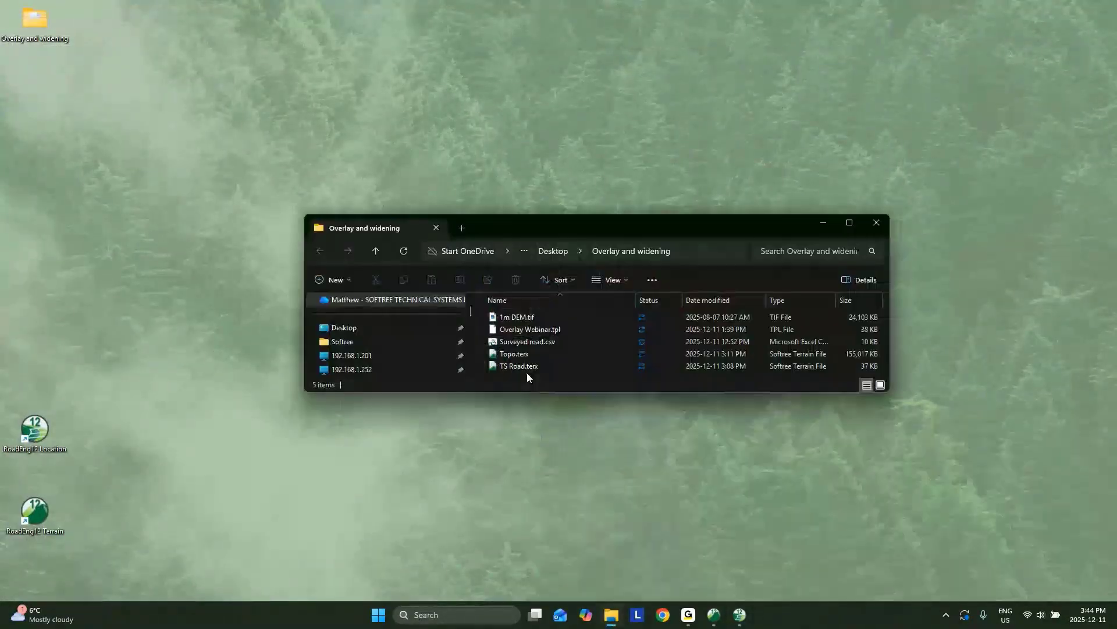
{"action": "left_click", "coordinate": [514, 355]}
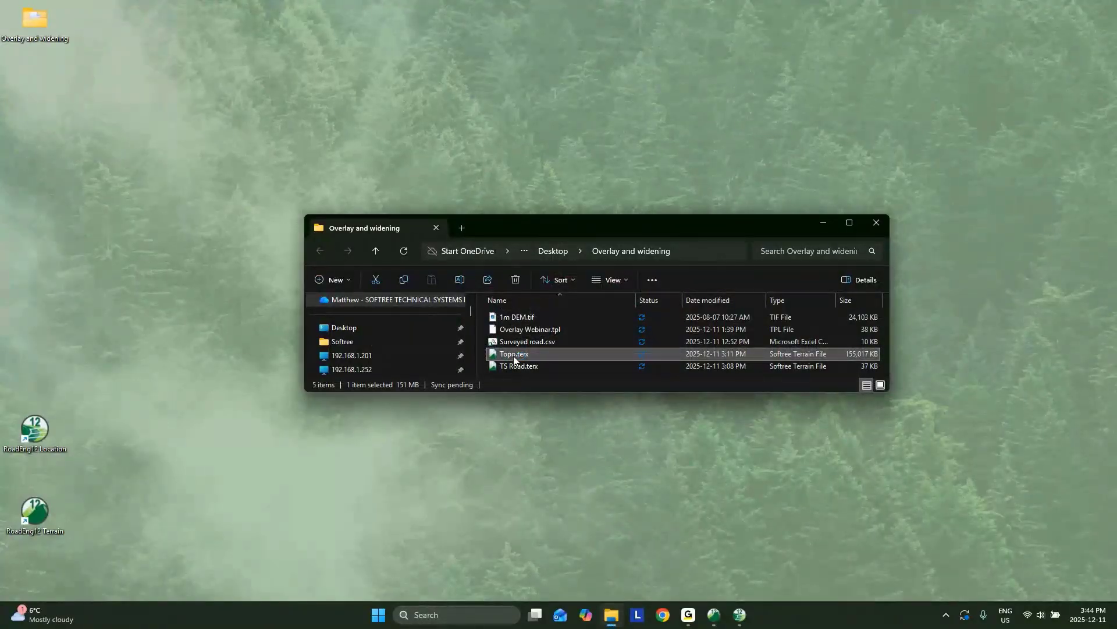
{"action": "double_click", "coordinate": [513, 355]}
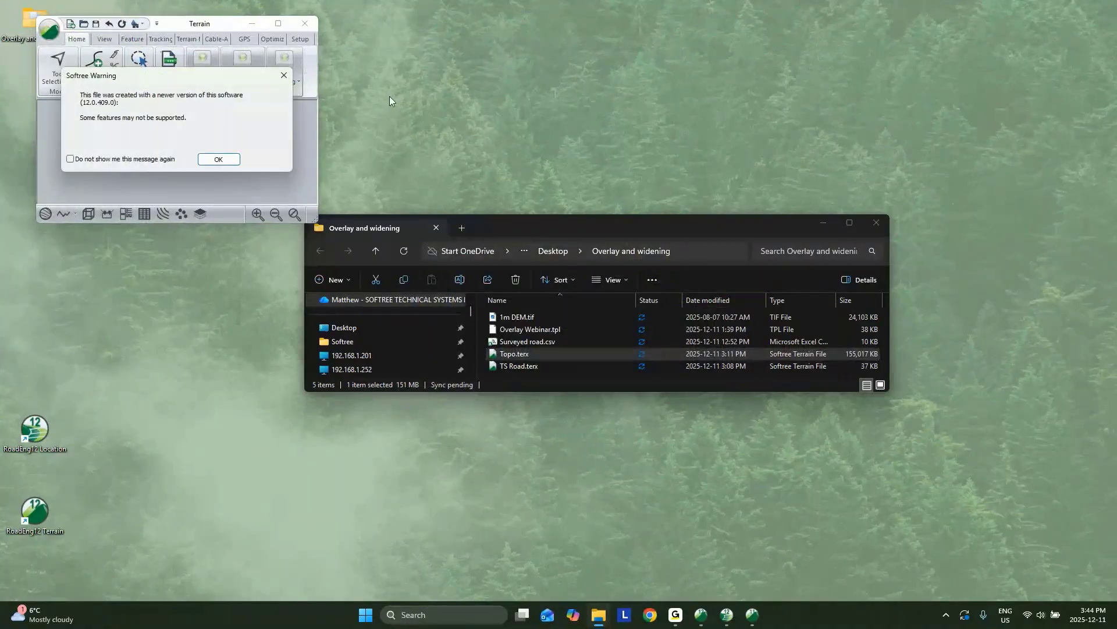
{"action": "key", "text": "Return"}
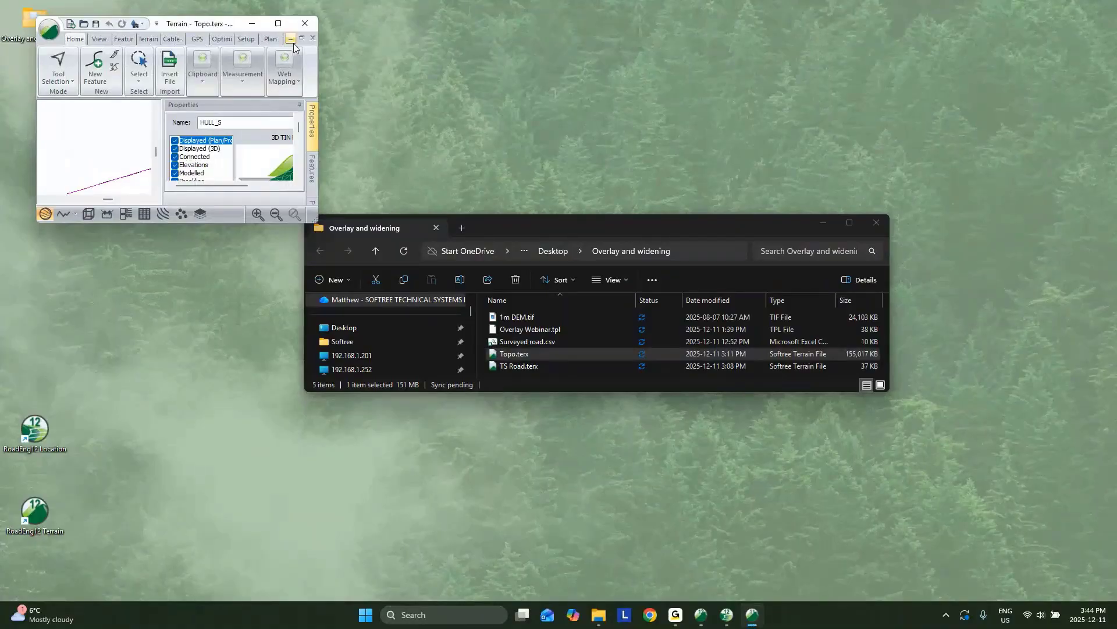
Step: Close the older Terrain window and launch RoadEng 12 Terrain from the desktop
{"action": "left_click", "coordinate": [305, 24]}
{"action": "right_click", "coordinate": [520, 354]}
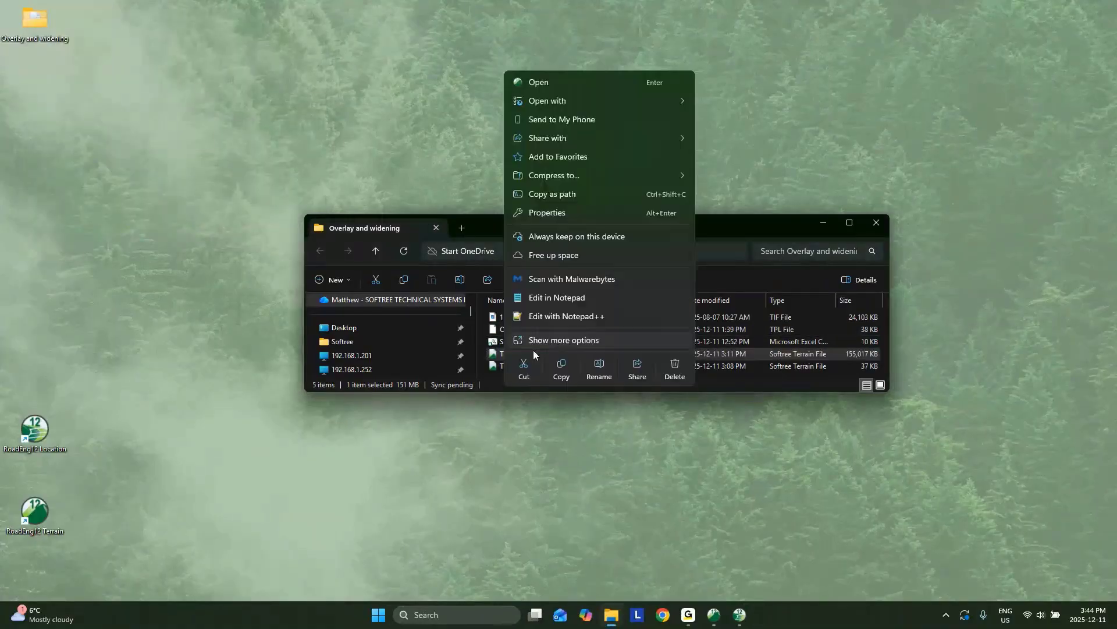
{"action": "left_click", "coordinate": [394, 179]}
{"action": "double_click", "coordinate": [38, 520]}
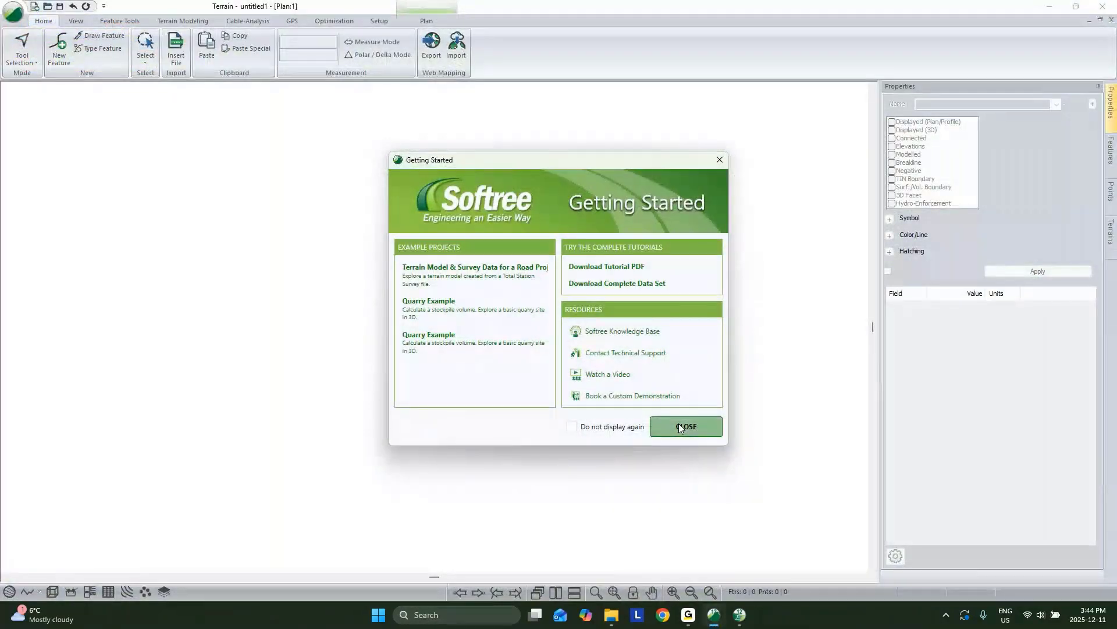
Step: Open Topo.terx from Recent Documents in RoadEng 12 Terrain
{"action": "left_click", "coordinate": [680, 427]}
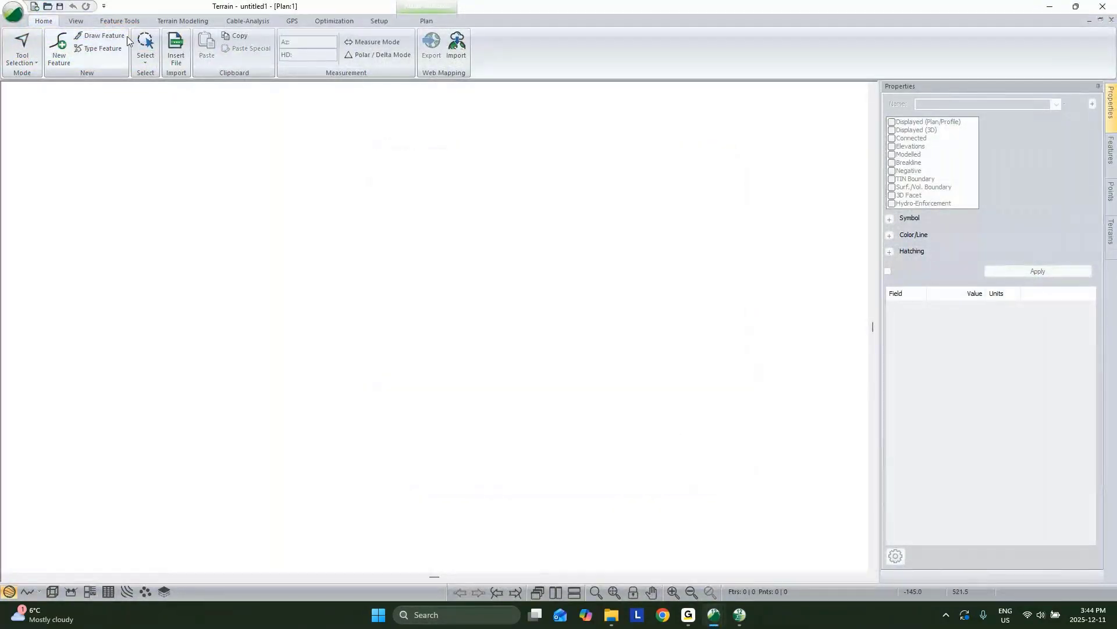
{"action": "left_click", "coordinate": [13, 10]}
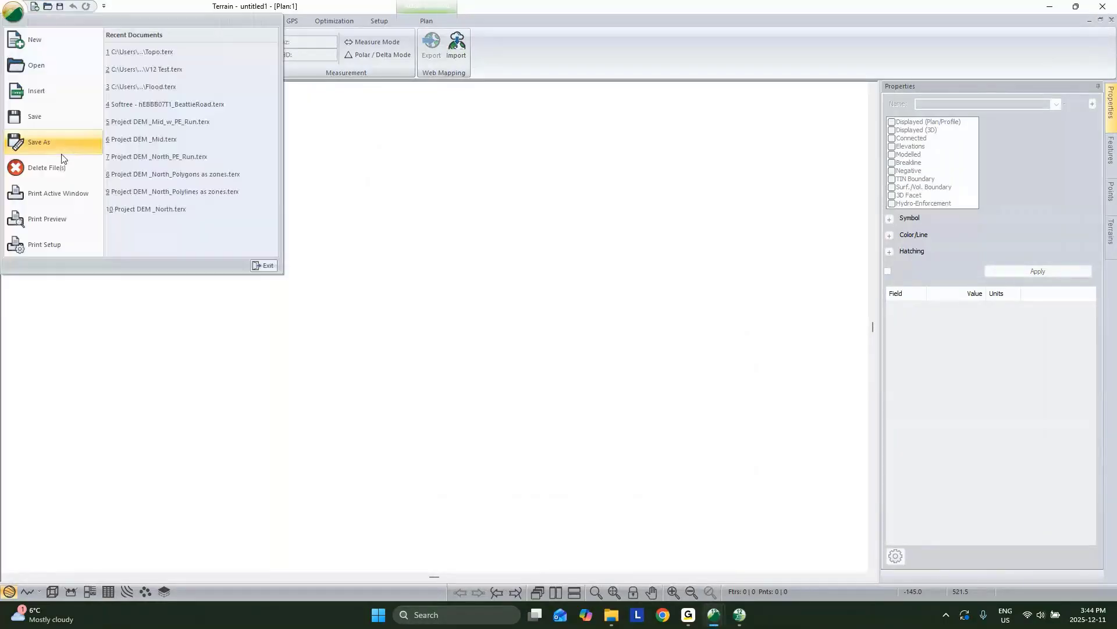
{"action": "left_click", "coordinate": [140, 52]}
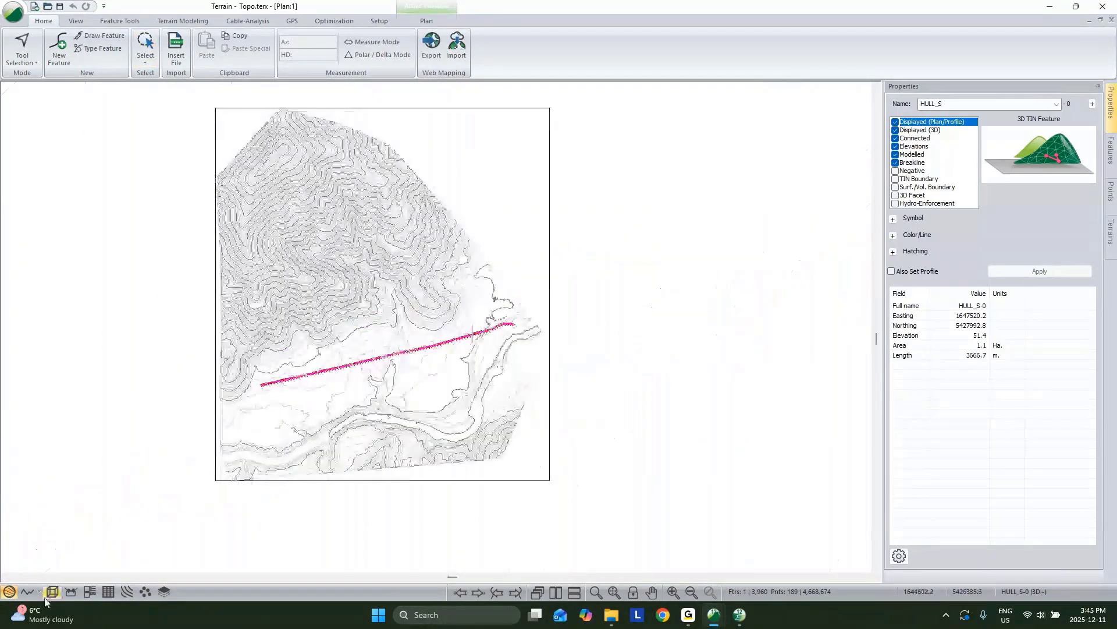
Step: Show the terrain in 3D, orbiting until the pink road line runs steeply across it
{"action": "left_click", "coordinate": [52, 592]}
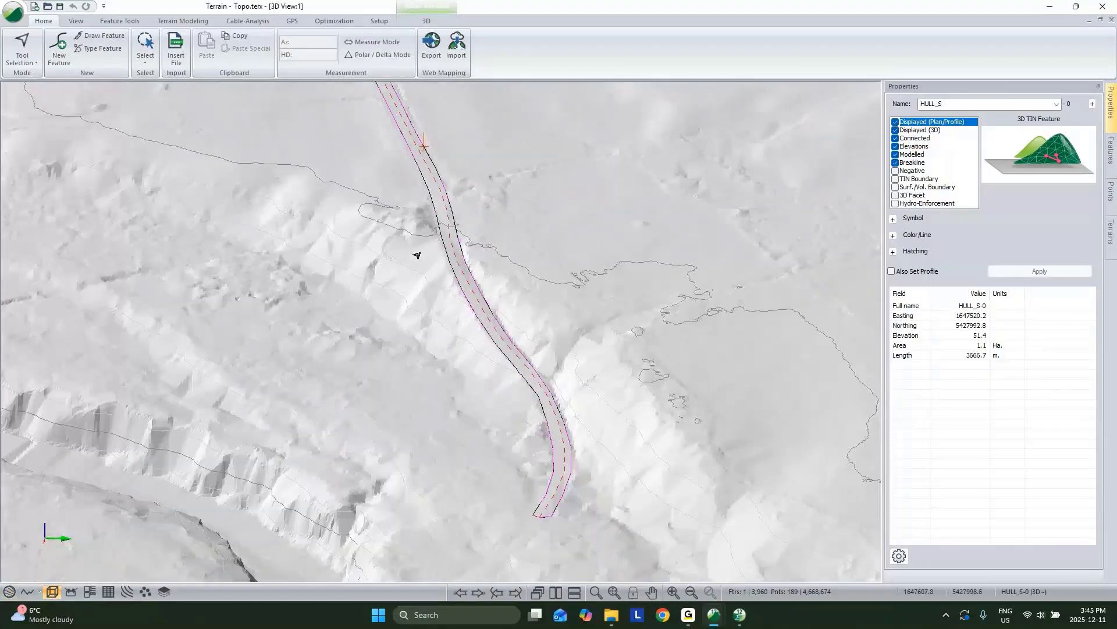
{"action": "scroll", "coordinate": [417, 255], "scroll_direction": "down", "scroll_amount": 5}
{"action": "middle_click_drag", "start_coordinate": [418, 255], "coordinate": [528, 441]}
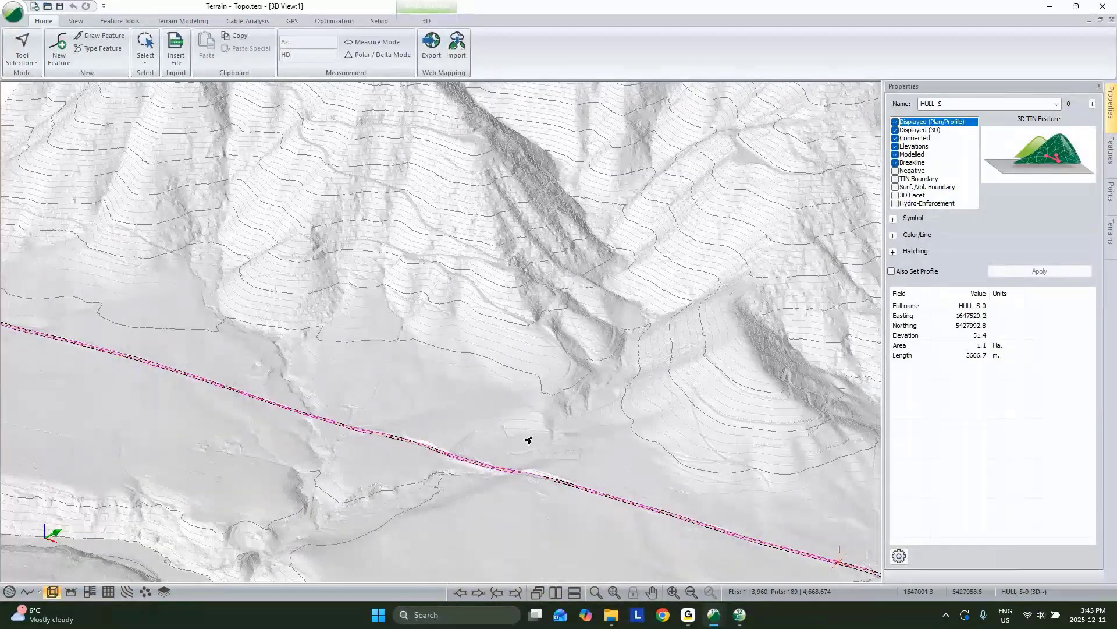
{"action": "middle_click_drag", "start_coordinate": [528, 440], "coordinate": [379, 413]}
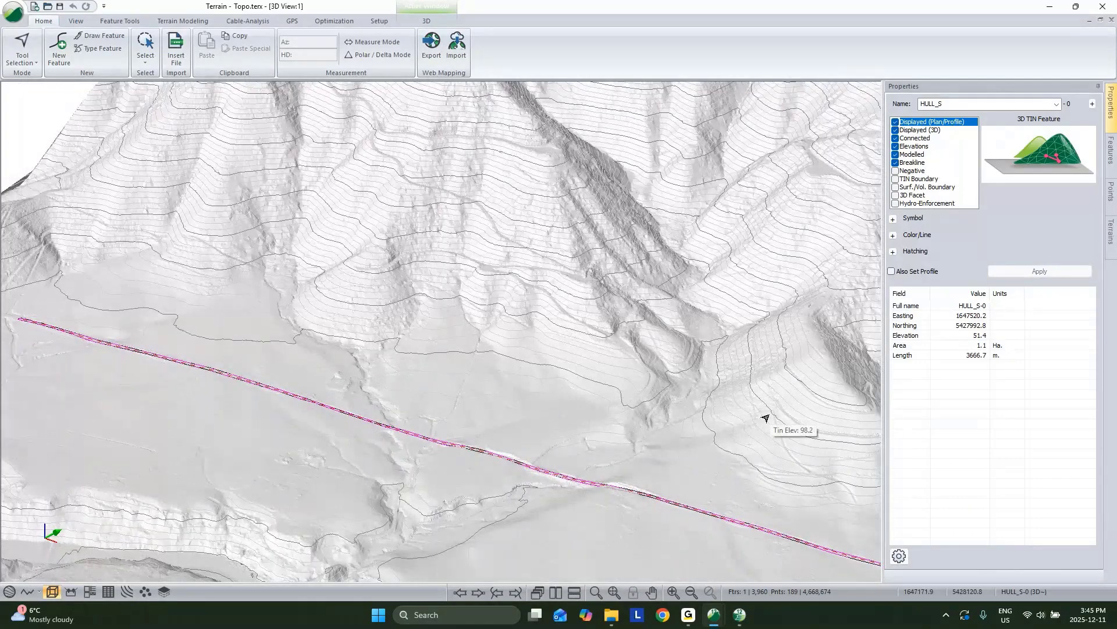
{"action": "middle_click_drag", "start_coordinate": [765, 418], "coordinate": [678, 125]}
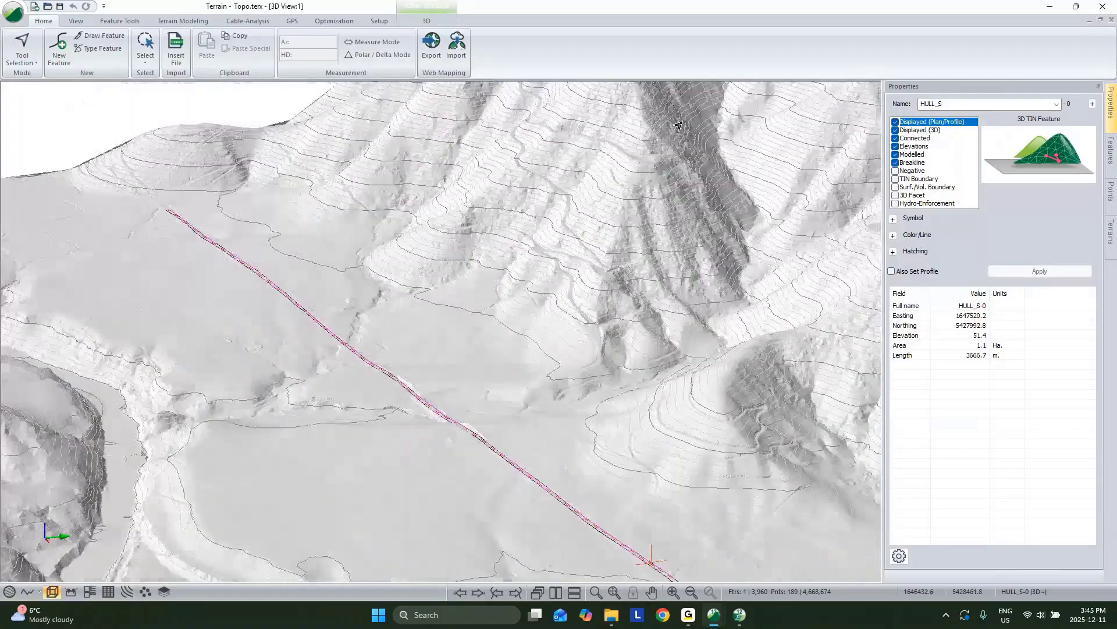
{"action": "mouse_move", "coordinate": [678, 126]}
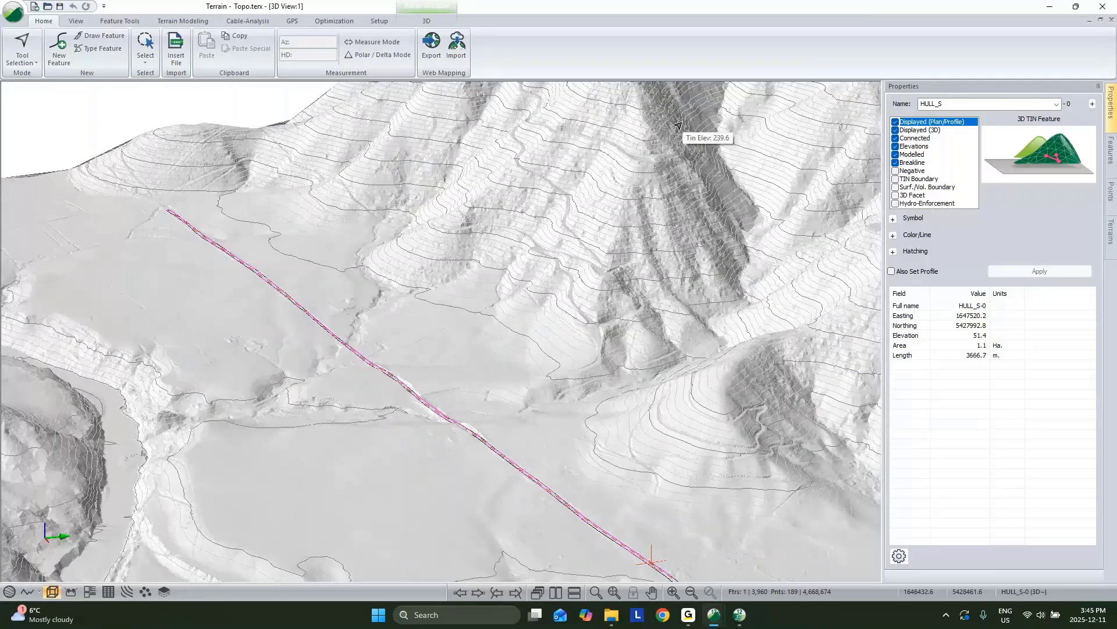
{"action": "left_click", "coordinate": [182, 21]}
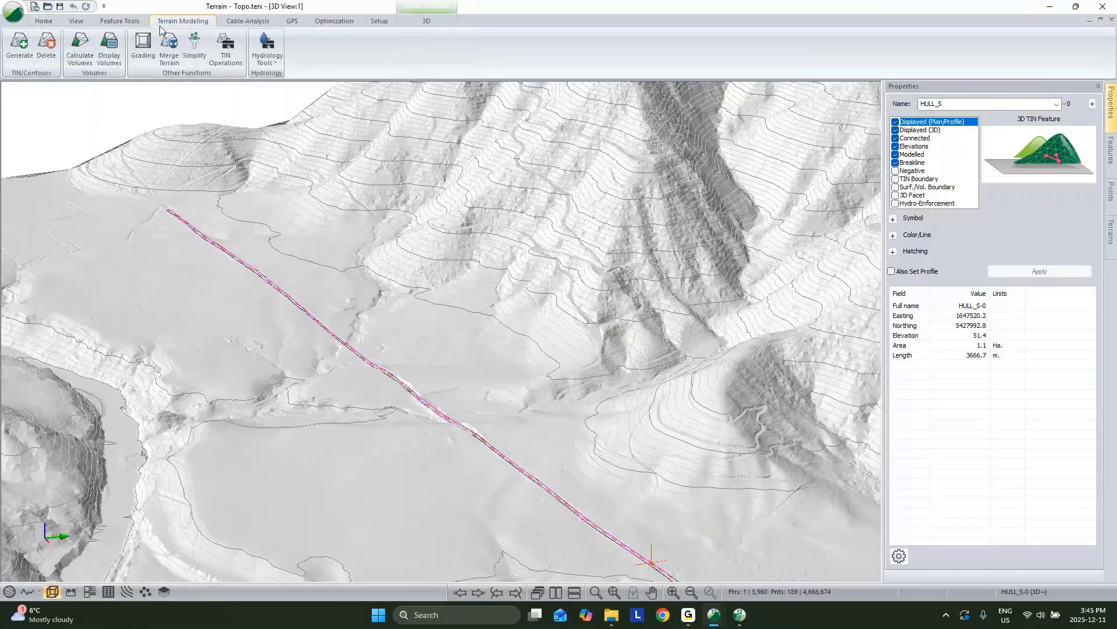
Step: Generate streams and ponds with the default Streams & Ponds settings
{"action": "left_click", "coordinate": [268, 55]}
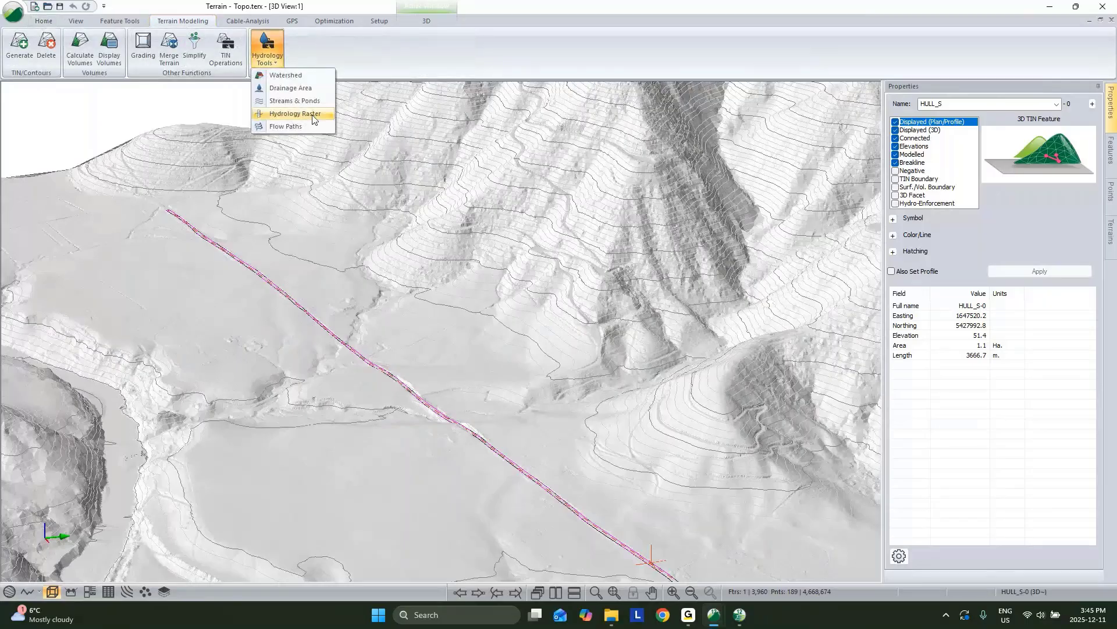
{"action": "left_click", "coordinate": [293, 100]}
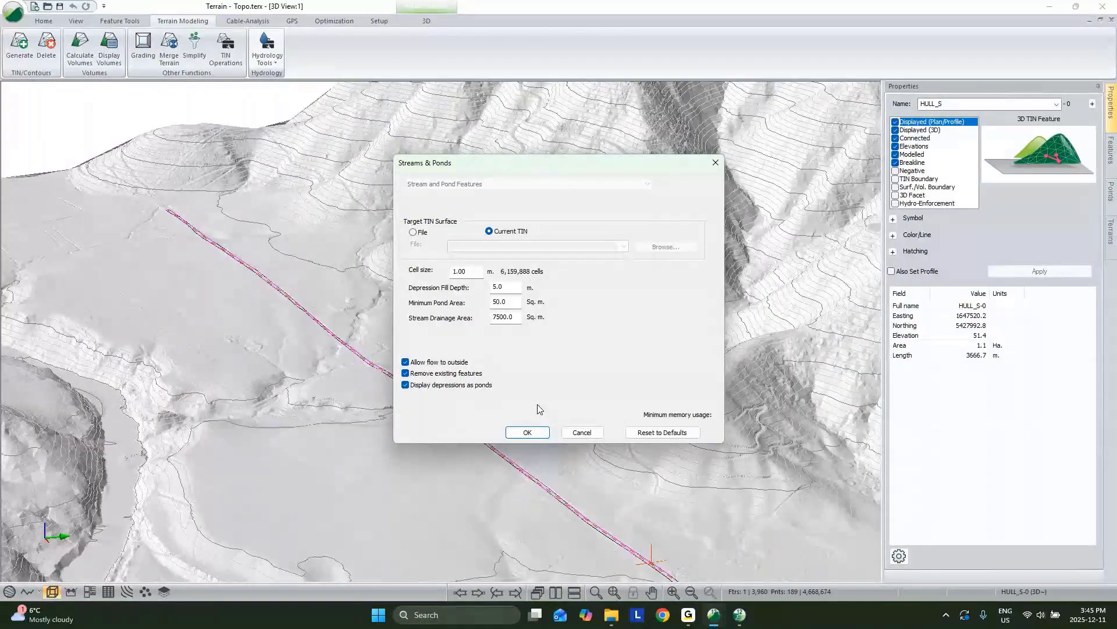
{"action": "left_click", "coordinate": [528, 431]}
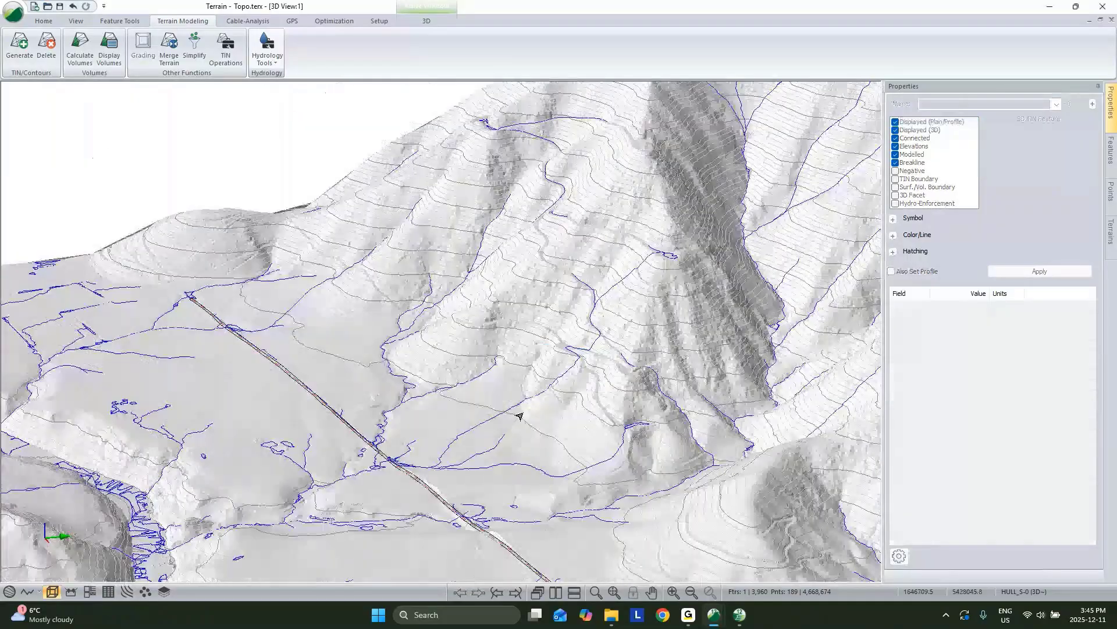
Step: Orbit and pan the 3D view to bring the upper slopes and streams into view
{"action": "left_click_drag", "start_coordinate": [519, 415], "coordinate": [602, 287]}
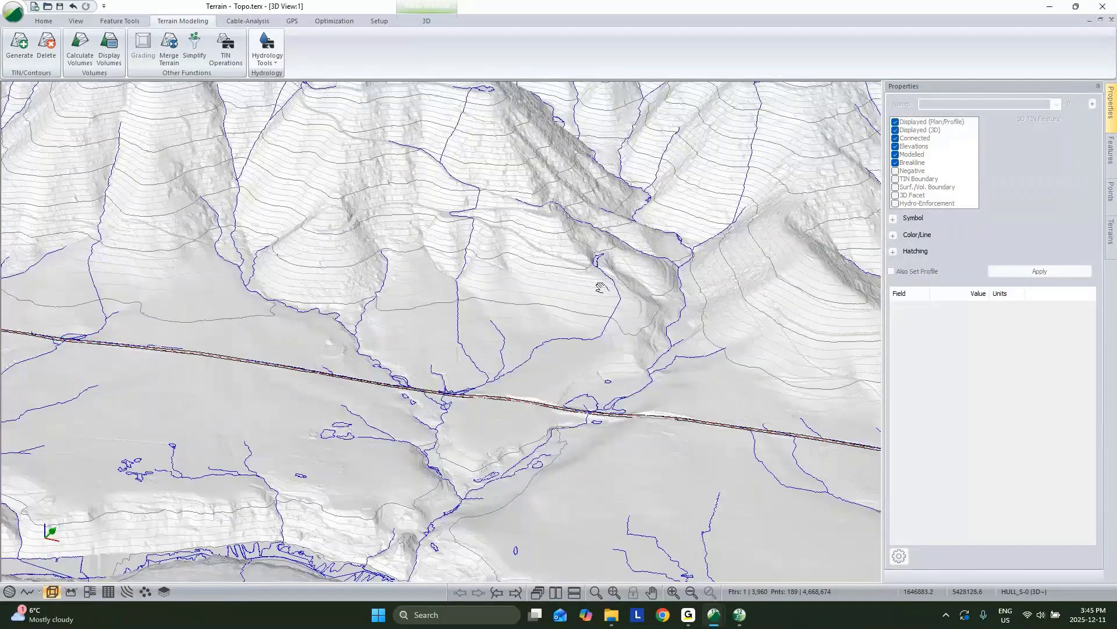
{"action": "middle_click_drag", "start_coordinate": [601, 287], "coordinate": [597, 275]}
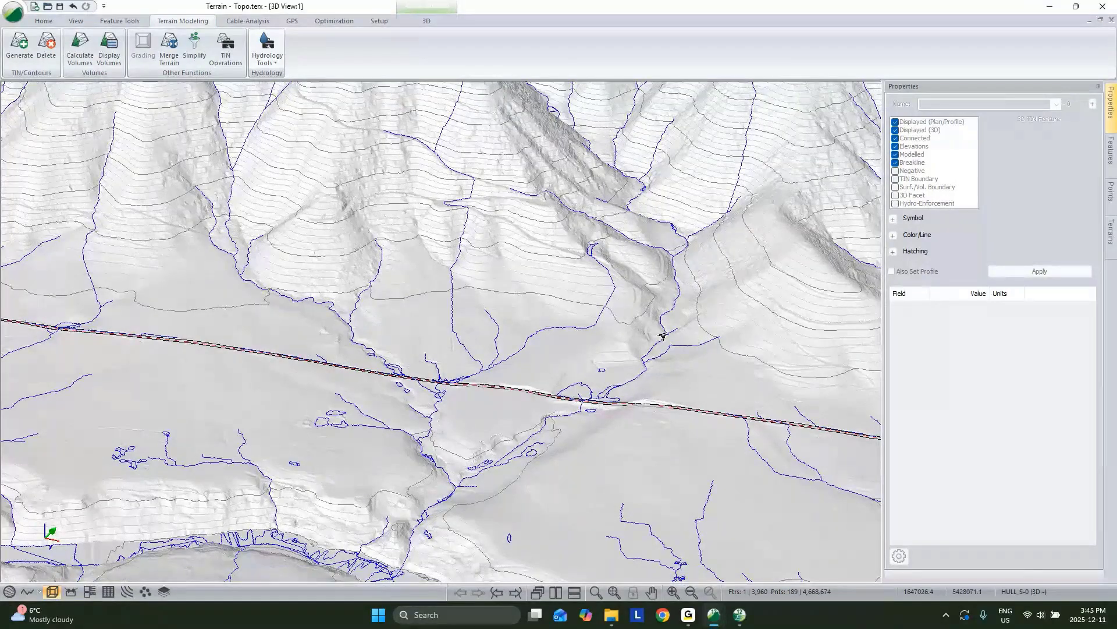
{"action": "scroll", "coordinate": [662, 336], "scroll_direction": "up", "scroll_amount": 2}
{"action": "scroll", "coordinate": [659, 268], "scroll_direction": "up", "scroll_amount": 3}
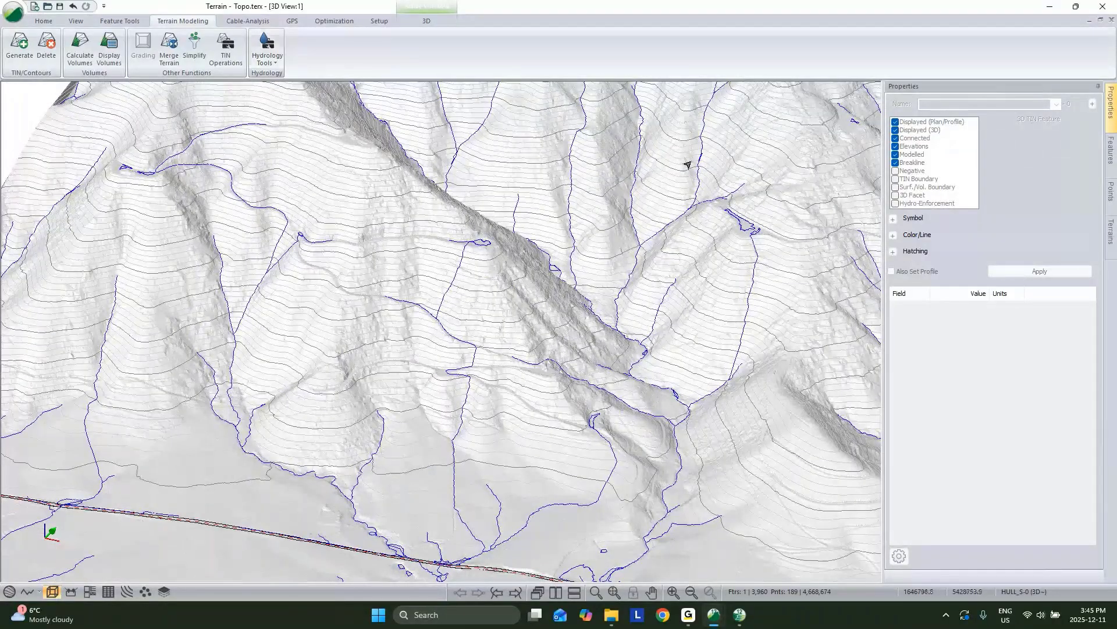
{"action": "middle_click_drag", "start_coordinate": [687, 165], "coordinate": [660, 337]}
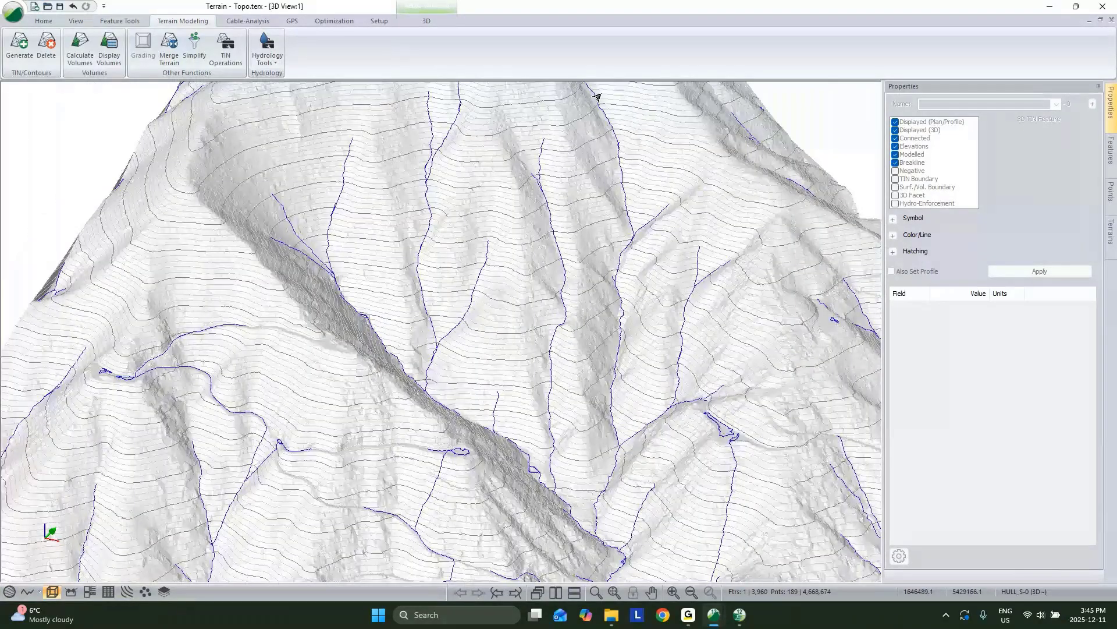
{"action": "left_click", "coordinate": [268, 57]}
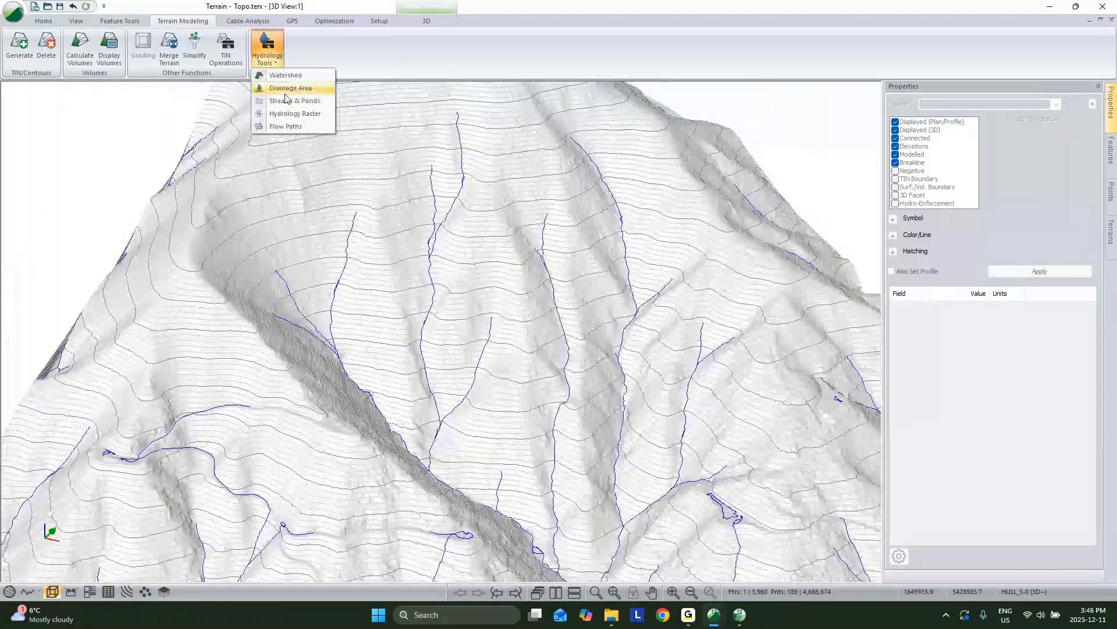
Step: Regenerate streams with a Stream Drainage Area of 12500 sq. m
{"action": "left_click", "coordinate": [291, 100]}
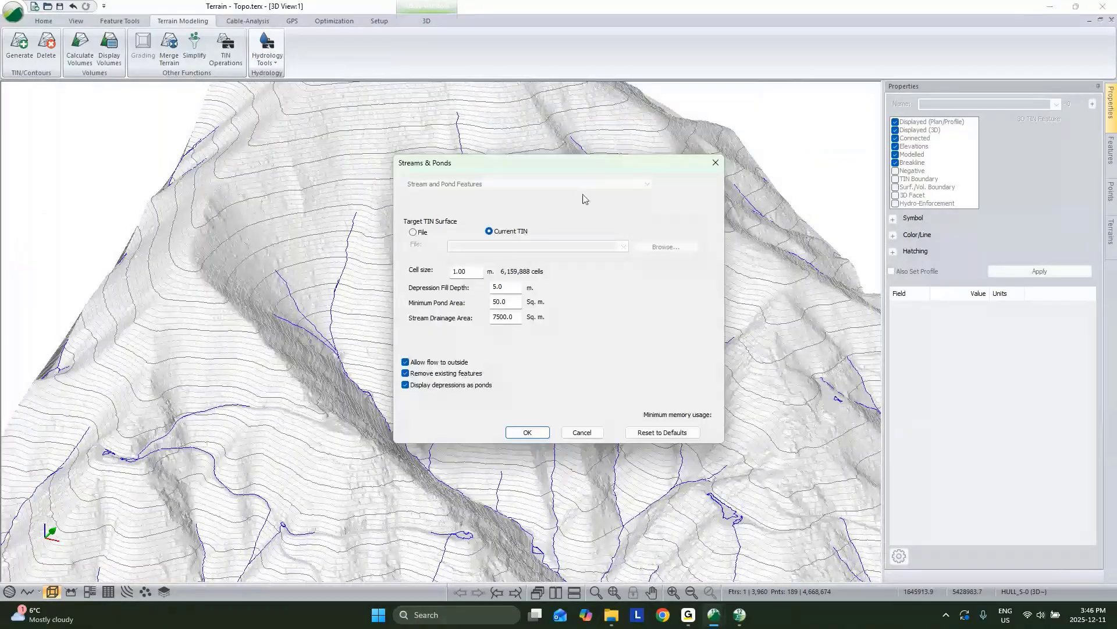
{"action": "left_click_drag", "start_coordinate": [581, 161], "coordinate": [373, 150]}
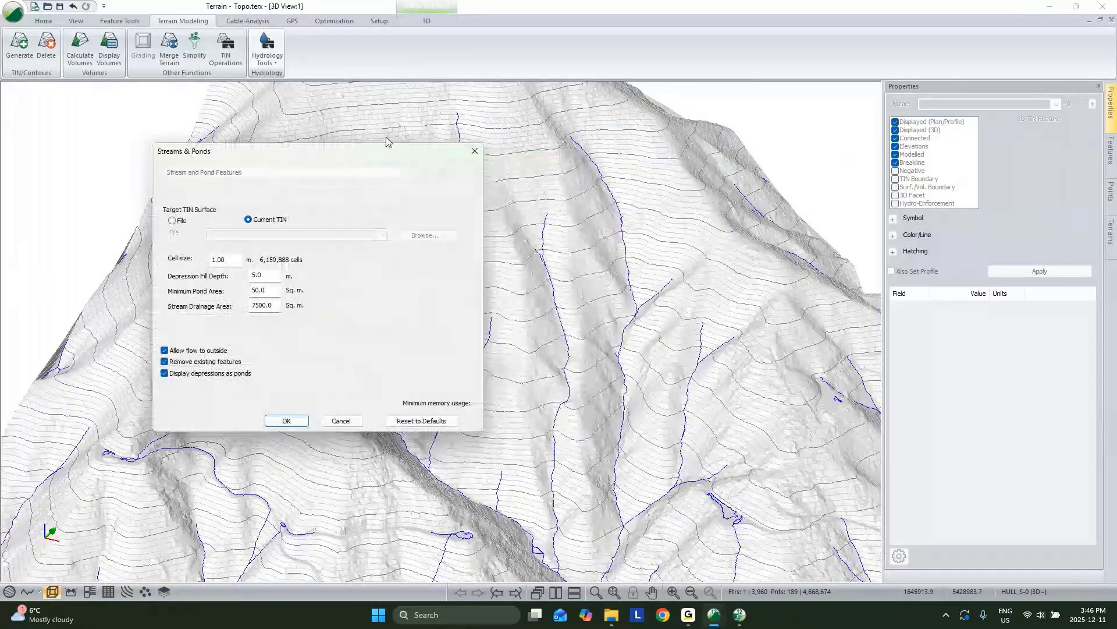
{"action": "left_click_drag", "start_coordinate": [260, 304], "coordinate": [267, 293]}
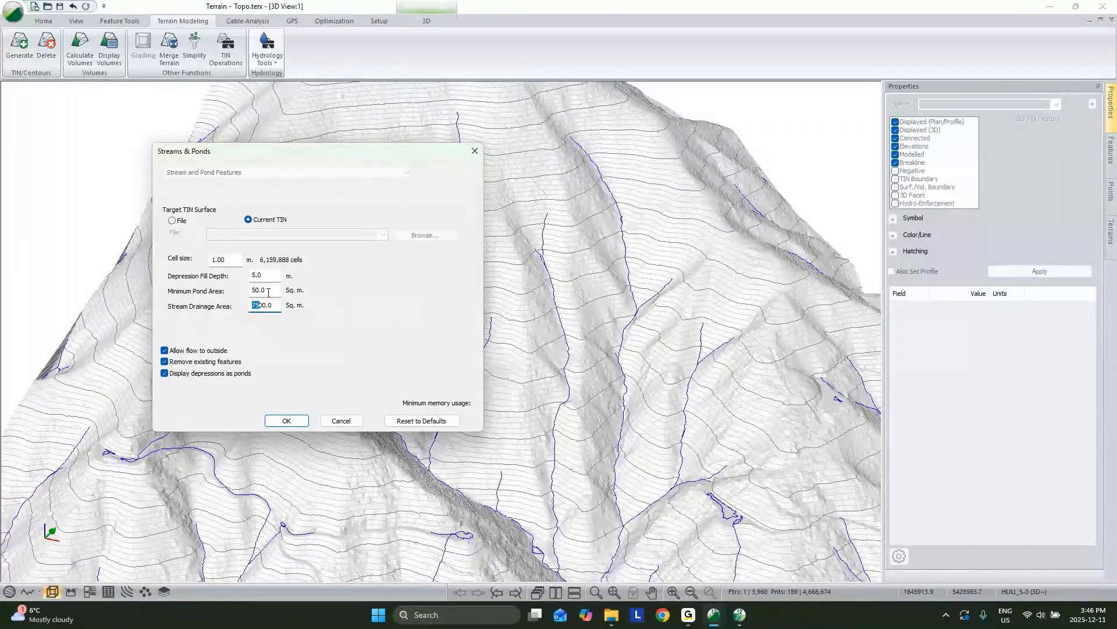
{"action": "type", "text": "125"}
{"action": "left_click", "coordinate": [260, 305]}
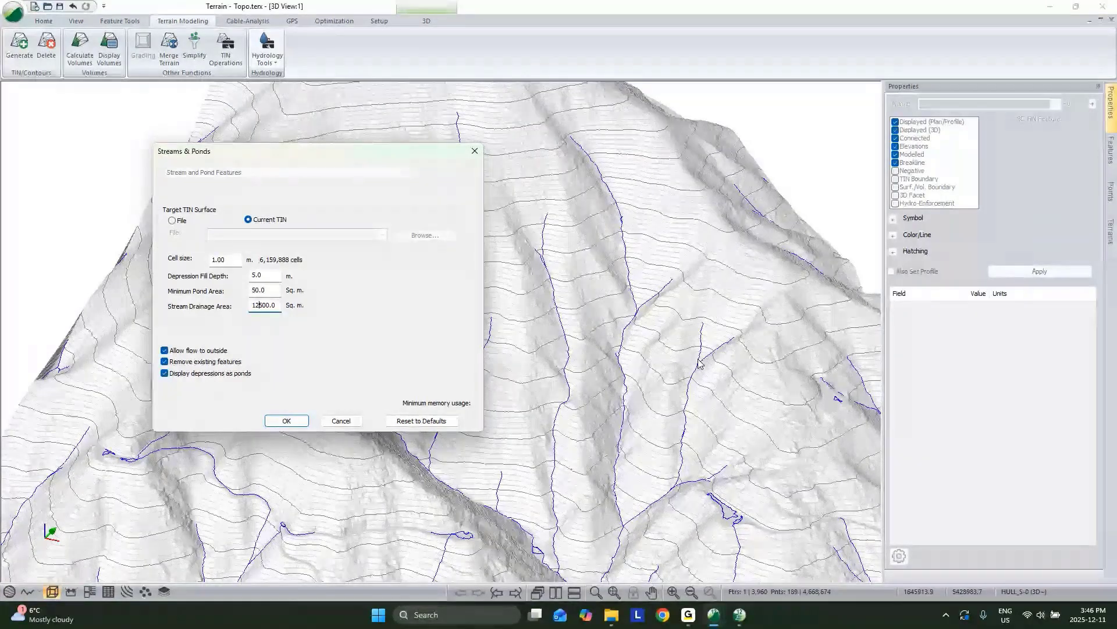
{"action": "left_click", "coordinate": [299, 422]}
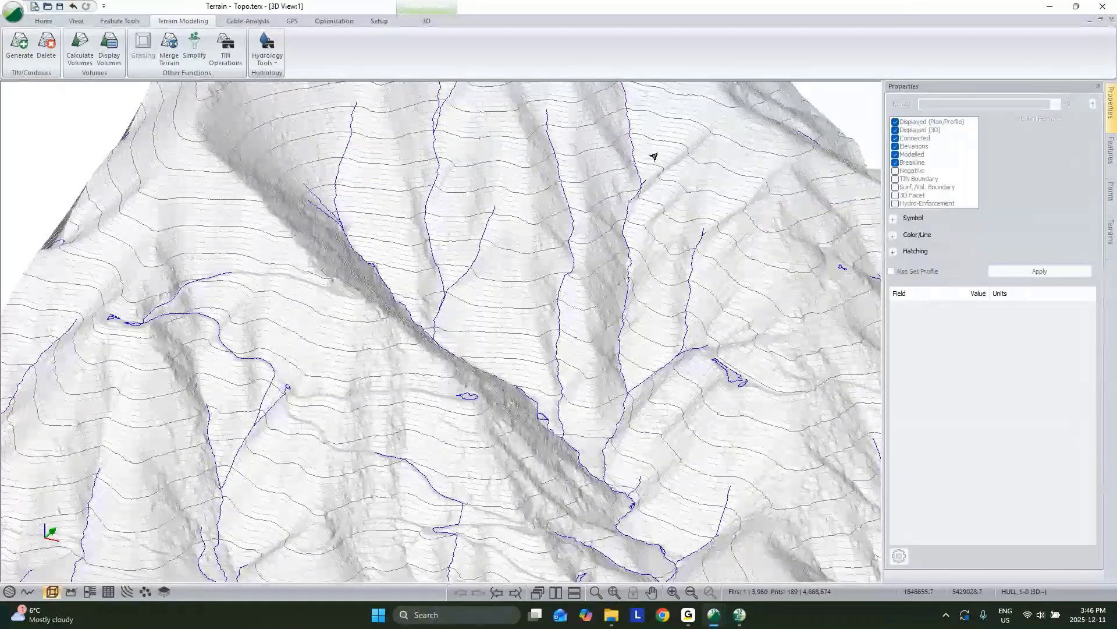
Step: Rotate and zoom the 3D view onto the road corridor's stream crossing
{"action": "scroll", "coordinate": [655, 156], "scroll_direction": "down", "scroll_amount": 5}
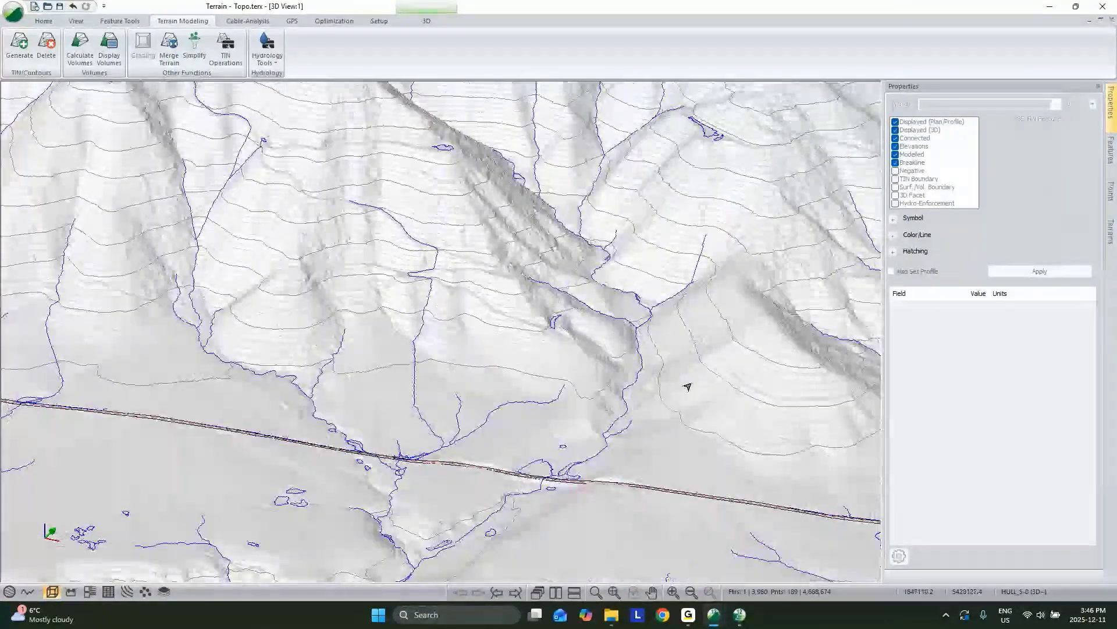
{"action": "left_click_drag", "start_coordinate": [618, 418], "coordinate": [574, 449]}
{"action": "middle_click_drag", "start_coordinate": [574, 449], "coordinate": [603, 395]}
{"action": "scroll", "coordinate": [603, 396], "scroll_direction": "up", "scroll_amount": 5}
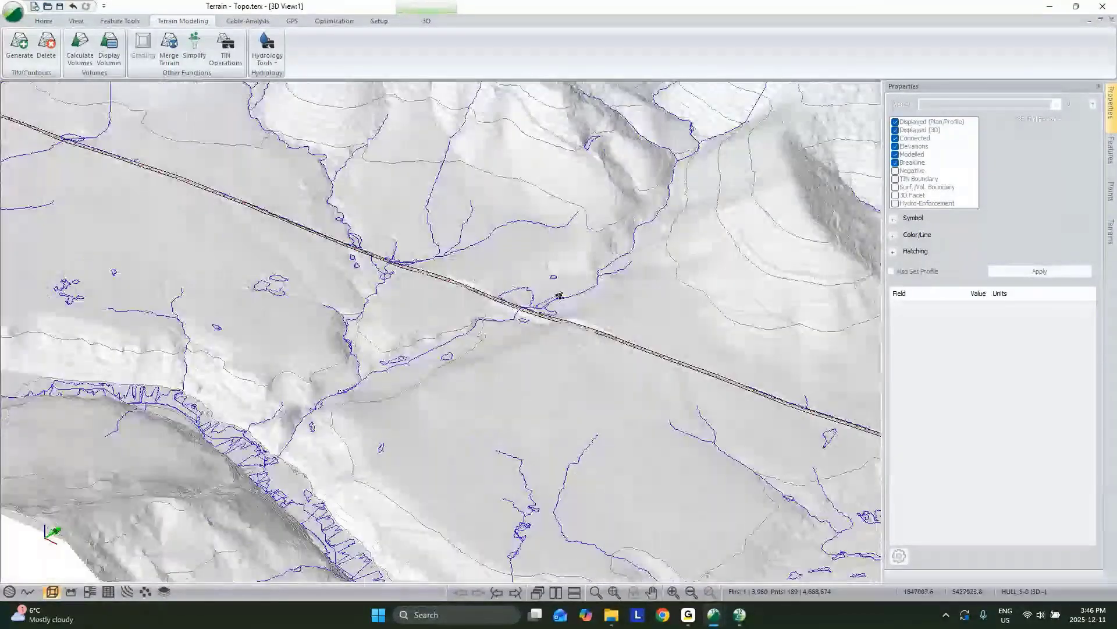
{"action": "left_click_drag", "start_coordinate": [541, 330], "coordinate": [553, 387]}
{"action": "scroll", "coordinate": [637, 348], "scroll_direction": "up", "scroll_amount": 5}
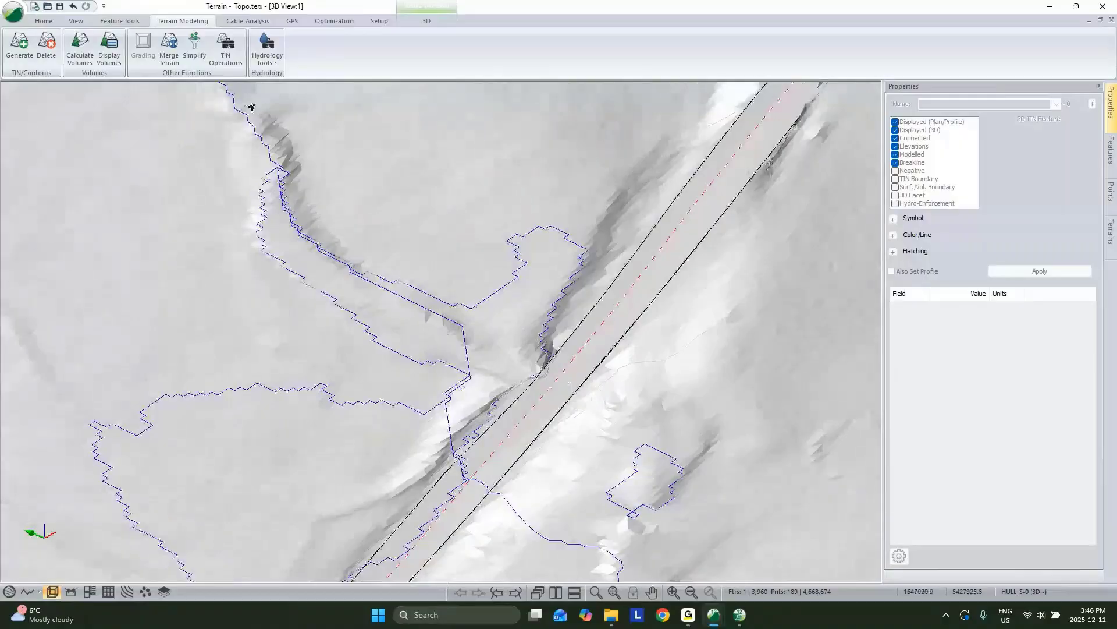
Step: Recheck the Streams & Ponds settings without changes and orbit so the road runs diagonally
{"action": "left_click", "coordinate": [268, 49]}
{"action": "left_click", "coordinate": [276, 104]}
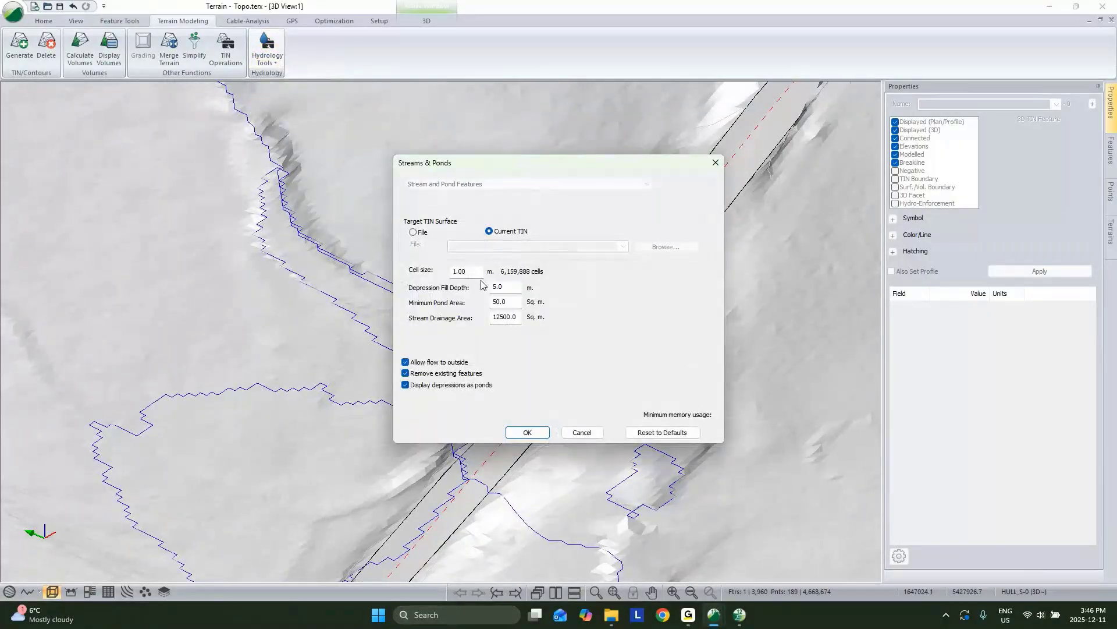
{"action": "left_click", "coordinate": [581, 432]}
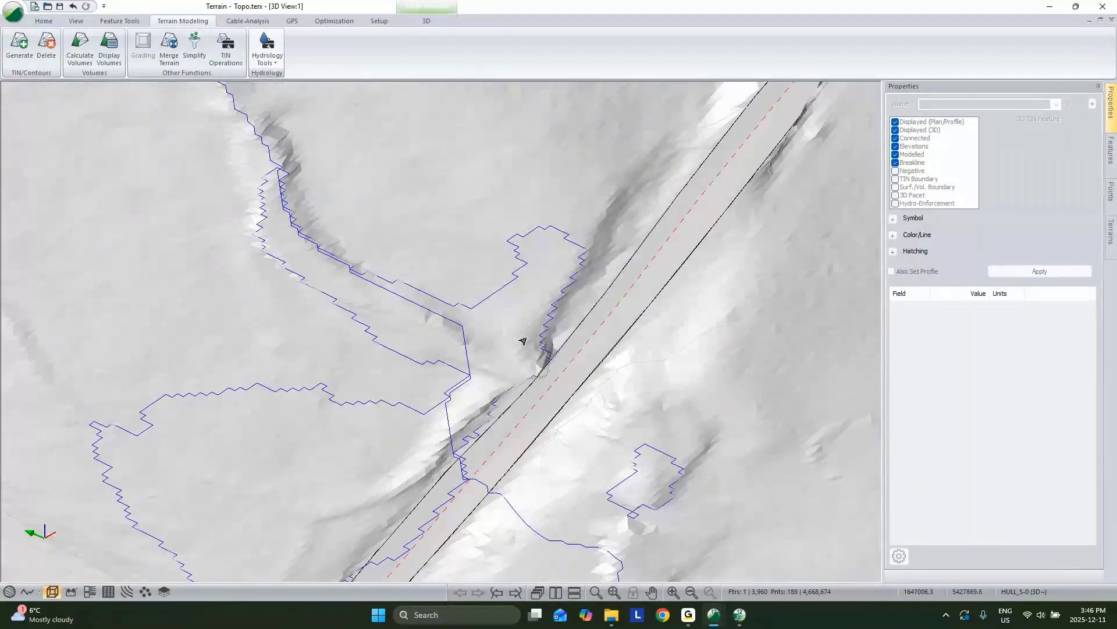
{"action": "scroll", "coordinate": [523, 340], "scroll_direction": "down", "scroll_amount": 2}
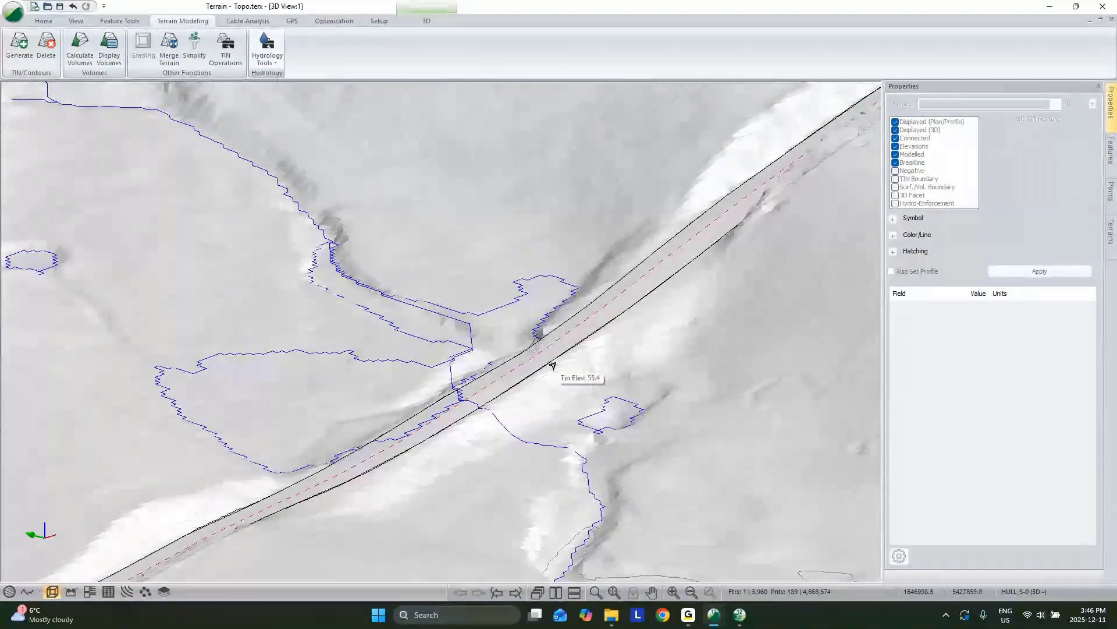
{"action": "middle_click_drag", "start_coordinate": [553, 365], "coordinate": [671, 452]}
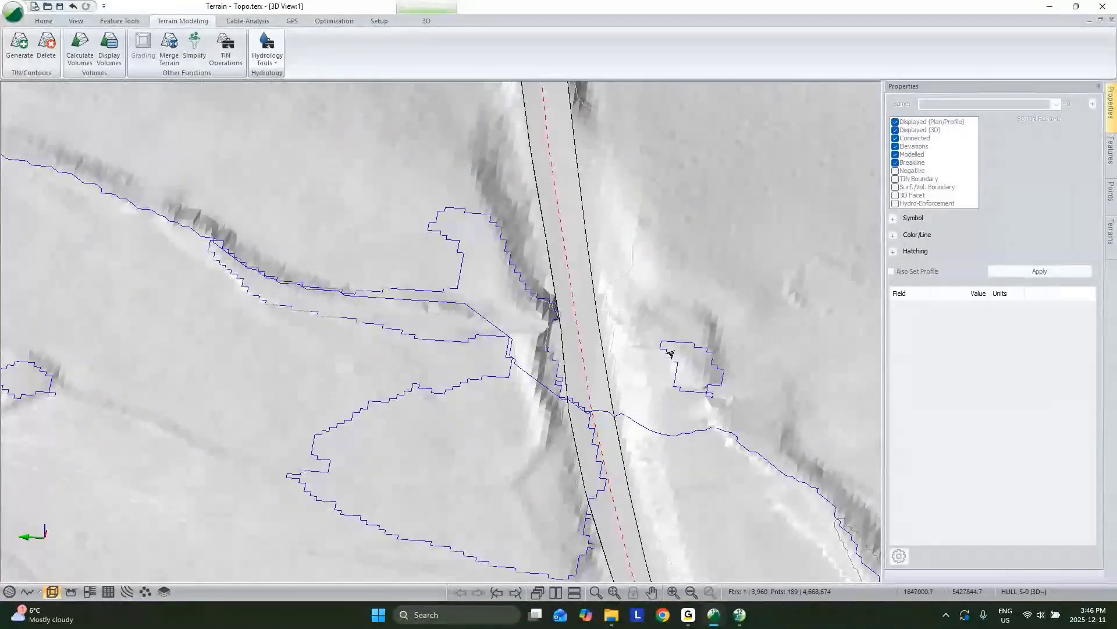
{"action": "middle_click_drag", "start_coordinate": [669, 357], "coordinate": [626, 234]}
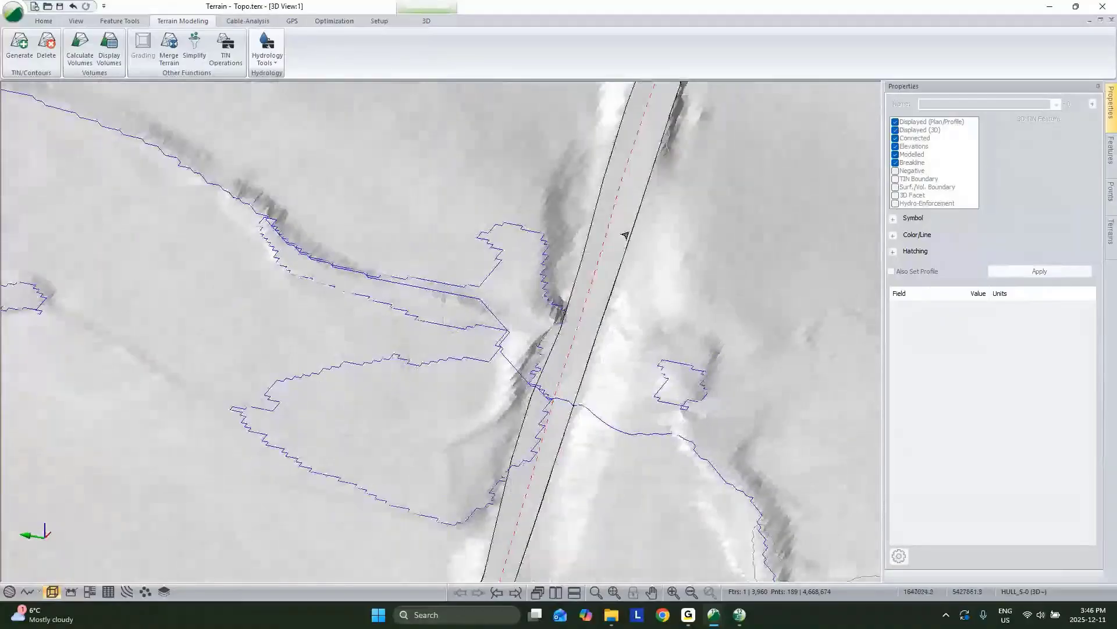
{"action": "scroll", "coordinate": [538, 380], "scroll_direction": "down", "scroll_amount": 4}
{"action": "left_click", "coordinate": [564, 366]}
Step: Digitize a hydro-enforcing feature named Culvert across the road where the stream meets it
{"action": "left_click", "coordinate": [689, 297]}
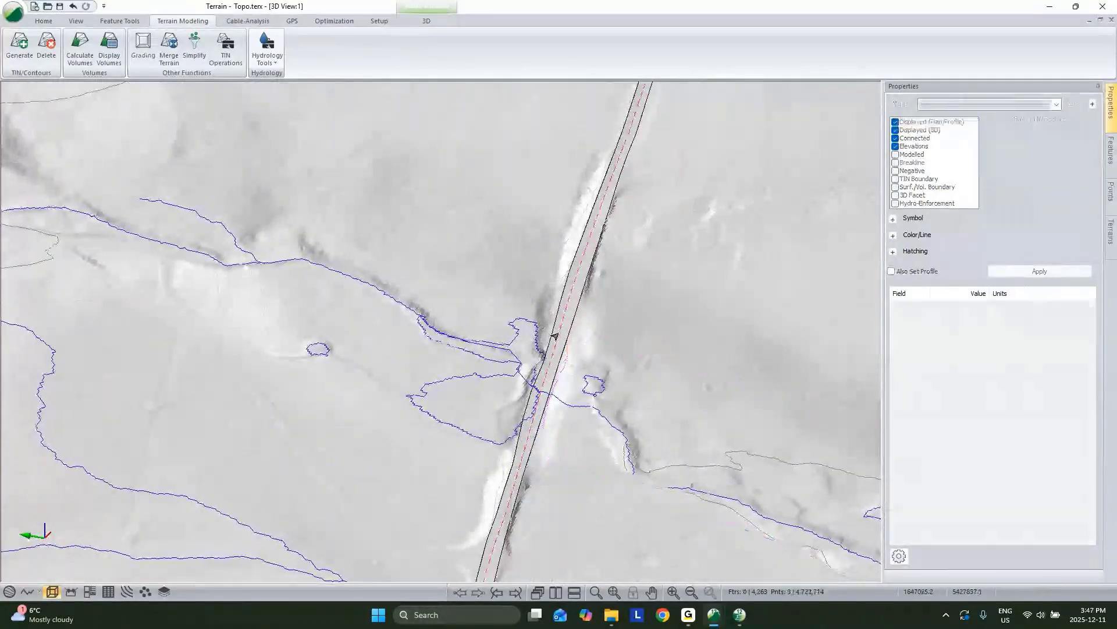
{"action": "key", "text": "Insert"}
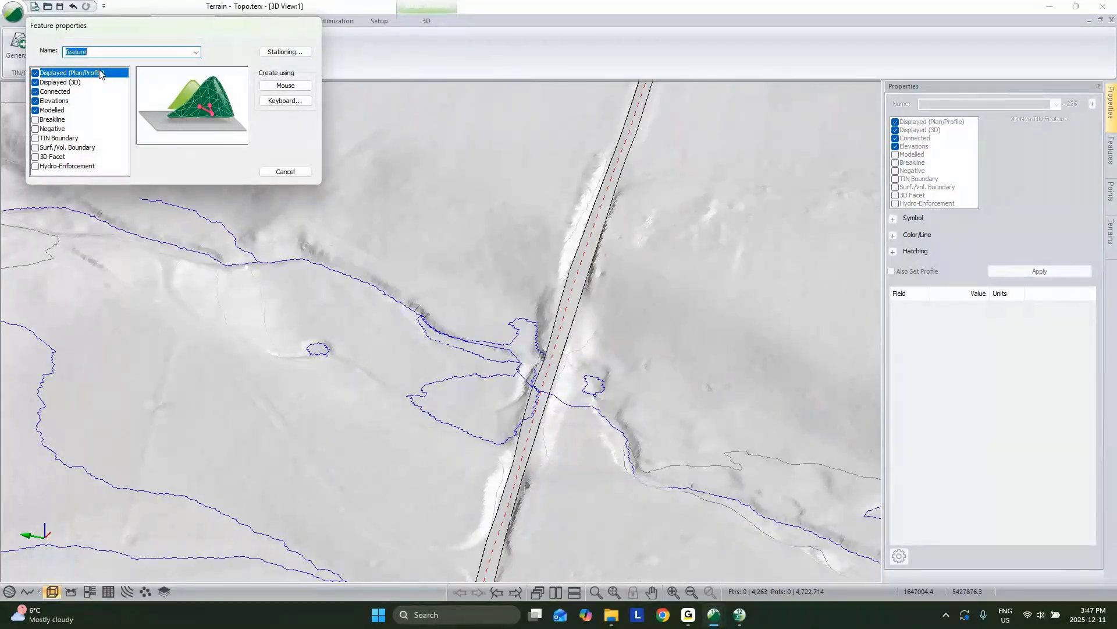
{"action": "left_click", "coordinate": [35, 166]}
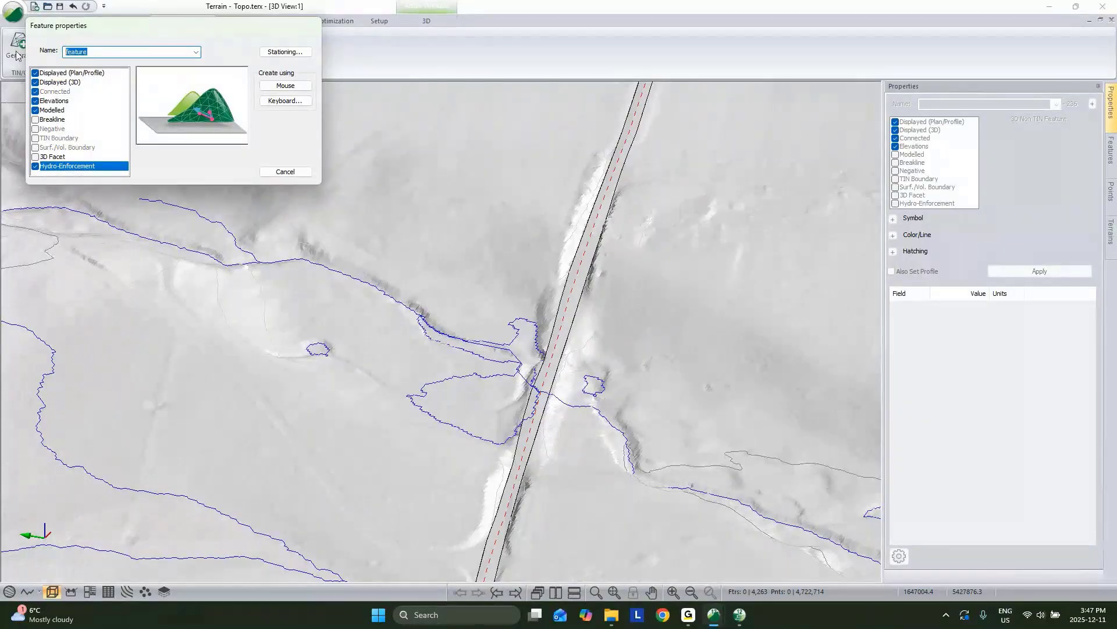
{"action": "type", "text": "Culvert"}
{"action": "left_click", "coordinate": [294, 90]}
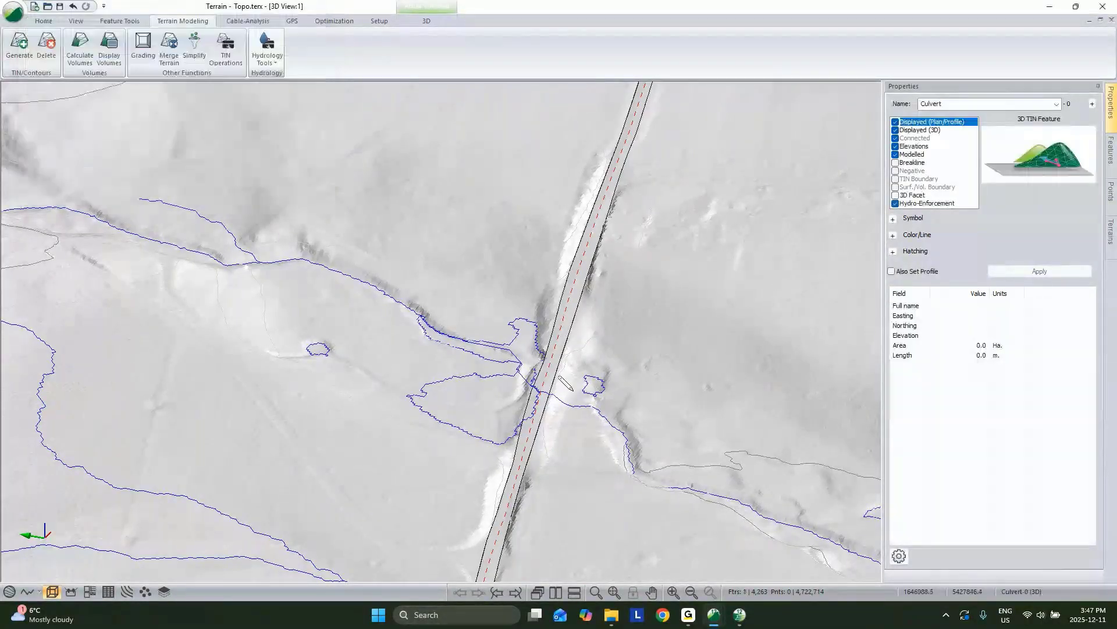
{"action": "scroll", "coordinate": [559, 376], "scroll_direction": "up", "scroll_amount": 5}
{"action": "left_click", "coordinate": [426, 330]}
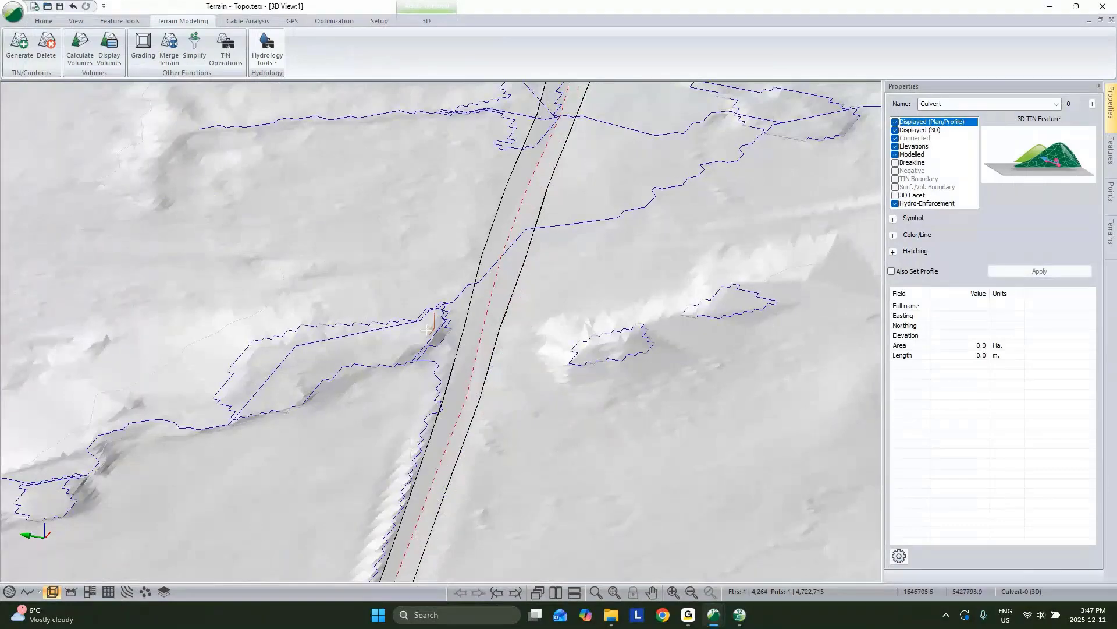
{"action": "left_click", "coordinate": [585, 347]}
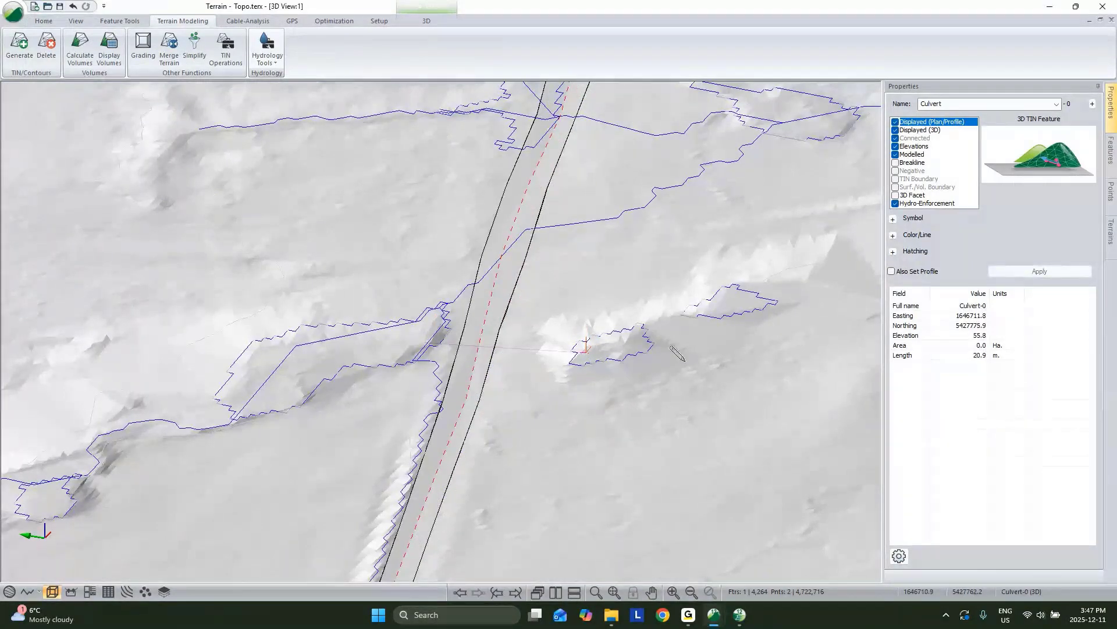
Step: Orbit the 3D view to check the new 20.9 m Culvert-0 feature
{"action": "middle_click_drag", "start_coordinate": [677, 352], "coordinate": [464, 332]}
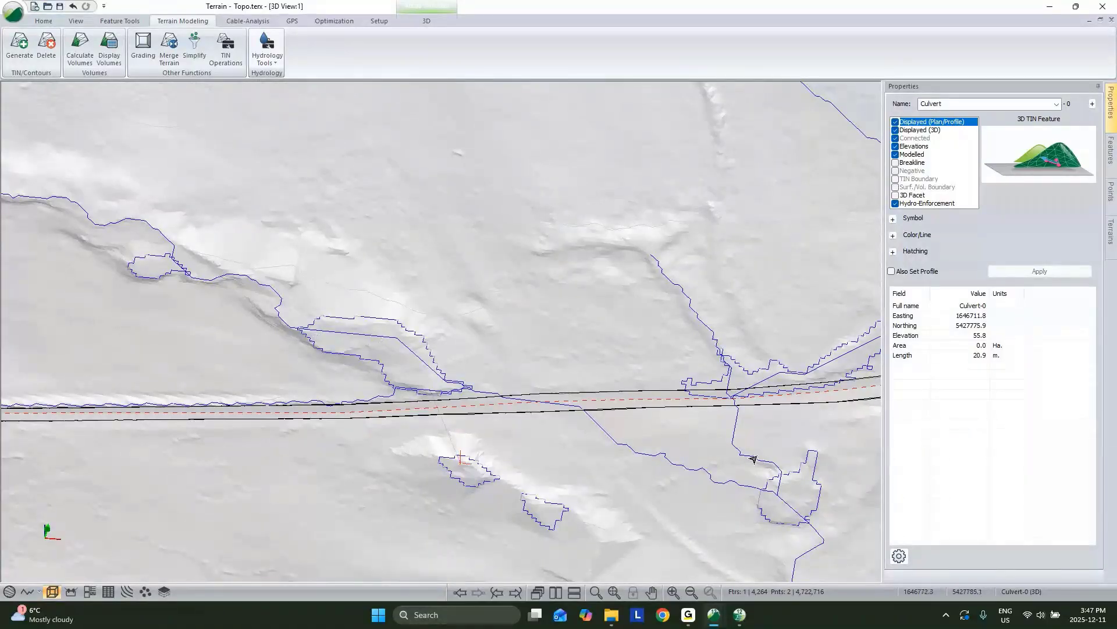
{"action": "middle_click_drag", "start_coordinate": [645, 411], "coordinate": [616, 325]}
{"action": "left_click_drag", "start_coordinate": [489, 401], "coordinate": [620, 396]}
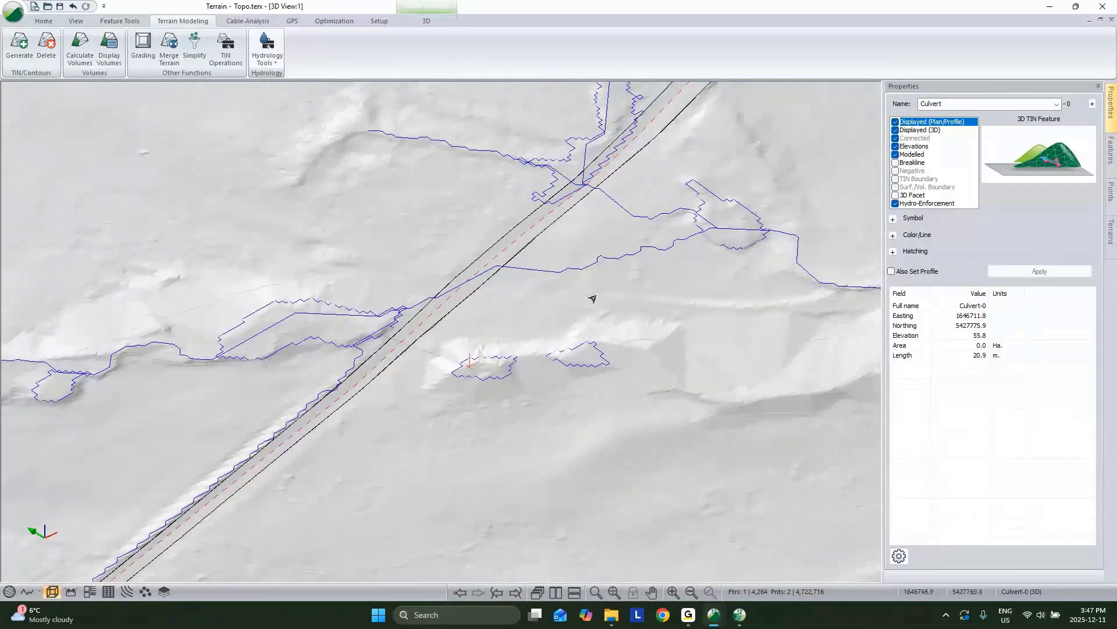
{"action": "left_click", "coordinate": [268, 51]}
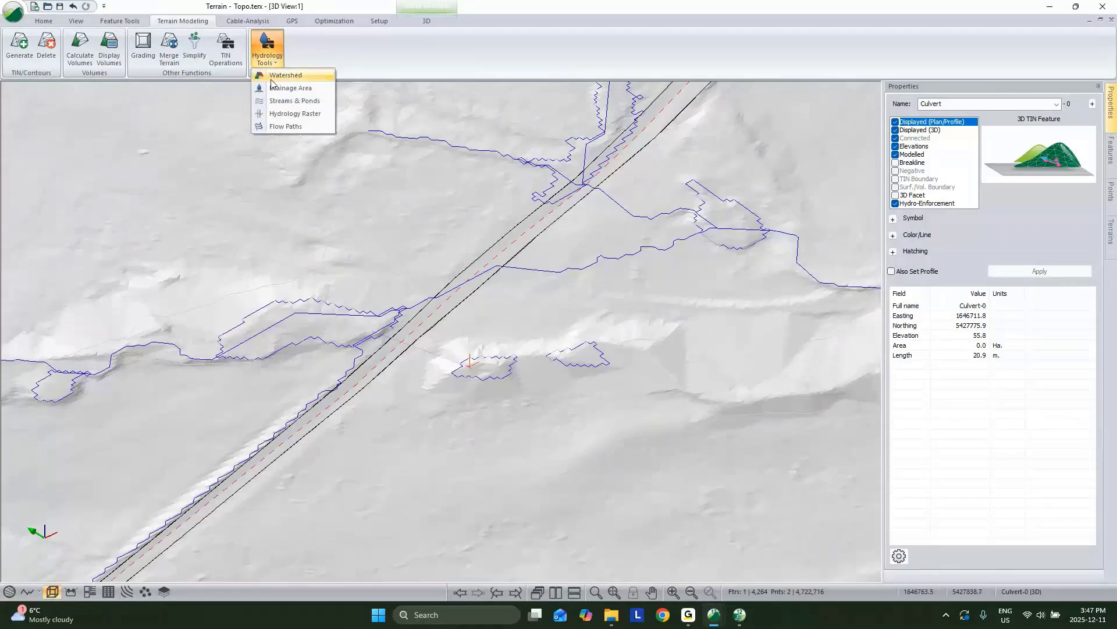
Step: Recompute streams with the culvert in place and select STREAM_LINE-32 crossing the road
{"action": "left_click", "coordinate": [287, 105]}
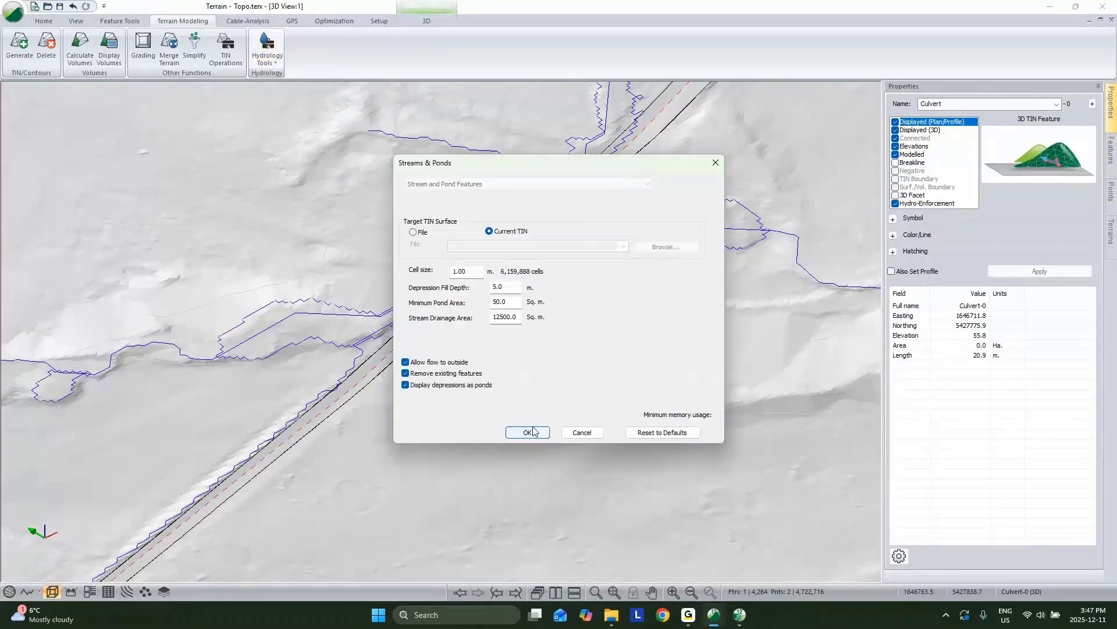
{"action": "left_click", "coordinate": [529, 431]}
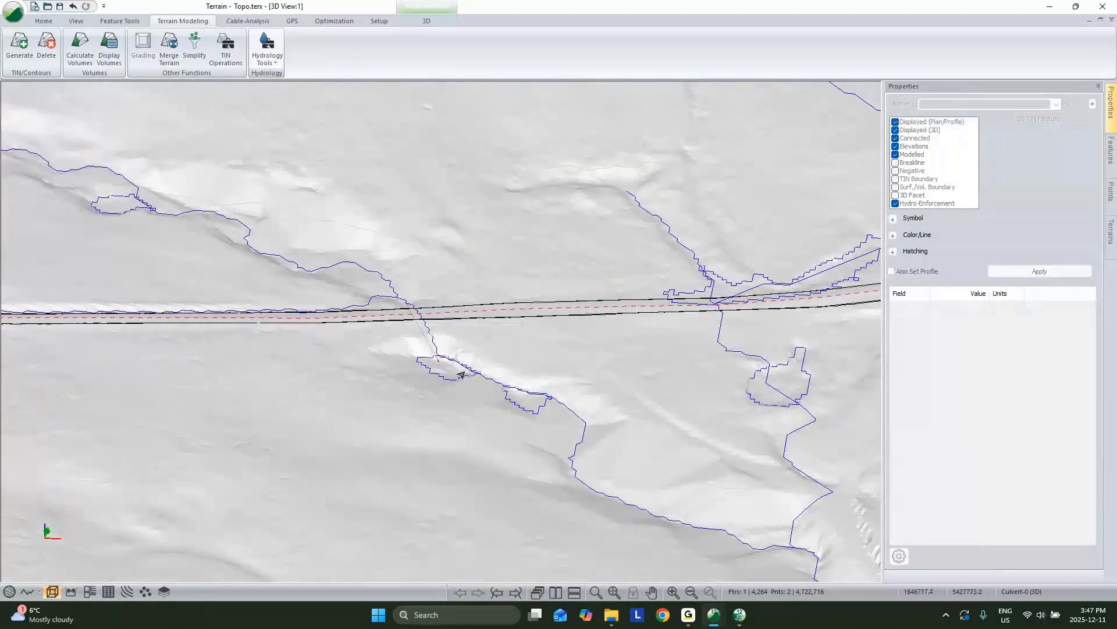
{"action": "mouse_move", "coordinate": [461, 375]}
{"action": "middle_click_drag", "start_coordinate": [461, 375], "coordinate": [394, 357]}
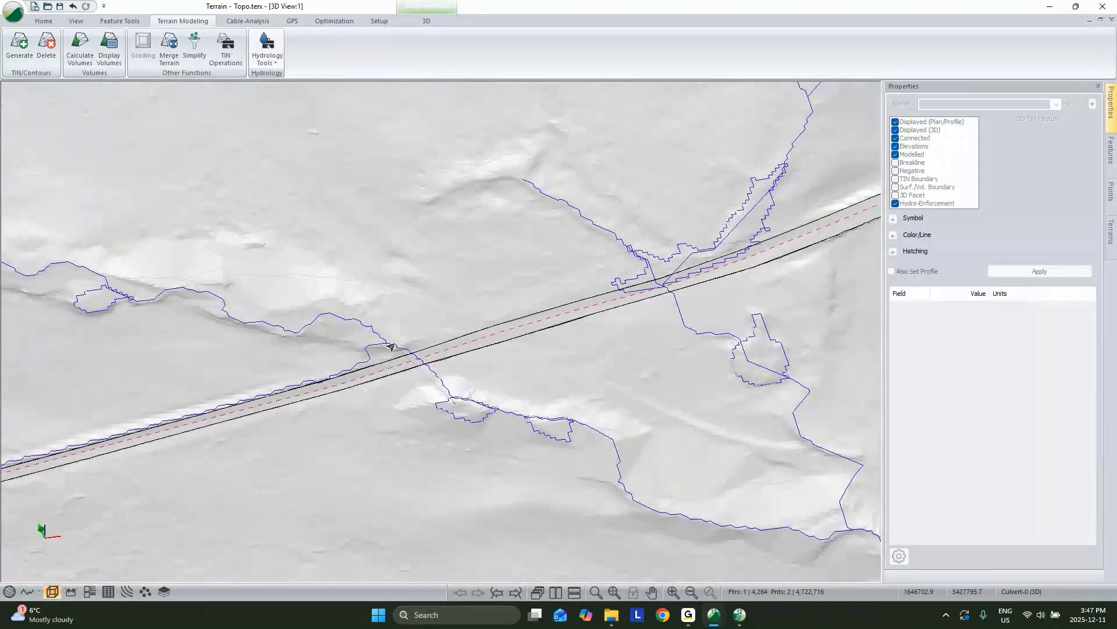
{"action": "left_click", "coordinate": [389, 347]}
{"action": "middle_click_drag", "start_coordinate": [389, 347], "coordinate": [514, 383]}
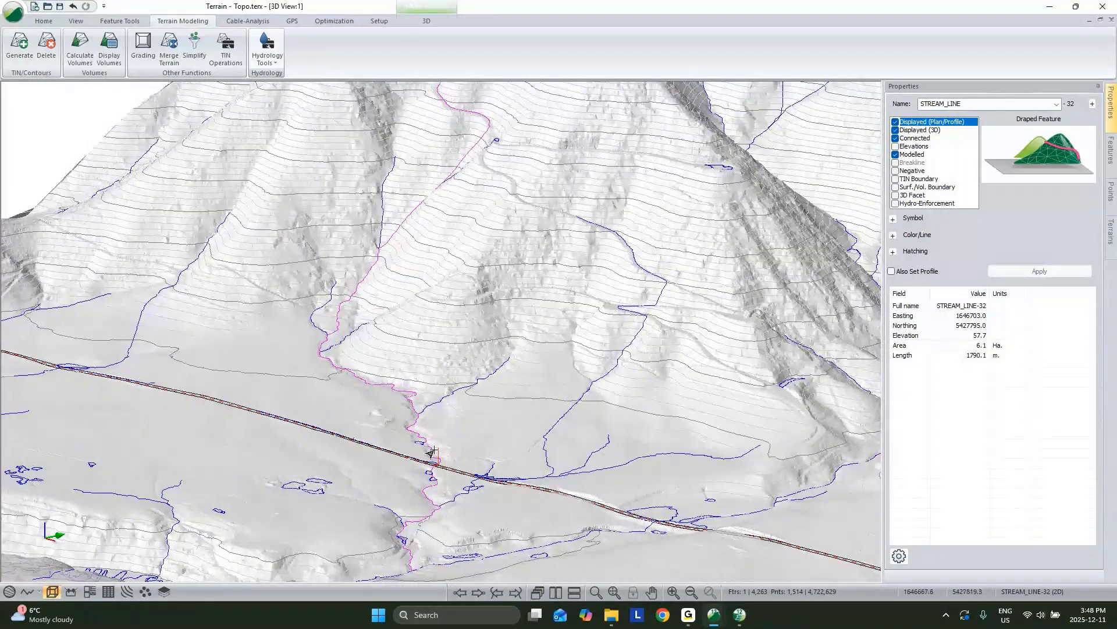
Step: Compute the drainage area with the Drainage Area tool's current settings
{"action": "left_click", "coordinate": [275, 64]}
{"action": "left_click", "coordinate": [288, 91]}
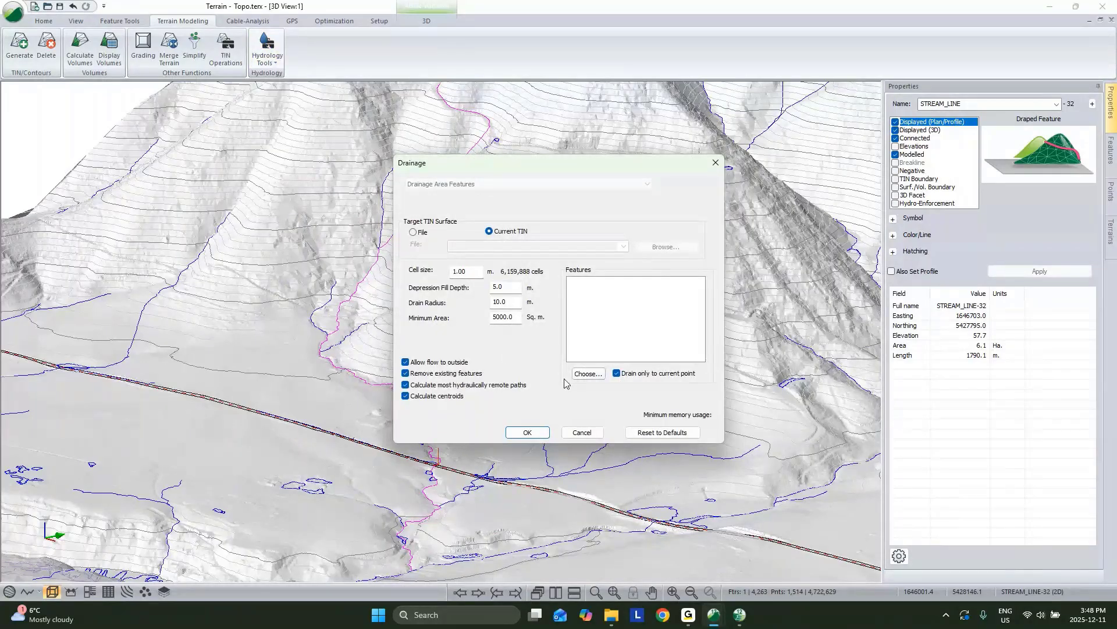
{"action": "left_click", "coordinate": [532, 432]}
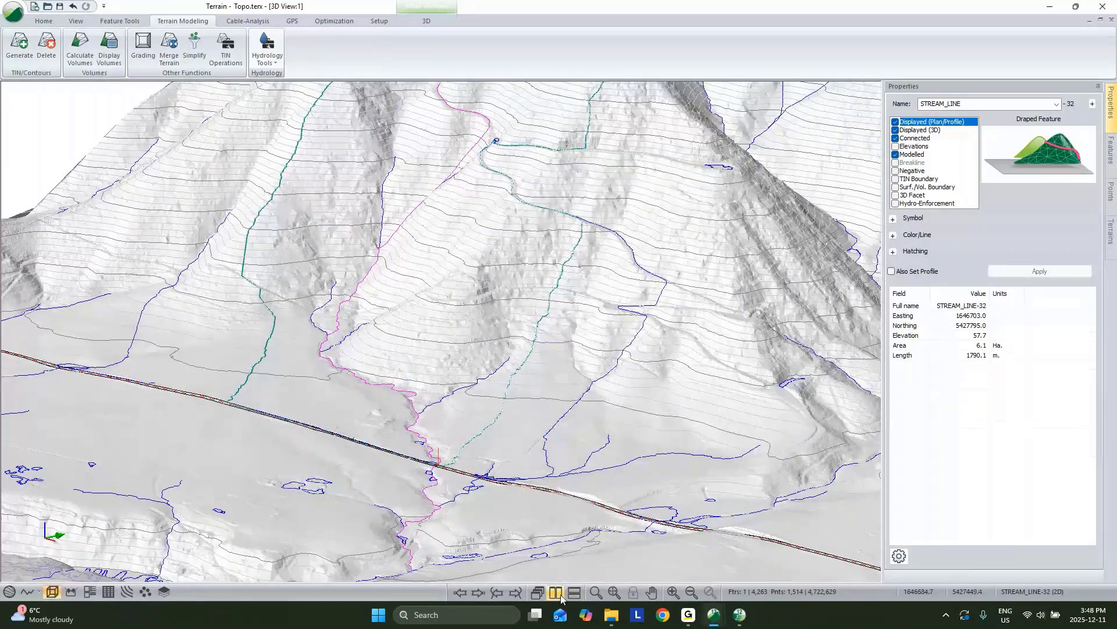
Step: Tile the 3D and plan views and select the 1733.6 m most hydraulically remote flow path
{"action": "left_click", "coordinate": [555, 593]}
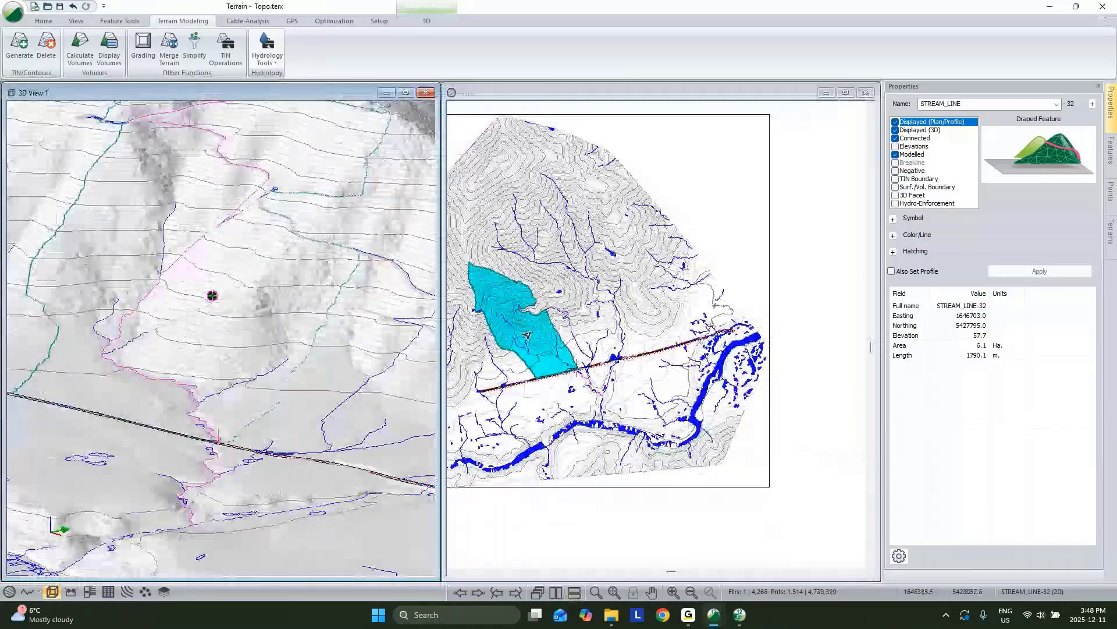
{"action": "middle_click_drag", "start_coordinate": [527, 336], "coordinate": [550, 351]}
{"action": "scroll", "coordinate": [272, 294], "scroll_direction": "down", "scroll_amount": 2}
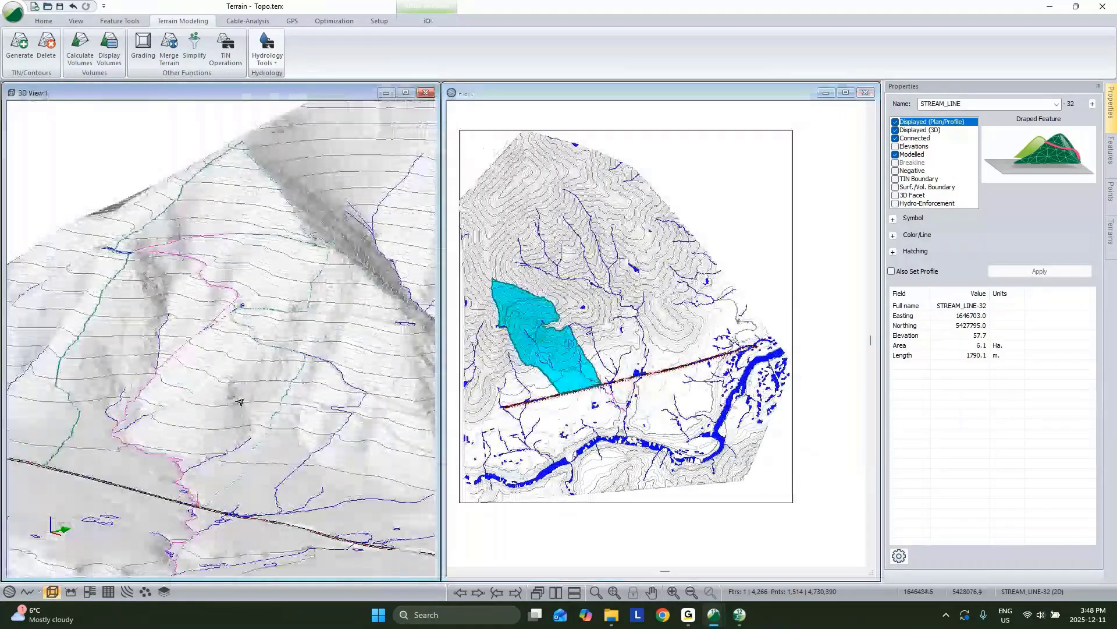
{"action": "scroll", "coordinate": [561, 370], "scroll_direction": "up", "scroll_amount": 4}
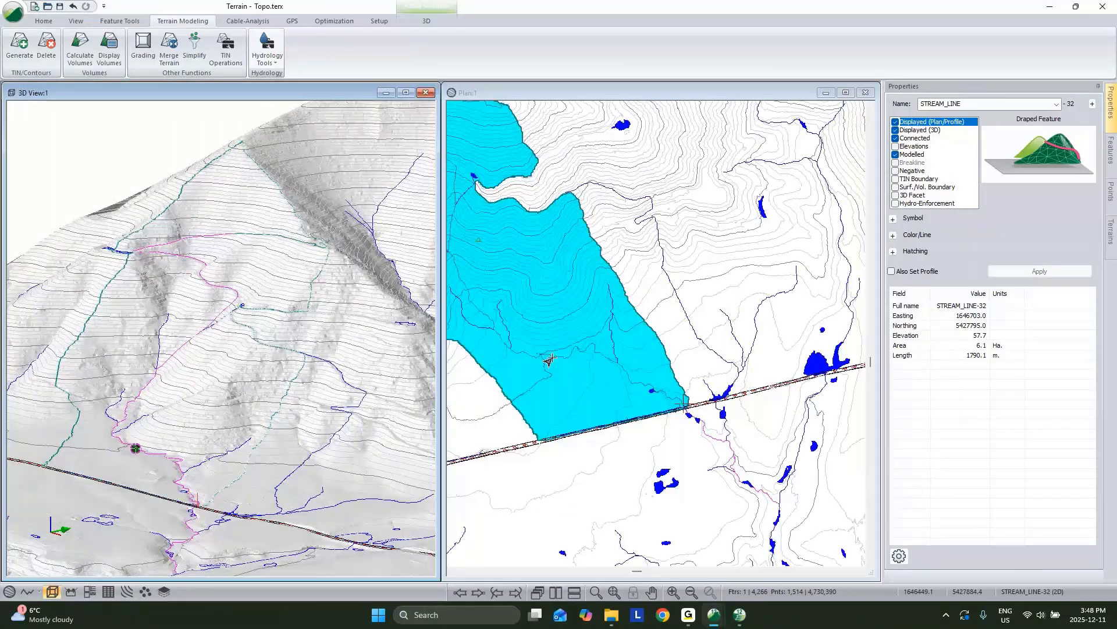
{"action": "middle_click_drag", "start_coordinate": [548, 361], "coordinate": [628, 391]}
{"action": "scroll", "coordinate": [536, 232], "scroll_direction": "up", "scroll_amount": 3}
{"action": "left_click", "coordinate": [586, 301]}
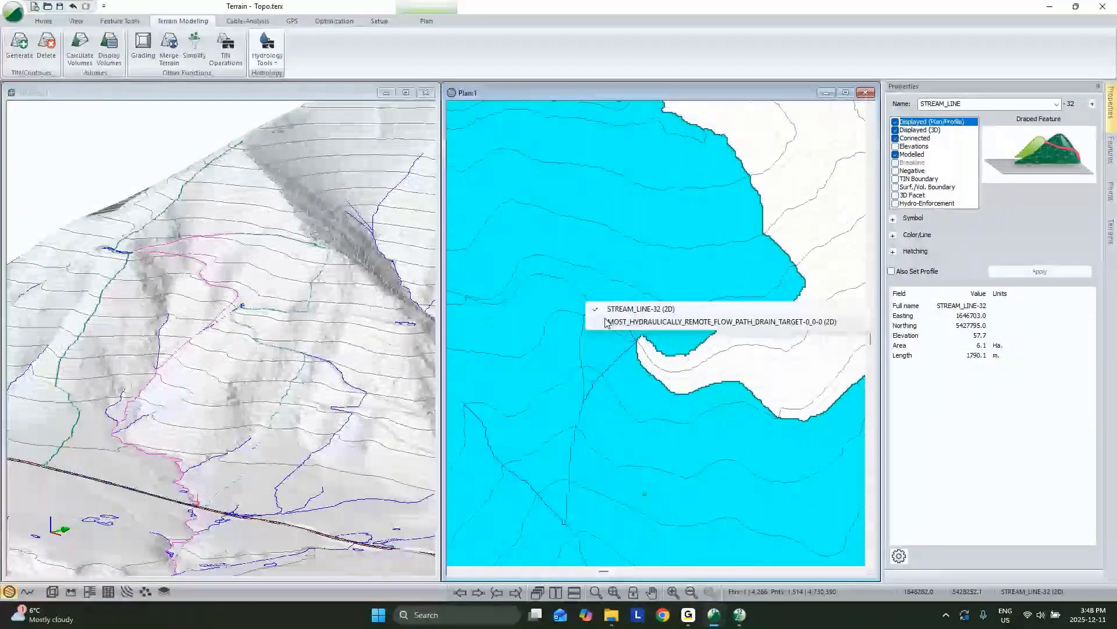
{"action": "left_click", "coordinate": [607, 321]}
Step: Pan and orbit the 3D terrain to a more overhead angle
{"action": "middle_click_drag", "start_coordinate": [195, 327], "coordinate": [304, 330]}
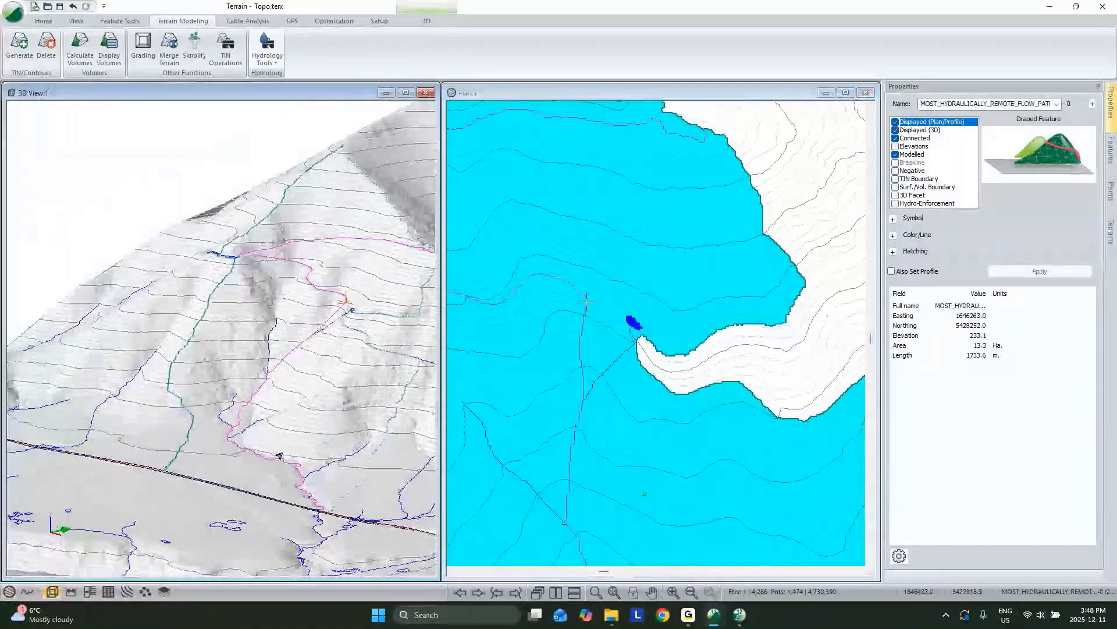
{"action": "left_click_drag", "start_coordinate": [291, 257], "coordinate": [322, 367]}
{"action": "scroll", "coordinate": [704, 418], "scroll_direction": "down", "scroll_amount": 2}
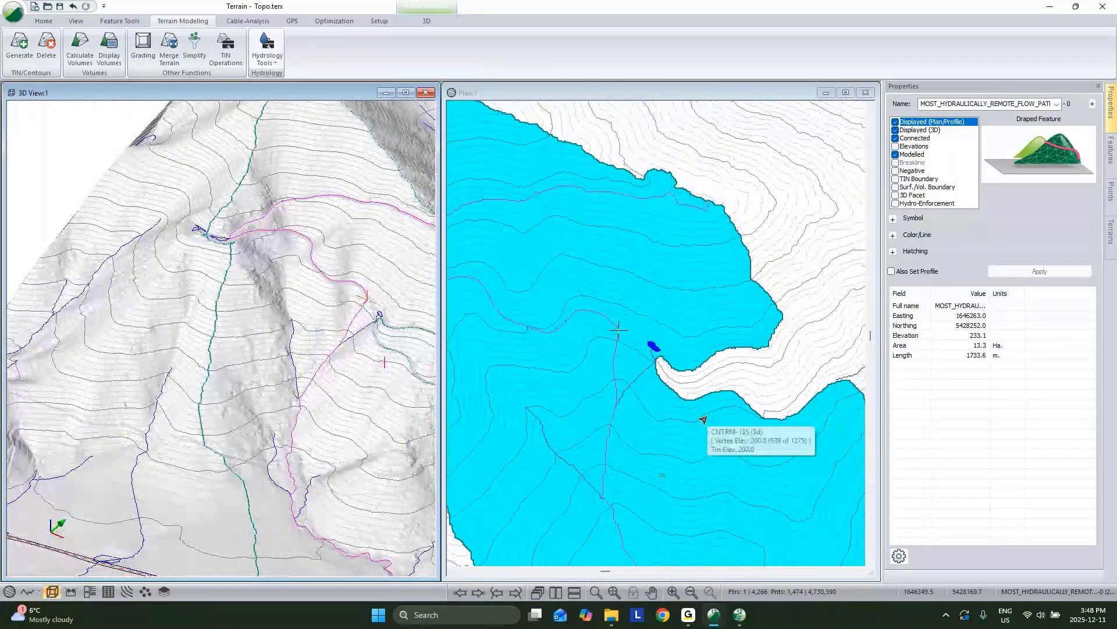
Step: In Location, select the 600 mm culvert at station 834.6 in the Culverts list
{"action": "left_click", "coordinate": [740, 618]}
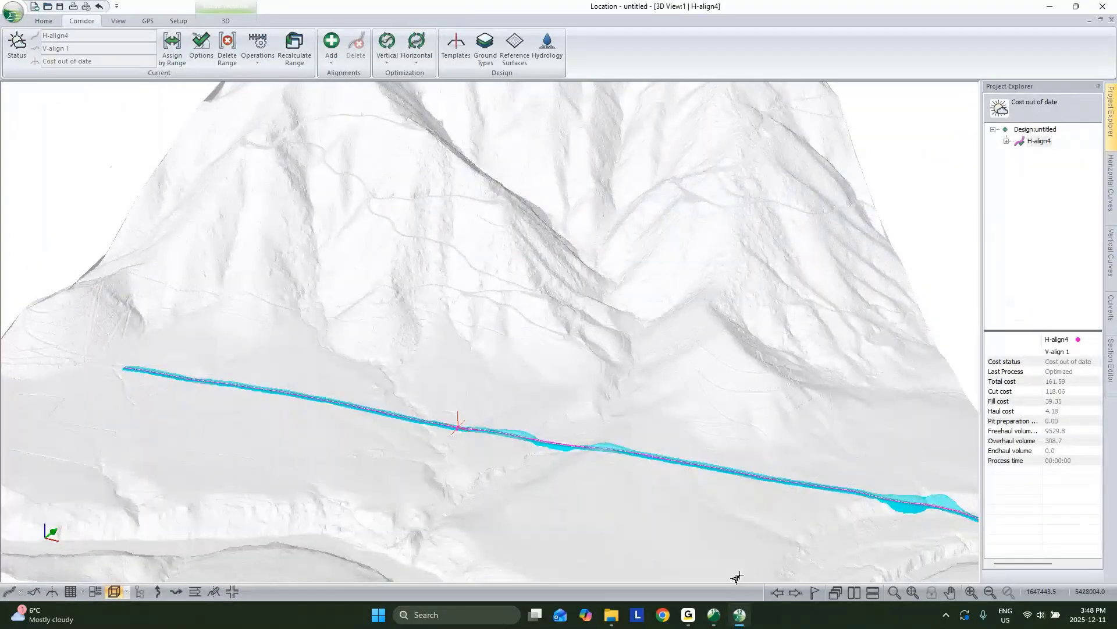
{"action": "left_click_drag", "start_coordinate": [740, 575], "coordinate": [774, 384]}
{"action": "scroll", "coordinate": [506, 290], "scroll_direction": "up", "scroll_amount": 6}
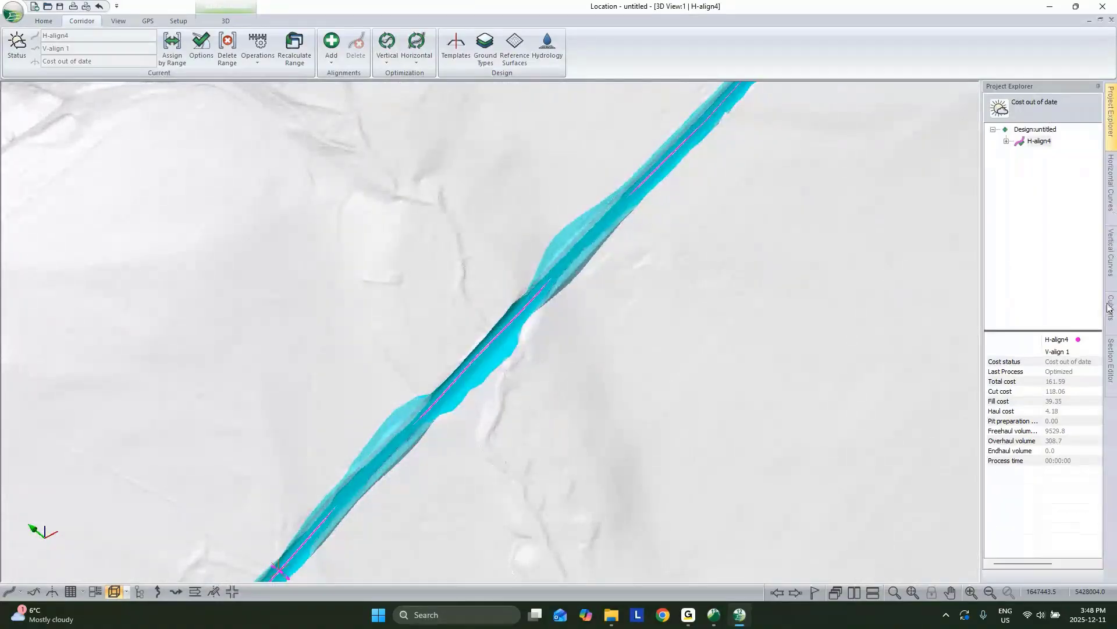
{"action": "left_click", "coordinate": [1110, 308]}
{"action": "left_click", "coordinate": [1056, 102]}
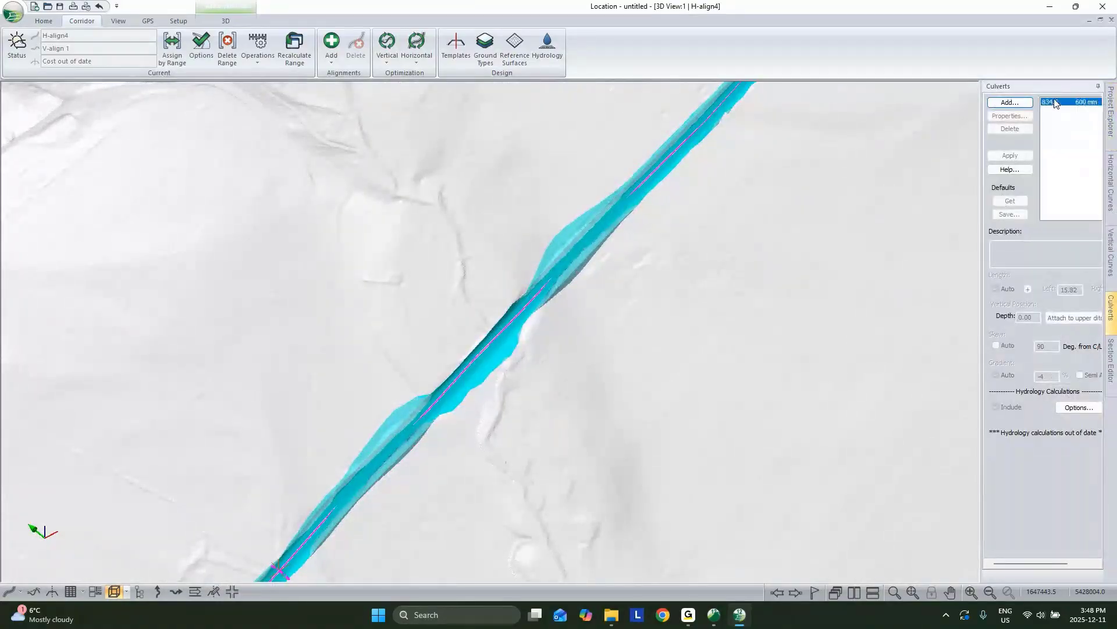
Step: Orbit around the crossing and confirm the 3D Options feature export settings
{"action": "mouse_move", "coordinate": [678, 280]}
{"action": "left_mouse_down"}
{"action": "mouse_move", "coordinate": [696, 357]}
{"action": "mouse_move", "coordinate": [725, 320]}
{"action": "left_mouse_up"}
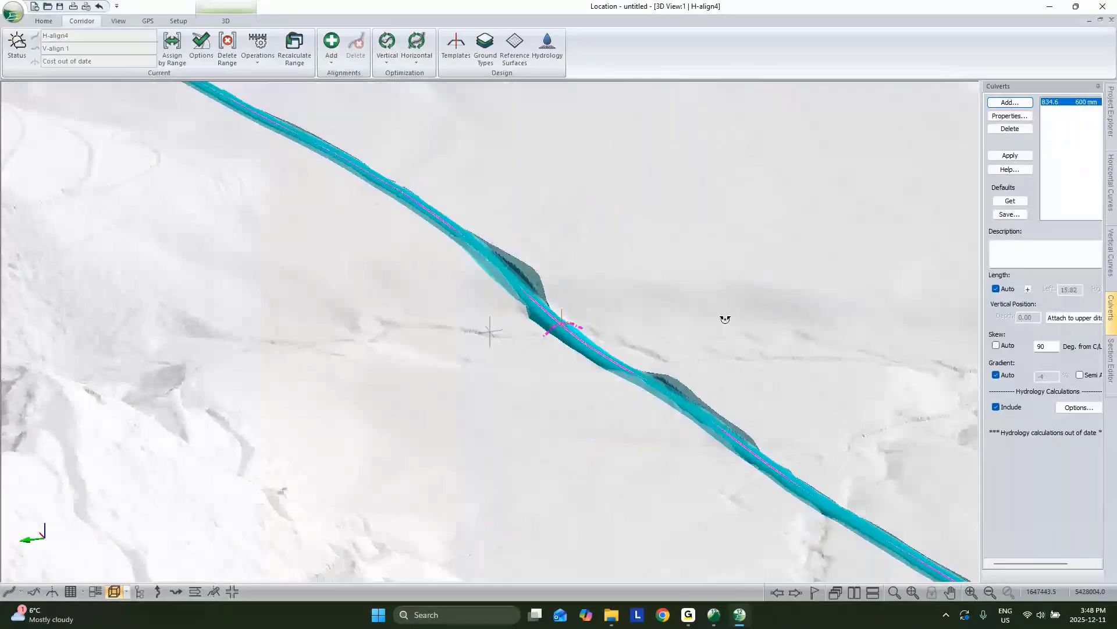
{"action": "left_click_drag", "start_coordinate": [533, 271], "coordinate": [483, 309]}
{"action": "right_click", "coordinate": [611, 303]}
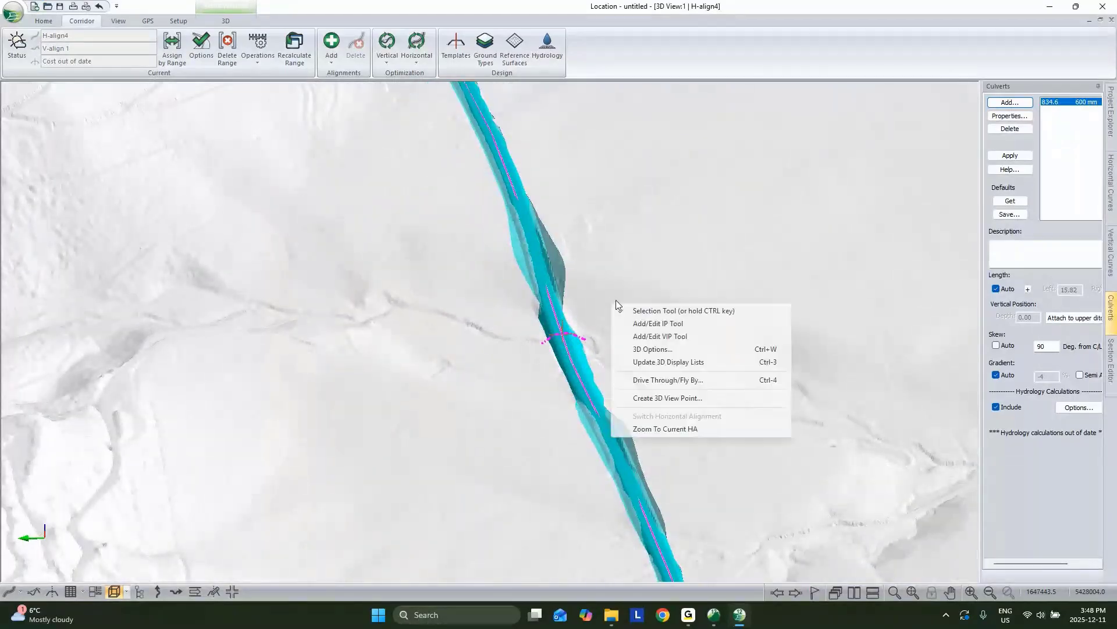
{"action": "left_click", "coordinate": [666, 351]}
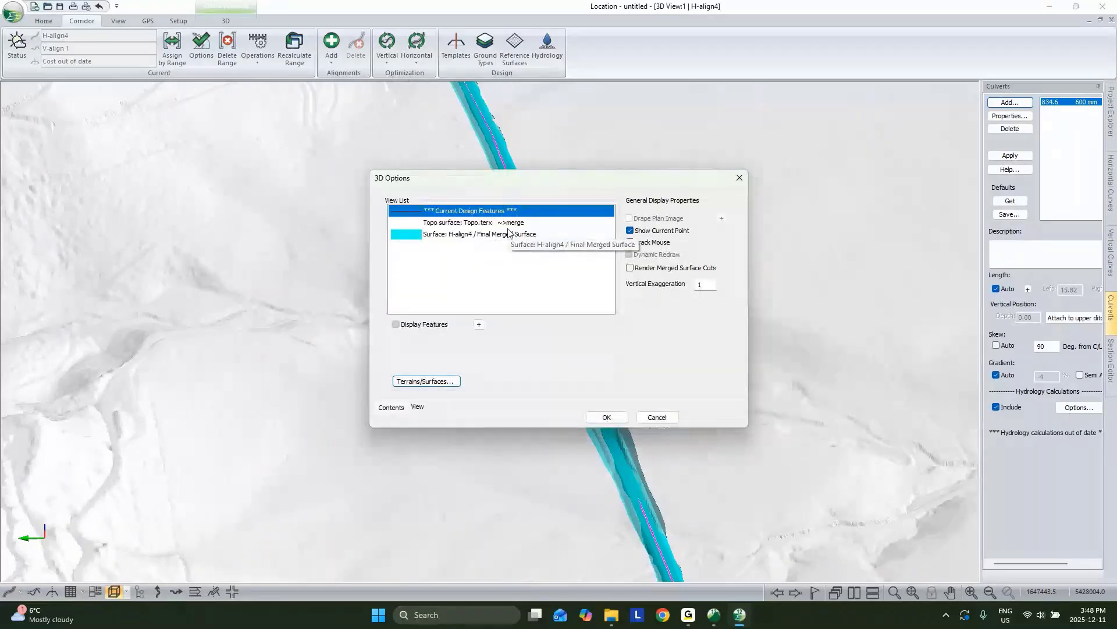
{"action": "left_click", "coordinate": [480, 325]}
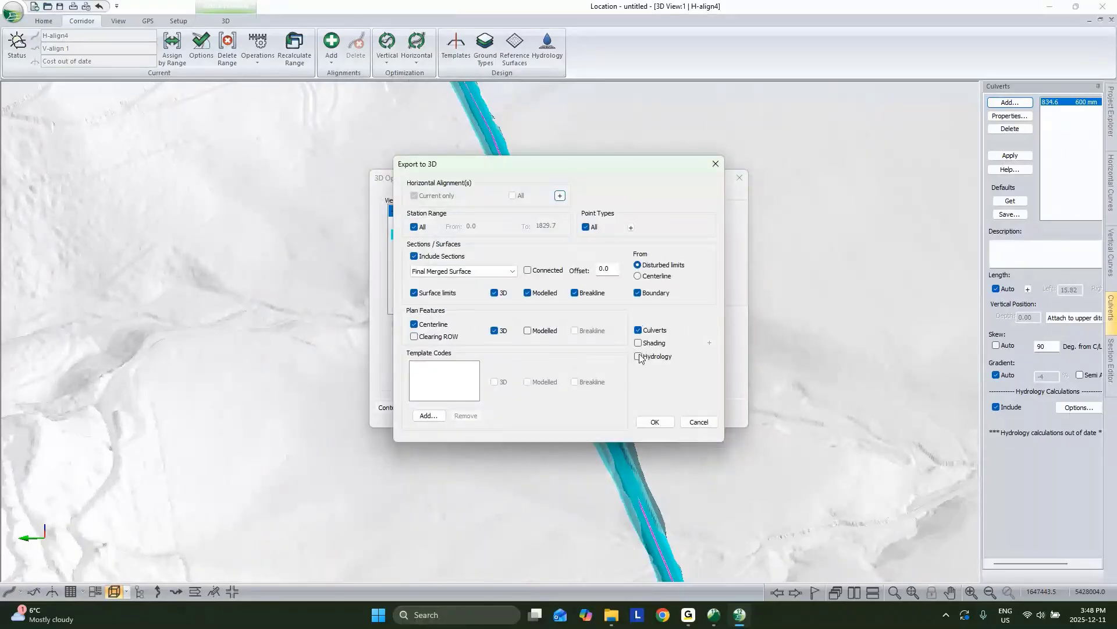
{"action": "left_click", "coordinate": [654, 421]}
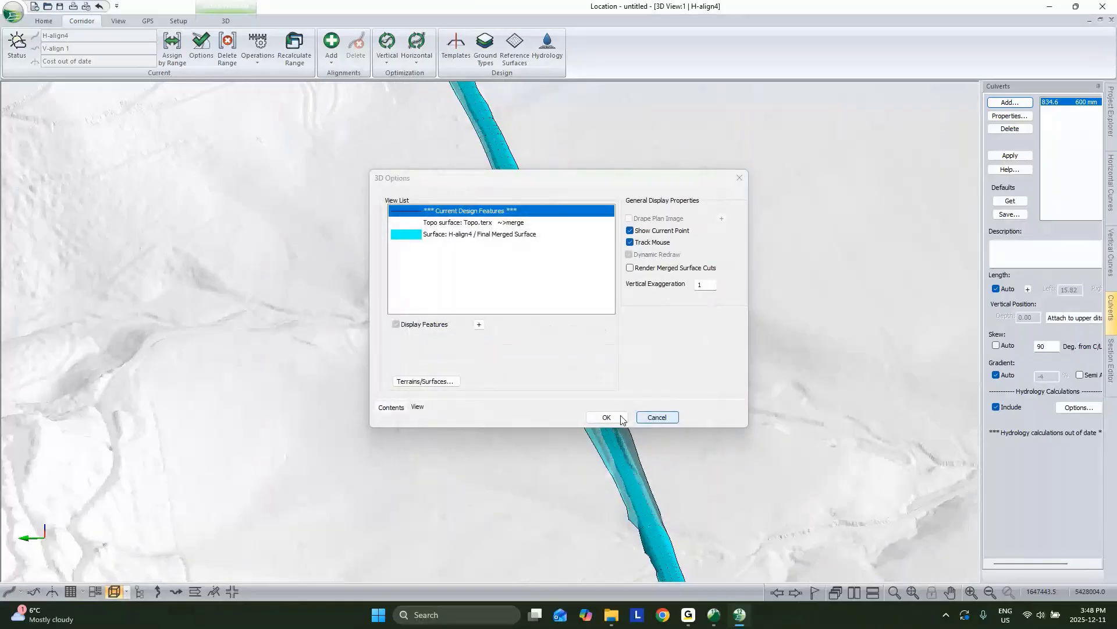
{"action": "left_click", "coordinate": [606, 416]}
{"action": "scroll", "coordinate": [691, 411], "scroll_direction": "up", "scroll_amount": 6}
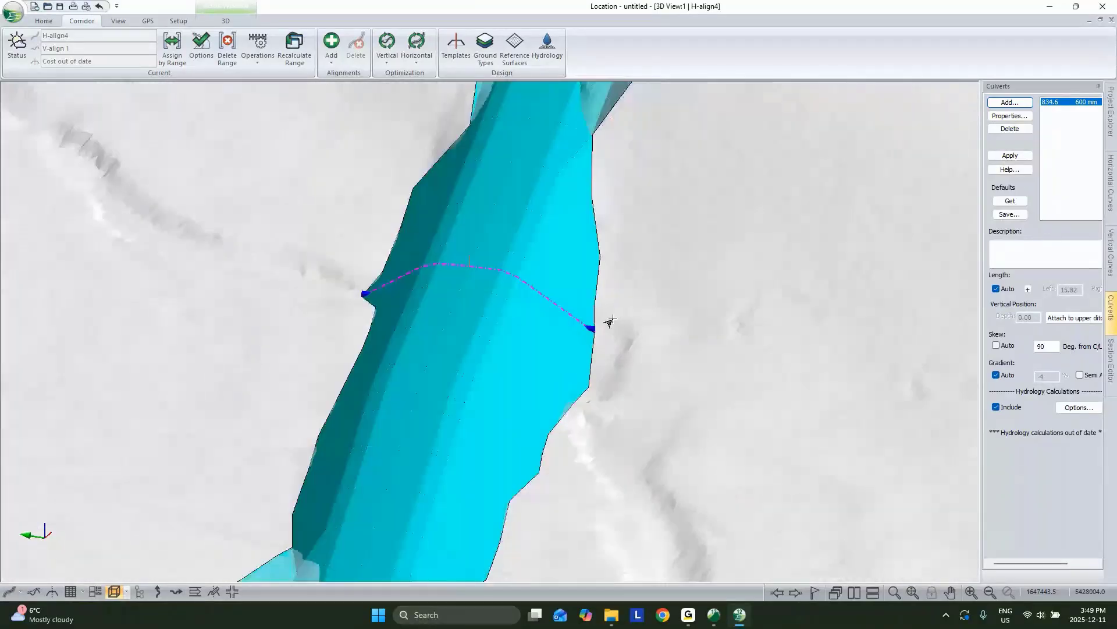
{"action": "scroll", "coordinate": [590, 376], "scroll_direction": "down", "scroll_amount": 5}
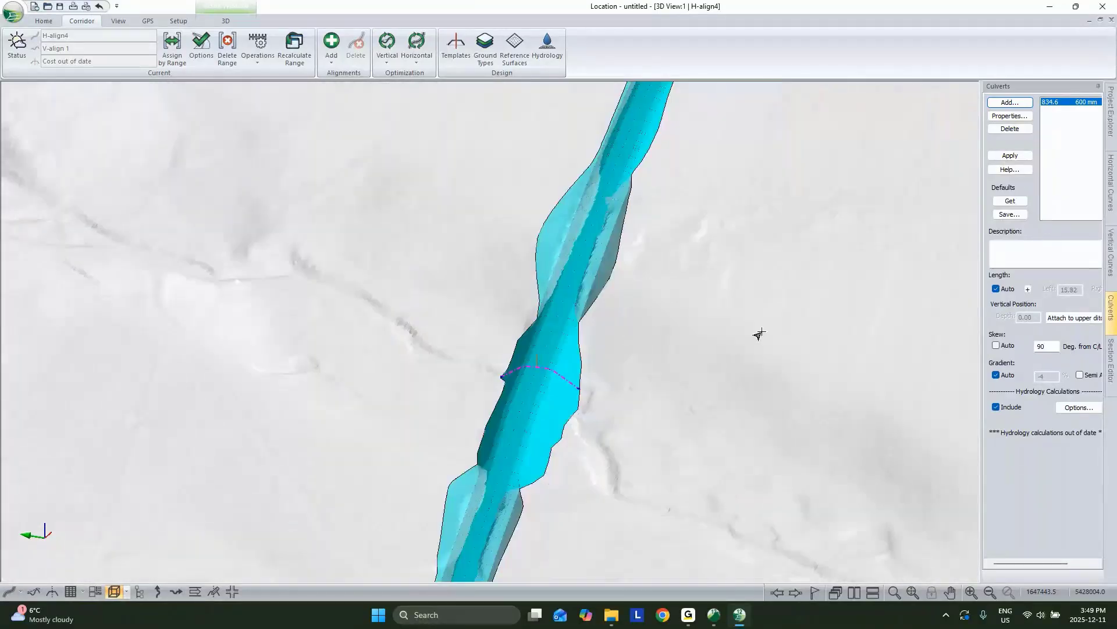
Step: Restore the tiled profile, section, plan and 3D layout and apply the 834.6 culvert
{"action": "left_click", "coordinate": [1100, 21]}
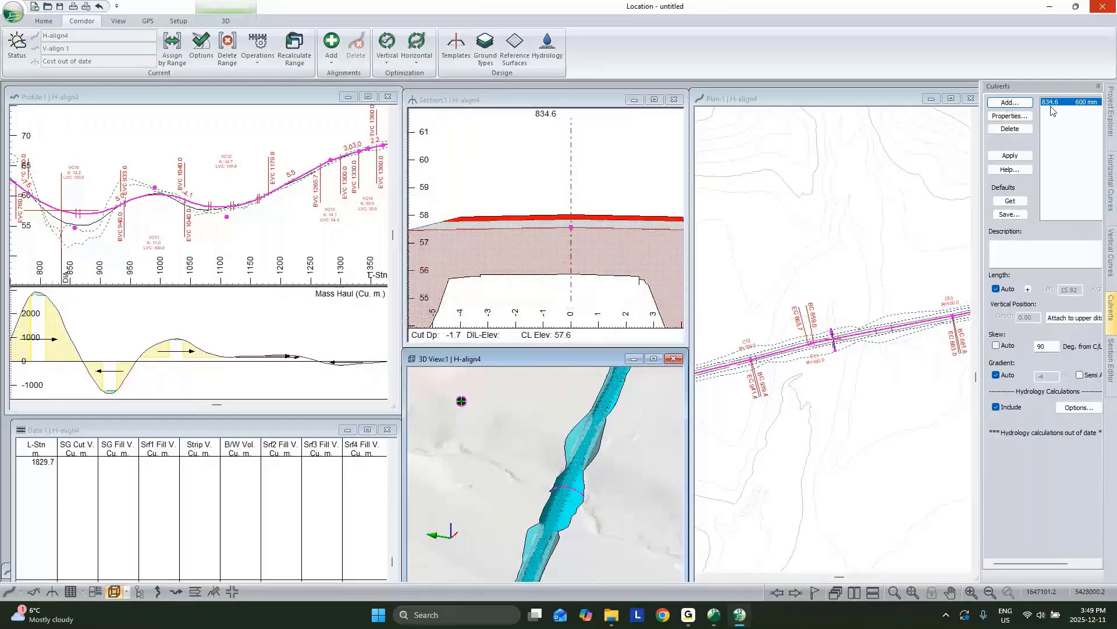
{"action": "left_click", "coordinate": [1010, 155]}
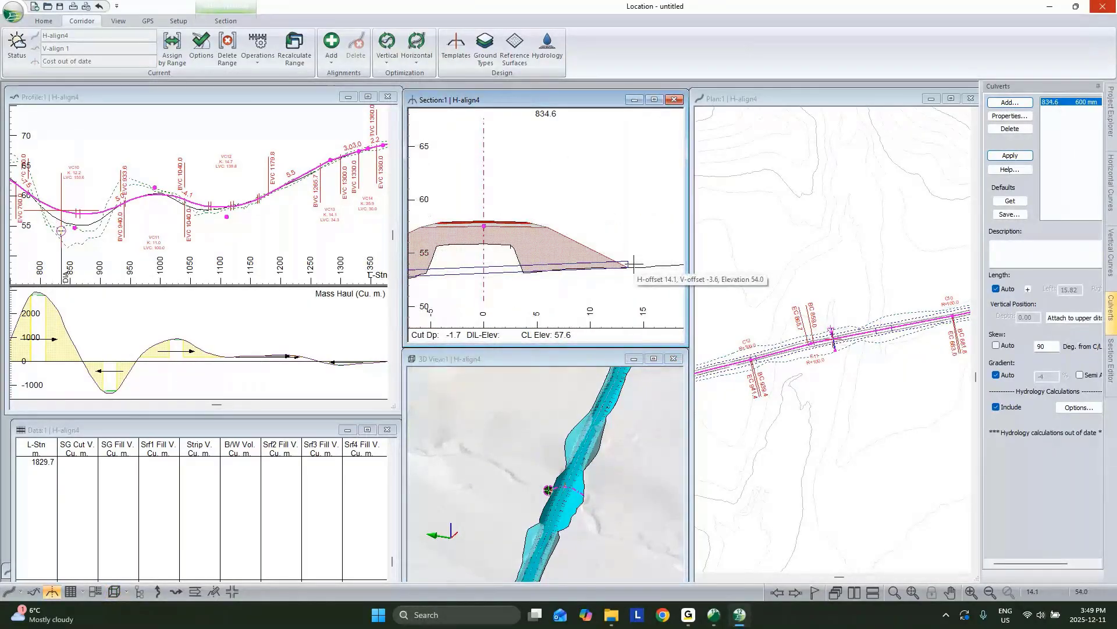
{"action": "left_click", "coordinate": [540, 51]}
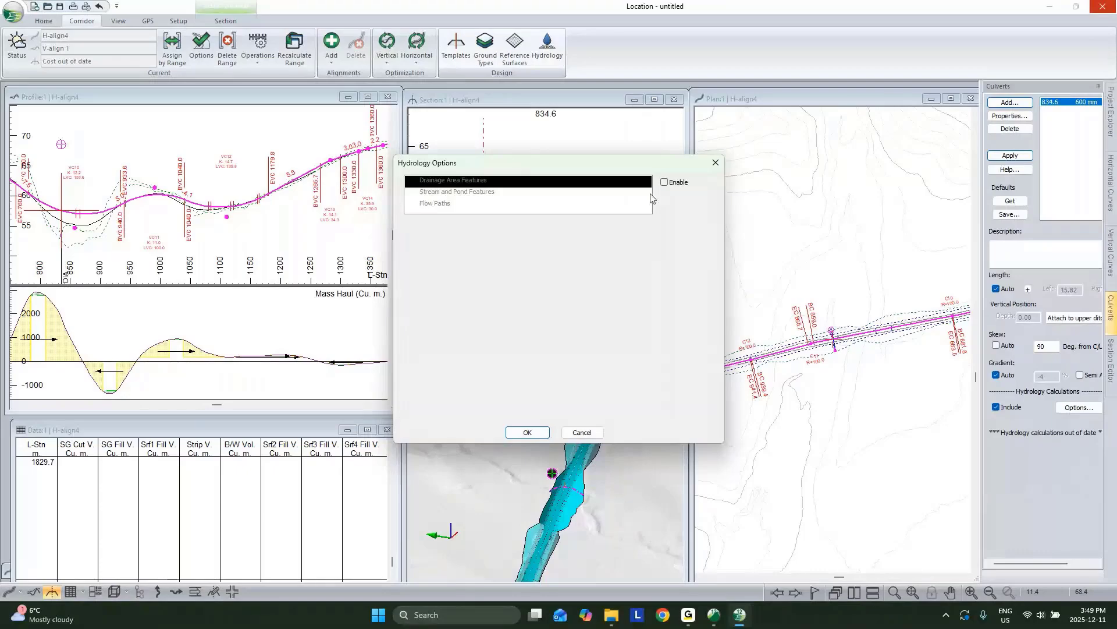
Step: Enable drainage area features and merge the corridor surface into the topo surface
{"action": "left_click", "coordinate": [664, 183]}
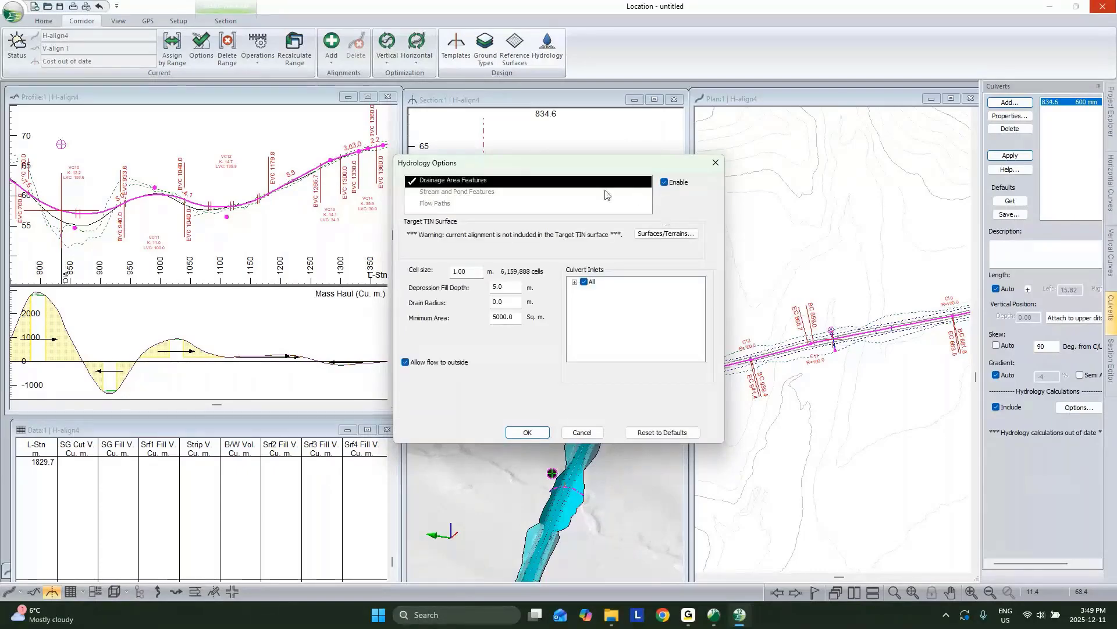
{"action": "left_click", "coordinate": [575, 282]}
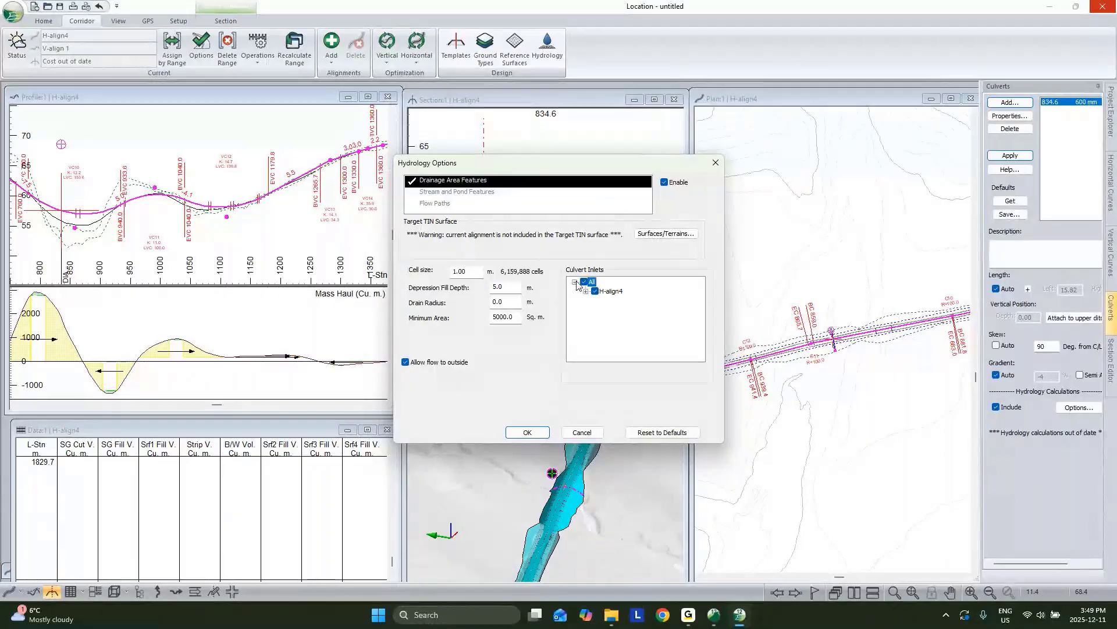
{"action": "left_click", "coordinate": [675, 235]}
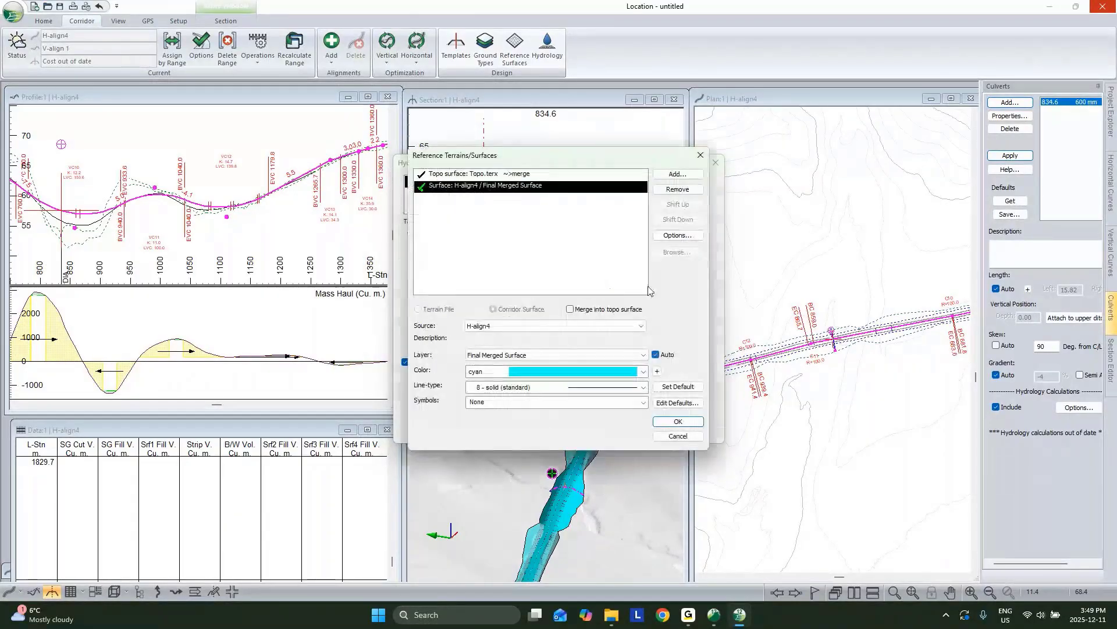
{"action": "left_click", "coordinate": [570, 309]}
{"action": "left_click", "coordinate": [691, 421]}
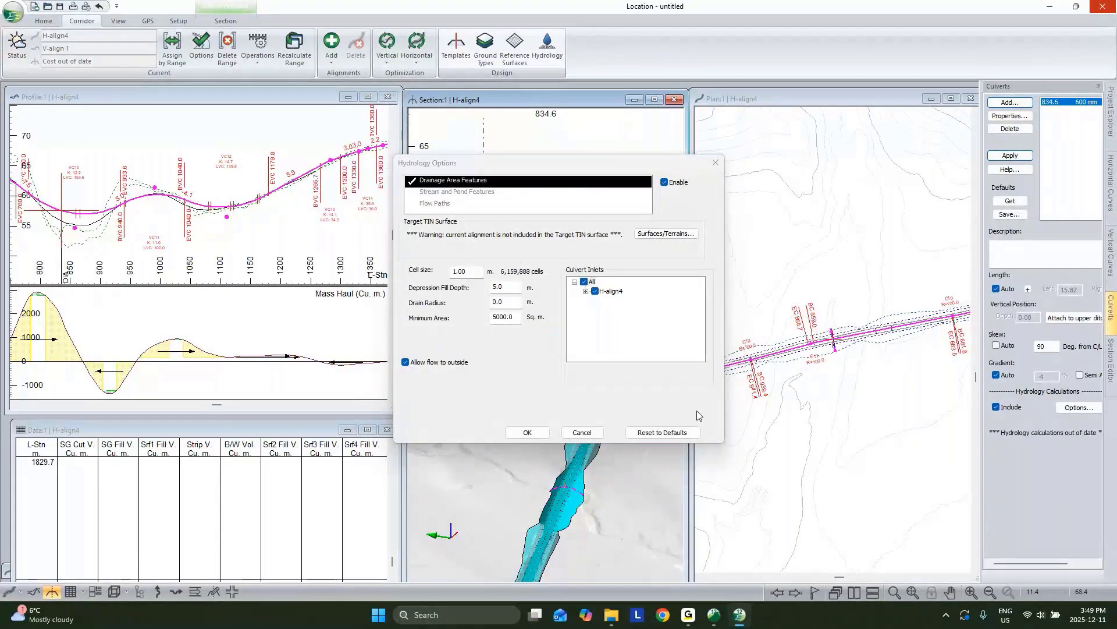
Step: Turn on stream and pond features, enter 125 for stream drainage area, and recalculate the range
{"action": "left_click", "coordinate": [471, 195]}
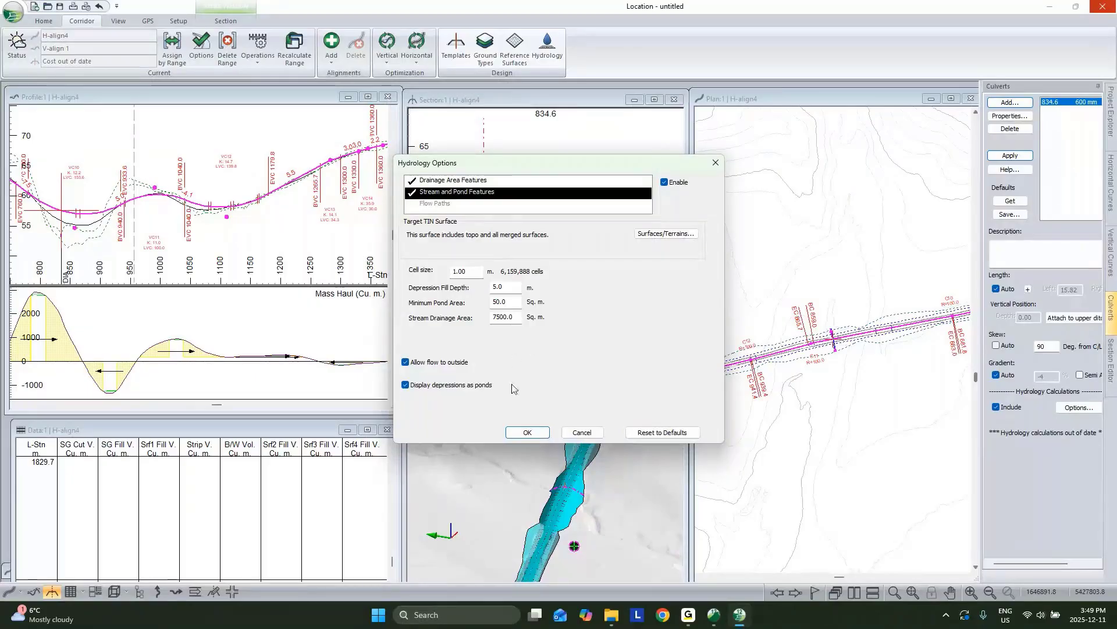
{"action": "left_click", "coordinate": [497, 318]}
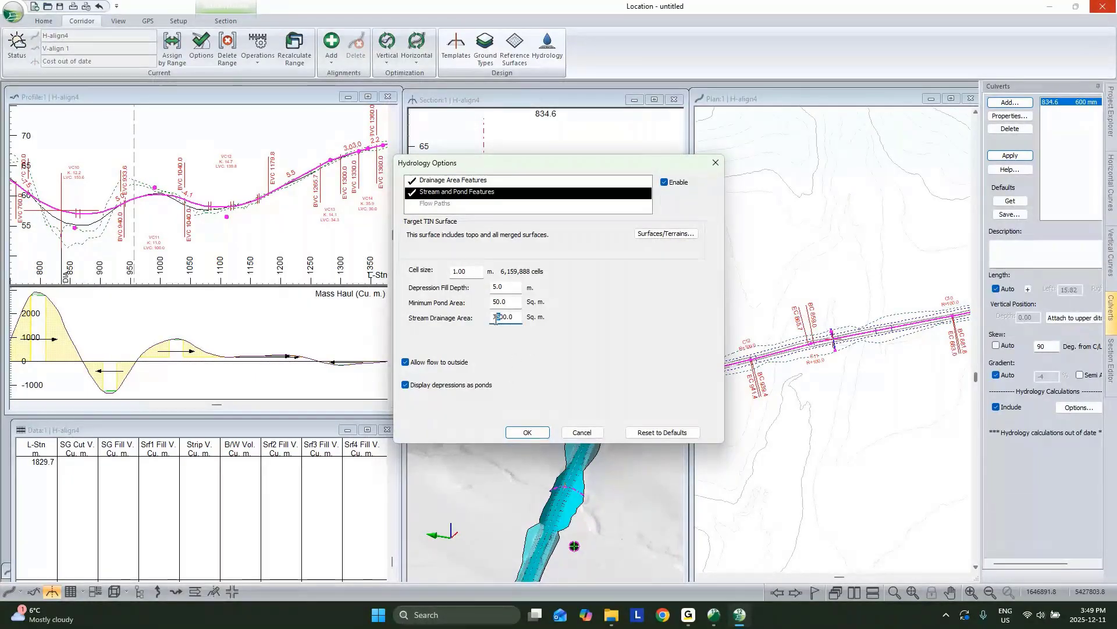
{"action": "left_click_drag", "start_coordinate": [497, 320], "coordinate": [437, 322]}
{"action": "type", "text": "125"}
{"action": "left_click", "coordinate": [527, 432]}
{"action": "left_click", "coordinate": [586, 370]}
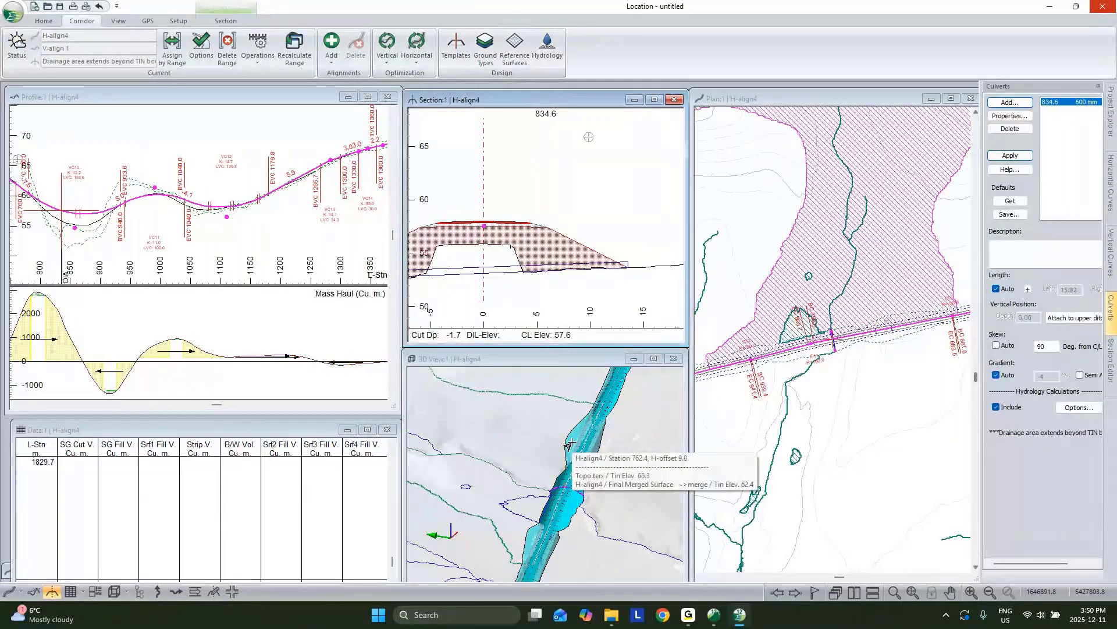
Step: Centre the plan, profile and section views on a point near the culvert
{"action": "left_click", "coordinate": [546, 486]}
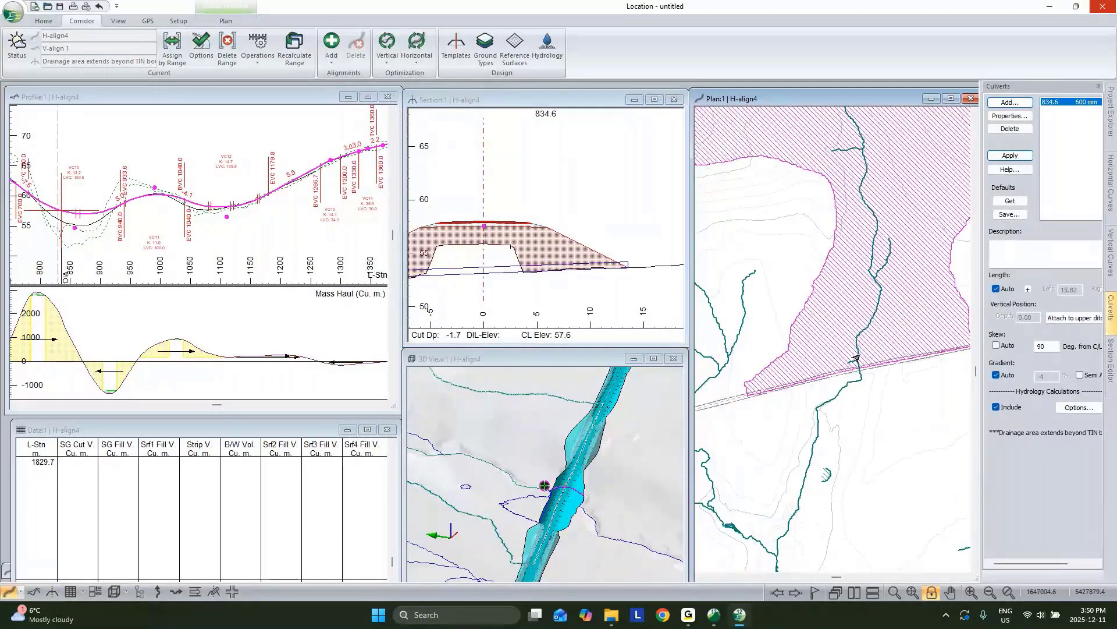
{"action": "left_click", "coordinate": [654, 359]}
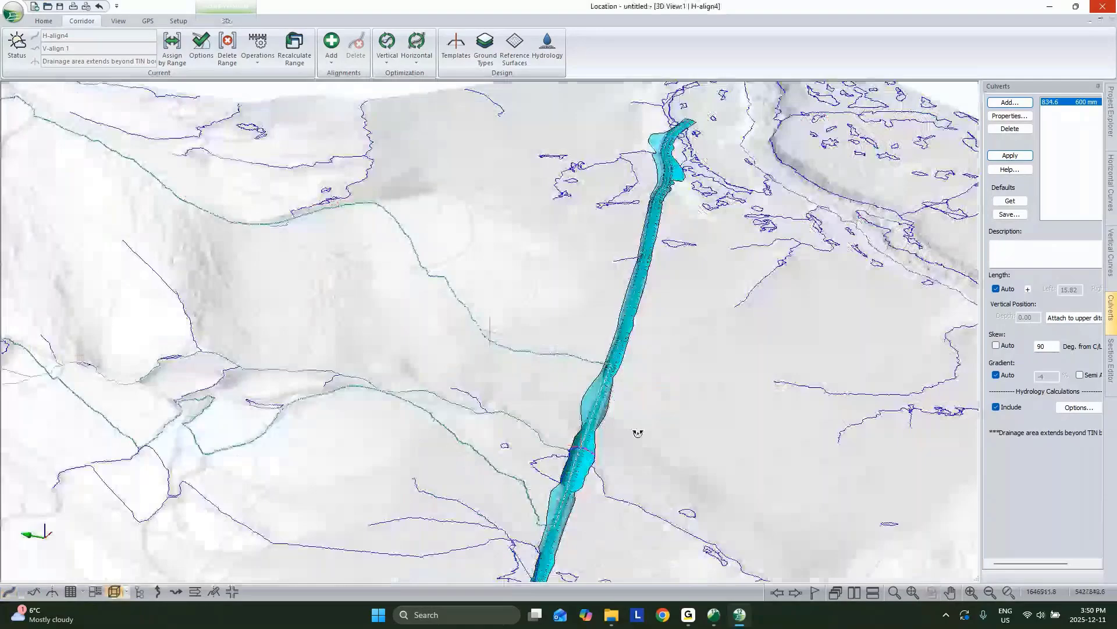
{"action": "left_click_drag", "start_coordinate": [638, 433], "coordinate": [436, 307]}
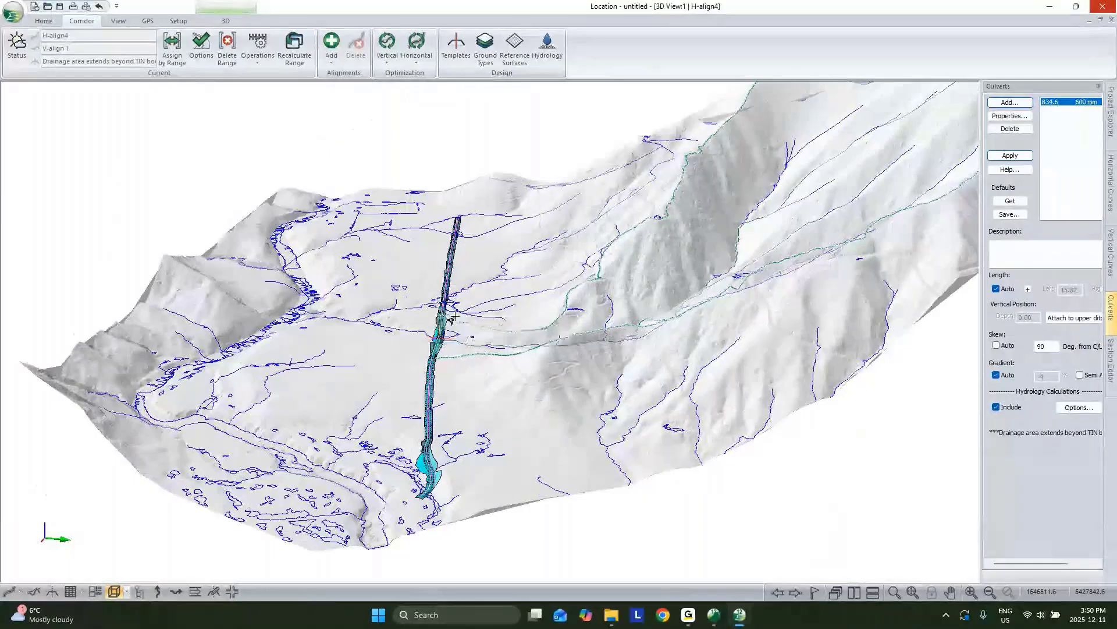
{"action": "scroll", "coordinate": [447, 333], "scroll_direction": "up", "scroll_amount": 2}
{"action": "scroll", "coordinate": [447, 333], "scroll_direction": "up", "scroll_amount": 3}
{"action": "left_click_drag", "start_coordinate": [447, 332], "coordinate": [596, 379]}
{"action": "middle_click_drag", "start_coordinate": [554, 355], "coordinate": [596, 400]}
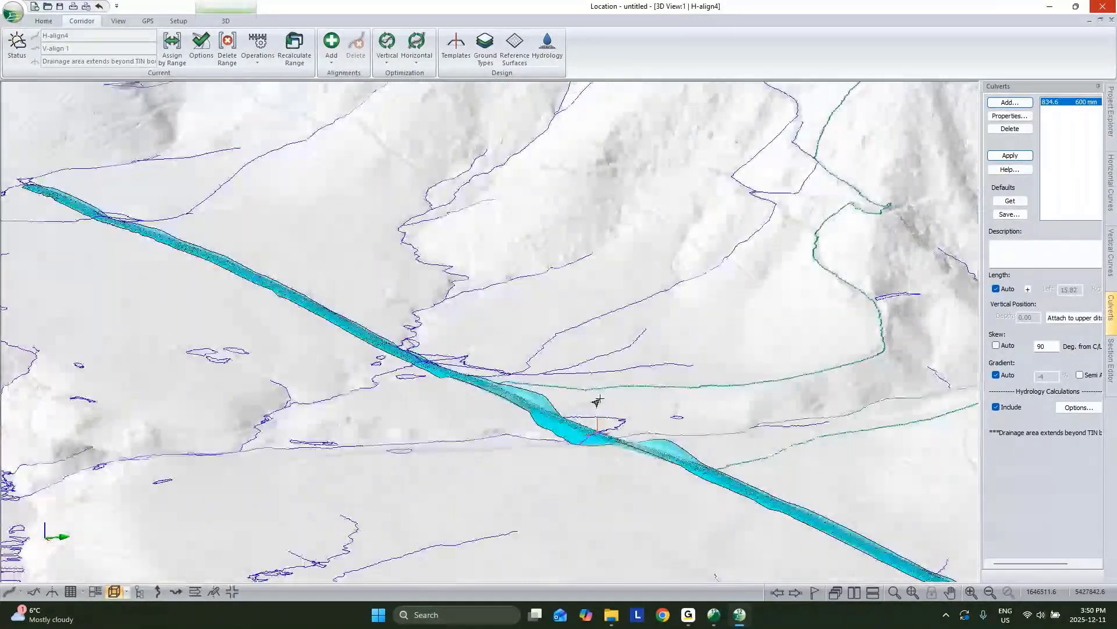
{"action": "mouse_move", "coordinate": [596, 400]}
{"action": "left_mouse_down"}
{"action": "mouse_move", "coordinate": [614, 459]}
{"action": "mouse_move", "coordinate": [637, 466]}
{"action": "mouse_move", "coordinate": [648, 302]}
{"action": "mouse_move", "coordinate": [575, 402]}
{"action": "left_mouse_up"}
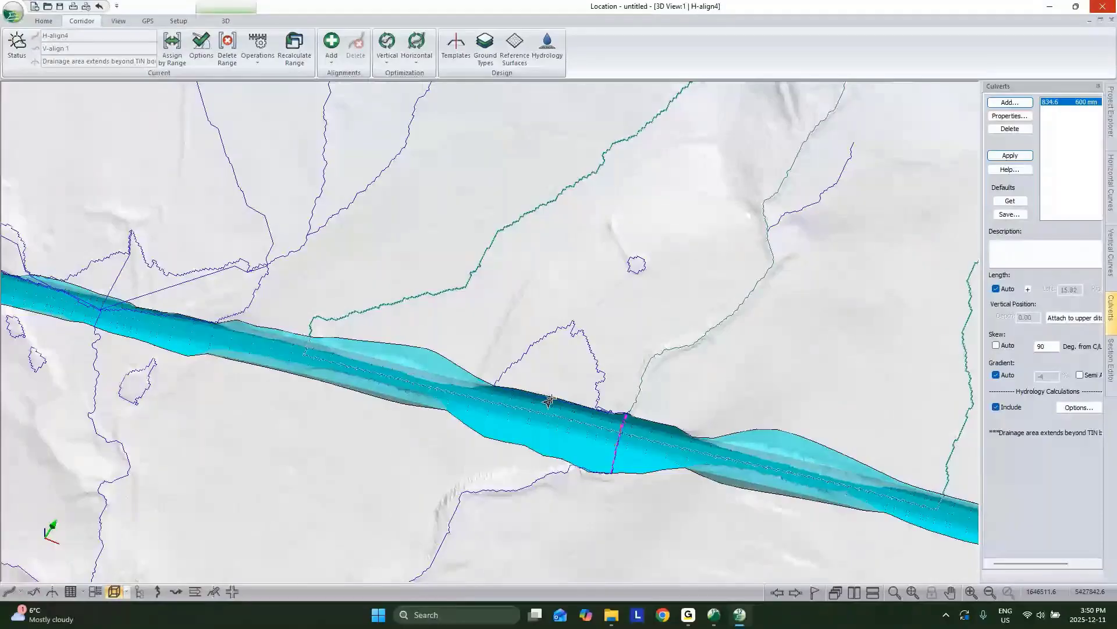
{"action": "mouse_move", "coordinate": [556, 397]}
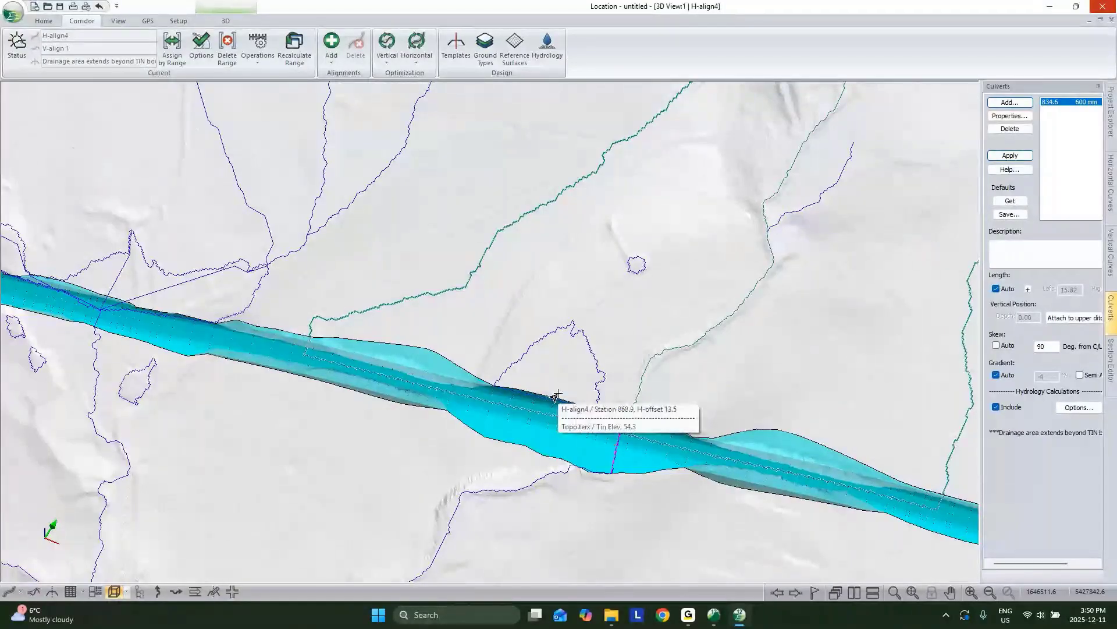
{"action": "middle_click_drag", "start_coordinate": [622, 401], "coordinate": [825, 433]}
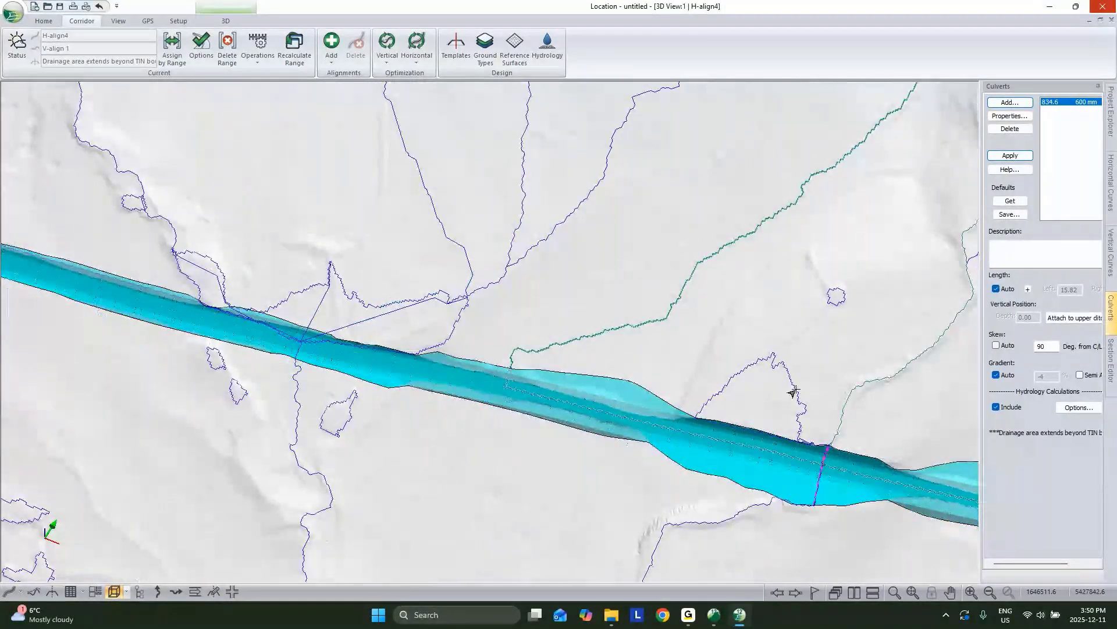
{"action": "middle_click_drag", "start_coordinate": [796, 390], "coordinate": [785, 390]}
{"action": "scroll", "coordinate": [638, 356], "scroll_direction": "down", "scroll_amount": 1}
{"action": "middle_click_drag", "start_coordinate": [637, 356], "coordinate": [766, 419]}
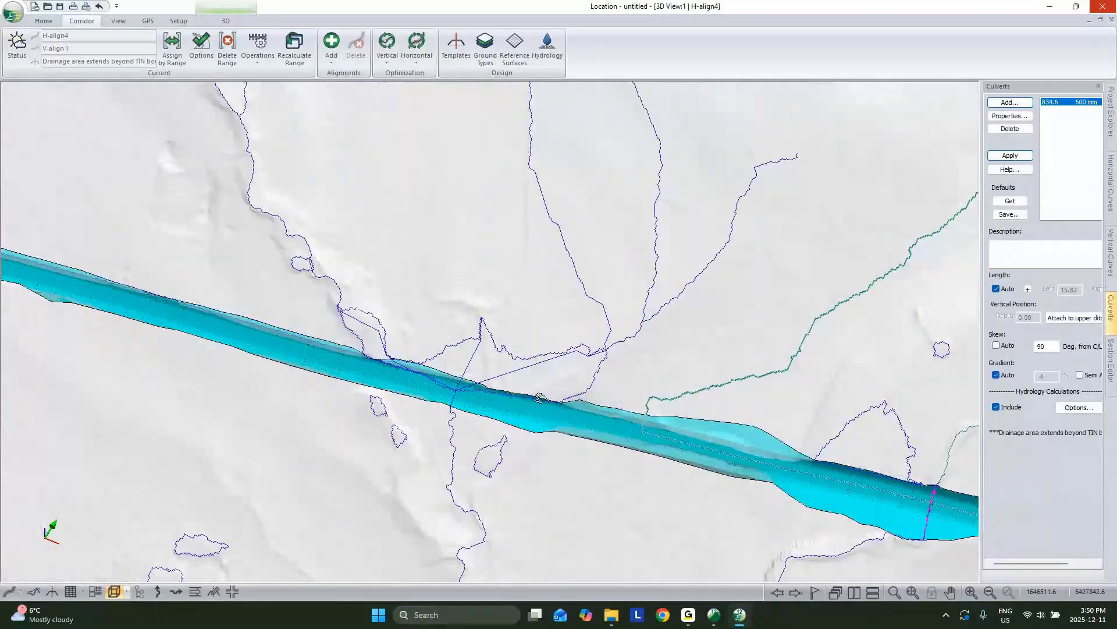
{"action": "mouse_move", "coordinate": [565, 387]}
{"action": "left_mouse_down"}
{"action": "mouse_move", "coordinate": [668, 374]}
{"action": "mouse_move", "coordinate": [590, 360]}
{"action": "mouse_move", "coordinate": [571, 370]}
{"action": "left_mouse_up"}
{"action": "left_click", "coordinate": [1073, 120]}
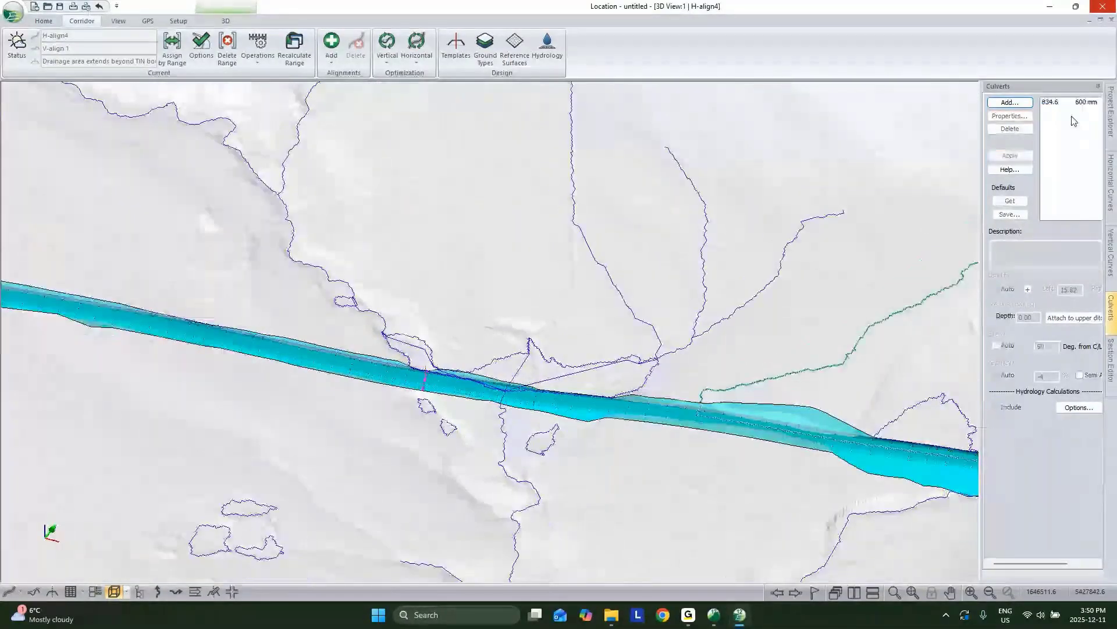
Step: Restore the 3D view and add a new culvert at station 1140.0
{"action": "left_click", "coordinate": [1102, 20]}
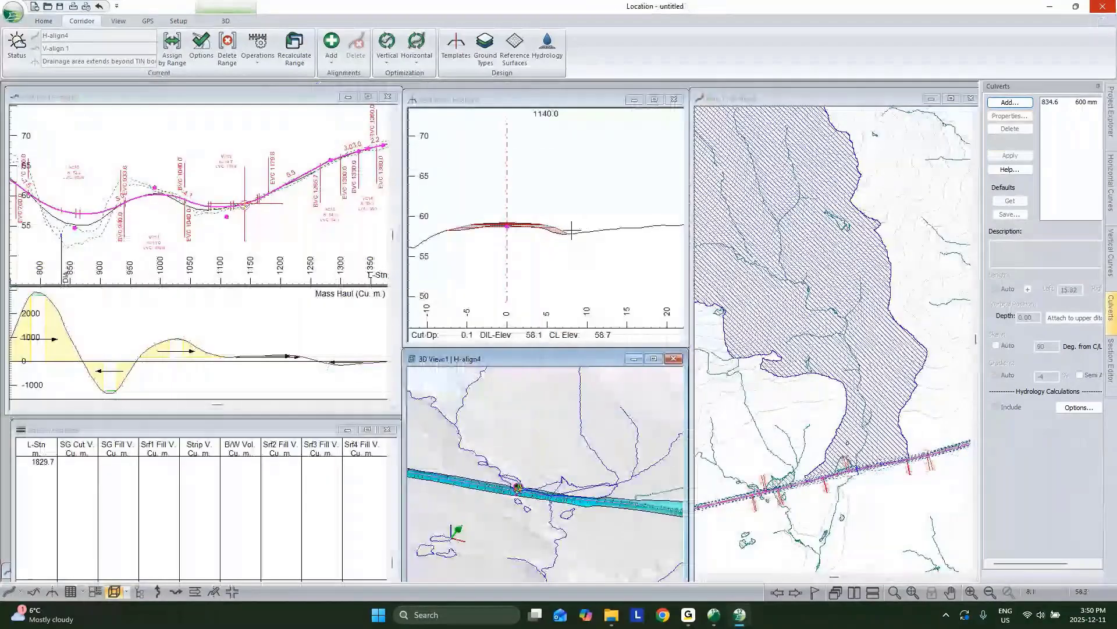
{"action": "scroll", "coordinate": [572, 230], "scroll_direction": "down", "scroll_amount": 1}
{"action": "scroll", "coordinate": [811, 450], "scroll_direction": "down", "scroll_amount": 2}
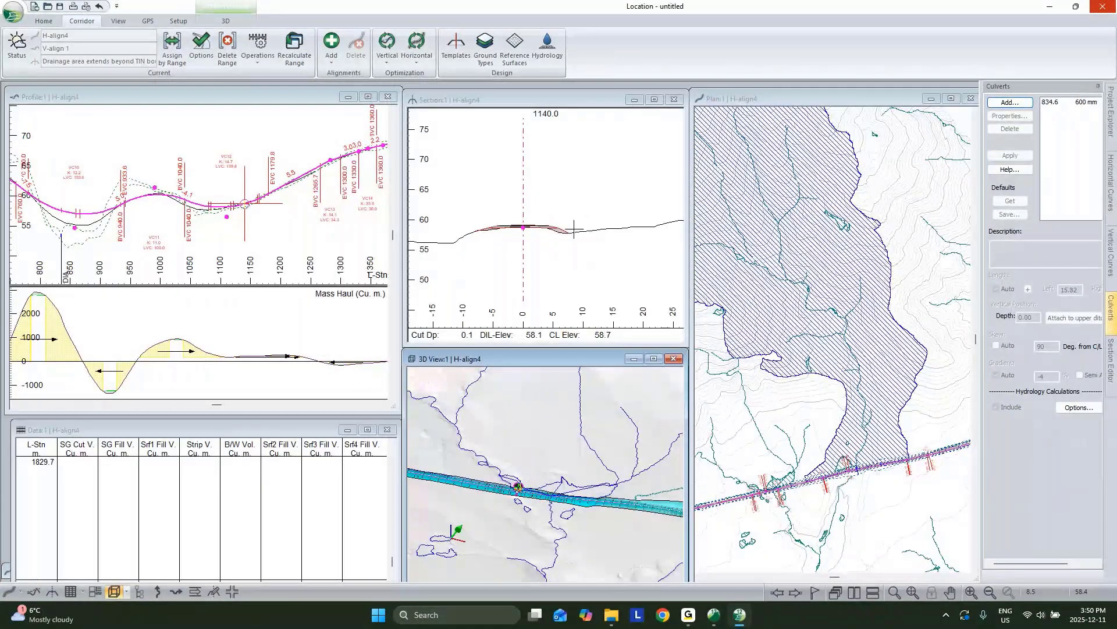
{"action": "scroll", "coordinate": [781, 472], "scroll_direction": "up", "scroll_amount": 5}
{"action": "left_click", "coordinate": [785, 467]}
{"action": "left_click", "coordinate": [1013, 104]}
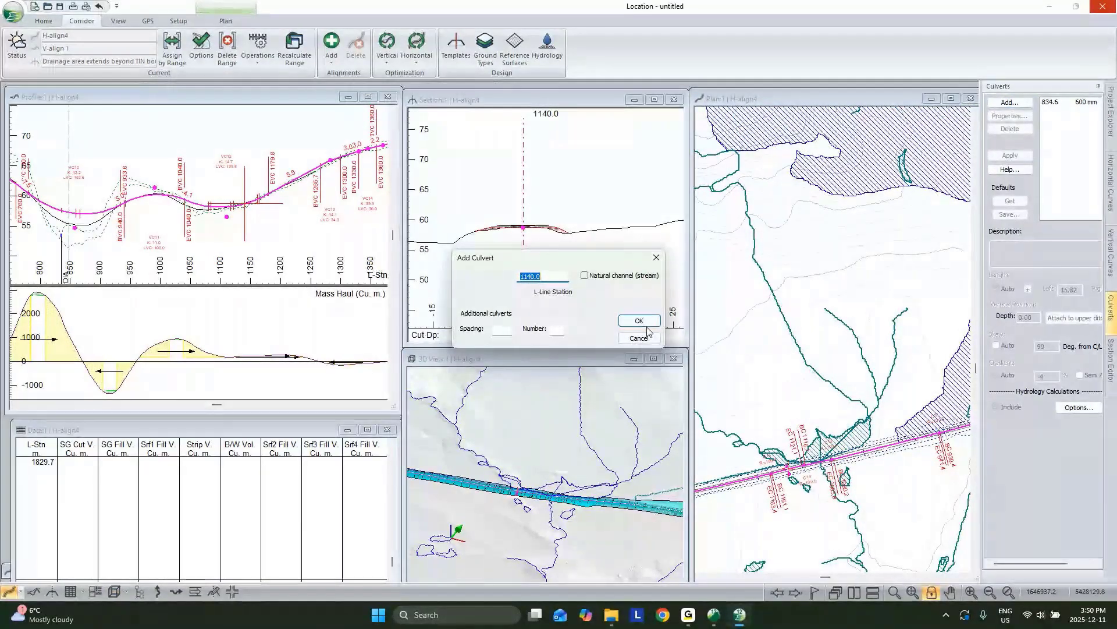
{"action": "left_click", "coordinate": [642, 321]}
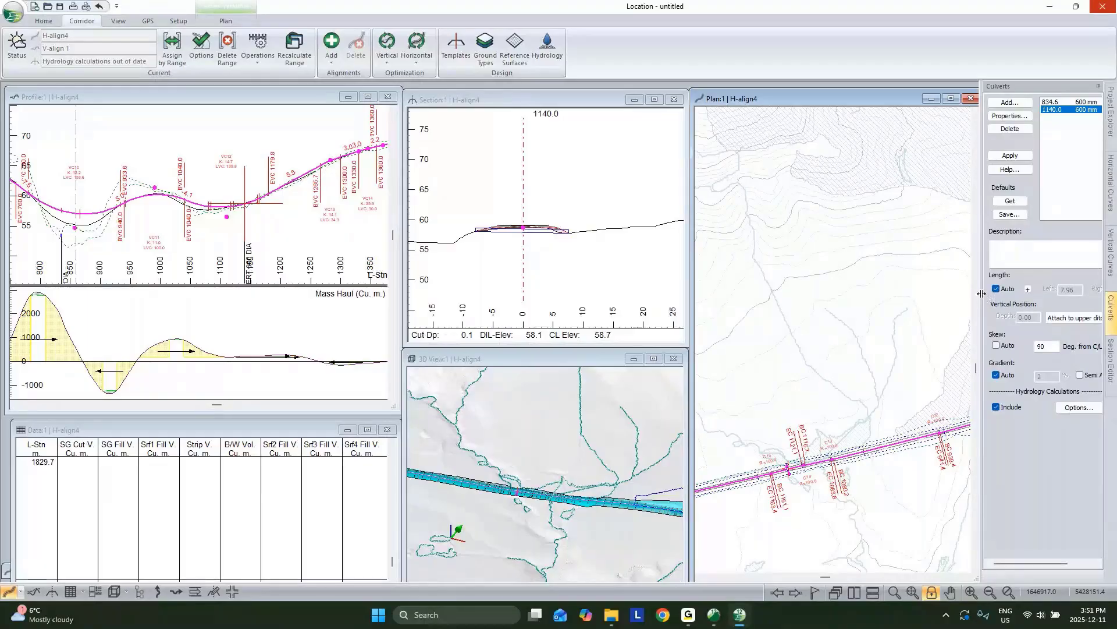
Step: Give the 1140.0 culvert a manual left length of 10.00 and a -2% gradient
{"action": "left_click_drag", "start_coordinate": [982, 294], "coordinate": [929, 298]}
{"action": "left_click", "coordinate": [943, 289]}
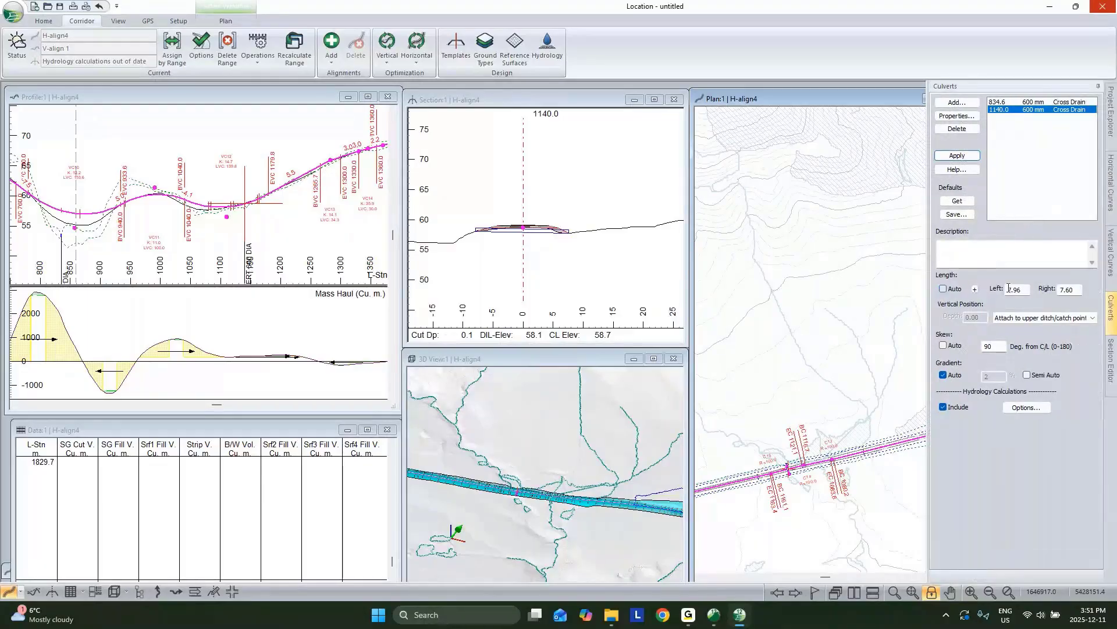
{"action": "double_click", "coordinate": [1021, 290]}
{"action": "type", "text": "1"}
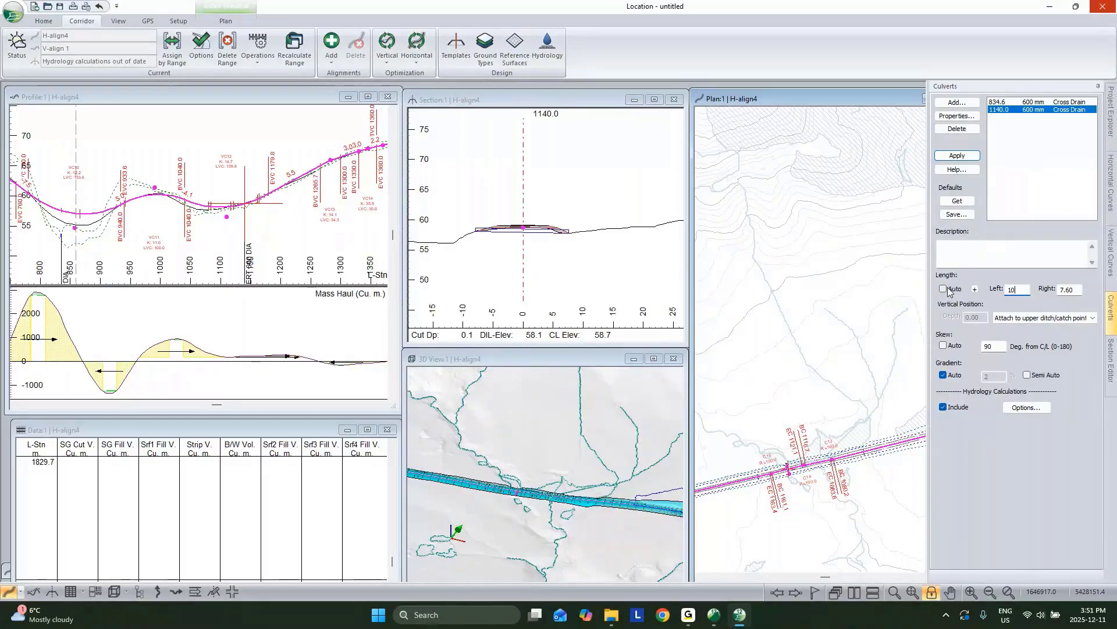
{"action": "type", "text": "0"}
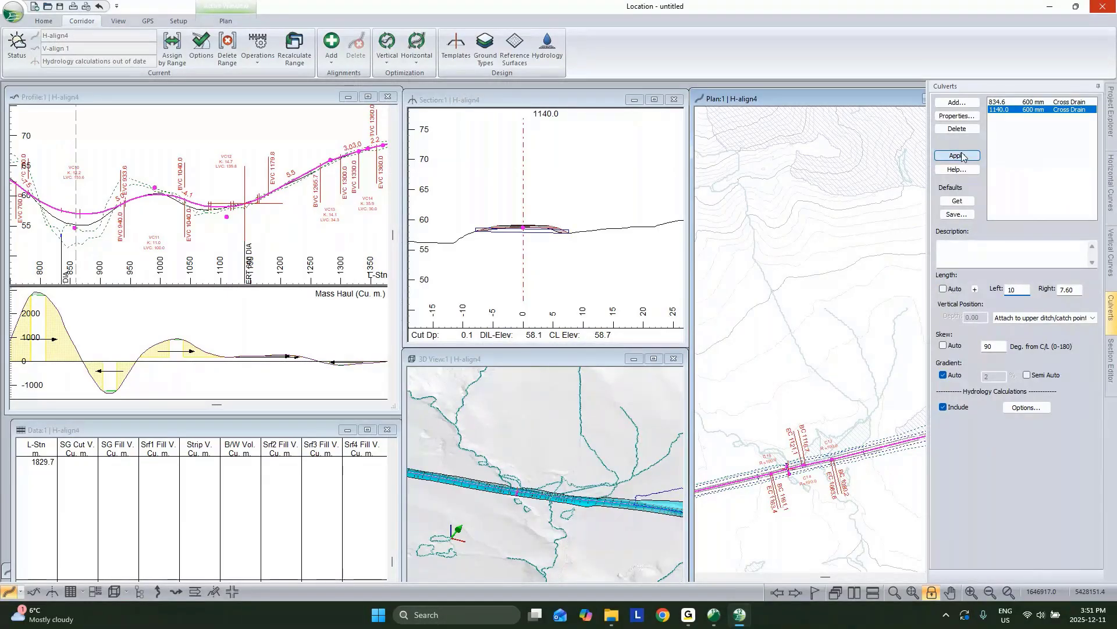
{"action": "left_click", "coordinate": [957, 156]}
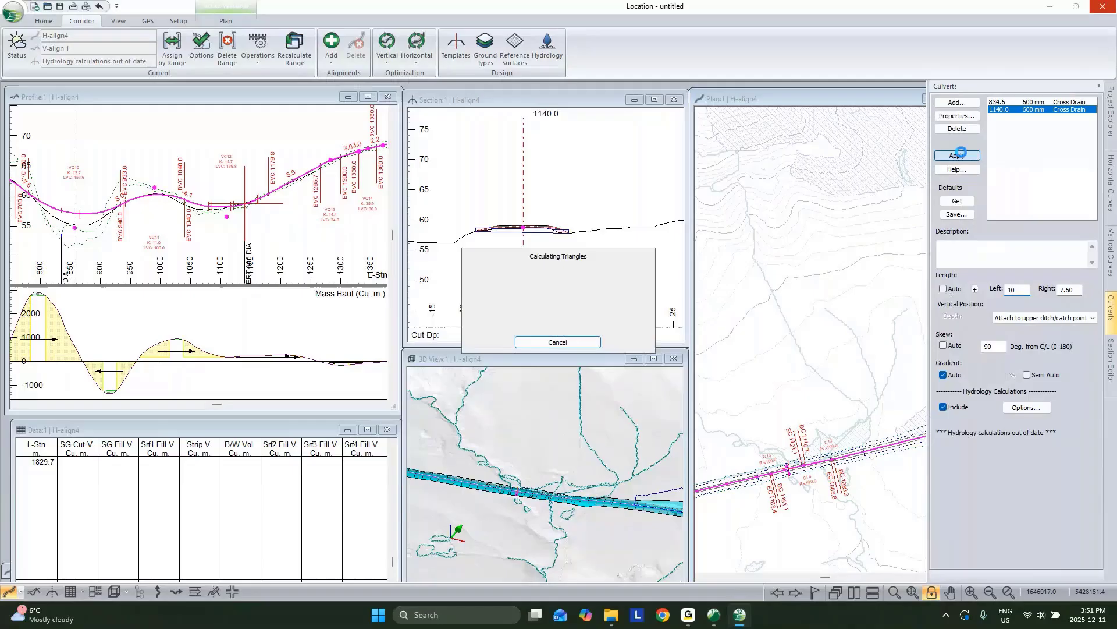
{"action": "left_click", "coordinate": [944, 375]}
{"action": "type", "text": "-2"}
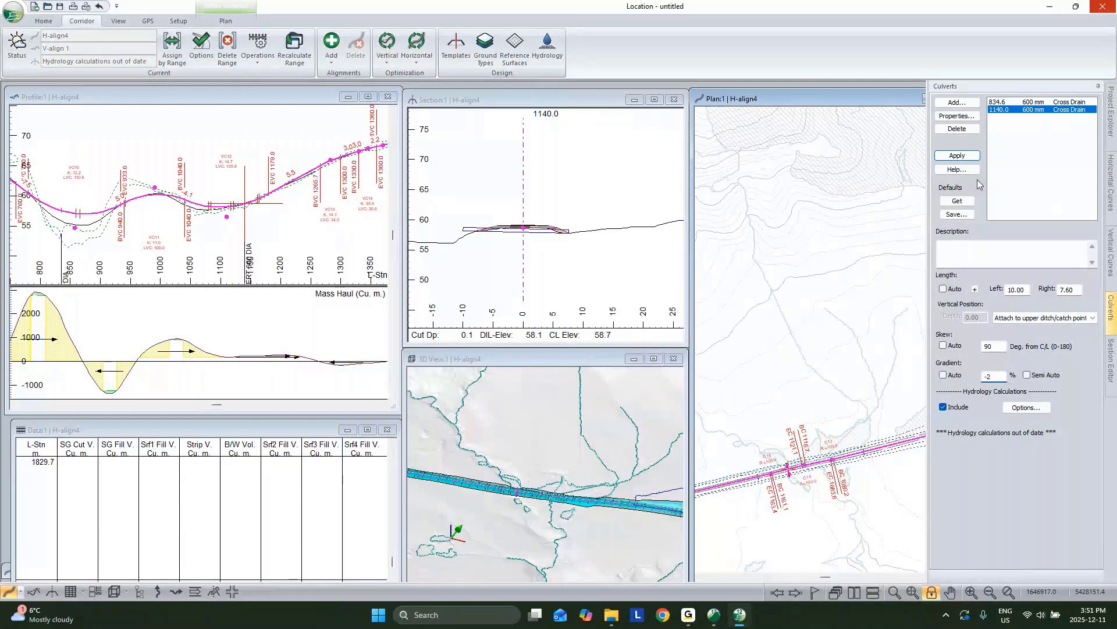
{"action": "left_click", "coordinate": [960, 160]}
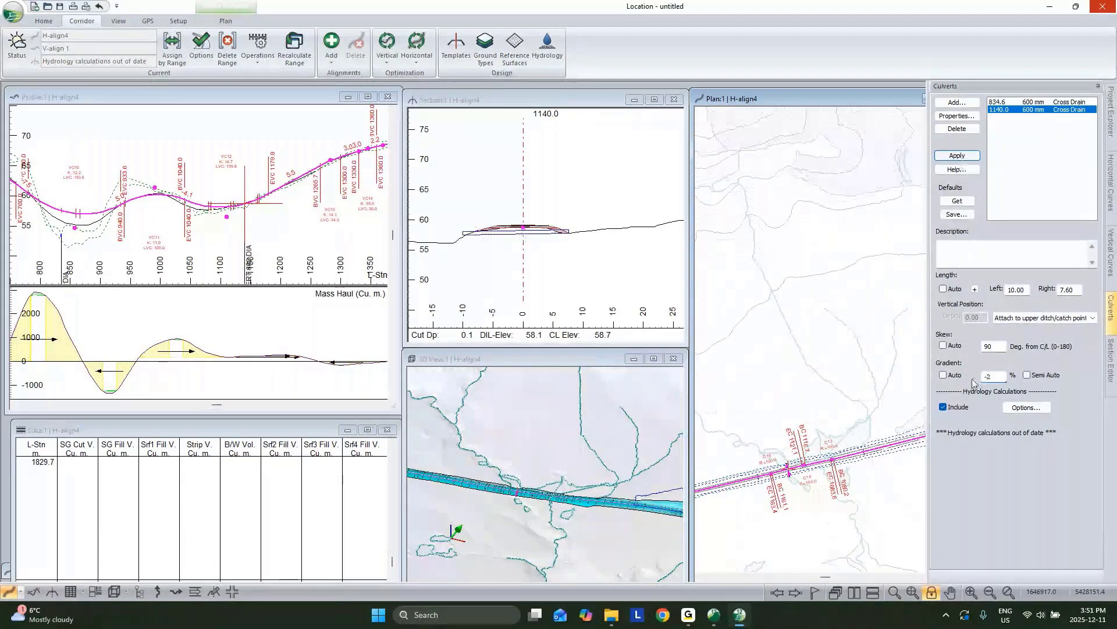
{"action": "scroll", "coordinate": [820, 463], "scroll_direction": "up", "scroll_amount": 2}
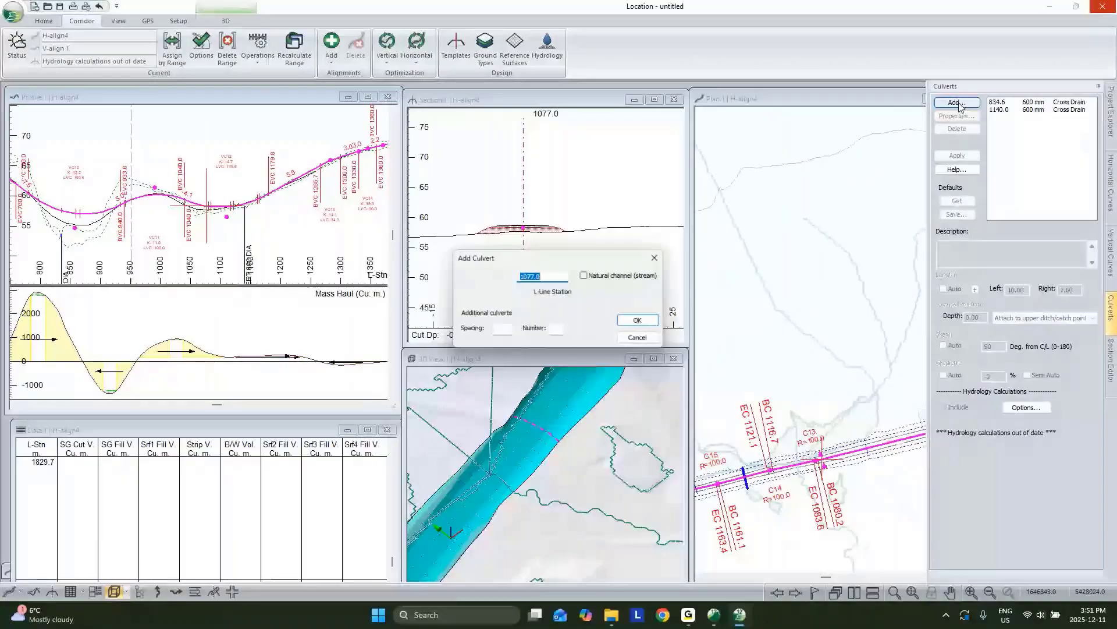
Step: Add a third culvert at station 1077.0 and recalculate drainage areas and streams
{"action": "left_click", "coordinate": [641, 320]}
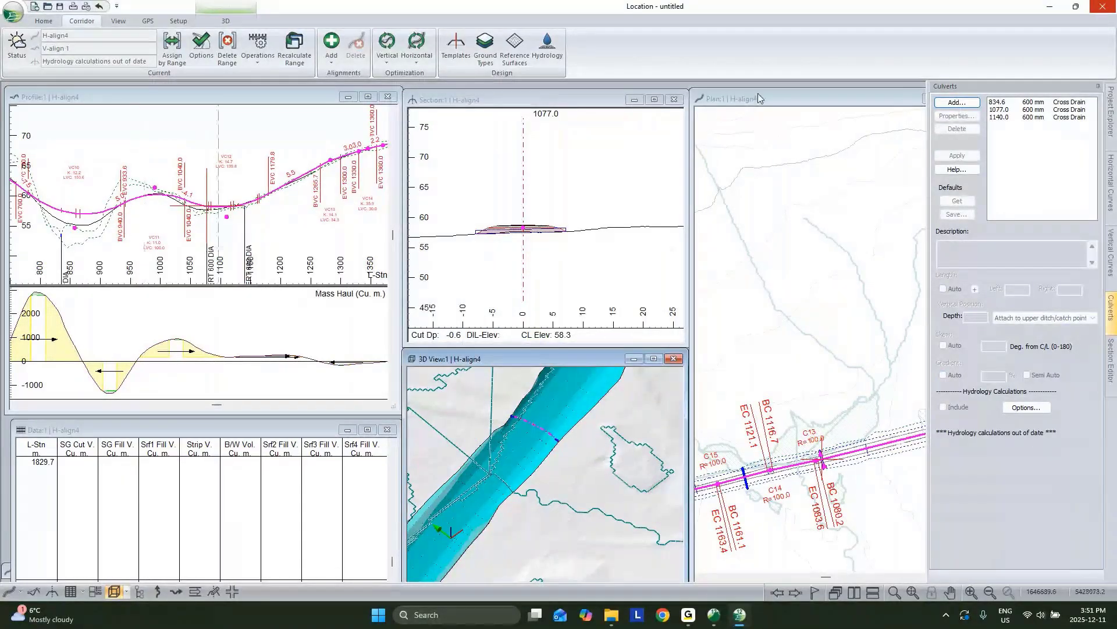
{"action": "left_click", "coordinate": [548, 46]}
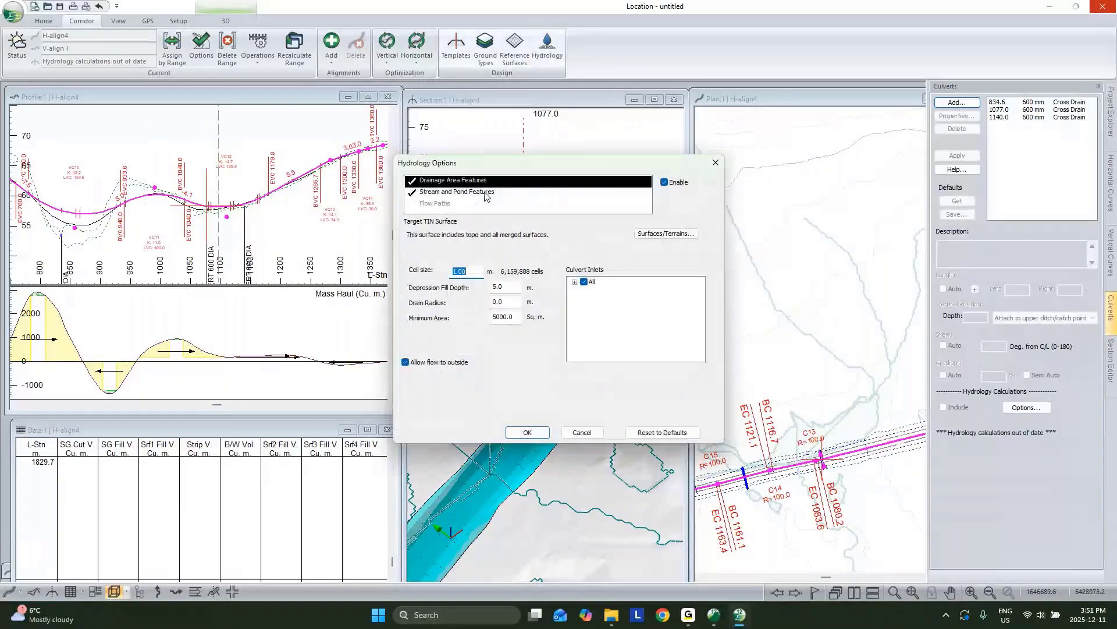
{"action": "left_click", "coordinate": [539, 434]}
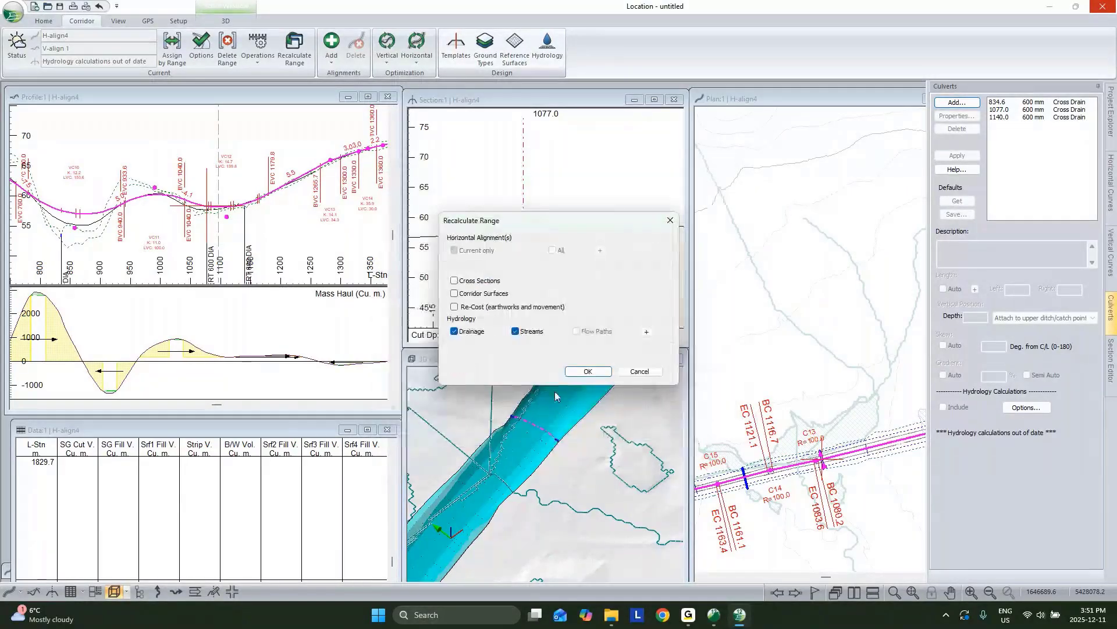
{"action": "left_click", "coordinate": [588, 371]}
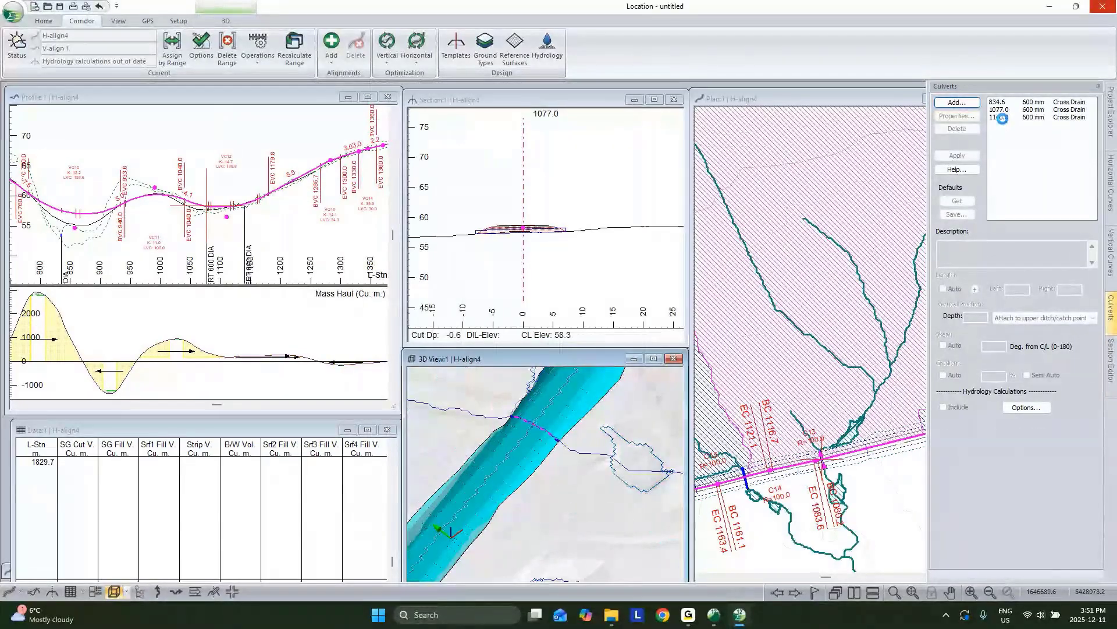
Step: Zoom out the plan view and maximize the 3D view to fill the workspace
{"action": "scroll", "coordinate": [844, 367], "scroll_direction": "down", "scroll_amount": 3}
{"action": "left_click", "coordinate": [844, 367]}
{"action": "scroll", "coordinate": [847, 357], "scroll_direction": "down", "scroll_amount": 2}
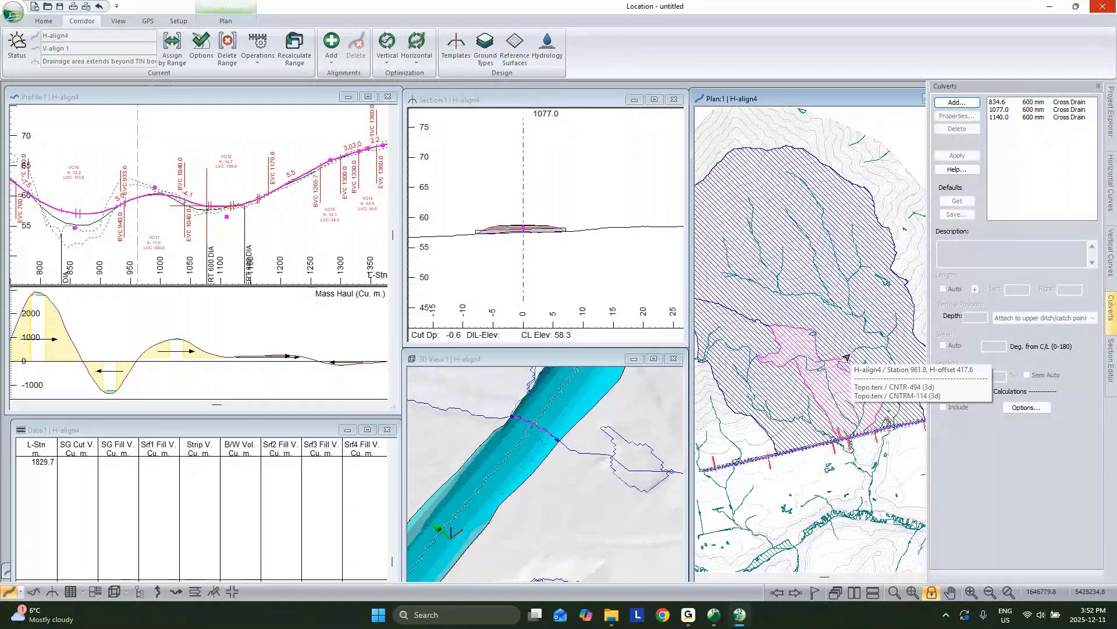
{"action": "left_click", "coordinate": [654, 358]}
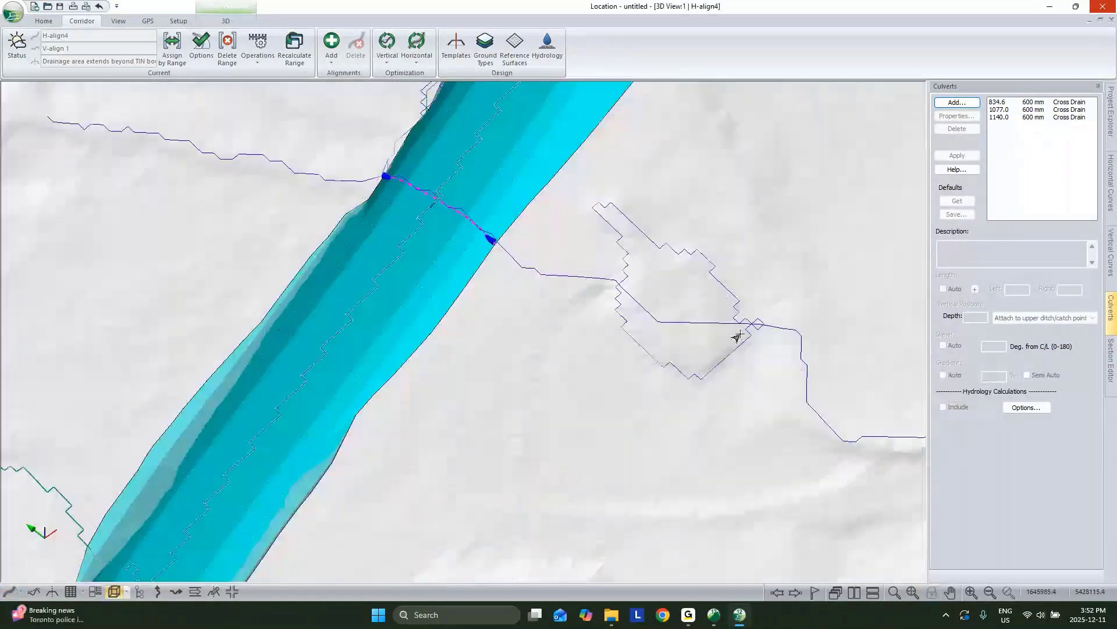
Step: Pan, zoom and orbit the 3D view to inspect the stream lines and corridor below the mountains
{"action": "middle_click_drag", "start_coordinate": [721, 214], "coordinate": [678, 509]}
{"action": "scroll", "coordinate": [679, 508], "scroll_direction": "down", "scroll_amount": 4}
{"action": "scroll", "coordinate": [531, 213], "scroll_direction": "up", "scroll_amount": 1}
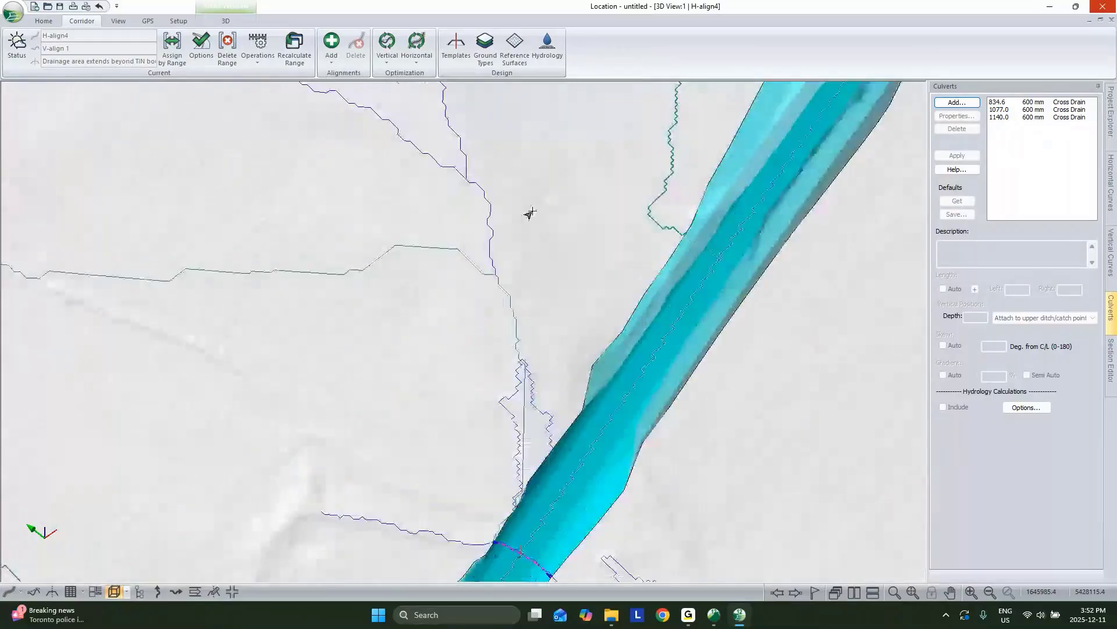
{"action": "scroll", "coordinate": [571, 297], "scroll_direction": "down", "scroll_amount": 7}
{"action": "left_click_drag", "start_coordinate": [571, 297], "coordinate": [534, 267]}
{"action": "scroll", "coordinate": [534, 266], "scroll_direction": "down", "scroll_amount": 1}
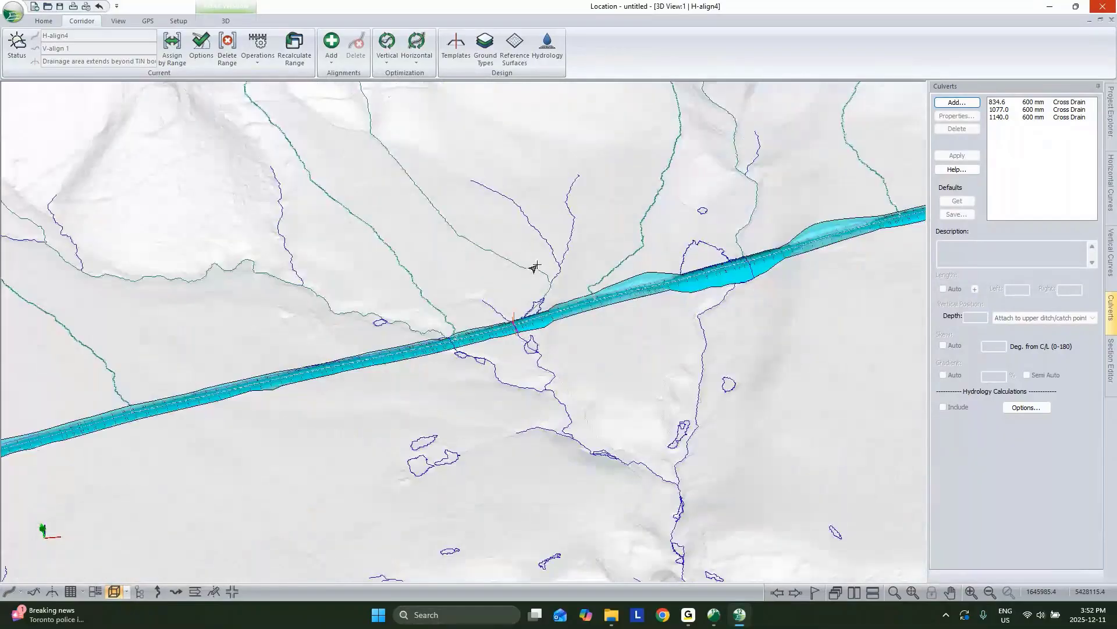
{"action": "scroll", "coordinate": [568, 264], "scroll_direction": "down", "scroll_amount": 2}
{"action": "middle_click_drag", "start_coordinate": [663, 193], "coordinate": [639, 330]}
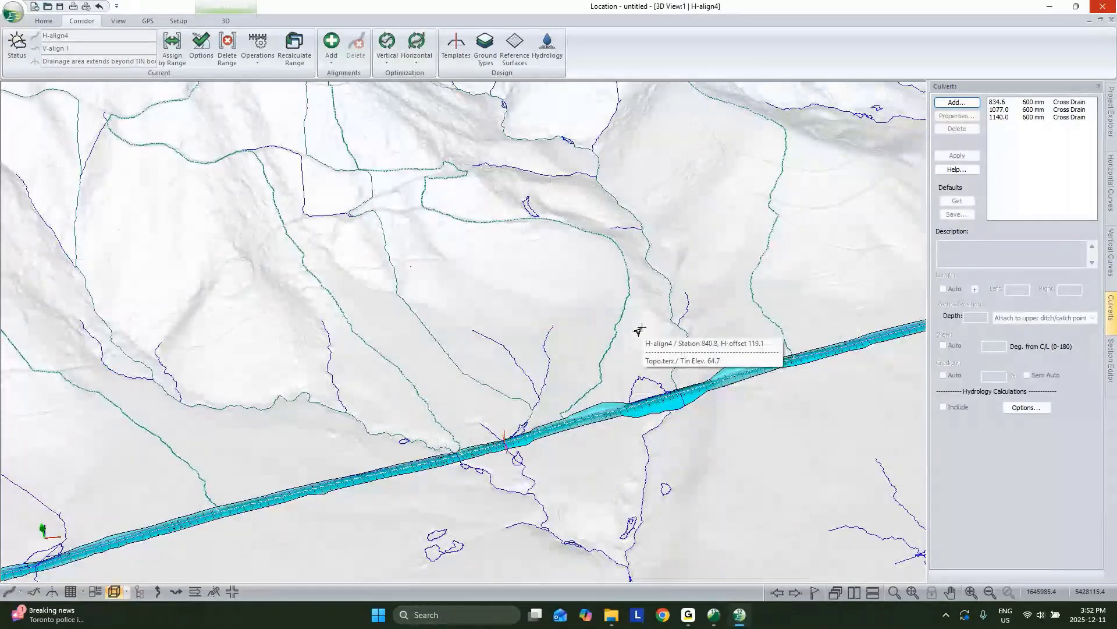
{"action": "scroll", "coordinate": [642, 329], "scroll_direction": "down", "scroll_amount": 3}
{"action": "left_click_drag", "start_coordinate": [646, 406], "coordinate": [573, 349]}
{"action": "scroll", "coordinate": [571, 351], "scroll_direction": "down", "scroll_amount": 2}
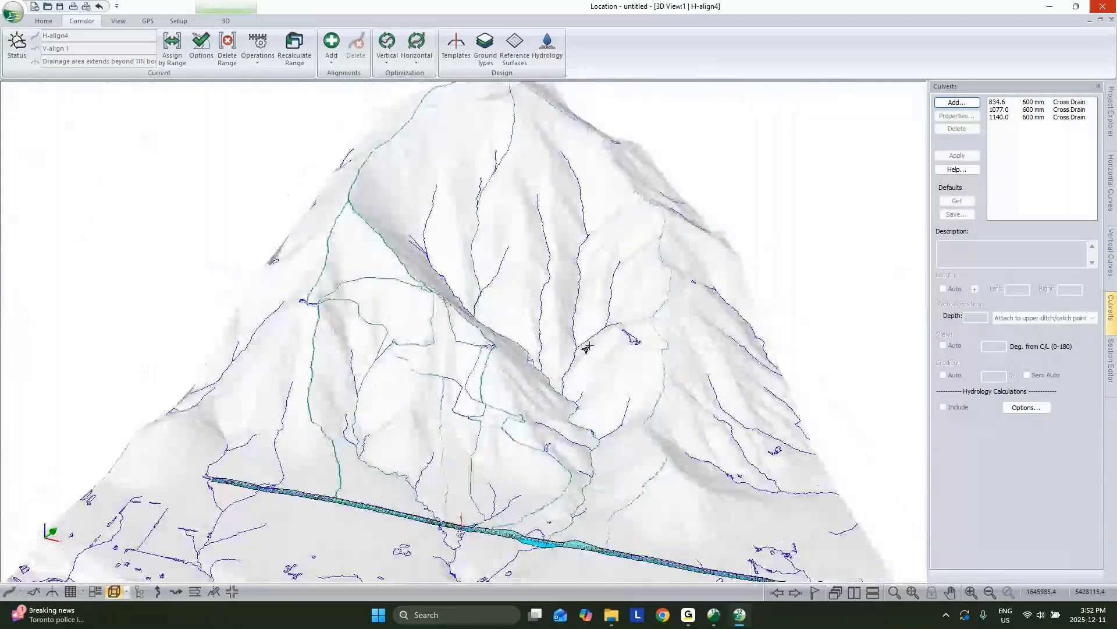
{"action": "left_click_drag", "start_coordinate": [586, 348], "coordinate": [662, 379]}
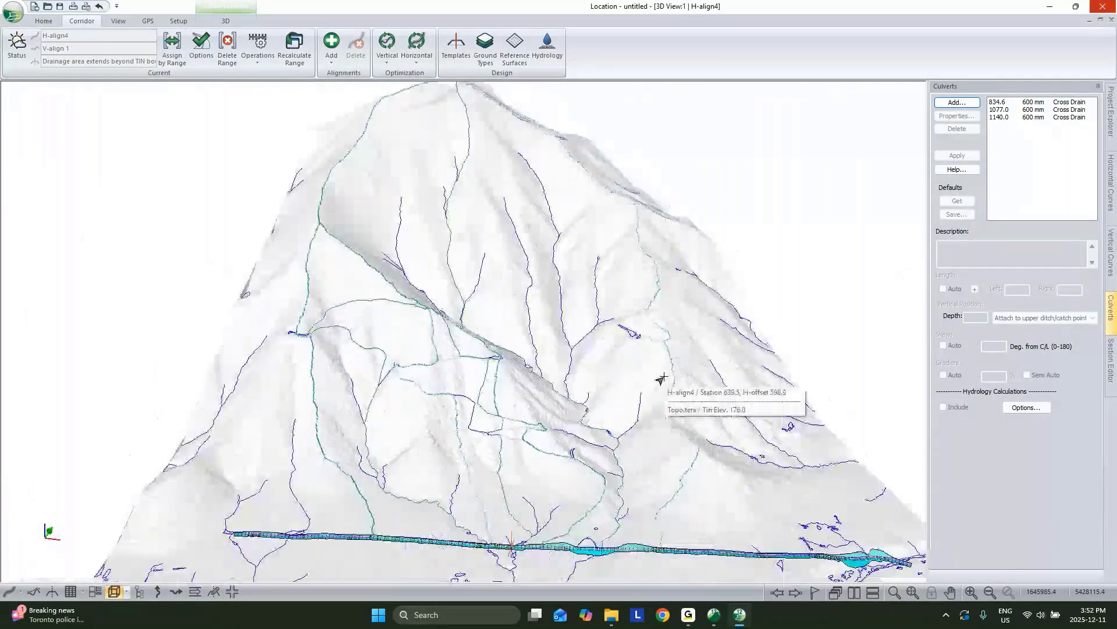